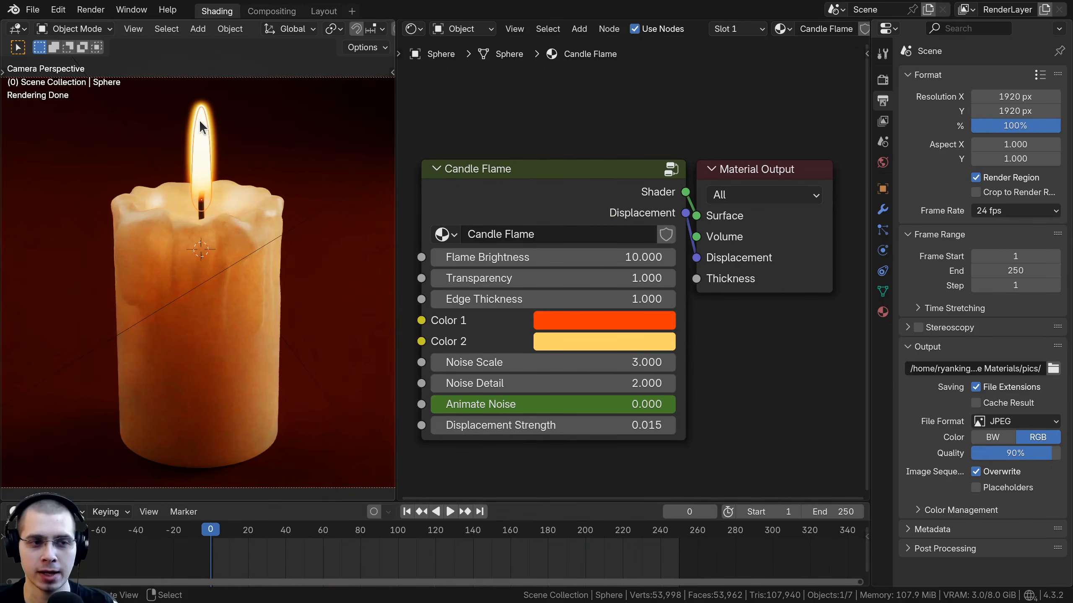
# Step: Select the candle body and inspect its Wax Candle material node settings
pyautogui.click(216, 366)
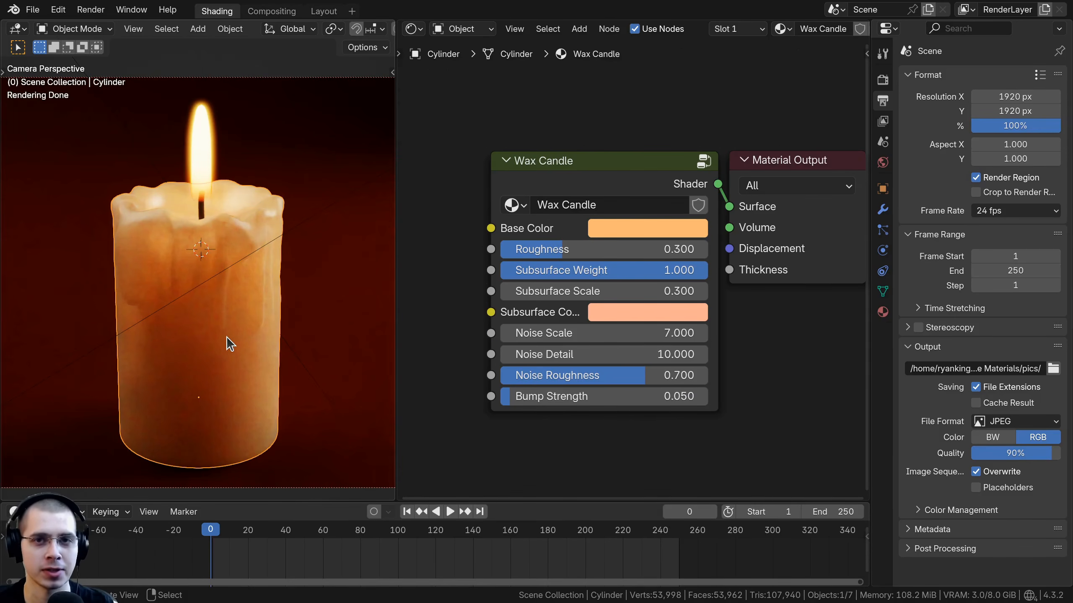
pyautogui.moveTo(665, 166); pyautogui.dragTo(608, 142)
pyautogui.rightClick(608, 142)
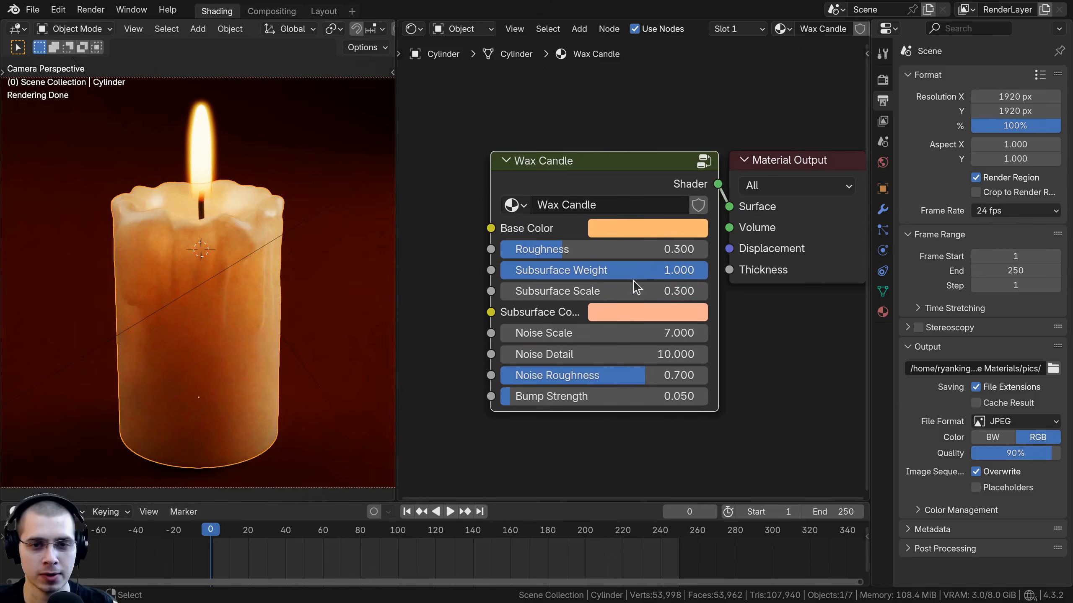
# Step: Select the flame and scrub its Animate Noise value to preview the flame's movement
pyautogui.click(193, 160)
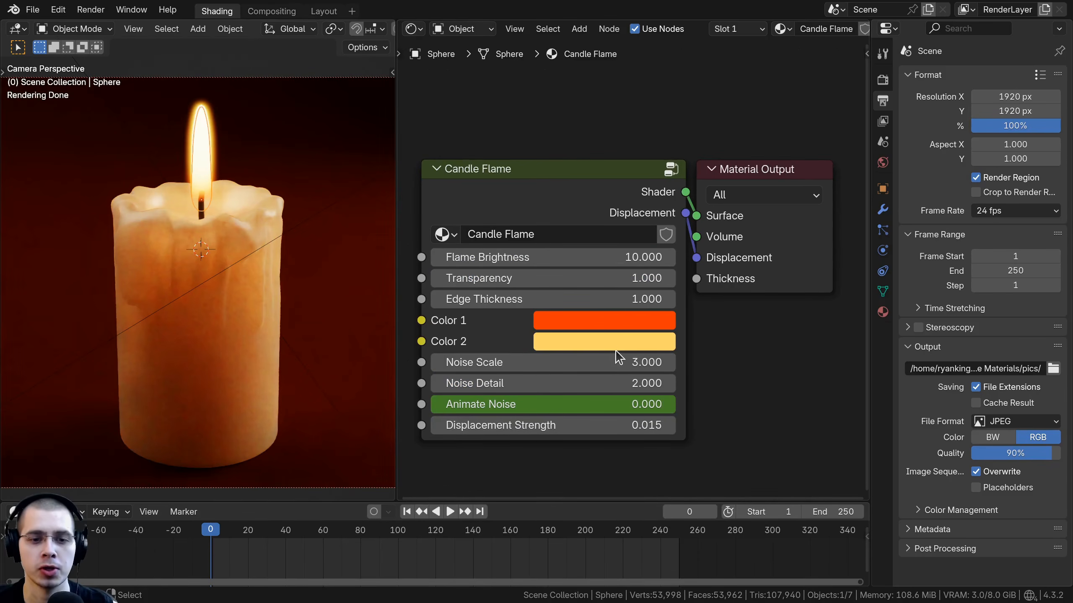
pyautogui.moveTo(523, 465); pyautogui.dragTo(551, 364, button='middle')
pyautogui.scroll(3, 551, 364)
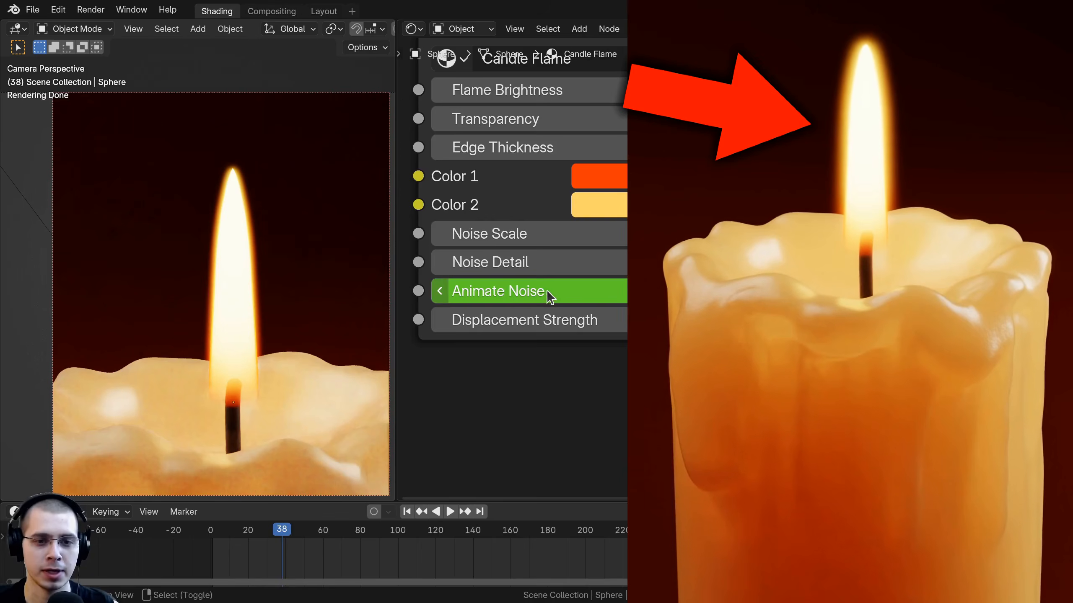
pyautogui.moveTo(546, 291); pyautogui.dragTo(503, 290)
pyautogui.rightClick(504, 290)
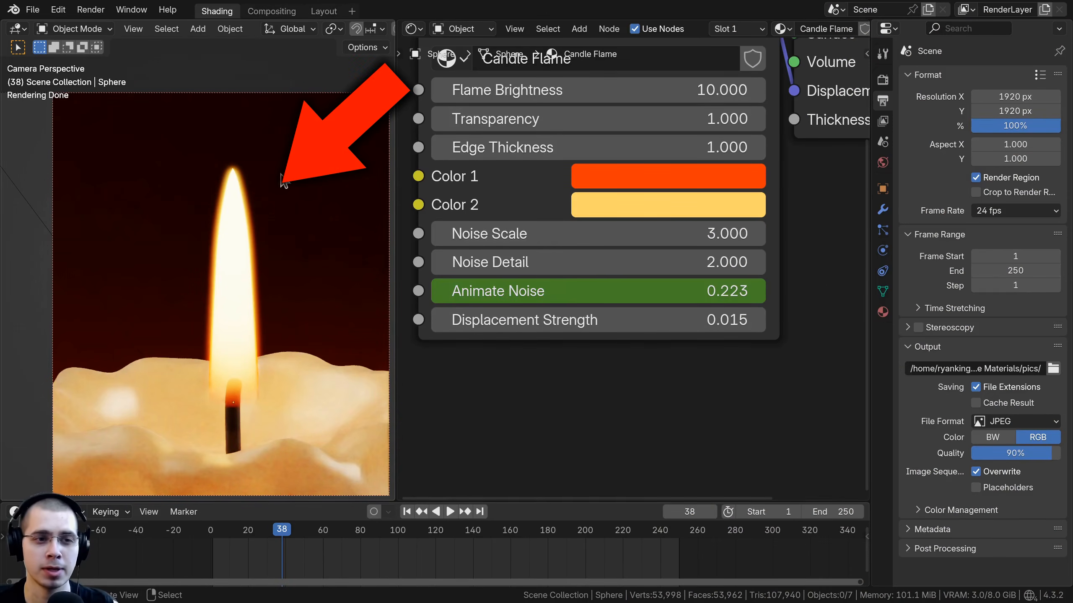
pyautogui.moveTo(591, 290)
pyautogui.mouseDown()
pyautogui.moveTo(667, 290)
pyautogui.moveTo(570, 290)
pyautogui.mouseUp()
pyautogui.rightClick(570, 290)
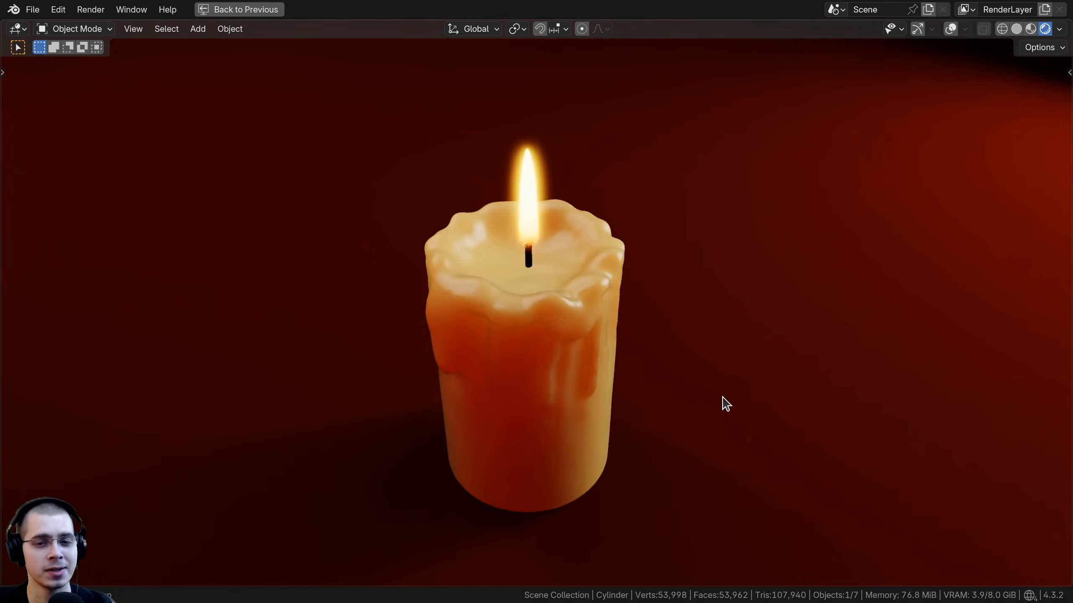
pyautogui.moveTo(754, 376); pyautogui.dragTo(792, 352, button='middle')
pyautogui.moveTo(379, 391); pyautogui.dragTo(587, 336, button='middle')
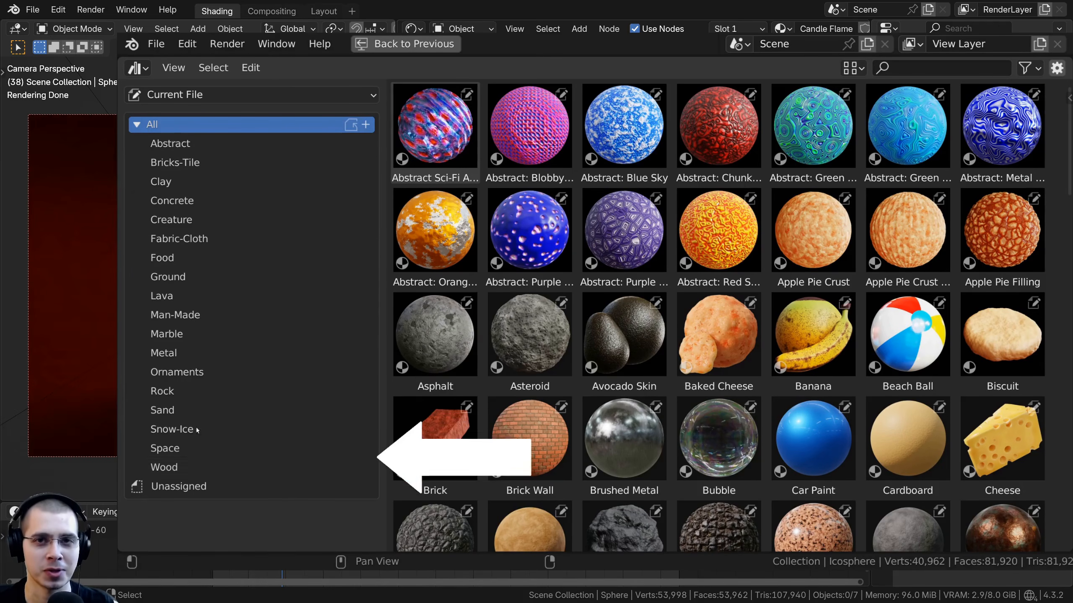
# Step: Browse the material asset library's Rock, Lava, Wood and Ground categories
pyautogui.click(186, 390)
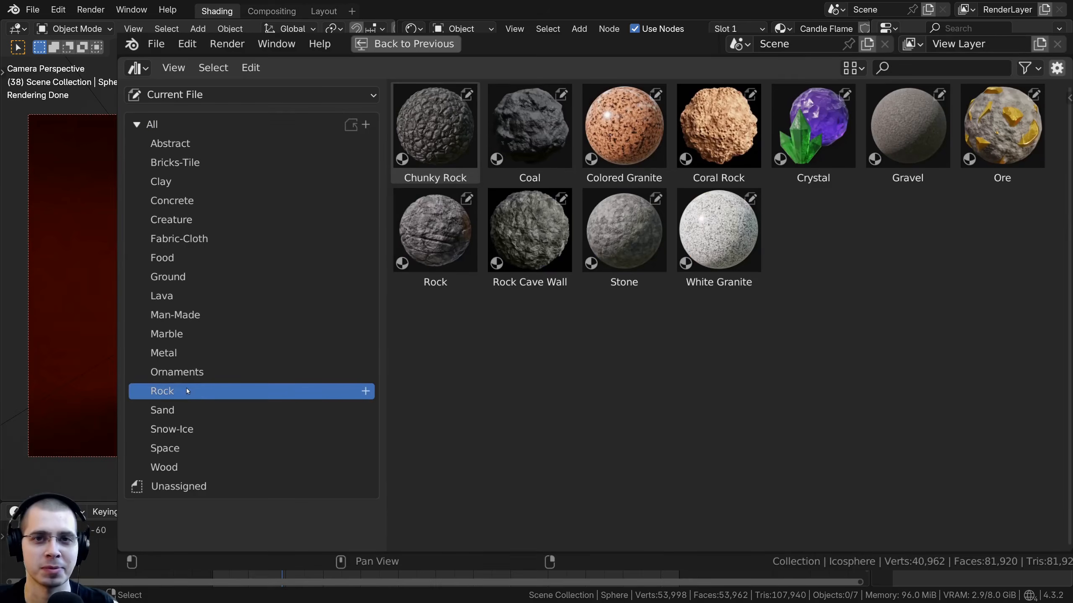
pyautogui.click(178, 299)
pyautogui.click(182, 452)
pyautogui.click(167, 276)
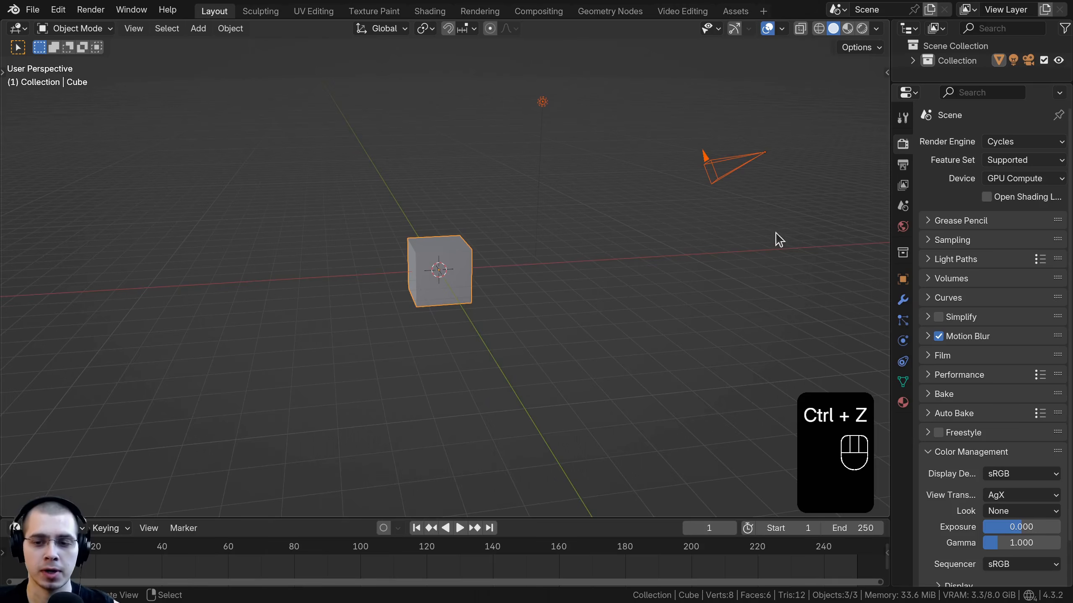
# Step: Delete all default objects from the new scene
pyautogui.press('x')
pyautogui.click(535, 106)
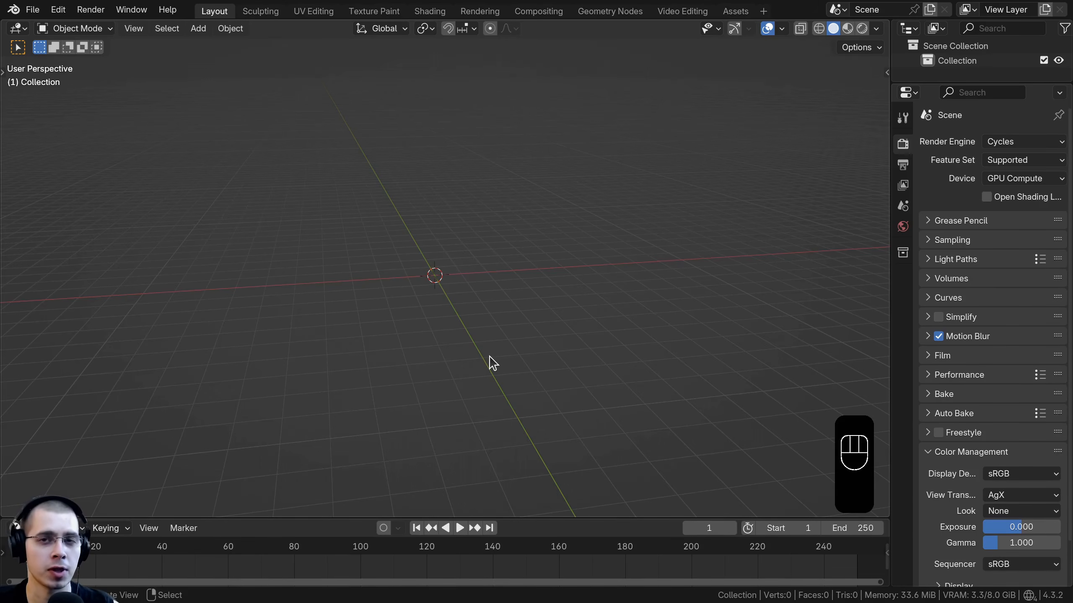
# Step: Add a cylinder mesh and scale it down uniformly to 0.08
pyautogui.moveTo(485, 280); pyautogui.dragTo(497, 261, button='middle')
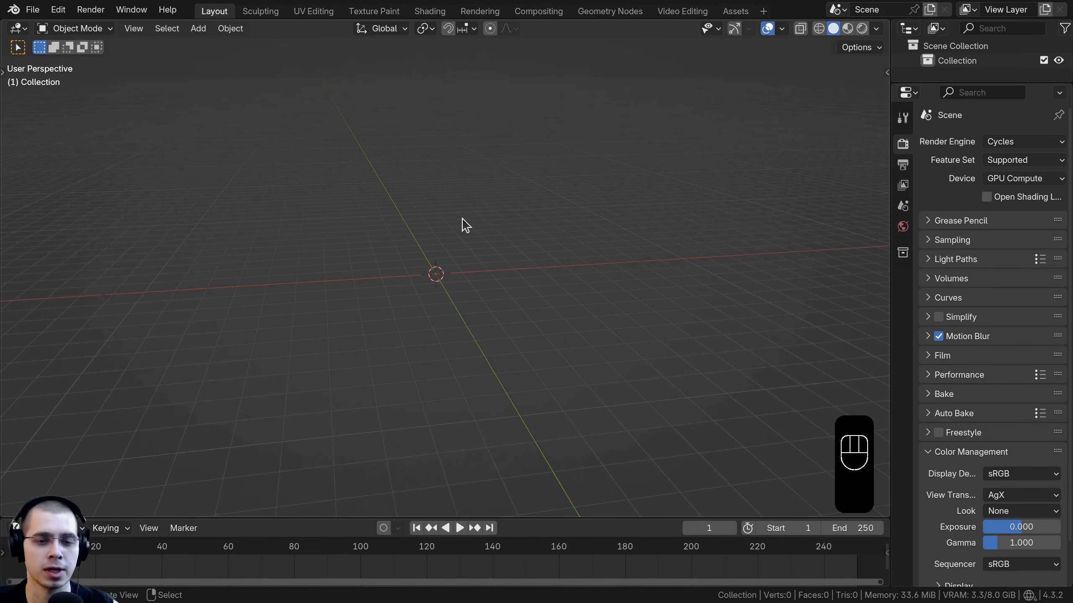
pyautogui.hotkey('shift', 'a')
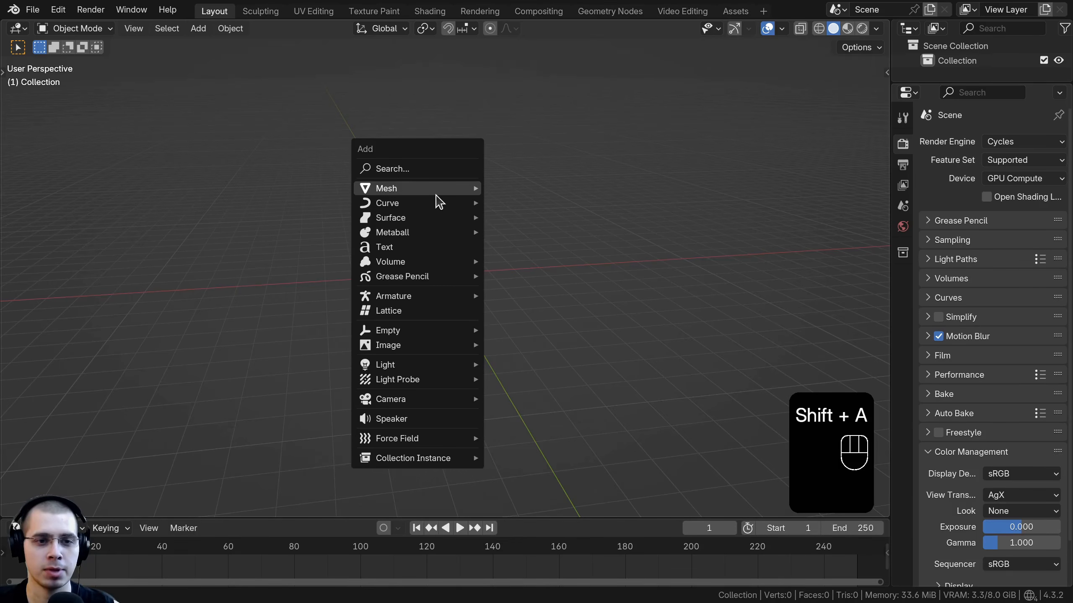
pyautogui.moveTo(439, 191)
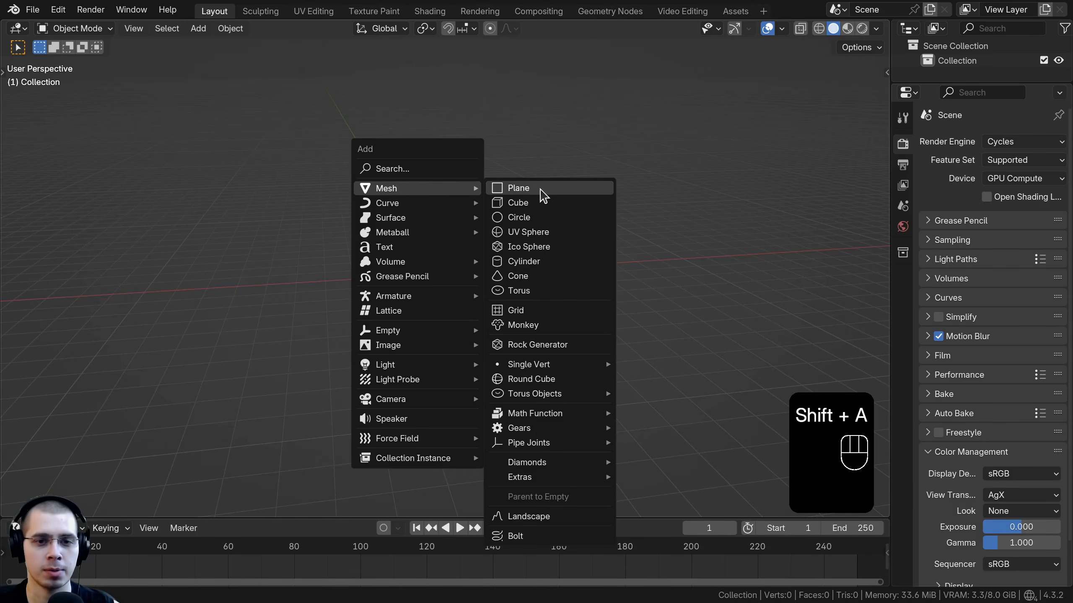
pyautogui.click(543, 270)
pyautogui.press('s')
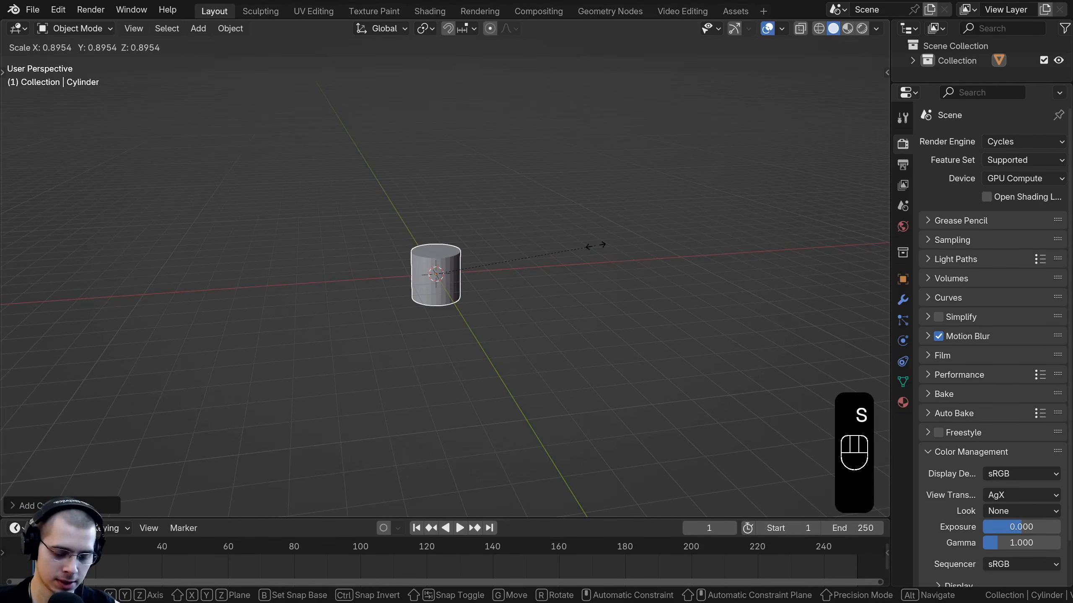
pyautogui.write('08')
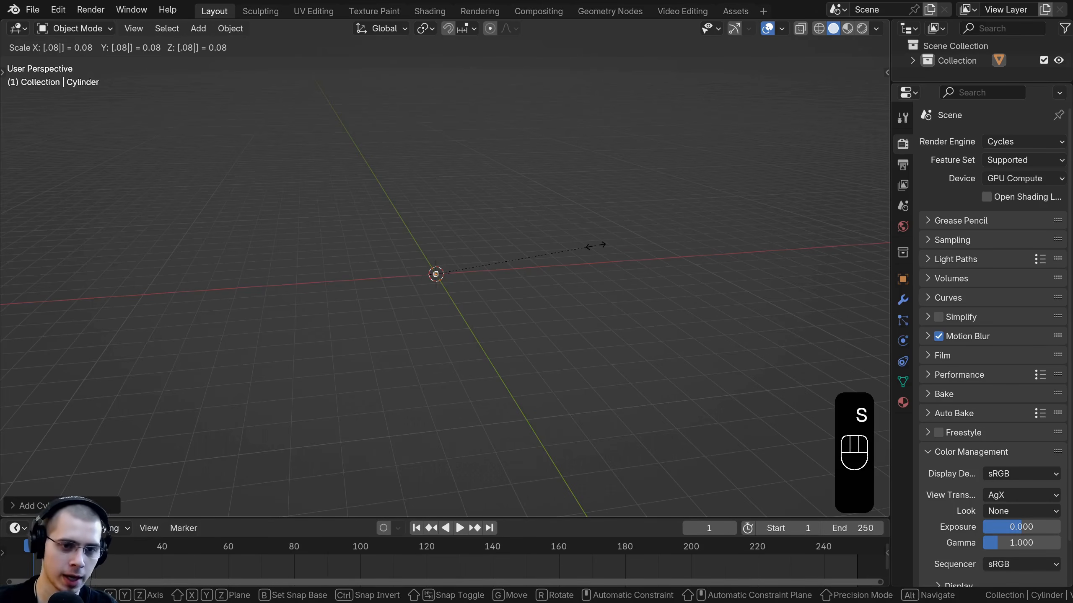
pyautogui.click(596, 246)
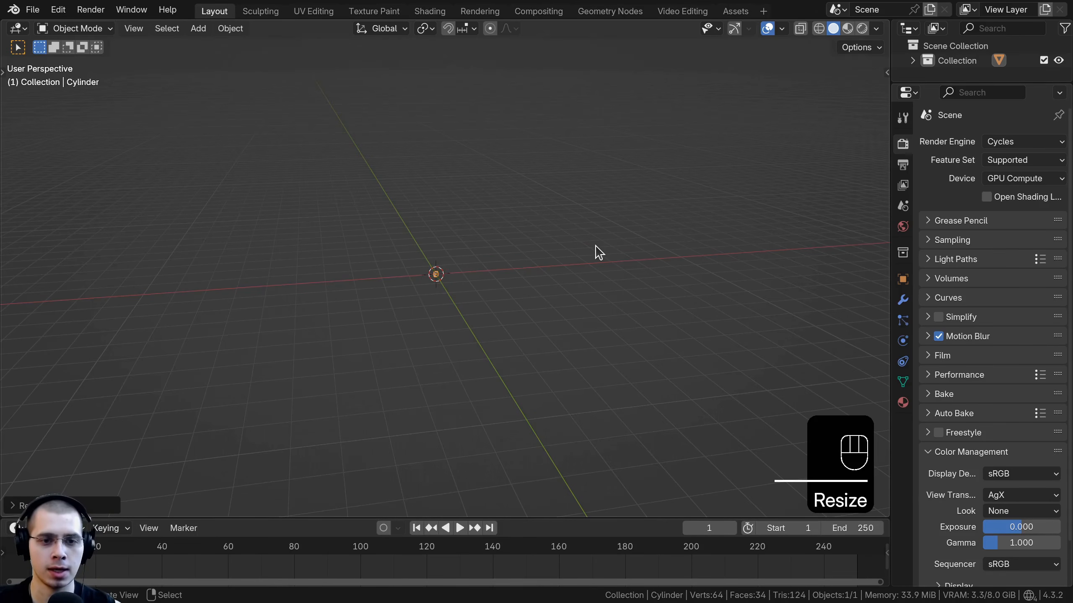
# Step: Frame the cylinder and apply its object transforms
pyautogui.press('KP_Decimal')
pyautogui.scroll(-5, 596, 250)
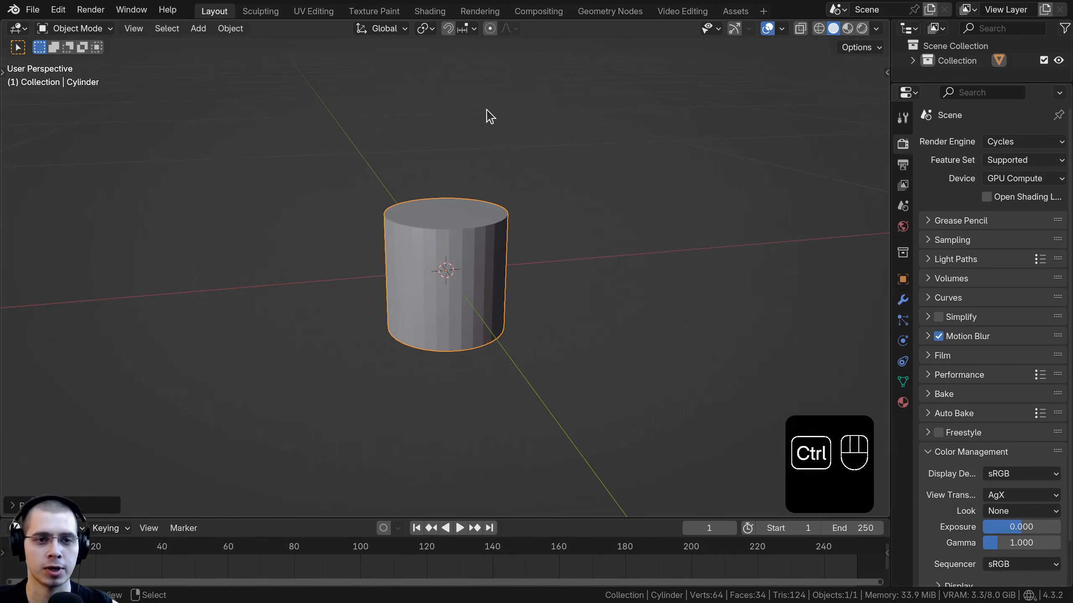
pyautogui.hotkey('ctrl', 'a')
pyautogui.click(424, 140)
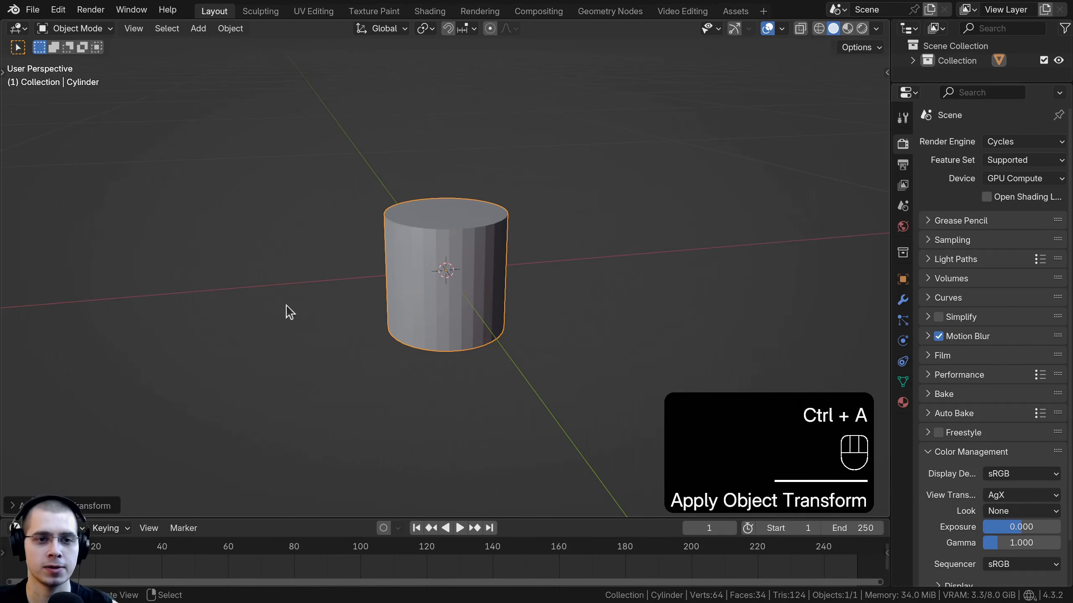
pyautogui.scroll(1, 412, 164)
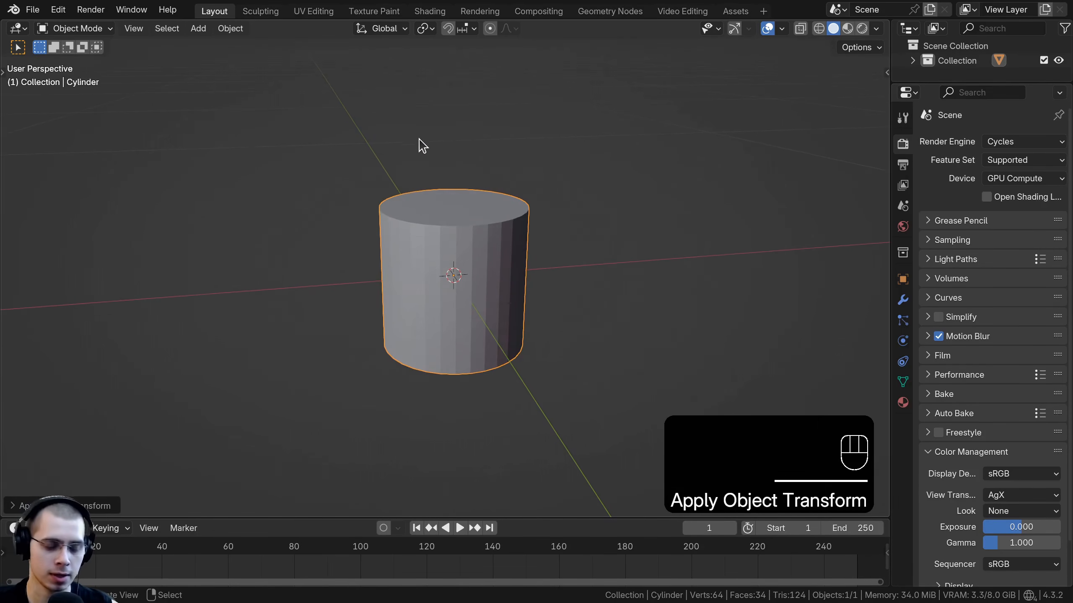
# Step: In Edit Mode, select all geometry and scale the cylinder 1.4 along the Z axis
pyautogui.press('Tab')
pyautogui.press('a')
pyautogui.press('a')
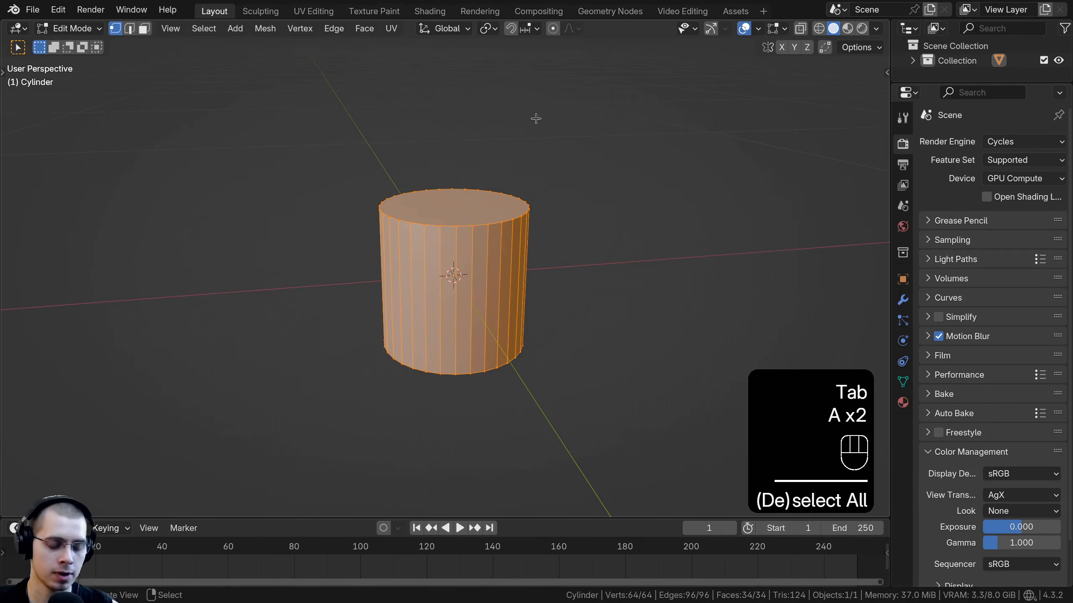
pyautogui.press('s')
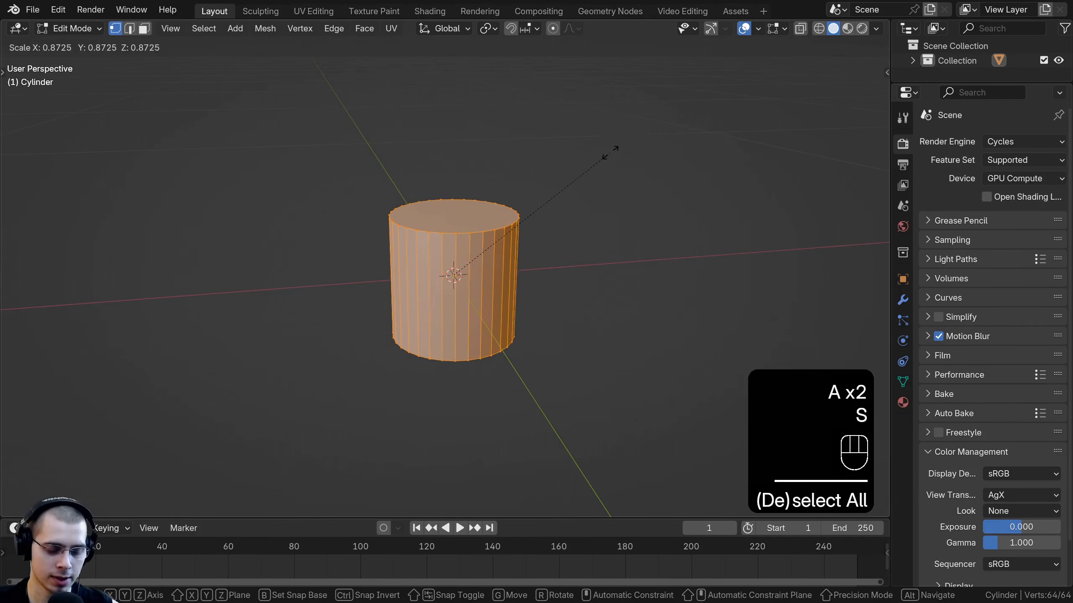
pyautogui.press('z')
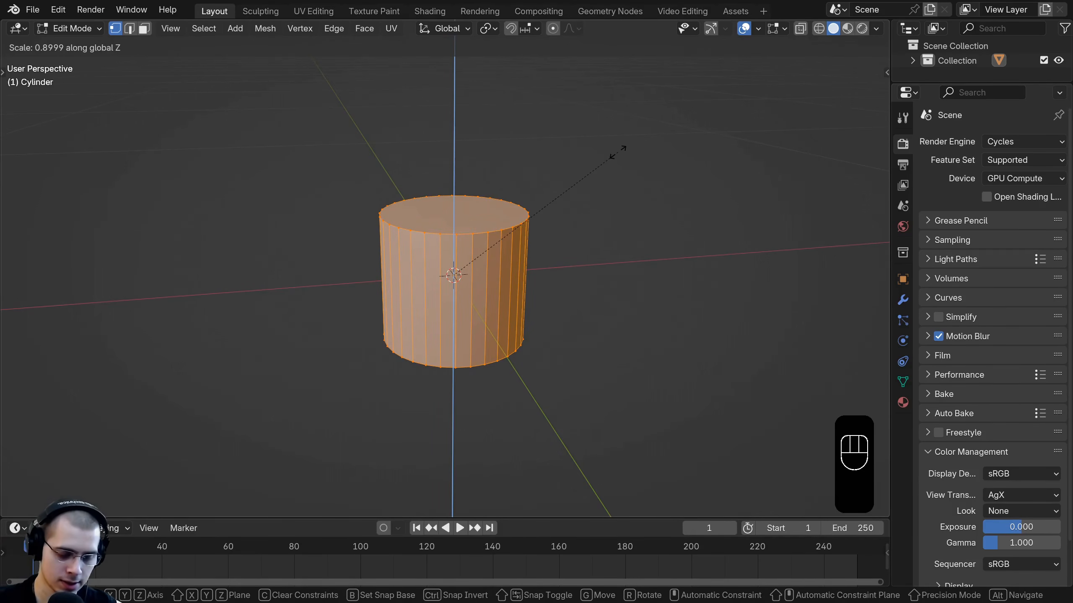
pyautogui.write('1.')
pyautogui.write('3')
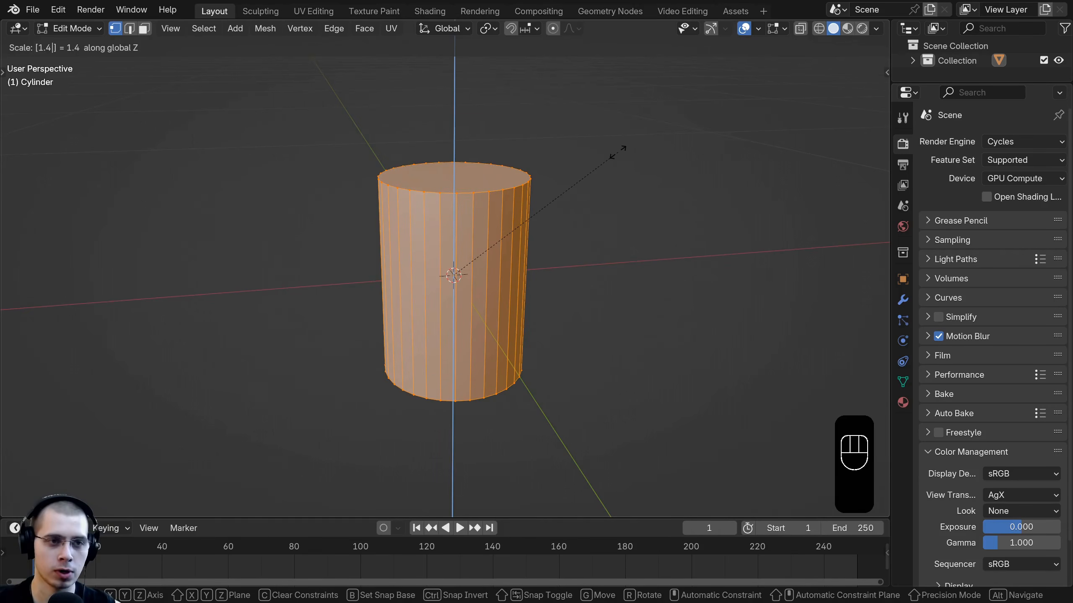
pyautogui.press('Return')
# Step: Move the mesh up along Z so its base sits on the origin, then leave Edit Mode
pyautogui.press('KP_1')
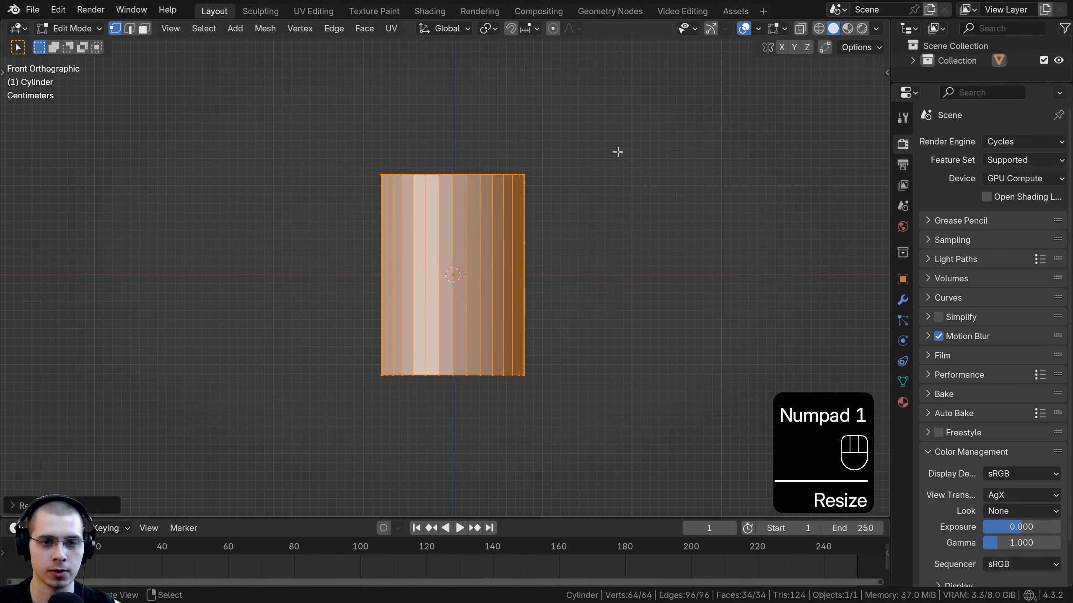
pyautogui.press('g')
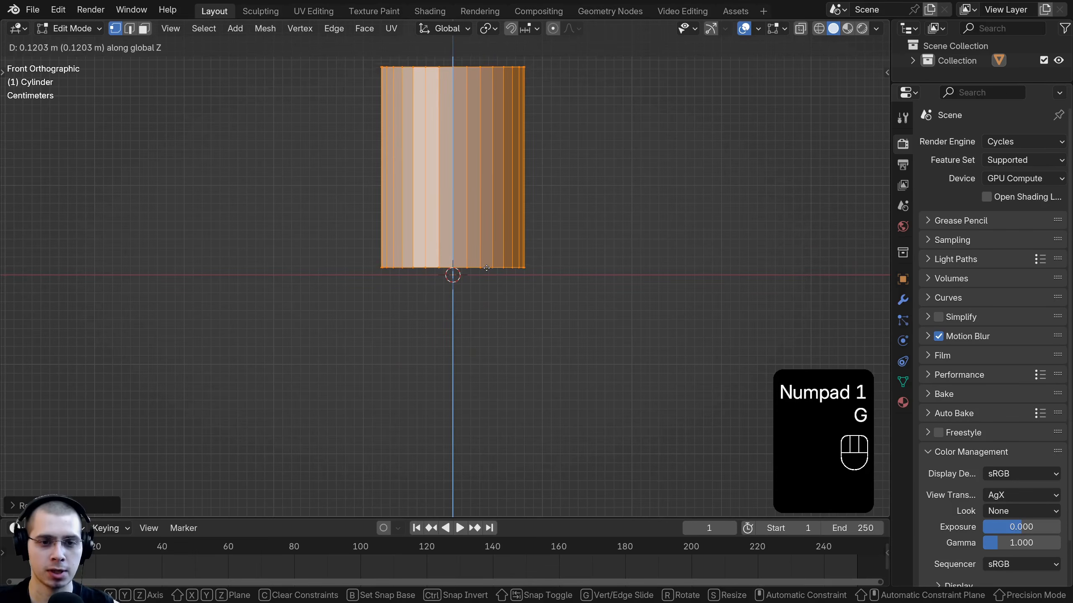
pyautogui.keyDown('shift'); pyautogui.click(447, 279); pyautogui.keyUp('shift')
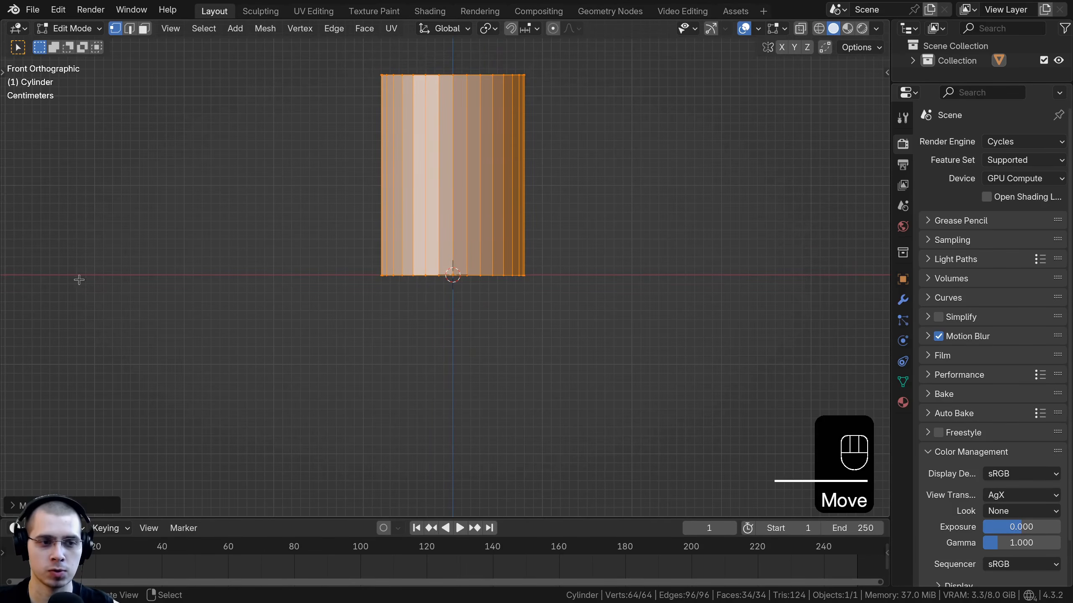
pyautogui.moveTo(541, 260); pyautogui.dragTo(553, 361, button='middle')
pyautogui.press('Tab')
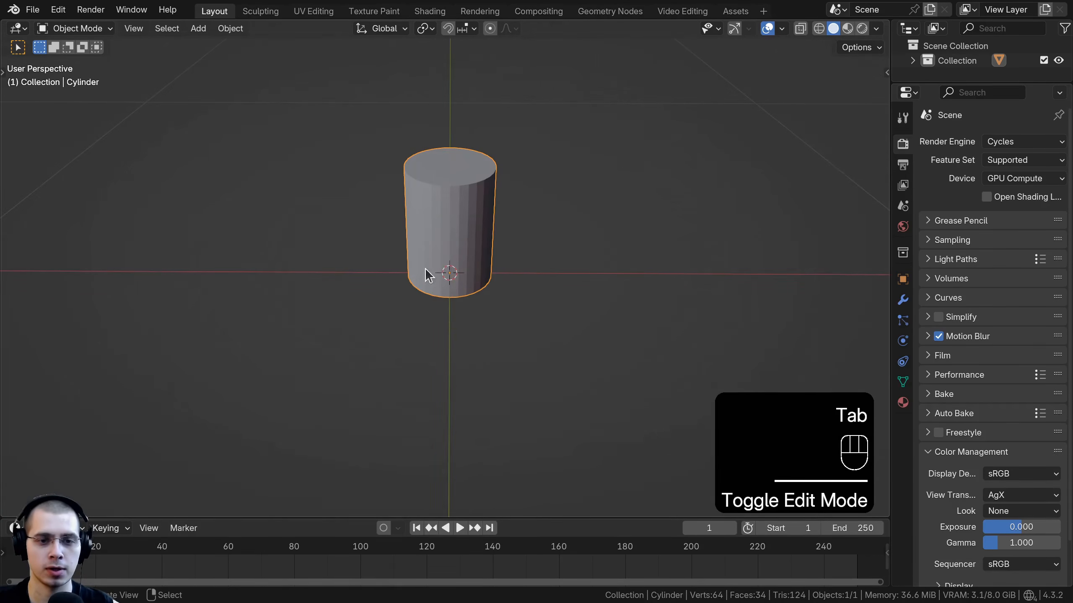
# Step: Add a level 4 subdivision surface to the cylinder
pyautogui.scroll(2, 439, 254)
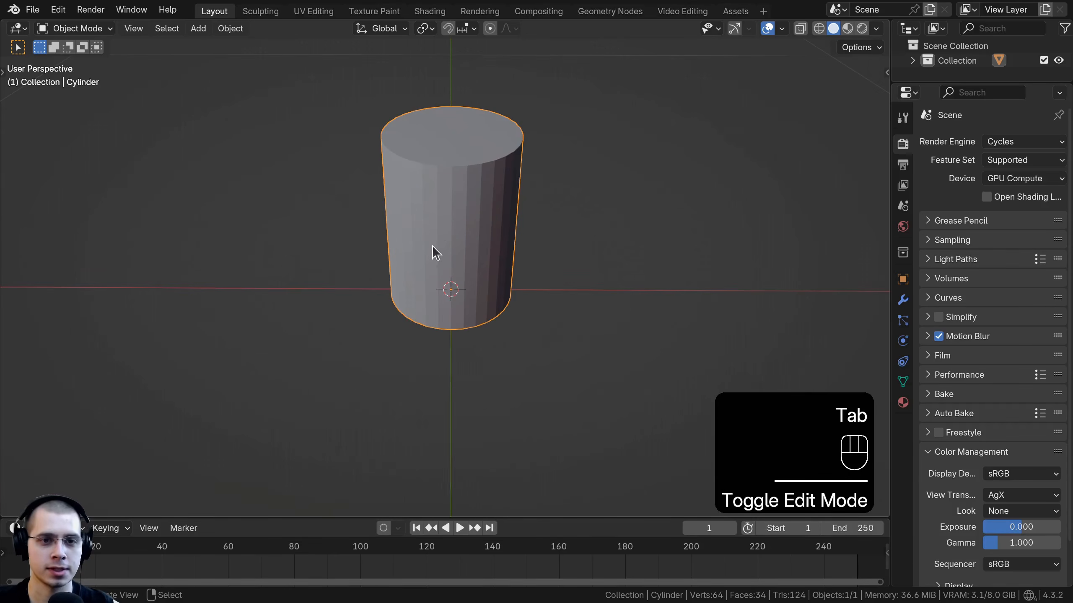
pyautogui.click(31, 13)
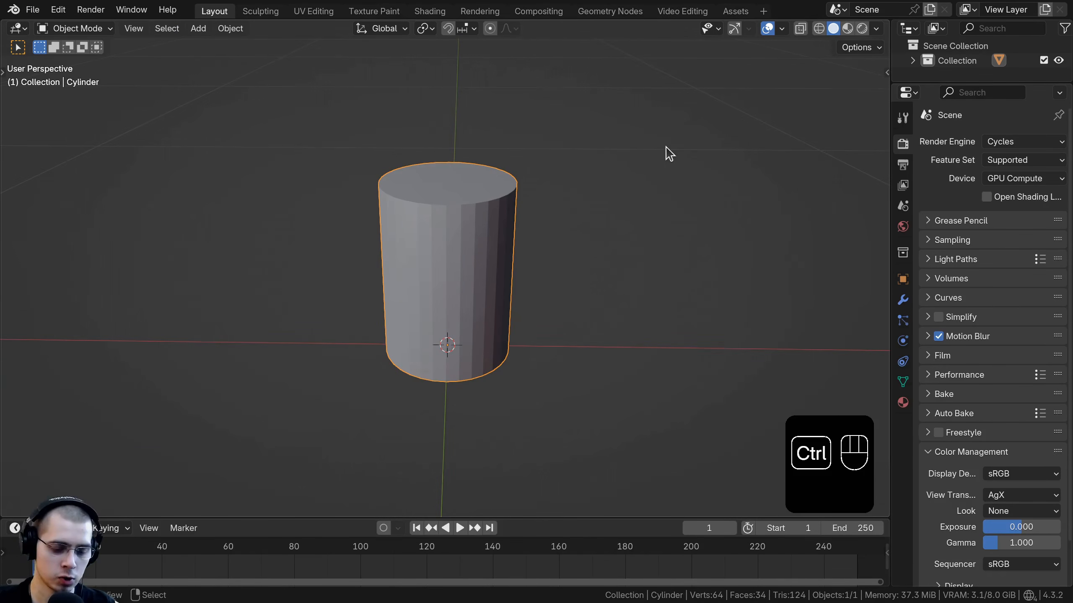
pyautogui.hotkey('ctrl', '4')
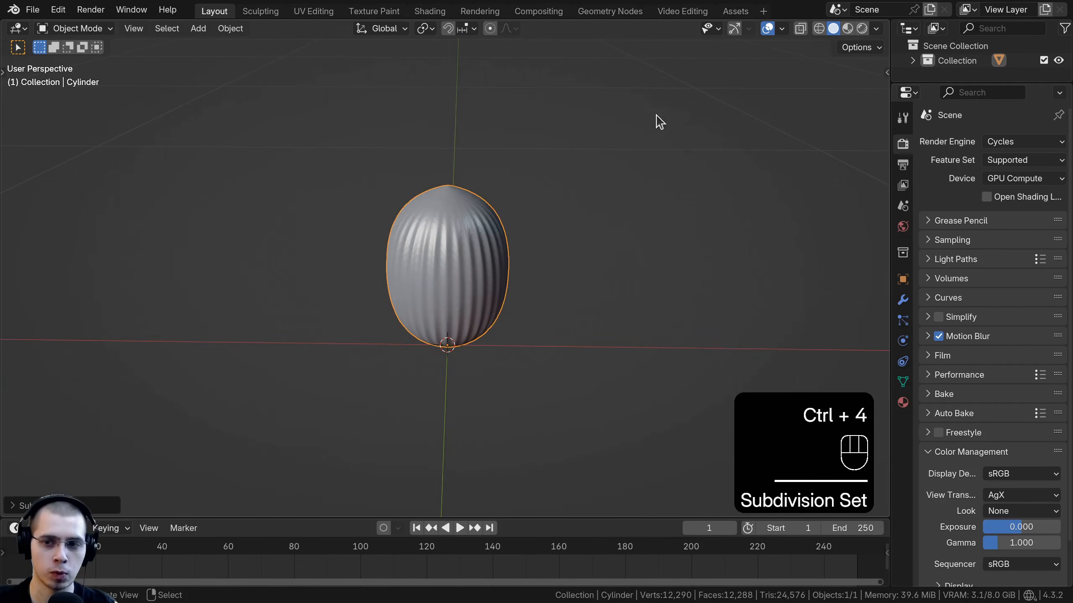
# Step: Open the Subdivision modifier settings and widen the properties editor
pyautogui.click(902, 300)
pyautogui.moveTo(889, 282); pyautogui.dragTo(772, 282)
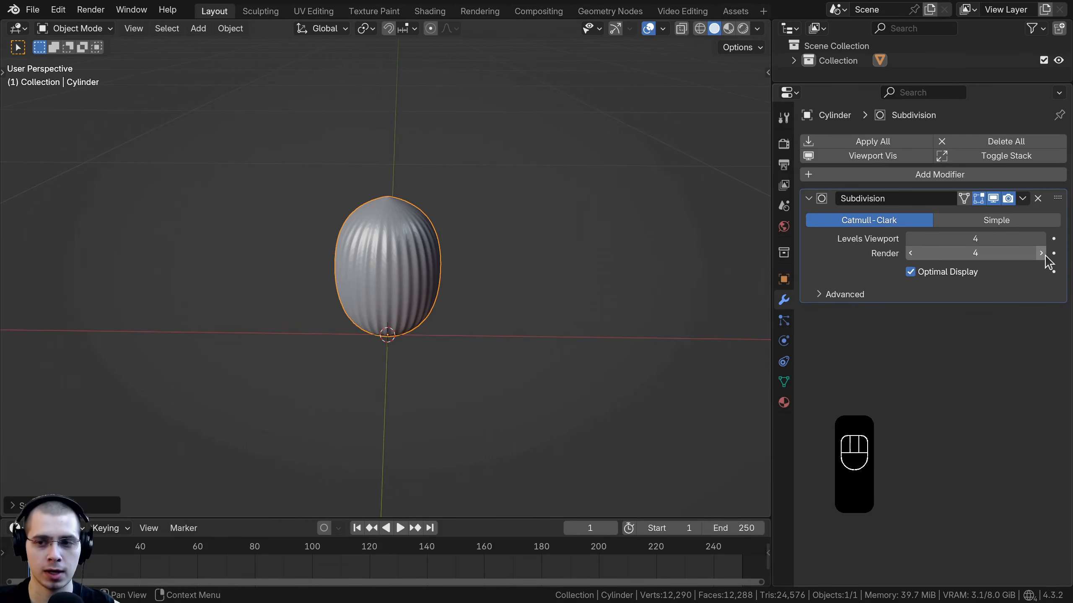
# Step: Enter Edit Mode in face select mode and select the cylinder's bottom face
pyautogui.moveTo(462, 278); pyautogui.dragTo(459, 237, button='middle')
pyautogui.press('Tab')
pyautogui.moveTo(459, 236); pyautogui.dragTo(452, 212, button='middle')
pyautogui.scroll(2, 451, 213)
pyautogui.click(144, 29)
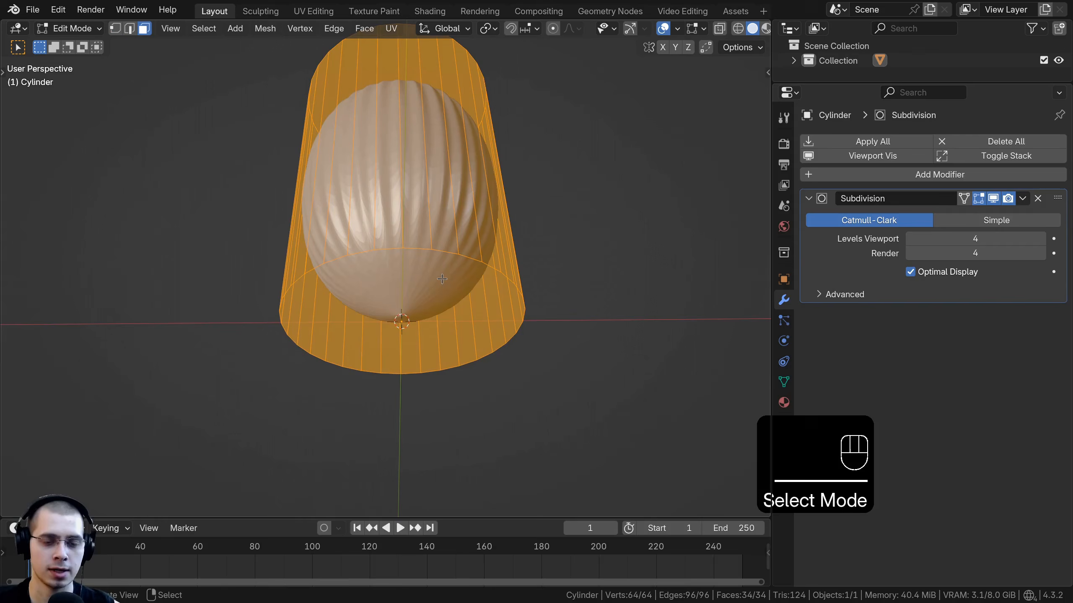
pyautogui.click(442, 279)
# Step: Inset the bottom face twice by small amounts
pyautogui.scroll(4, 644, 192)
pyautogui.press('i')
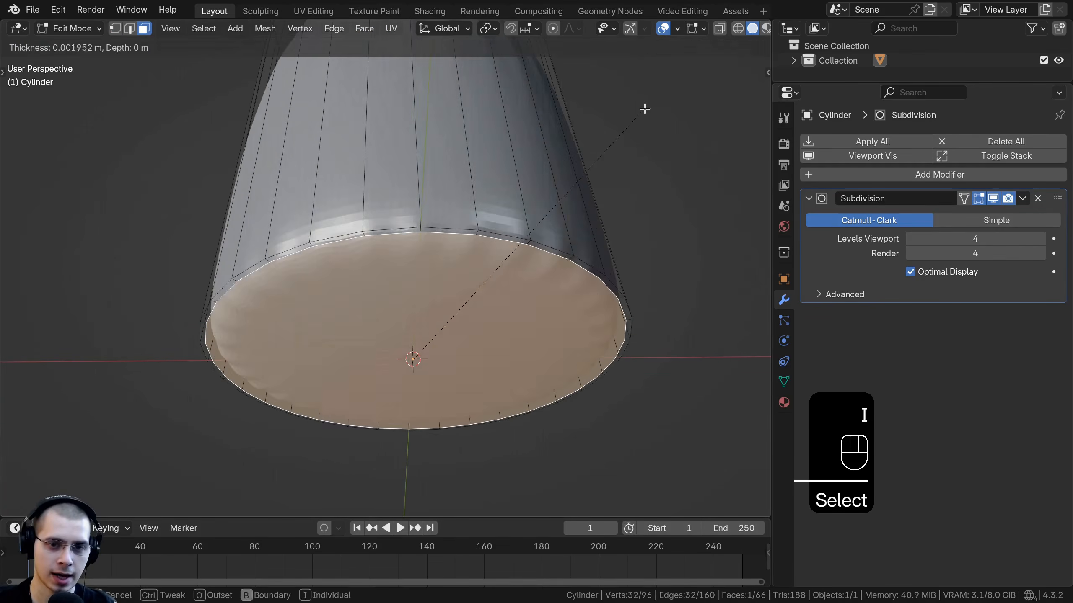
pyautogui.click(643, 109)
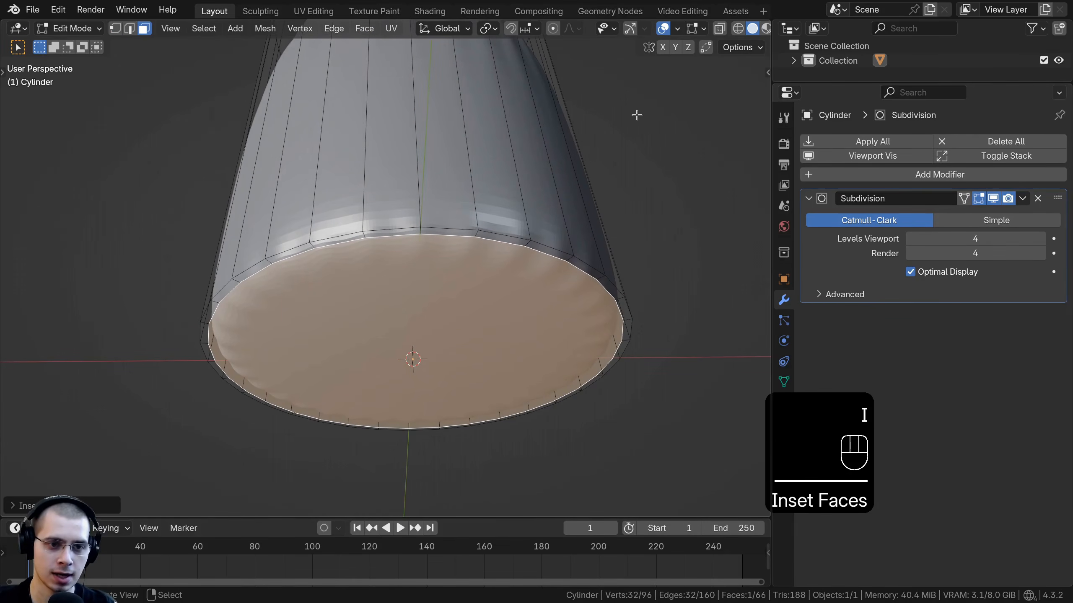
pyautogui.press('i')
pyautogui.click(635, 118)
# Step: Add a loop cut around the cylinder close to its bottom edge
pyautogui.scroll(-4, 528, 118)
pyautogui.hotkey('ctrl', 'r')
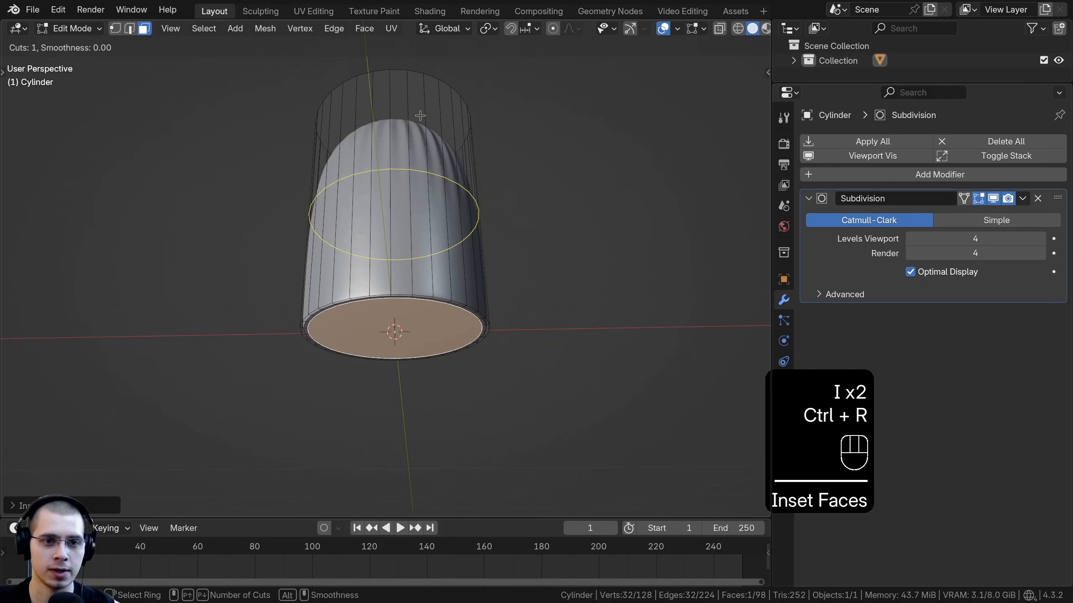
pyautogui.click(429, 217)
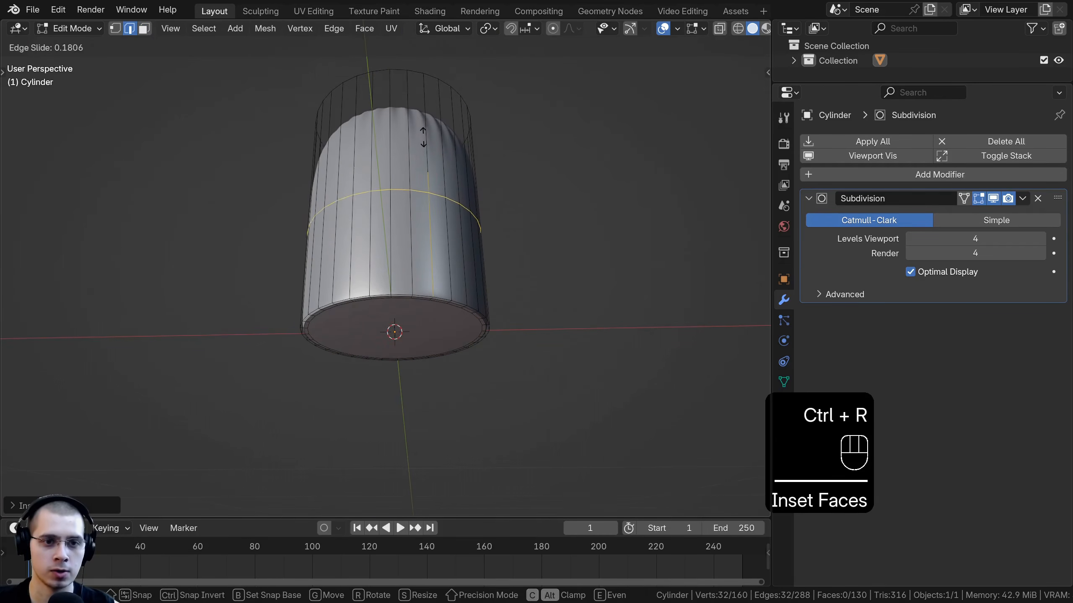
pyautogui.click(429, 221)
# Step: Add another loop cut around the cylinder close to its top edge
pyautogui.scroll(1, 415, 304)
pyautogui.moveTo(416, 239); pyautogui.dragTo(418, 300, button='middle')
pyautogui.moveTo(418, 300); pyautogui.dragTo(438, 323, button='middle')
pyautogui.hotkey('ctrl', 'r')
pyautogui.click(439, 323)
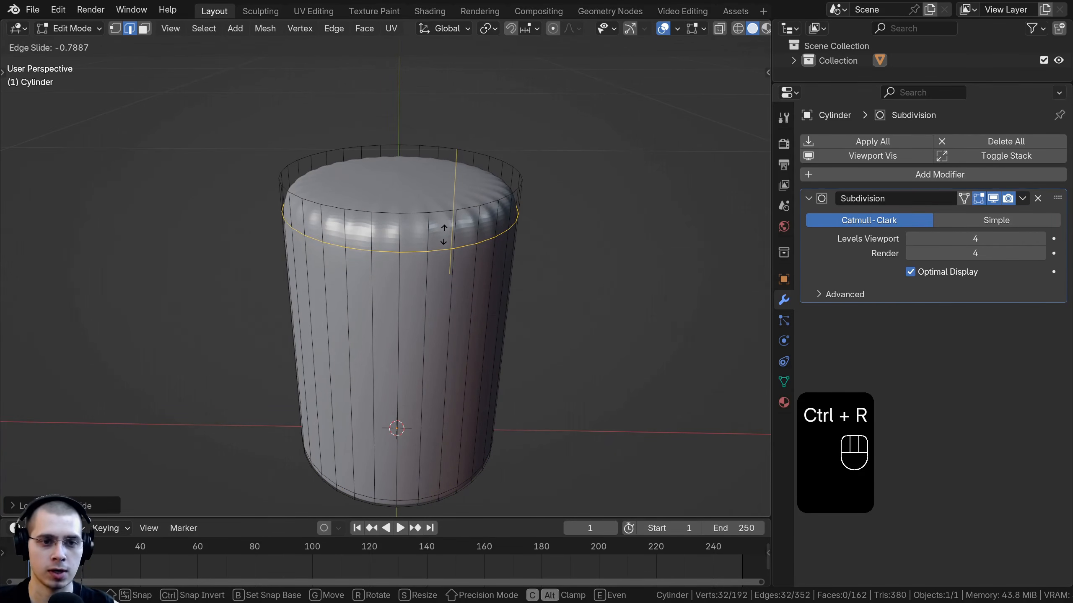
pyautogui.click(443, 234)
pyautogui.moveTo(629, 230); pyautogui.dragTo(642, 228, button='middle')
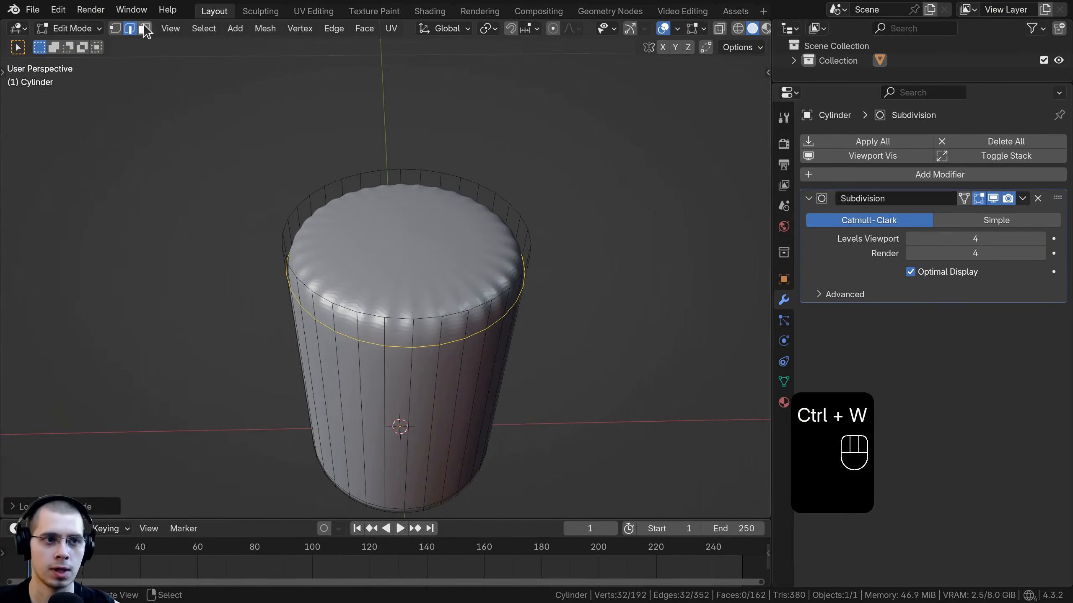
# Step: Switch to face select, select the cylinder's top face and inset it slightly
pyautogui.click(146, 29)
pyautogui.click(401, 210)
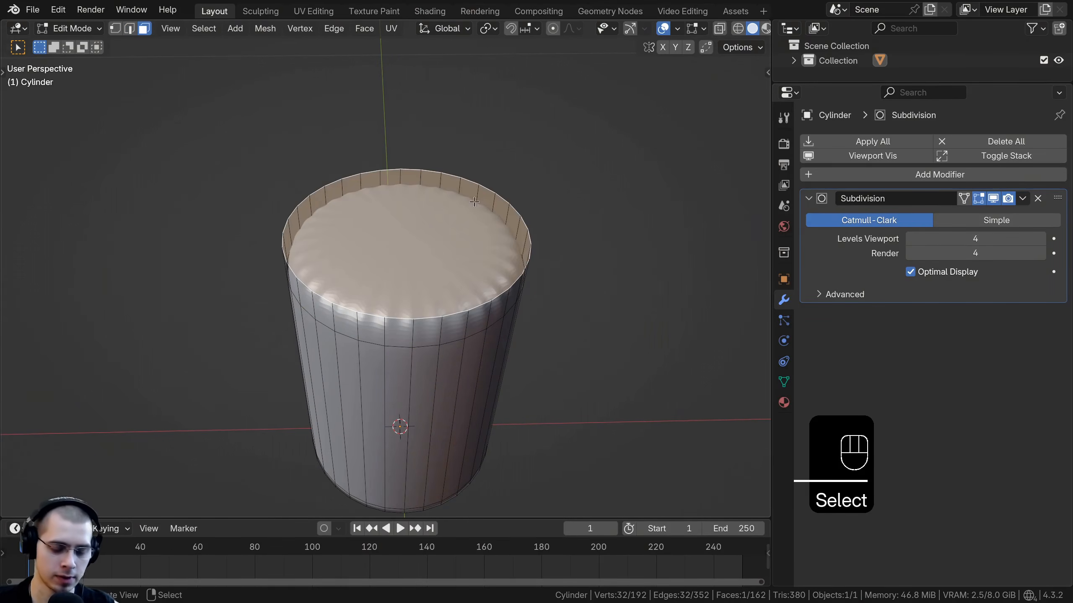
pyautogui.scroll(2, 571, 172)
pyautogui.press('i')
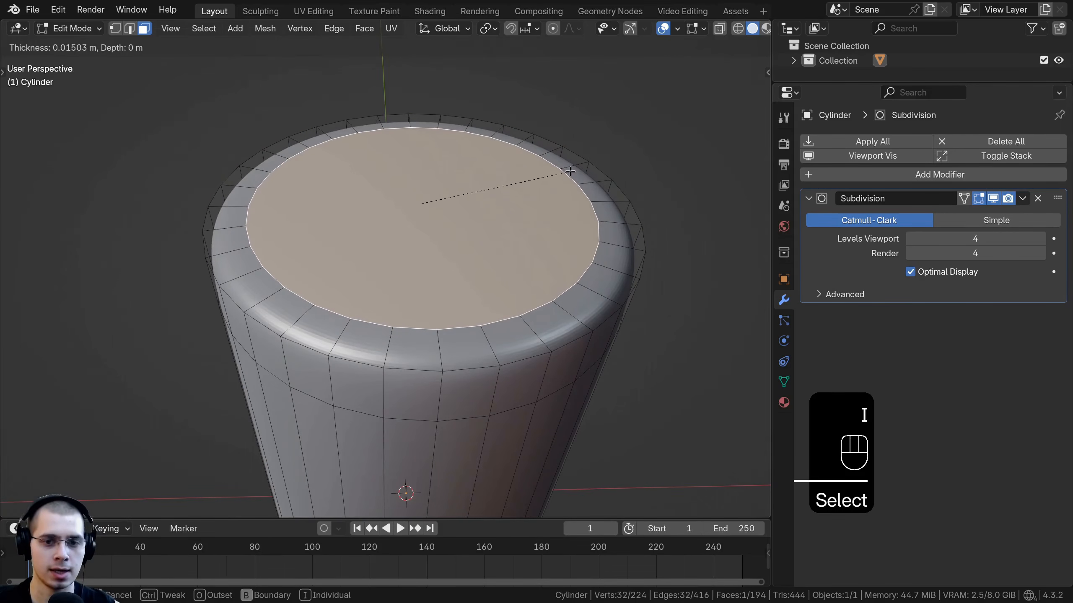
pyautogui.click(591, 165)
# Step: Extrude the top face and sink it slightly downward along Z
pyautogui.press('e')
pyautogui.press('s')
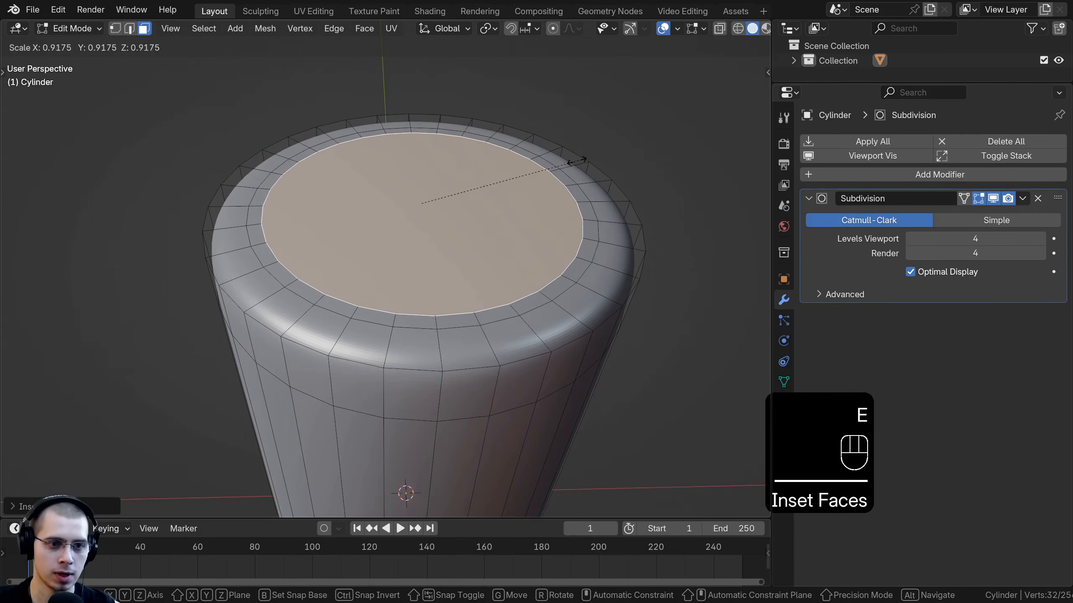
pyautogui.press('g')
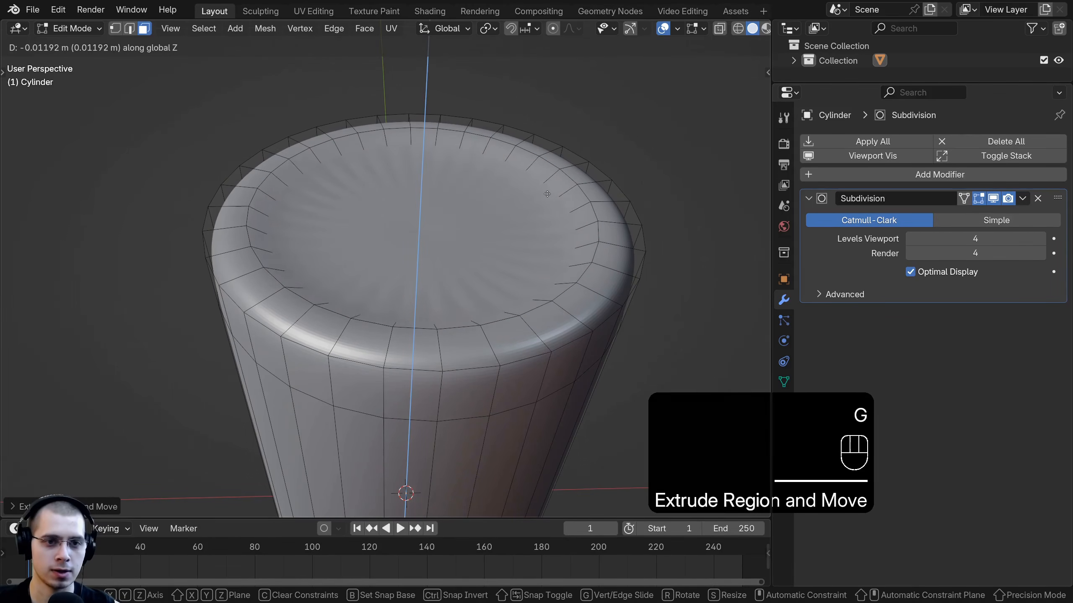
pyautogui.click(553, 190)
# Step: Extrude the top face again and scale it inward to form the wax hollow
pyautogui.press('e')
pyautogui.press('s')
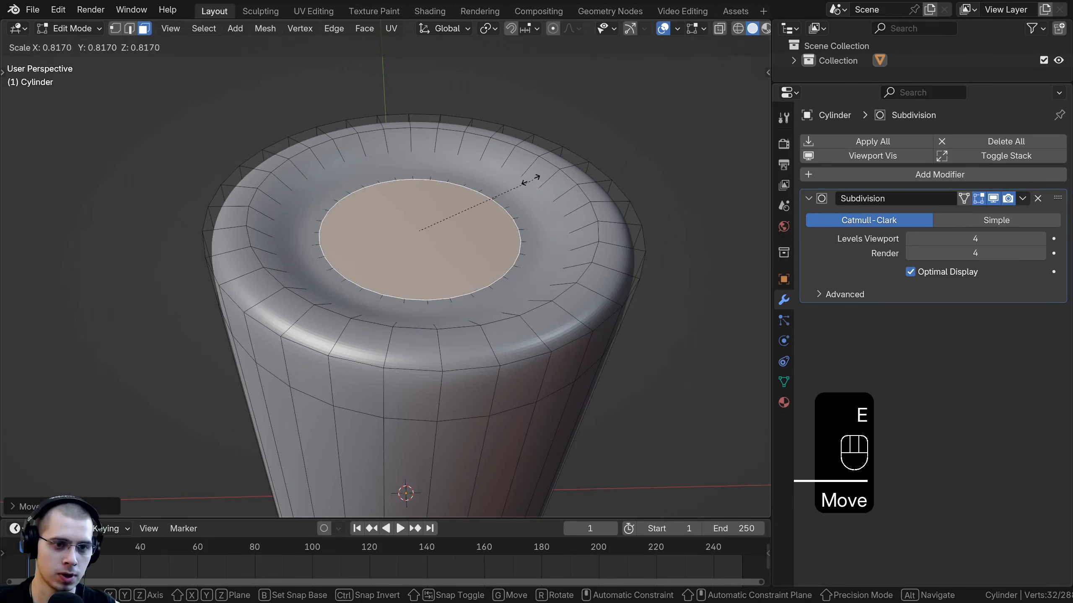
pyautogui.press('g')
pyautogui.press('s')
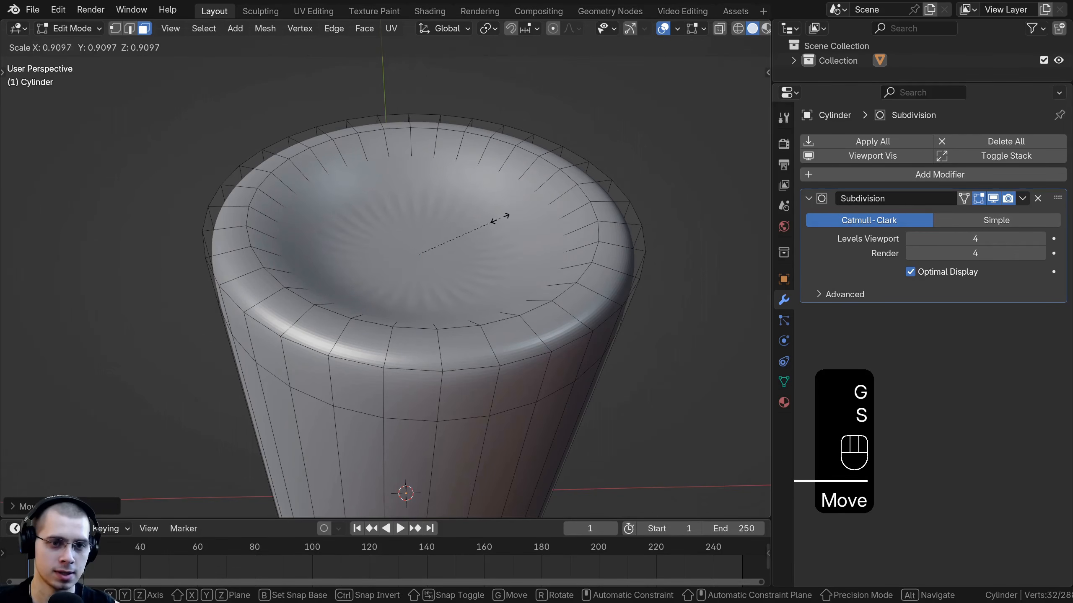
pyautogui.click(578, 220)
# Step: Inset the small center face of the top and return to Object Mode
pyautogui.press('i')
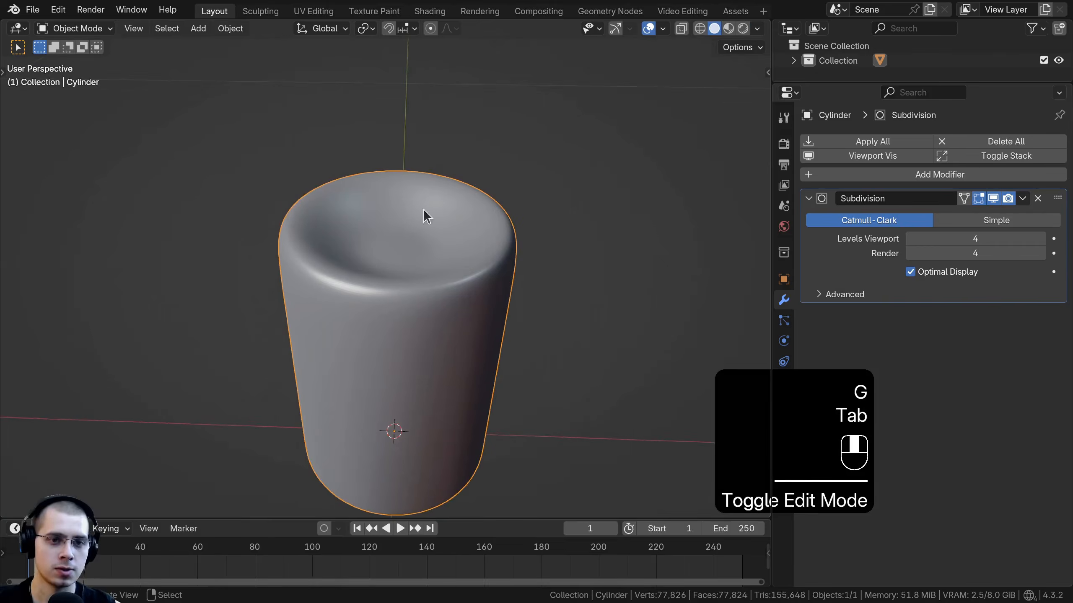
pyautogui.moveTo(405, 220); pyautogui.dragTo(426, 129, button='middle')
pyautogui.scroll(-4, 425, 263)
pyautogui.scroll(8, 426, 130)
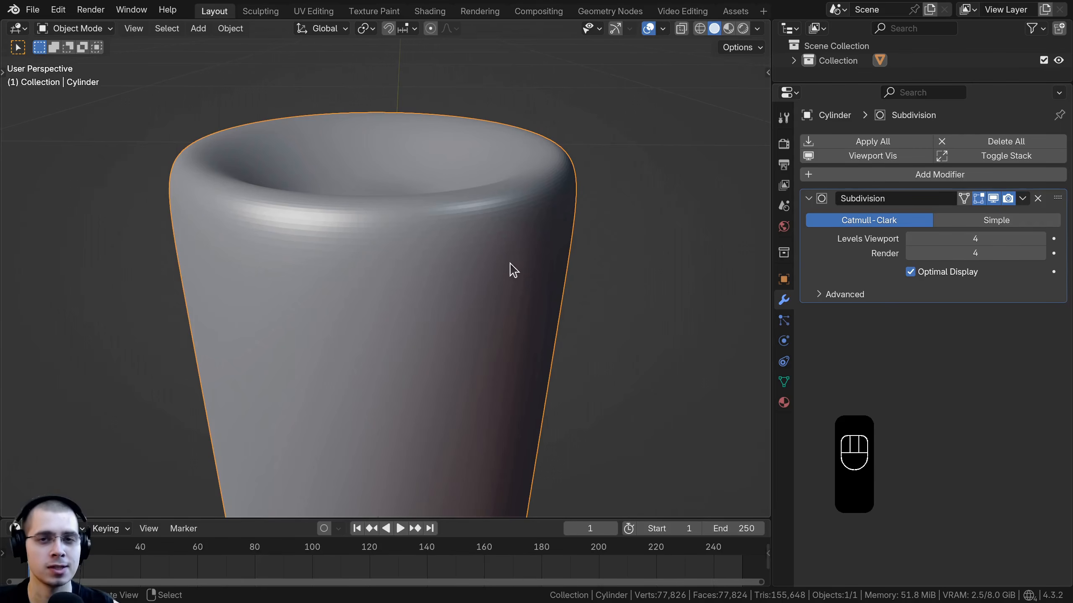
# Step: Apply the Subdivision modifier to the cylinder
pyautogui.moveTo(471, 294); pyautogui.dragTo(435, 273, button='middle')
pyautogui.click(1023, 199)
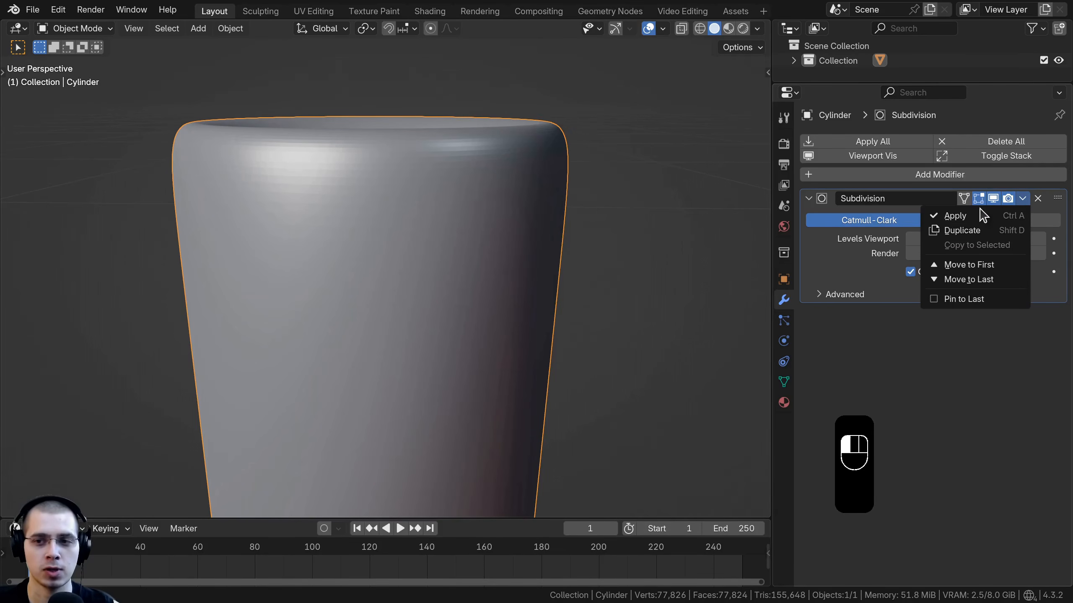
pyautogui.click(955, 216)
# Step: Switch to the Sculpting workspace with the cylinder in Sculpt Mode
pyautogui.scroll(-5, 469, 294)
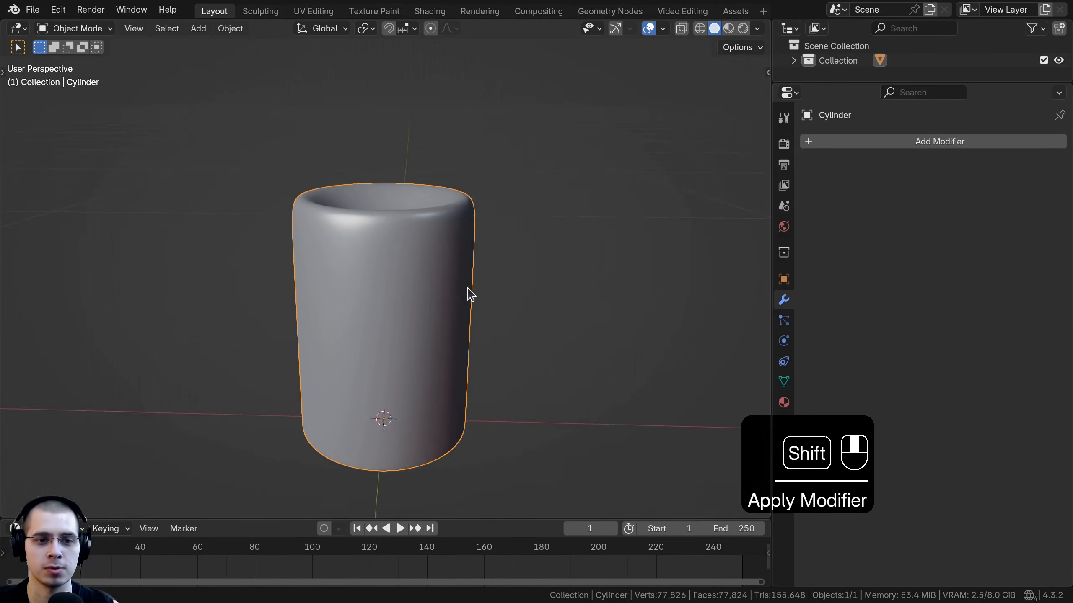
pyautogui.keyDown('shift'); pyautogui.moveTo(470, 295); pyautogui.dragTo(486, 288, button='middle'); pyautogui.keyUp('shift')
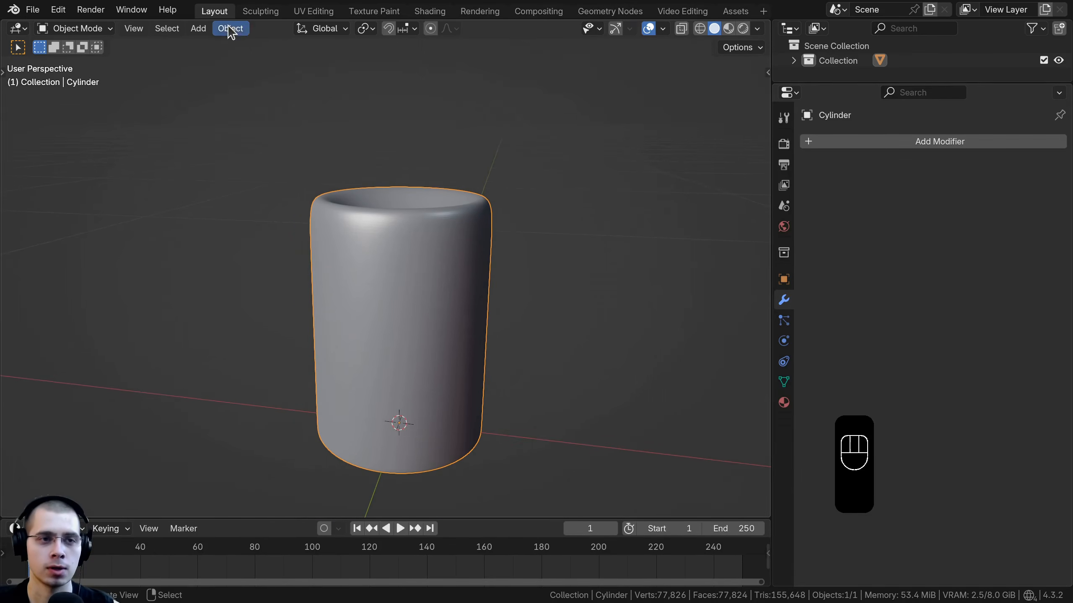
pyautogui.click(260, 12)
pyautogui.click(261, 29)
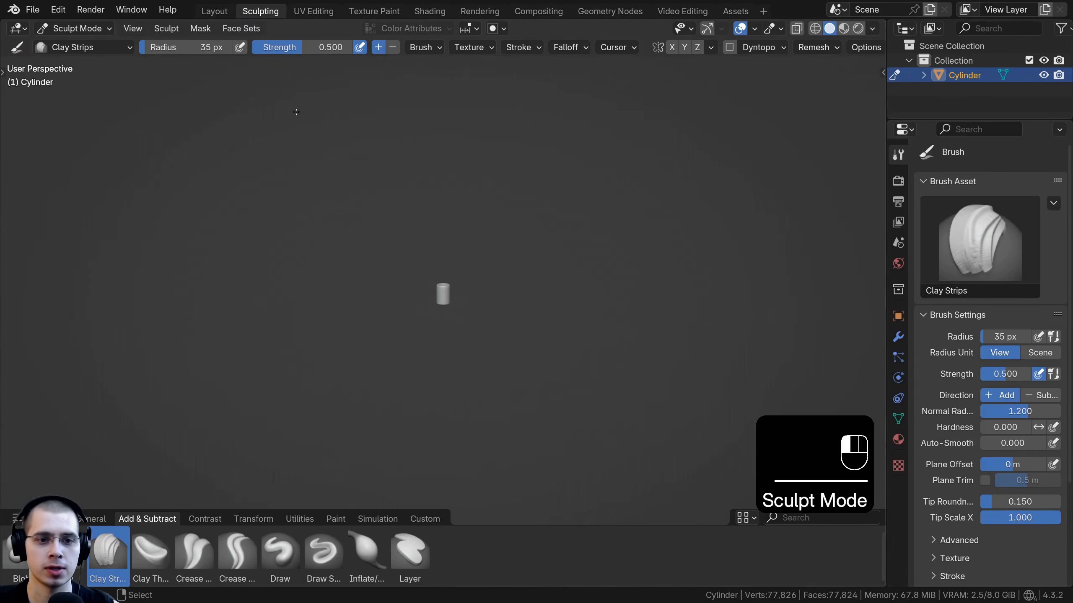
# Step: Select the Draw brush and set its radius to 83 px
pyautogui.scroll(12, 296, 112)
pyautogui.moveTo(521, 288)
pyautogui.keyDown('shift'); pyautogui.mouseDown(button='middle')
pyautogui.moveTo(528, 326)
pyautogui.moveTo(524, 305)
pyautogui.mouseUp(button='middle'); pyautogui.keyUp('shift')
pyautogui.keyDown('shift'); pyautogui.moveTo(524, 305); pyautogui.dragTo(523, 317, button='middle'); pyautogui.keyUp('shift')
pyautogui.scroll(3, 486, 274)
pyautogui.keyDown('shift'); pyautogui.moveTo(465, 242); pyautogui.dragTo(464, 273, button='middle'); pyautogui.keyUp('shift')
pyautogui.moveTo(465, 273)
pyautogui.mouseDown(button='middle')
pyautogui.moveTo(467, 294)
pyautogui.moveTo(481, 256)
pyautogui.mouseUp(button='middle')
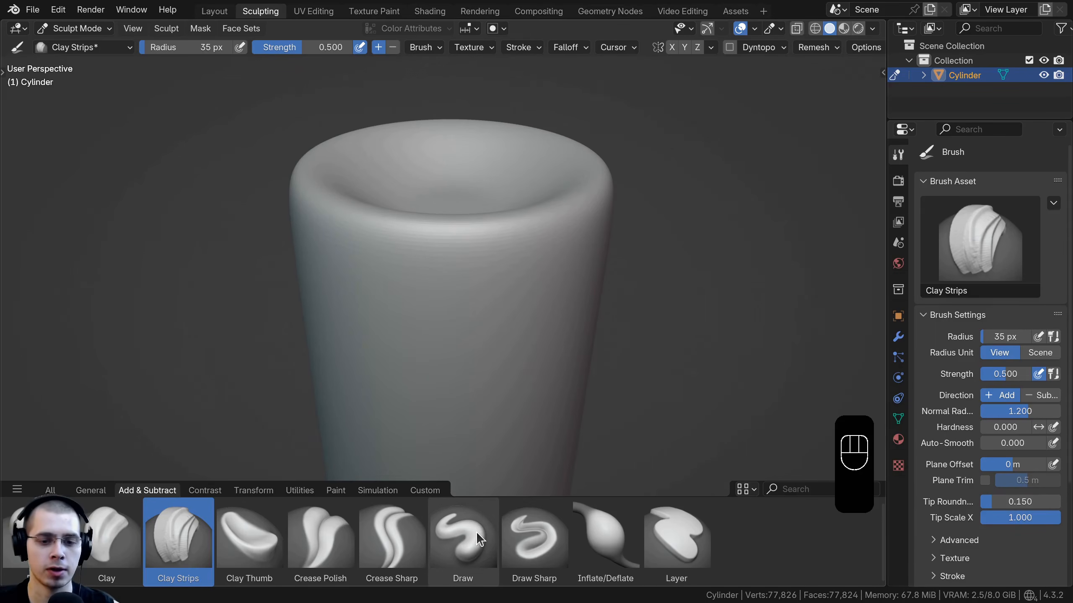
pyautogui.click(476, 532)
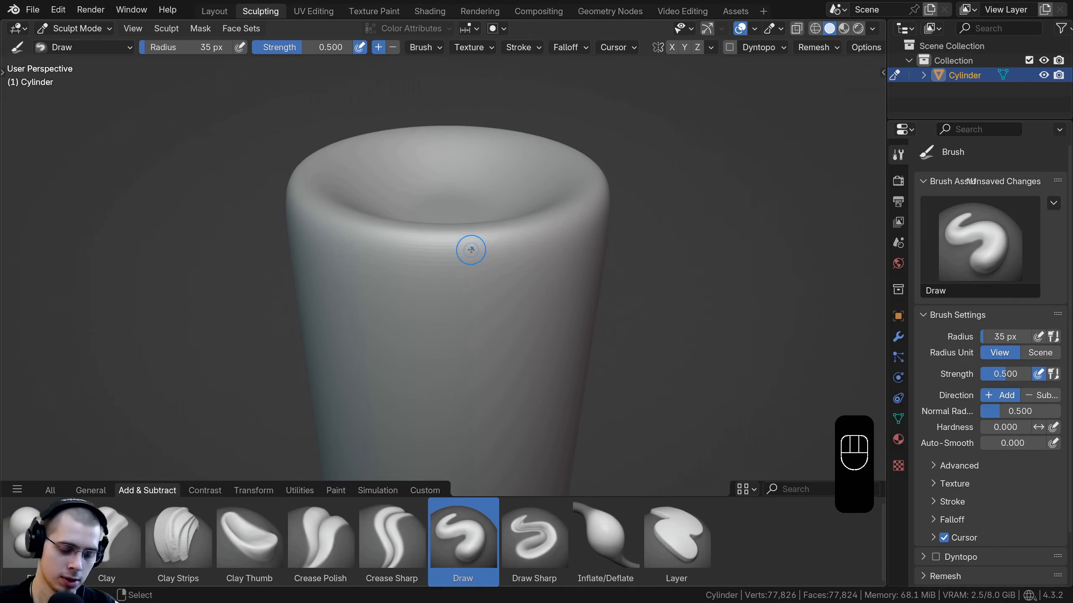
pyautogui.press('f')
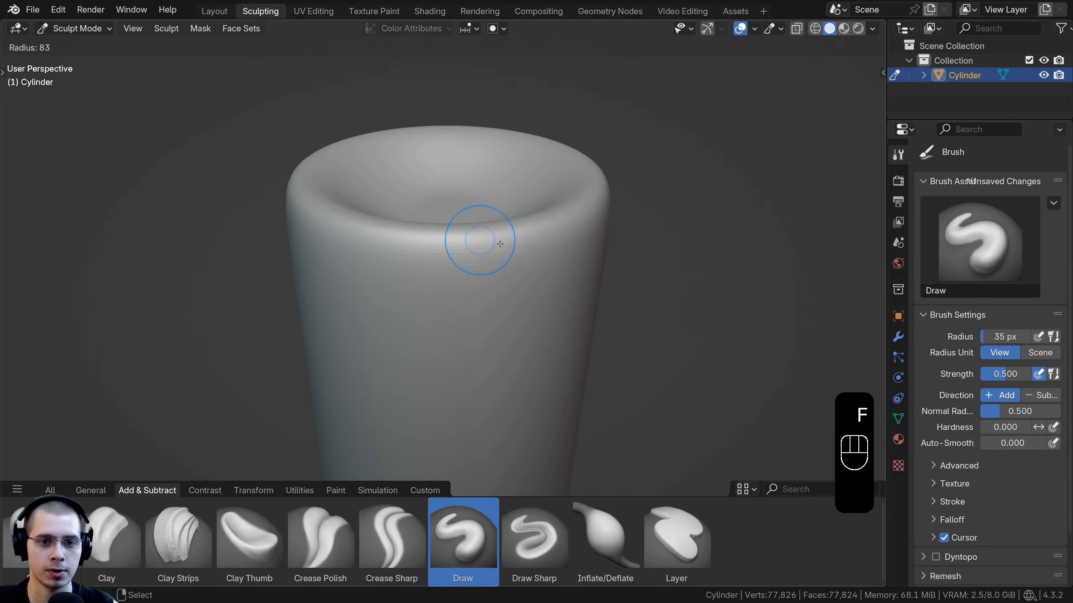
pyautogui.click(500, 243)
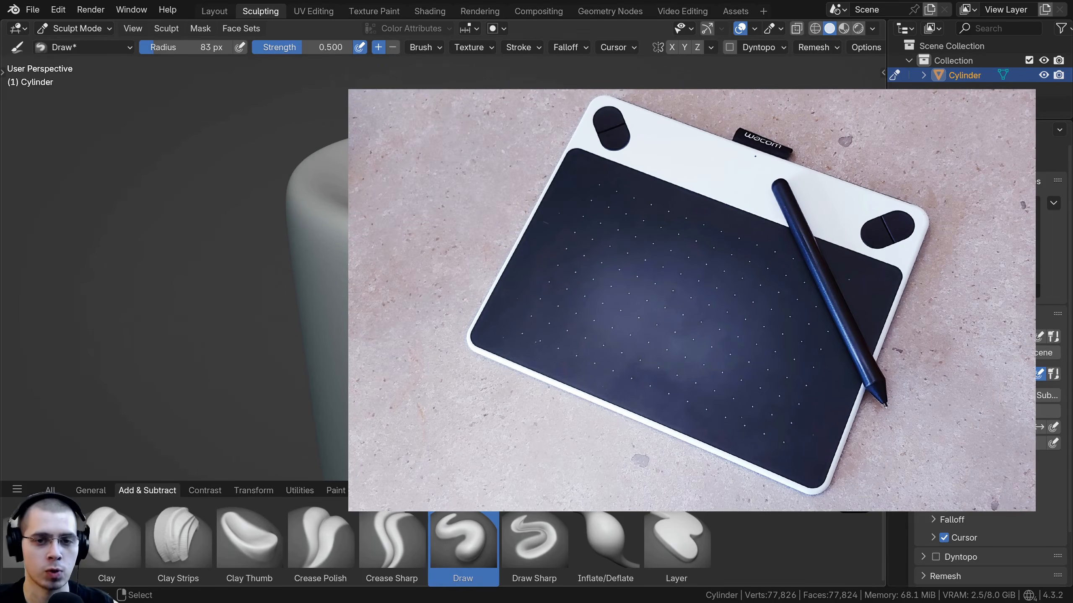
# Step: Sculpt uneven melted bumps and dents around the candle's rim with the Draw brush
pyautogui.moveTo(499, 243)
pyautogui.mouseDown(button='middle')
pyautogui.moveTo(502, 254)
pyautogui.moveTo(498, 226)
pyautogui.moveTo(486, 254)
pyautogui.mouseUp(button='middle')
pyautogui.moveTo(461, 254); pyautogui.dragTo(504, 247)
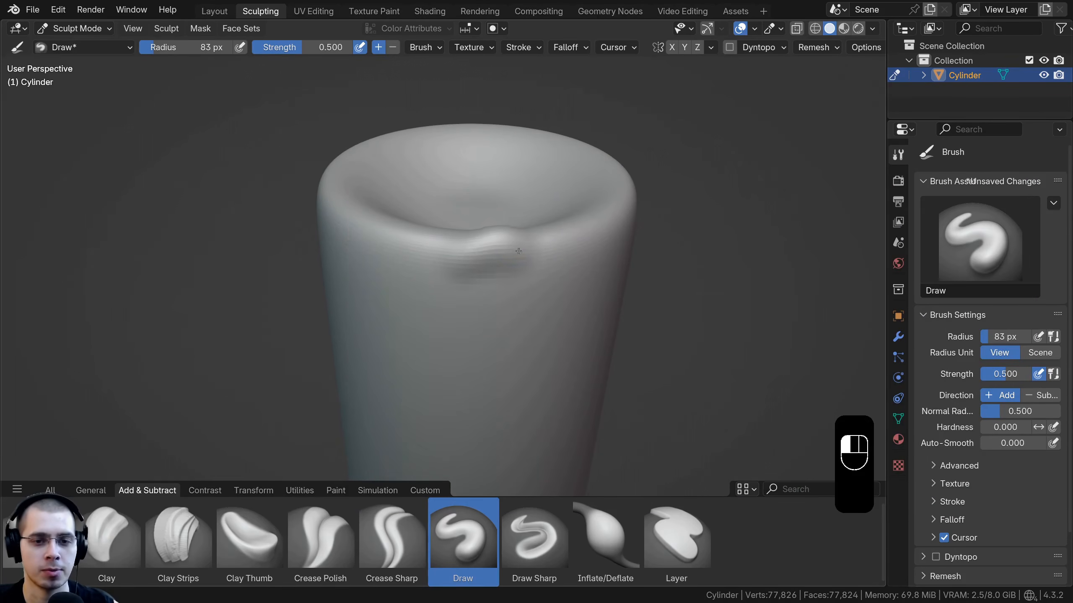
pyautogui.moveTo(504, 246); pyautogui.dragTo(411, 267, button='middle')
pyautogui.moveTo(477, 292); pyautogui.dragTo(476, 296)
pyautogui.moveTo(477, 295)
pyautogui.mouseDown(button='middle')
pyautogui.moveTo(493, 271)
pyautogui.moveTo(490, 288)
pyautogui.mouseUp(button='middle')
pyautogui.moveTo(489, 287); pyautogui.dragTo(510, 297, button='middle')
pyautogui.moveTo(510, 296); pyautogui.dragTo(469, 287)
pyautogui.moveTo(458, 283); pyautogui.dragTo(498, 300, button='middle')
pyautogui.moveTo(498, 300); pyautogui.dragTo(529, 298)
pyautogui.moveTo(528, 299); pyautogui.dragTo(509, 341, button='middle')
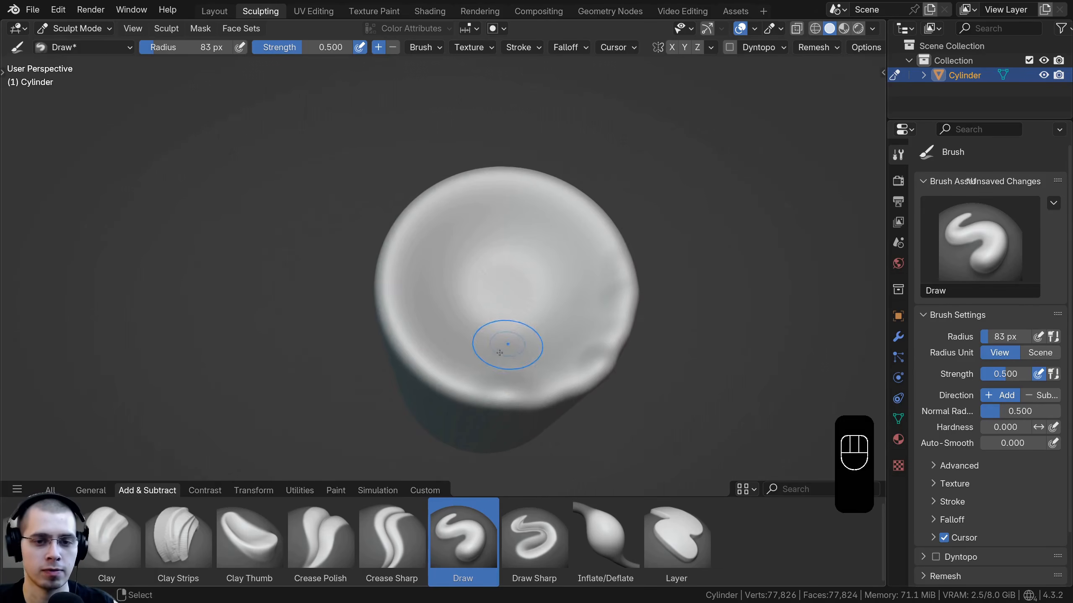
pyautogui.moveTo(508, 345)
pyautogui.keyDown('shift'); pyautogui.mouseDown()
pyautogui.moveTo(472, 383)
pyautogui.moveTo(411, 338)
pyautogui.mouseUp(); pyautogui.keyUp('shift')
pyautogui.moveTo(409, 334); pyautogui.dragTo(407, 275, button='middle')
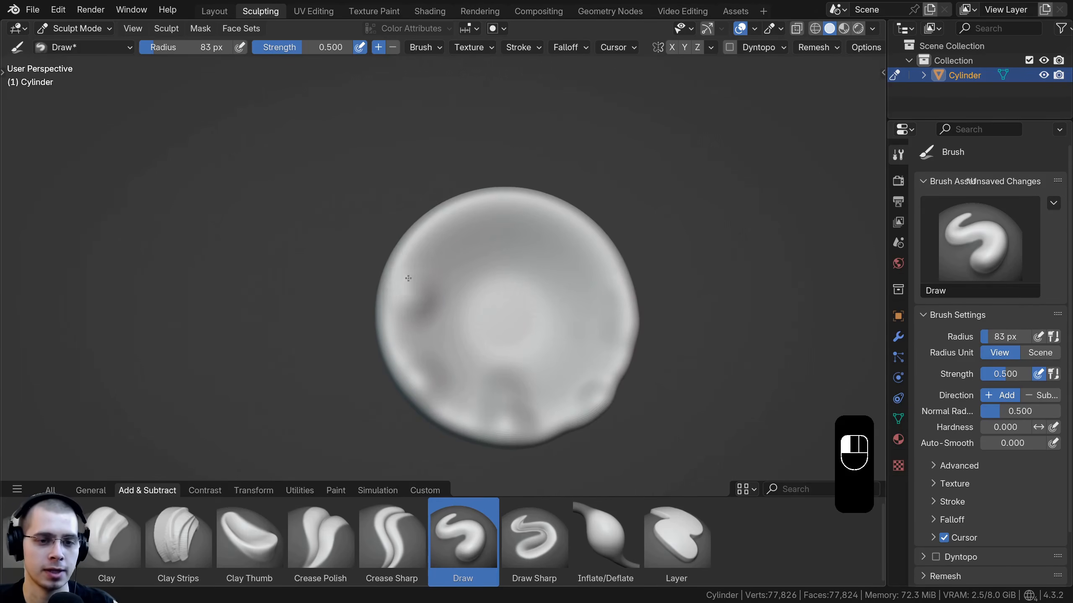
pyautogui.keyDown('ctrl'); pyautogui.moveTo(471, 225); pyautogui.dragTo(485, 243, button='middle'); pyautogui.keyUp('ctrl')
pyautogui.moveTo(484, 245)
pyautogui.keyDown('ctrl'); pyautogui.mouseDown()
pyautogui.moveTo(505, 243)
pyautogui.moveTo(555, 282)
pyautogui.moveTo(584, 345)
pyautogui.mouseUp(); pyautogui.keyUp('ctrl')
pyautogui.keyDown('ctrl'); pyautogui.moveTo(551, 367); pyautogui.dragTo(538, 328, button='middle'); pyautogui.keyUp('ctrl')
pyautogui.moveTo(538, 328)
pyautogui.keyDown('ctrl'); pyautogui.mouseDown()
pyautogui.moveTo(432, 331)
pyautogui.moveTo(496, 302)
pyautogui.moveTo(472, 340)
pyautogui.mouseUp(); pyautogui.keyUp('ctrl')
pyautogui.moveTo(473, 334)
pyautogui.mouseDown(button='middle')
pyautogui.moveTo(479, 249)
pyautogui.moveTo(498, 223)
pyautogui.mouseUp(button='middle')
pyautogui.keyDown('shift'); pyautogui.moveTo(520, 224); pyautogui.dragTo(479, 235, button='middle'); pyautogui.keyUp('shift')
pyautogui.scroll(1, 477, 236)
pyautogui.moveTo(473, 279); pyautogui.dragTo(470, 227, button='middle')
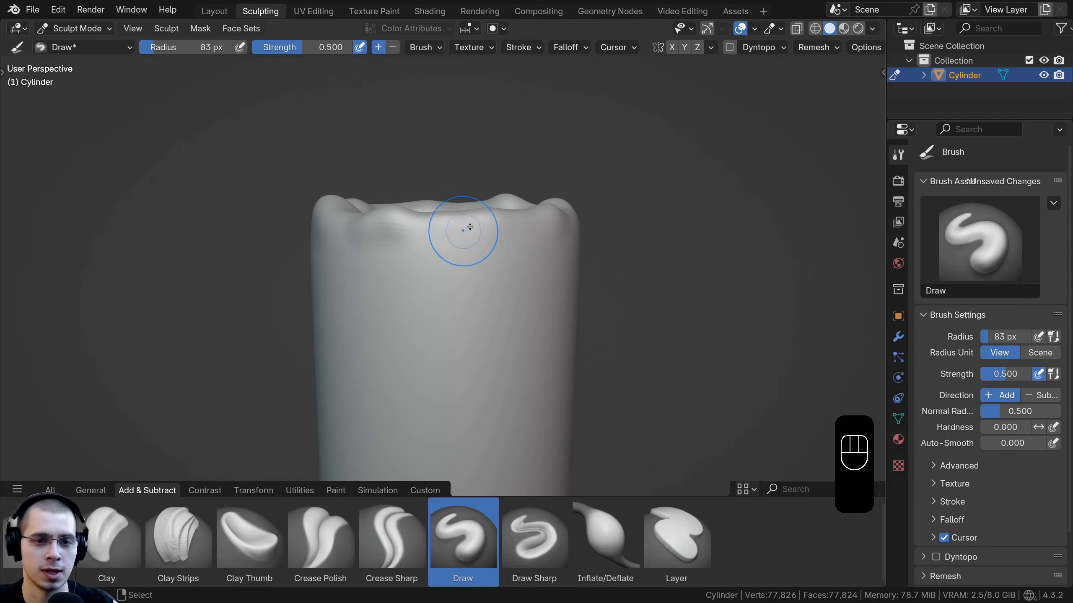
pyautogui.moveTo(470, 227)
pyautogui.mouseDown()
pyautogui.moveTo(490, 255)
pyautogui.moveTo(454, 297)
pyautogui.moveTo(432, 278)
pyautogui.moveTo(452, 233)
pyautogui.mouseUp()
pyautogui.scroll(1, 452, 233)
pyautogui.moveTo(495, 209); pyautogui.dragTo(499, 223, button='middle')
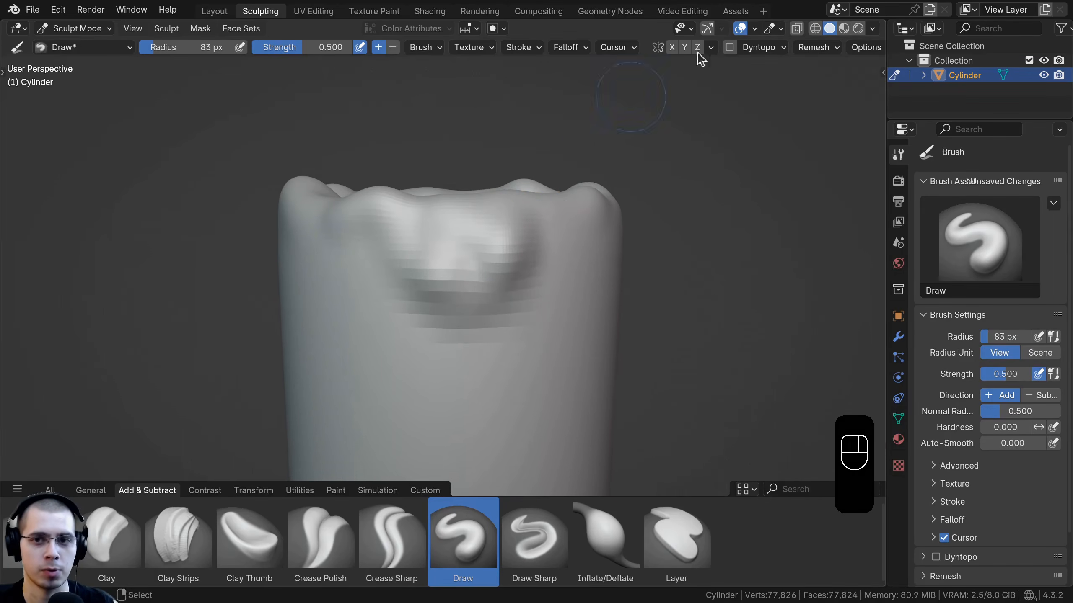
# Step: Enable Dynamic Topology and open its detail size setting
pyautogui.click(729, 47)
pyautogui.click(700, 87)
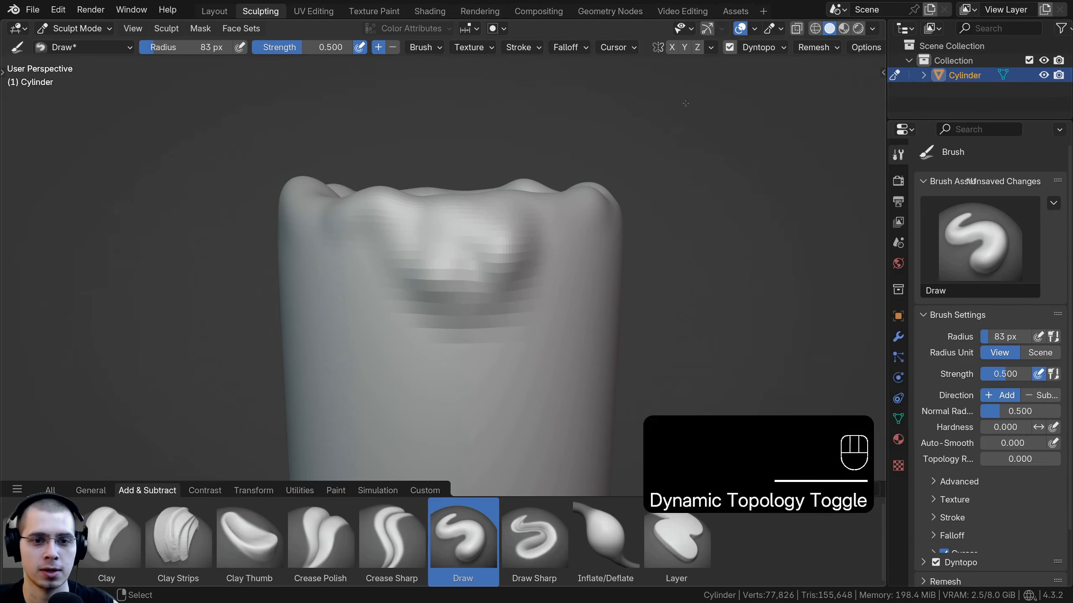
pyautogui.click(754, 50)
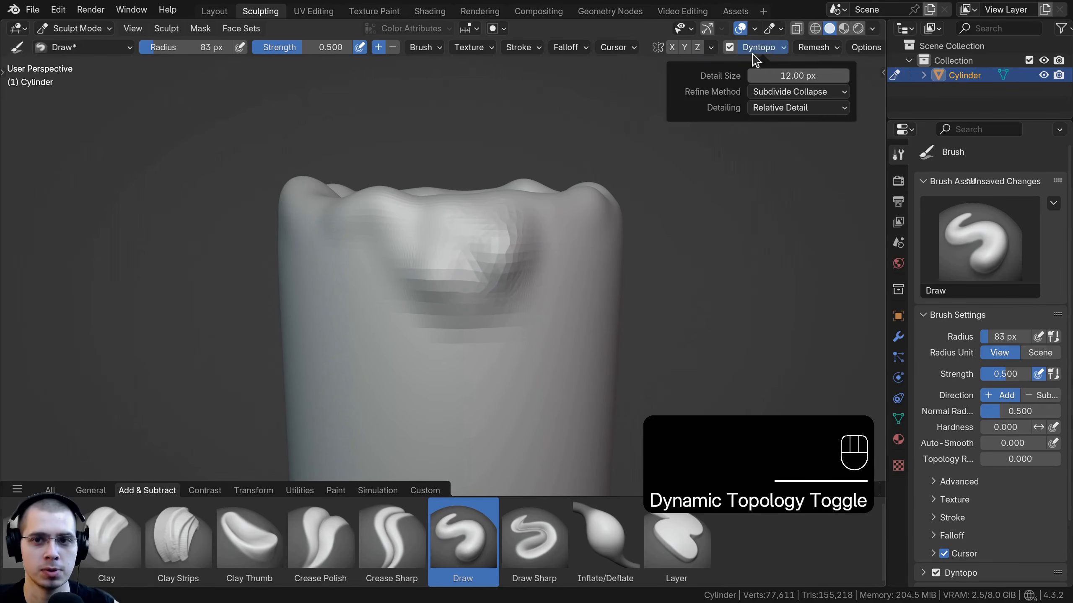
pyautogui.click(759, 48)
pyautogui.click(762, 48)
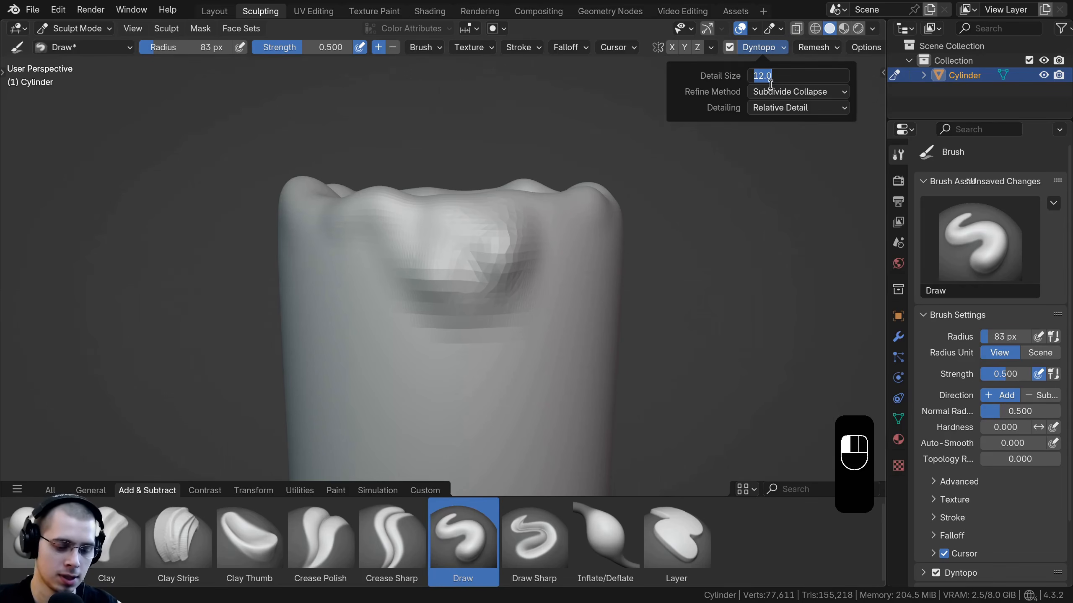
pyautogui.click(761, 85)
pyautogui.scroll(1, 481, 223)
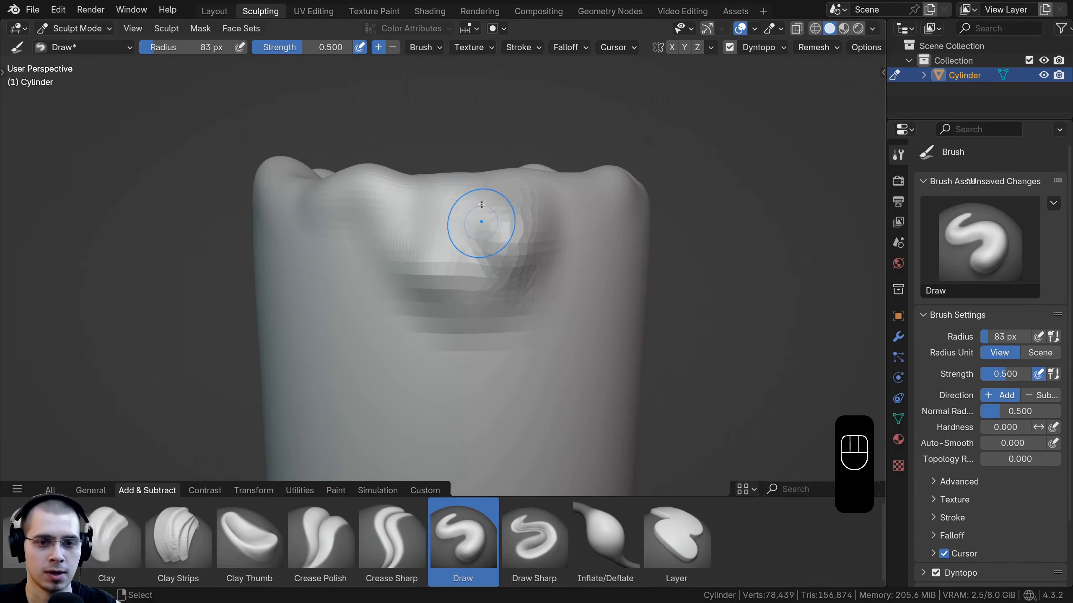
# Step: Sculpt larger melted drips and dents into the rim with the Draw brush, smoothing between strokes
pyautogui.moveTo(479, 230)
pyautogui.mouseDown()
pyautogui.moveTo(466, 260)
pyautogui.moveTo(531, 264)
pyautogui.moveTo(538, 233)
pyautogui.moveTo(503, 207)
pyautogui.moveTo(485, 239)
pyautogui.mouseUp()
pyautogui.moveTo(443, 216)
pyautogui.mouseDown(button='middle')
pyautogui.moveTo(485, 249)
pyautogui.moveTo(455, 268)
pyautogui.mouseUp(button='middle')
pyautogui.moveTo(504, 291); pyautogui.dragTo(470, 290, button='middle')
pyautogui.keyDown('shift'); pyautogui.moveTo(470, 291); pyautogui.dragTo(479, 306); pyautogui.keyUp('shift')
pyautogui.moveTo(482, 303); pyautogui.dragTo(437, 269, button='middle')
pyautogui.moveTo(437, 269)
pyautogui.keyDown('shift'); pyautogui.mouseDown()
pyautogui.moveTo(408, 228)
pyautogui.moveTo(489, 263)
pyautogui.mouseUp(); pyautogui.keyUp('shift')
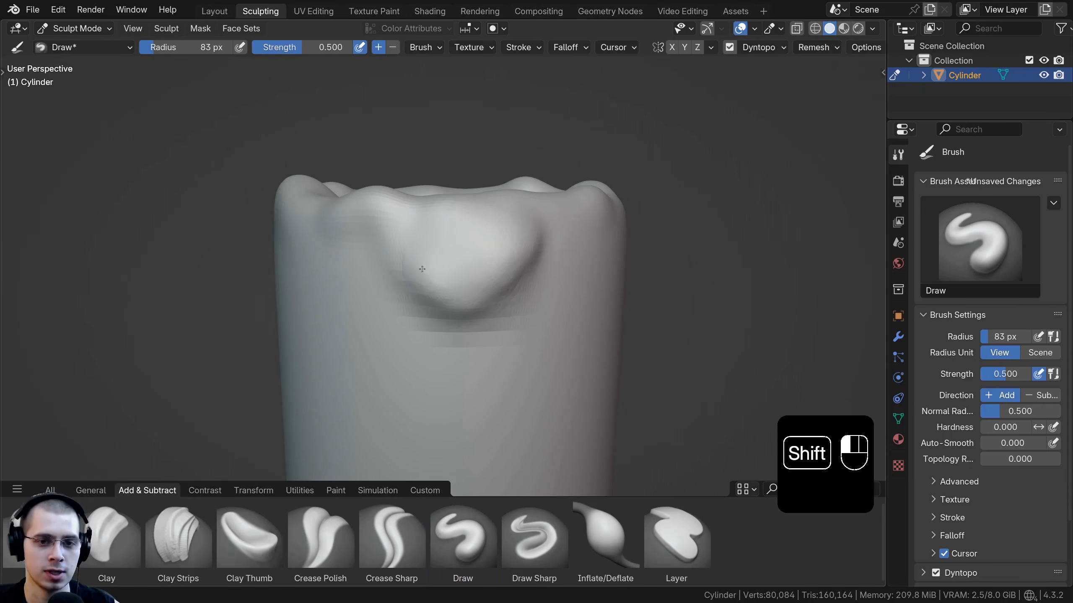
pyautogui.keyDown('shift'); pyautogui.moveTo(422, 269); pyautogui.dragTo(416, 266); pyautogui.keyUp('shift')
pyautogui.moveTo(417, 266)
pyautogui.mouseDown(button='middle')
pyautogui.moveTo(440, 264)
pyautogui.moveTo(440, 229)
pyautogui.moveTo(517, 207)
pyautogui.mouseUp(button='middle')
pyautogui.moveTo(522, 208); pyautogui.dragTo(610, 235)
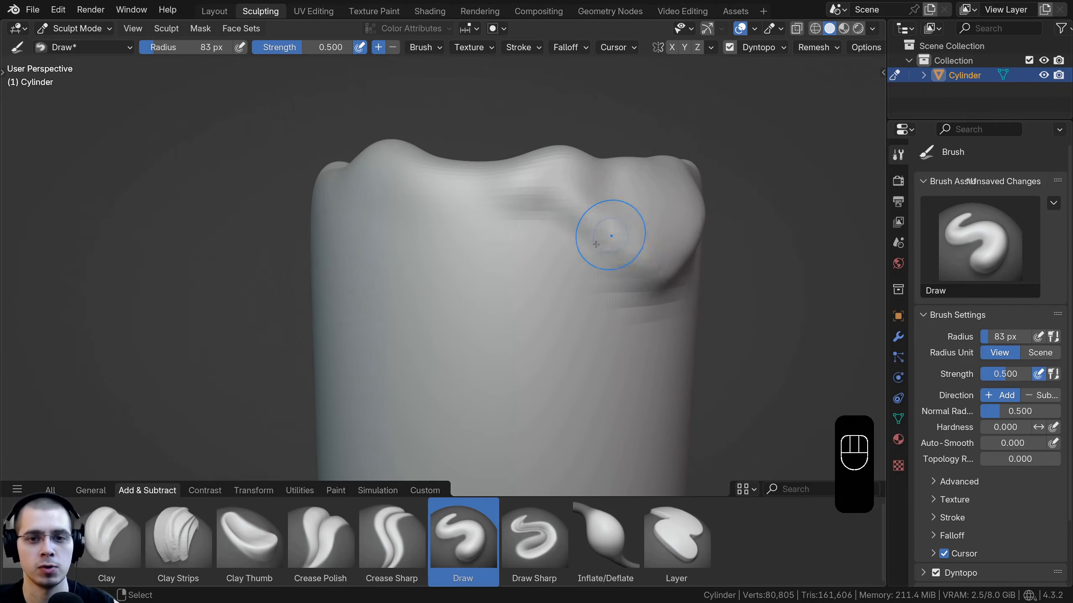
pyautogui.moveTo(595, 244); pyautogui.dragTo(548, 250, button='middle')
pyautogui.moveTo(548, 250); pyautogui.dragTo(588, 263)
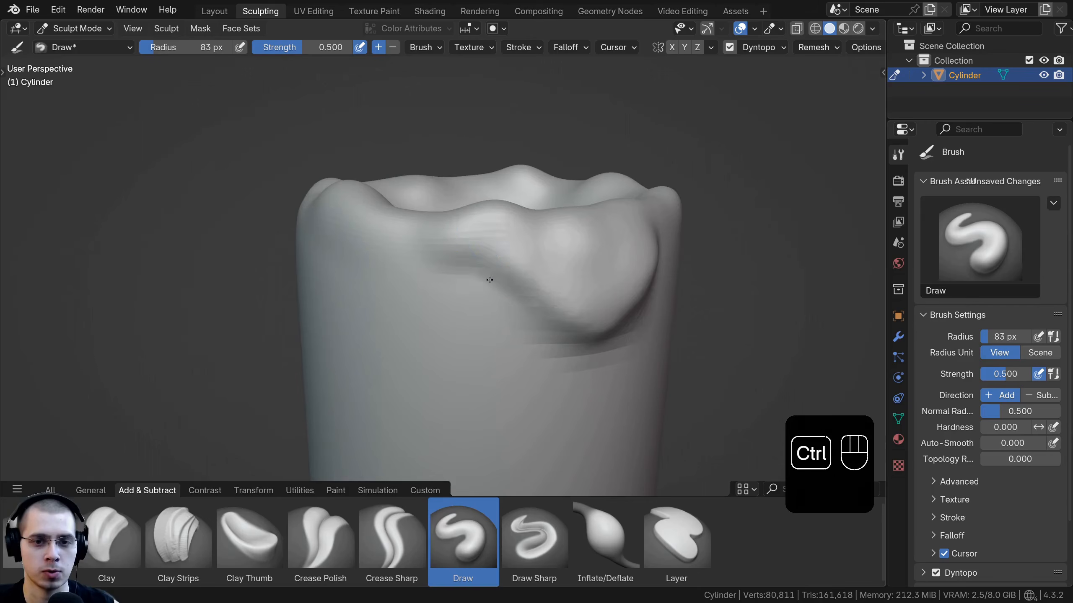
pyautogui.keyDown('ctrl'); pyautogui.moveTo(506, 255); pyautogui.dragTo(482, 261, button='middle'); pyautogui.keyUp('ctrl')
pyautogui.keyDown('shift'); pyautogui.moveTo(482, 261); pyautogui.dragTo(557, 270); pyautogui.keyUp('shift')
pyautogui.moveTo(558, 262)
pyautogui.mouseDown(button='middle')
pyautogui.moveTo(500, 211)
pyautogui.moveTo(331, 142)
pyautogui.mouseUp(button='middle')
pyautogui.moveTo(368, 194)
pyautogui.keyDown('ctrl'); pyautogui.mouseDown(button='middle')
pyautogui.moveTo(410, 247)
pyautogui.moveTo(412, 279)
pyautogui.mouseUp(button='middle'); pyautogui.keyUp('ctrl')
pyautogui.moveTo(412, 279); pyautogui.dragTo(423, 292, button='middle')
pyautogui.moveTo(423, 292); pyautogui.dragTo(518, 317)
pyautogui.moveTo(382, 245); pyautogui.dragTo(407, 241)
pyautogui.moveTo(406, 241)
pyautogui.mouseDown(button='middle')
pyautogui.moveTo(448, 354)
pyautogui.moveTo(380, 315)
pyautogui.mouseUp(button='middle')
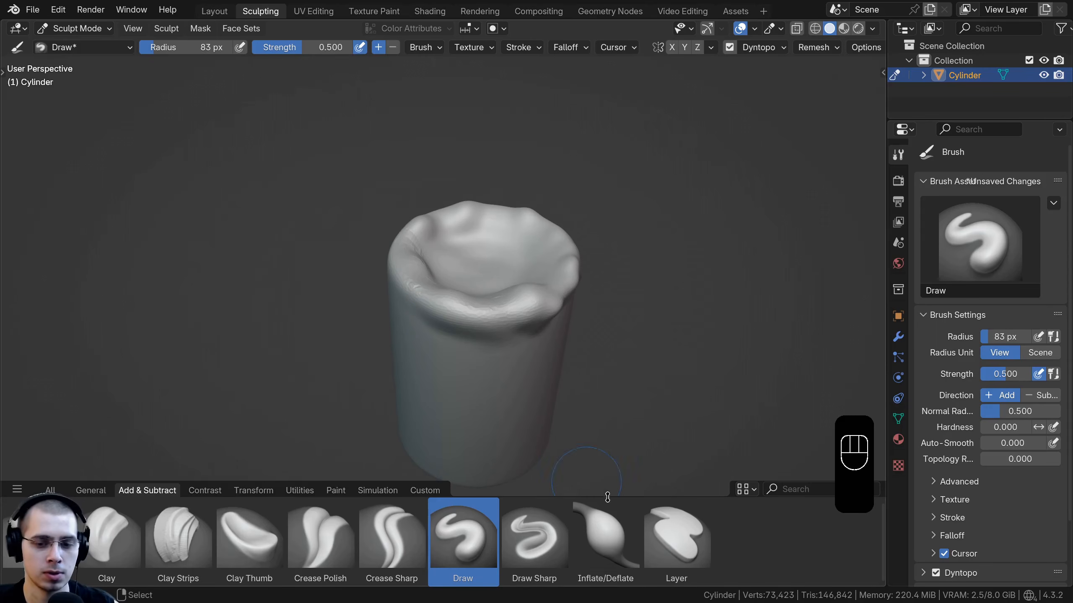
# Step: Switch to the Inflate/Deflate brush, set its radius to 124 px, and inflate the rim's drips
pyautogui.click(606, 535)
pyautogui.moveTo(464, 330); pyautogui.dragTo(440, 305, button='middle')
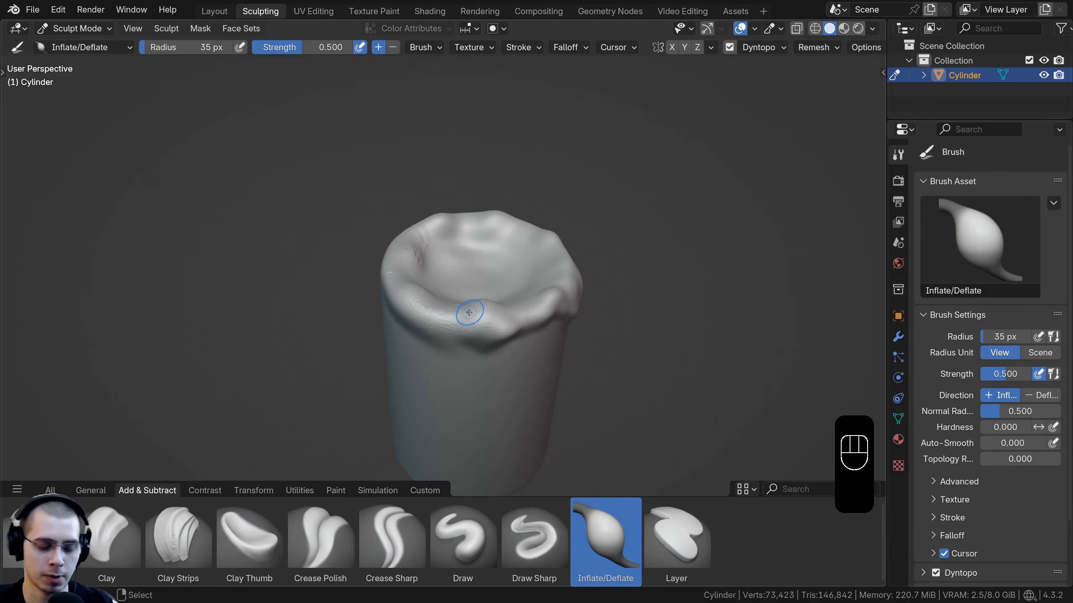
pyautogui.press('f')
pyautogui.click(506, 314)
pyautogui.moveTo(508, 319); pyautogui.dragTo(466, 282, button='middle')
pyautogui.moveTo(458, 283); pyautogui.dragTo(449, 285)
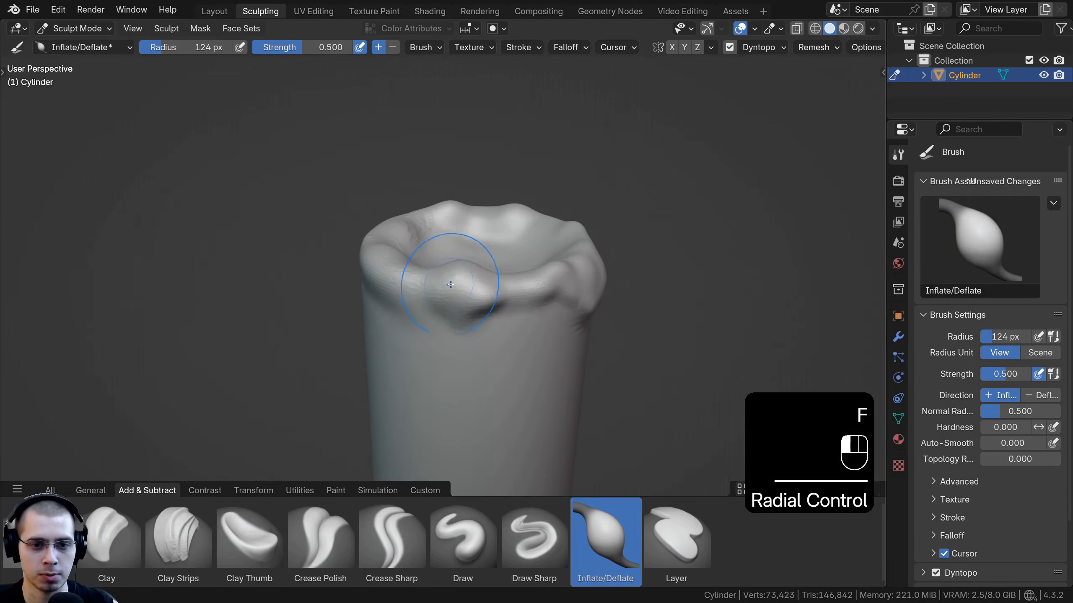
# Step: Set the Inflate/Deflate brush radius to 115 px and inflate the melted drips along the rim further
pyautogui.moveTo(209, 45); pyautogui.dragTo(186, 49)
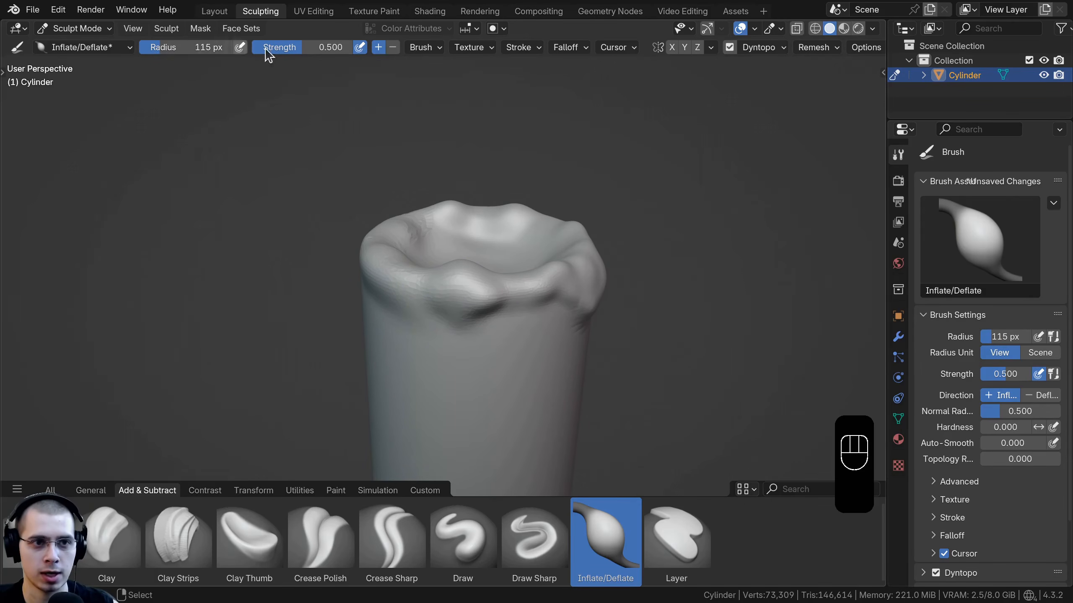
pyautogui.keyDown('ctrl'); pyautogui.moveTo(447, 274); pyautogui.dragTo(459, 268, button='middle'); pyautogui.keyUp('ctrl')
pyautogui.moveTo(460, 270); pyautogui.dragTo(483, 289)
pyautogui.moveTo(486, 288); pyautogui.dragTo(517, 283, button='middle')
pyautogui.keyDown('ctrl'); pyautogui.moveTo(518, 284); pyautogui.dragTo(486, 296, button='middle'); pyautogui.keyUp('ctrl')
pyautogui.moveTo(458, 293); pyautogui.dragTo(456, 291)
pyautogui.moveTo(455, 289); pyautogui.dragTo(418, 281, button='middle')
pyautogui.moveTo(461, 288); pyautogui.dragTo(492, 284)
pyautogui.moveTo(490, 284); pyautogui.dragTo(445, 285, button='middle')
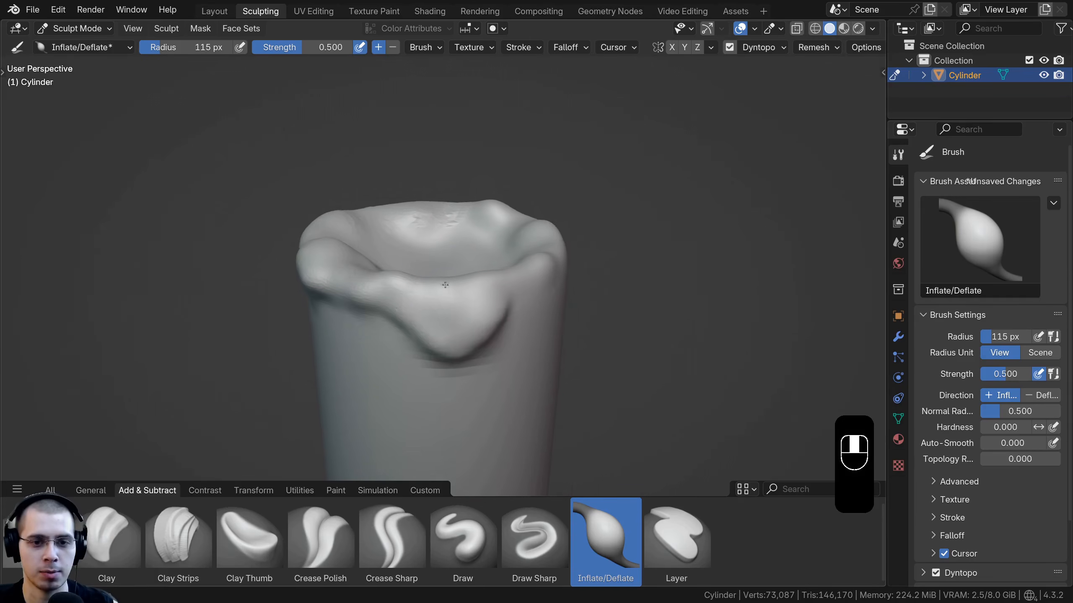
# Step: Inflate more melted bulges around the other sides of the candle's rim
pyautogui.moveTo(461, 348); pyautogui.dragTo(443, 260, button='middle')
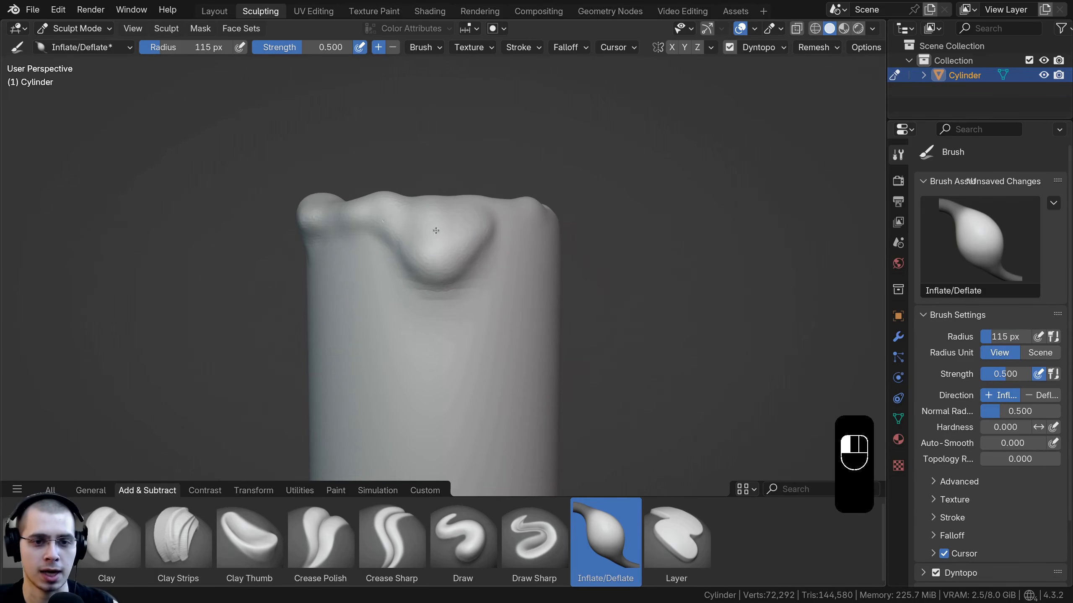
pyautogui.moveTo(436, 231); pyautogui.dragTo(439, 245)
pyautogui.moveTo(439, 245)
pyautogui.mouseDown(button='middle')
pyautogui.moveTo(430, 271)
pyautogui.moveTo(388, 300)
pyautogui.mouseUp(button='middle')
pyautogui.moveTo(374, 302); pyautogui.dragTo(435, 304)
pyautogui.moveTo(435, 305); pyautogui.dragTo(410, 257, button='middle')
pyautogui.moveTo(395, 243); pyautogui.dragTo(464, 244)
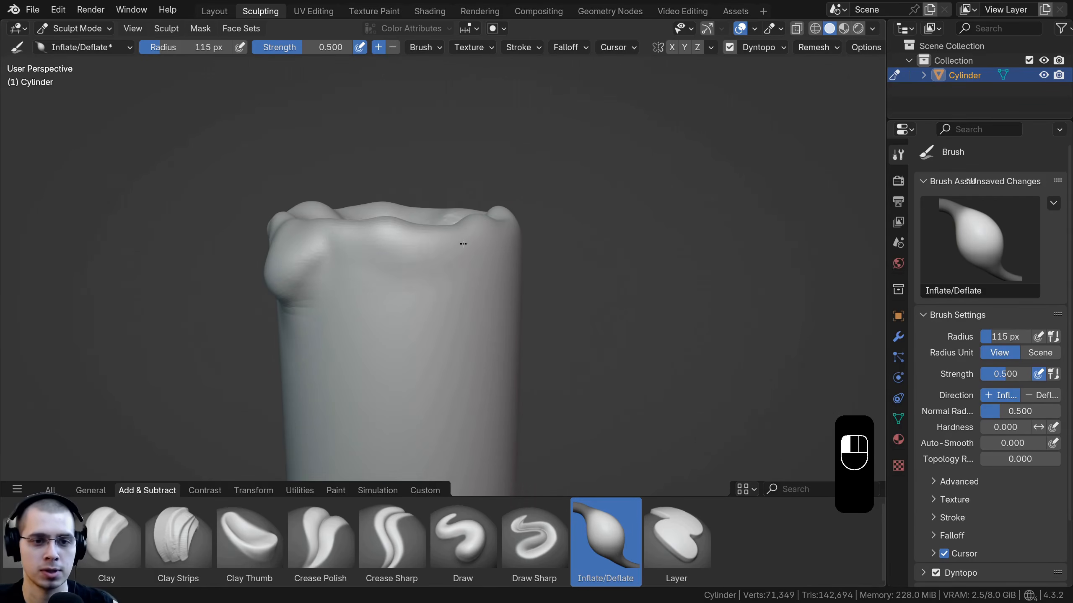
pyautogui.moveTo(464, 244); pyautogui.dragTo(408, 259, button='middle')
pyautogui.moveTo(332, 264); pyautogui.dragTo(350, 291, button='middle')
pyautogui.moveTo(351, 291); pyautogui.dragTo(338, 351)
pyautogui.moveTo(338, 351); pyautogui.dragTo(406, 304, button='middle')
pyautogui.keyDown('shift'); pyautogui.moveTo(422, 262); pyautogui.dragTo(412, 297); pyautogui.keyUp('shift')
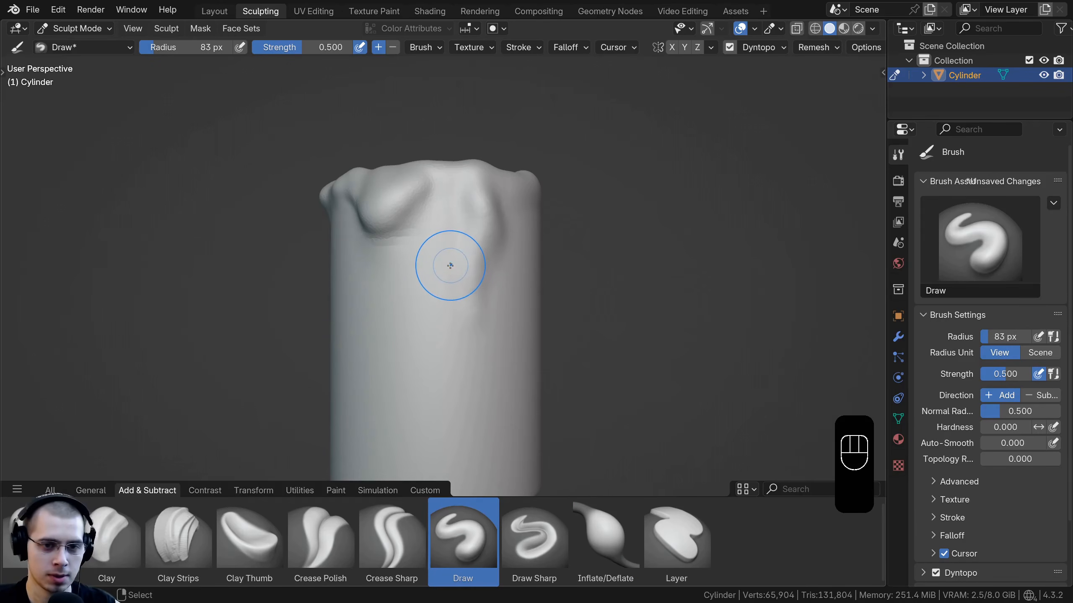
# Step: Switch to the Draw brush with a 30 px radius and sculpt vertical wax drips running down the candle's side
pyautogui.press('f')
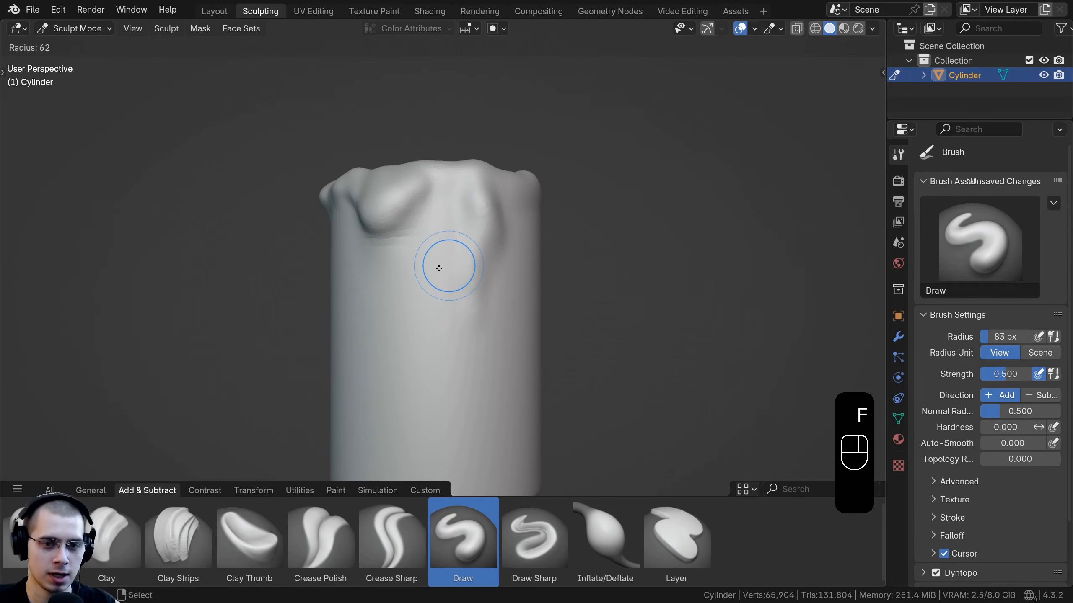
pyautogui.click(435, 270)
pyautogui.scroll(3, 447, 184)
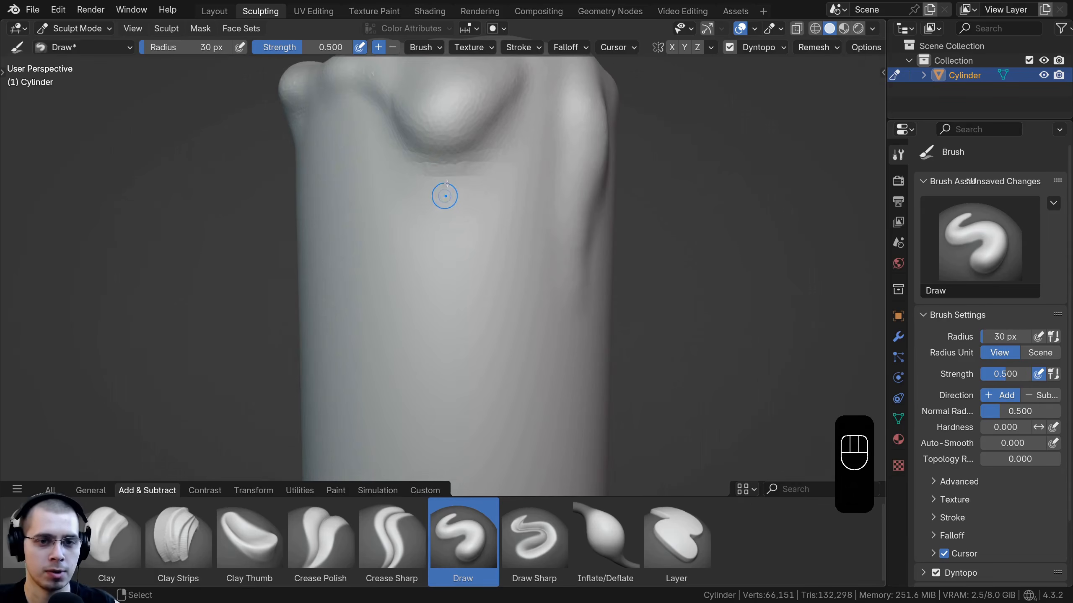
pyautogui.moveTo(445, 195); pyautogui.dragTo(455, 282)
pyautogui.keyDown('ctrl'); pyautogui.moveTo(447, 334); pyautogui.dragTo(445, 421, button='middle'); pyautogui.keyUp('ctrl')
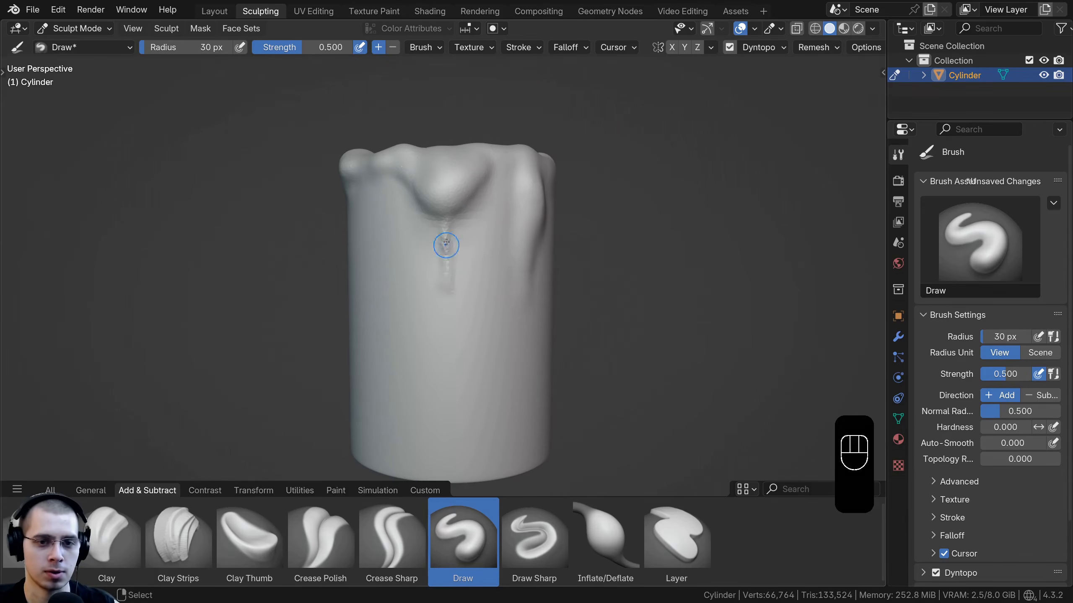
pyautogui.moveTo(451, 313); pyautogui.dragTo(451, 332)
pyautogui.moveTo(490, 243); pyautogui.dragTo(467, 244, button='middle')
pyautogui.moveTo(477, 157); pyautogui.dragTo(470, 229)
pyautogui.moveTo(462, 205); pyautogui.dragTo(440, 164, button='middle')
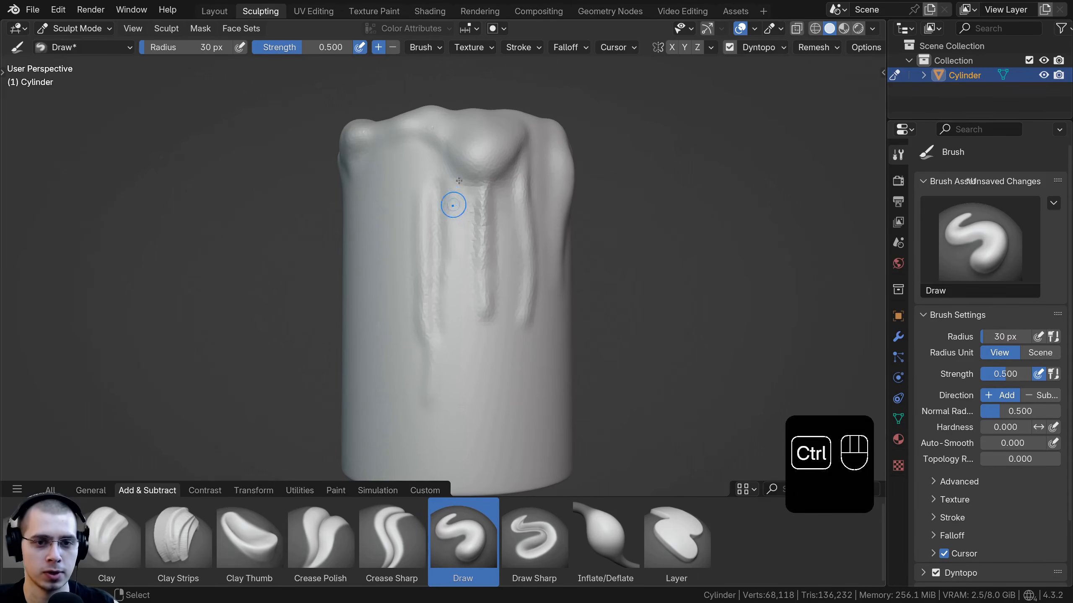
pyautogui.moveTo(478, 198); pyautogui.dragTo(470, 217, button='middle')
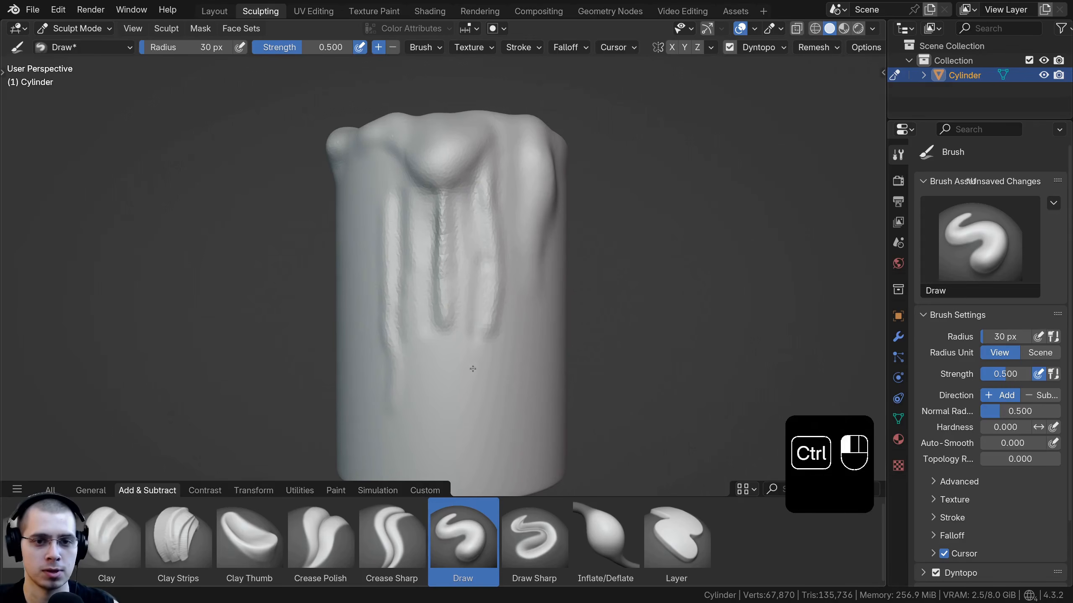
pyautogui.moveTo(473, 369); pyautogui.dragTo(452, 181, button='middle')
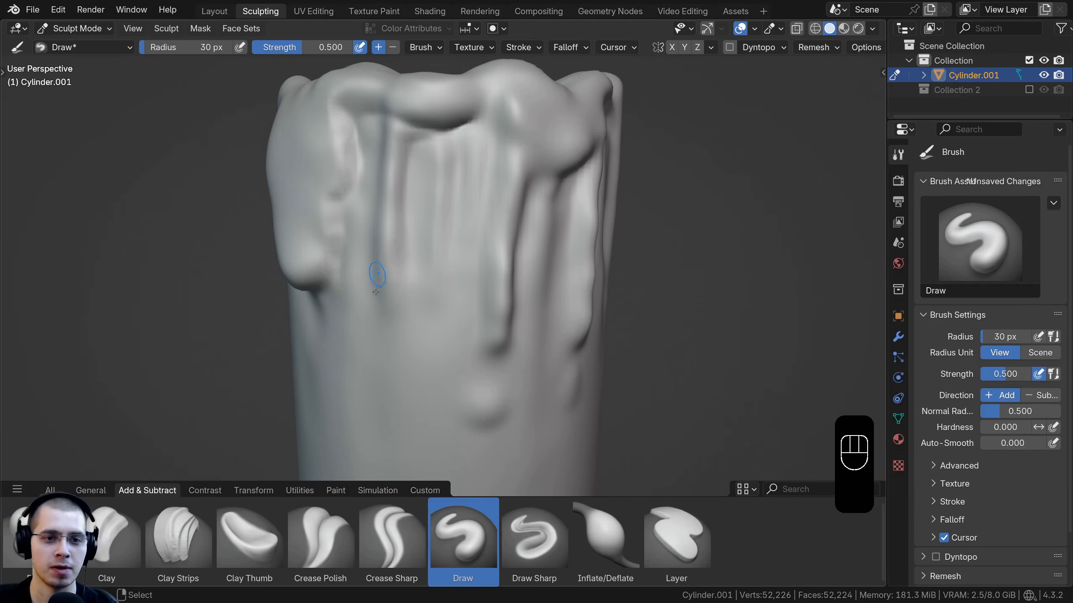
# Step: Sculpt additional drips and rim bulges on the front of the candle with the Draw brush
pyautogui.moveTo(411, 257); pyautogui.dragTo(370, 132, button='middle')
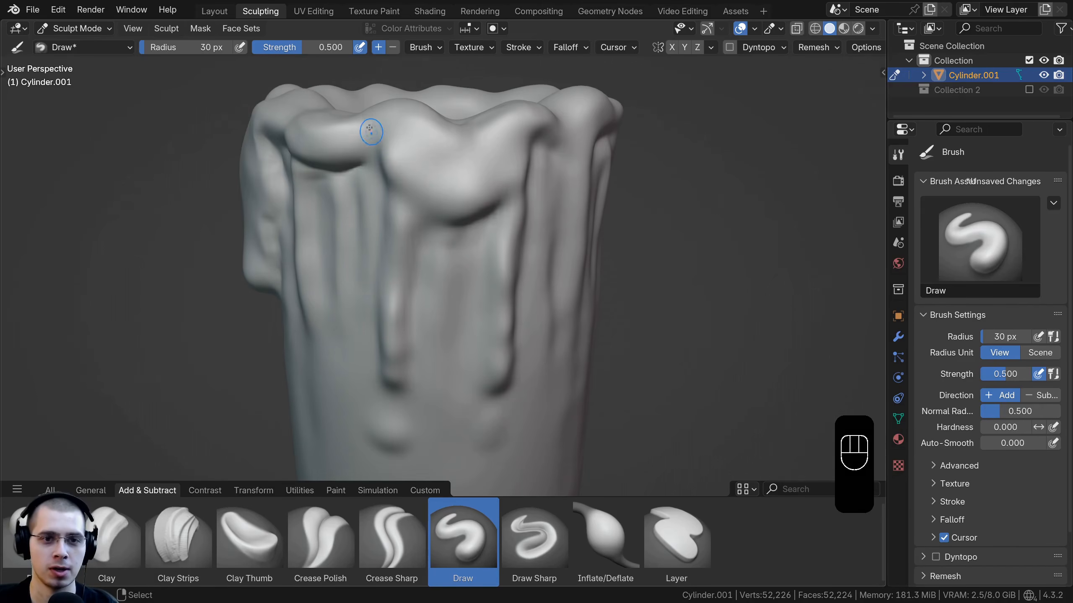
pyautogui.moveTo(496, 177)
pyautogui.mouseDown(button='middle')
pyautogui.moveTo(434, 178)
pyautogui.moveTo(430, 198)
pyautogui.mouseUp(button='middle')
pyautogui.moveTo(573, 155)
pyautogui.mouseDown(button='middle')
pyautogui.moveTo(451, 241)
pyautogui.moveTo(422, 203)
pyautogui.mouseUp(button='middle')
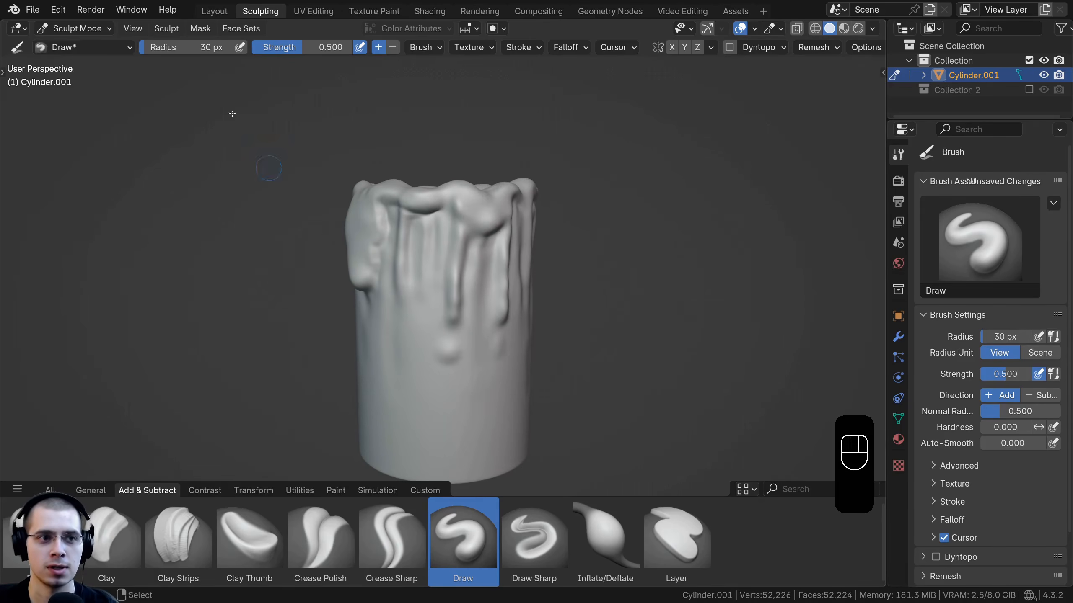
# Step: Switch to the Layout workspace and add a camera to the scene
pyautogui.click(214, 11)
pyautogui.moveTo(371, 252)
pyautogui.mouseDown(button='middle')
pyautogui.moveTo(422, 191)
pyautogui.moveTo(389, 178)
pyautogui.mouseUp(button='middle')
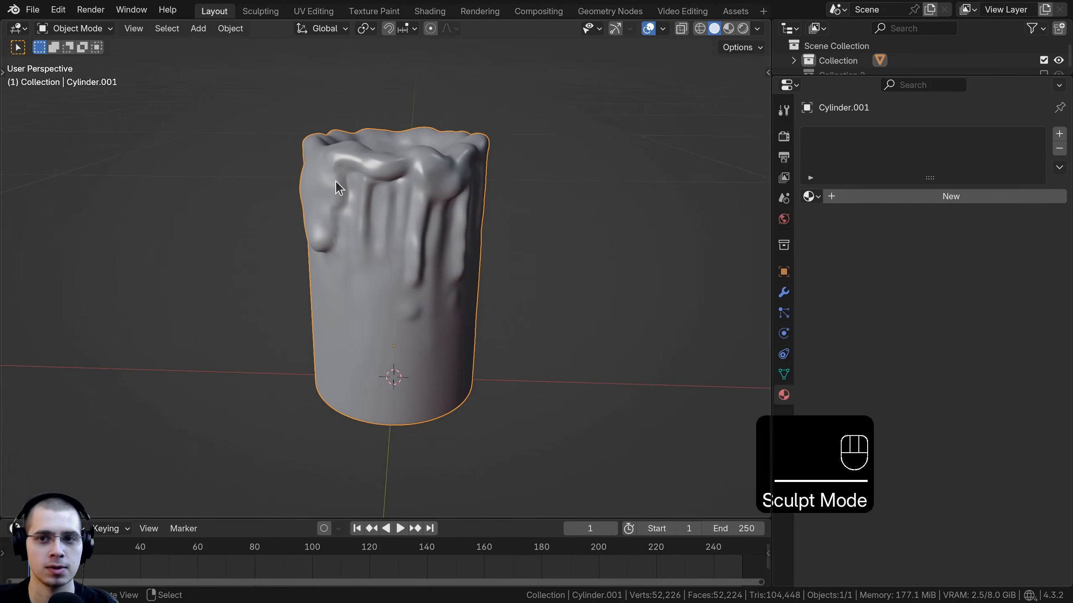
pyautogui.hotkey('shift', 'a')
pyautogui.moveTo(401, 111)
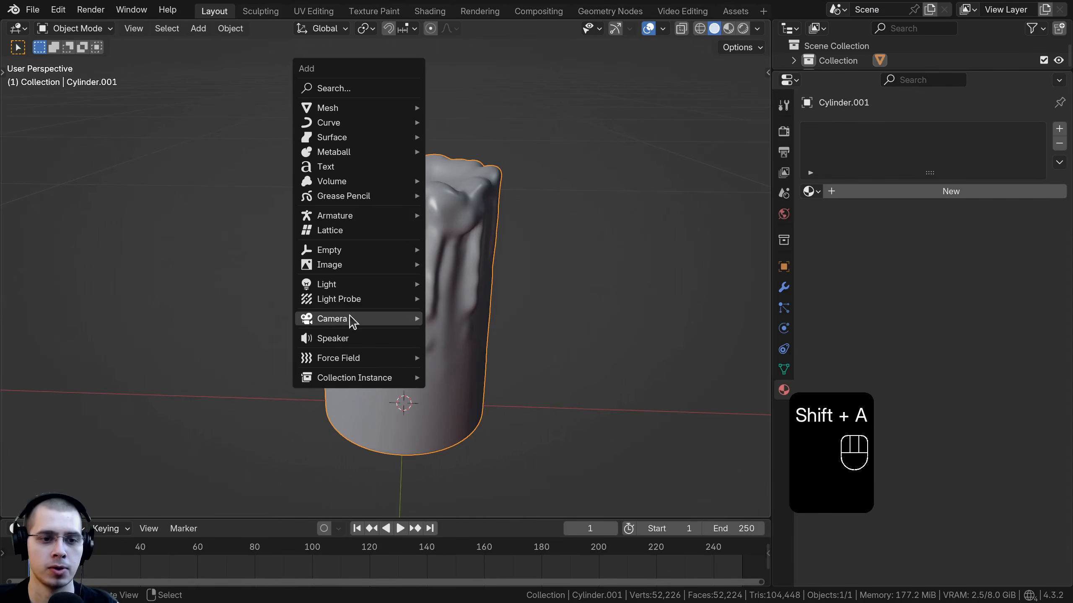
pyautogui.moveTo(353, 318)
pyautogui.click(464, 318)
pyautogui.moveTo(464, 318); pyautogui.dragTo(371, 236, button='middle')
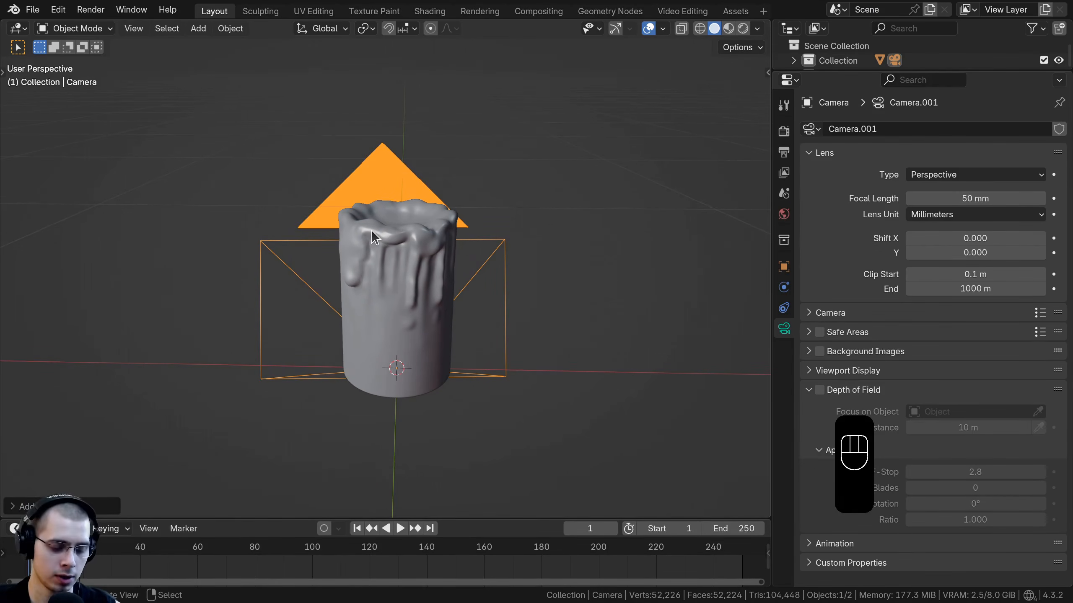
# Step: Align the camera to the current view and set its focal length to 80 mm
pyautogui.press('ctrl+alt+KP_0')
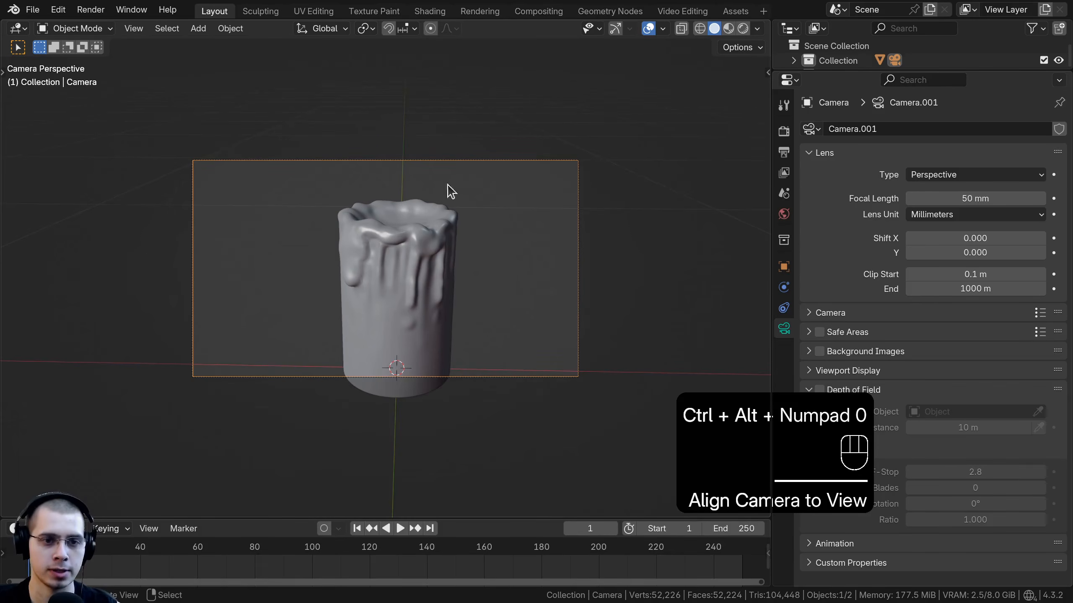
pyautogui.press('g')
pyautogui.click(518, 203)
pyautogui.press('g')
pyautogui.rightClick(792, 311)
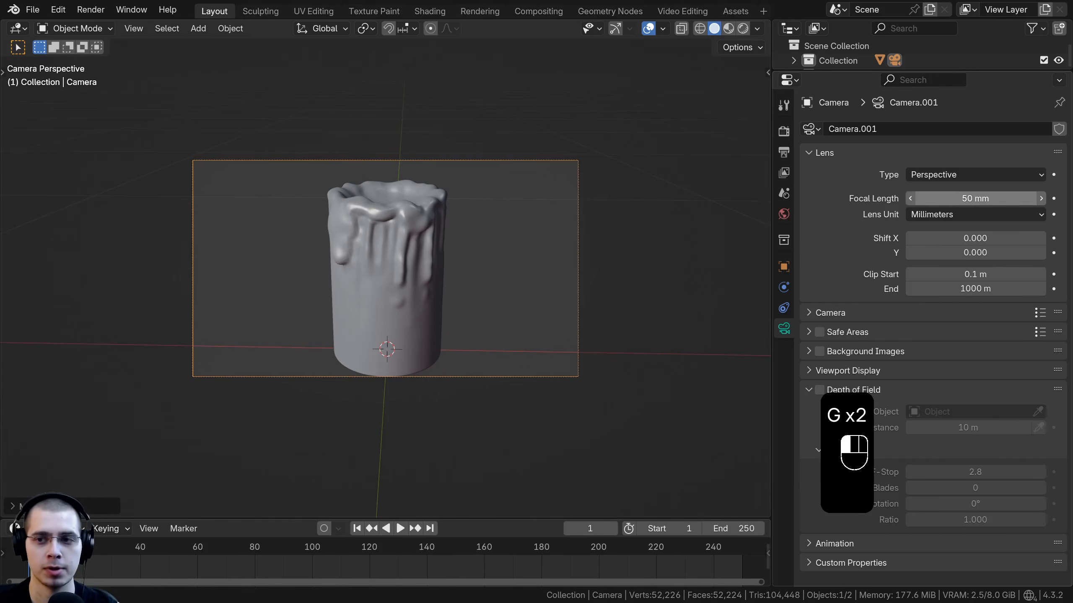
pyautogui.click(952, 197)
pyautogui.press('Return')
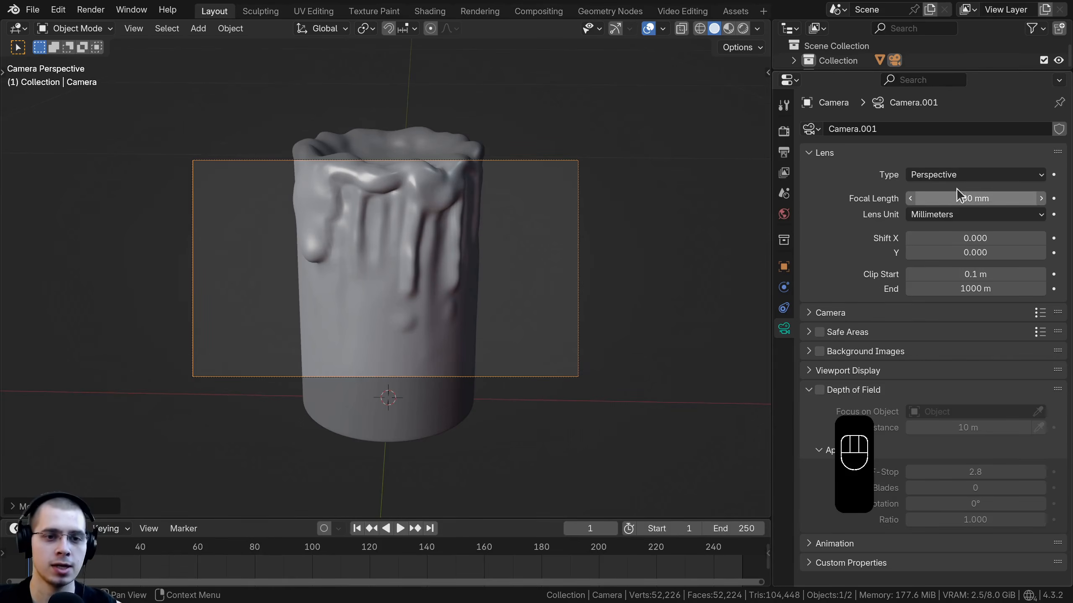
# Step: Set the output resolution to 1920 × 1920 px
pyautogui.click(783, 135)
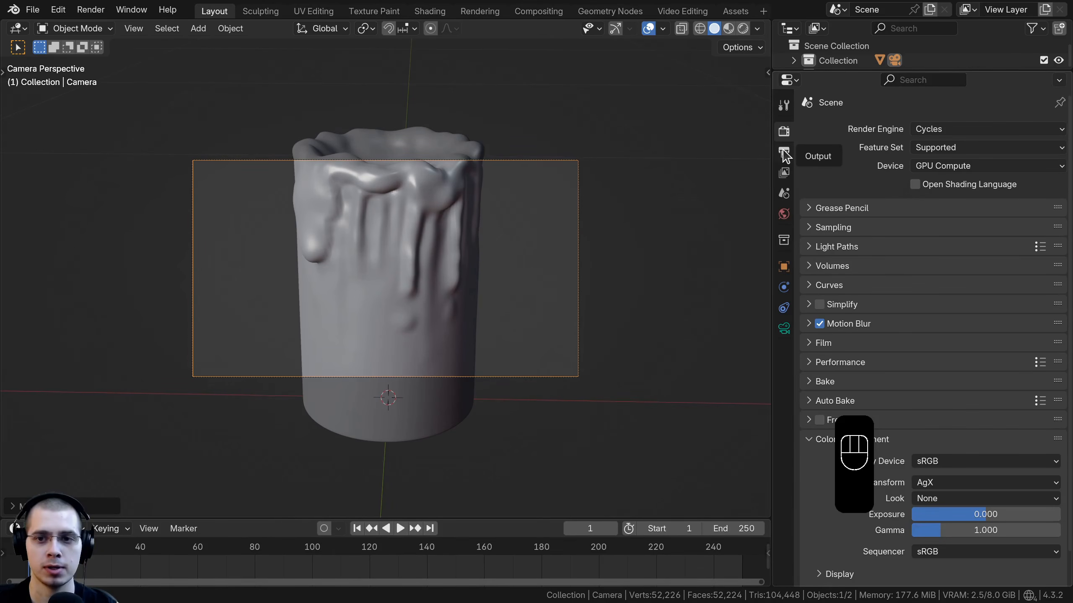
pyautogui.click(783, 153)
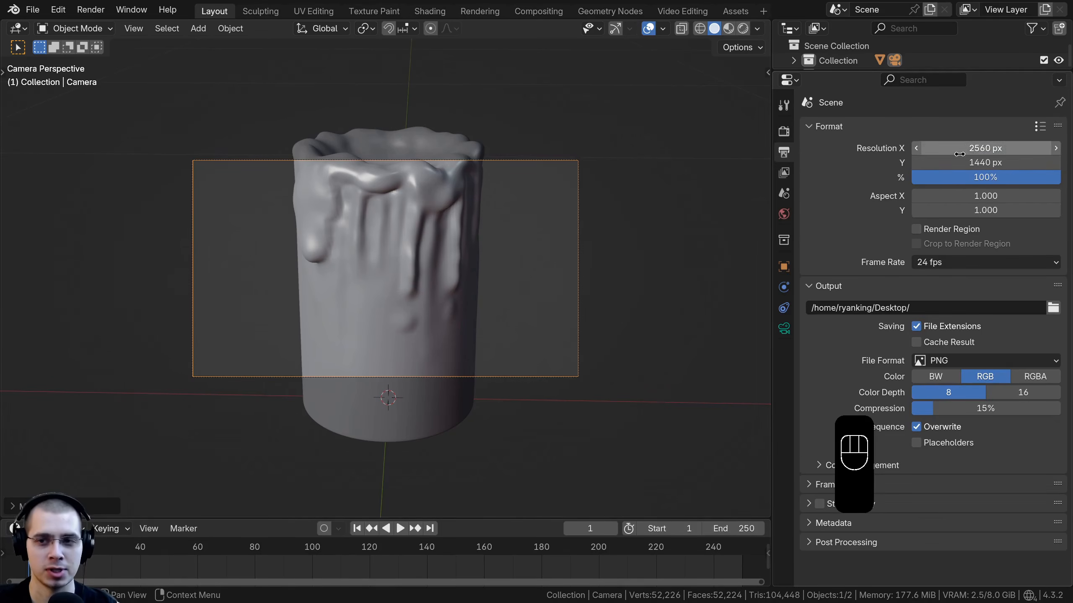
pyautogui.moveTo(960, 148); pyautogui.dragTo(960, 154)
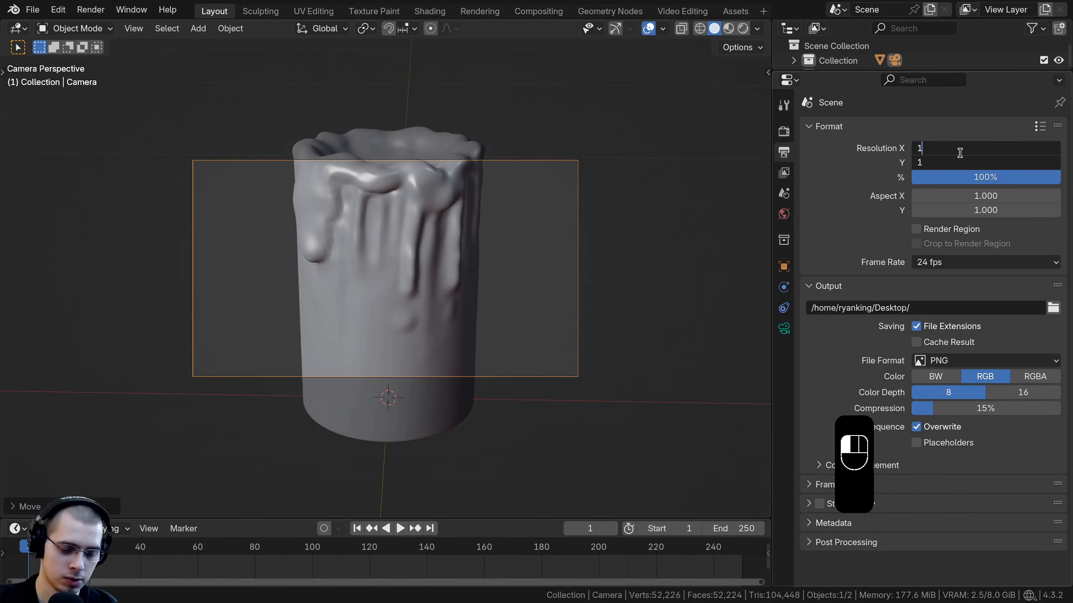
pyautogui.press('Return')
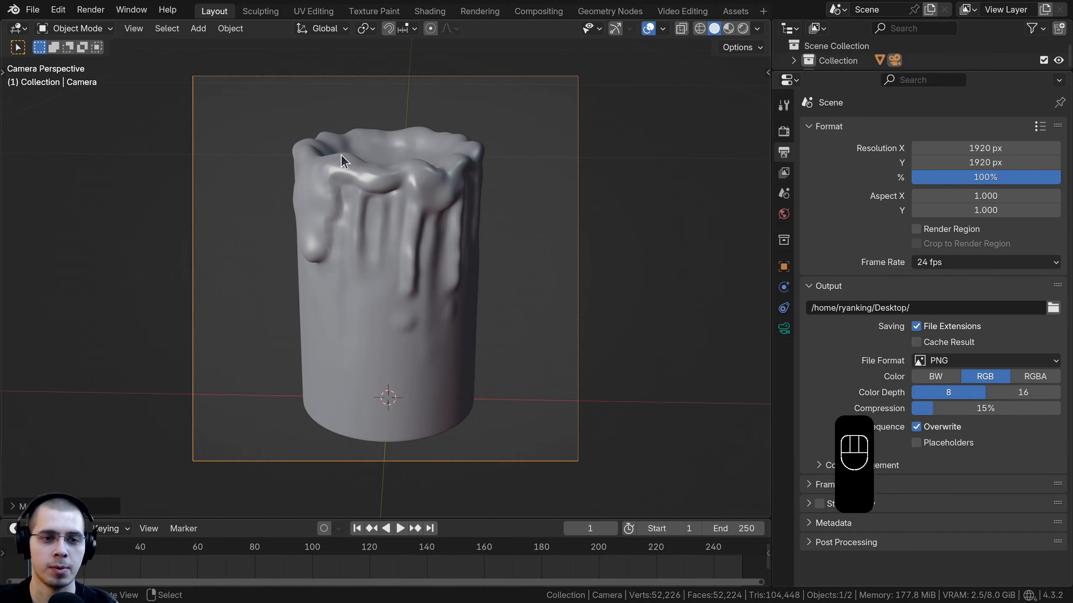
# Step: Move the camera so the candle is framed inside the square camera view
pyautogui.press('g')
pyautogui.press('g')
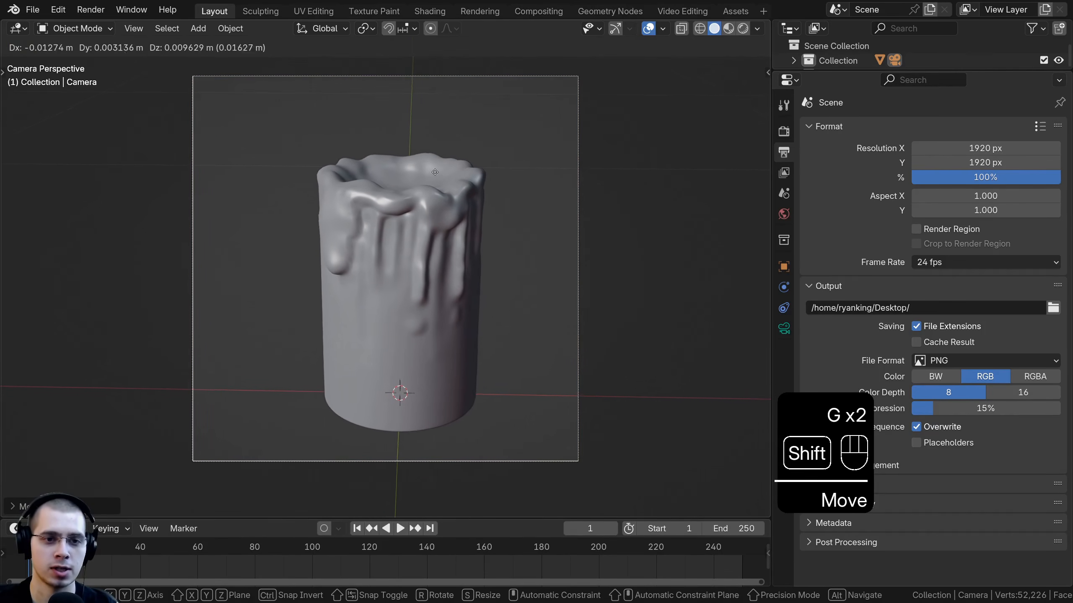
pyautogui.click(437, 171)
pyautogui.press('g')
pyautogui.click(443, 166)
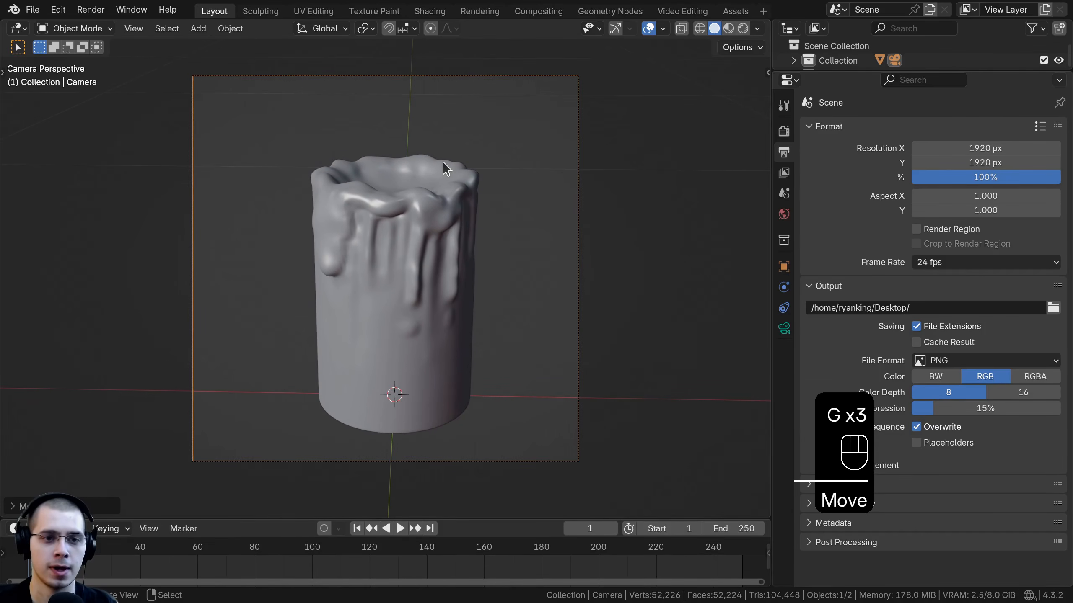
pyautogui.keyDown('shift'); pyautogui.moveTo(443, 163); pyautogui.dragTo(447, 172, button='middle'); pyautogui.keyUp('shift')
# Step: Switch the viewport to rendered shading and set the render engine to Cycles
pyautogui.press('z')
pyautogui.click(485, 204)
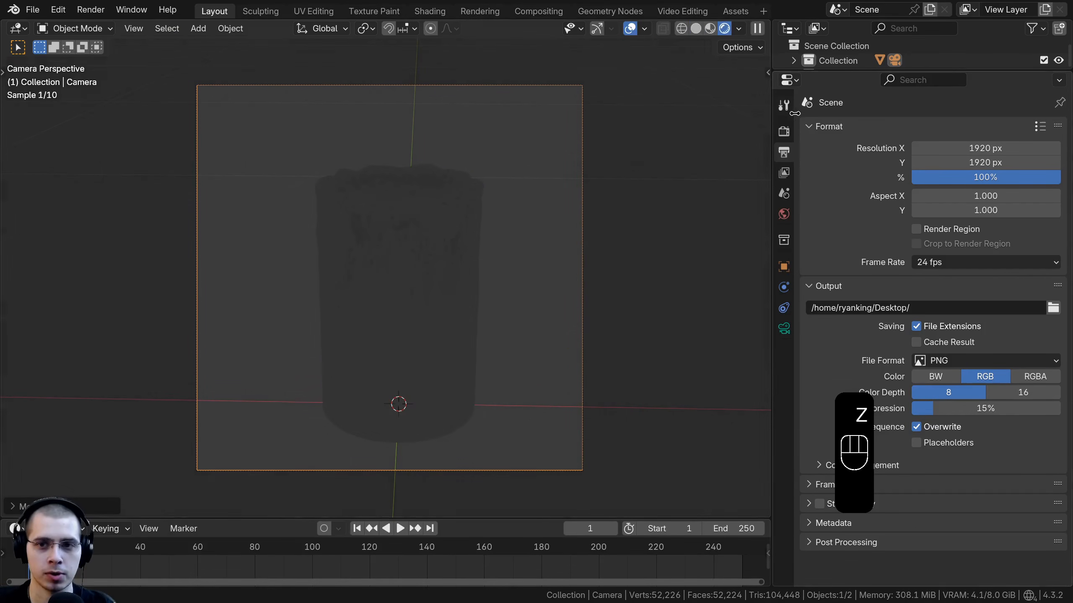
pyautogui.click(784, 132)
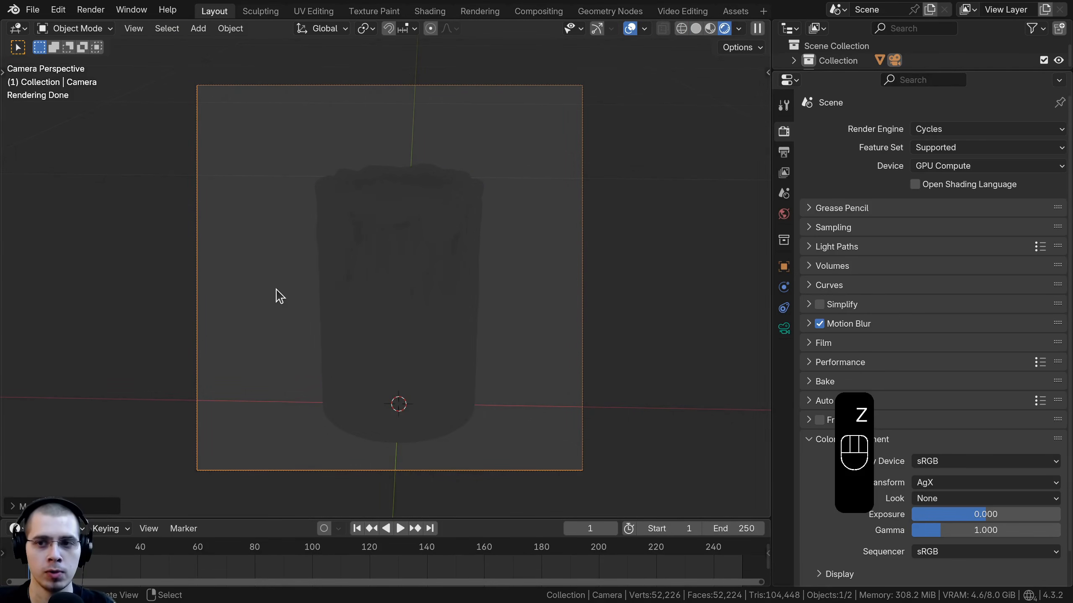
pyautogui.click(949, 132)
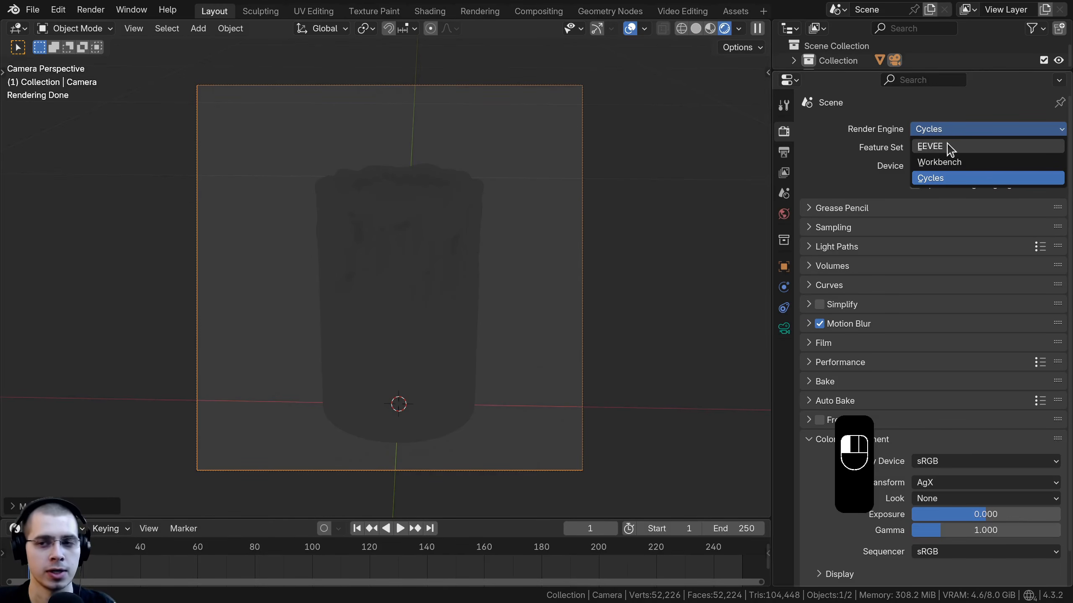
pyautogui.click(943, 179)
# Step: Unlink the World from the scene so the background goes black
pyautogui.keyDown('shift'); pyautogui.moveTo(440, 254); pyautogui.dragTo(462, 331, button='middle'); pyautogui.keyUp('shift')
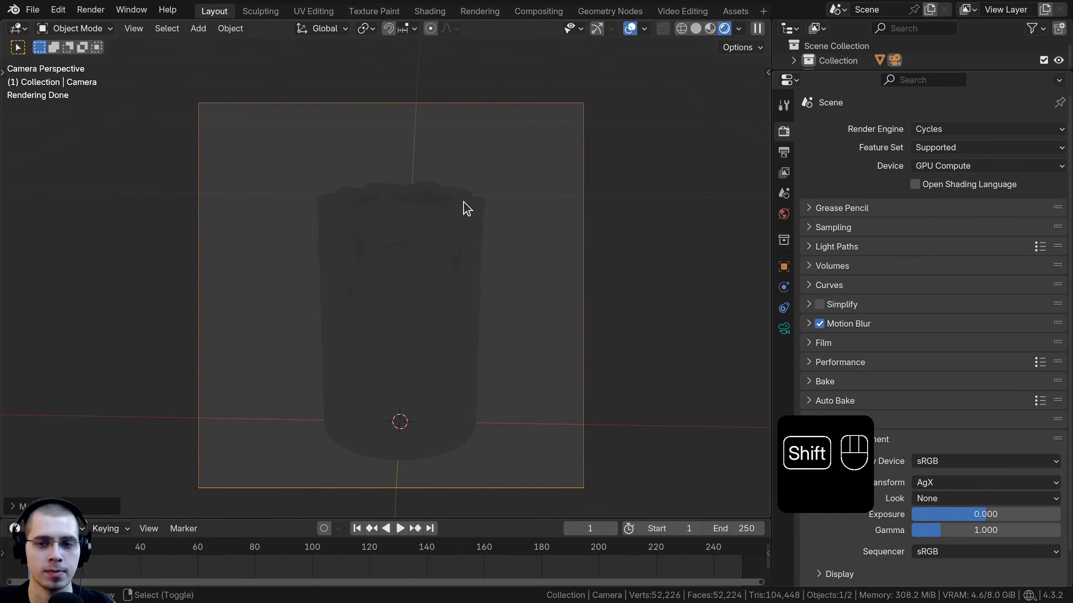
pyautogui.scroll(1, 421, 160)
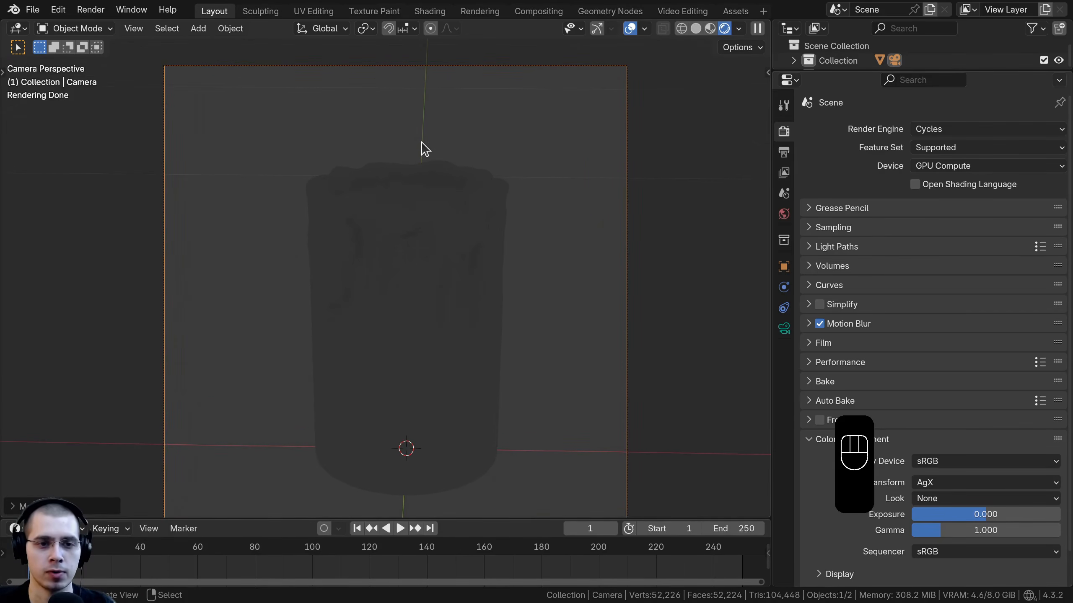
pyautogui.click(783, 214)
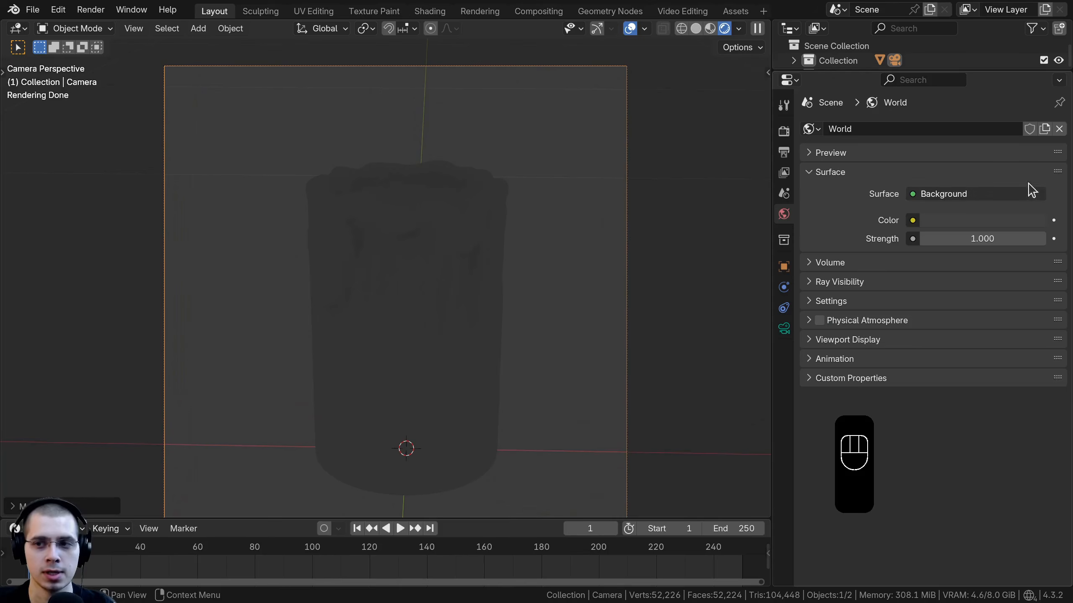
pyautogui.click(1058, 129)
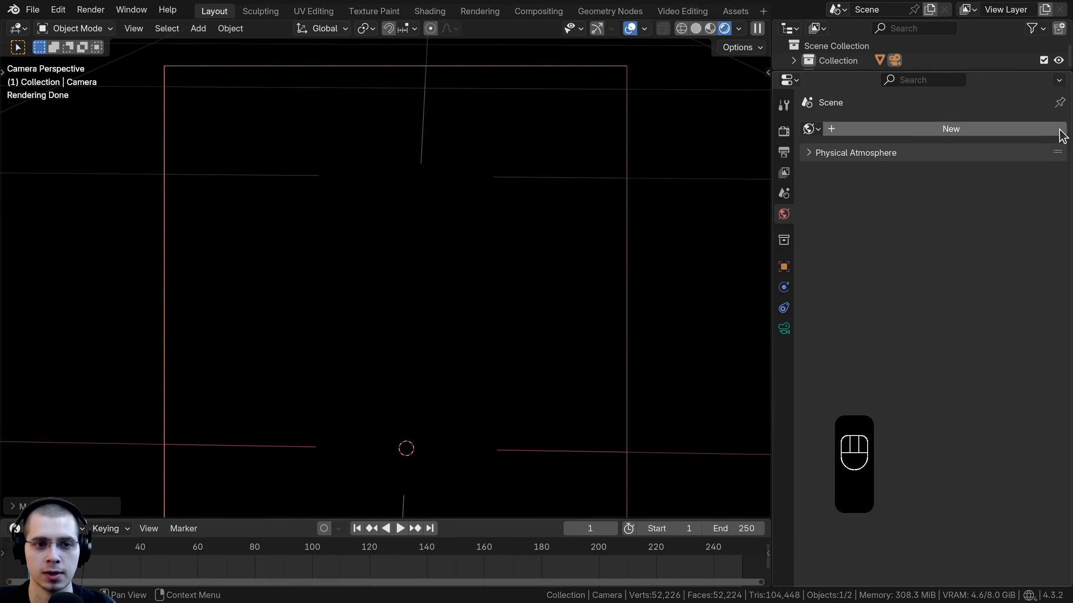
# Step: Add an Area light to the scene
pyautogui.hotkey('shift', 'a')
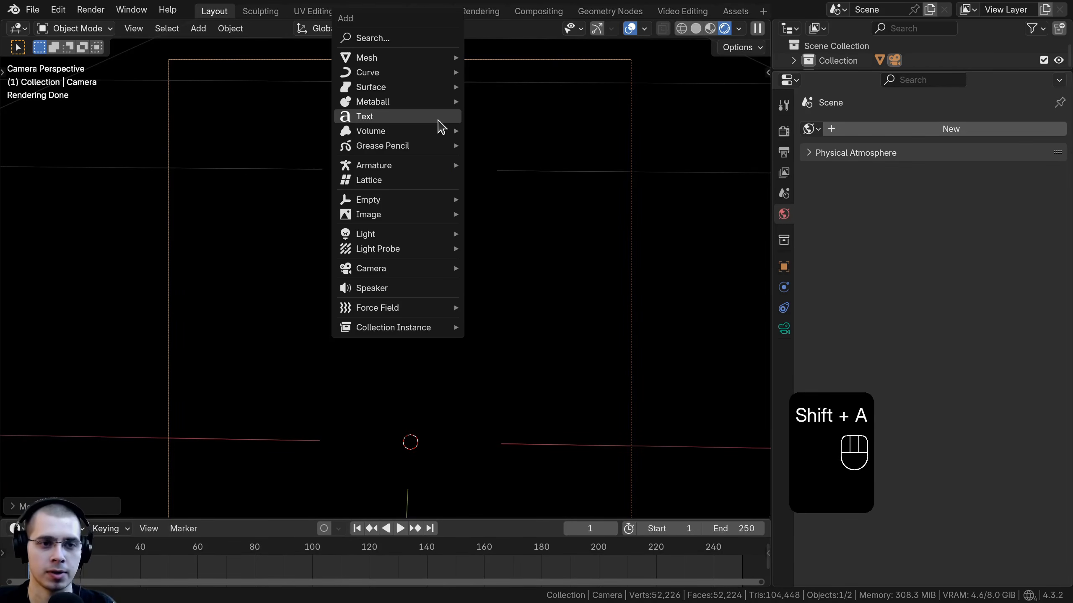
pyautogui.moveTo(425, 58)
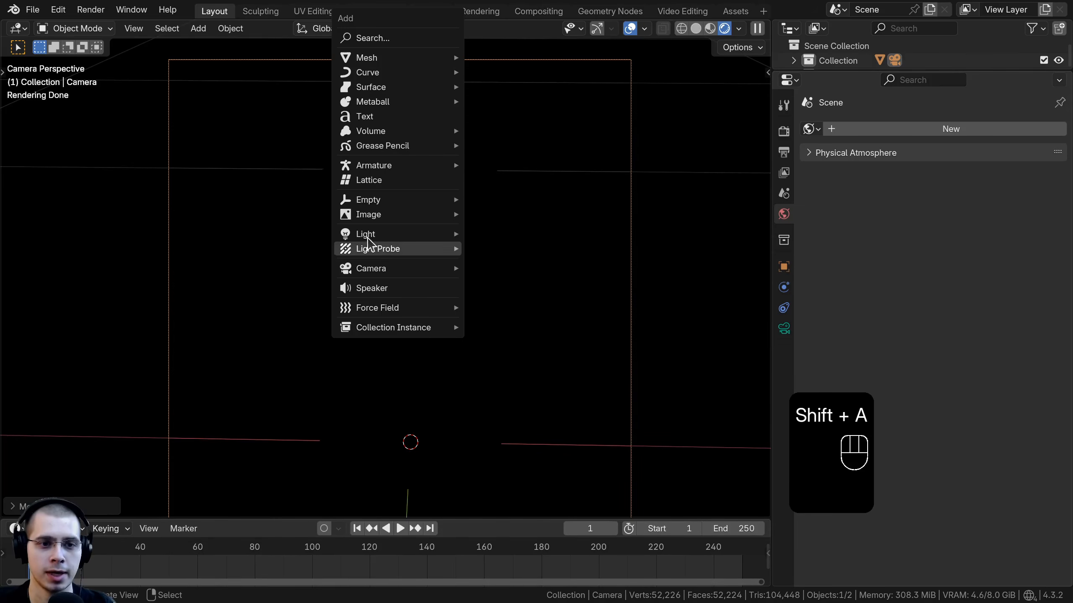
pyautogui.moveTo(380, 235)
pyautogui.click(516, 283)
pyautogui.moveTo(516, 284); pyautogui.dragTo(368, 214, button='middle')
# Step: Move the Area light up beside the candle and rotate it to angle toward the candle
pyautogui.press('g')
pyautogui.click(366, 111)
pyautogui.moveTo(389, 130); pyautogui.dragTo(326, 169, button='middle')
pyautogui.press('r')
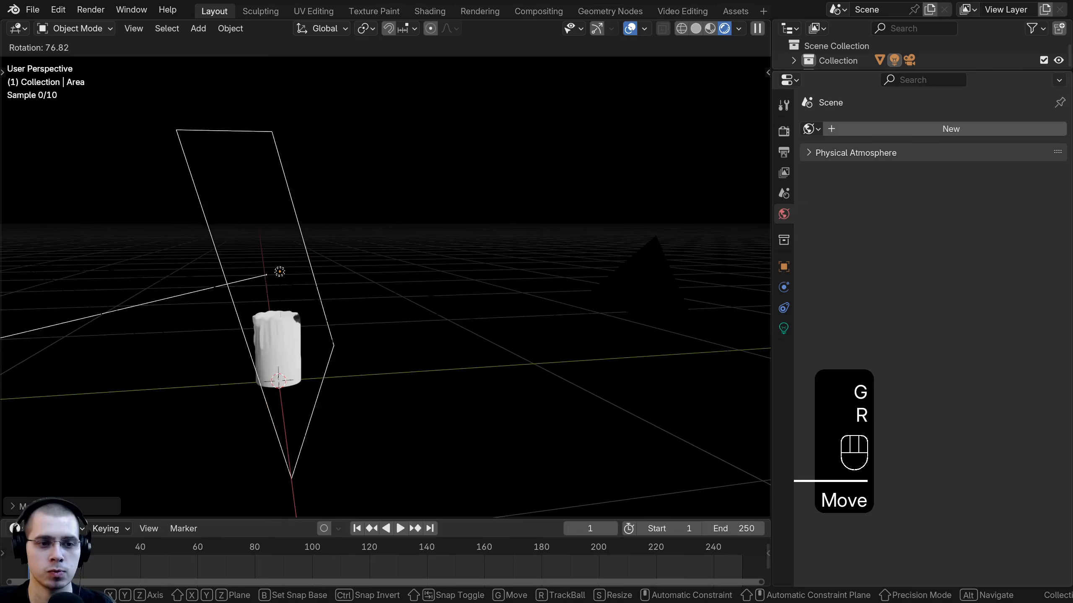
pyautogui.click(324, 287)
pyautogui.scroll(-3, 326, 288)
pyautogui.moveTo(350, 281); pyautogui.dragTo(451, 300, button='middle')
# Step: Move the Area light to the other side of the candle and rotate it around the Z axis to face it
pyautogui.press('g')
pyautogui.click(650, 270)
pyautogui.press('r')
pyautogui.press('z')
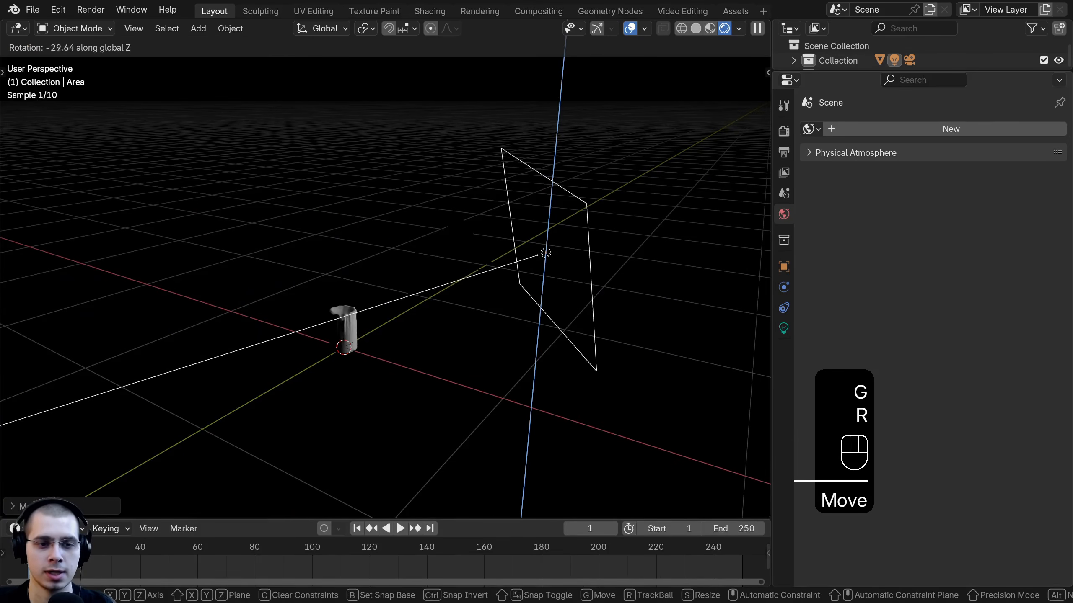
pyautogui.click(594, 291)
pyautogui.moveTo(594, 293); pyautogui.dragTo(544, 211, button='middle')
# Step: Adjust the Area light's position and rotation, then view the scene through the camera
pyautogui.press('g')
pyautogui.click(560, 325)
pyautogui.press('g')
pyautogui.click(463, 290)
pyautogui.press('r')
pyautogui.click(575, 347)
pyautogui.press('KP_0')
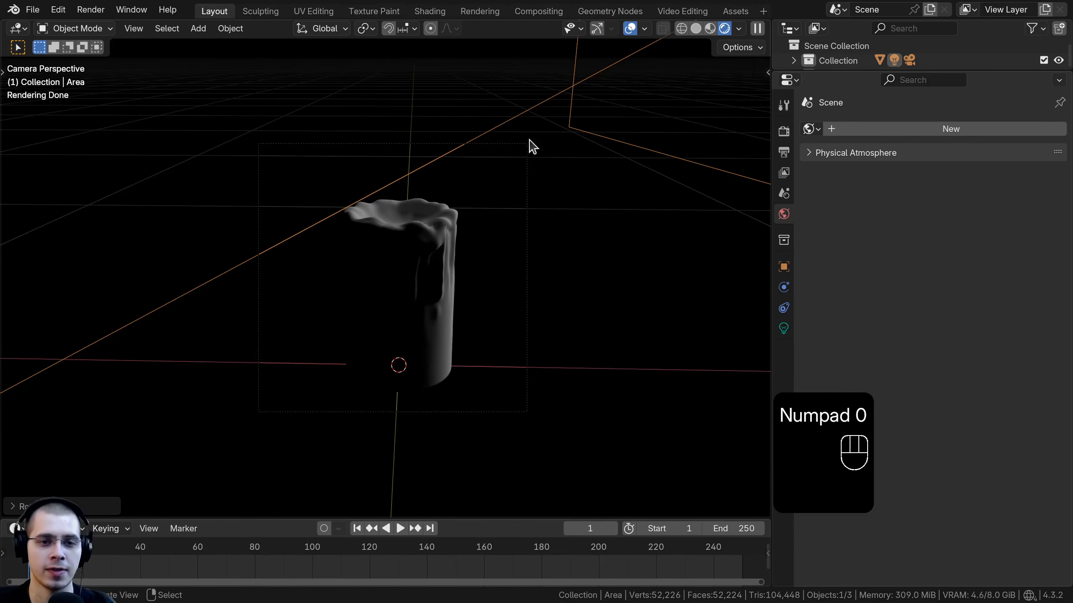
# Step: Nudge the Area light slightly and set its power to 30 W
pyautogui.scroll(3, 437, 223)
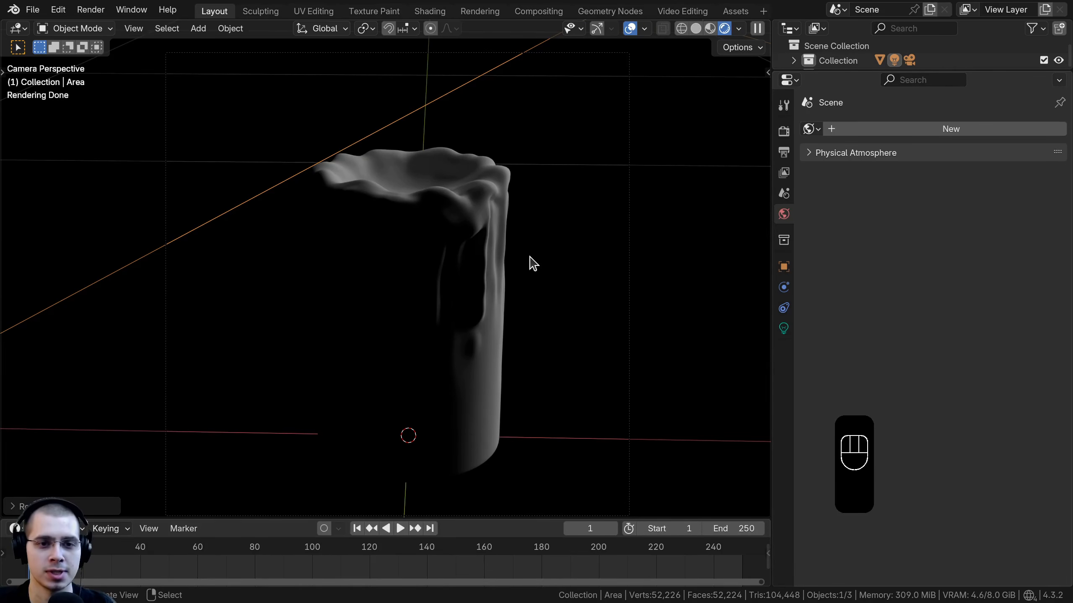
pyautogui.scroll(-4, 533, 263)
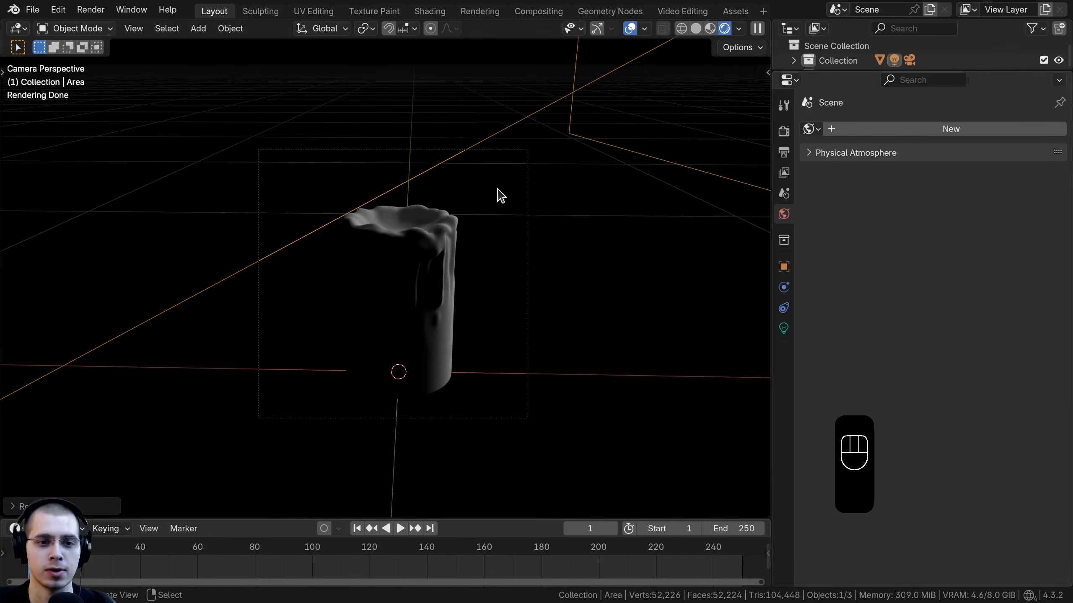
pyautogui.press('g')
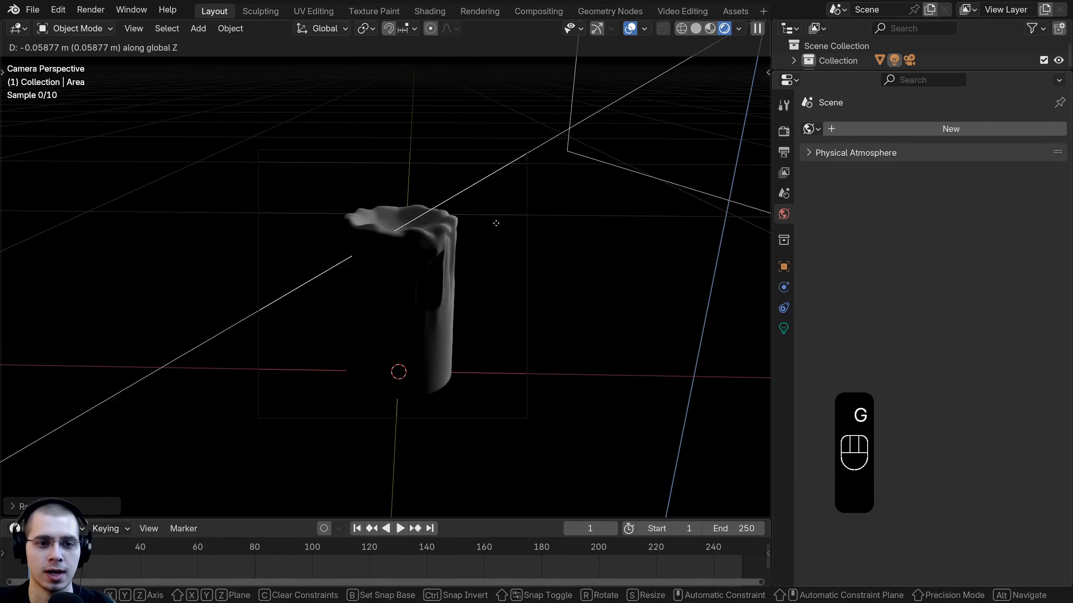
pyautogui.click(460, 233)
pyautogui.click(783, 328)
pyautogui.moveTo(346, 348)
pyautogui.keyDown('shift'); pyautogui.mouseDown(button='middle')
pyautogui.moveTo(408, 293)
pyautogui.moveTo(343, 354)
pyautogui.mouseUp(button='middle'); pyautogui.keyUp('shift')
pyautogui.click(946, 228)
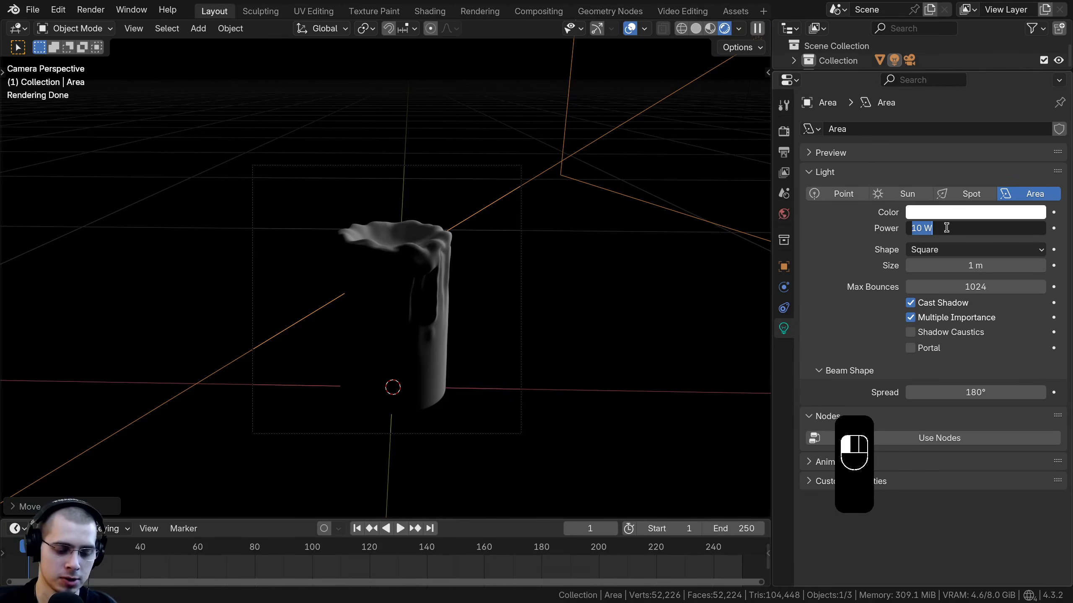
pyautogui.press('Return')
# Step: Duplicate the Area light and trackball-rotate the copy toward the candle
pyautogui.scroll(-4, 599, 151)
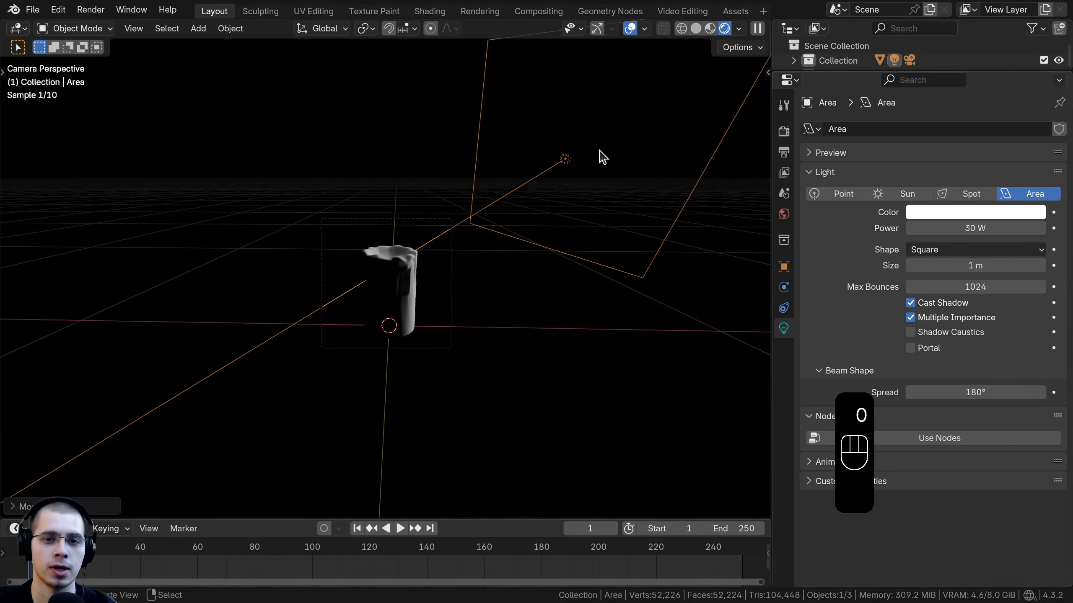
pyautogui.hotkey('shift', 'd')
pyautogui.click(263, 153)
pyautogui.press('r')
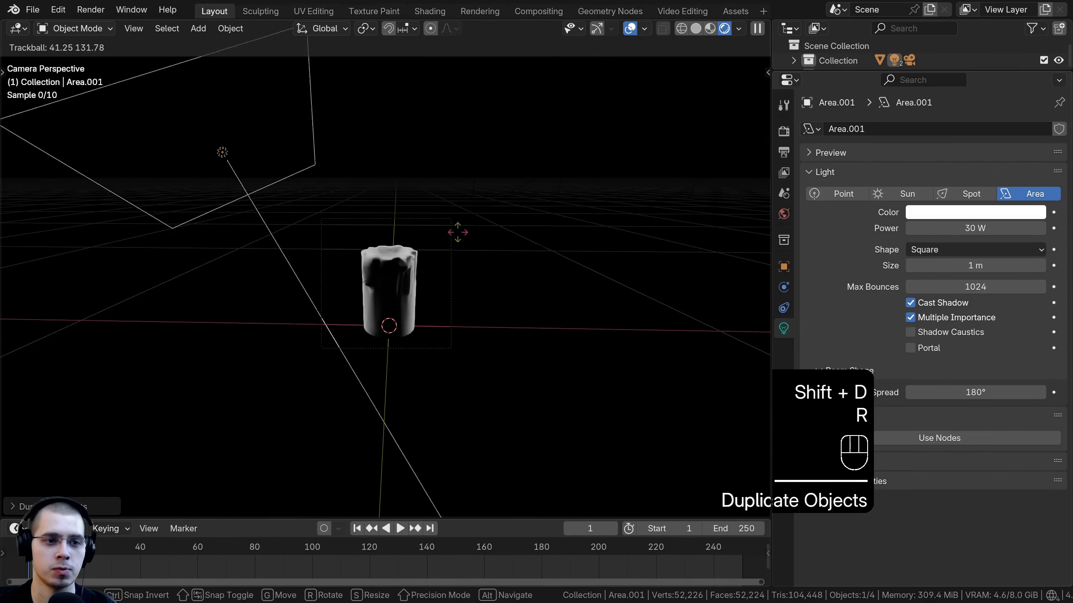
pyautogui.press('r')
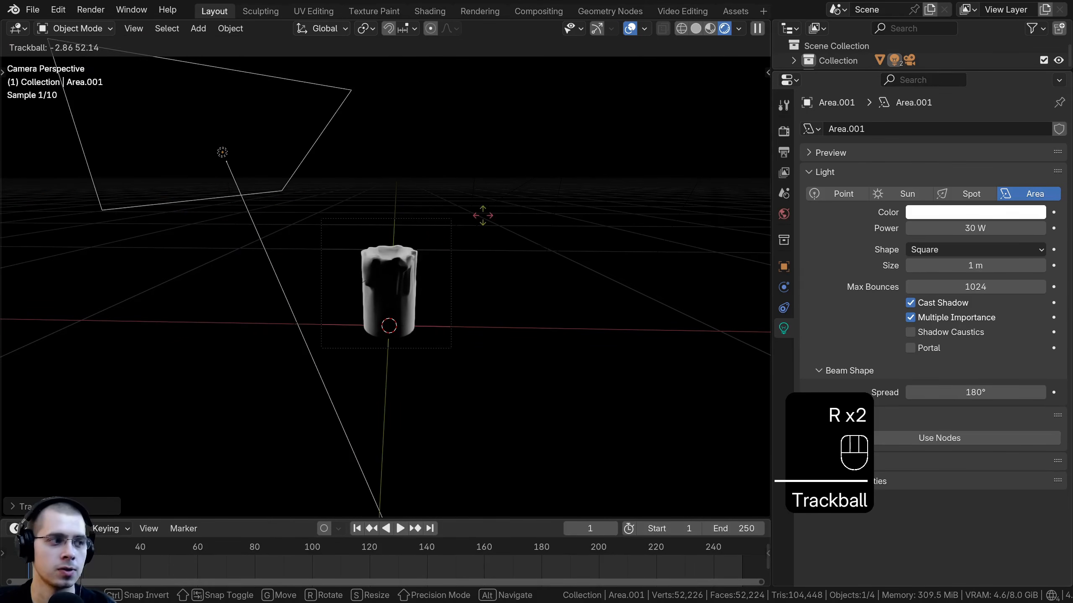
pyautogui.click(455, 283)
# Step: Move and scale up the duplicated light on the opposite side, and set its power to 20 W
pyautogui.press('g')
pyautogui.click(509, 211)
pyautogui.moveTo(509, 210); pyautogui.dragTo(589, 197, button='middle')
pyautogui.scroll(-3, 590, 196)
pyautogui.press('g')
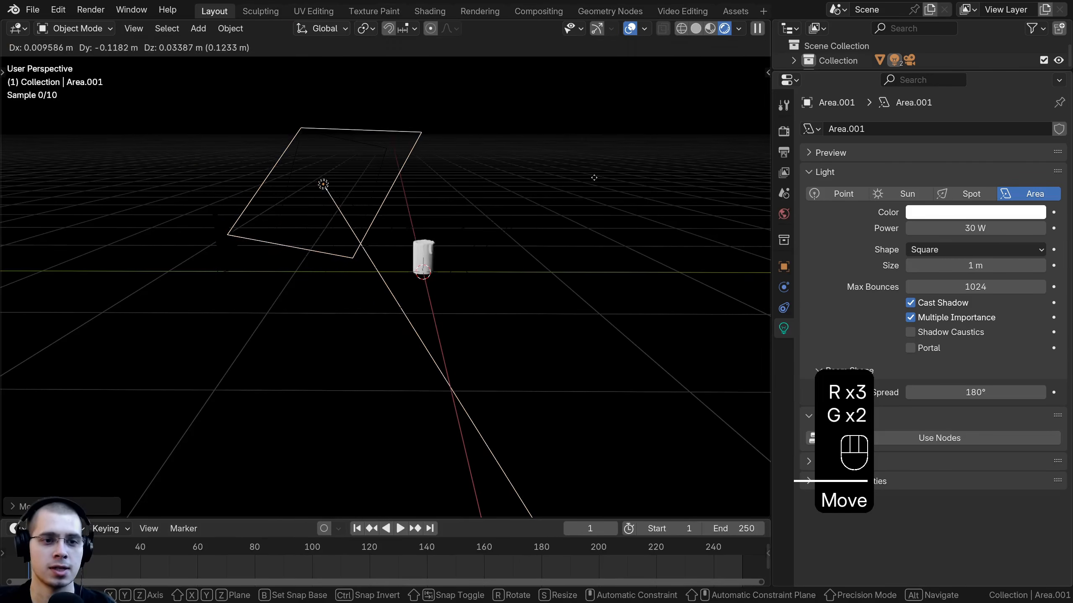
pyautogui.click(597, 177)
pyautogui.press('s')
pyautogui.click(646, 183)
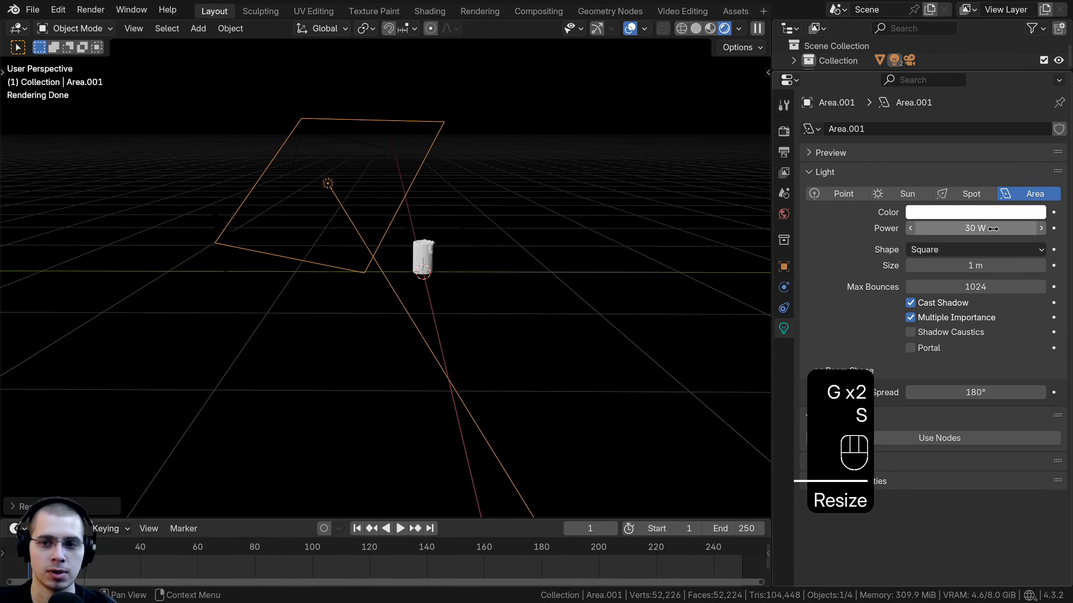
pyautogui.moveTo(607, 215); pyautogui.dragTo(473, 212, button='middle')
pyautogui.doubleClick(980, 224)
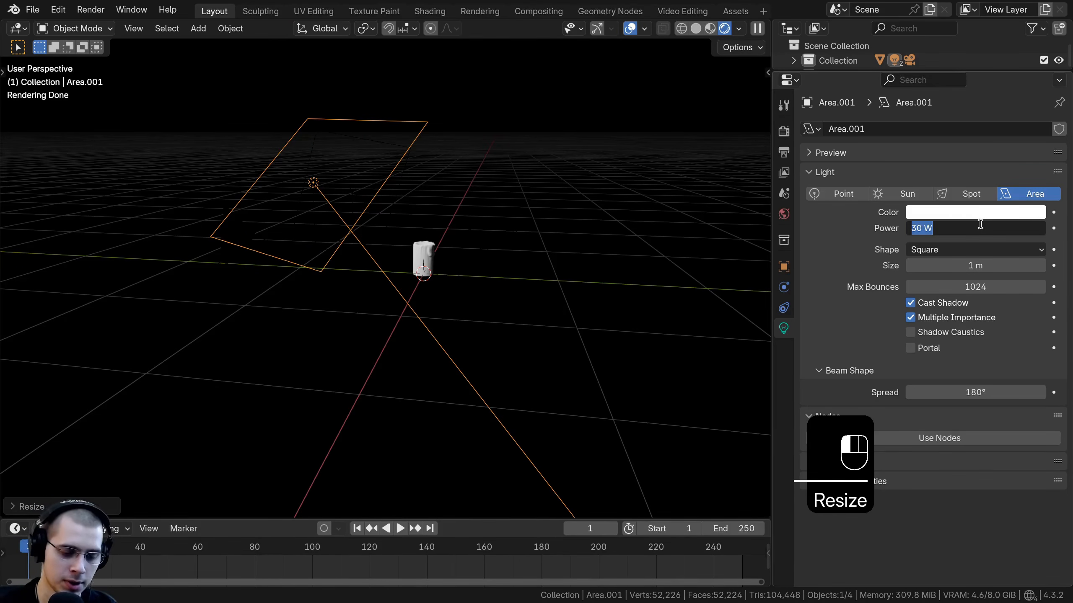
pyautogui.write('20')
pyautogui.press('Return')
# Step: Add a plane and scale it up into a large floor under the candle
pyautogui.hotkey('shift', 'a')
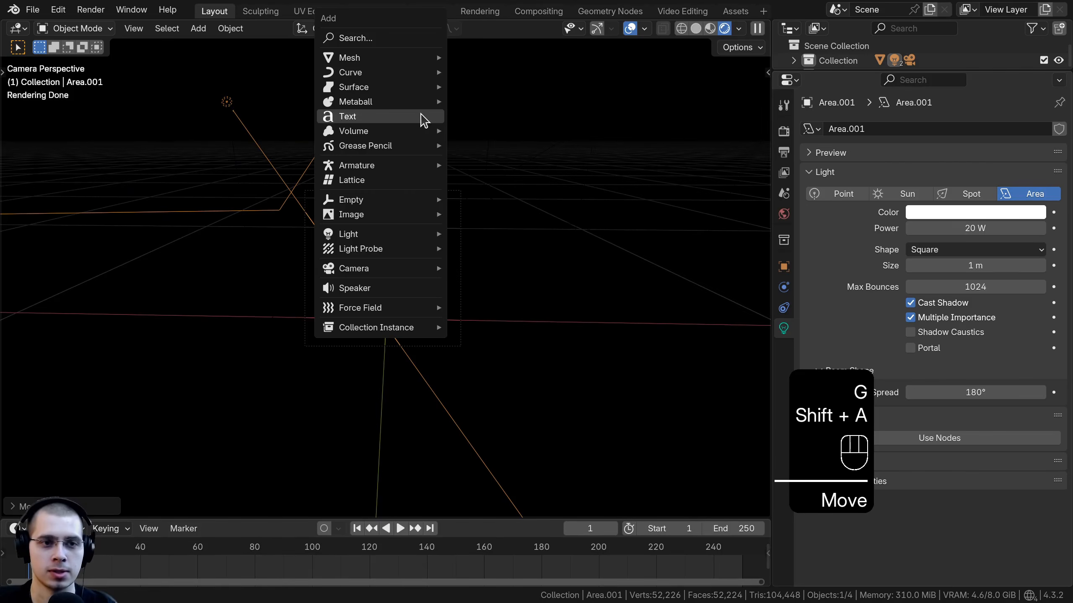
pyautogui.moveTo(354, 66)
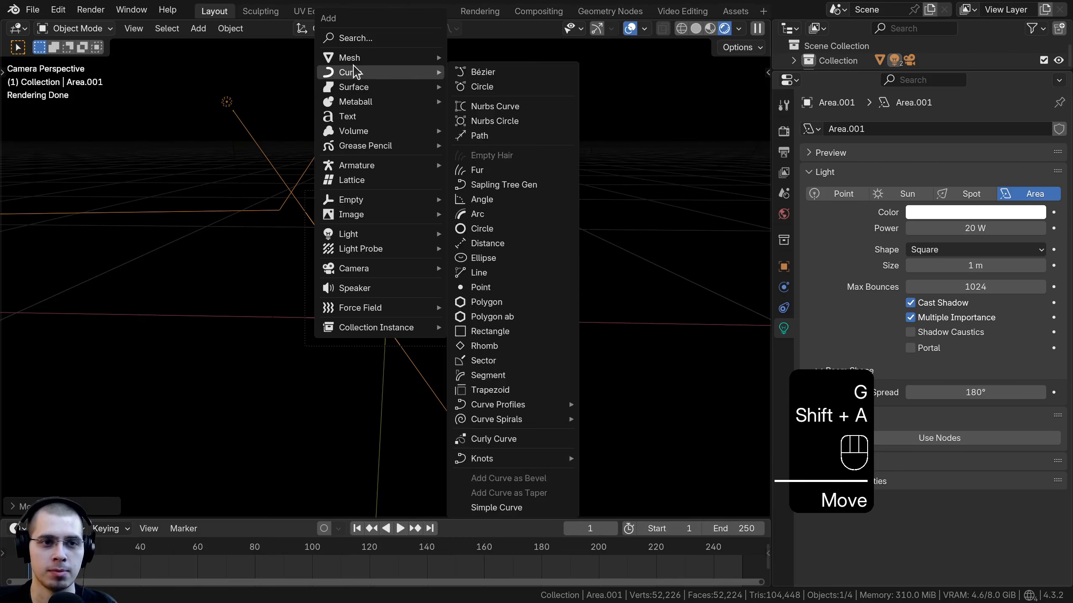
pyautogui.click(500, 60)
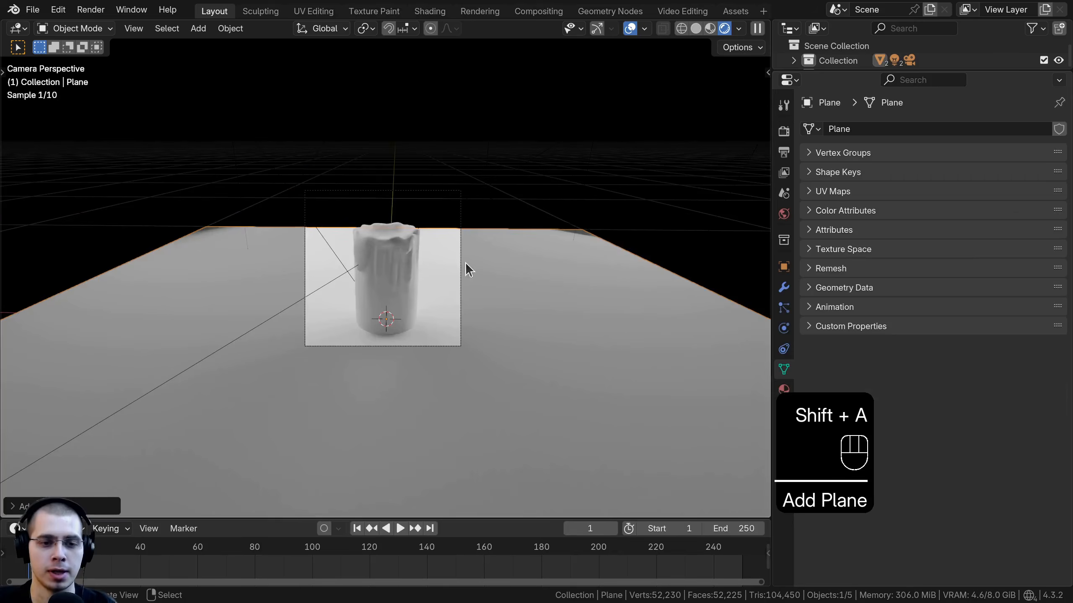
pyautogui.press('s')
pyautogui.click(474, 289)
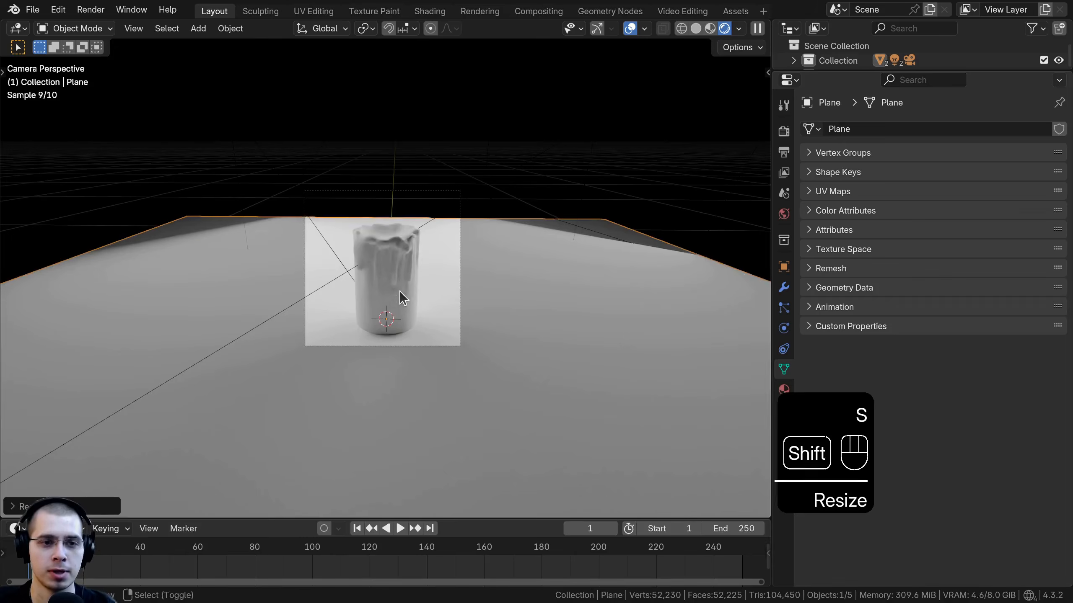
pyautogui.moveTo(310, 129); pyautogui.dragTo(337, 211, button='middle')
pyautogui.scroll(-3, 328, 169)
# Step: In Edit Mode, select the plane's back edge and extrude it upward along Z to form a backdrop wall
pyautogui.press('Tab')
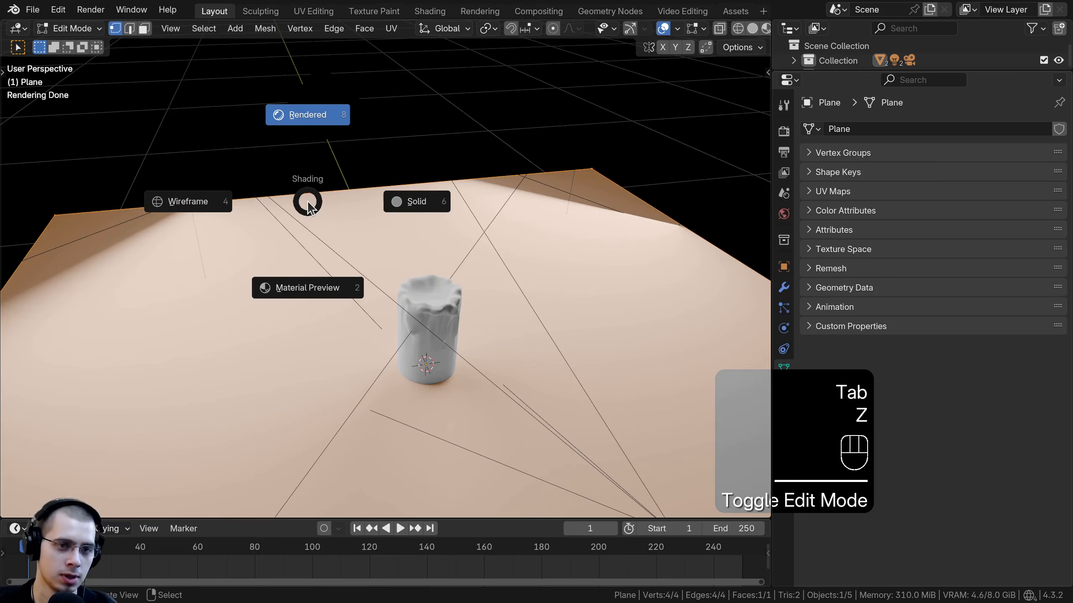
pyautogui.click(491, 207)
pyautogui.keyDown('shift'); pyautogui.moveTo(482, 224); pyautogui.dragTo(496, 253, button='middle'); pyautogui.keyUp('shift')
pyautogui.click(129, 32)
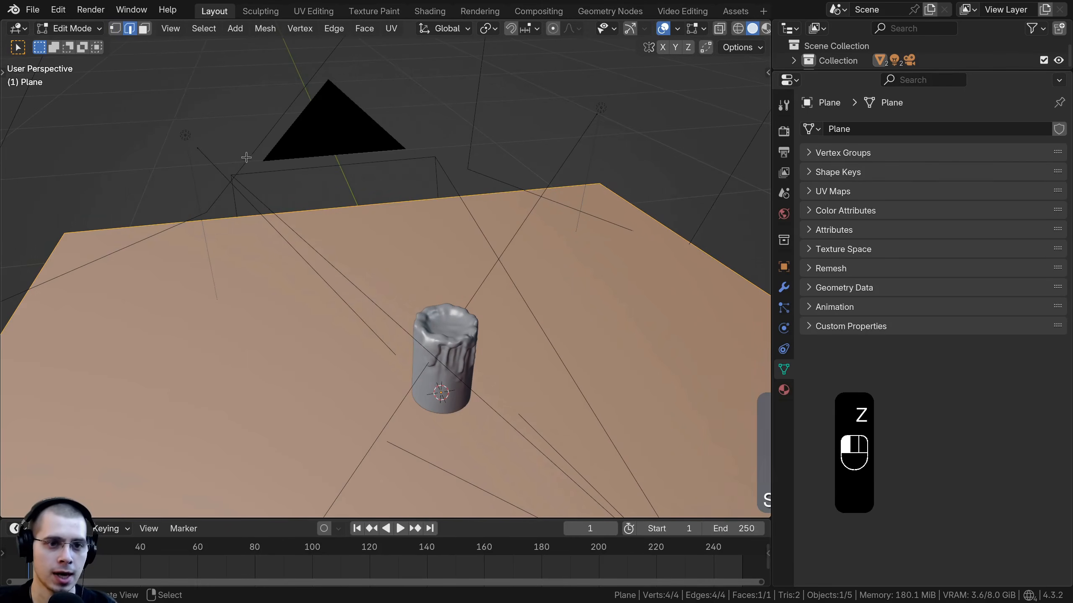
pyautogui.click(325, 206)
pyautogui.press('e')
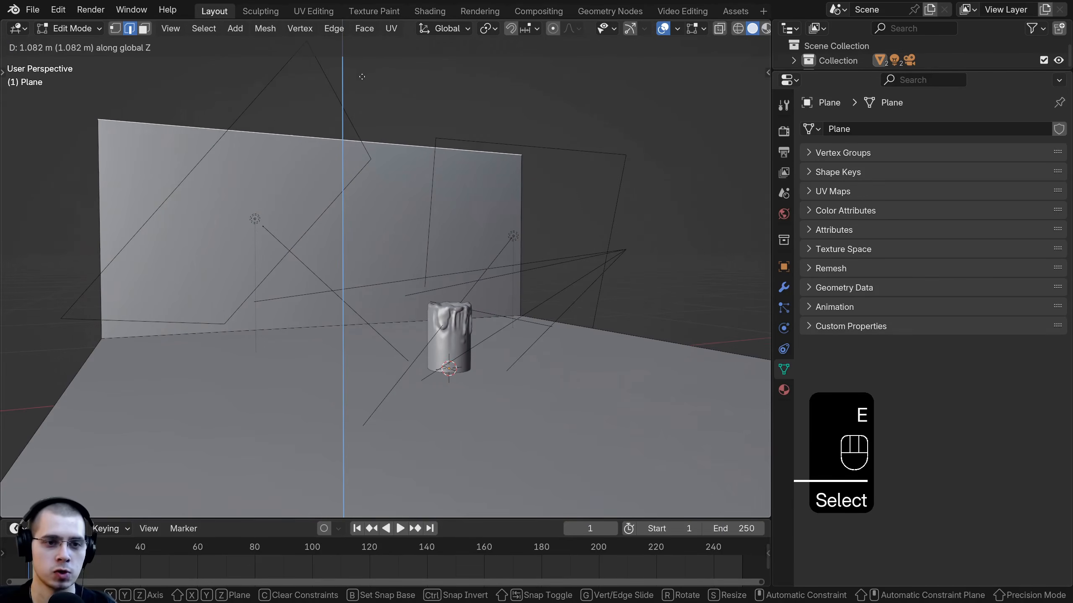
pyautogui.click(375, 31)
pyautogui.moveTo(346, 178); pyautogui.dragTo(299, 264, button='middle')
# Step: Bevel the corner edge between floor and wall with about 0.55 m offset and 18 segments for a curved sweep
pyautogui.click(418, 267)
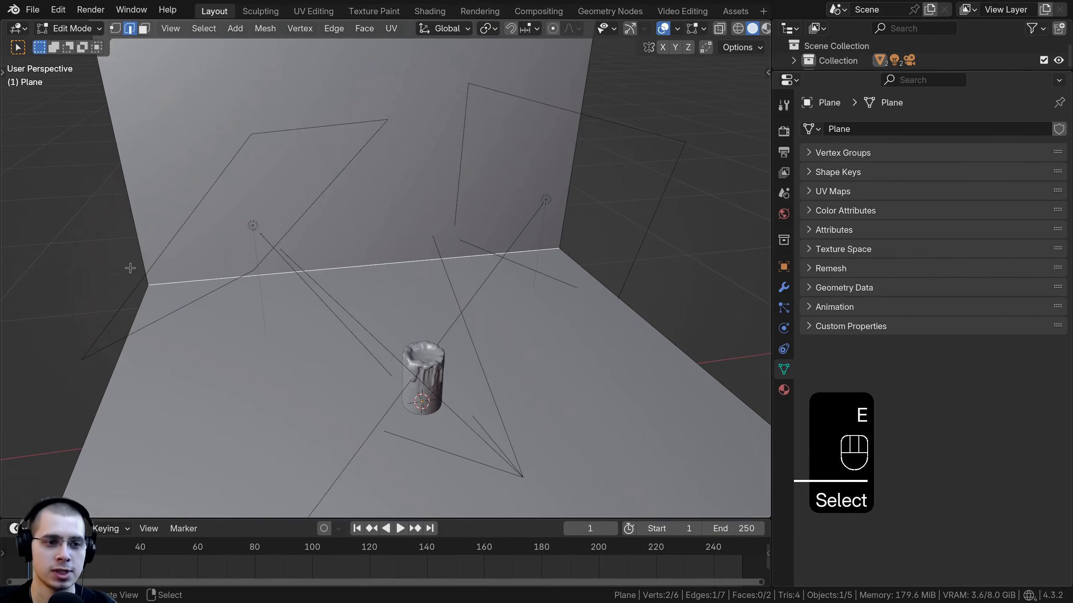
pyautogui.moveTo(418, 266); pyautogui.dragTo(547, 241, button='middle')
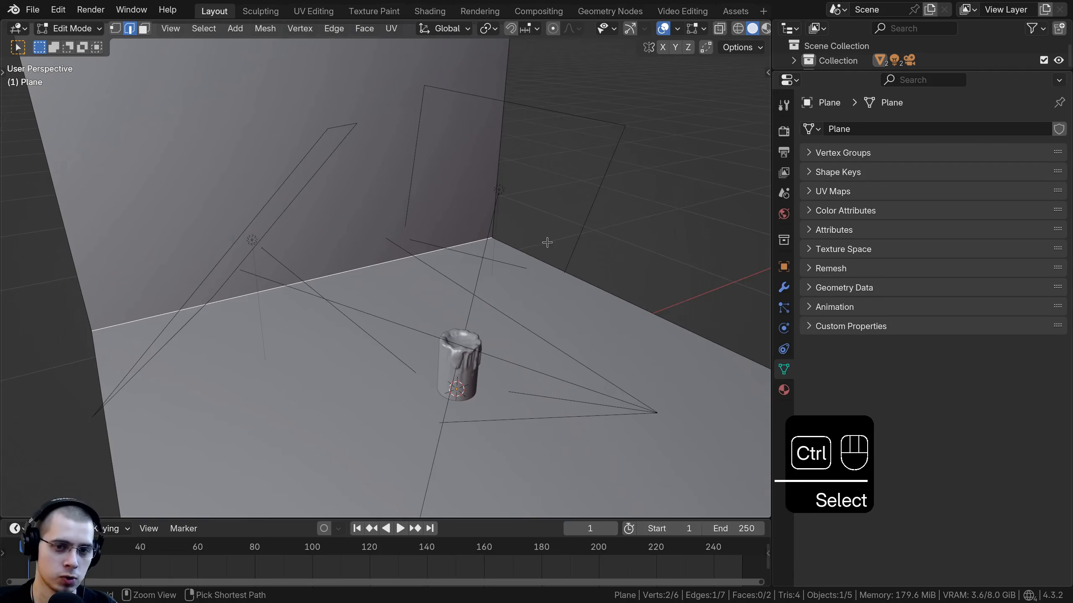
pyautogui.hotkey('ctrl', 'b')
pyautogui.scroll(4, 587, 247)
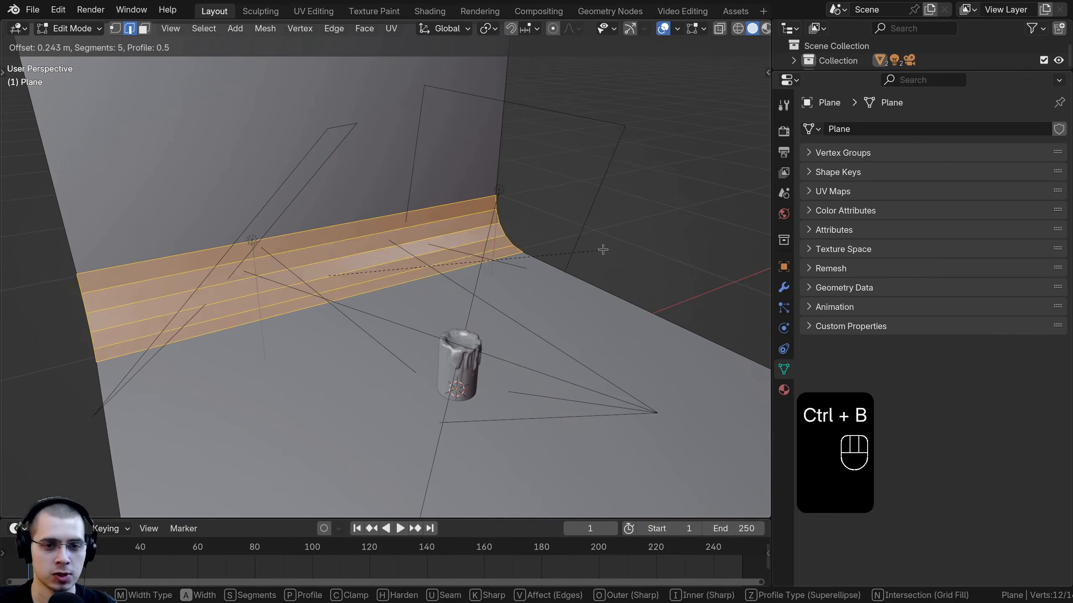
pyautogui.scroll(13, 603, 249)
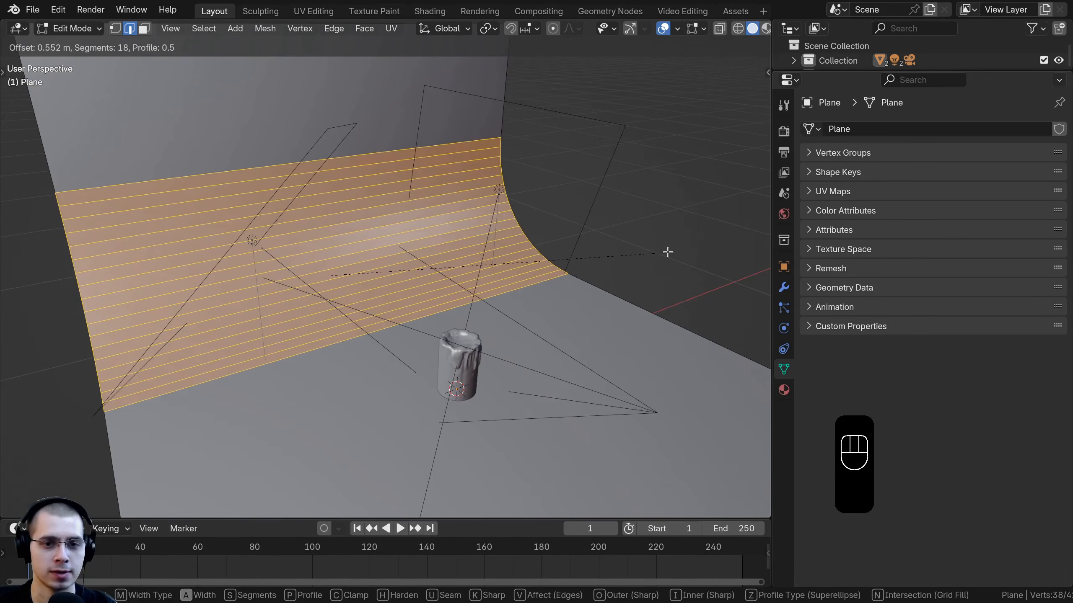
pyautogui.click(647, 245)
# Step: Back in Object Mode, scale the backdrop and move it behind the candle
pyautogui.press('Tab')
pyautogui.moveTo(647, 246); pyautogui.dragTo(502, 255, button='middle')
pyautogui.press('s')
pyautogui.click(625, 252)
pyautogui.scroll(-2, 549, 258)
pyautogui.press('g')
pyautogui.moveTo(501, 256); pyautogui.dragTo(453, 236, button='middle')
pyautogui.rightClick(469, 251)
pyautogui.press('g')
pyautogui.click(450, 234)
# Step: Shade the backdrop smooth and return to rendered shading through the camera view
pyautogui.press('w')
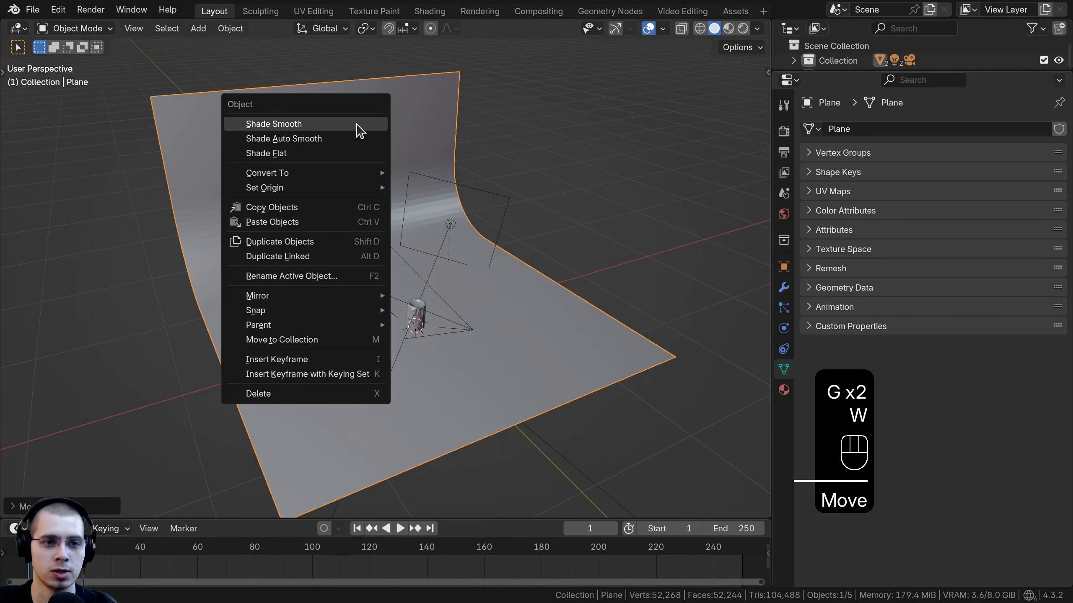
pyautogui.click(323, 129)
pyautogui.moveTo(463, 316); pyautogui.dragTo(450, 283, button='middle')
pyautogui.press('z')
pyautogui.click(407, 215)
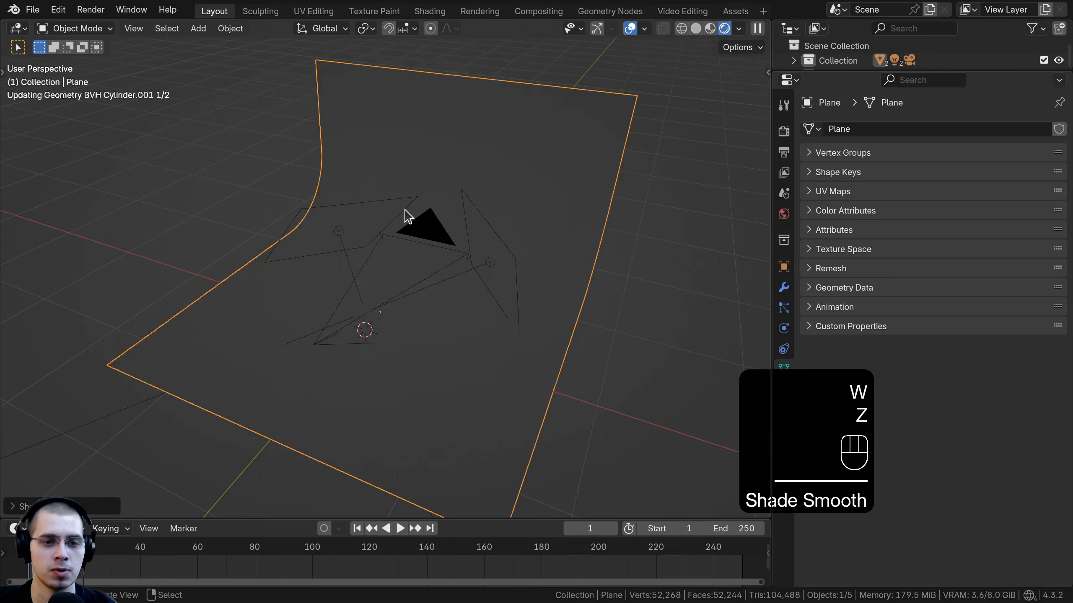
pyautogui.press('KP_0')
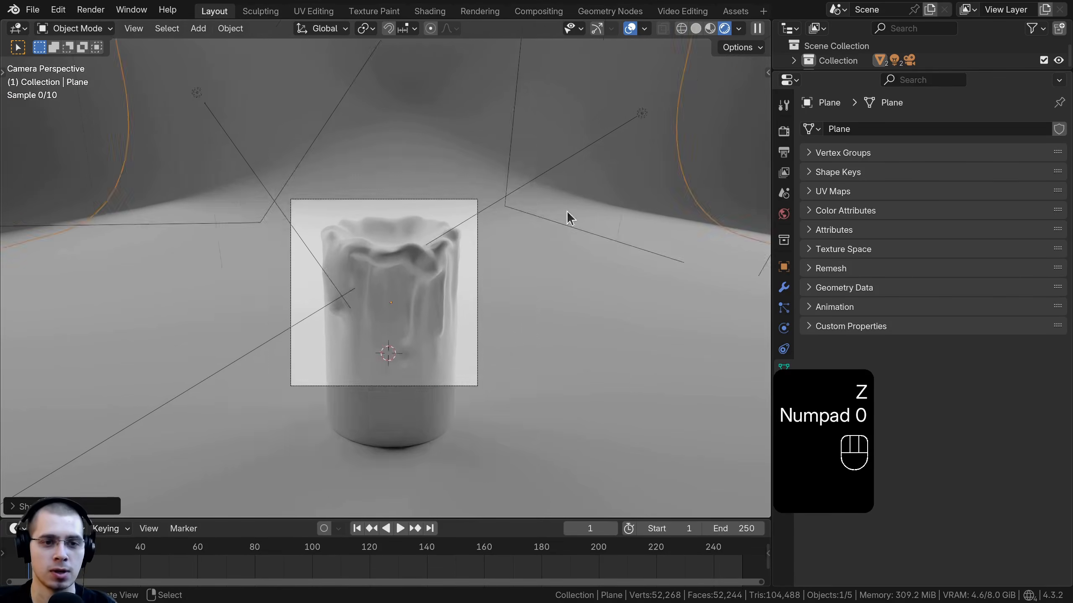
# Step: Select the backdrop and switch to the Shading workspace, viewing through the camera in rendered shading
pyautogui.click(631, 241)
pyautogui.scroll(3, 464, 94)
pyautogui.click(464, 94)
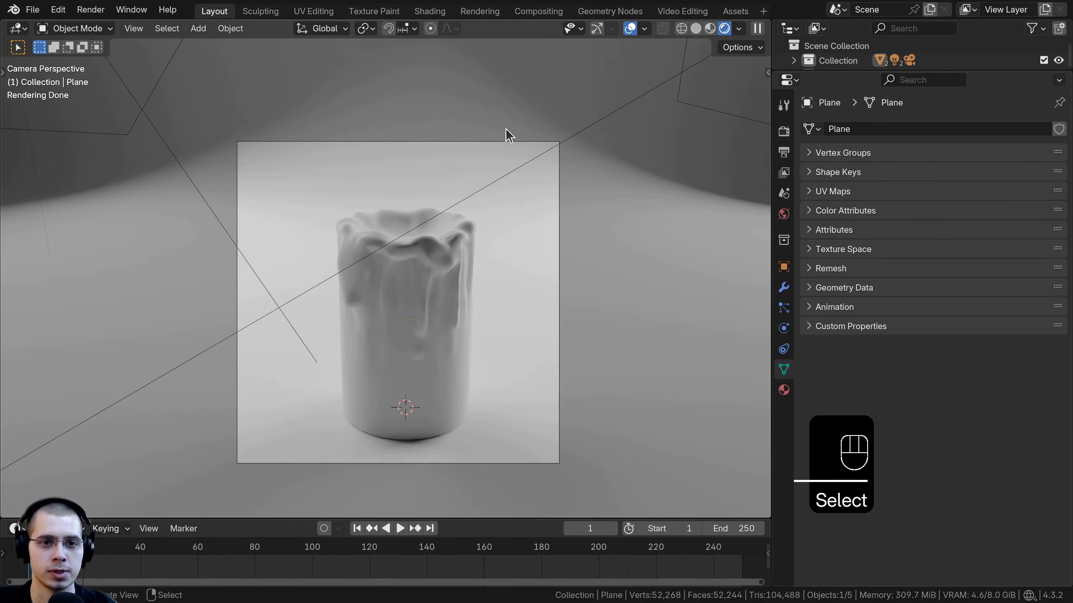
pyautogui.press('g')
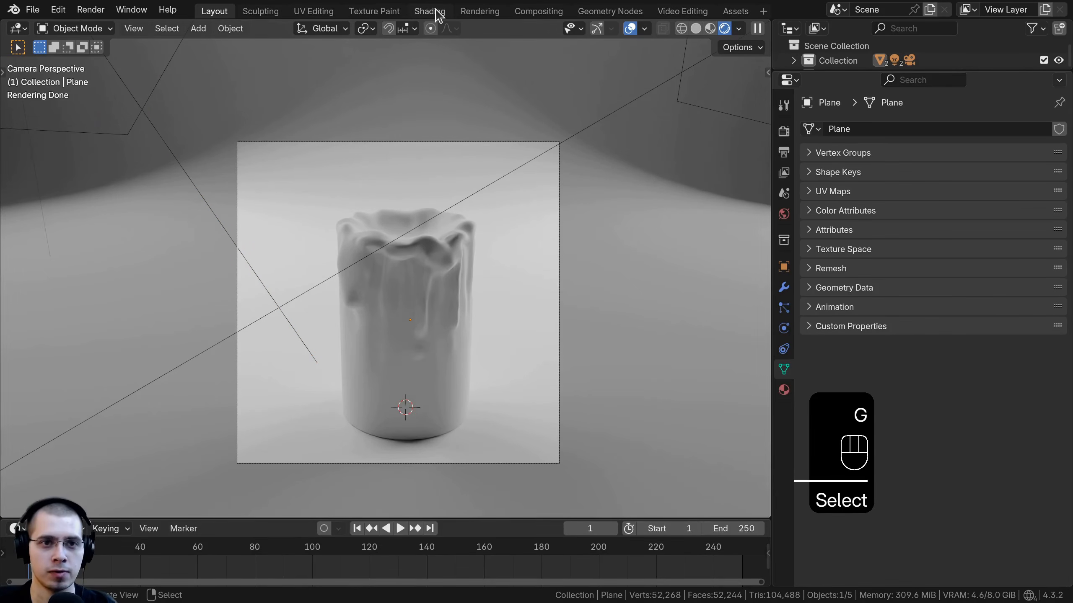
pyautogui.click(429, 11)
pyautogui.press('KP_0')
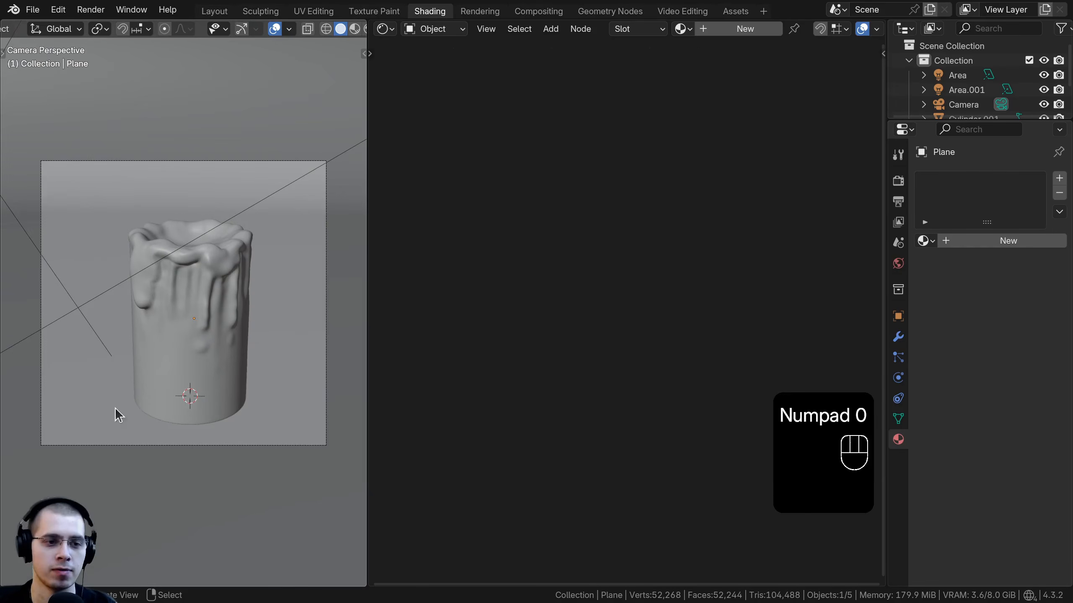
pyautogui.press('z')
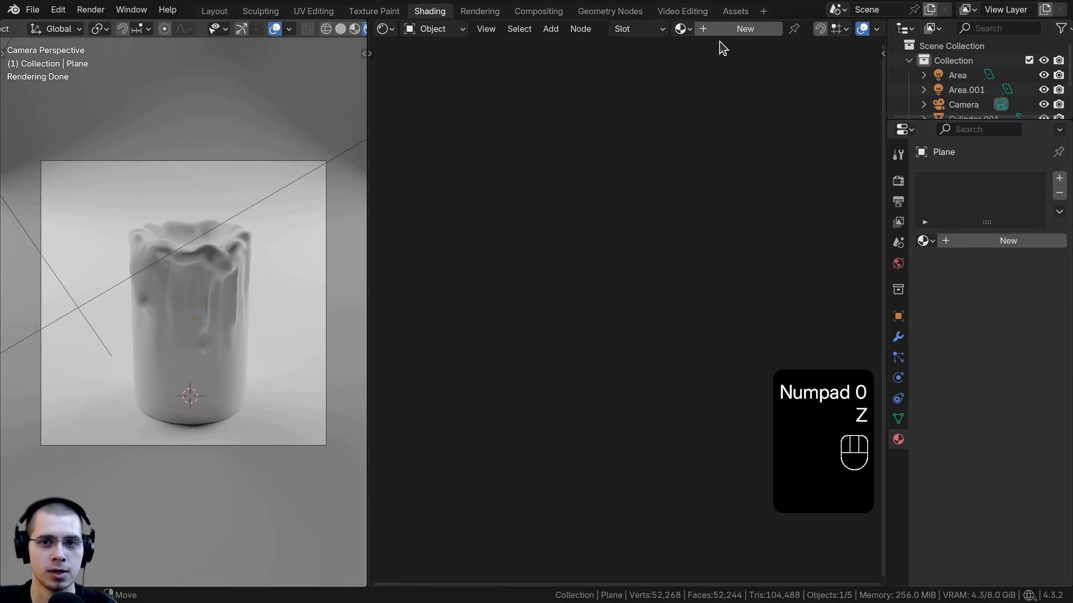
# Step: Create a new material for the backdrop named Background with a dark reddish-orange base color
pyautogui.click(745, 28)
pyautogui.doubleClick(780, 28)
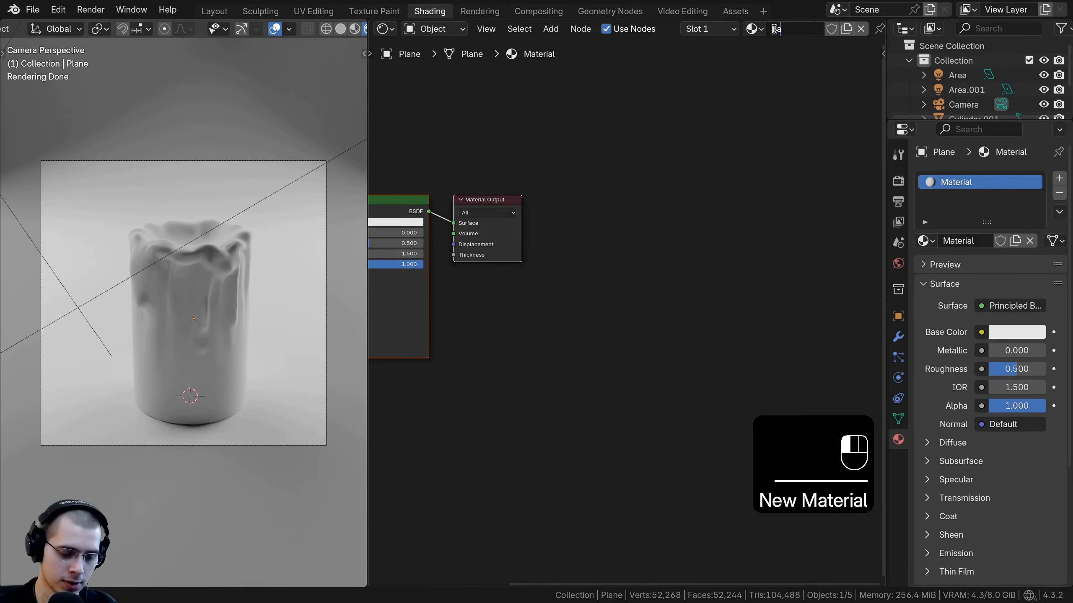
pyautogui.press('Return')
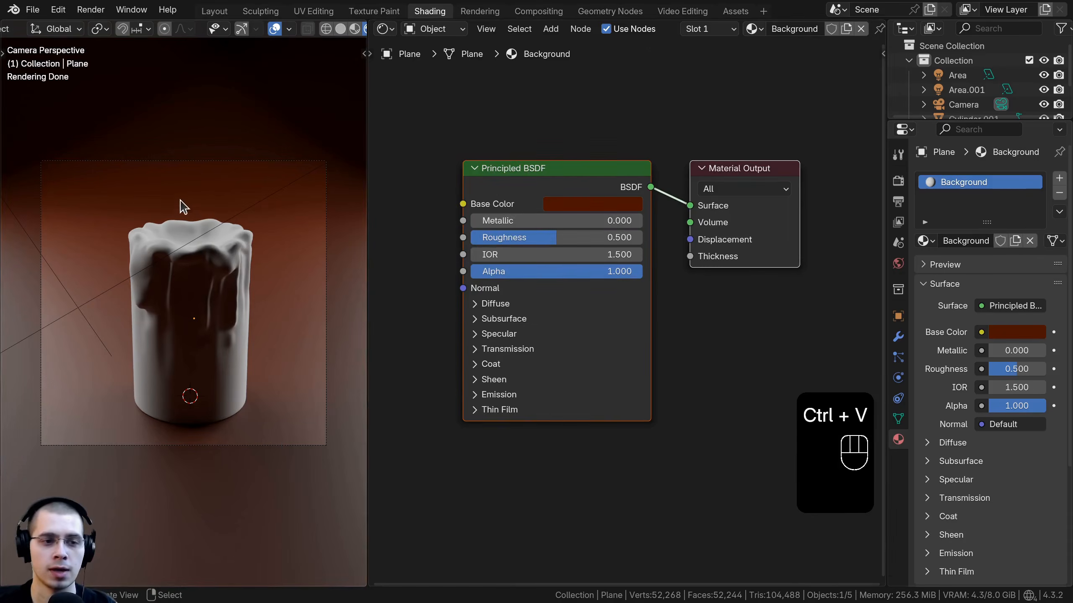
pyautogui.scroll(3, 589, 237)
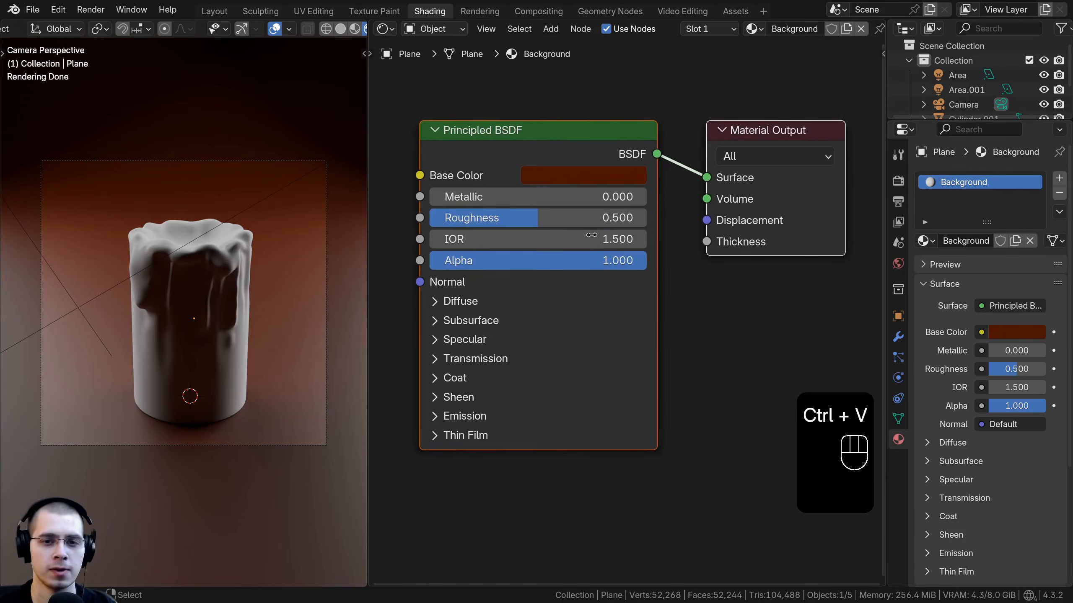
# Step: Set the Background material's roughness to 1.000
pyautogui.moveTo(591, 237); pyautogui.dragTo(656, 234, button='middle')
pyautogui.click(661, 174)
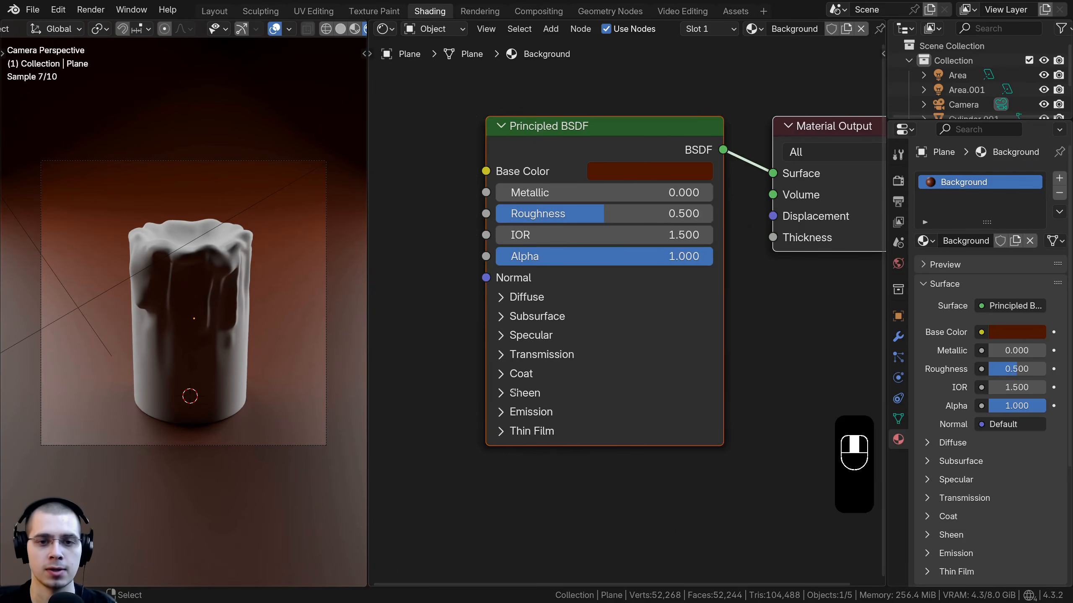
pyautogui.moveTo(474, 441); pyautogui.dragTo(493, 429, button='middle')
pyautogui.scroll(1, 290, 221)
pyautogui.moveTo(554, 203); pyautogui.dragTo(675, 203)
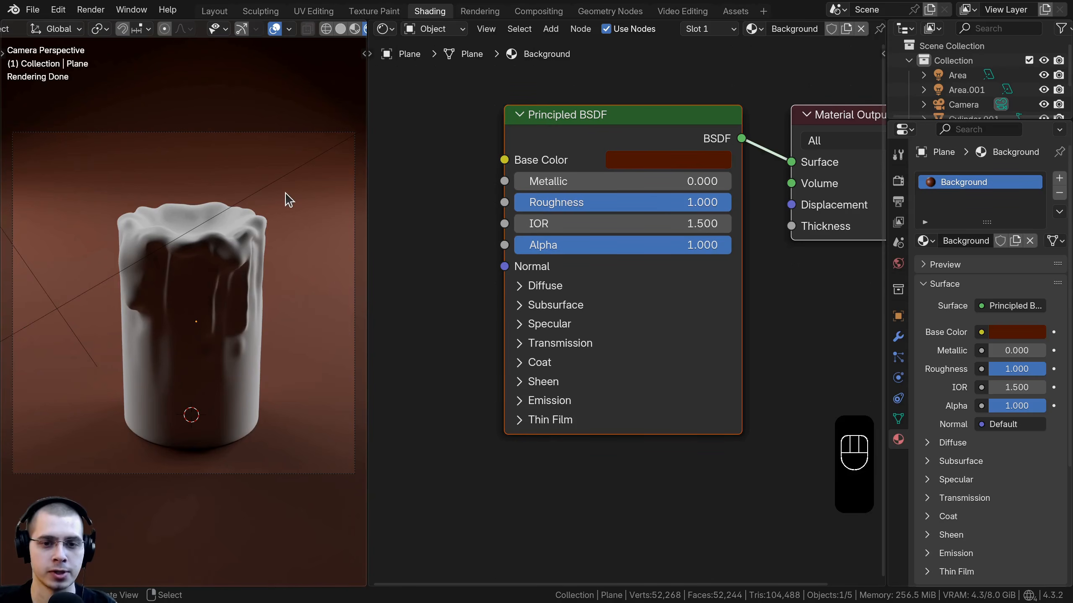
# Step: Expand the Specular section and set the IOR Level to 0
pyautogui.moveTo(591, 307); pyautogui.dragTo(585, 253, button='middle')
pyautogui.click(513, 269)
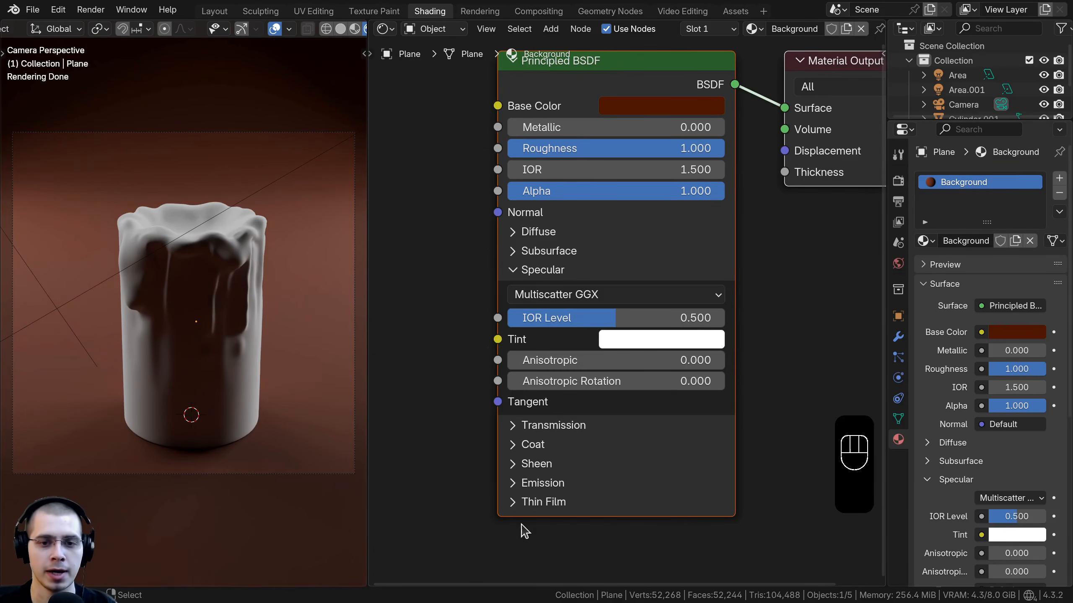
pyautogui.moveTo(649, 318); pyautogui.dragTo(508, 318)
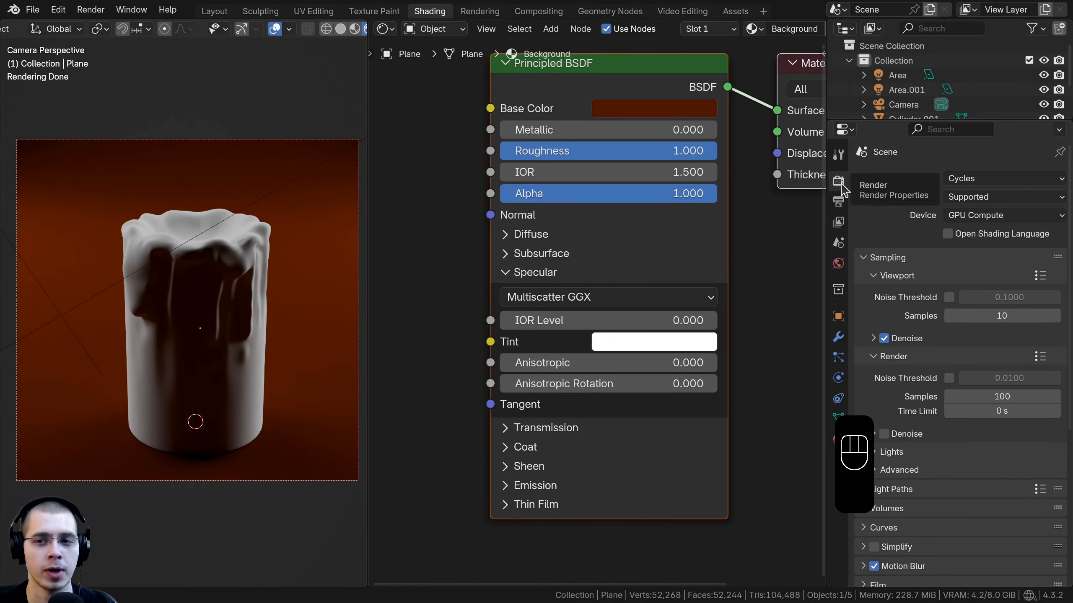
# Step: Set the render color management View Transform to Filmic
pyautogui.moveTo(1065, 198); pyautogui.dragTo(1056, 364)
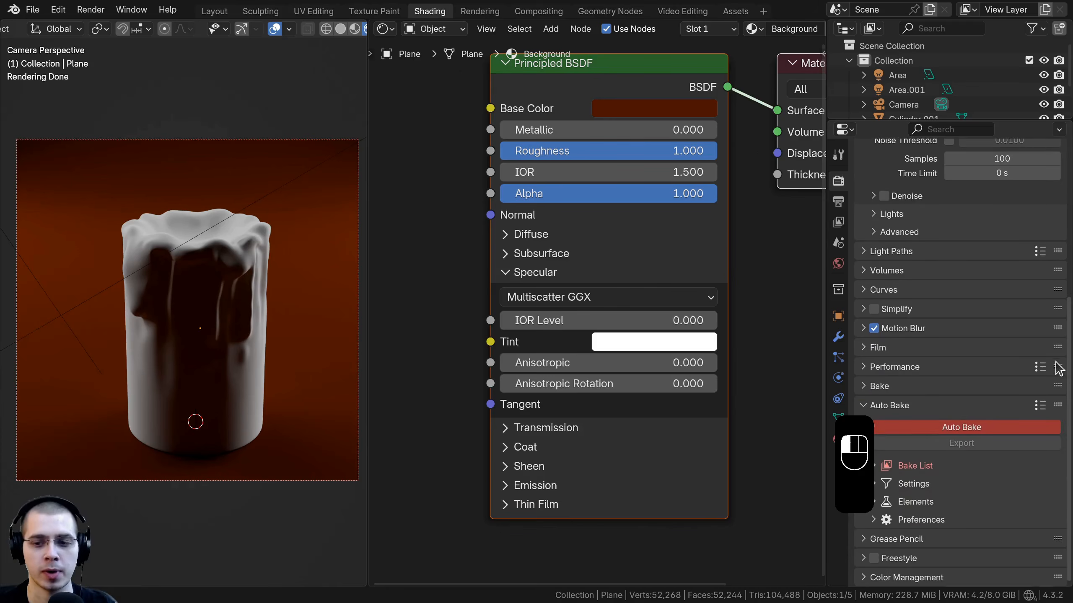
pyautogui.click(907, 577)
pyautogui.scroll(-5, 904, 558)
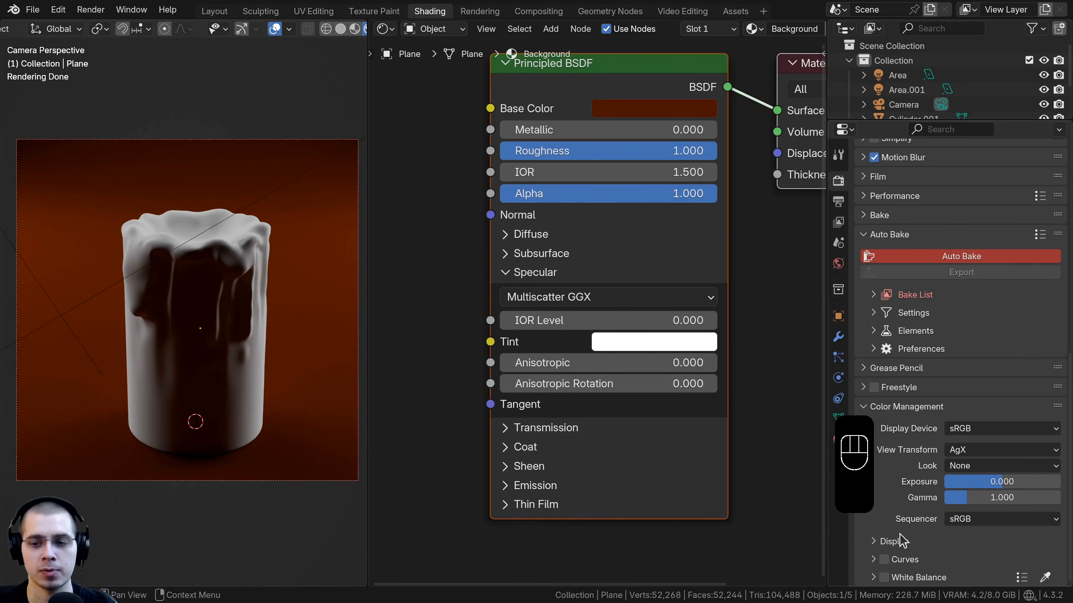
pyautogui.click(974, 452)
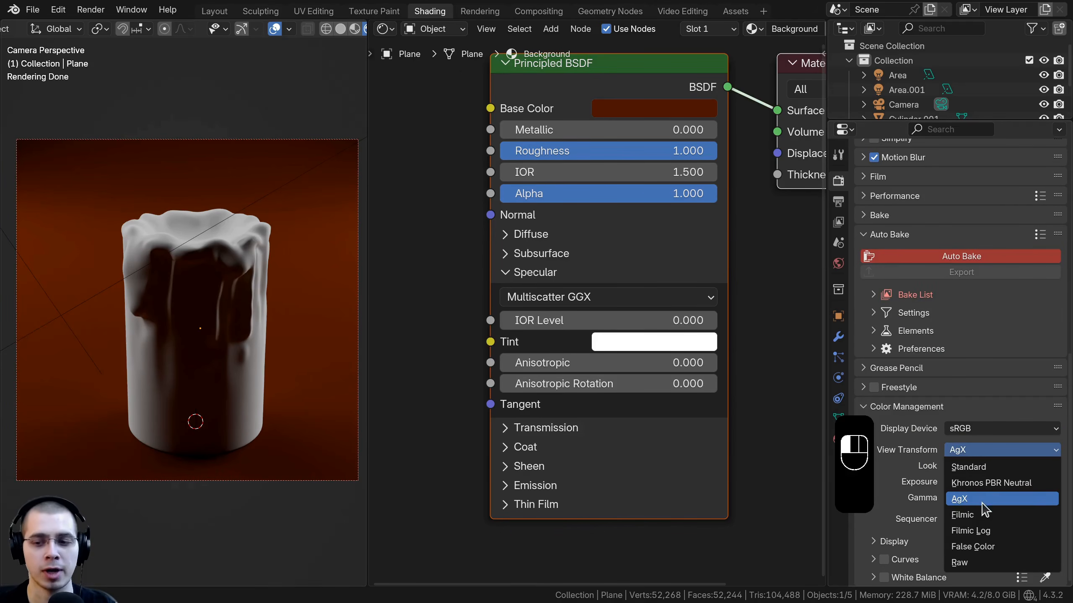
pyautogui.click(979, 514)
pyautogui.click(965, 450)
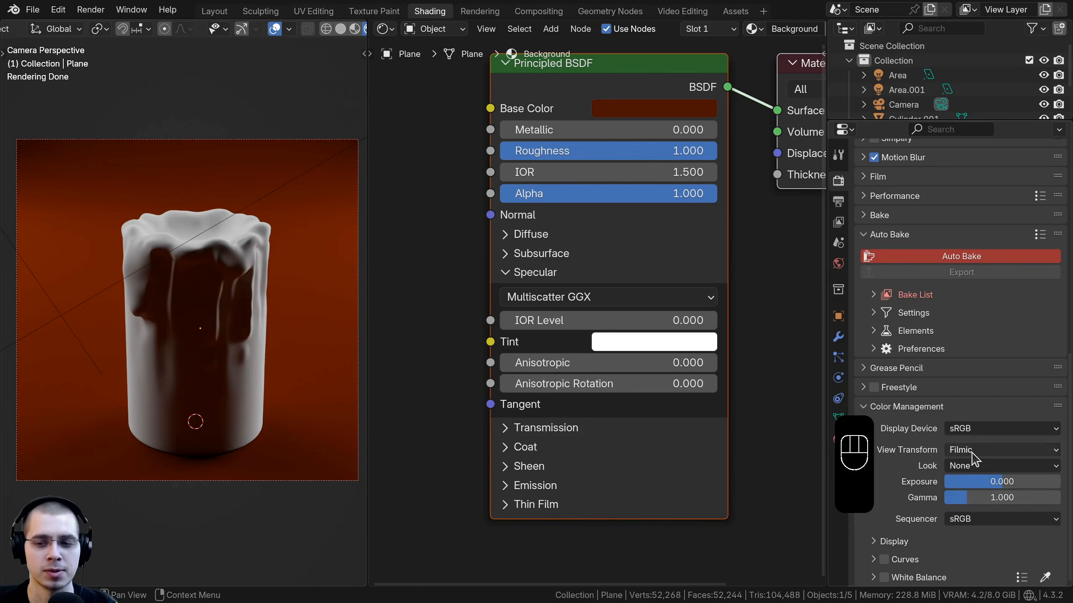
pyautogui.click(971, 450)
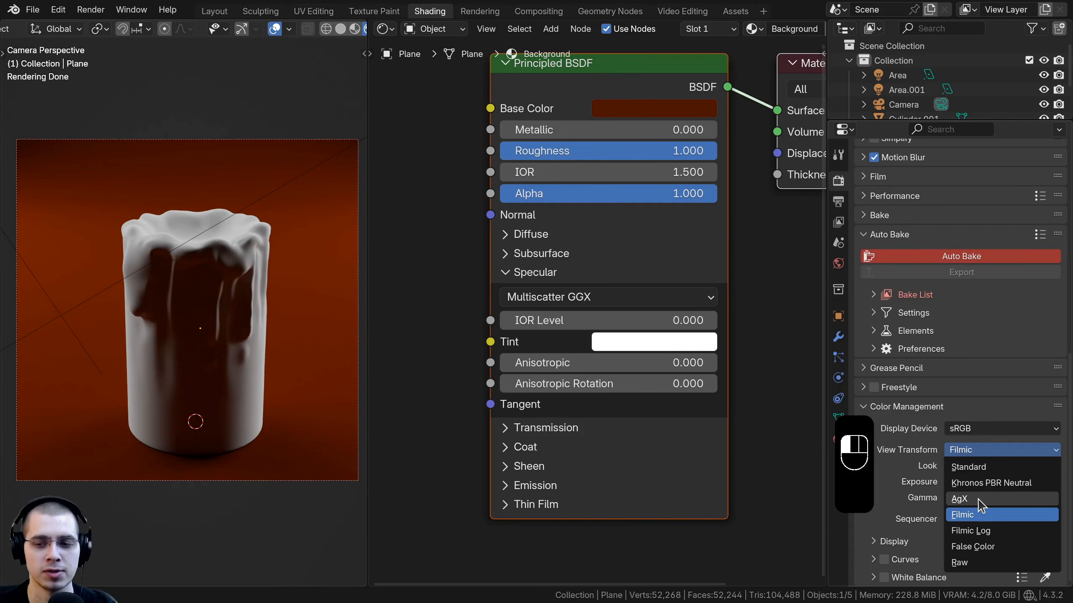
pyautogui.click(959, 517)
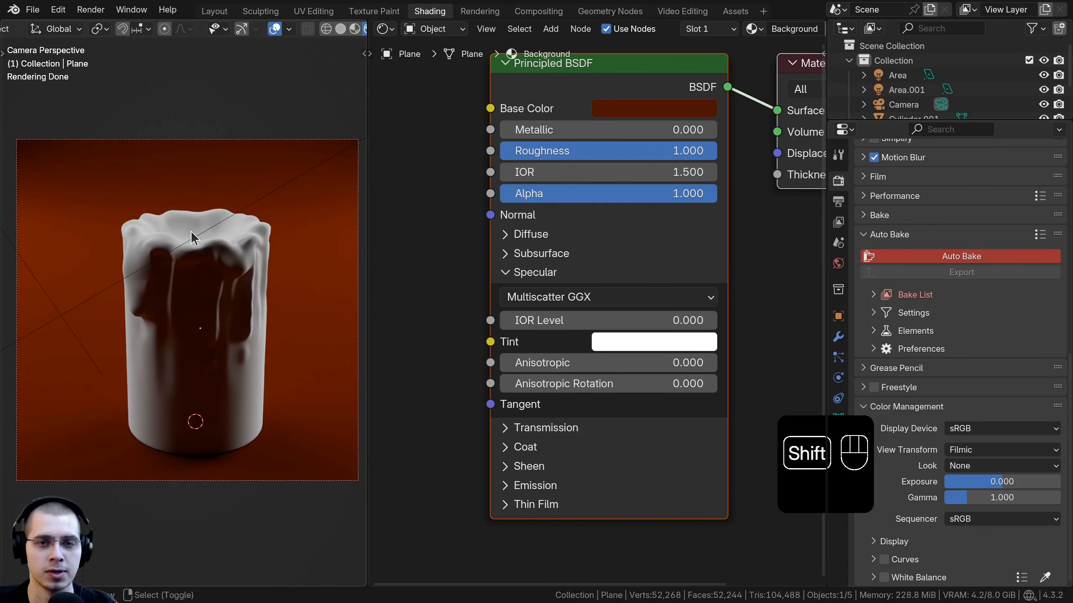
# Step: Set the color management Look to Very High Contrast
pyautogui.keyDown('shift'); pyautogui.moveTo(193, 233); pyautogui.dragTo(194, 263, button='middle'); pyautogui.keyUp('shift')
pyautogui.scroll(1, 169, 232)
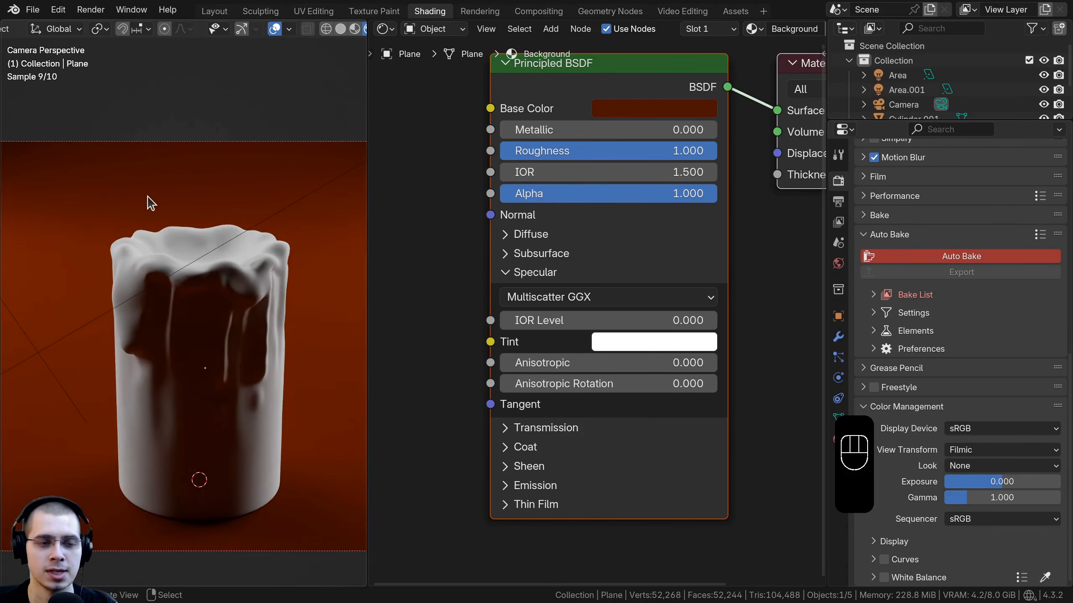
pyautogui.click(973, 466)
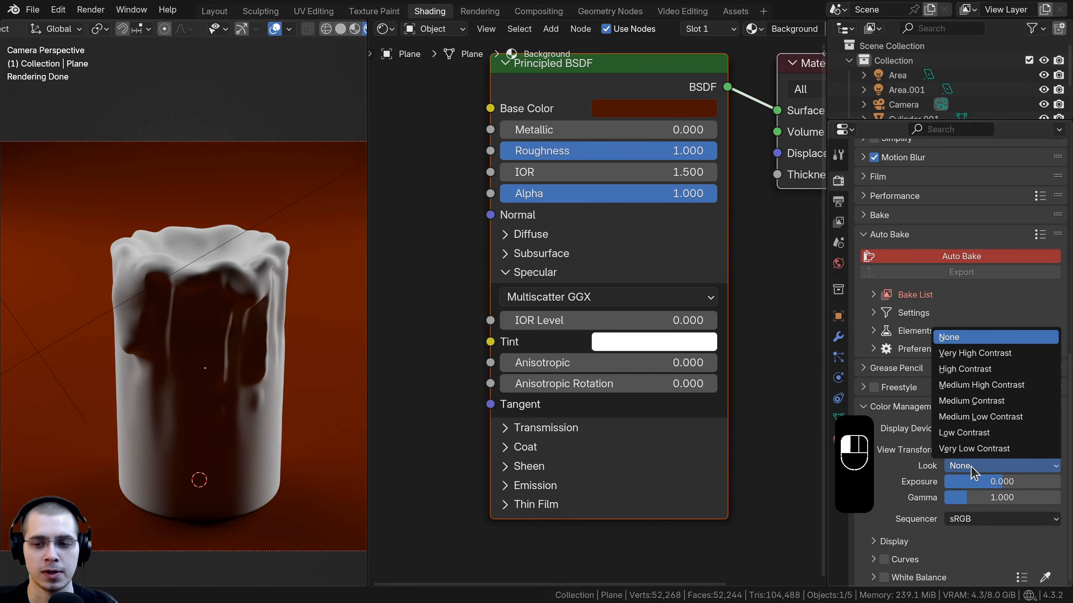
pyautogui.click(968, 353)
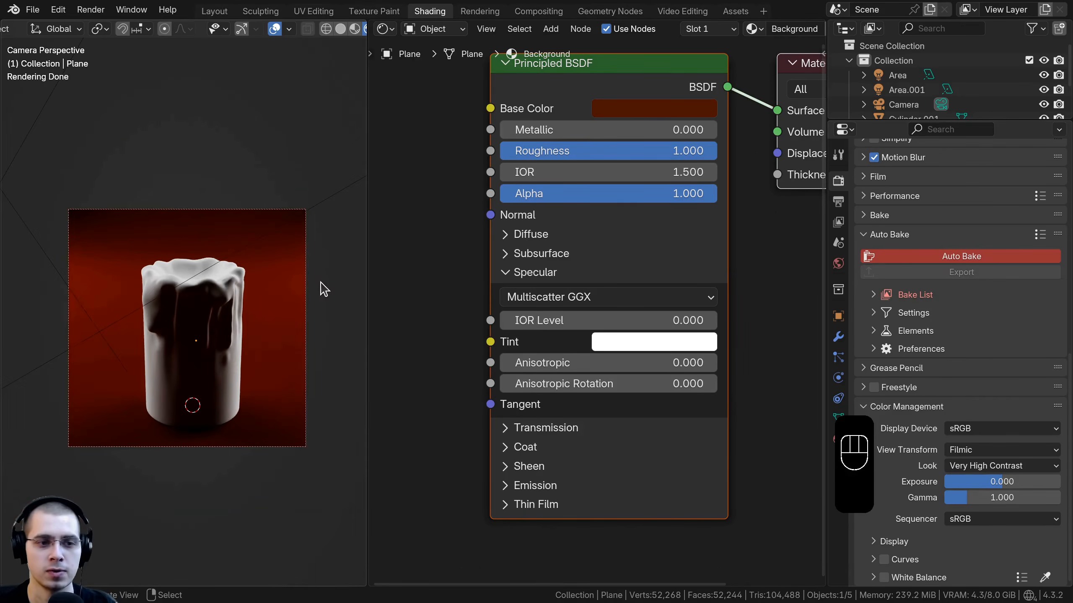
# Step: Select the candle body and create a new material for it named Wax Candle
pyautogui.keyDown('shift'); pyautogui.moveTo(278, 229); pyautogui.dragTo(273, 211, button='middle'); pyautogui.keyUp('shift')
pyautogui.moveTo(510, 315); pyautogui.dragTo(513, 331, button='middle')
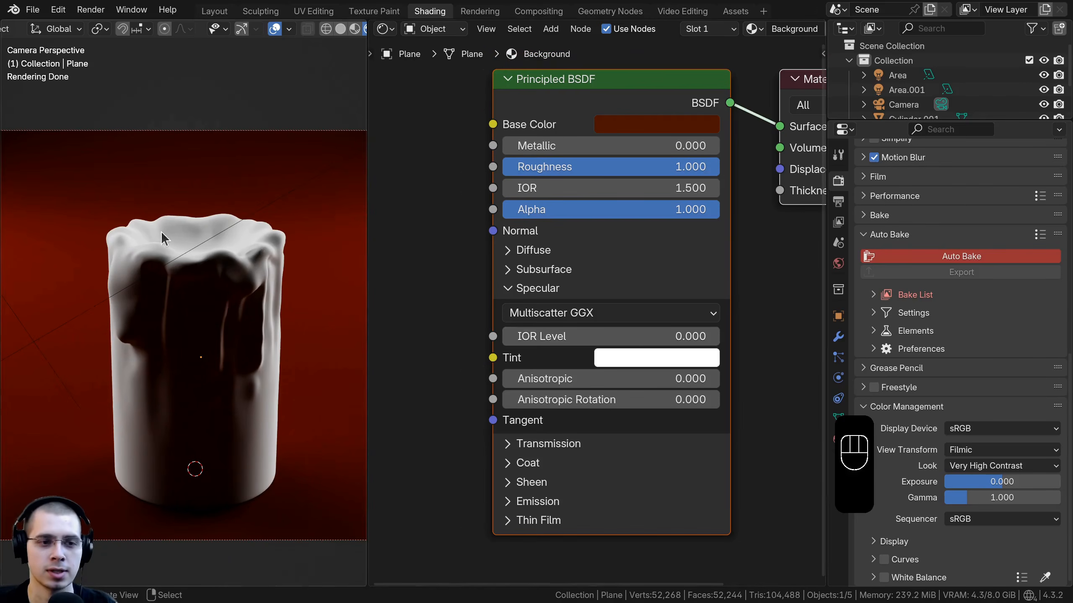
pyautogui.keyDown('shift'); pyautogui.moveTo(198, 235); pyautogui.dragTo(199, 223, button='middle'); pyautogui.keyUp('shift')
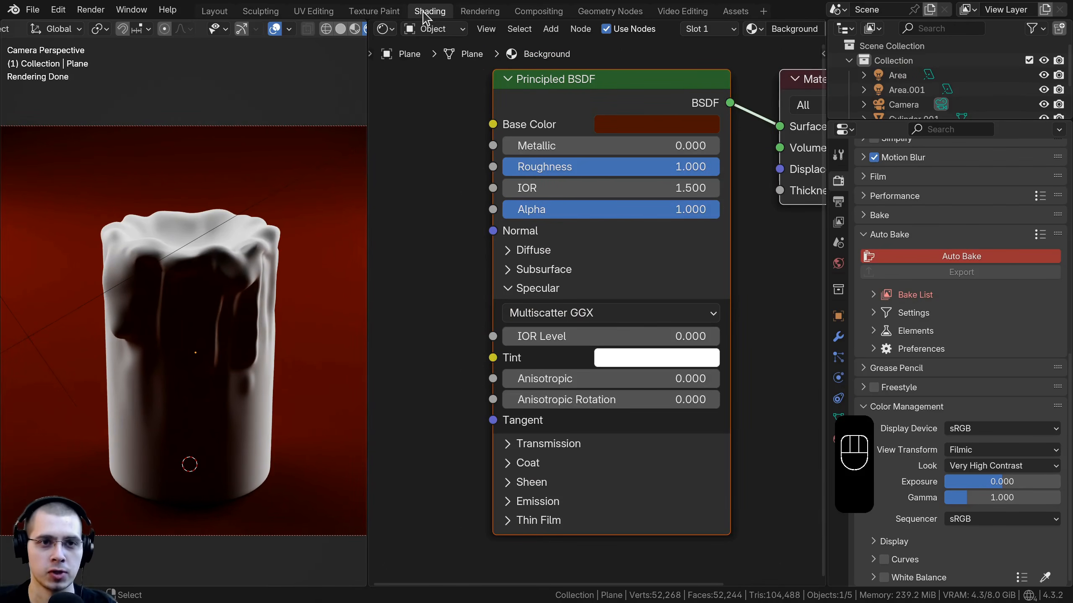
pyautogui.click(212, 287)
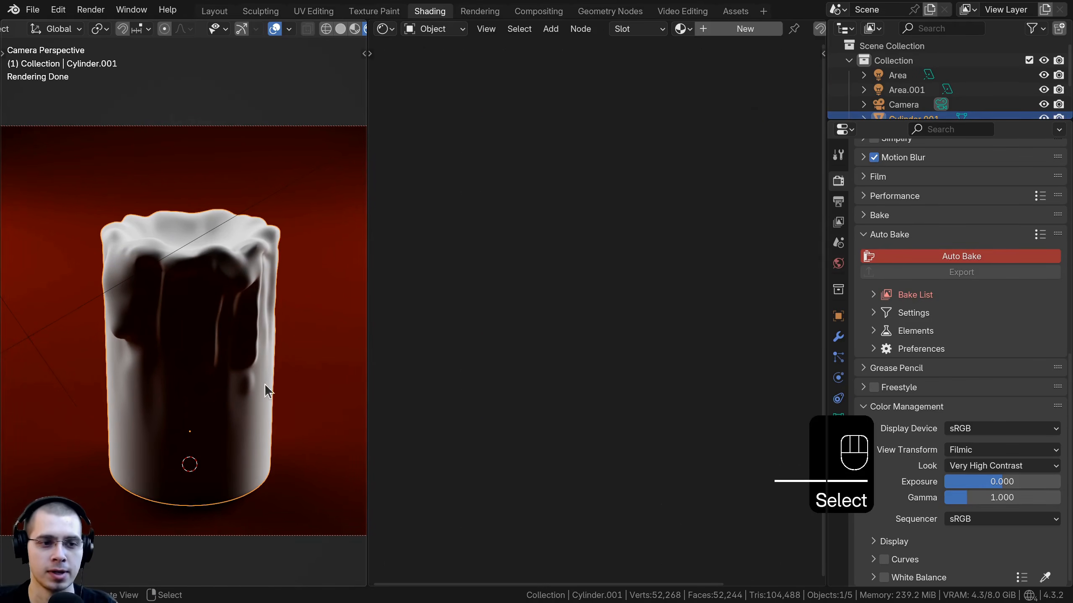
pyautogui.keyDown('shift'); pyautogui.moveTo(209, 304); pyautogui.dragTo(209, 283, button='middle'); pyautogui.keyUp('shift')
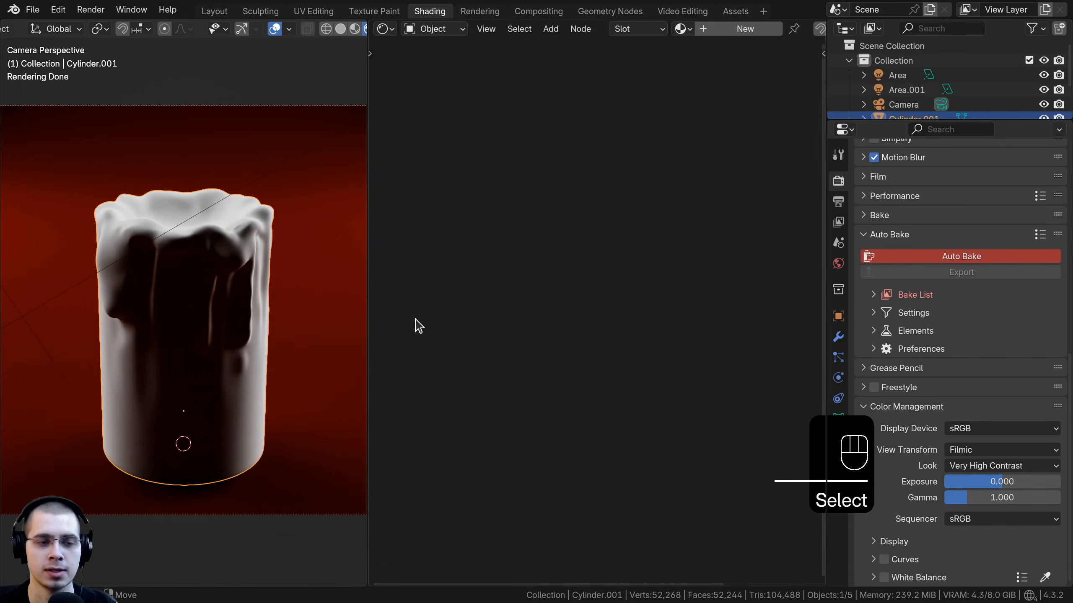
pyautogui.click(743, 29)
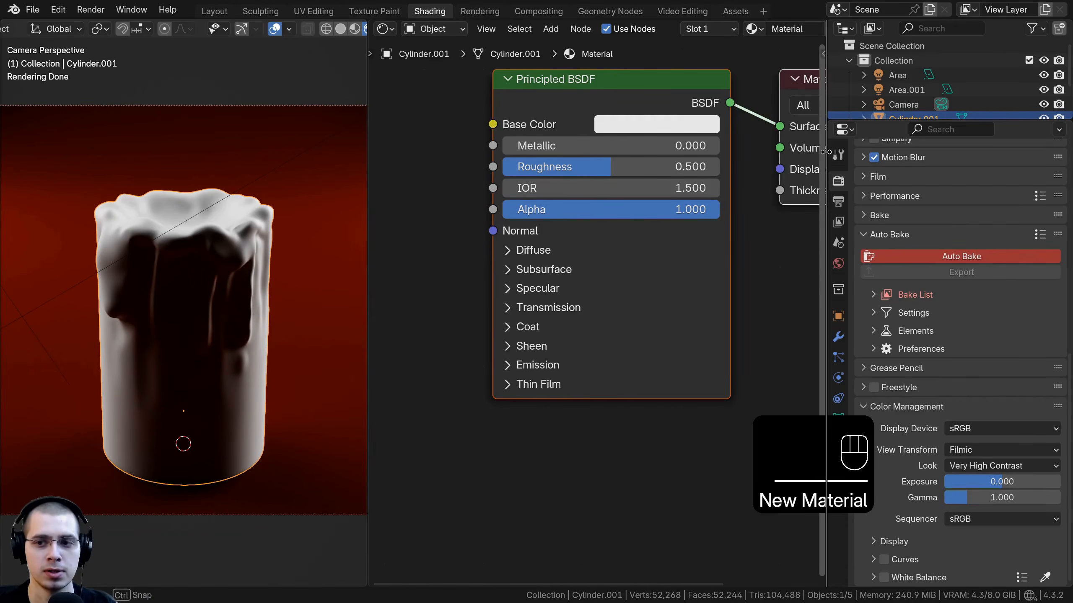
pyautogui.moveTo(826, 152); pyautogui.dragTo(1028, 152)
pyautogui.click(786, 29)
pyautogui.write('Wa')
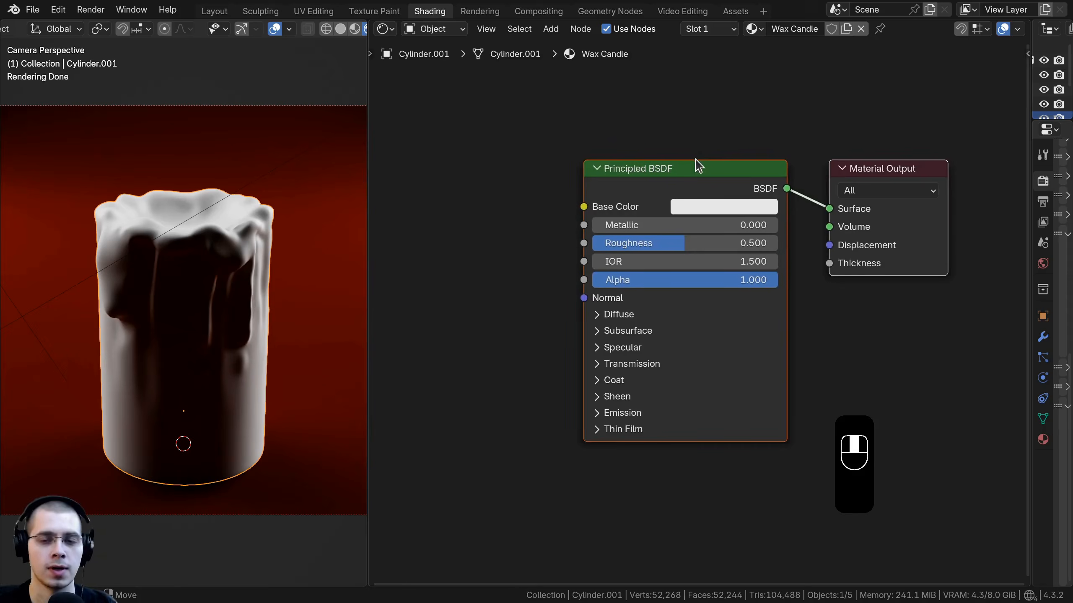
pyautogui.press('a')
# Step: Check in Preferences that the Node Wrangler add-on is enabled
pyautogui.moveTo(693, 170); pyautogui.dragTo(719, 168)
pyautogui.moveTo(723, 182); pyautogui.dragTo(742, 183, button='middle')
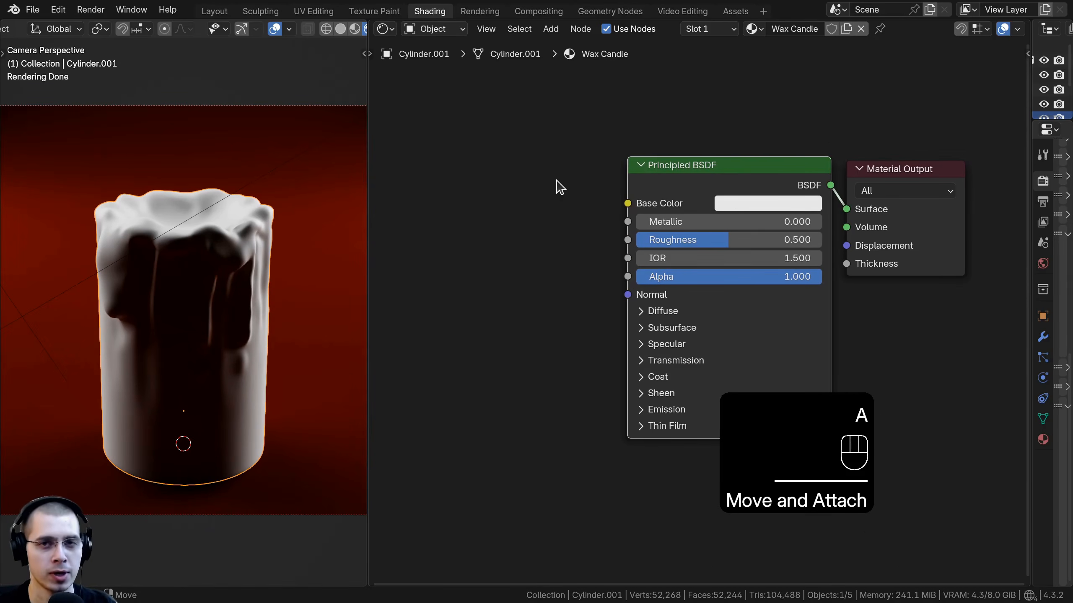
pyautogui.scroll(1, 556, 186)
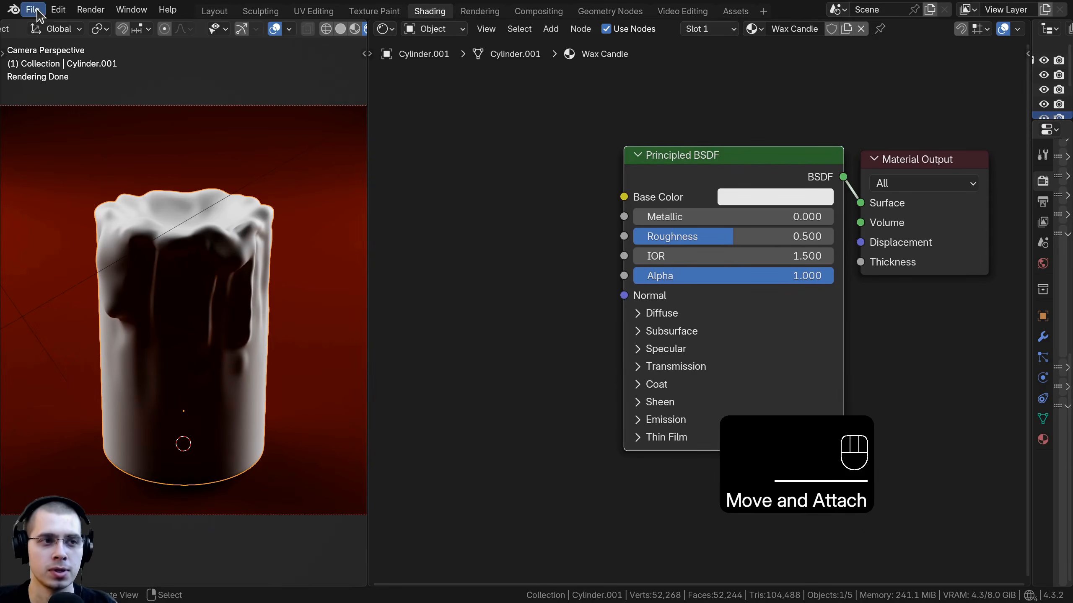
pyautogui.click(58, 9)
pyautogui.click(58, 9)
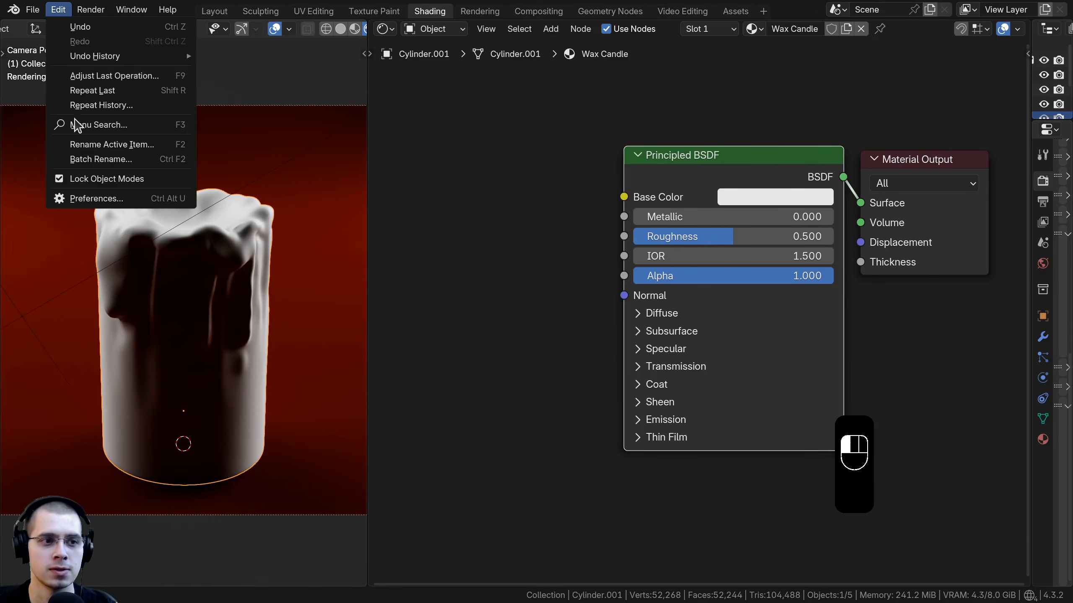
pyautogui.click(97, 199)
pyautogui.write('node')
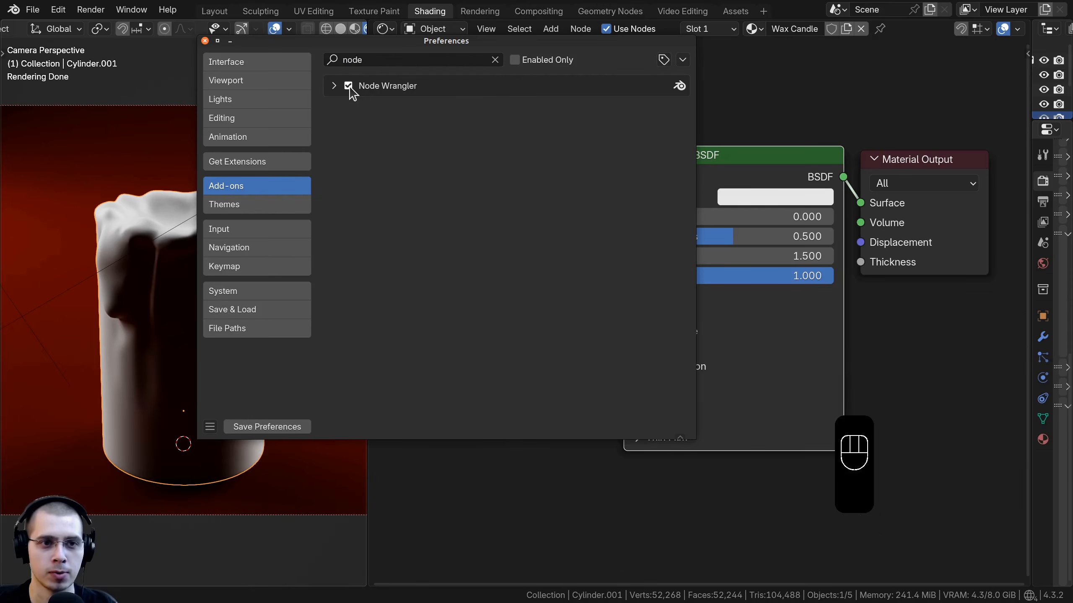
pyautogui.click(205, 41)
# Step: Paste a light orange color #FFBC76FF into the Wax Candle material's Base Color
pyautogui.scroll(-3, 536, 271)
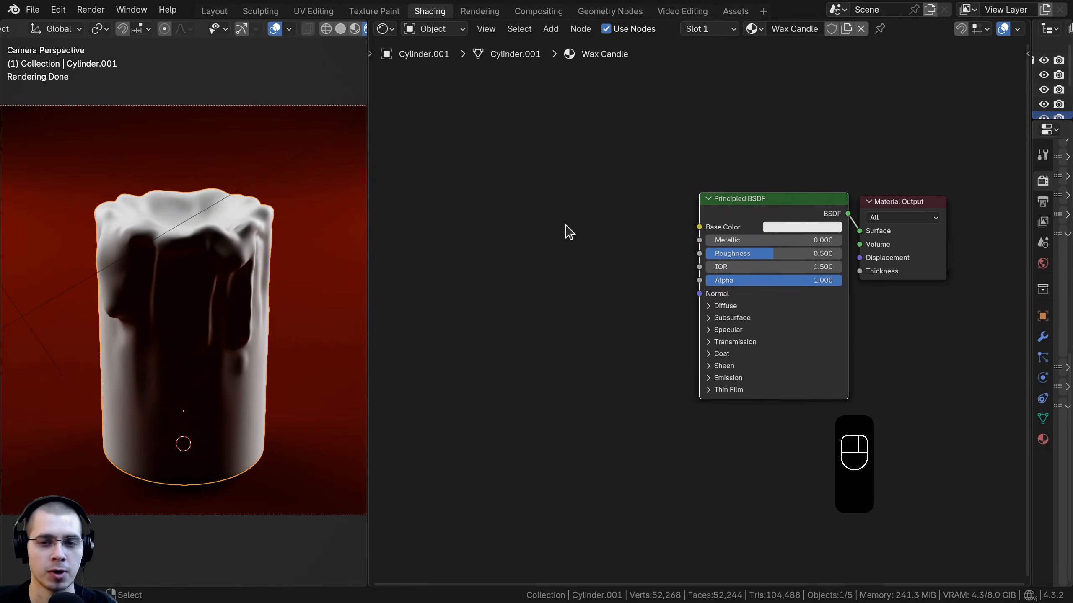
pyautogui.scroll(3, 766, 252)
pyautogui.hotkey('ctrl', 'v')
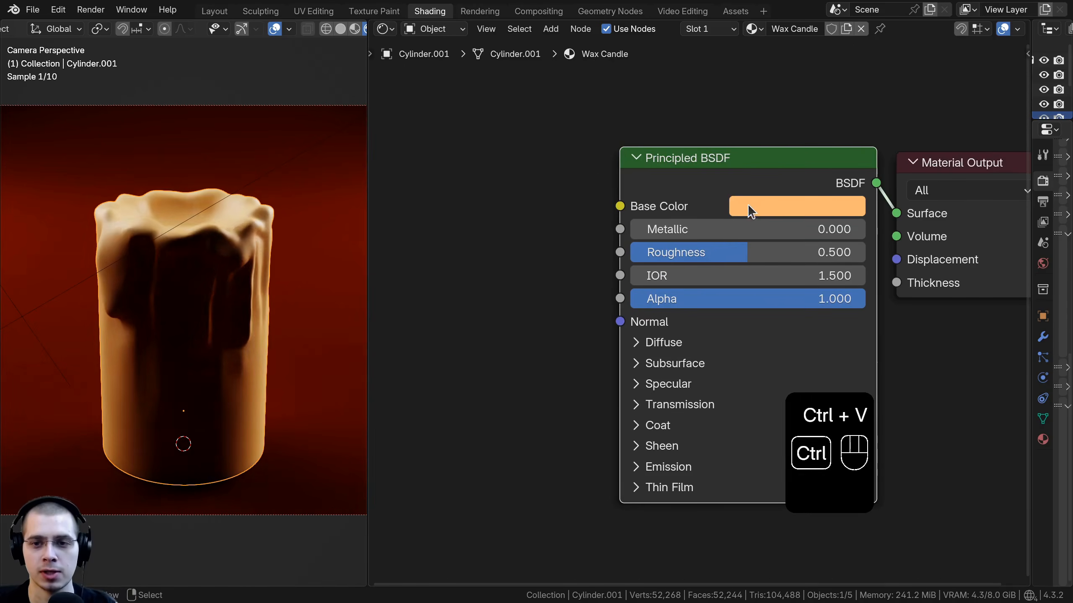
pyautogui.moveTo(758, 210); pyautogui.dragTo(743, 132, button='middle')
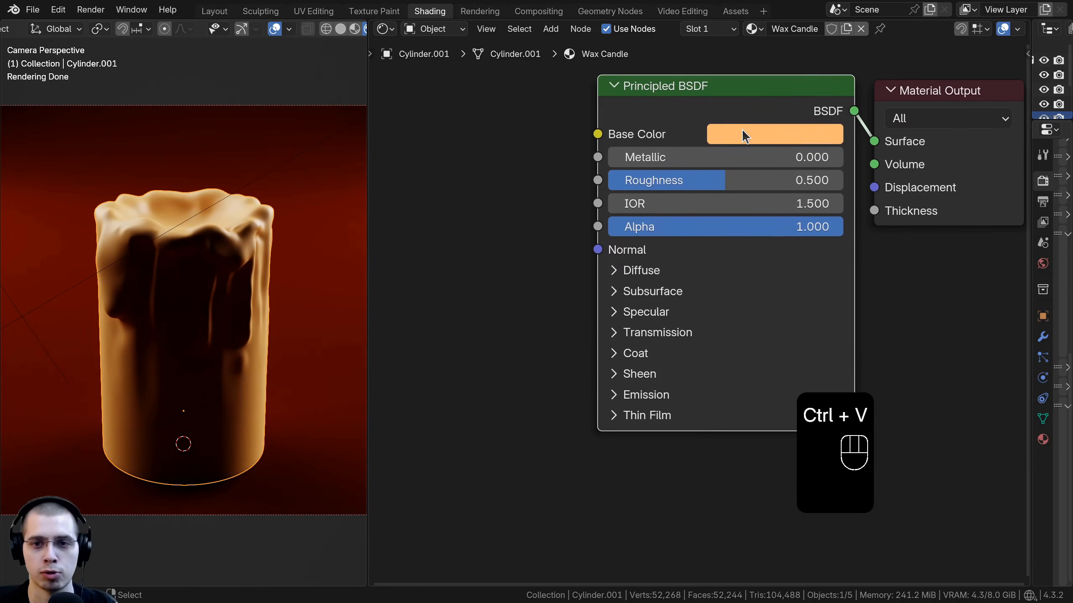
pyautogui.click(743, 131)
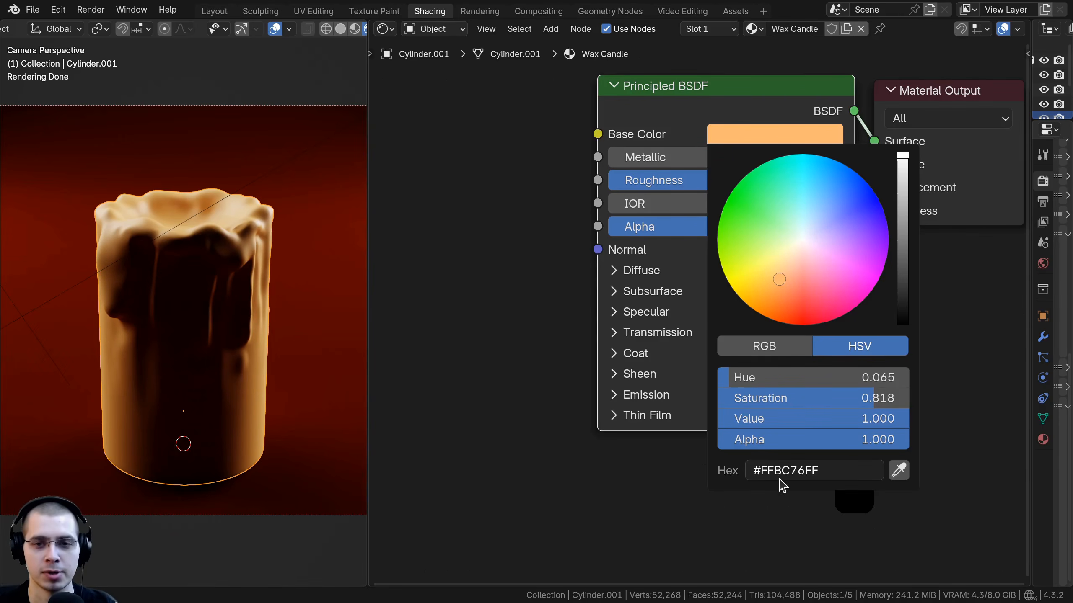
# Step: Set the Wax Candle material's roughness to 0.3
pyautogui.moveTo(721, 181); pyautogui.dragTo(731, 192, button='middle')
pyautogui.click(730, 190)
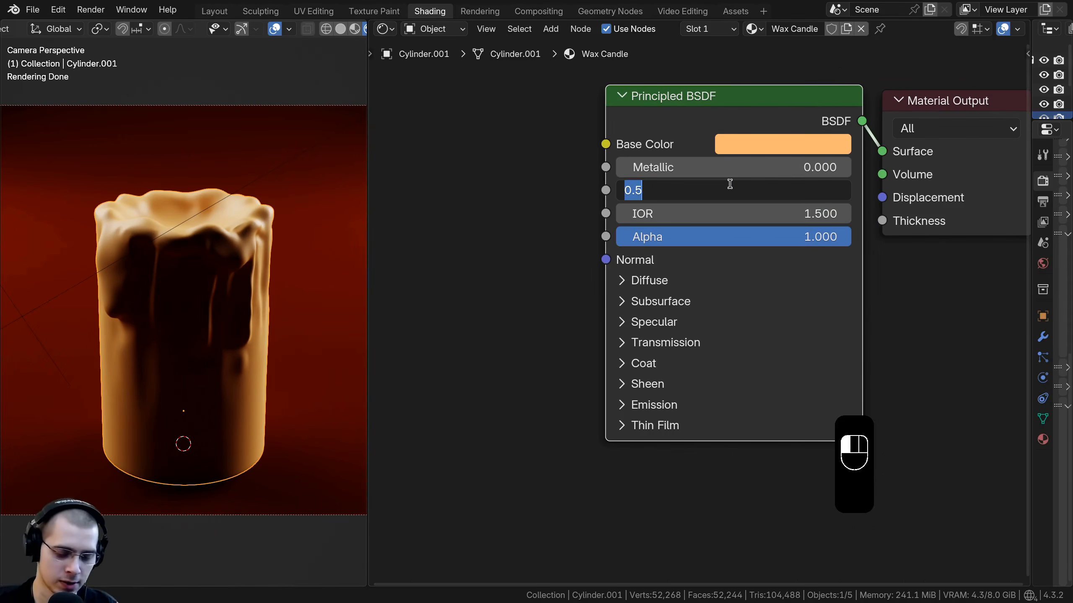
pyautogui.press('Return')
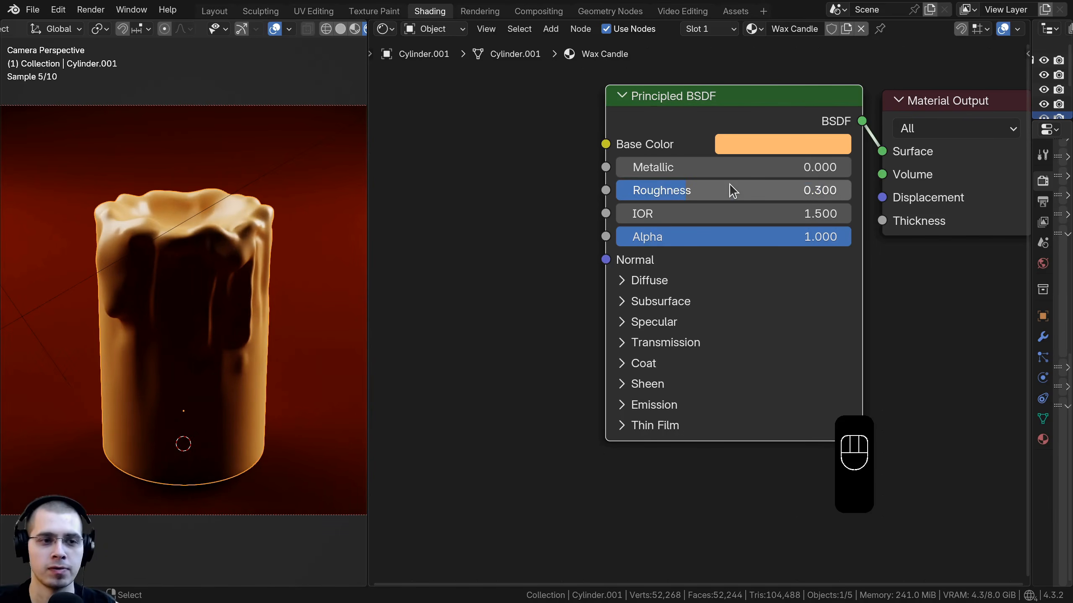
# Step: Expand the Subsurface section and set the Subsurface Weight to 1.000
pyautogui.keyDown('shift'); pyautogui.moveTo(292, 270); pyautogui.dragTo(292, 258, button='middle'); pyautogui.keyUp('shift')
pyautogui.scroll(2, 262, 228)
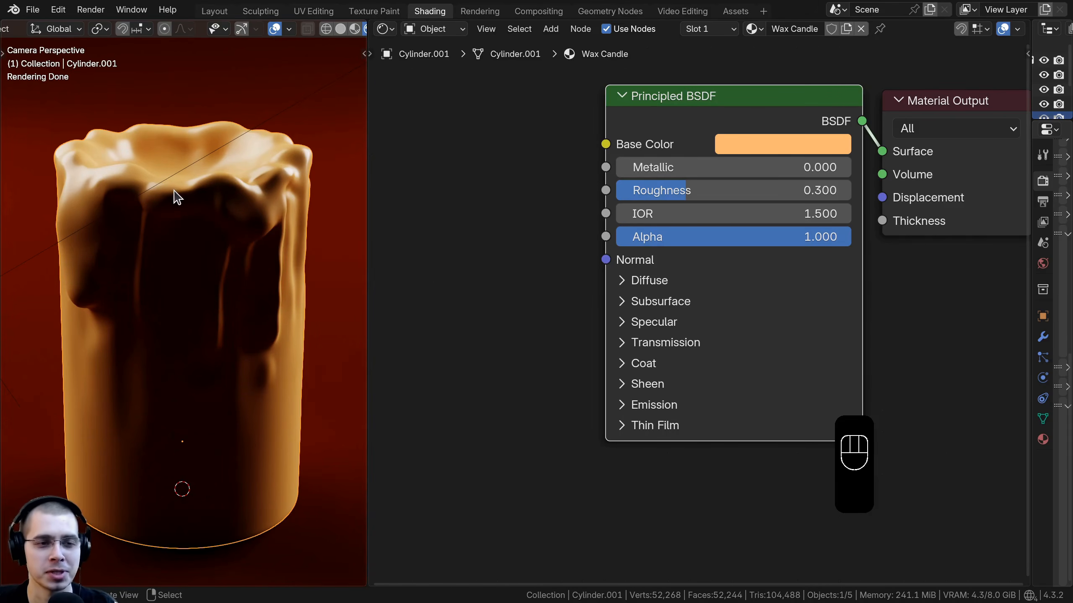
pyautogui.moveTo(597, 255); pyautogui.dragTo(561, 234, button='middle')
pyautogui.click(589, 280)
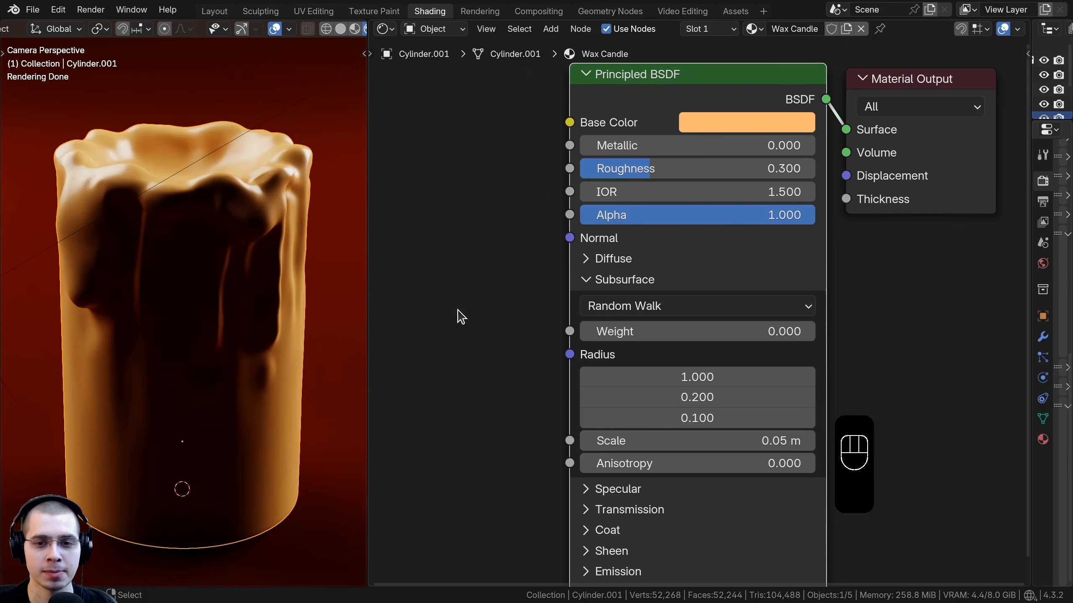
pyautogui.scroll(-1, 522, 415)
pyautogui.moveTo(605, 307); pyautogui.dragTo(785, 307)
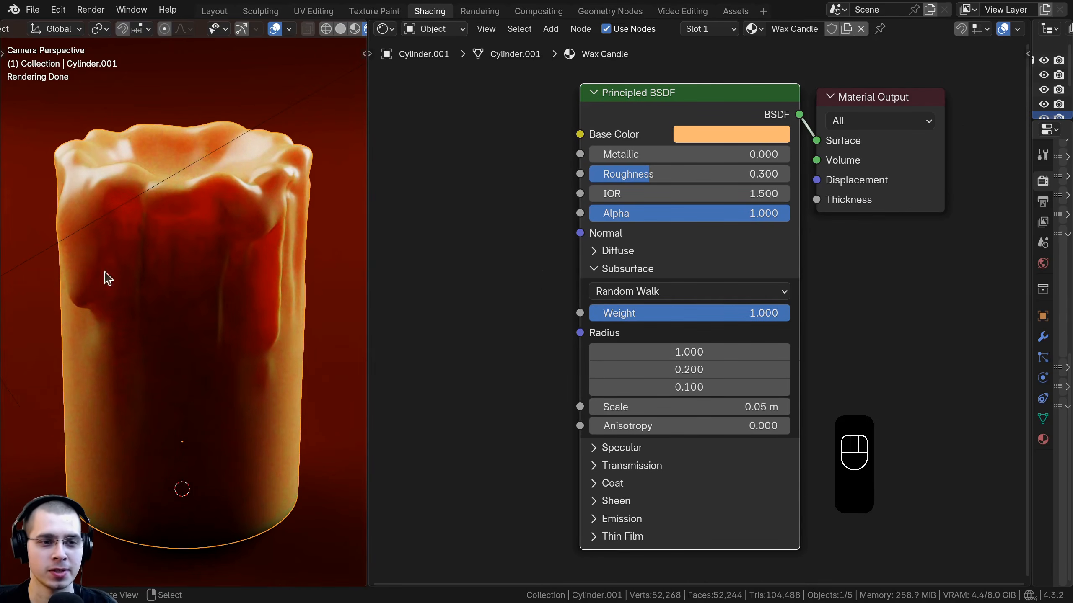
# Step: Switch the wax material's subsurface method to Christensen-Burley
pyautogui.scroll(2, 203, 211)
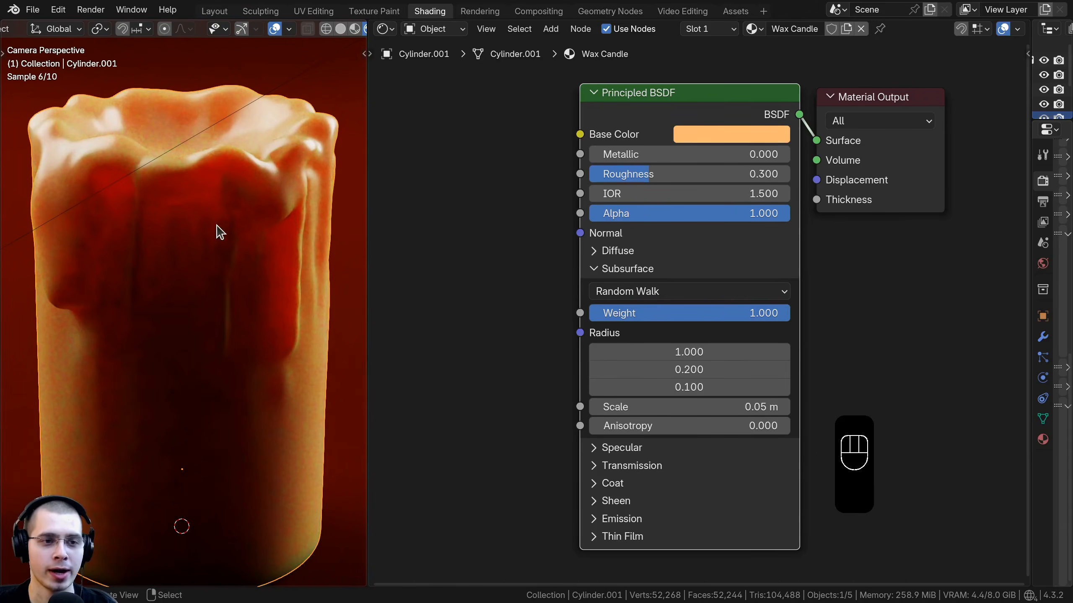
pyautogui.scroll(-1, 635, 228)
pyautogui.moveTo(633, 222); pyautogui.dragTo(628, 207, button='middle')
pyautogui.scroll(2, 737, 283)
pyautogui.moveTo(737, 283); pyautogui.dragTo(745, 236, button='middle')
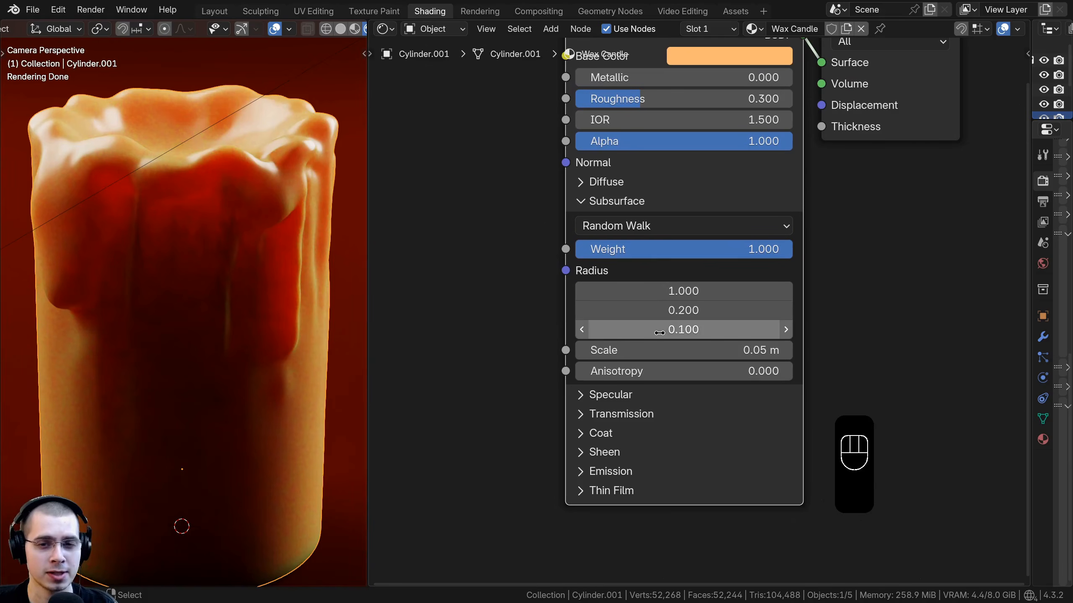
pyautogui.click(618, 227)
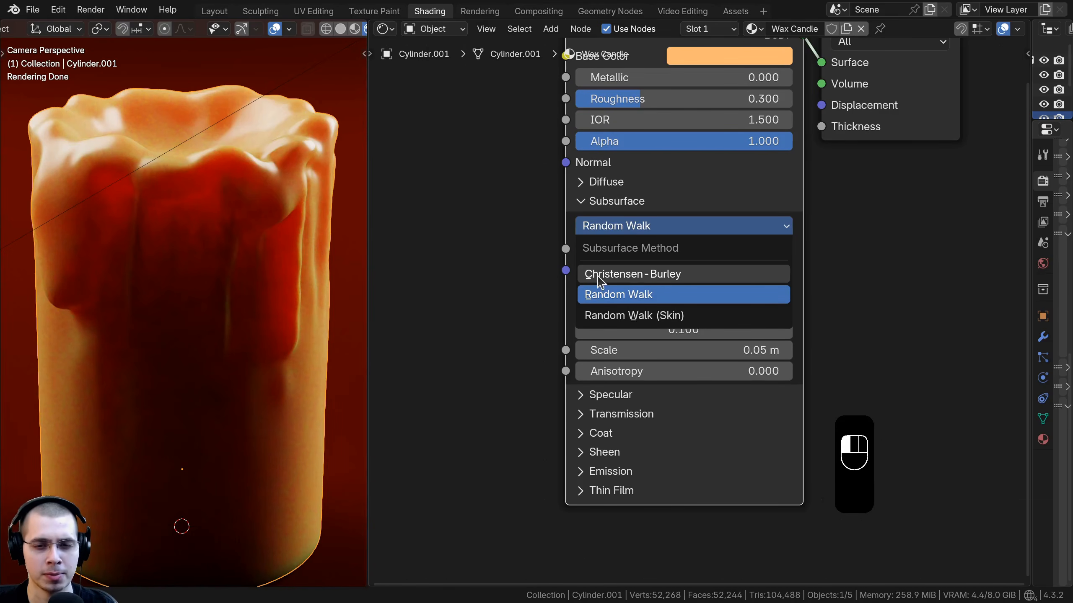
pyautogui.click(655, 276)
# Step: Inspect the wax subsurface appearance on the candle in the rendered camera view
pyautogui.click(690, 227)
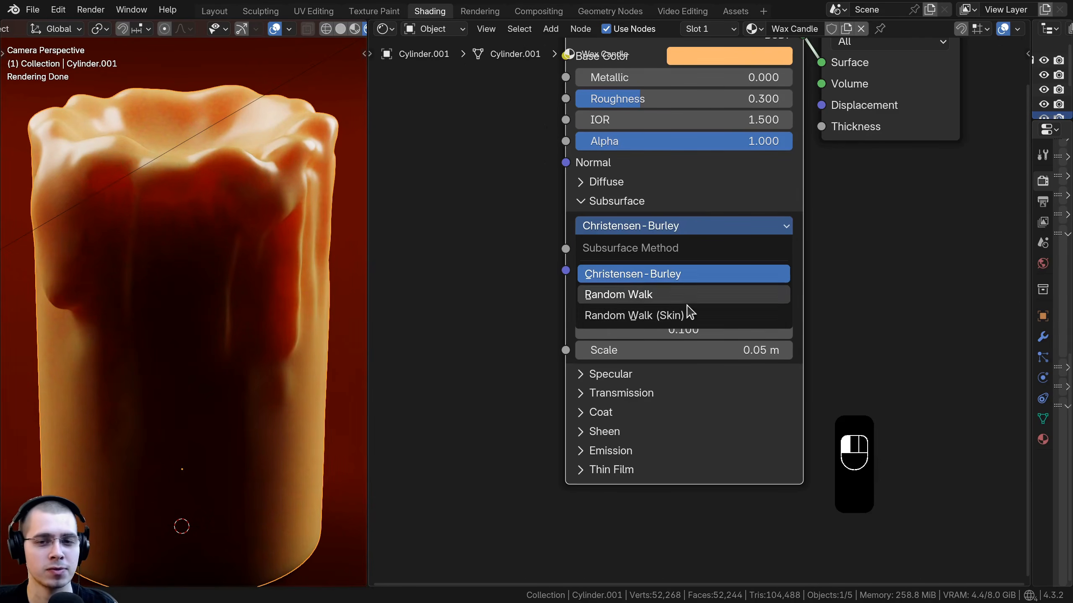
pyautogui.moveTo(255, 275); pyautogui.dragTo(248, 279, button='middle')
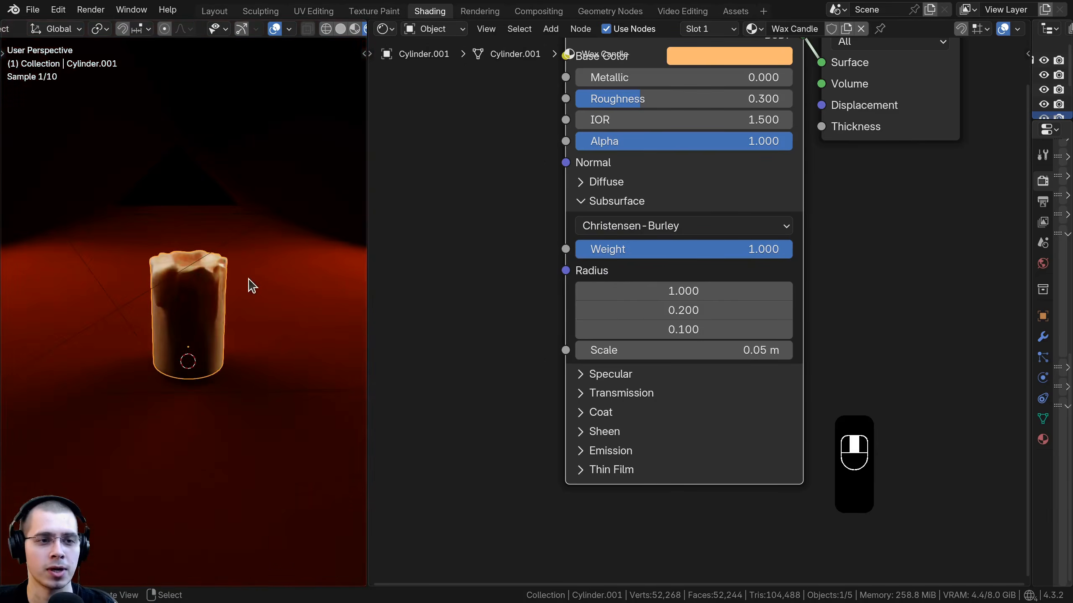
pyautogui.moveTo(597, 361); pyautogui.dragTo(608, 329, button='middle')
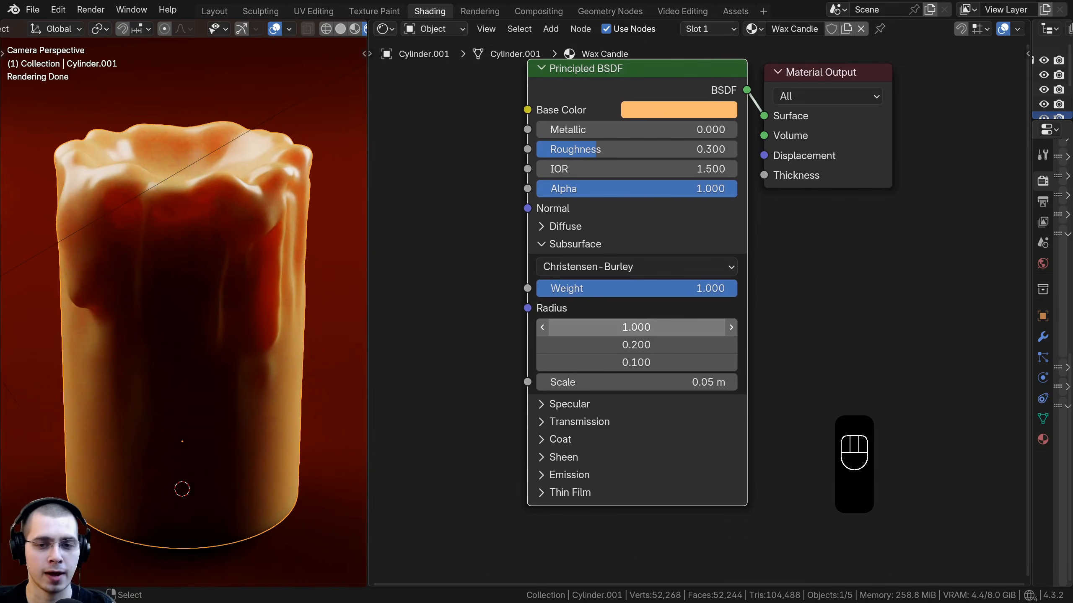
pyautogui.moveTo(608, 329)
pyautogui.mouseDown()
pyautogui.moveTo(718, 345)
pyautogui.moveTo(608, 345)
pyautogui.moveTo(693, 363)
pyautogui.moveTo(608, 362)
pyautogui.moveTo(650, 327)
pyautogui.moveTo(608, 327)
pyautogui.mouseUp()
pyautogui.moveTo(555, 295); pyautogui.dragTo(564, 295, button='middle')
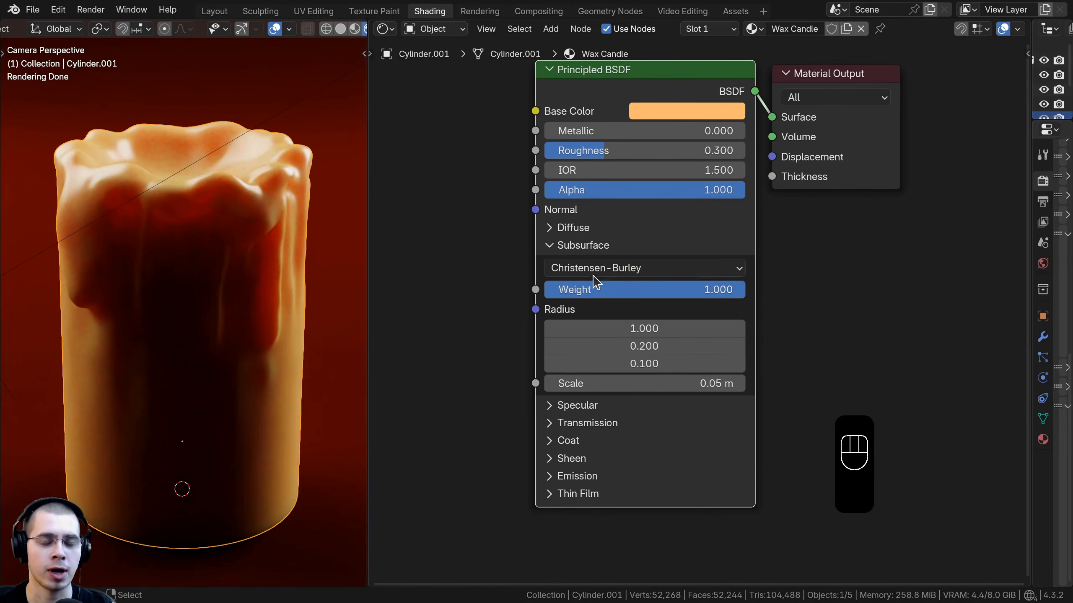
pyautogui.scroll(-1, 557, 258)
pyautogui.moveTo(502, 229); pyautogui.dragTo(546, 239, button='middle')
pyautogui.moveTo(549, 339); pyautogui.dragTo(583, 331, button='middle')
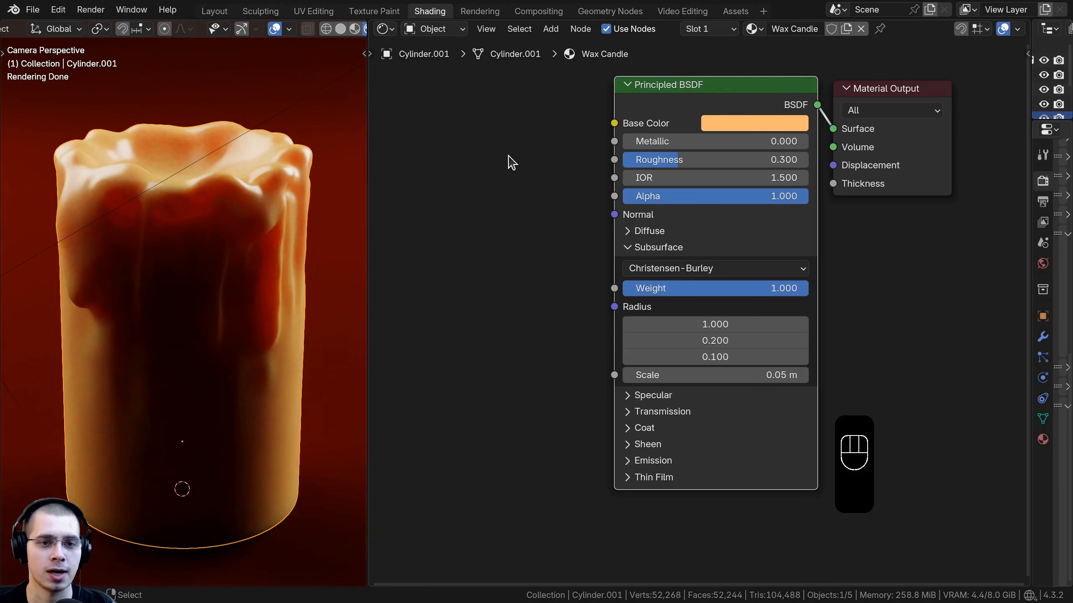
# Step: Try an RGB node driving the subsurface Radius, adjusting its color, then delete it
pyautogui.hotkey('shift', 'a')
pyautogui.click(482, 156)
pyautogui.write('rgb')
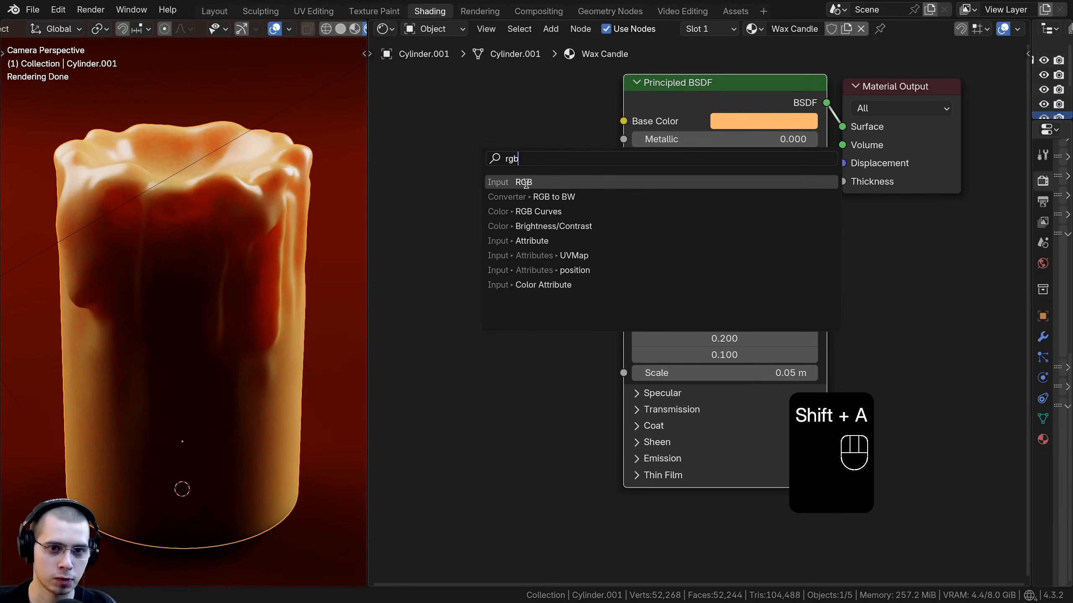
pyautogui.click(527, 183)
pyautogui.moveTo(532, 333); pyautogui.dragTo(623, 304)
pyautogui.moveTo(457, 431); pyautogui.dragTo(435, 419)
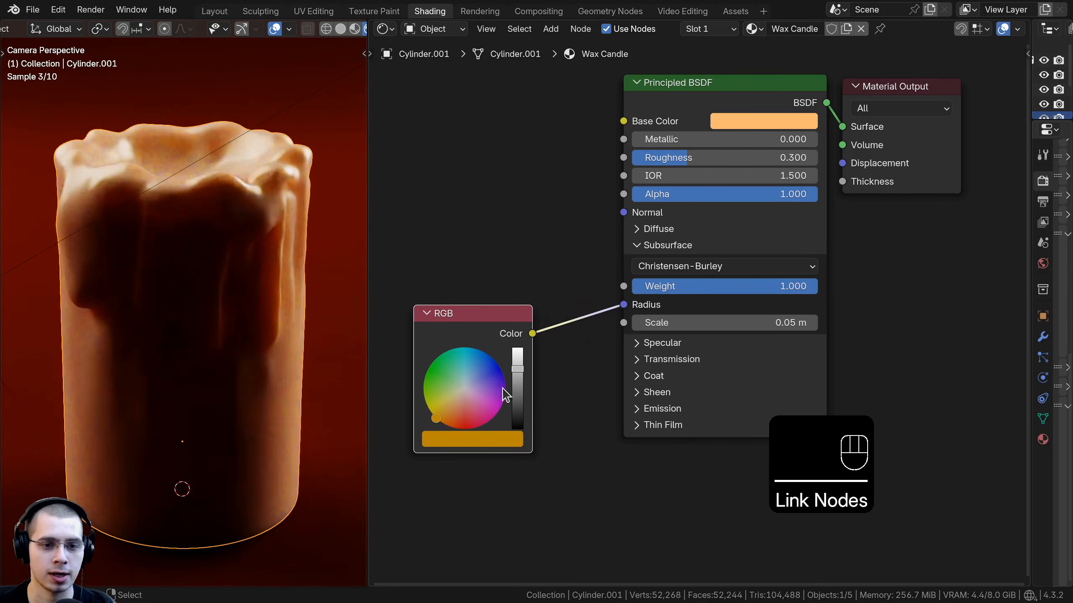
pyautogui.moveTo(517, 369); pyautogui.dragTo(517, 360)
pyautogui.moveTo(436, 419); pyautogui.dragTo(451, 415)
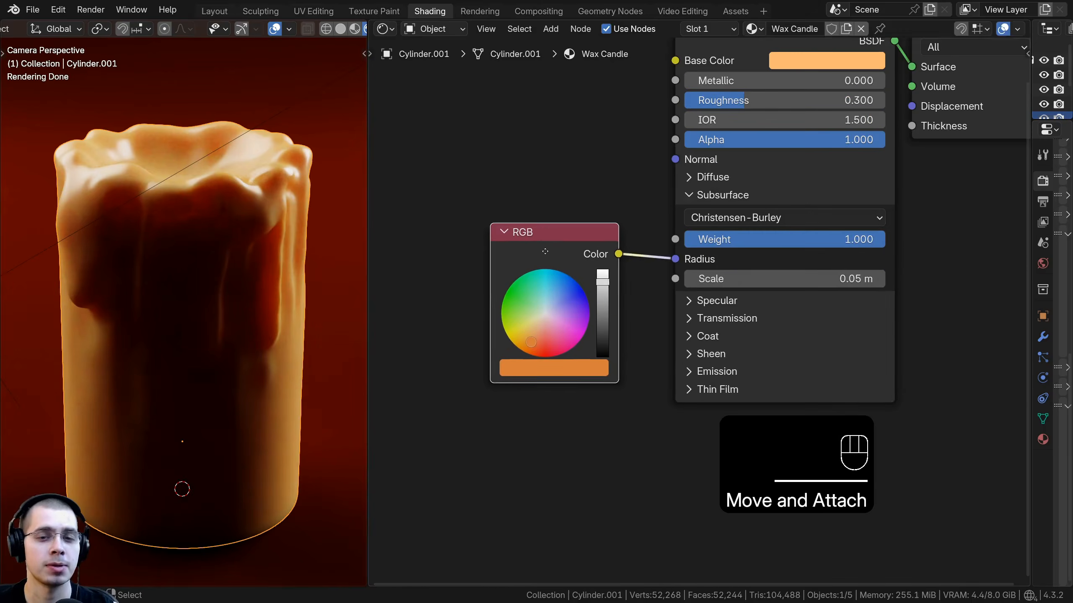
pyautogui.moveTo(543, 250); pyautogui.dragTo(560, 252)
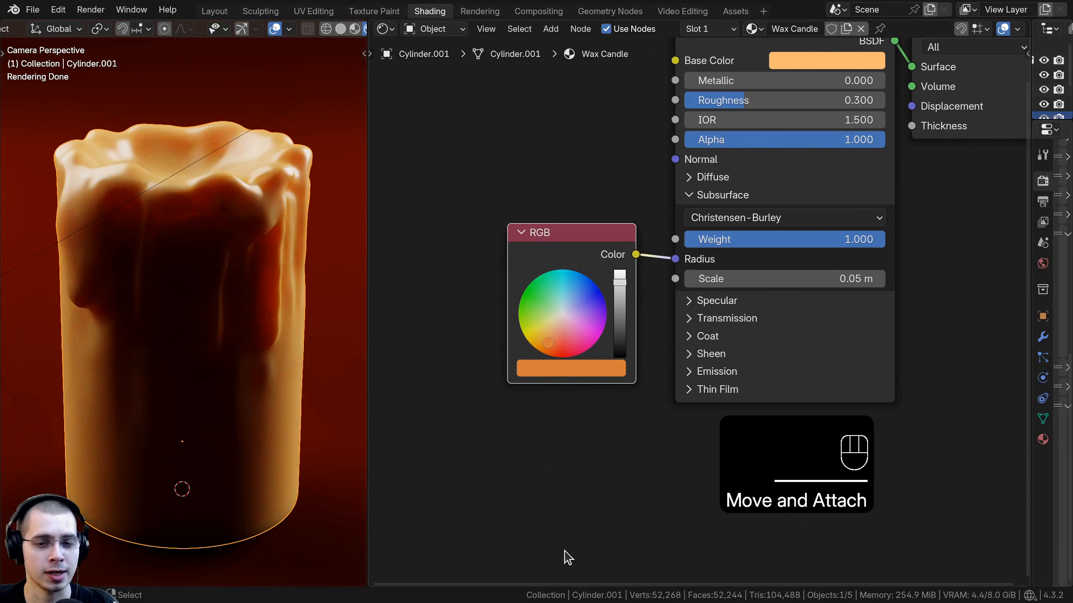
pyautogui.moveTo(557, 428); pyautogui.dragTo(555, 421, button='middle')
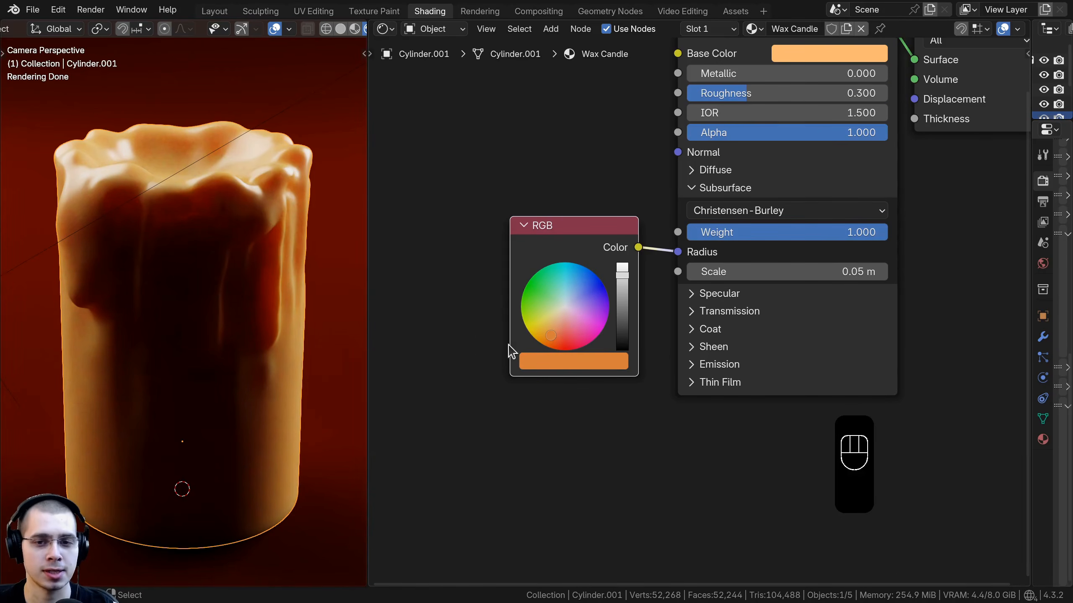
pyautogui.click(548, 253)
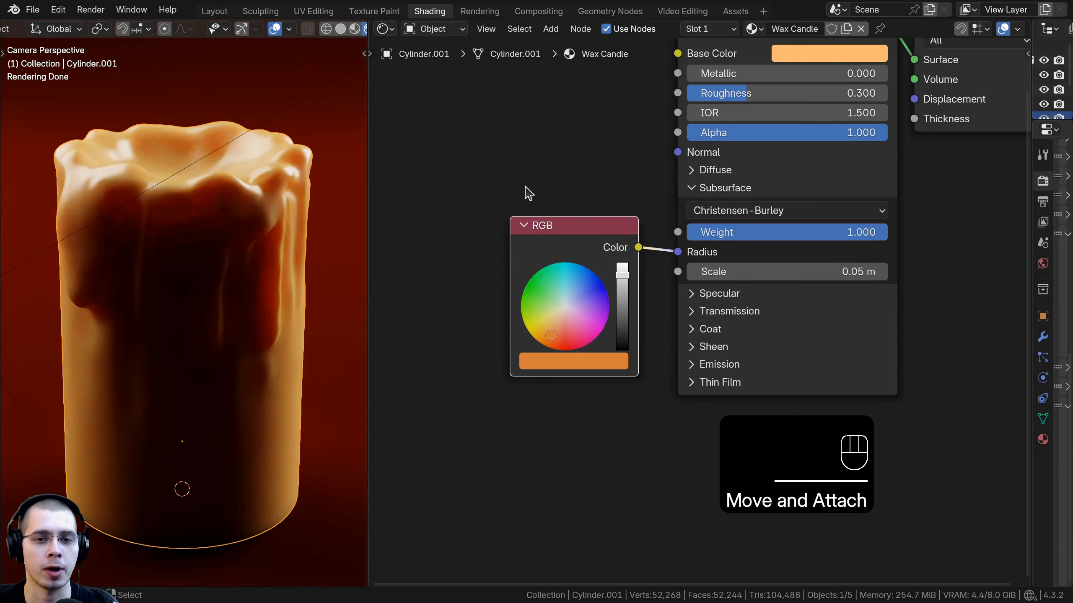
pyautogui.press('x')
# Step: Add a Mix Color node and connect its Result to the subsurface Radius input
pyautogui.hotkey('shift', 'a')
pyautogui.click(524, 176)
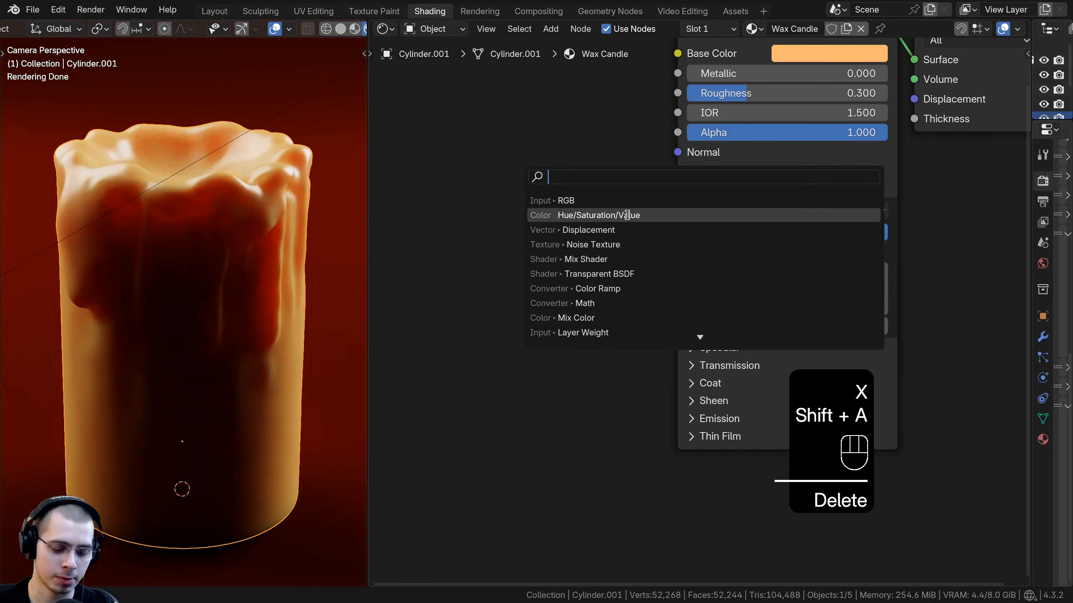
pyautogui.write('ix')
pyautogui.press('BackSpace')
pyautogui.press('BackSpace')
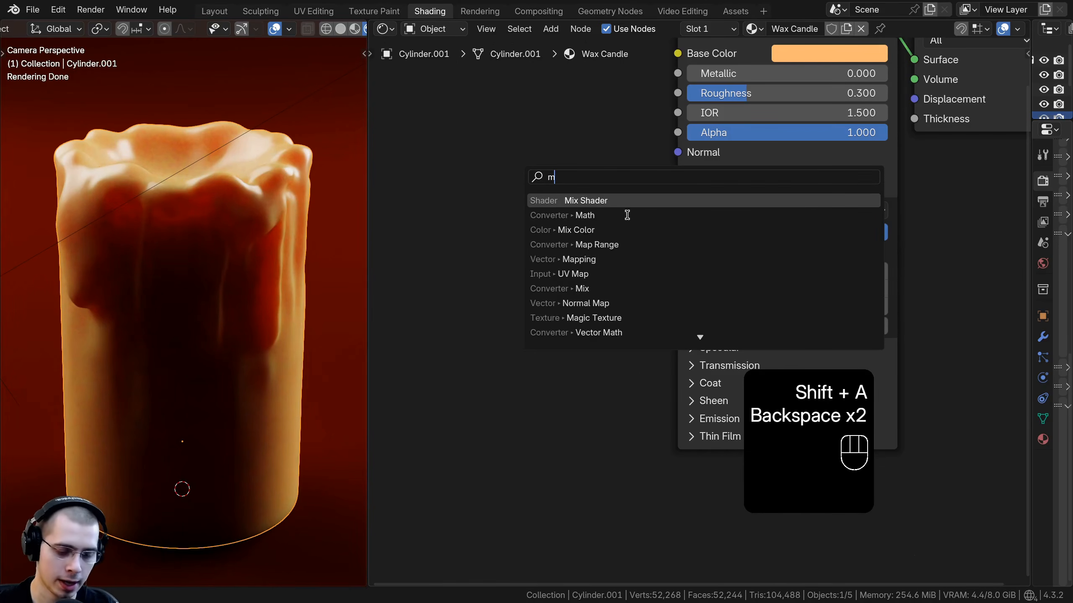
pyautogui.write('mix')
pyautogui.click(628, 215)
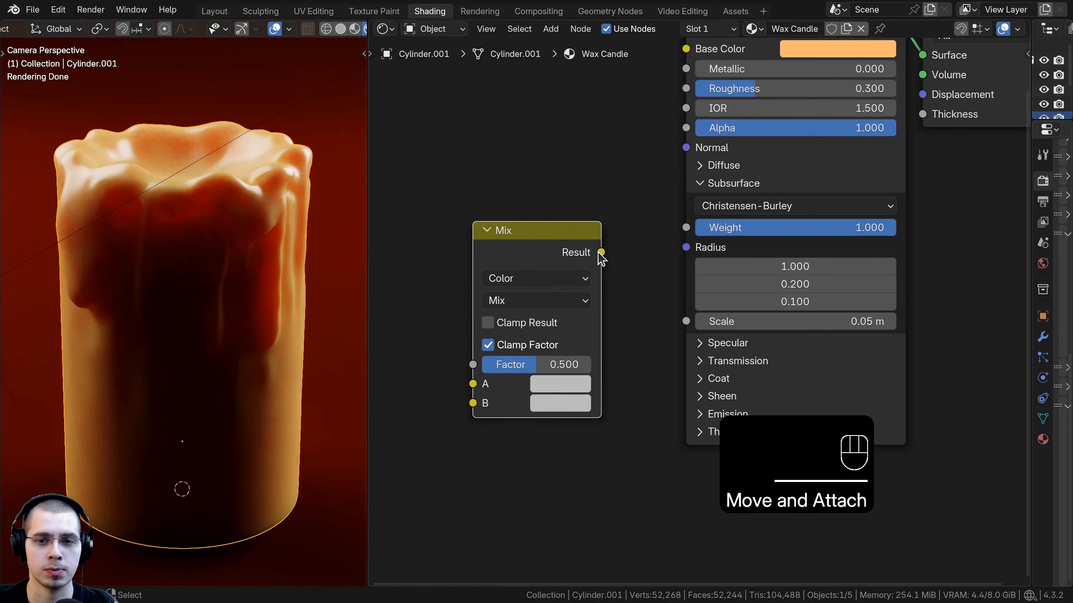
pyautogui.click(600, 254)
pyautogui.moveTo(601, 253); pyautogui.dragTo(686, 248)
pyautogui.moveTo(552, 430); pyautogui.dragTo(579, 391, button='middle')
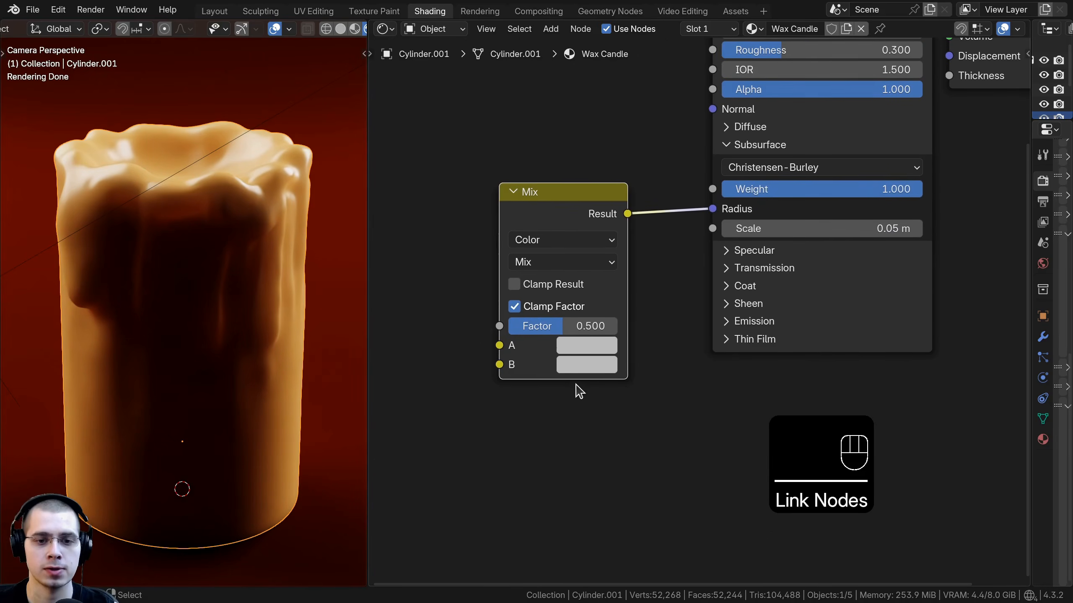
# Step: Set the Mix node's Factor to 1.000 and its A color to black
pyautogui.moveTo(544, 328); pyautogui.dragTo(617, 332)
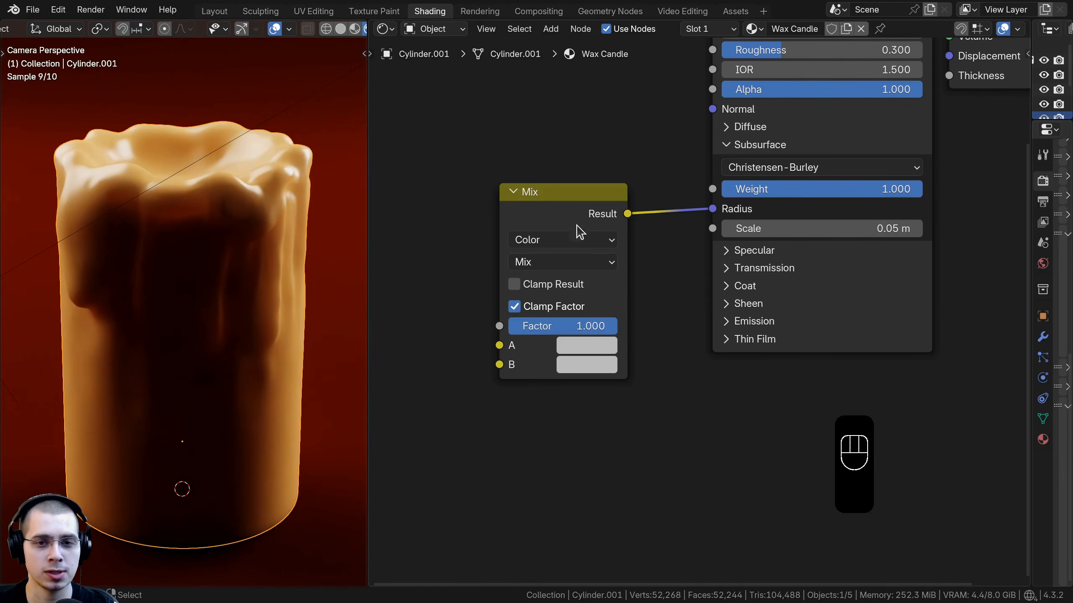
pyautogui.press('g')
pyautogui.click(616, 338)
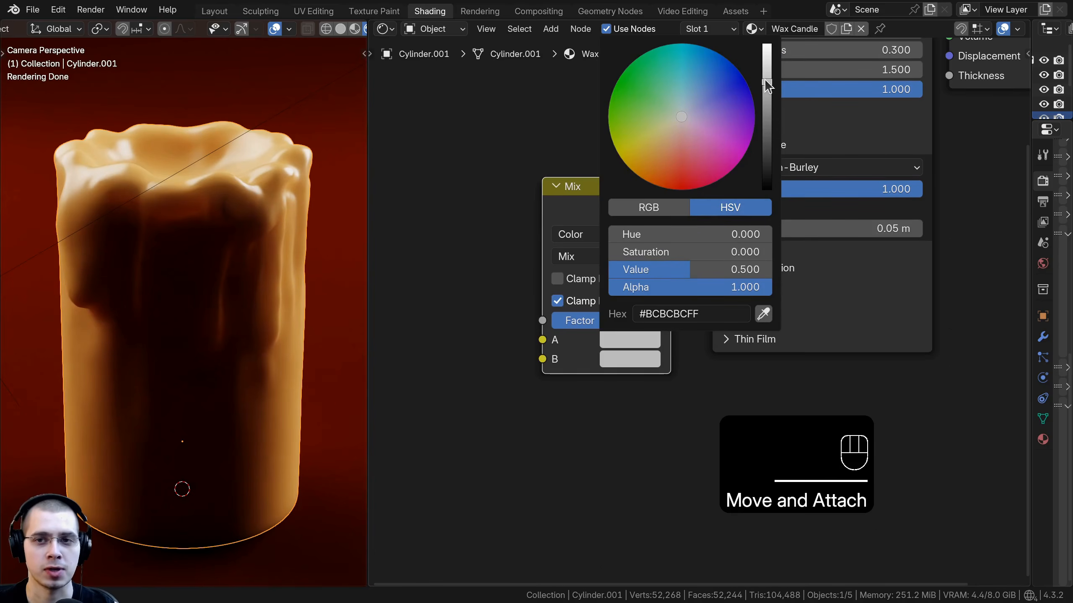
pyautogui.scroll(2, 765, 175)
pyautogui.moveTo(765, 175); pyautogui.dragTo(765, 191)
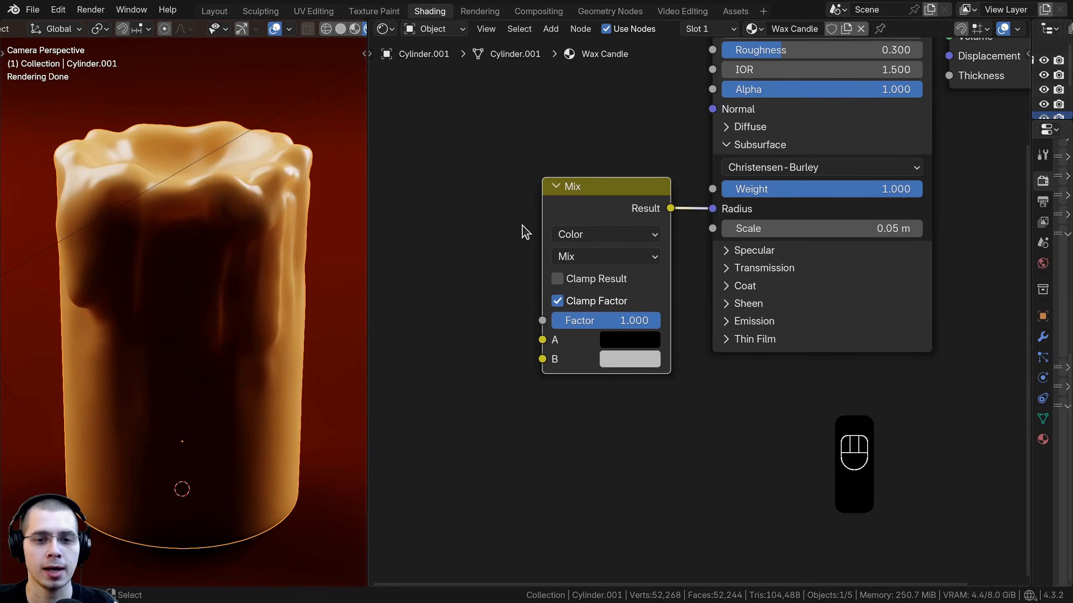
# Step: Preview the Mix node output and set its B color to the wax orange, then preview the Principled BSDF again
pyautogui.keyDown('ctrl'); pyautogui.keyDown('shift'); pyautogui.click(598, 233); pyautogui.keyUp('shift'); pyautogui.keyUp('ctrl')
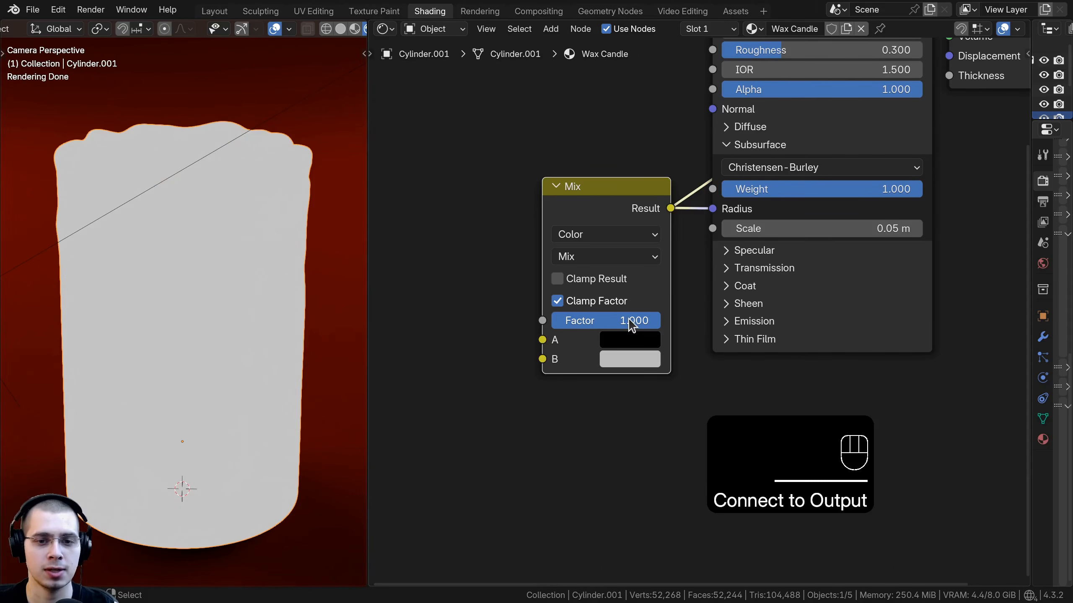
pyautogui.moveTo(632, 325); pyautogui.dragTo(658, 326)
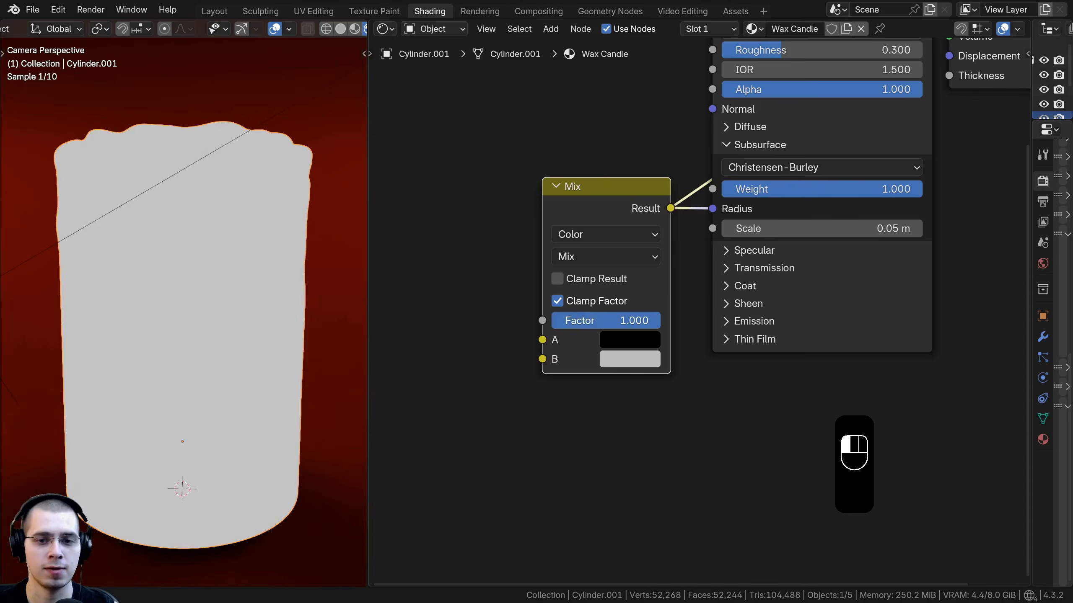
pyautogui.click(632, 361)
pyautogui.moveTo(767, 102); pyautogui.dragTo(767, 63)
pyautogui.moveTo(693, 160)
pyautogui.mouseDown()
pyautogui.moveTo(677, 192)
pyautogui.moveTo(633, 157)
pyautogui.moveTo(668, 161)
pyautogui.moveTo(667, 177)
pyautogui.mouseUp()
pyautogui.scroll(-1, 667, 270)
pyautogui.moveTo(640, 229); pyautogui.dragTo(615, 263, button='middle')
pyautogui.click(613, 261)
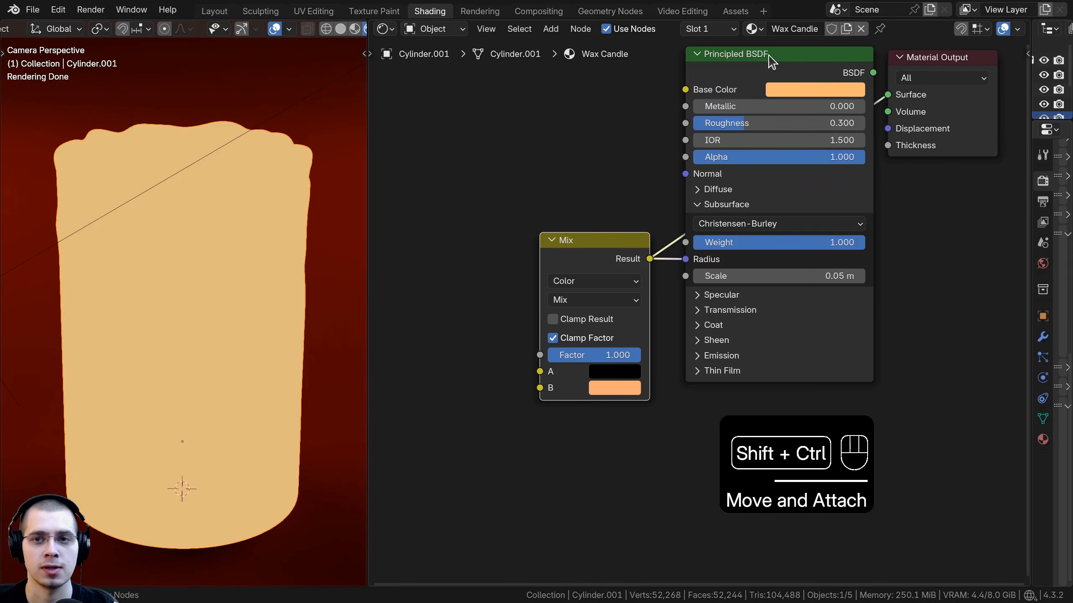
pyautogui.keyDown('ctrl'); pyautogui.keyDown('shift'); pyautogui.click(770, 68); pyautogui.keyUp('shift'); pyautogui.keyUp('ctrl')
pyautogui.scroll(2, 628, 350)
pyautogui.moveTo(610, 285); pyautogui.dragTo(617, 268)
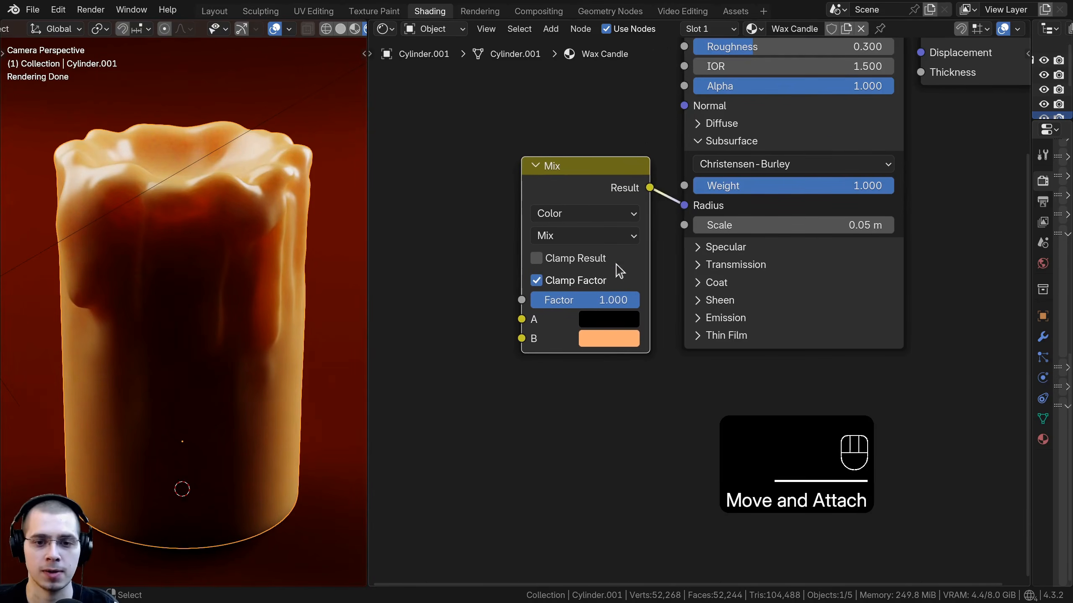
# Step: Paste the copied color into the Mix node's B input, hex FFB293
pyautogui.click(605, 339)
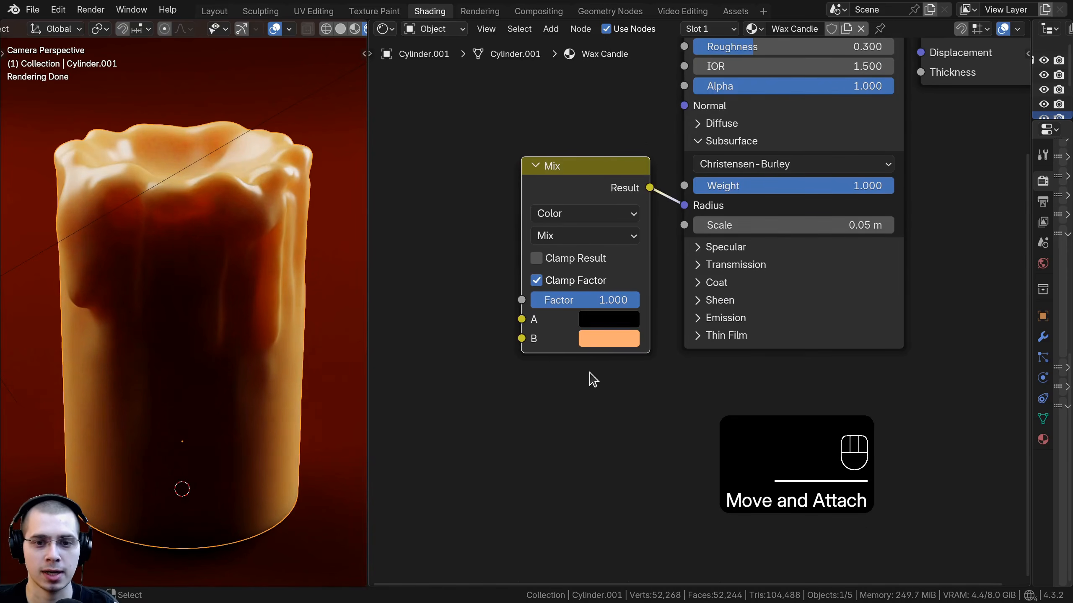
pyautogui.click(609, 338)
pyautogui.scroll(1, 587, 296)
pyautogui.hotkey('ctrl', 'v')
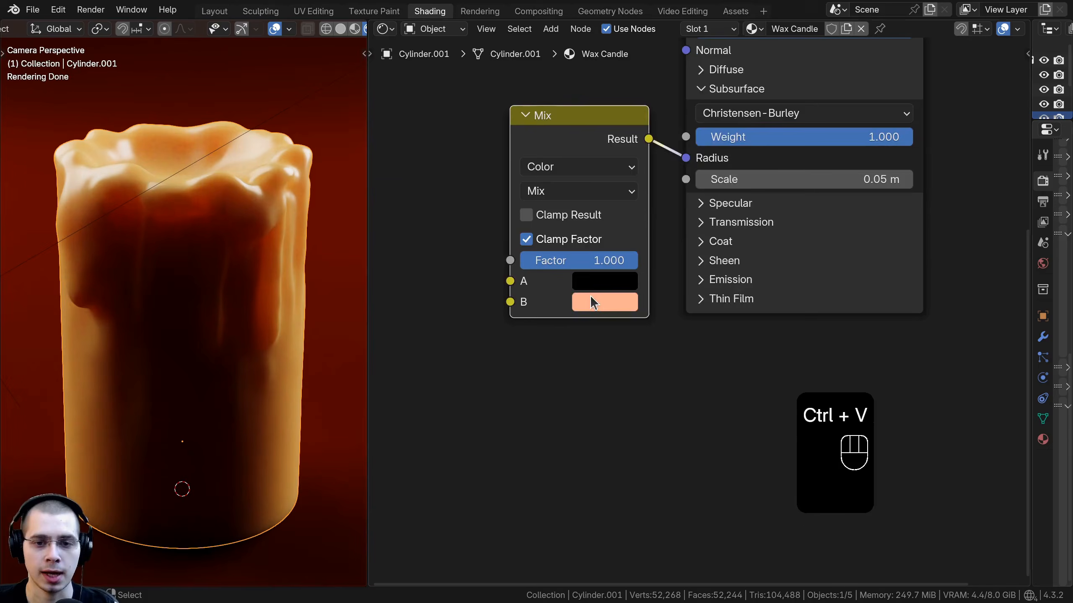
pyautogui.click(591, 301)
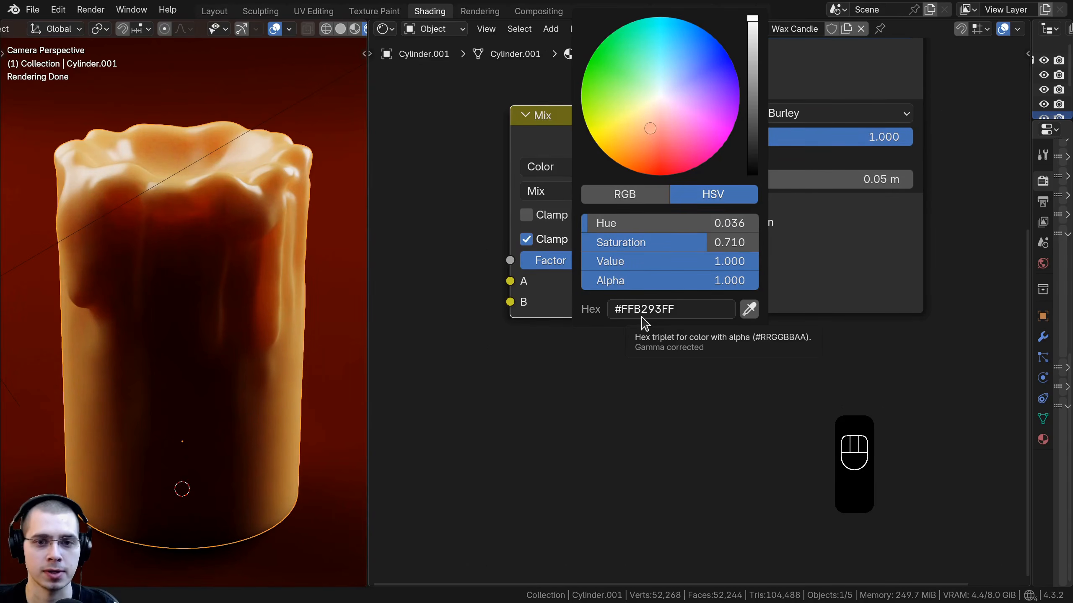
# Step: Set the subsurface Scale to 0.3 m
pyautogui.keyDown('shift'); pyautogui.moveTo(752, 271); pyautogui.dragTo(894, 270); pyautogui.keyUp('shift')
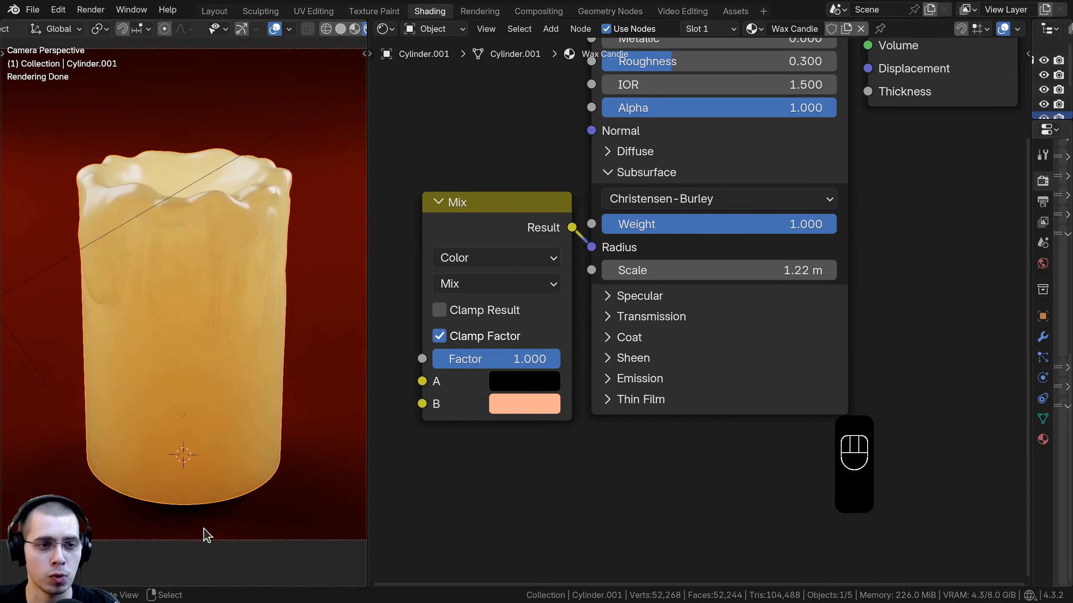
pyautogui.scroll(-3, 182, 381)
pyautogui.scroll(2, 211, 288)
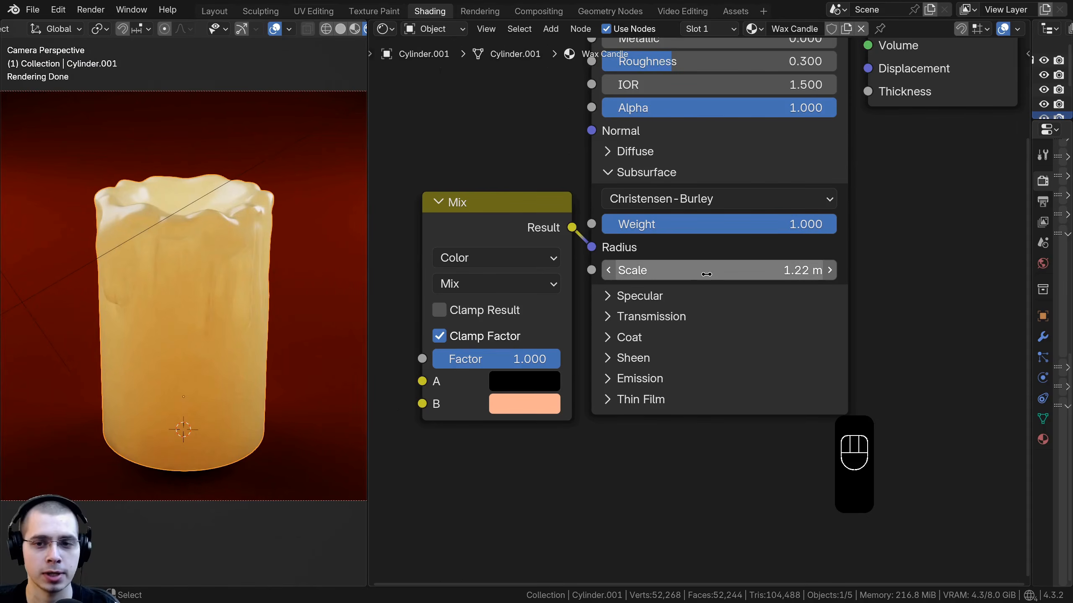
pyautogui.moveTo(707, 271); pyautogui.dragTo(707, 271)
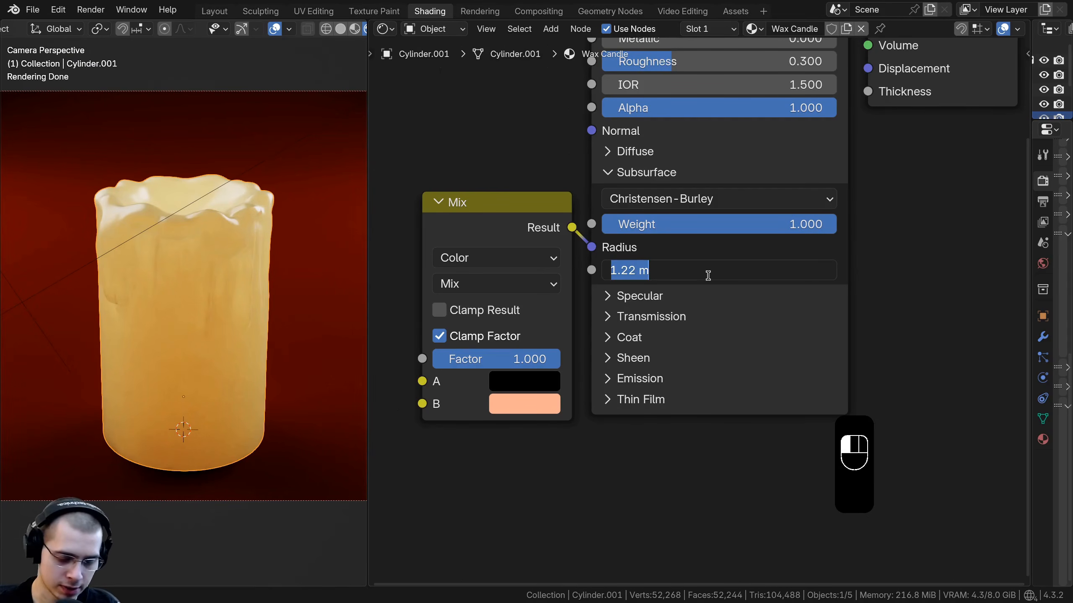
pyautogui.write('.3')
pyautogui.press('Return')
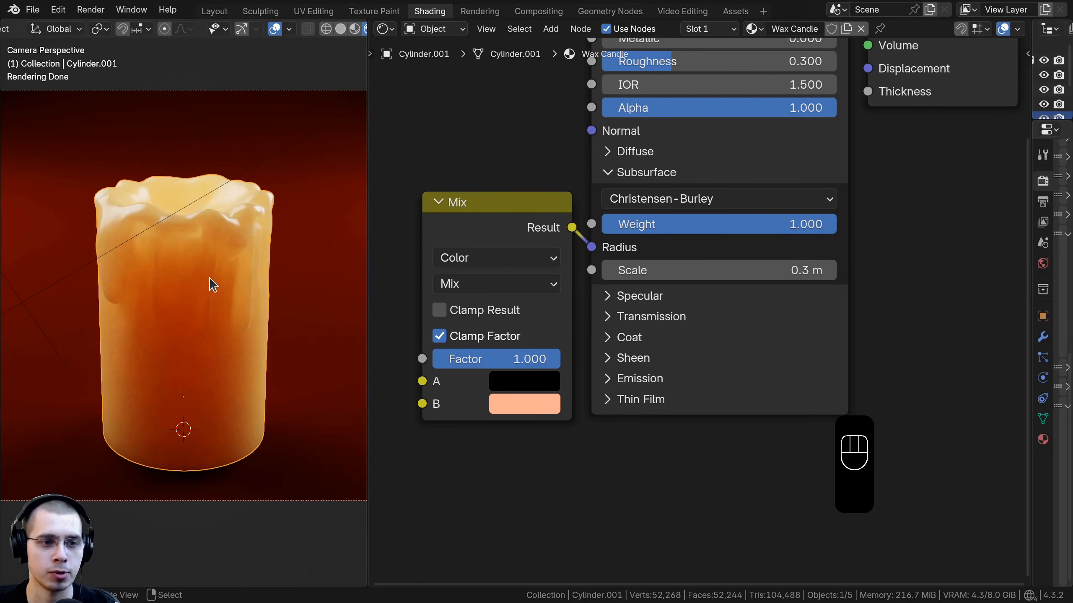
# Step: Add a Noise Texture node to the wax material
pyautogui.scroll(2, 215, 291)
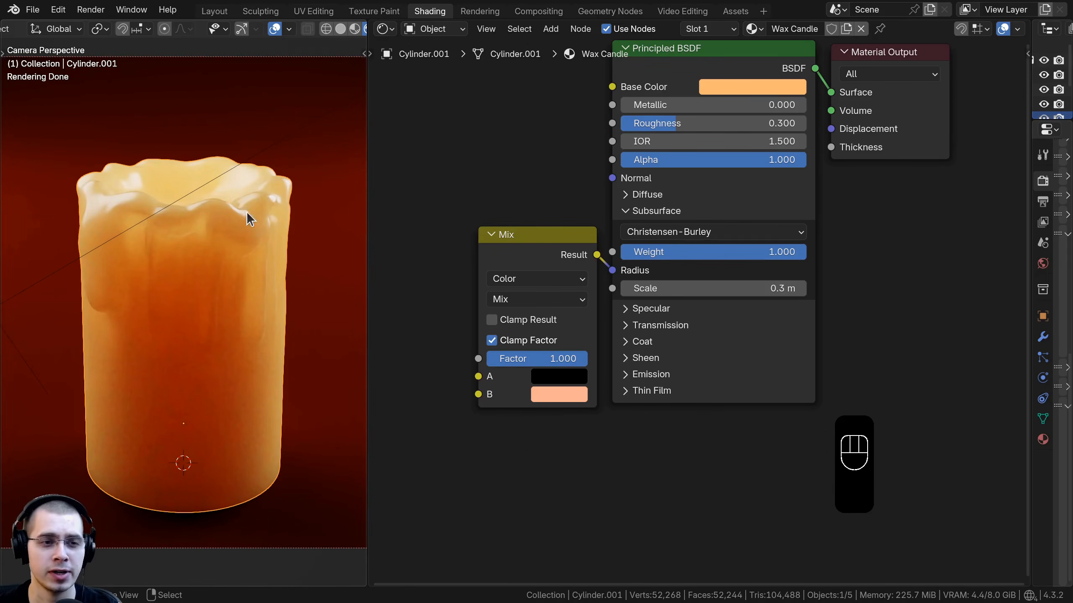
pyautogui.scroll(-2, 625, 180)
pyautogui.moveTo(569, 172); pyautogui.dragTo(601, 196, button='middle')
pyautogui.hotkey('shift', 'a')
pyautogui.click(561, 160)
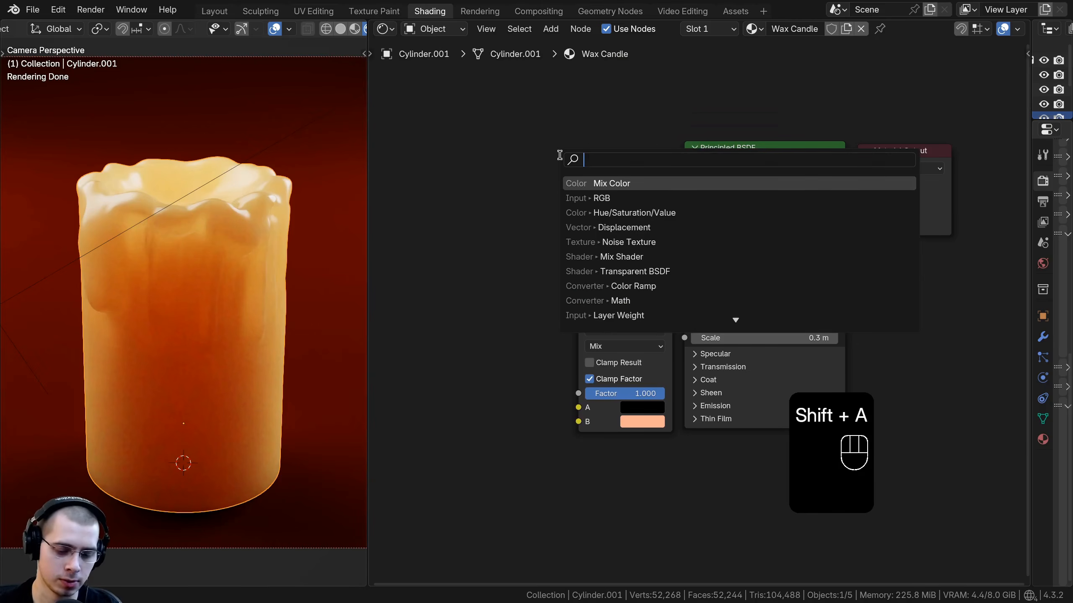
pyautogui.write('noise')
pyautogui.press('Return')
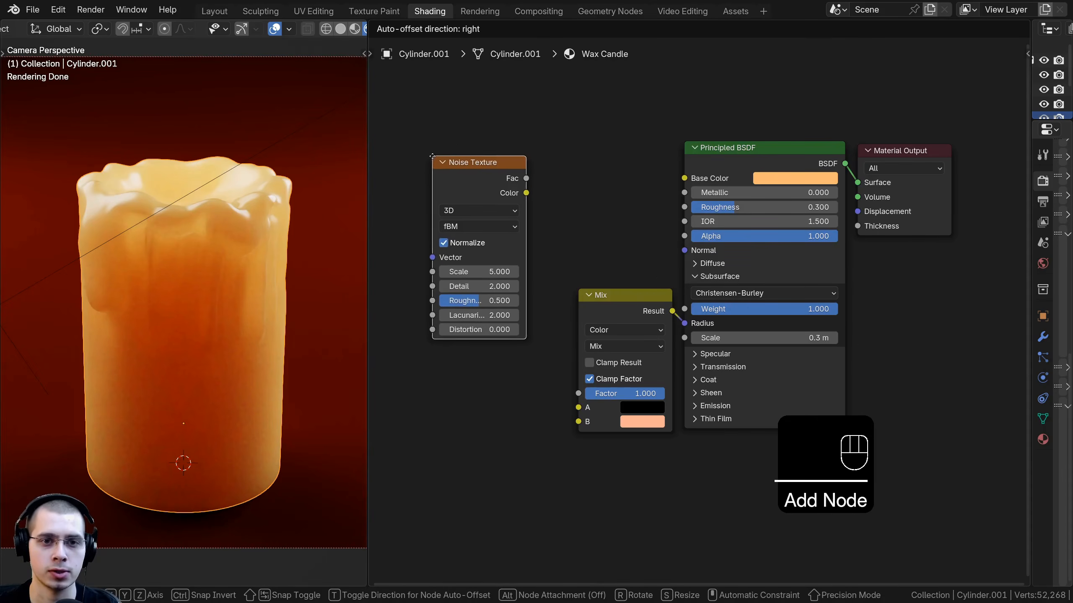
pyautogui.click(432, 156)
# Step: Add Texture Coordinate and Mapping nodes feeding the Noise Texture's Vector input
pyautogui.moveTo(496, 180); pyautogui.dragTo(633, 169, button='middle')
pyautogui.click(624, 166)
pyautogui.moveTo(620, 177)
pyautogui.mouseDown()
pyautogui.moveTo(610, 175)
pyautogui.moveTo(619, 161)
pyautogui.mouseUp()
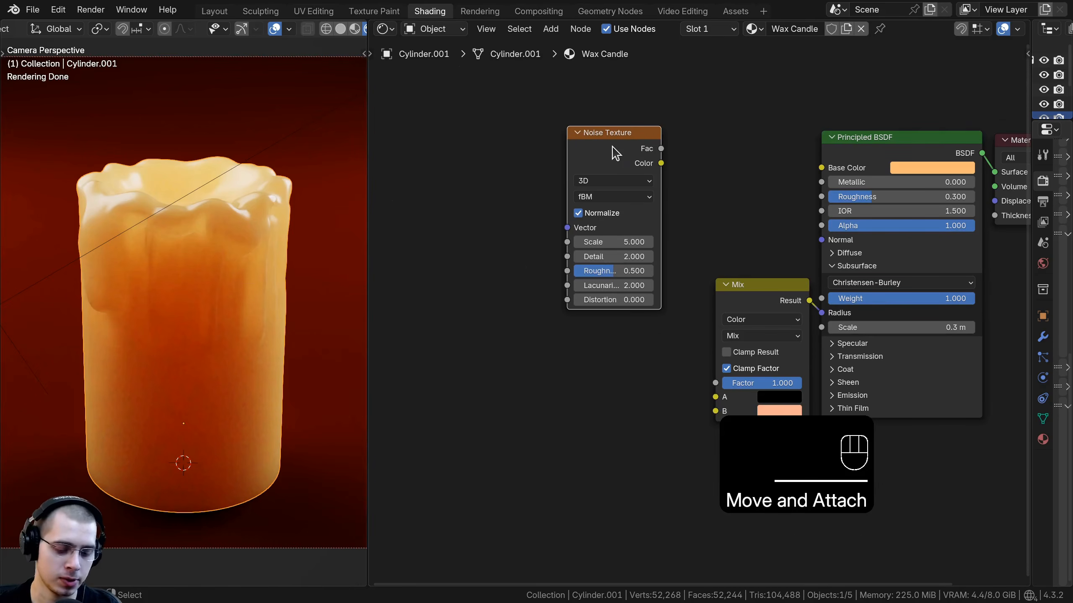
pyautogui.moveTo(615, 153); pyautogui.dragTo(682, 186, button='middle')
pyautogui.hotkey('ctrl', 't')
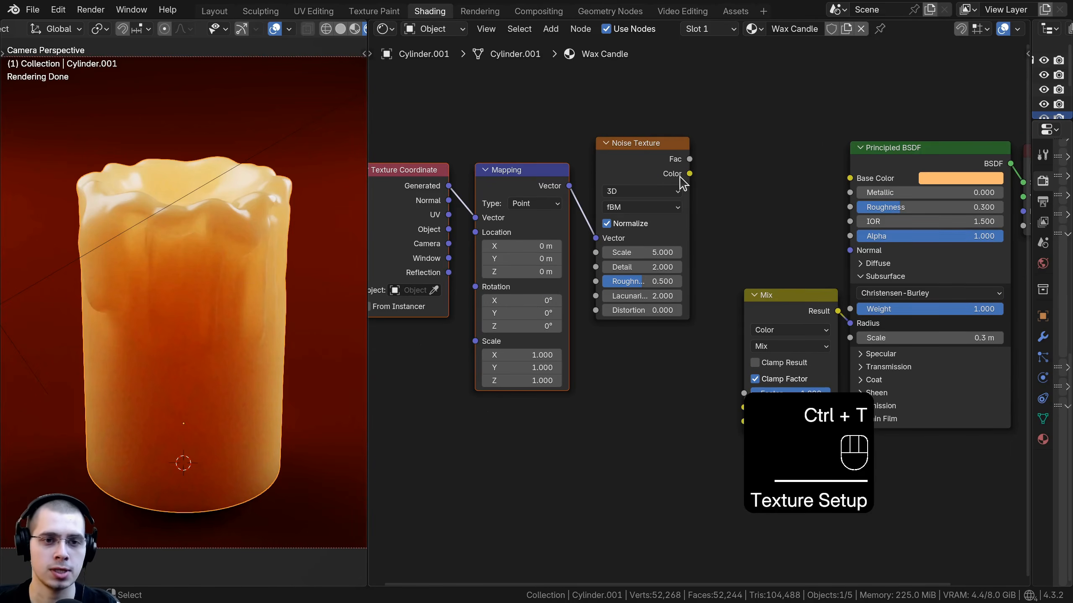
# Step: Connect the Texture Coordinate Object output to the Mapping Vector input
pyautogui.moveTo(495, 272); pyautogui.dragTo(524, 265, button='middle')
pyautogui.scroll(1, 431, 287)
pyautogui.moveTo(435, 270); pyautogui.dragTo(497, 233, button='middle')
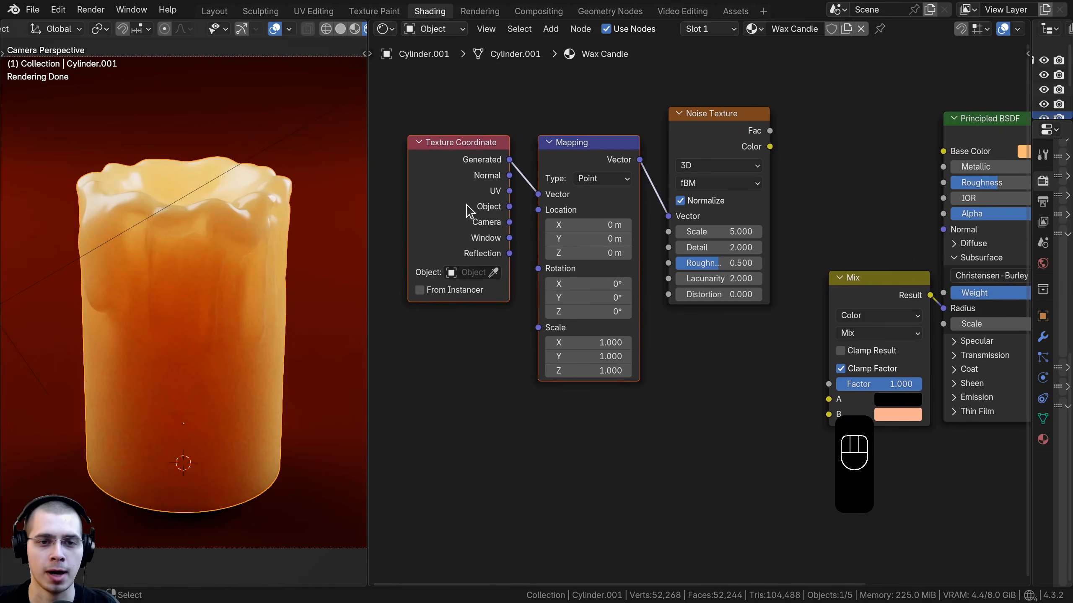
pyautogui.moveTo(506, 218); pyautogui.dragTo(539, 194)
pyautogui.moveTo(450, 203); pyautogui.dragTo(481, 204)
# Step: Move the Texture Coordinate and Mapping nodes further left of the Noise Texture
pyautogui.press('b')
pyautogui.moveTo(574, 114); pyautogui.dragTo(492, 196)
pyautogui.press('g')
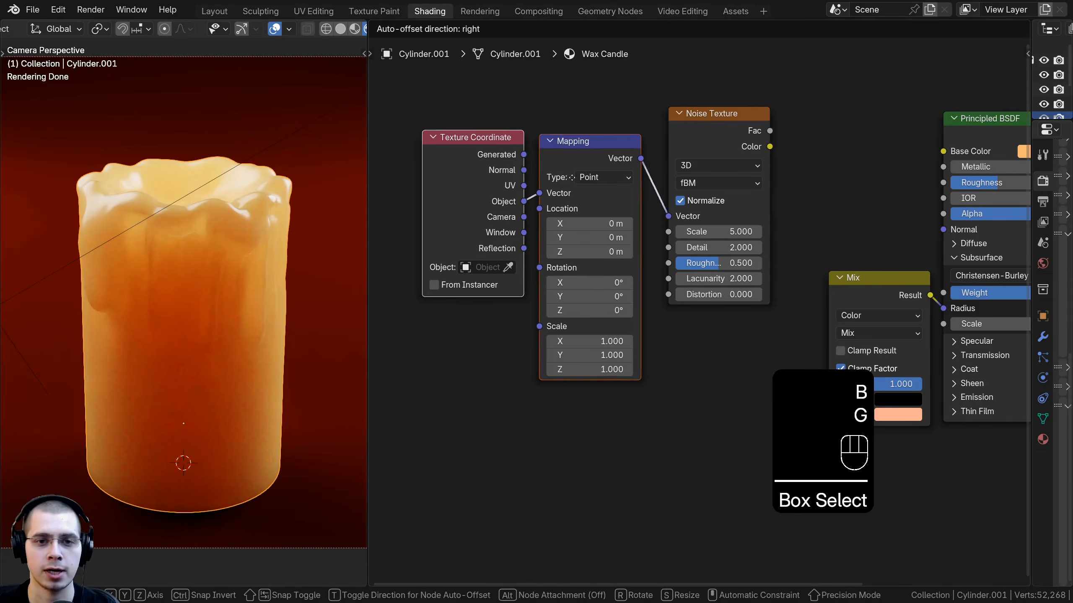
pyautogui.click(502, 180)
pyautogui.moveTo(505, 185); pyautogui.dragTo(385, 209, button='middle')
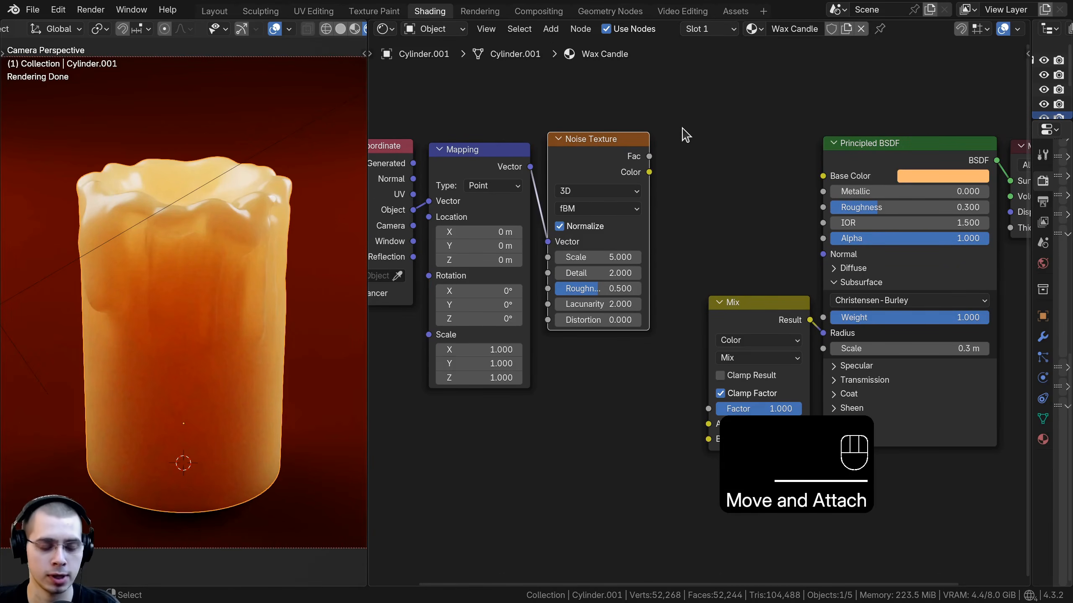
pyautogui.moveTo(685, 135); pyautogui.dragTo(643, 136, button='middle')
# Step: Preview the Noise Texture output and set its Scale to 7
pyautogui.keyDown('ctrl'); pyautogui.keyDown('shift'); pyautogui.click(585, 153); pyautogui.keyUp('shift'); pyautogui.keyUp('ctrl')
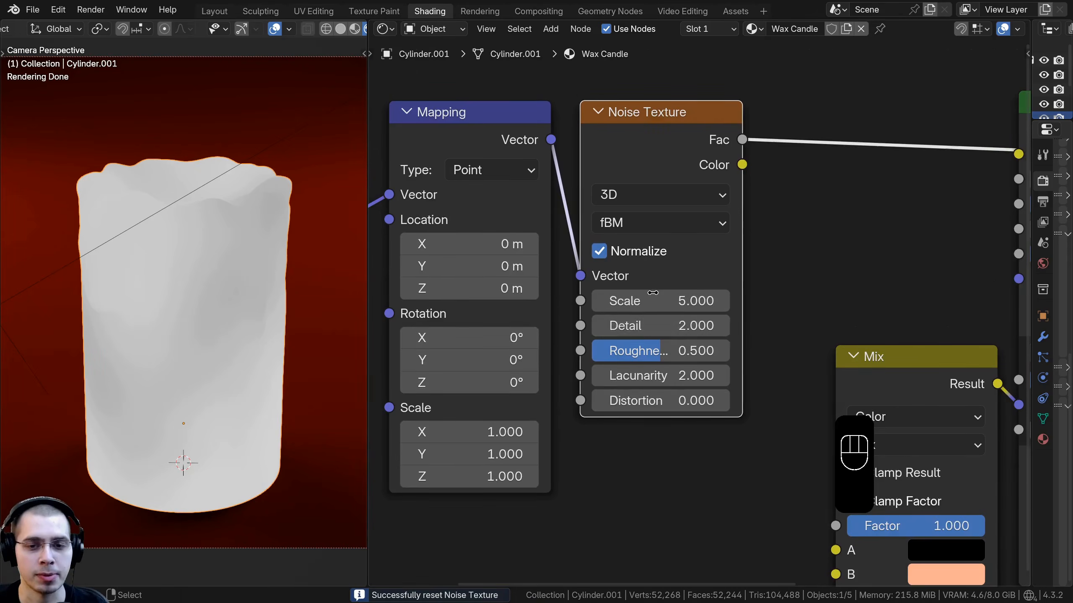
pyautogui.scroll(1, 675, 499)
pyautogui.click(655, 282)
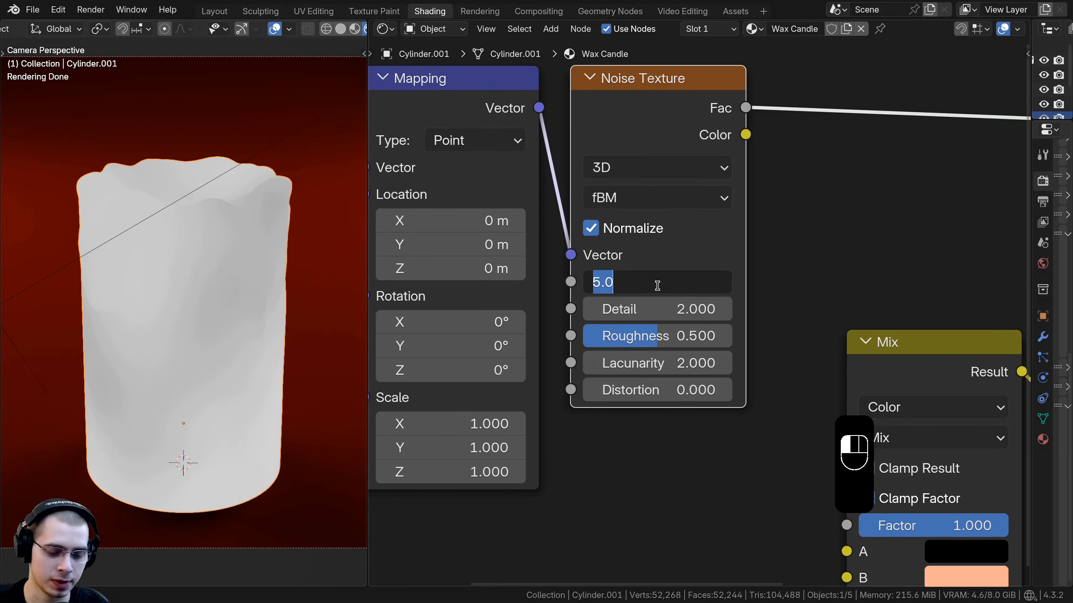
pyautogui.write('7')
pyautogui.press('Return')
# Step: Set the Noise Texture Detail to 10 and Roughness to 0.7
pyautogui.click(660, 307)
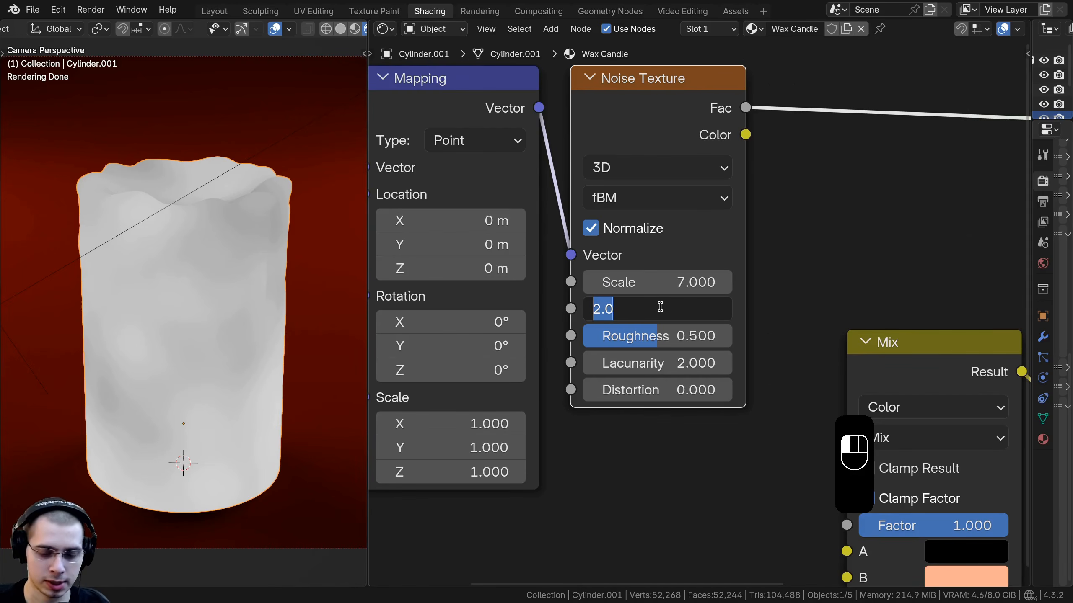
pyautogui.write('10')
pyautogui.press('Return')
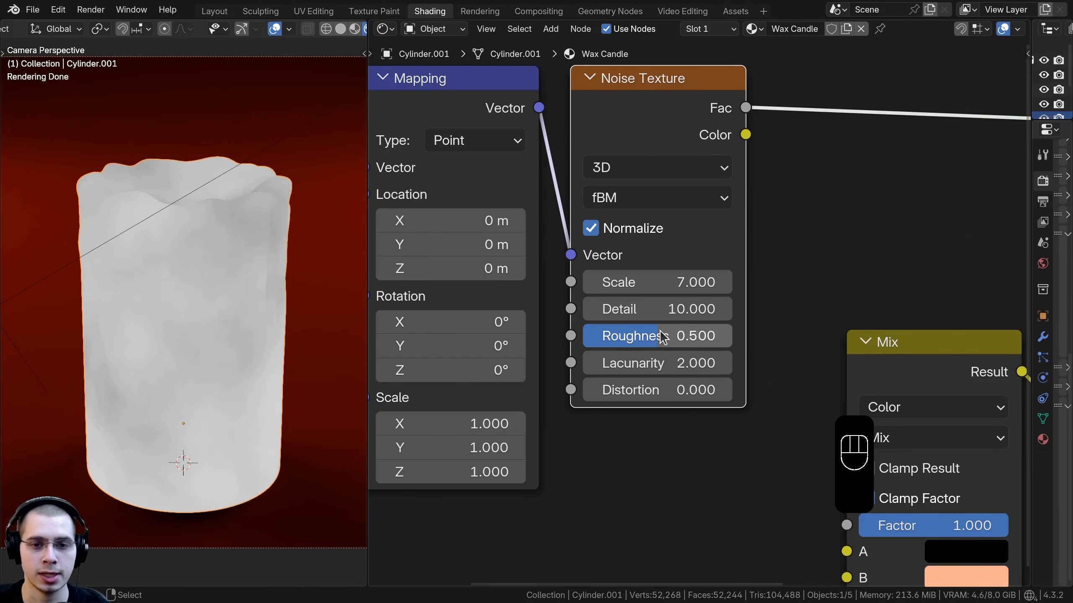
pyautogui.click(660, 333)
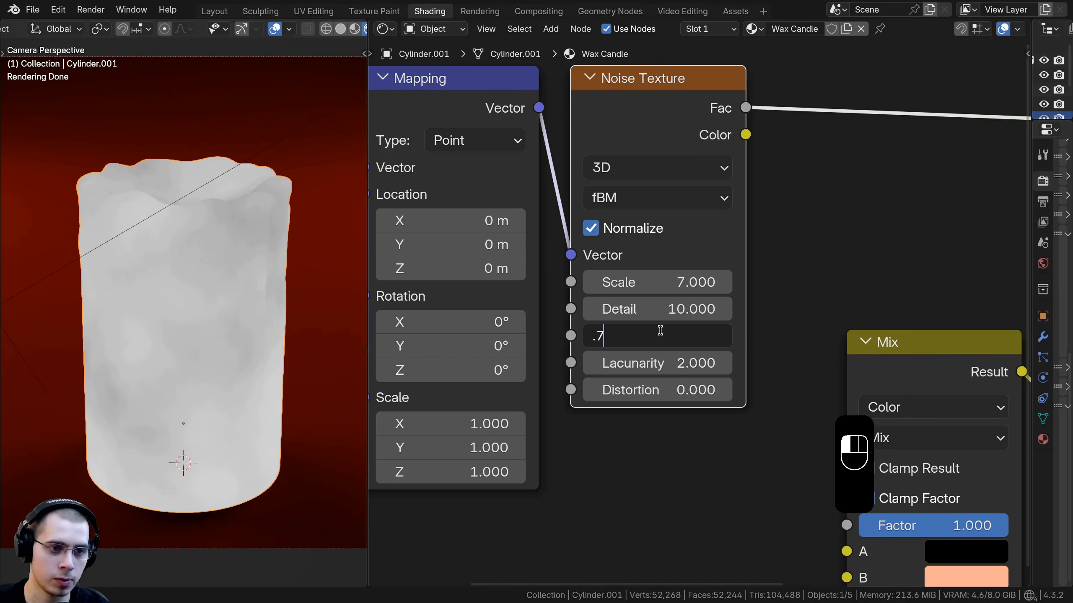
pyautogui.press('Return')
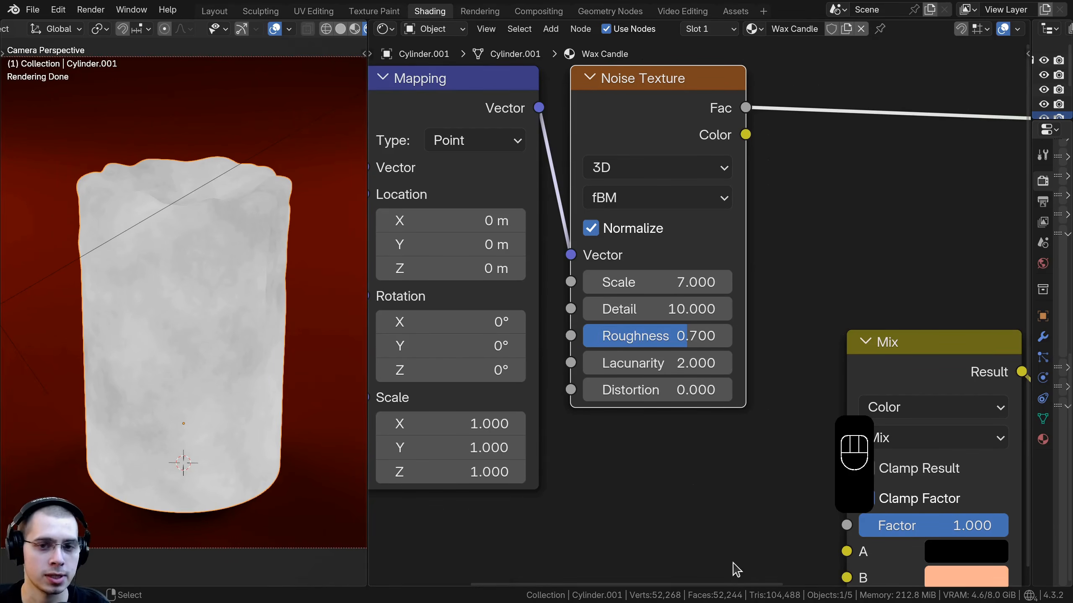
# Step: Insert a Bump node between the Noise Texture Fac and the Principled BSDF Normal, feeding its Height input
pyautogui.moveTo(703, 239); pyautogui.dragTo(573, 283, button='middle')
pyautogui.scroll(-2, 572, 282)
pyautogui.moveTo(586, 183); pyautogui.dragTo(860, 311)
pyautogui.moveTo(825, 313); pyautogui.dragTo(702, 307, button='middle')
pyautogui.keyDown('ctrl'); pyautogui.keyDown('shift'); pyautogui.click(834, 142); pyautogui.keyUp('shift'); pyautogui.keyUp('ctrl')
pyautogui.moveTo(594, 132); pyautogui.dragTo(600, 134, button='middle')
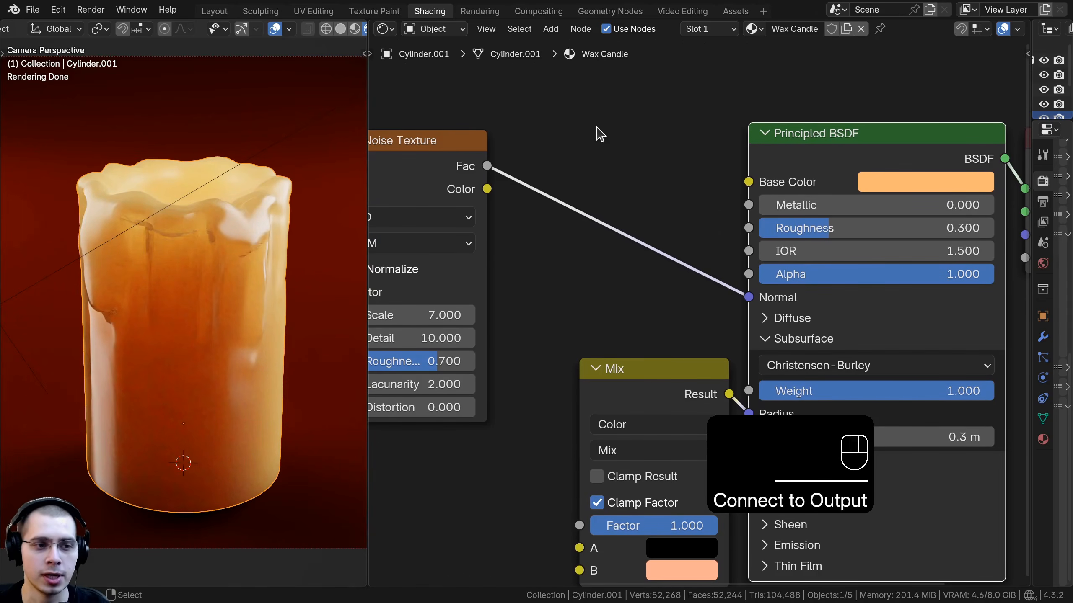
pyautogui.hotkey('shift', 'a')
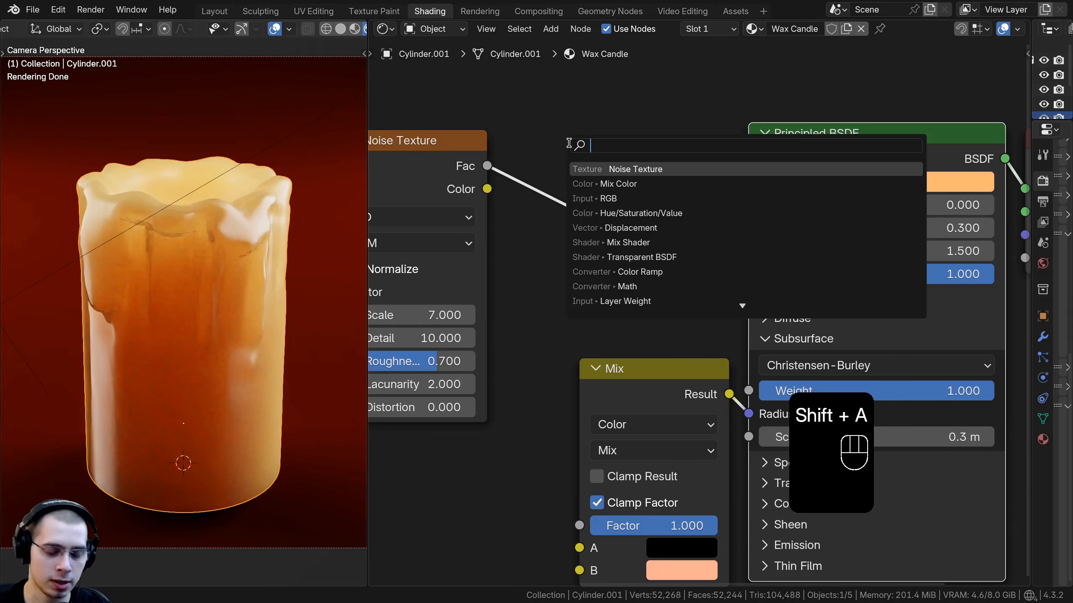
pyautogui.write('bm')
pyautogui.click(581, 169)
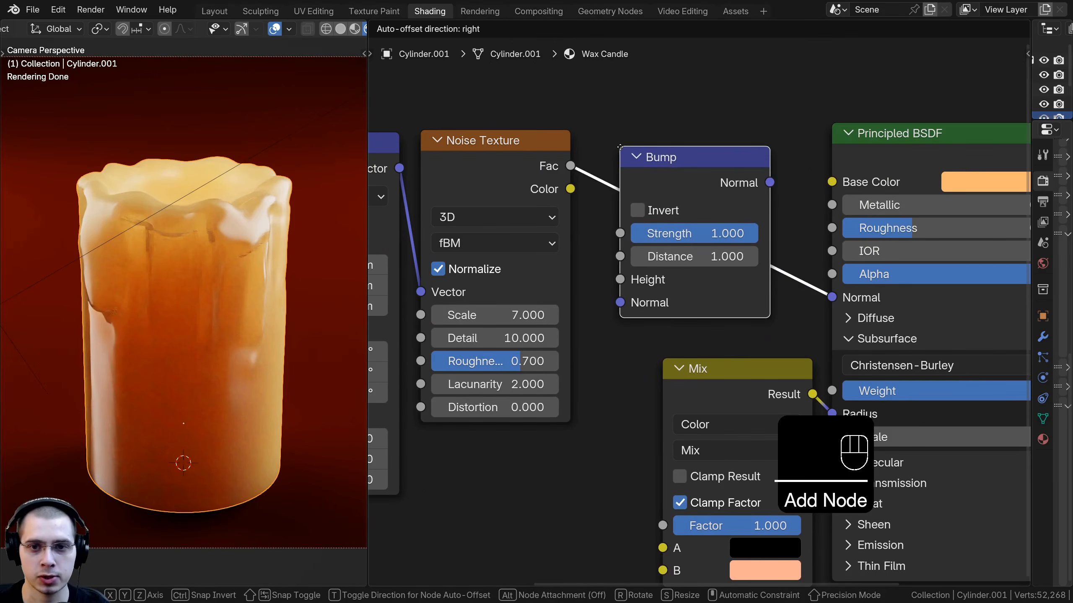
pyautogui.click(568, 152)
pyautogui.moveTo(620, 302); pyautogui.dragTo(620, 279)
pyautogui.moveTo(690, 158); pyautogui.dragTo(700, 165)
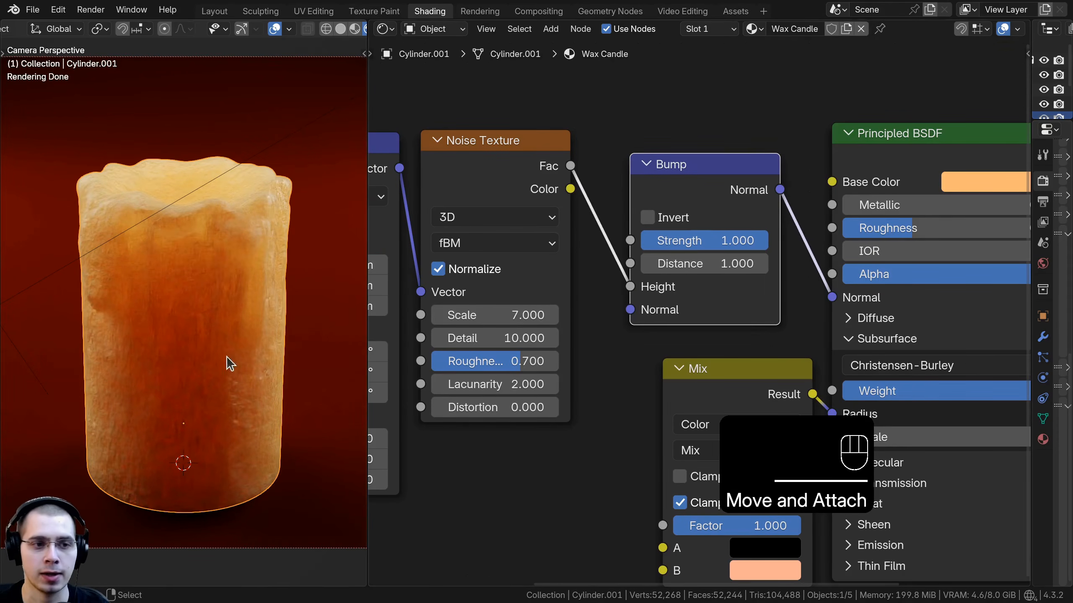
# Step: Set the Bump node's Strength to 0.05
pyautogui.scroll(4, 126, 245)
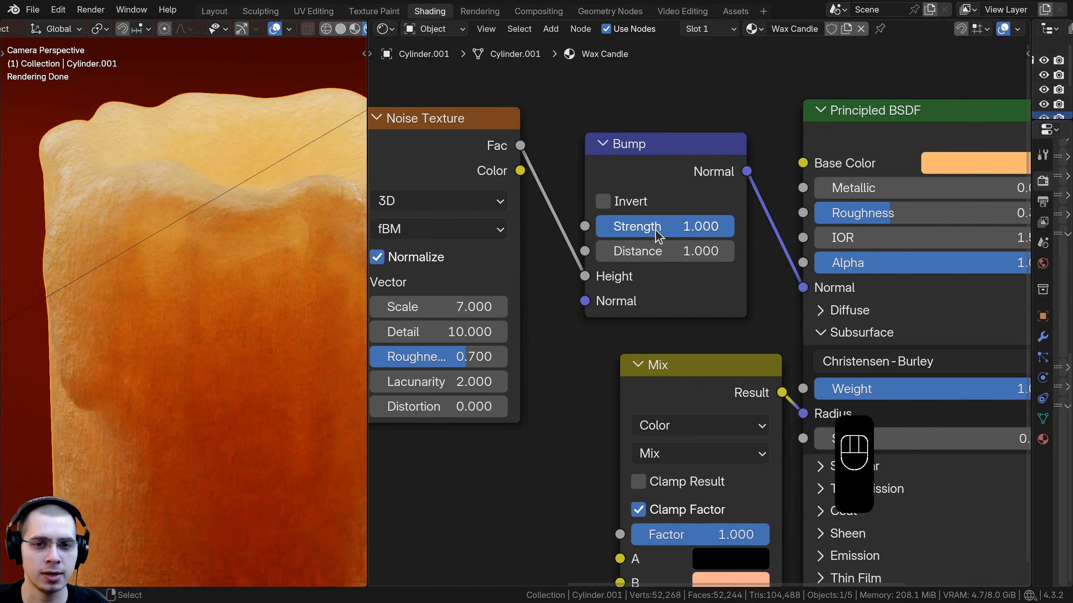
pyautogui.click(655, 228)
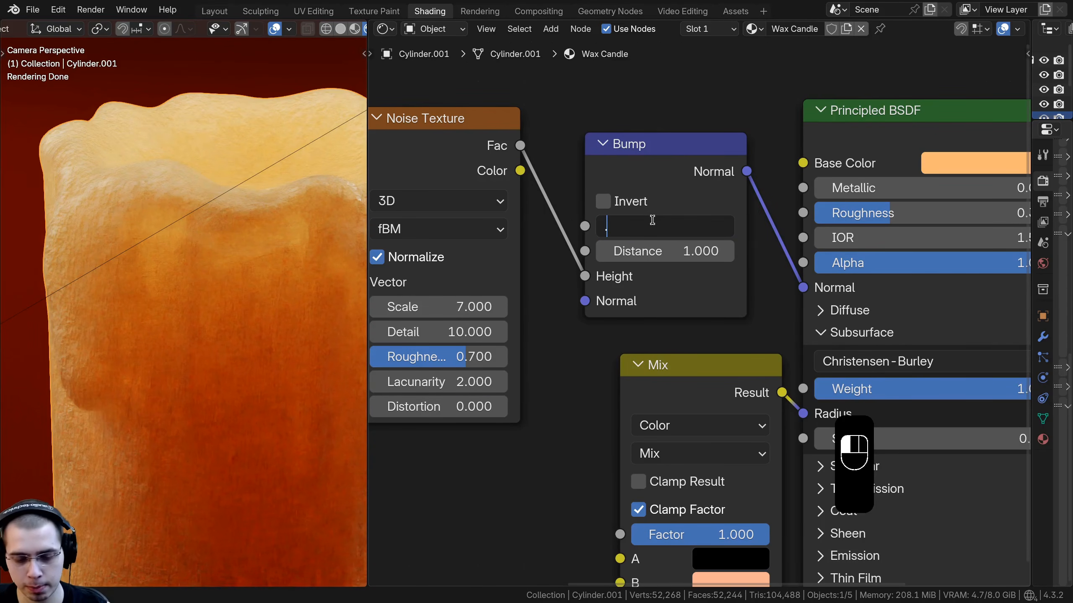
pyautogui.write('.05')
pyautogui.press('Return')
pyautogui.keyDown('shift'); pyautogui.moveTo(235, 200); pyautogui.dragTo(55, 219, button='middle'); pyautogui.keyUp('shift')
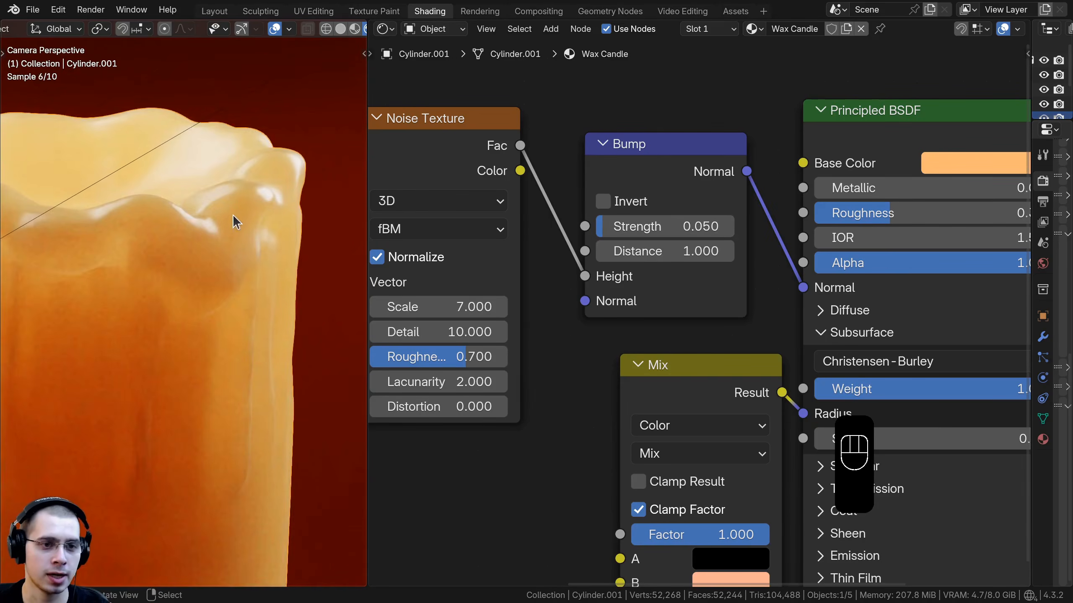
pyautogui.scroll(2, 232, 214)
pyautogui.scroll(-5, 122, 270)
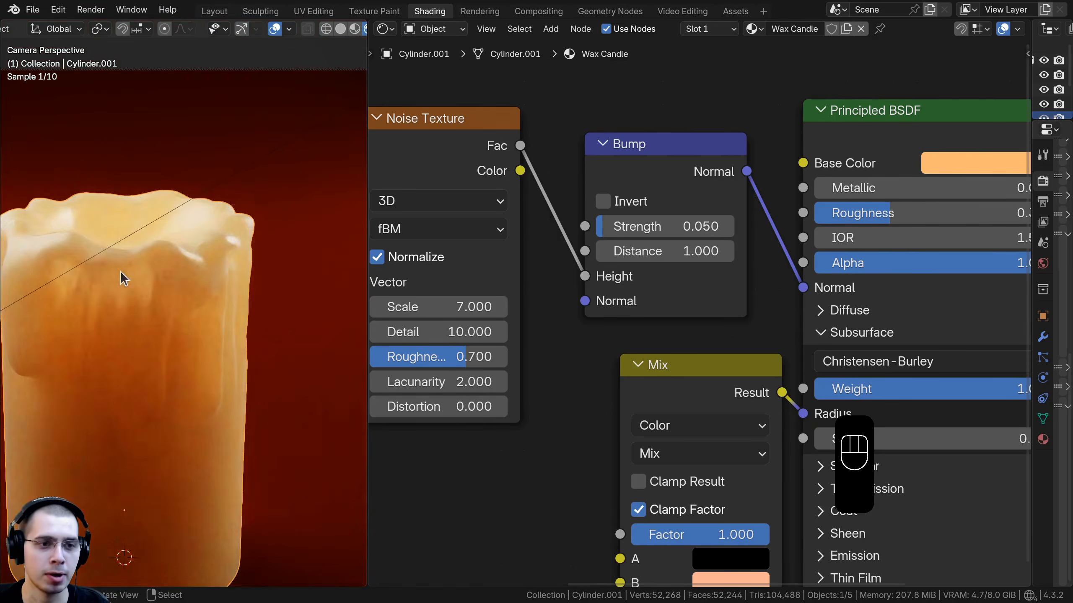
pyautogui.keyDown('shift'); pyautogui.moveTo(137, 280); pyautogui.dragTo(224, 213, button='middle'); pyautogui.keyUp('shift')
pyautogui.scroll(-4, 675, 224)
# Step: Select all shader nodes except the Material Output and combine them into a node group
pyautogui.press('a')
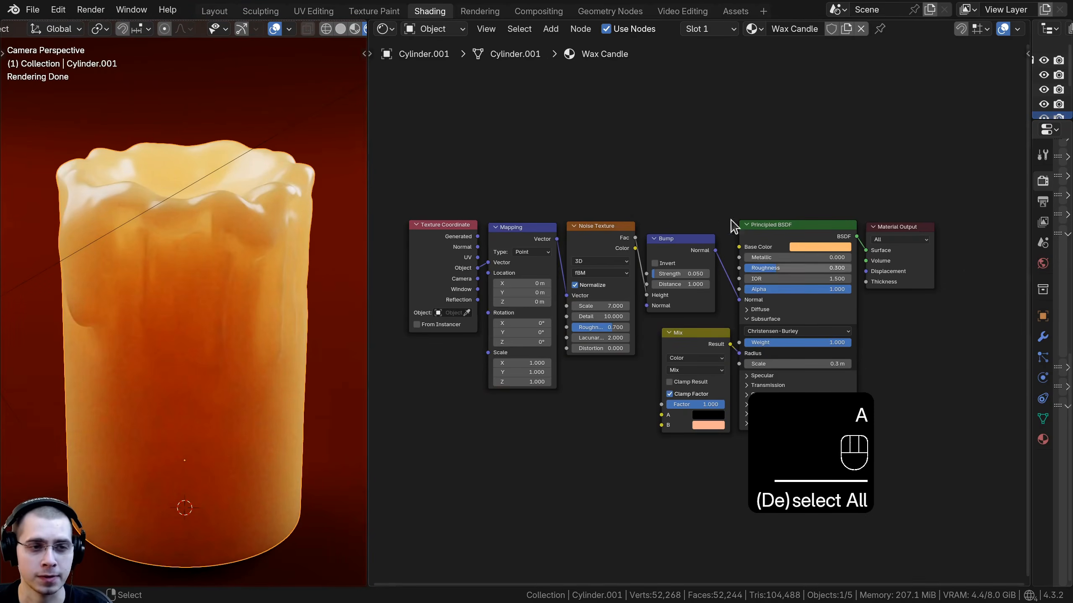
pyautogui.moveTo(690, 265); pyautogui.dragTo(691, 261, button='middle')
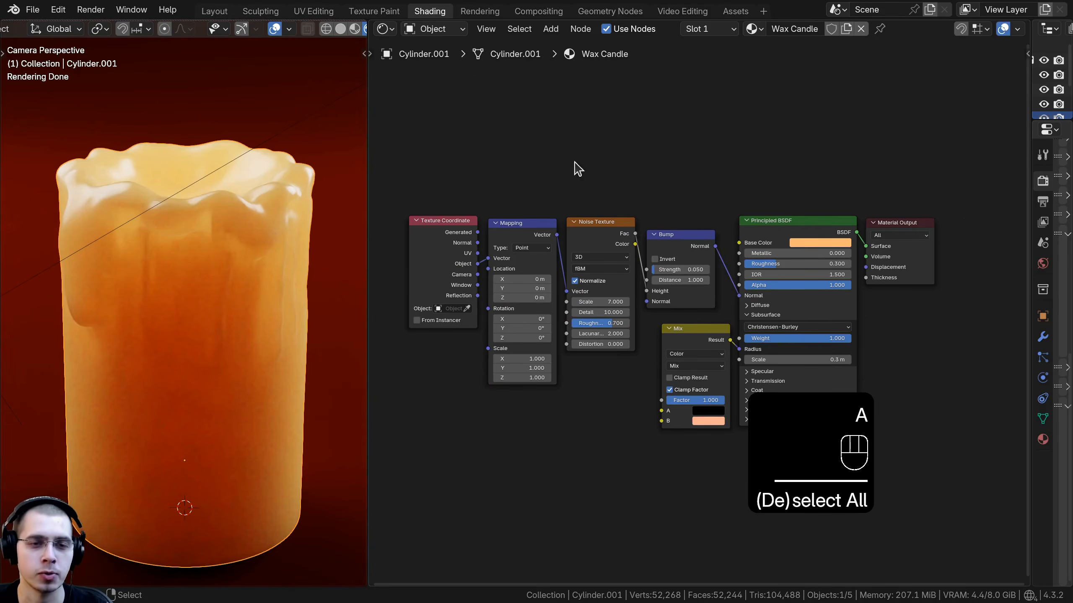
pyautogui.moveTo(431, 127); pyautogui.dragTo(808, 454)
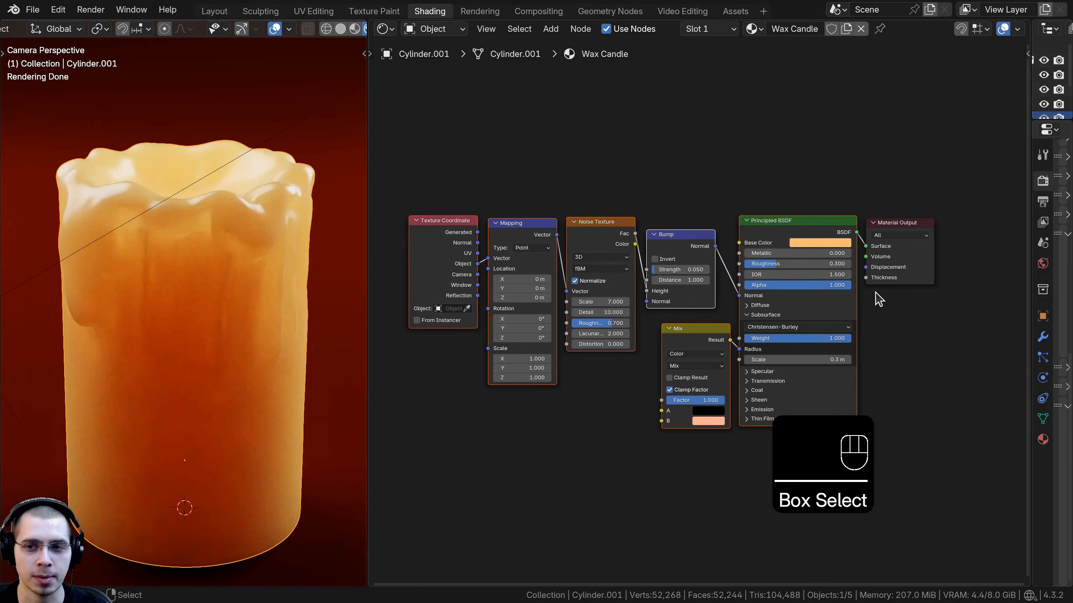
pyautogui.moveTo(725, 284); pyautogui.dragTo(728, 282, button='middle')
pyautogui.hotkey('ctrl', 'g')
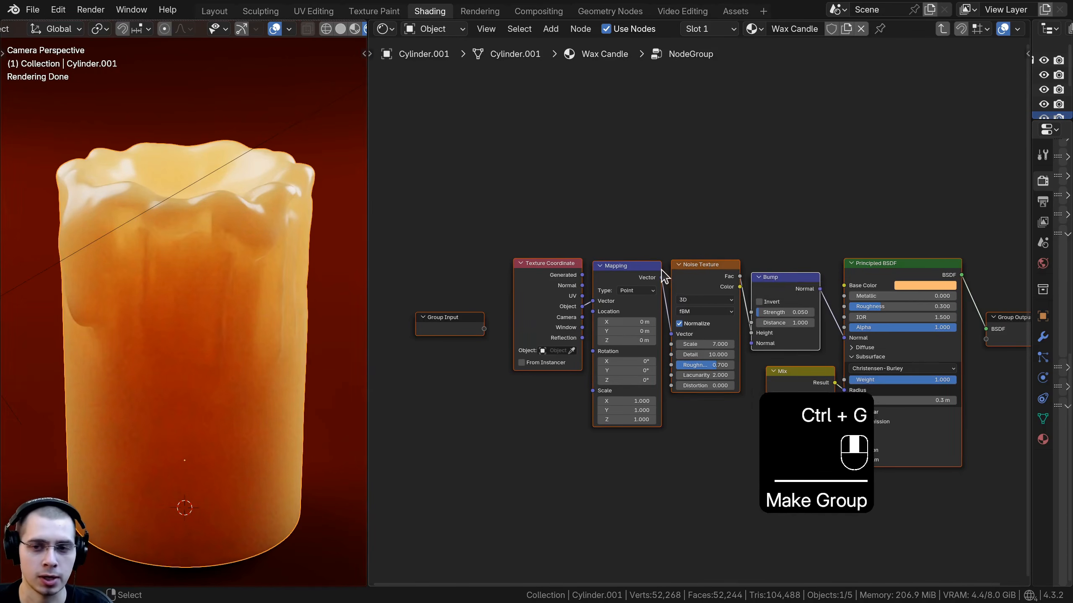
pyautogui.press('Tab')
# Step: Name the node group Wax Candle, reusing the material's name
pyautogui.scroll(3, 640, 292)
pyautogui.moveTo(559, 267); pyautogui.dragTo(830, 192)
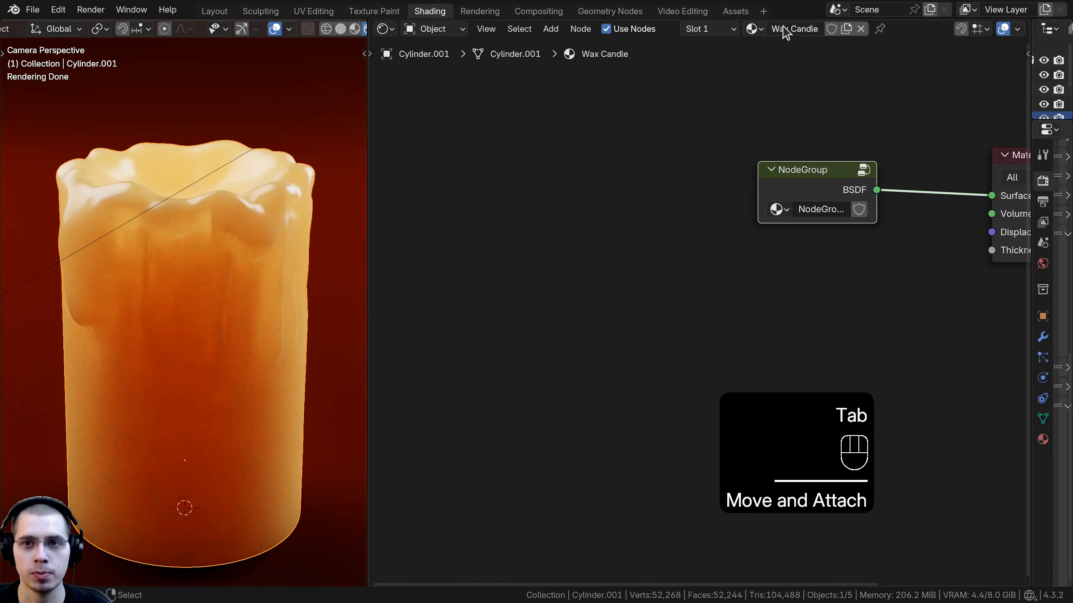
pyautogui.hotkey('ctrl', 'c')
pyautogui.press('Return')
pyautogui.doubleClick(809, 211)
pyautogui.hotkey('ctrl', 'v')
pyautogui.press('Return')
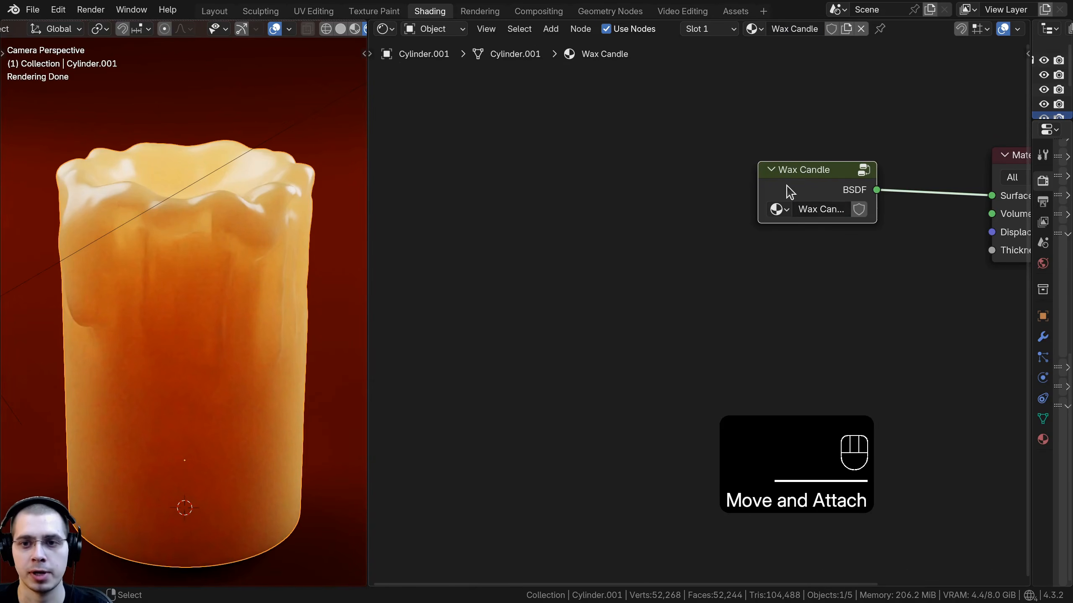
# Step: Widen the Wax Candle group node and place it beside the Material Output
pyautogui.moveTo(760, 194); pyautogui.dragTo(679, 192)
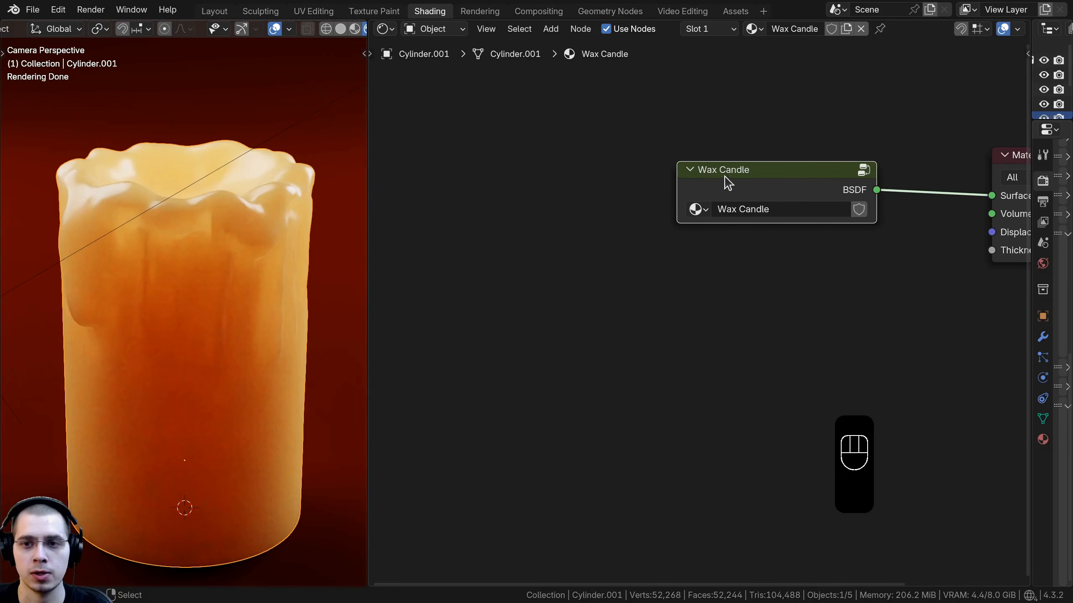
pyautogui.moveTo(742, 180); pyautogui.dragTo(640, 210, button='middle')
pyautogui.moveTo(659, 208); pyautogui.dragTo(757, 202)
pyautogui.moveTo(789, 163); pyautogui.dragTo(712, 179, button='middle')
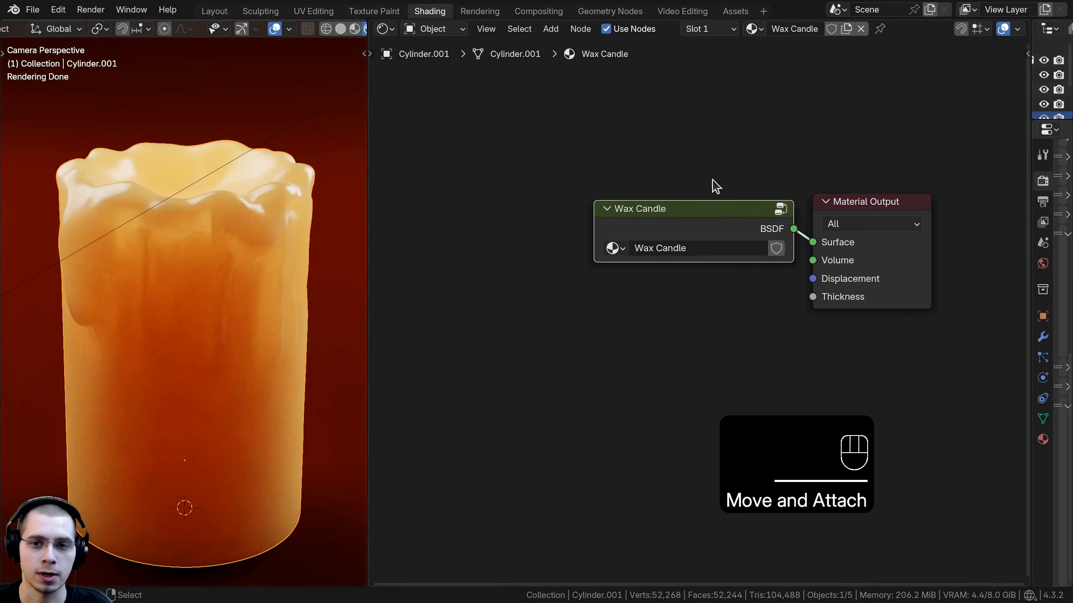
# Step: Inside the group, rename the BSDF output socket to Shader
pyautogui.press('Tab')
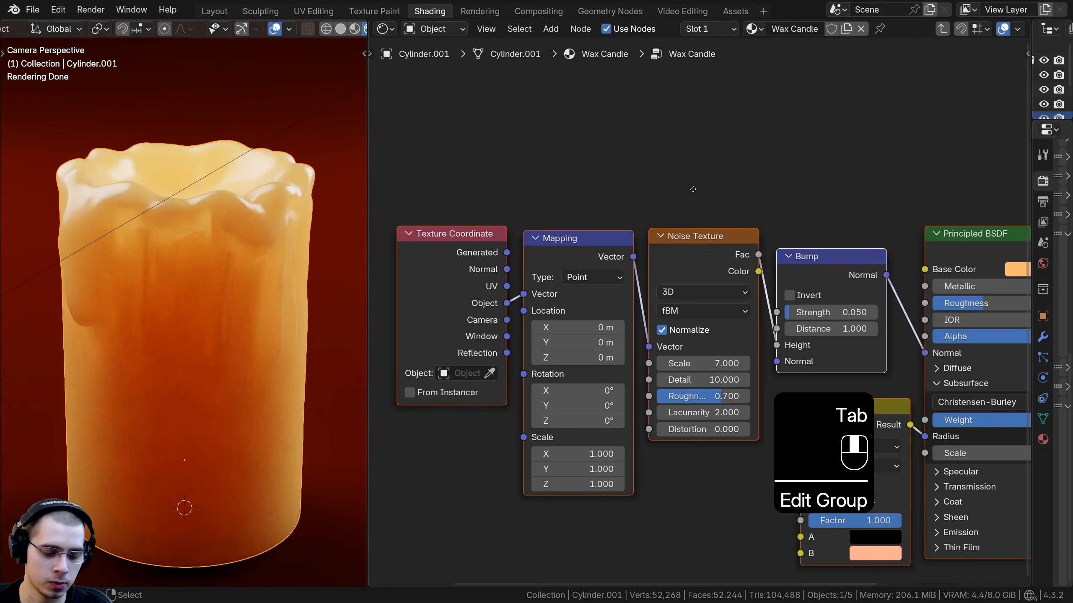
pyautogui.press('n')
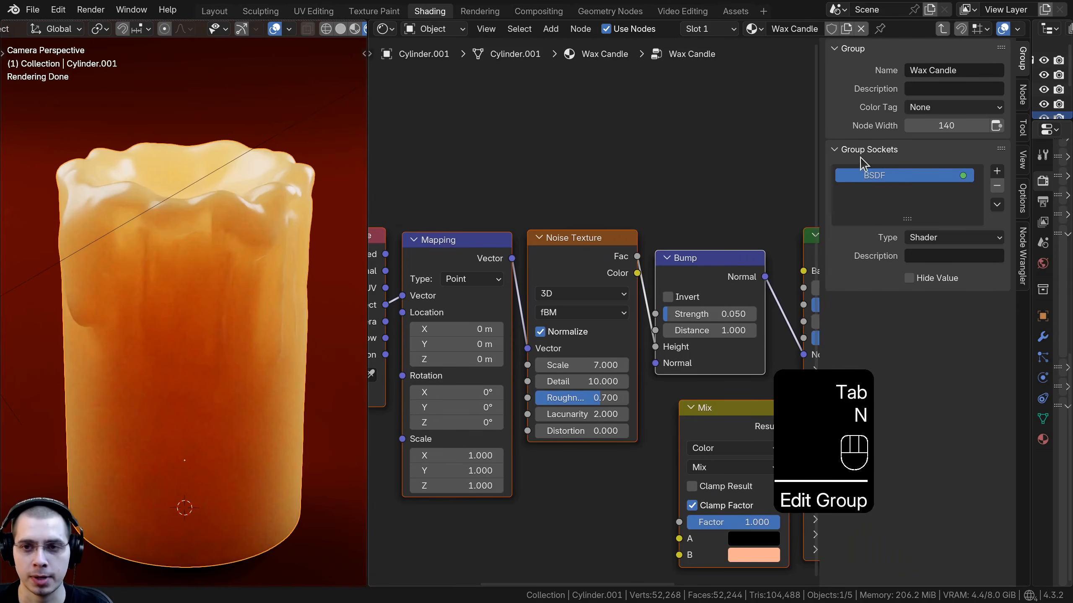
pyautogui.doubleClick(874, 175)
pyautogui.write('Shader')
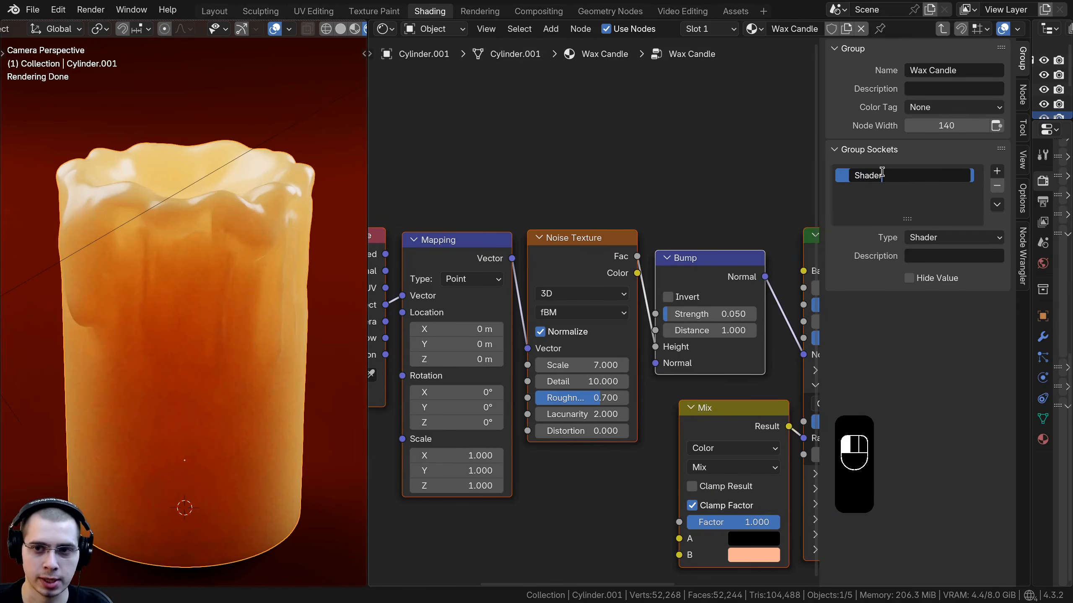
pyautogui.press('Return')
# Step: Enlarge the node editor by shrinking the 3D viewport
pyautogui.scroll(-5, 626, 284)
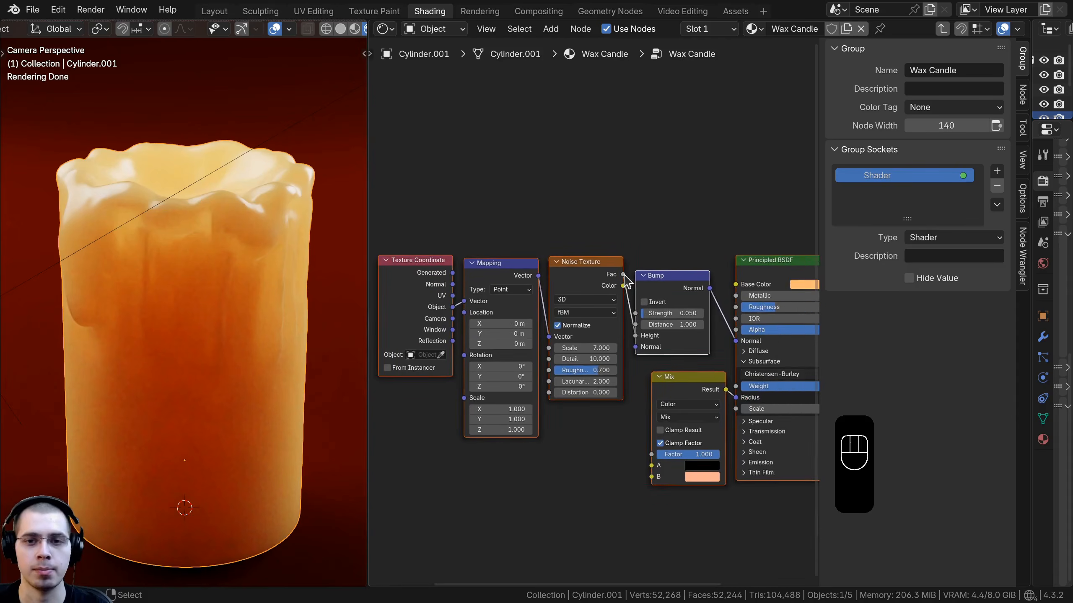
pyautogui.moveTo(627, 282); pyautogui.dragTo(785, 262, button='middle')
pyautogui.click(481, 300)
pyautogui.moveTo(369, 287); pyautogui.dragTo(198, 292)
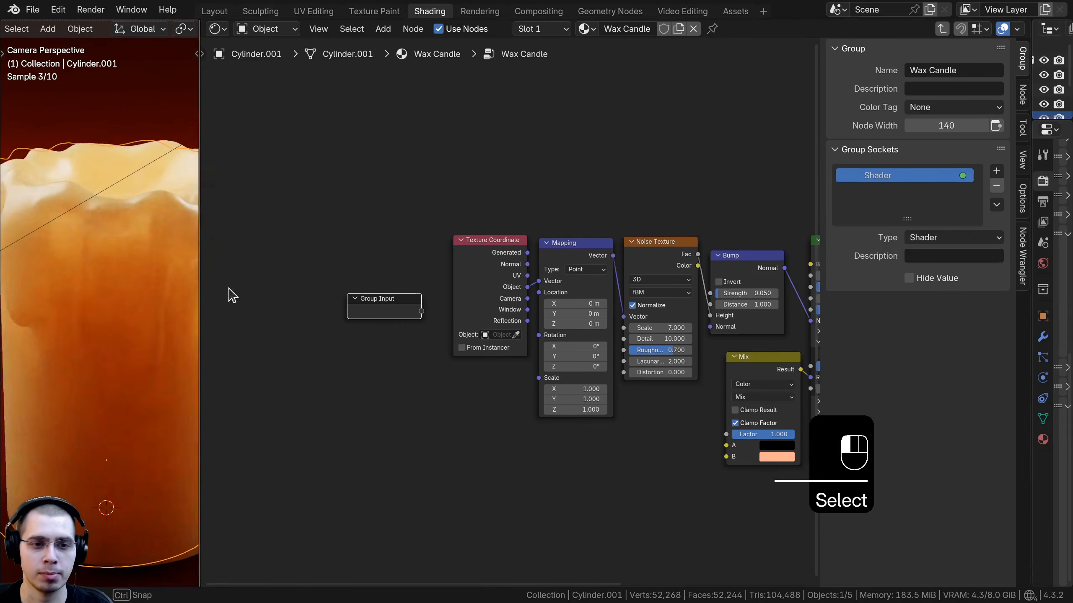
# Step: Move the Group Input node above the Bump node, near the Principled BSDF
pyautogui.press('g')
pyautogui.click(386, 301)
pyautogui.scroll(1, 459, 269)
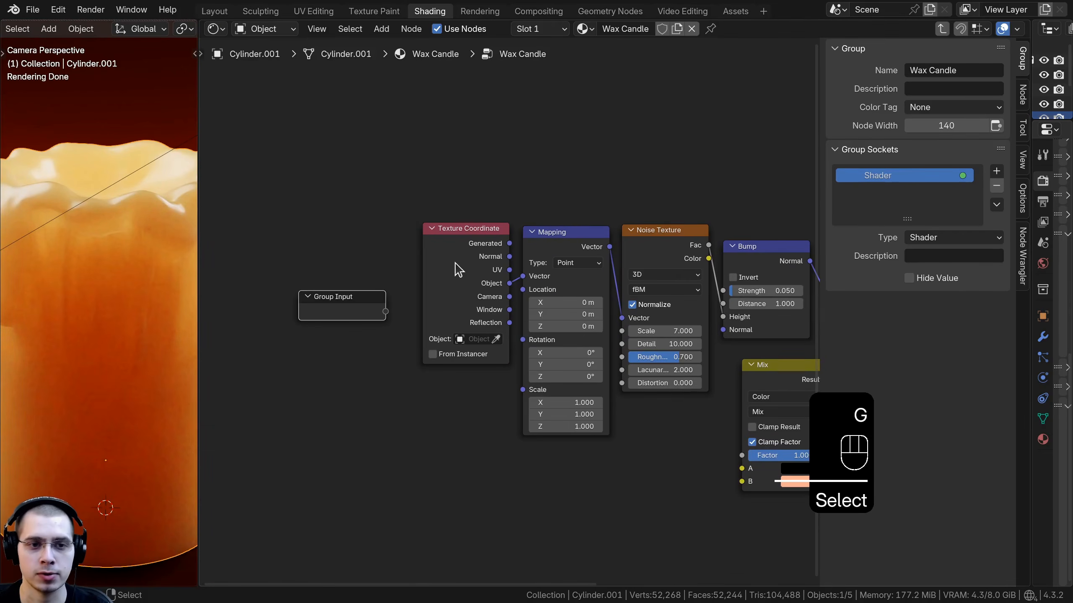
pyautogui.moveTo(374, 308); pyautogui.dragTo(332, 317, button='middle')
pyautogui.press('g')
pyautogui.click(712, 171)
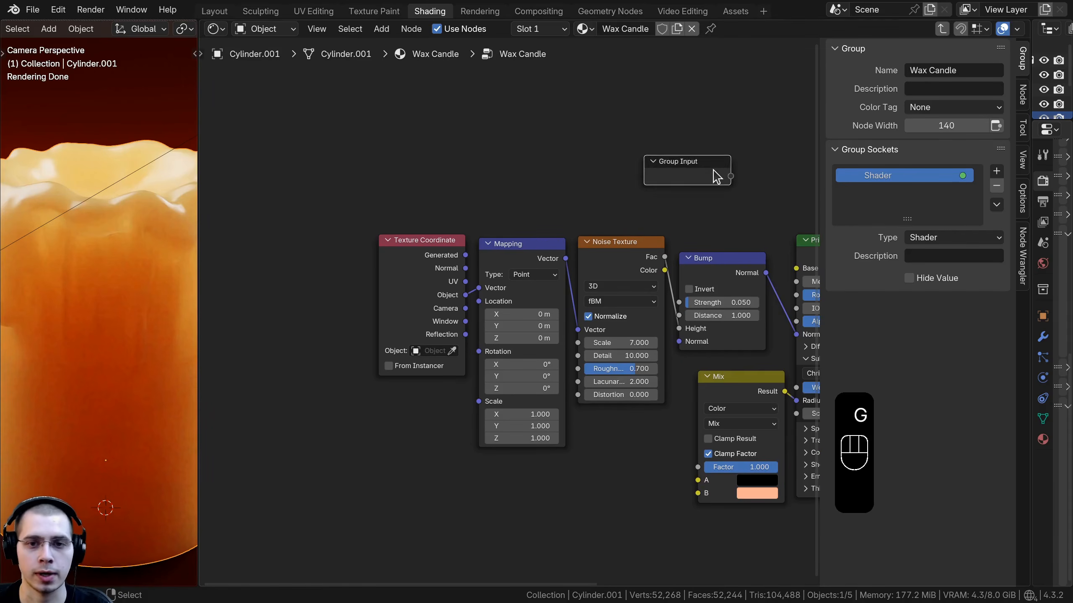
pyautogui.scroll(1, 712, 171)
pyautogui.moveTo(713, 171); pyautogui.dragTo(513, 190, button='middle')
pyautogui.press('g')
pyautogui.click(542, 264)
pyautogui.moveTo(601, 296); pyautogui.dragTo(588, 290, button='middle')
pyautogui.scroll(1, 588, 290)
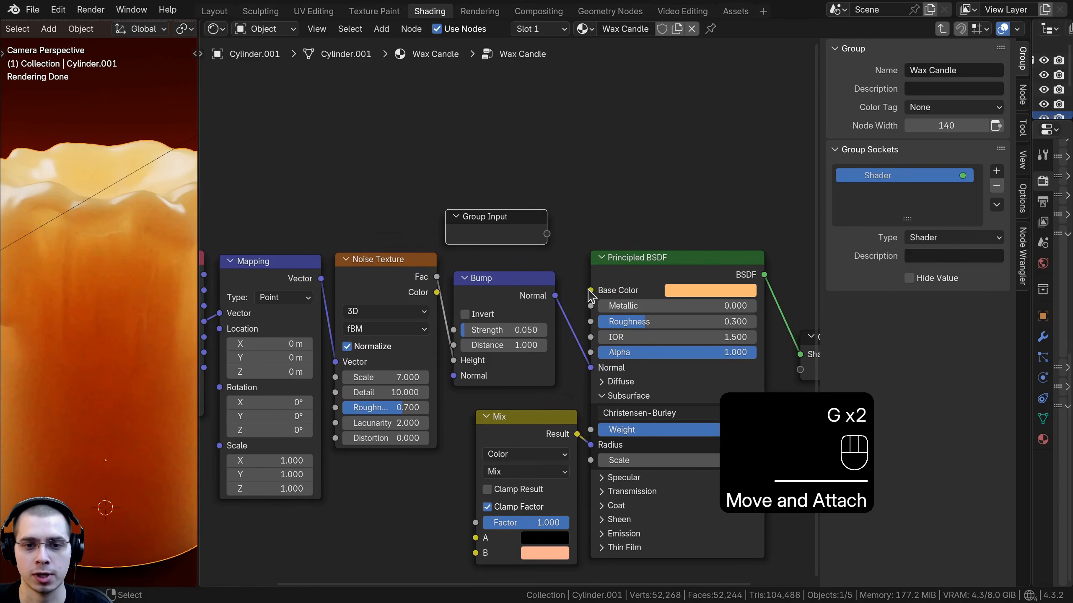
# Step: Expose the Principled BSDF Base Color, Roughness and Subsurface Weight as group inputs
pyautogui.moveTo(590, 290); pyautogui.dragTo(498, 247)
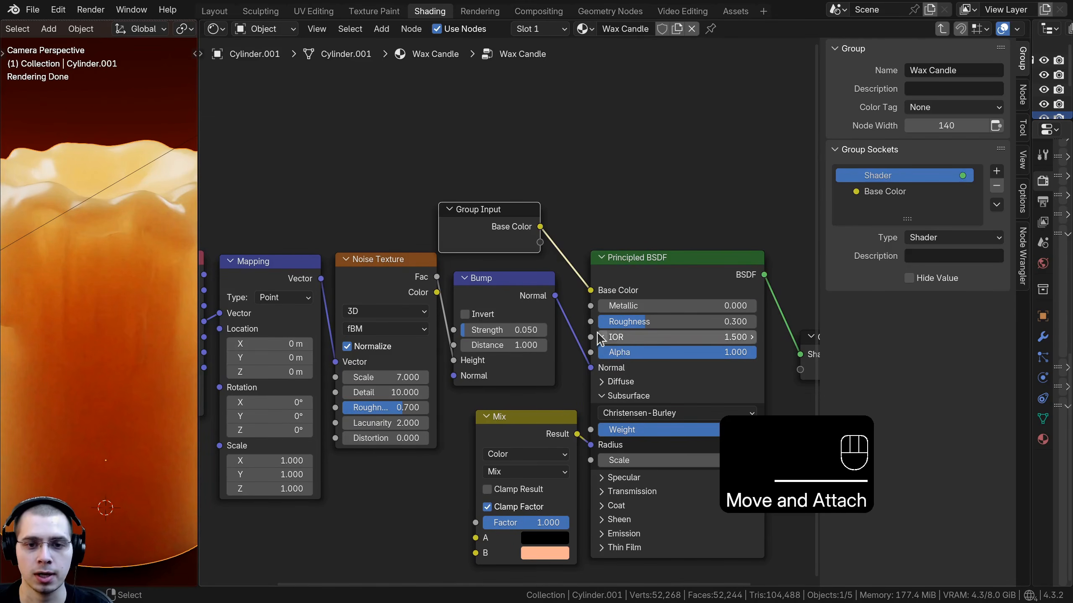
pyautogui.moveTo(591, 322); pyautogui.dragTo(540, 242)
pyautogui.moveTo(486, 209); pyautogui.dragTo(484, 199)
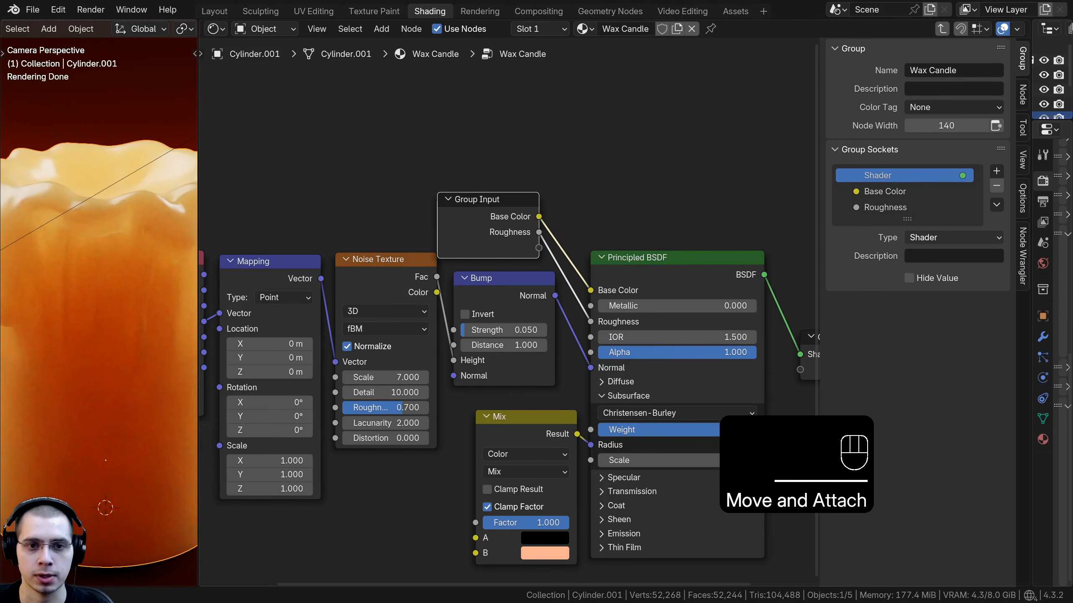
pyautogui.moveTo(616, 424); pyautogui.dragTo(624, 379, button='middle')
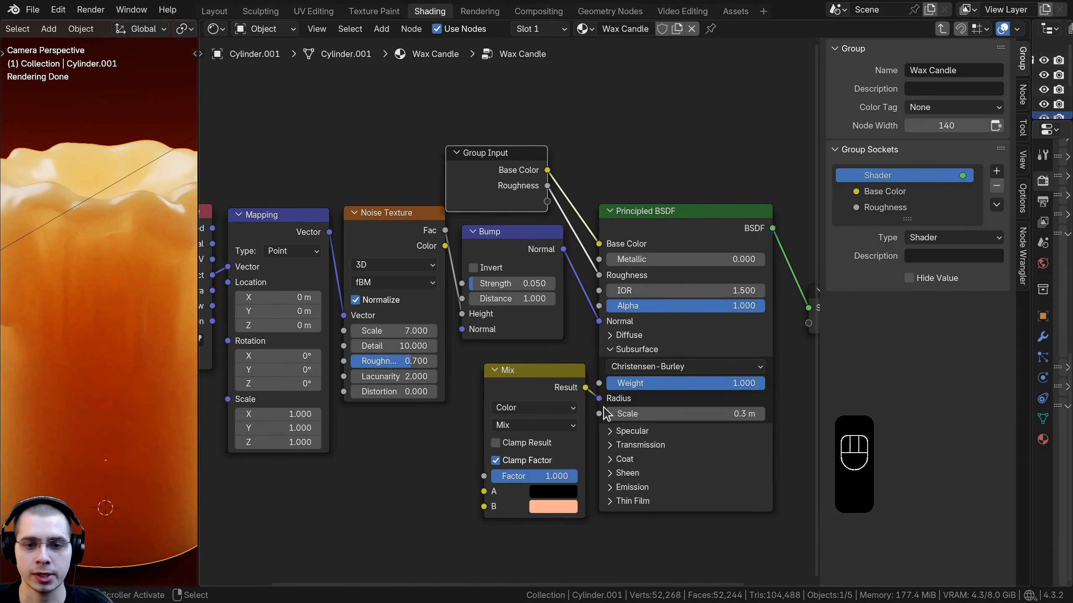
pyautogui.moveTo(599, 383); pyautogui.dragTo(538, 188)
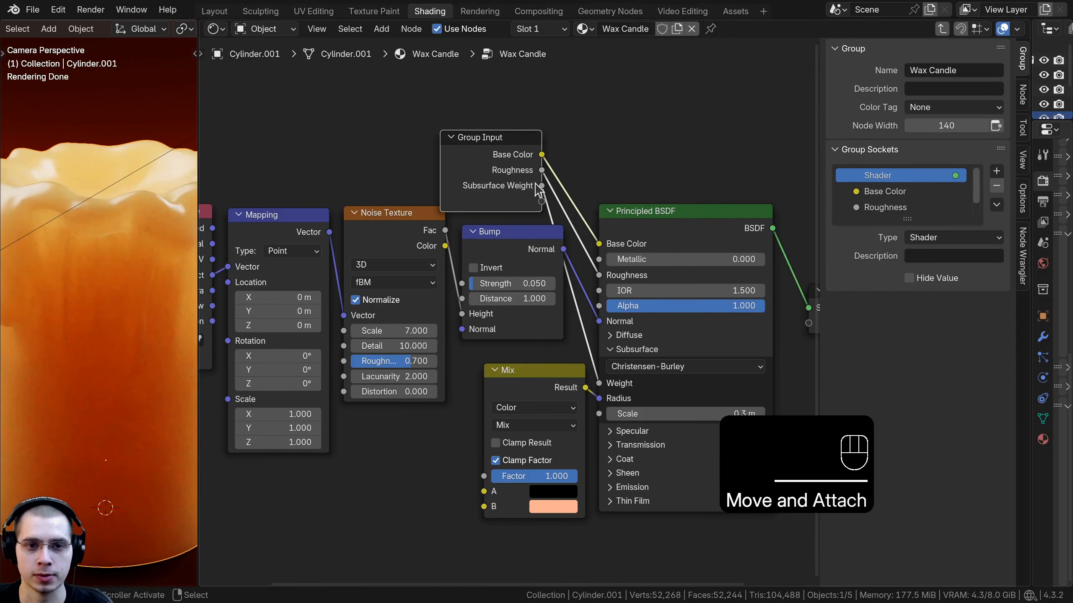
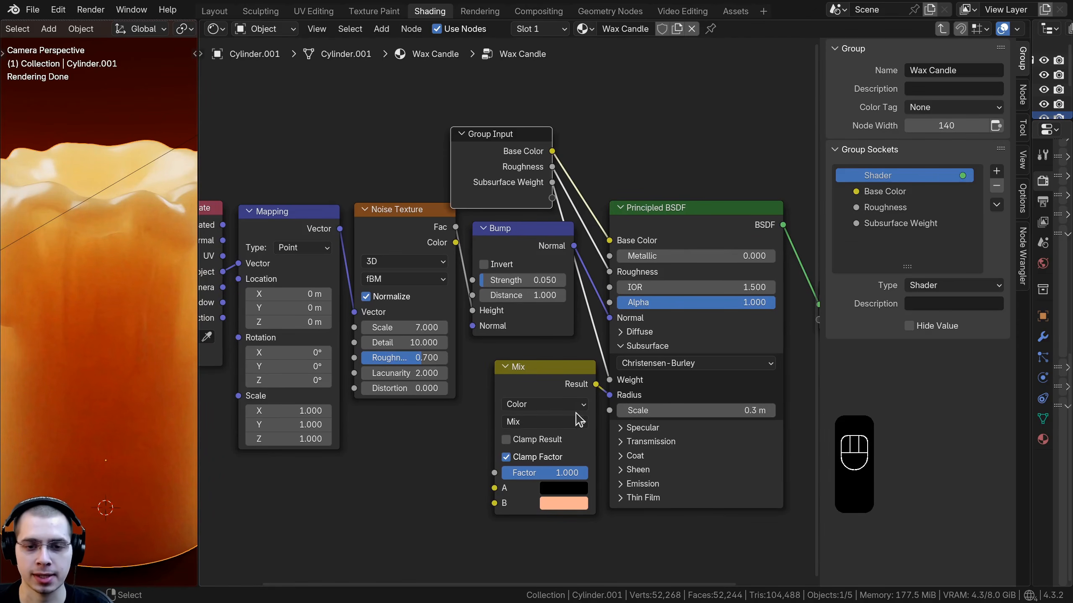
# Step: Expose the Principled BSDF Subsurface Scale as a group input and move the Group Input node below the Mapping node
pyautogui.moveTo(610, 410); pyautogui.dragTo(497, 288)
pyautogui.moveTo(557, 202); pyautogui.dragTo(519, 186)
pyautogui.moveTo(519, 186); pyautogui.dragTo(587, 132, button='middle')
pyautogui.scroll(-3, 592, 125)
pyautogui.press('g')
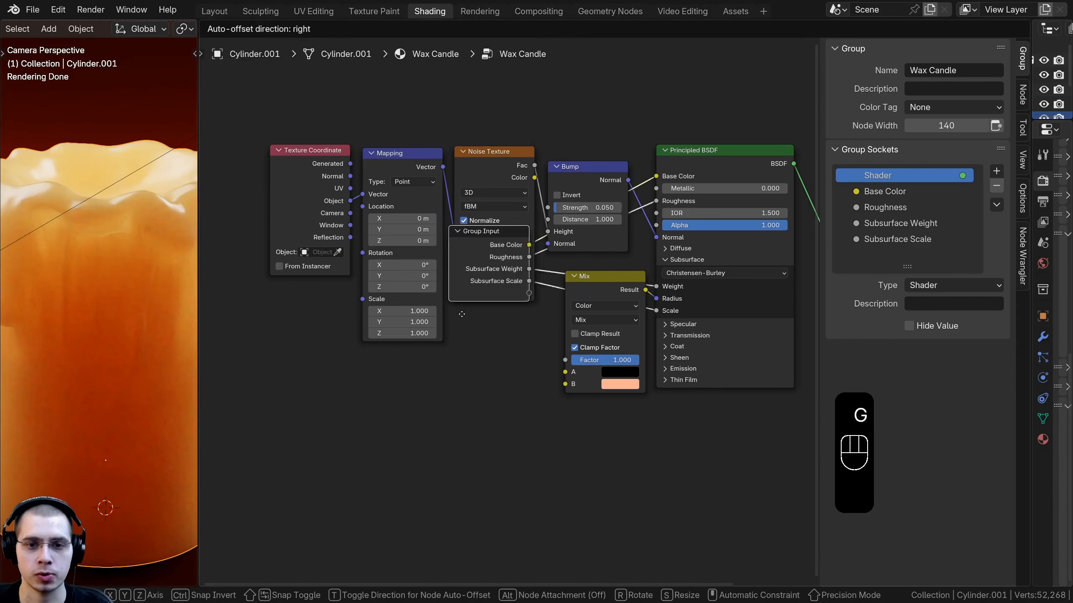
pyautogui.click(464, 355)
pyautogui.moveTo(461, 354); pyautogui.dragTo(467, 291, button='middle')
pyautogui.scroll(3, 542, 243)
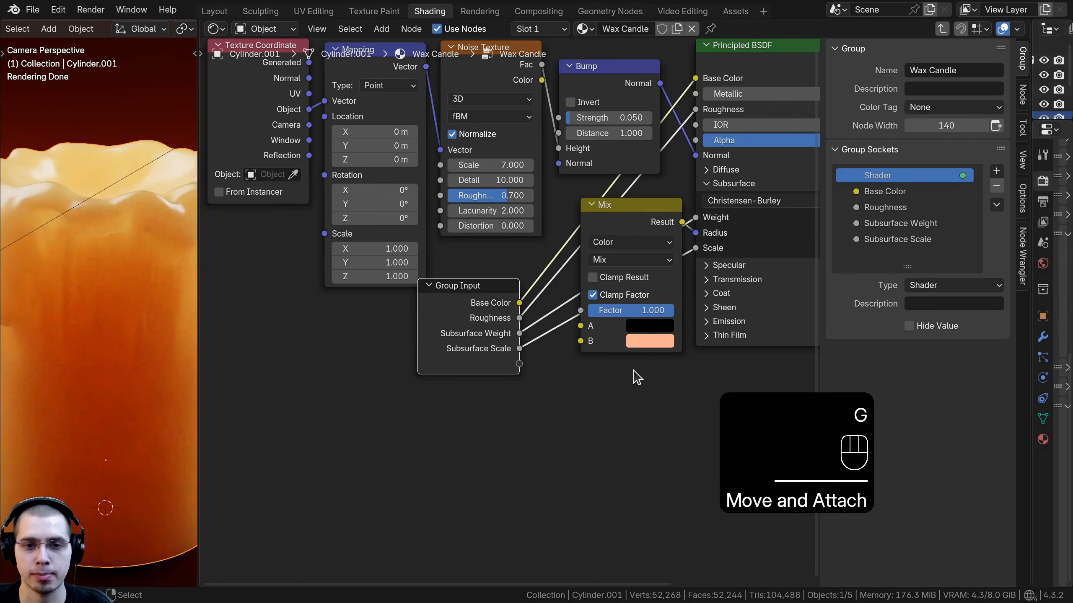
# Step: Expose the Mix node's B color as a group input and rename it Subsurface Color
pyautogui.moveTo(581, 340); pyautogui.dragTo(519, 364)
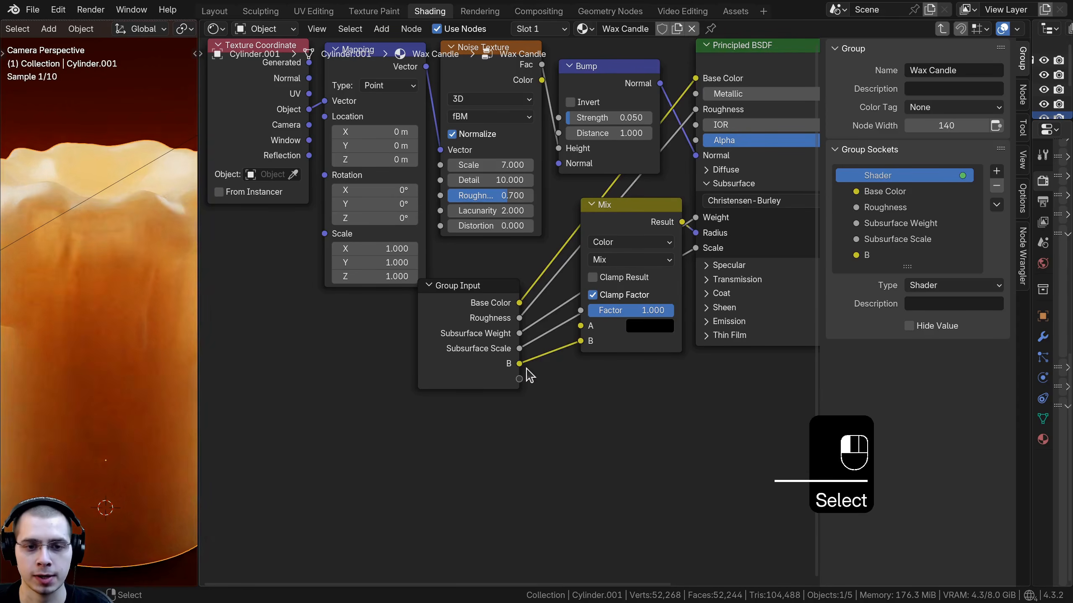
pyautogui.doubleClick(878, 255)
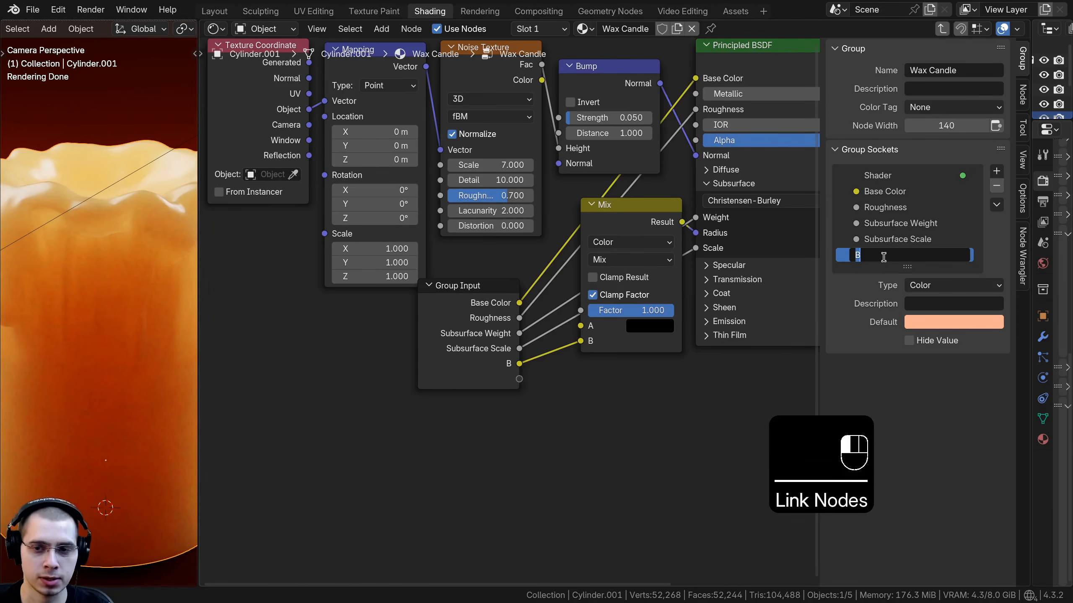
pyautogui.write('Subsurface Color')
pyautogui.press('Return')
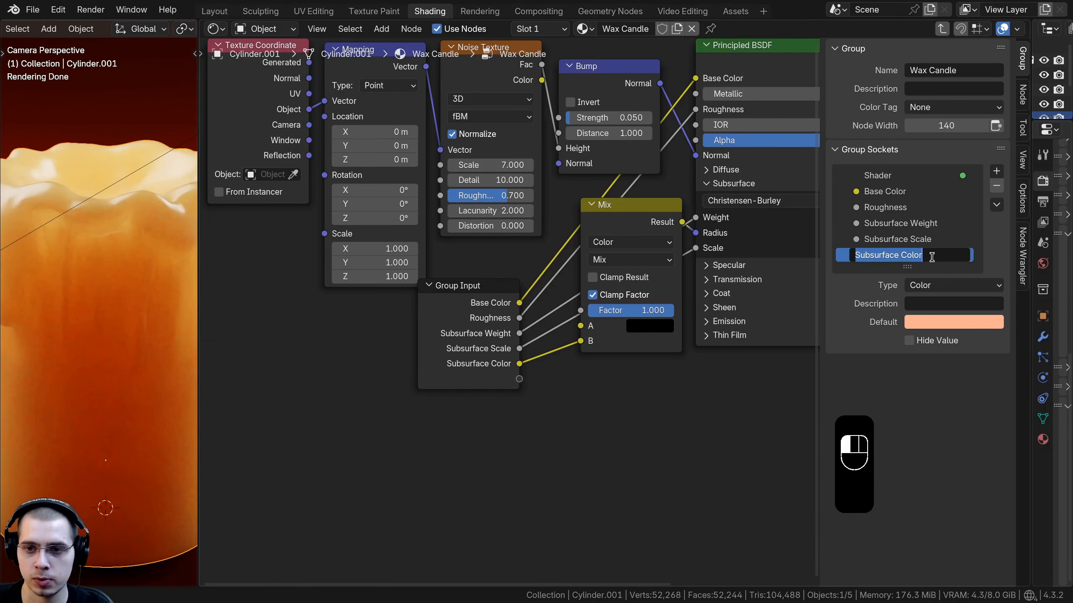
# Step: Move the Group Input node beneath the Texture Coordinate node
pyautogui.click(633, 362)
pyautogui.scroll(1, 629, 374)
pyautogui.moveTo(628, 374); pyautogui.dragTo(629, 392, button='middle')
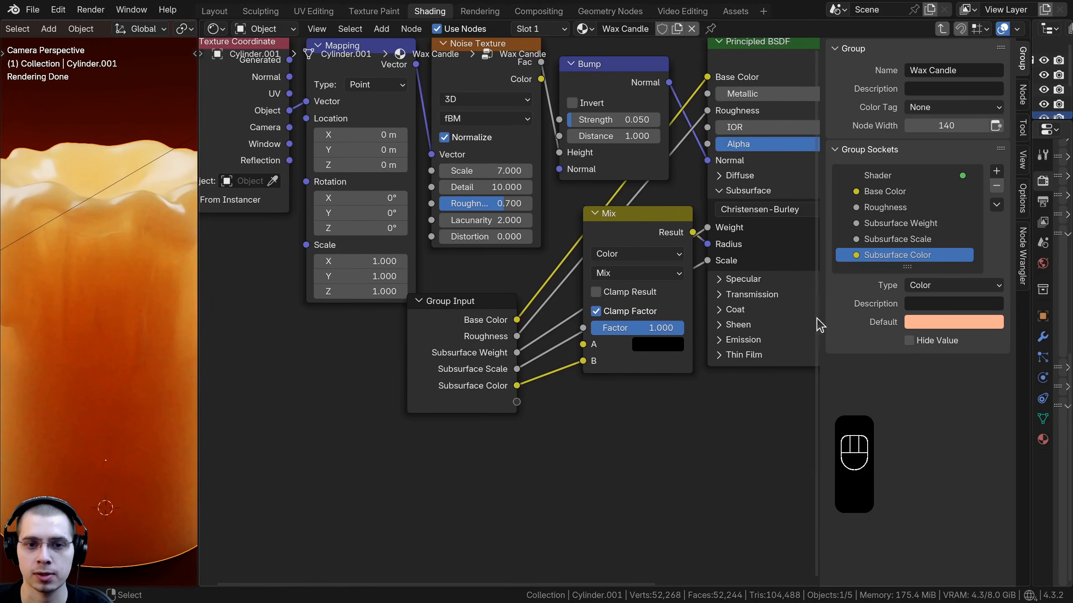
pyautogui.scroll(-4, 813, 323)
pyautogui.click(592, 322)
pyautogui.press('g')
pyautogui.click(395, 272)
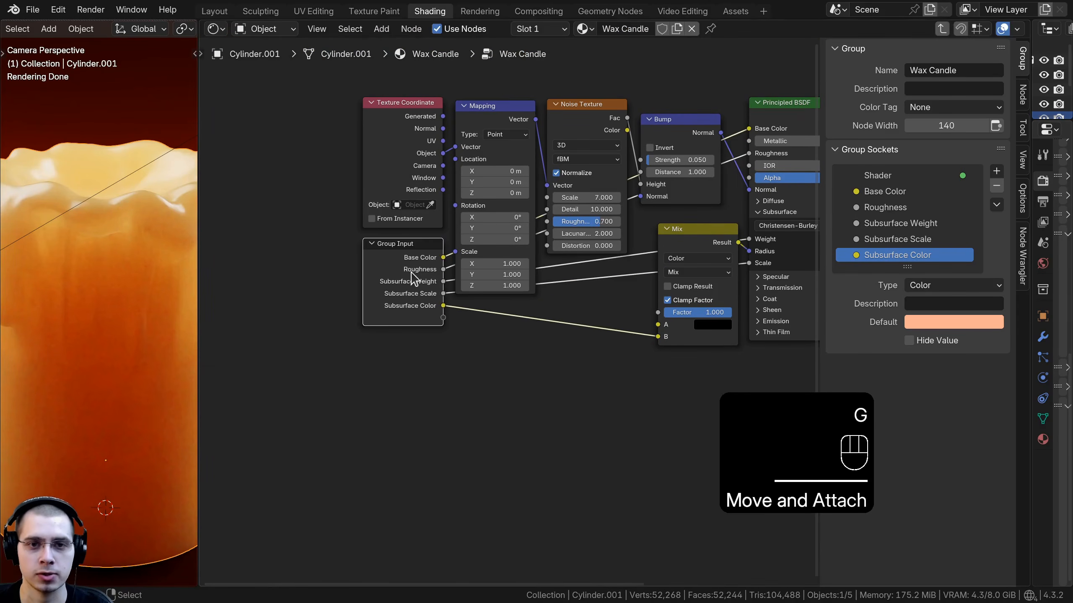
# Step: Expose the Noise Texture Scale and Detail as group inputs, renaming them Noise Scale and Noise Detail
pyautogui.scroll(2, 426, 291)
pyautogui.moveTo(592, 163); pyautogui.dragTo(449, 343)
pyautogui.moveTo(911, 266); pyautogui.dragTo(907, 378)
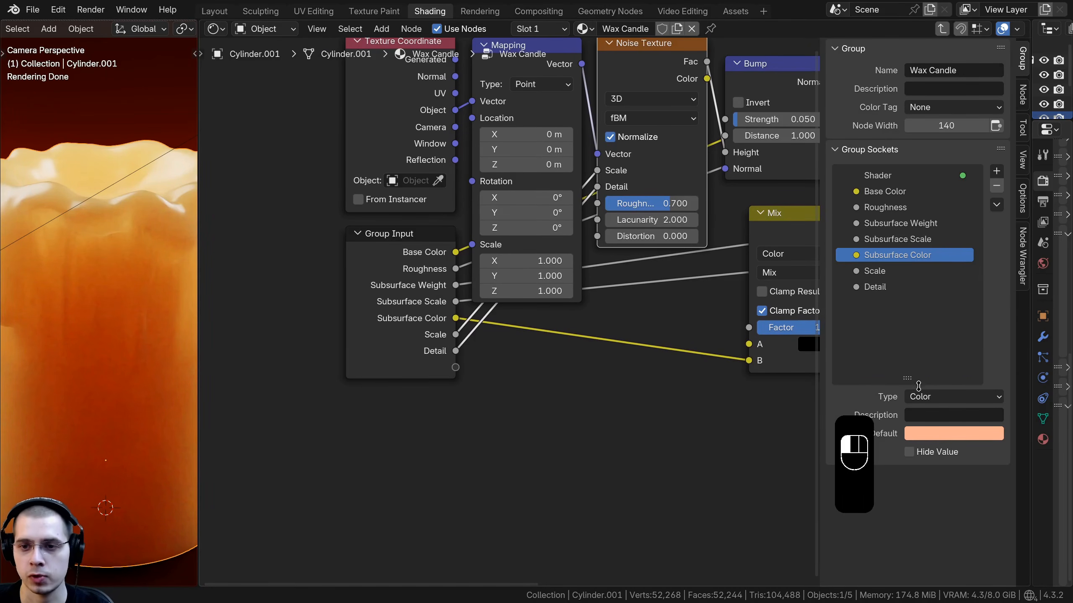
pyautogui.doubleClick(861, 270)
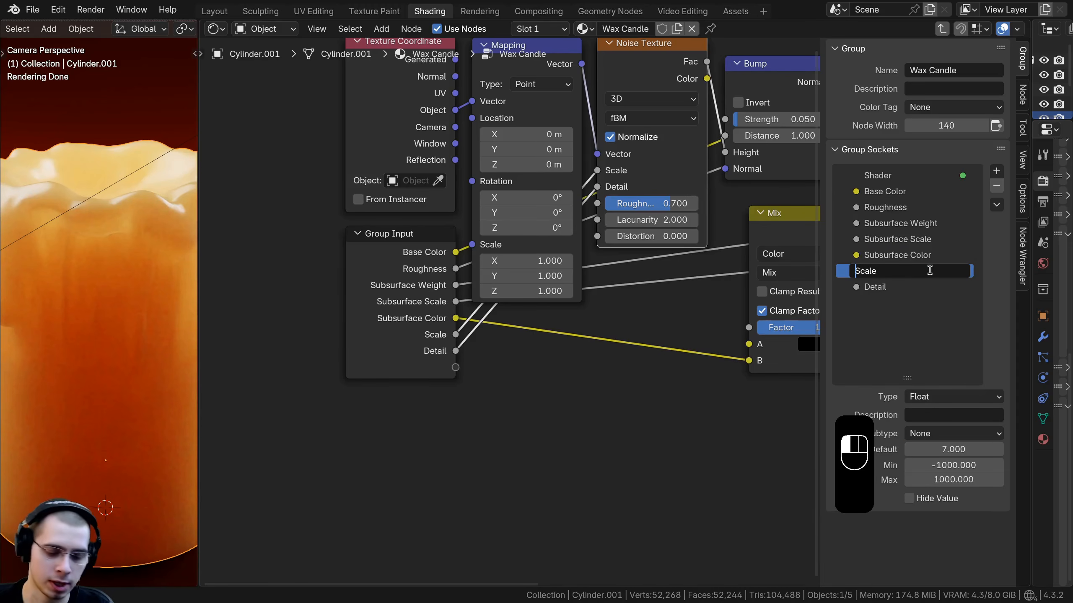
pyautogui.write('Nois')
pyautogui.write('e')
pyautogui.press('Return')
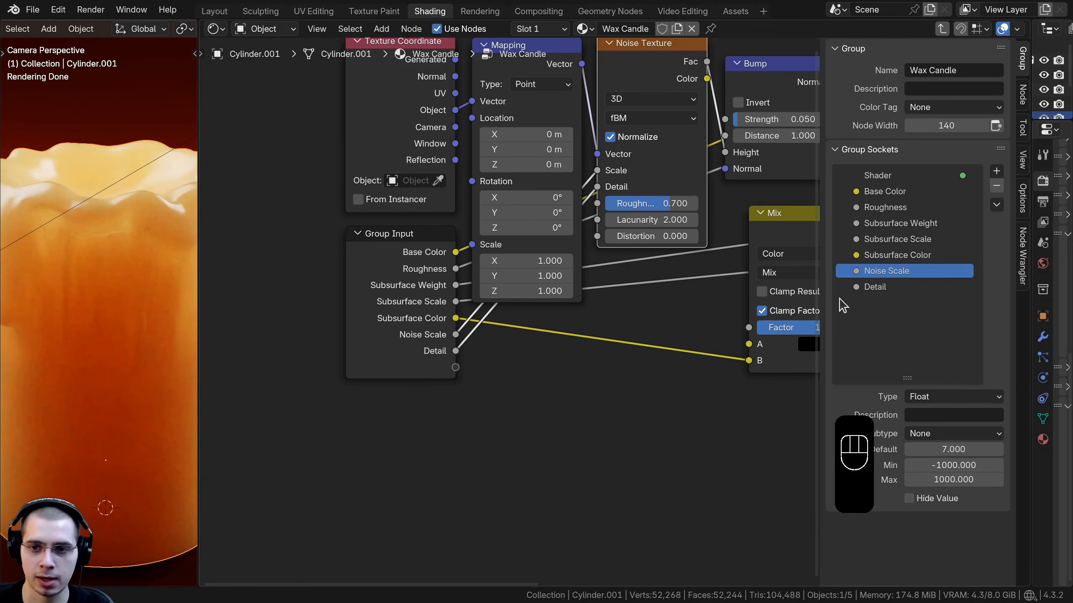
pyautogui.click(862, 287)
pyautogui.write('No')
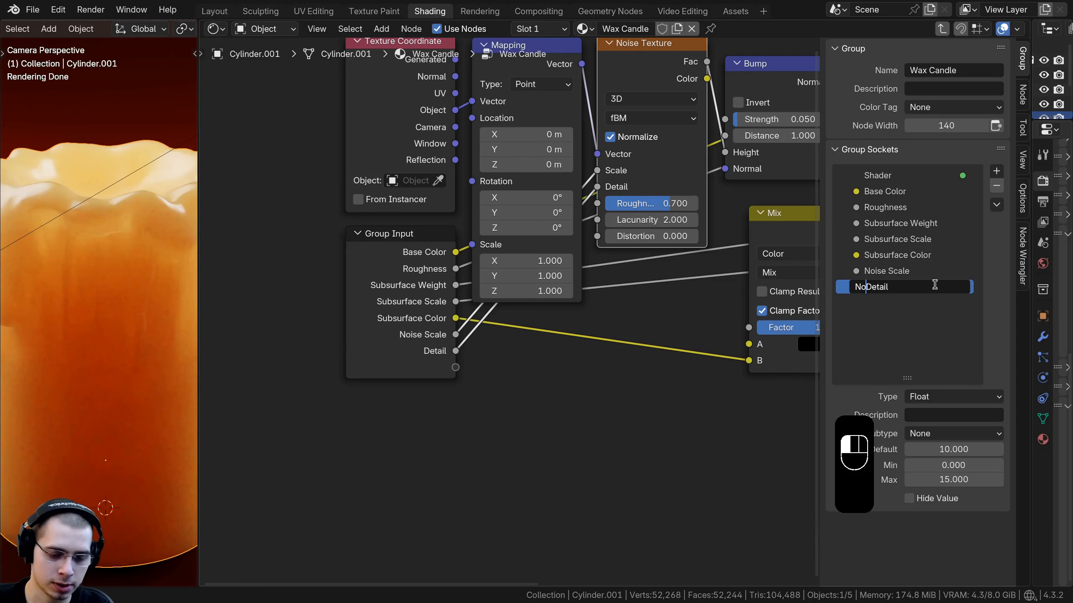
pyautogui.write('ise')
pyautogui.press('Return')
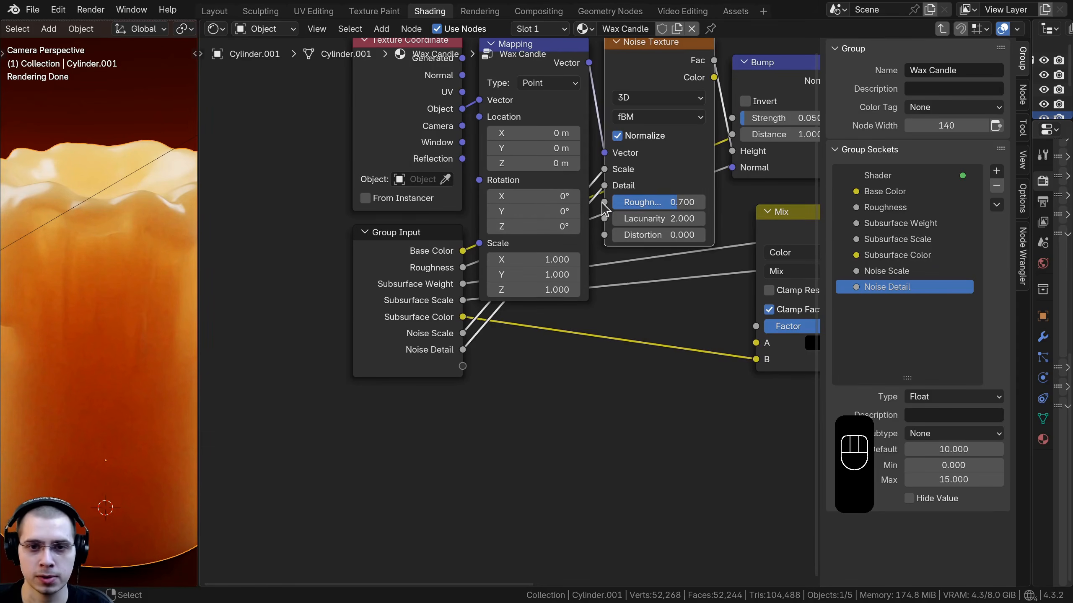
# Step: Expose the Noise Texture Roughness as a group input named Noise Roughness
pyautogui.moveTo(604, 202); pyautogui.dragTo(463, 367)
pyautogui.doubleClick(868, 303)
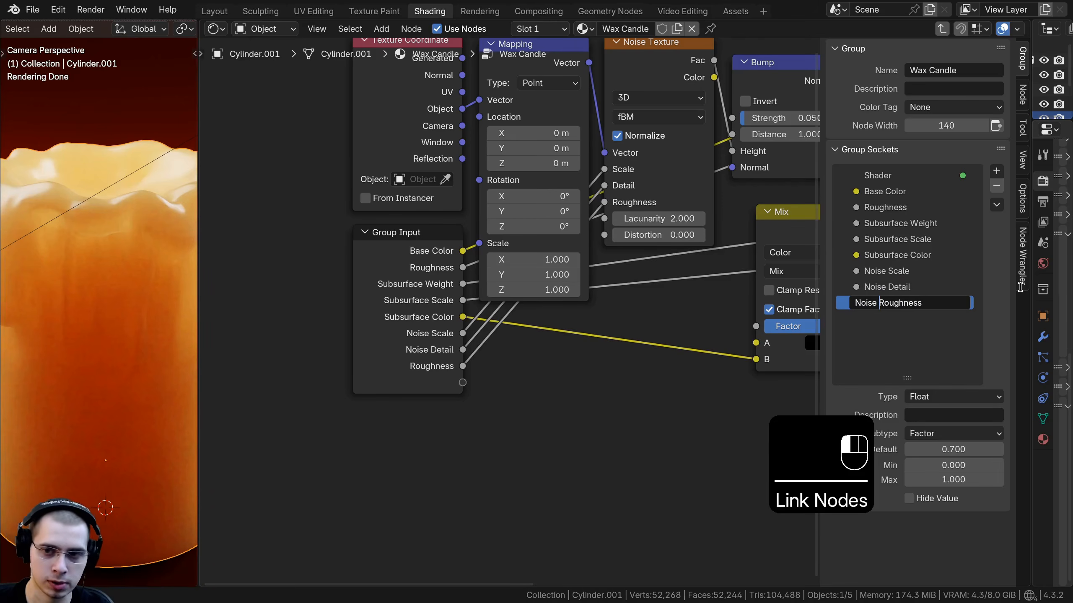
pyautogui.write('Noise')
pyautogui.press('Return')
pyautogui.press('Home')
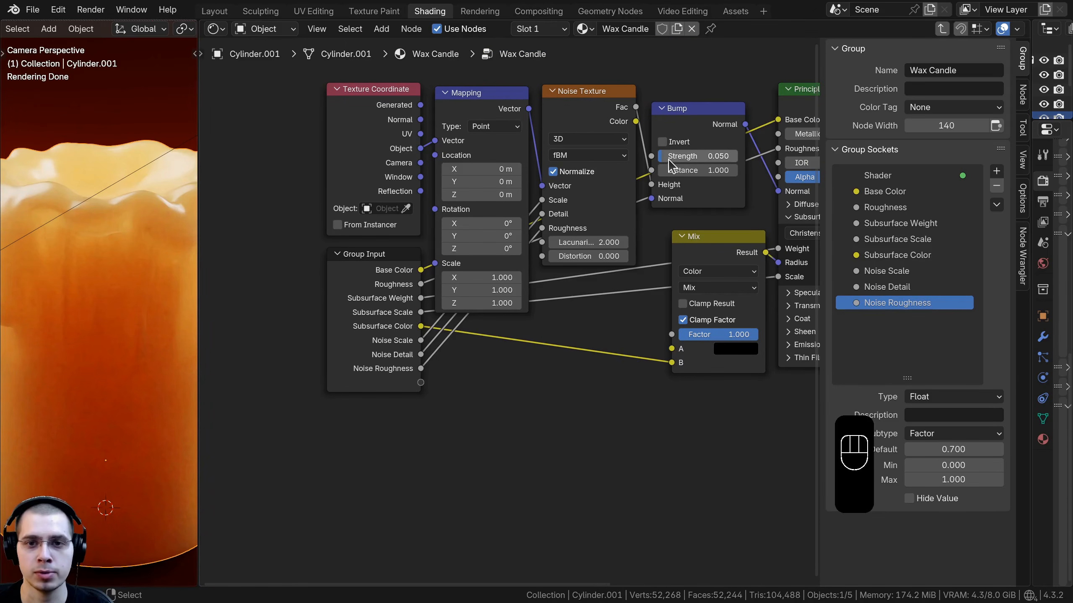
# Step: Expose the Bump node's Strength as a group input named Bump Strength
pyautogui.moveTo(651, 156); pyautogui.dragTo(421, 382)
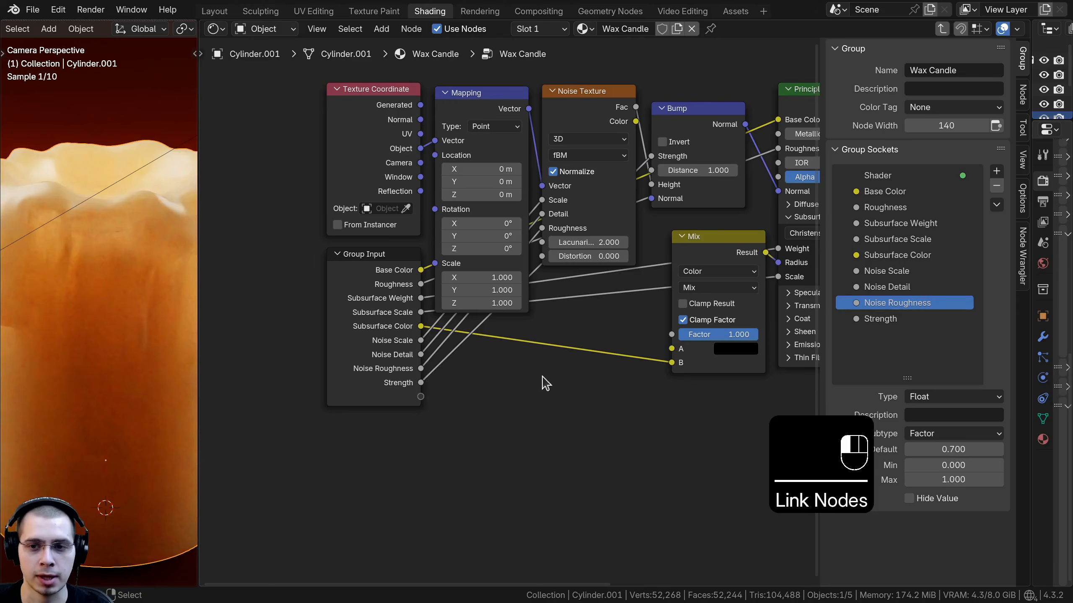
pyautogui.doubleClick(861, 318)
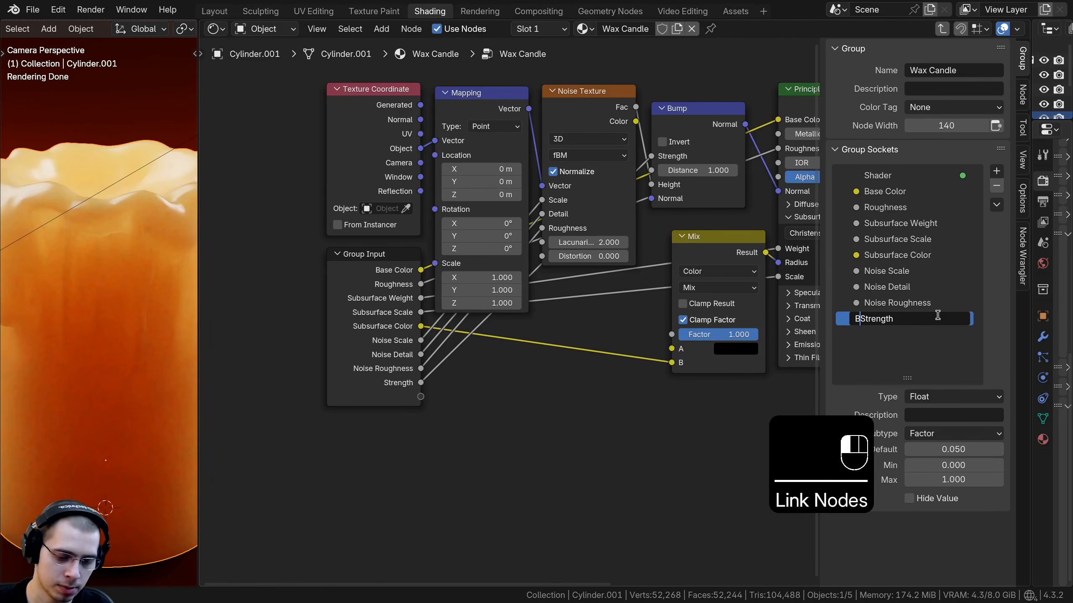
pyautogui.write('Bump')
pyautogui.press('Return')
# Step: Exit the node group and widen the 3D viewport
pyautogui.moveTo(400, 320); pyautogui.dragTo(498, 361, button='middle')
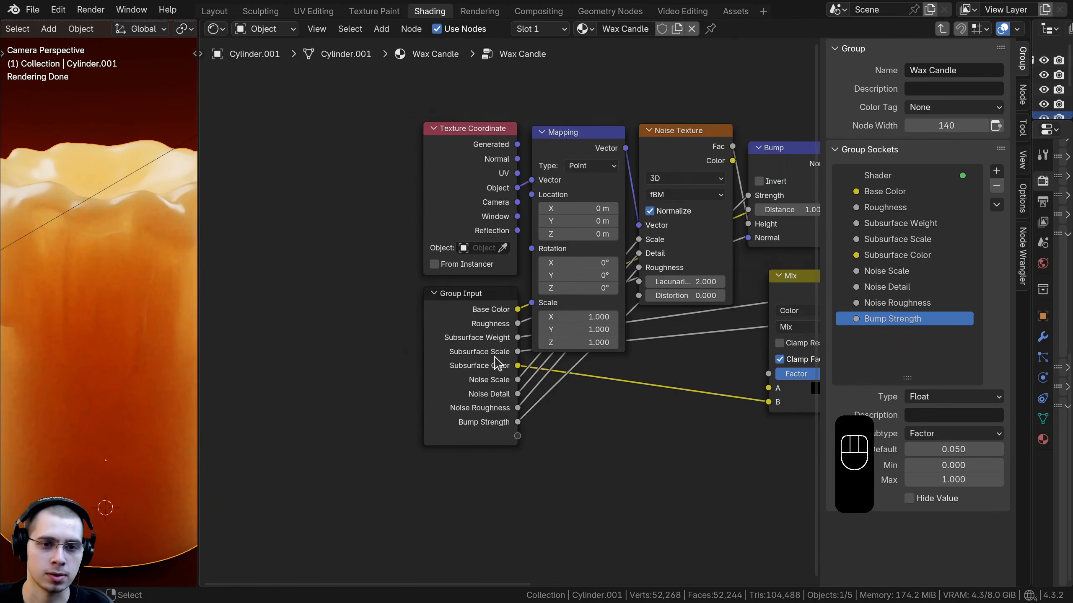
pyautogui.press('n')
pyautogui.scroll(3, 635, 159)
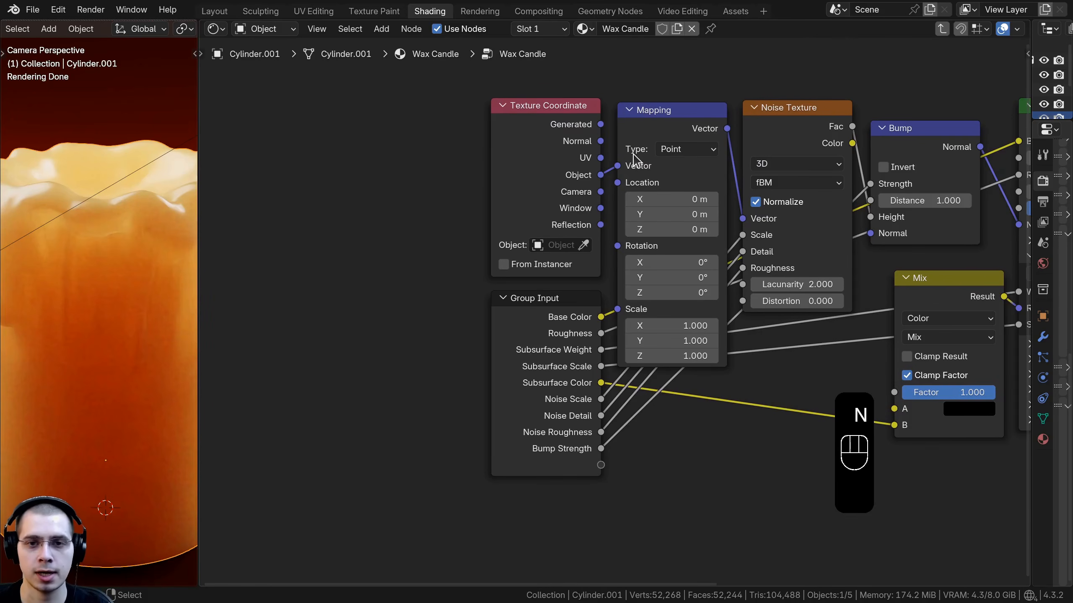
pyautogui.press('Tab')
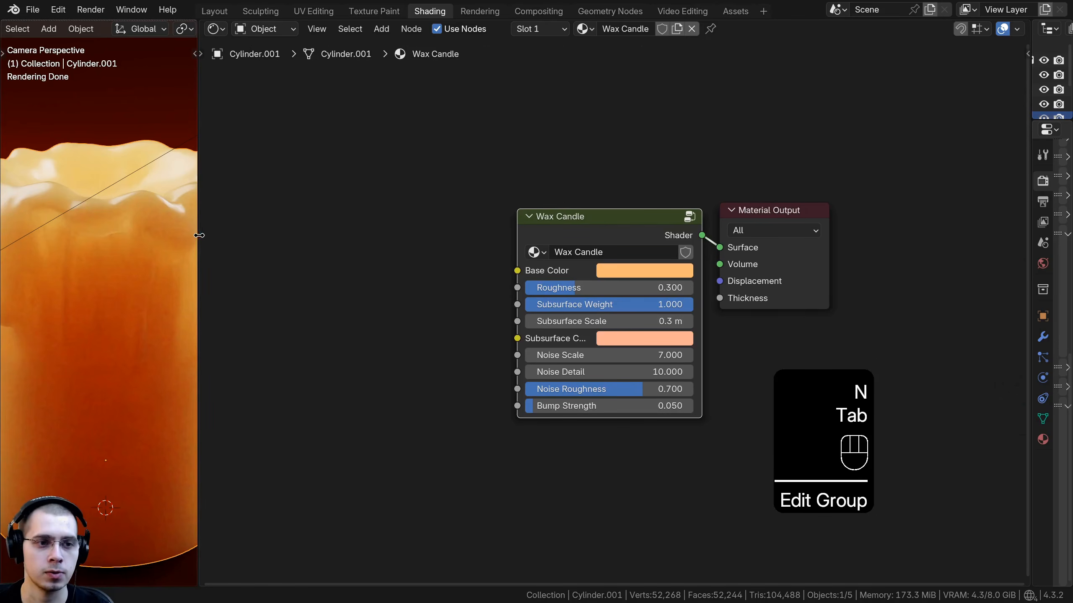
pyautogui.moveTo(199, 235); pyautogui.dragTo(446, 236)
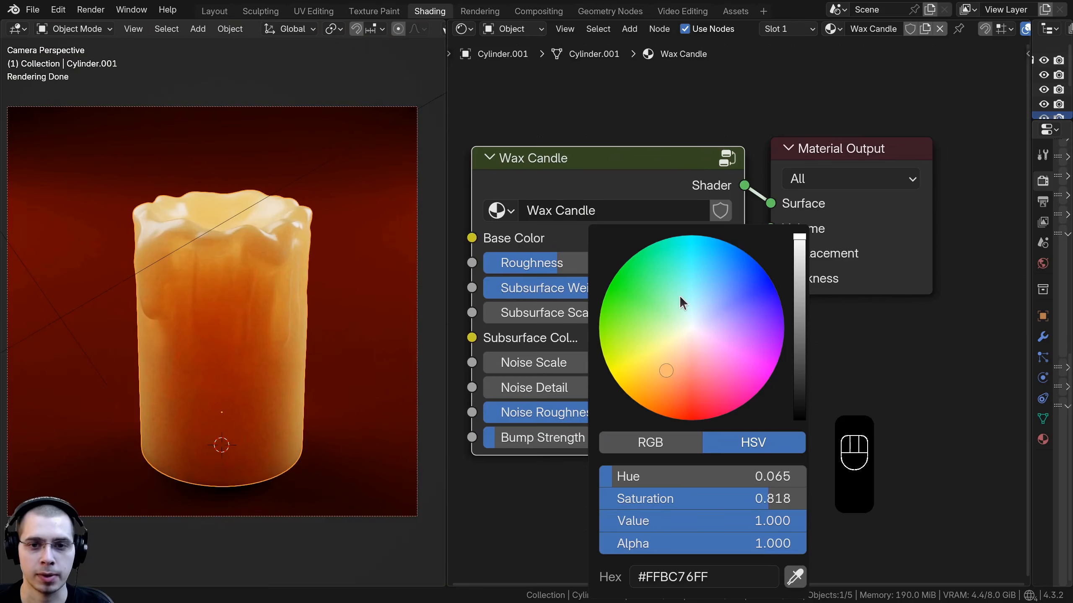
pyautogui.moveTo(680, 298); pyautogui.dragTo(666, 370)
pyautogui.moveTo(528, 280); pyautogui.dragTo(549, 272, button='middle')
pyautogui.moveTo(583, 255); pyautogui.dragTo(627, 304)
pyautogui.click(649, 331)
pyautogui.moveTo(677, 105); pyautogui.dragTo(744, 144)
pyautogui.rightClick(744, 144)
pyautogui.keyDown('shift'); pyautogui.moveTo(628, 354); pyautogui.dragTo(693, 354); pyautogui.keyUp('shift')
pyautogui.rightClick(693, 354)
pyautogui.moveTo(628, 379); pyautogui.dragTo(671, 379)
pyautogui.rightClick(671, 379)
pyautogui.moveTo(598, 403); pyautogui.dragTo(676, 404)
pyautogui.rightClick(676, 404)
pyautogui.moveTo(578, 428); pyautogui.dragTo(516, 428)
pyautogui.scroll(3, 191, 228)
pyautogui.moveTo(628, 195); pyautogui.dragTo(641, 187)
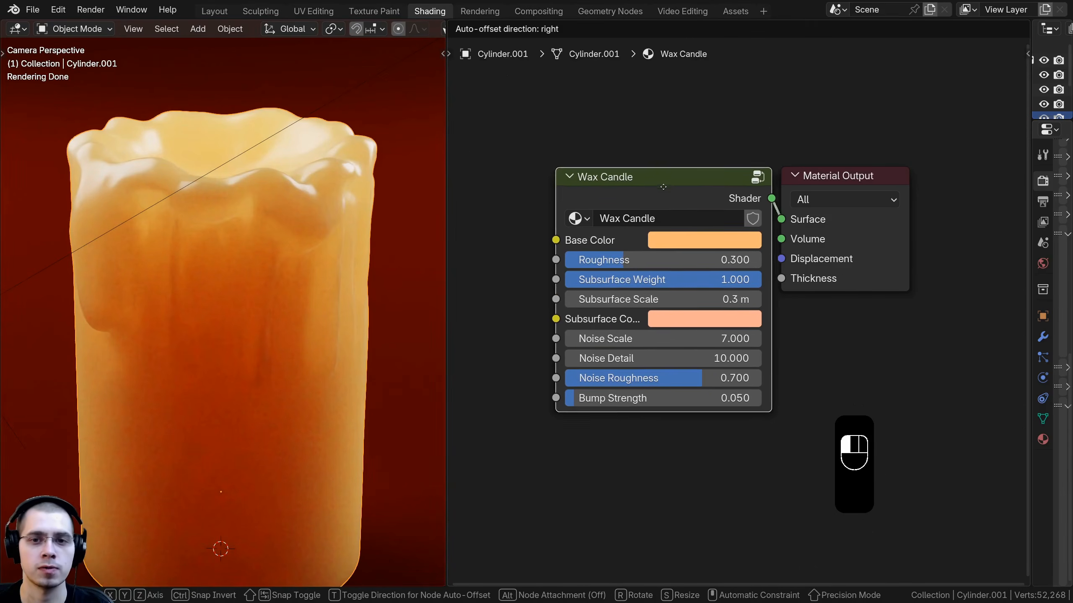
# Step: Save the file and switch to the Layout workspace with solid viewport shading
pyautogui.hotkey('ctrl', 's')
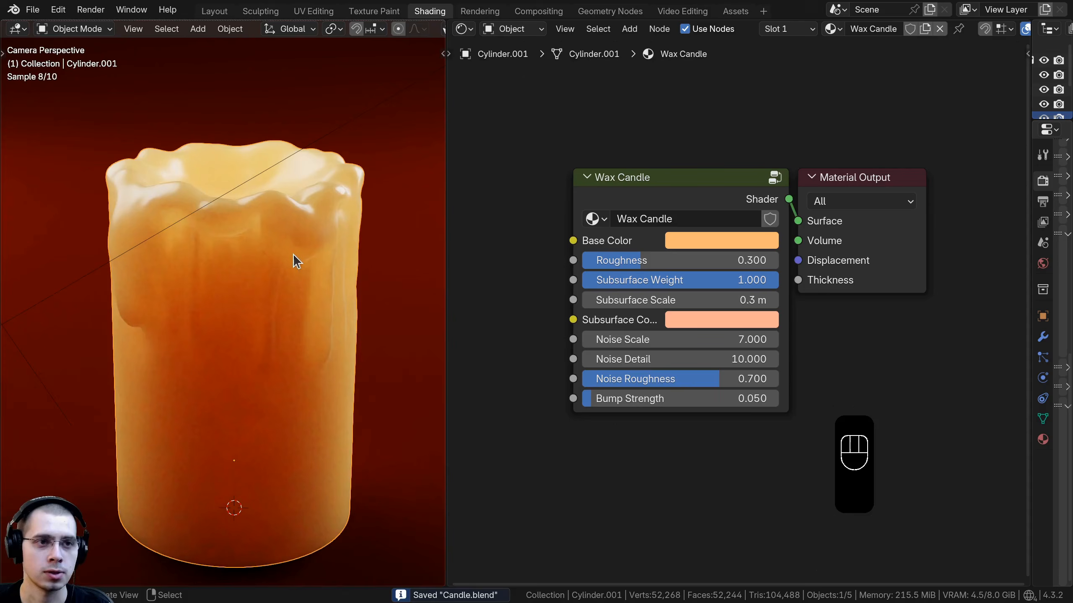
pyautogui.click(214, 11)
pyautogui.press('z')
pyautogui.click(401, 243)
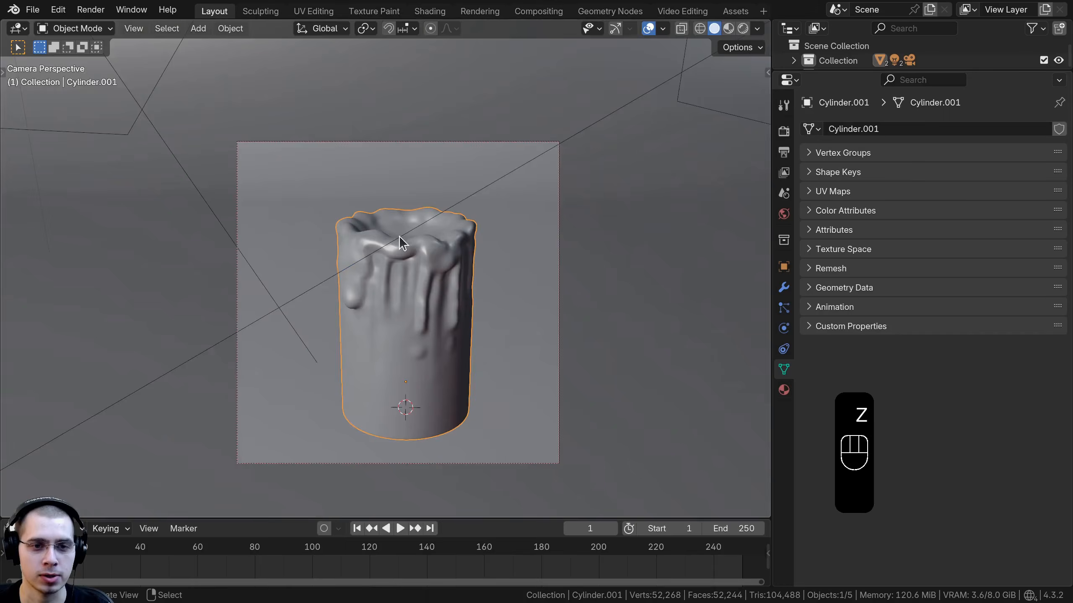
# Step: Add a new cylinder mesh to the scene
pyautogui.moveTo(399, 237); pyautogui.dragTo(475, 317, button='middle')
pyautogui.scroll(3, 528, 253)
pyautogui.keyDown('shift'); pyautogui.moveTo(528, 253); pyautogui.dragTo(455, 254, button='middle'); pyautogui.keyUp('shift')
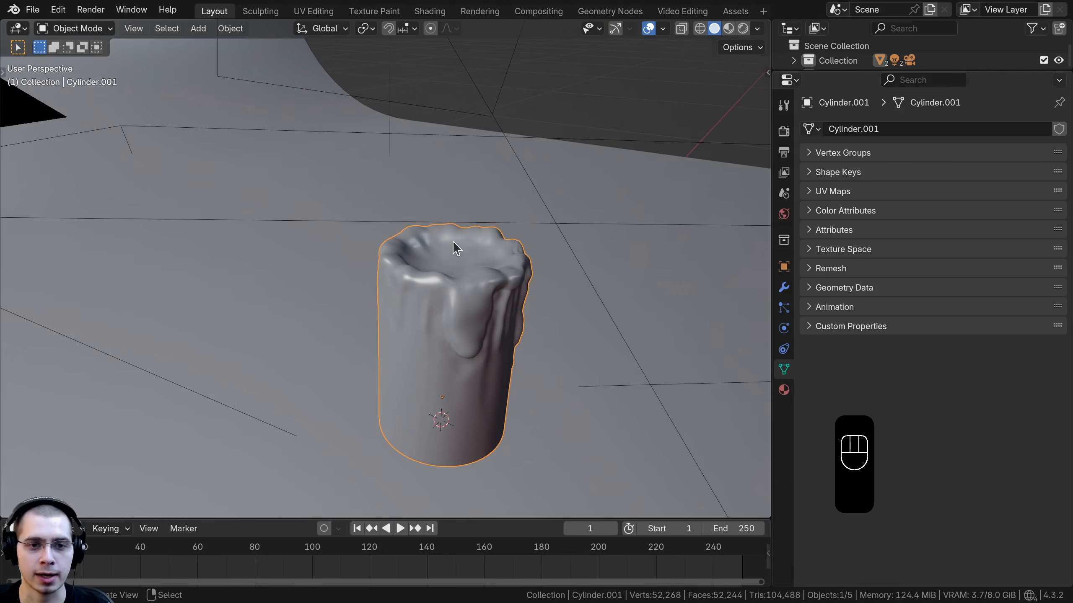
pyautogui.hotkey('shift', 'a')
pyautogui.moveTo(435, 262)
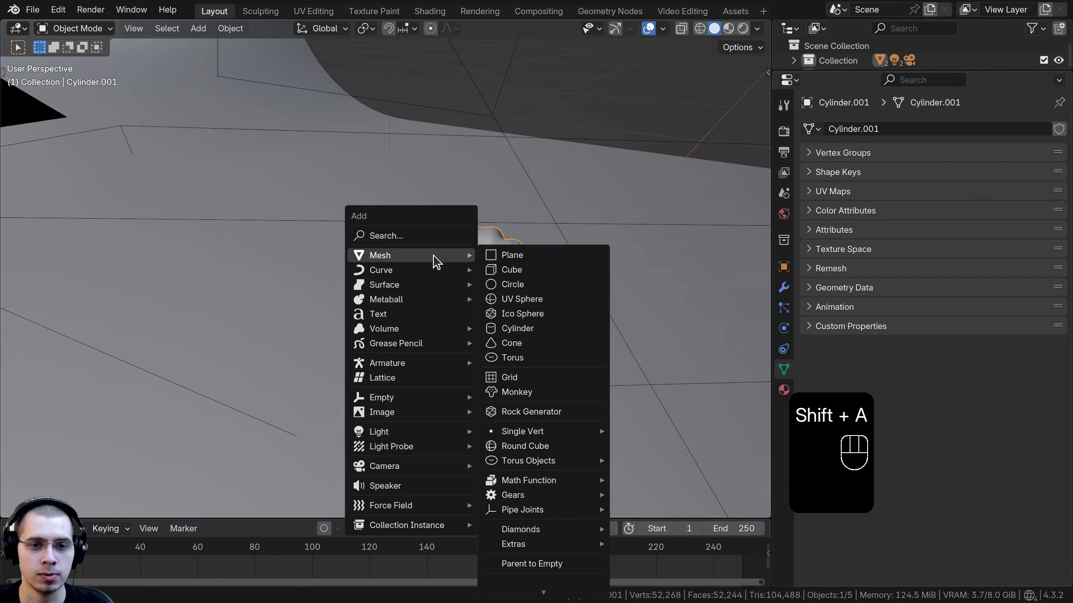
pyautogui.click(536, 331)
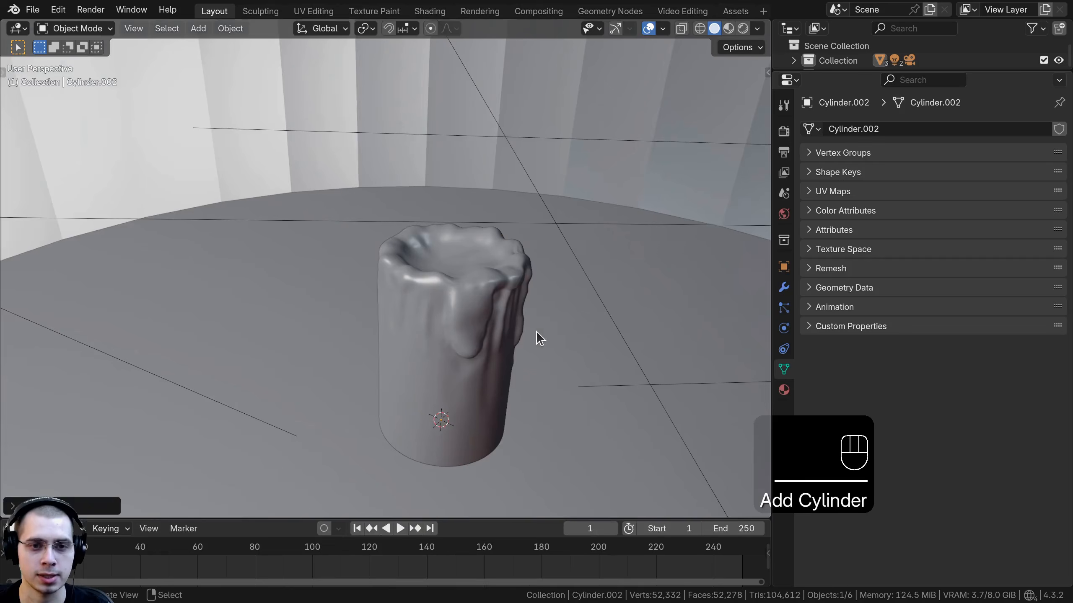
# Step: Set the new cylinder's vertex count to 12
pyautogui.scroll(-4, 594, 335)
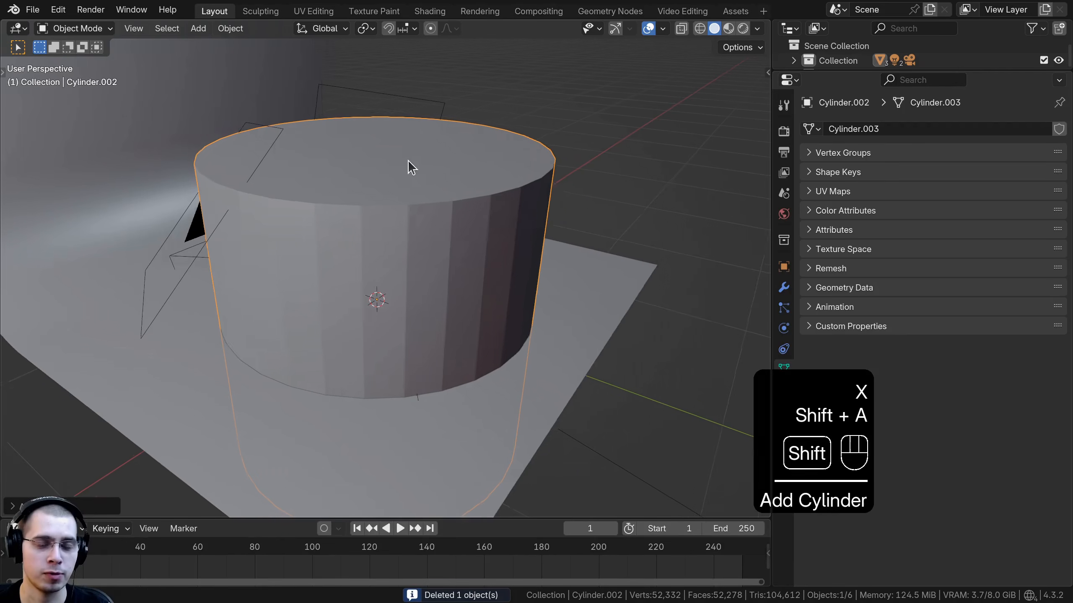
pyautogui.keyDown('shift'); pyautogui.moveTo(407, 160); pyautogui.dragTo(441, 161, button='middle'); pyautogui.keyUp('shift')
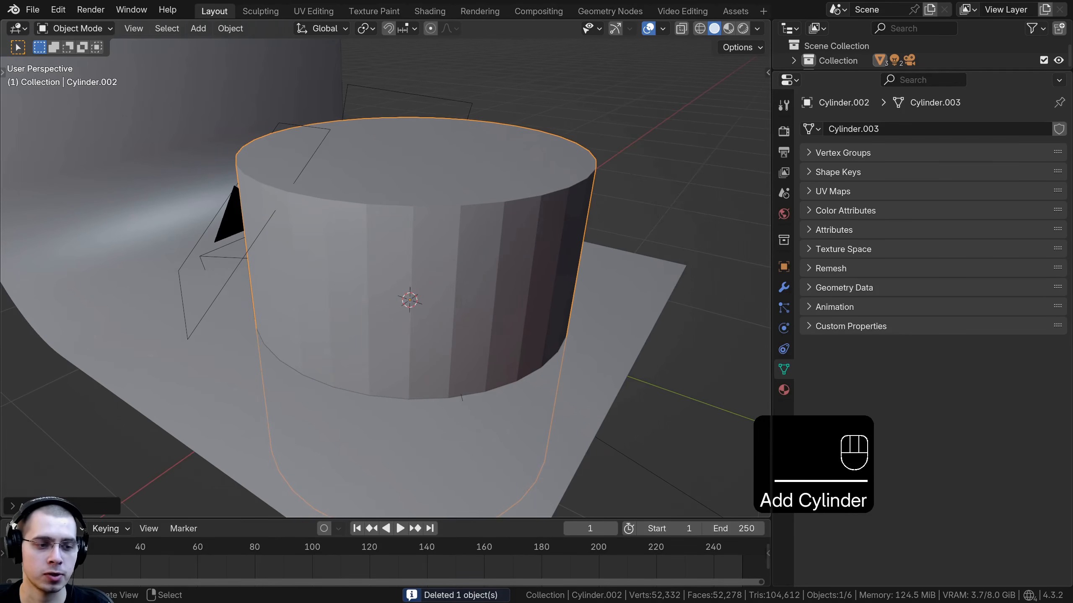
pyautogui.click(17, 506)
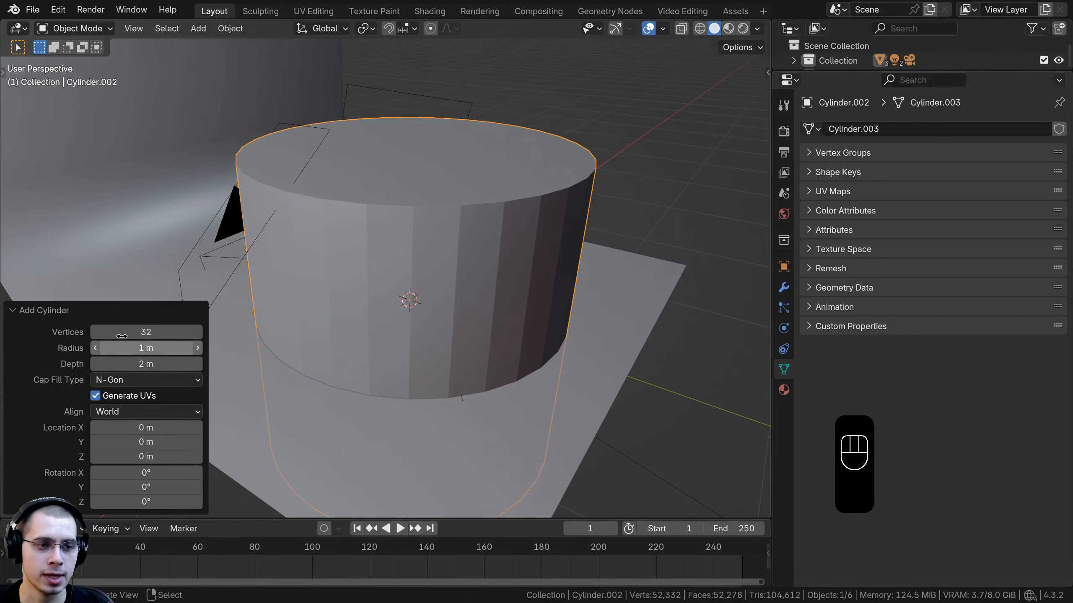
pyautogui.click(152, 328)
pyautogui.write('12')
pyautogui.press('Return')
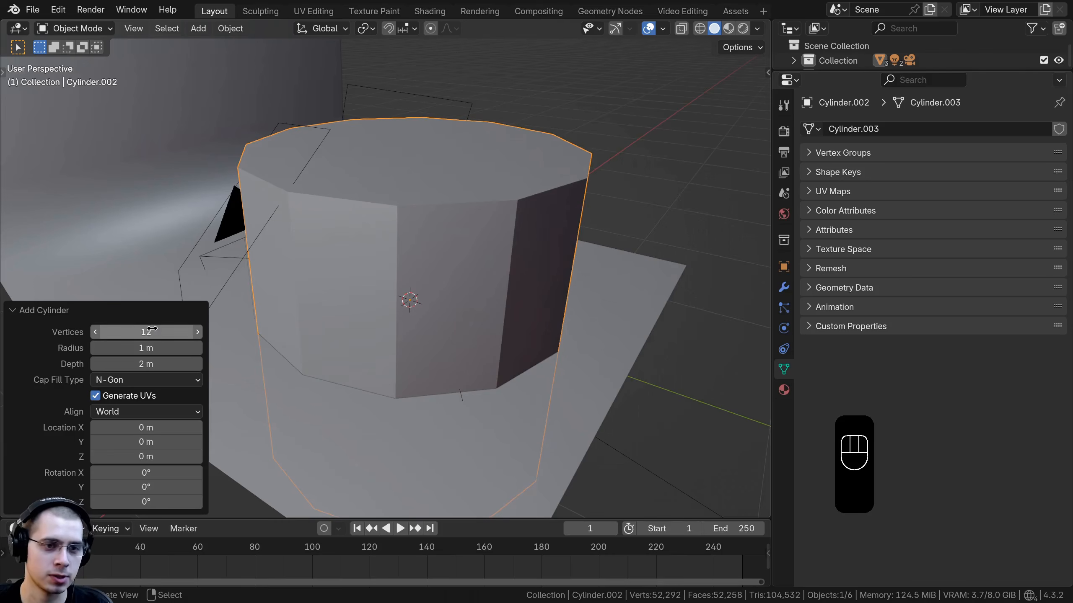
pyautogui.click(51, 313)
# Step: Scale the cylinder down into a small wick and move it onto the candle's top
pyautogui.moveTo(455, 240); pyautogui.dragTo(444, 253, button='middle')
pyautogui.moveTo(675, 222); pyautogui.dragTo(699, 216, button='middle')
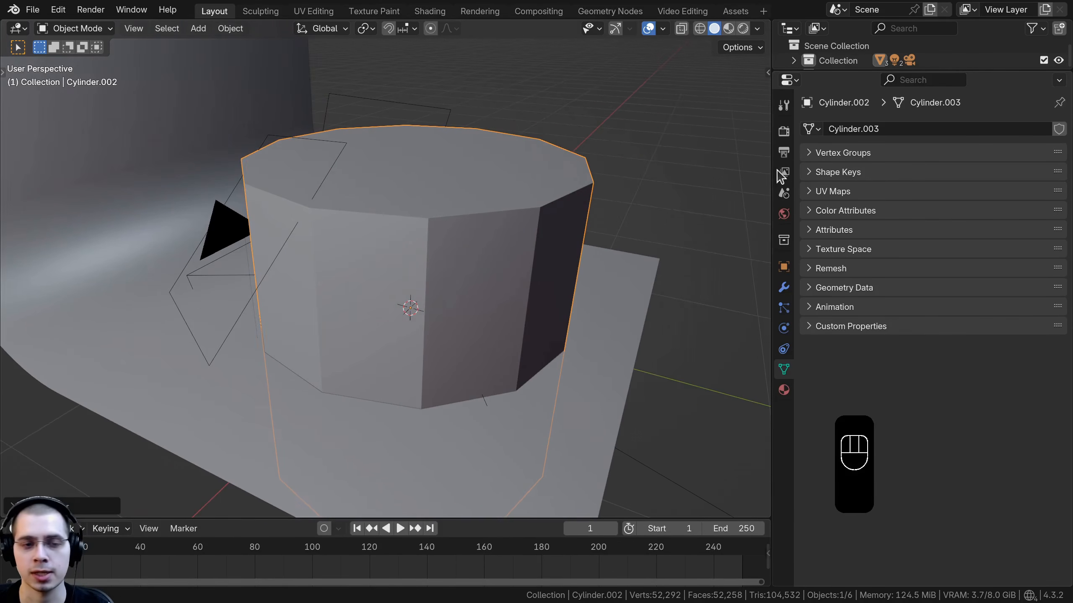
pyautogui.press('s')
pyautogui.press('s')
pyautogui.click(463, 334)
pyautogui.scroll(4, 460, 331)
pyautogui.press('g')
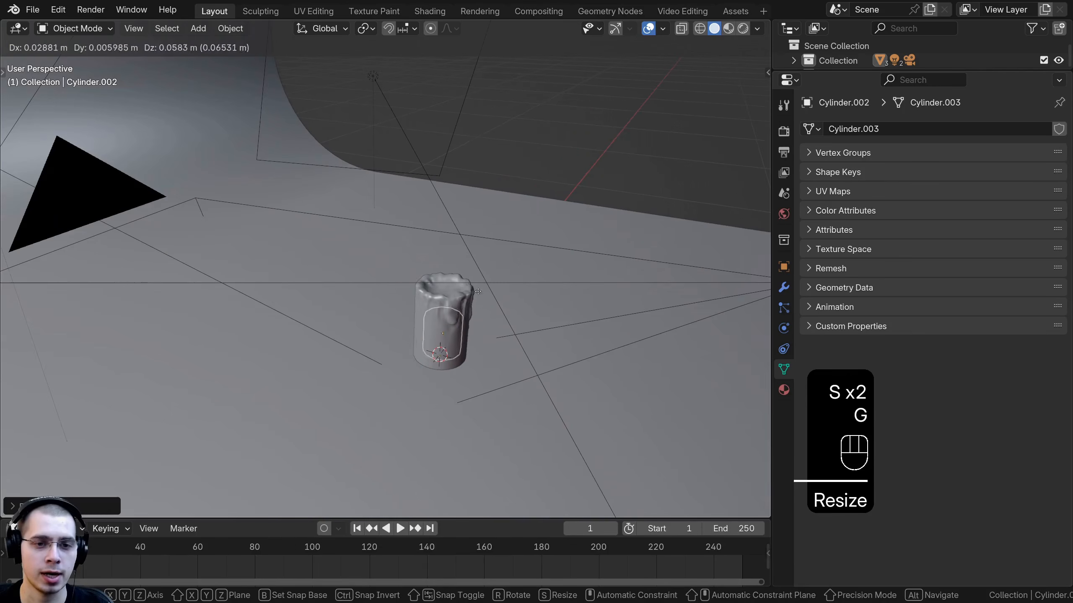
pyautogui.click(483, 233)
pyautogui.keyDown('shift'); pyautogui.moveTo(486, 249); pyautogui.dragTo(385, 233, button='middle'); pyautogui.keyUp('shift')
pyautogui.scroll(8, 422, 224)
pyautogui.press('s')
pyautogui.click(135, 266)
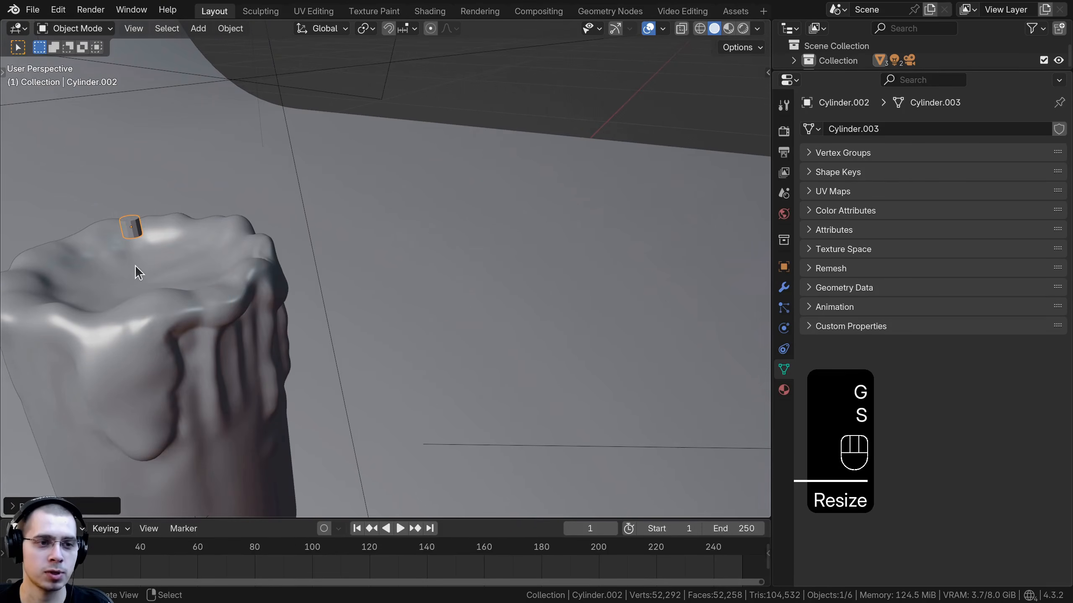
pyautogui.press('KP_Decimal')
pyautogui.press('s')
pyautogui.click(420, 198)
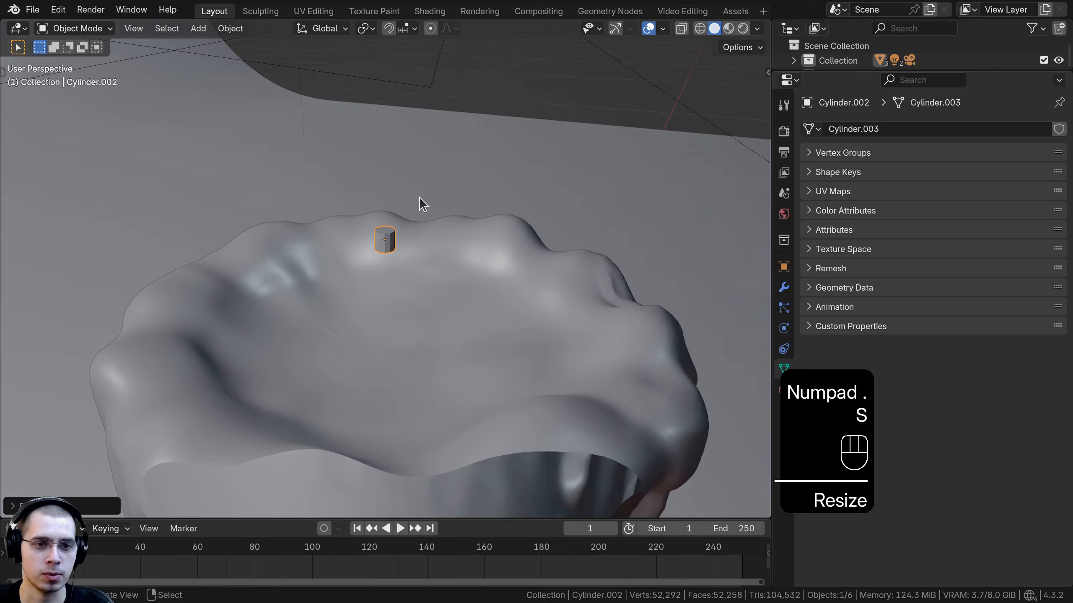
# Step: Stretch the wick vertically in Edit Mode by scaling along Z
pyautogui.moveTo(419, 197); pyautogui.dragTo(382, 169, button='middle')
pyautogui.press('Tab')
pyautogui.press('s')
pyautogui.press('z')
pyautogui.click(426, 127)
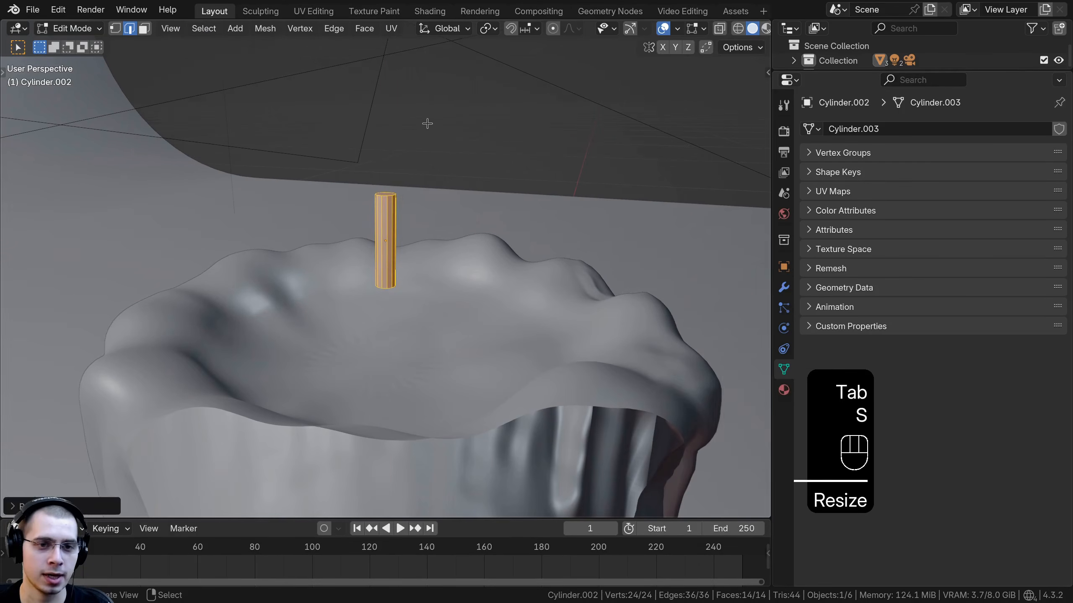
pyautogui.press('Tab')
# Step: Move the wick down along Z so it sits in the candle's top
pyautogui.press('g')
pyautogui.press('z')
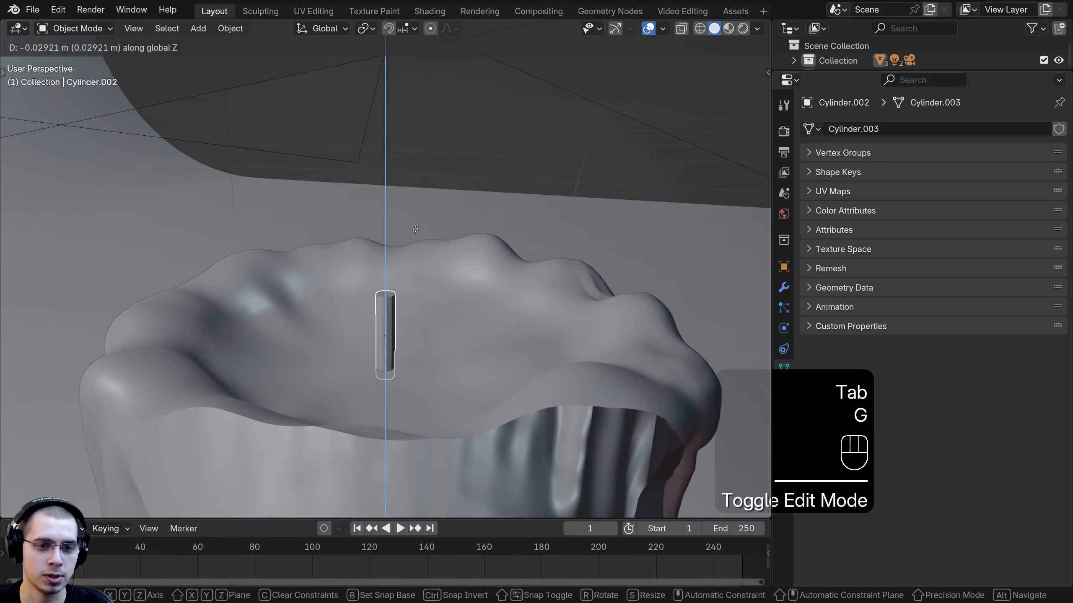
pyautogui.click(415, 230)
pyautogui.scroll(-2, 429, 269)
pyautogui.moveTo(416, 231); pyautogui.dragTo(567, 196, button='middle')
pyautogui.scroll(1, 429, 269)
pyautogui.press('g')
pyautogui.click(427, 270)
pyautogui.scroll(1, 418, 292)
pyautogui.press('KP_5')
pyautogui.press('KP_5')
pyautogui.press('KP_5')
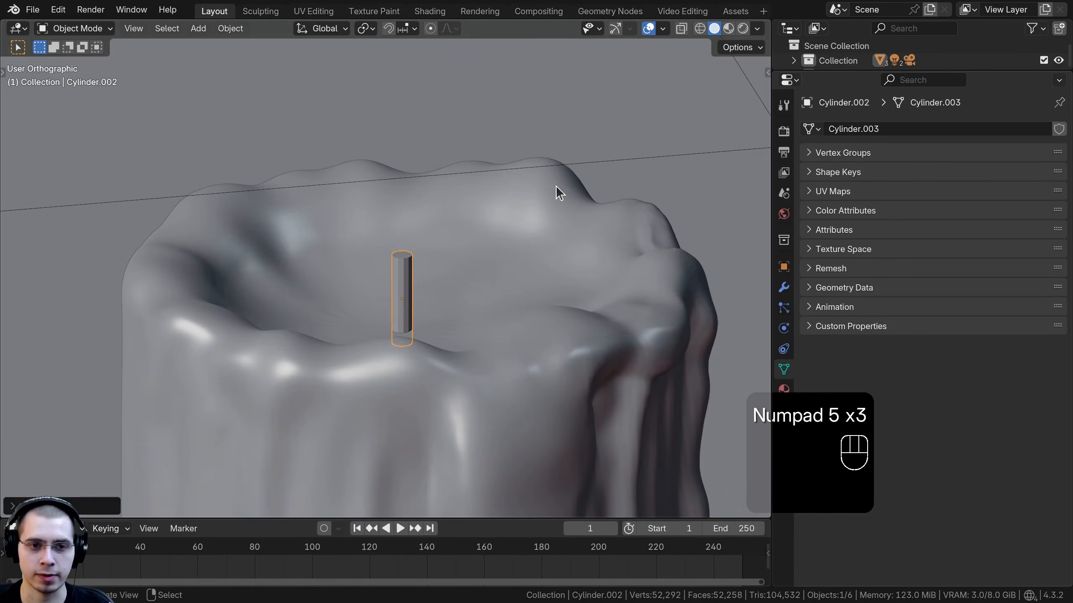
# Step: Apply the wick's transformation
pyautogui.moveTo(525, 345); pyautogui.dragTo(525, 350, button='middle')
pyautogui.scroll(5, 458, 275)
pyautogui.keyDown('shift'); pyautogui.moveTo(458, 275); pyautogui.dragTo(398, 193, button='middle'); pyautogui.keyUp('shift')
pyautogui.scroll(1, 398, 193)
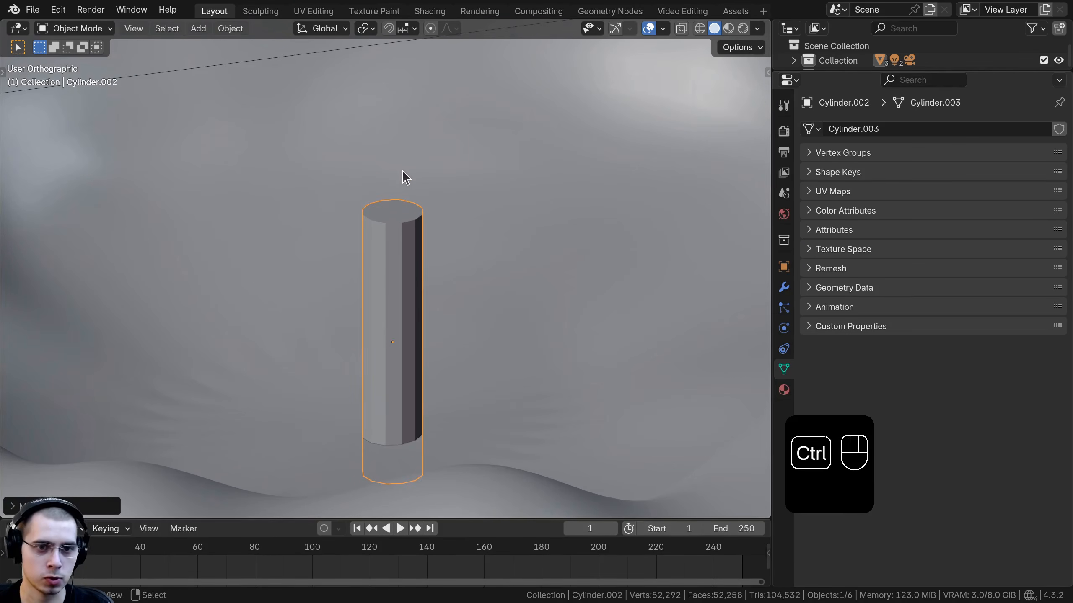
pyautogui.hotkey('ctrl', 'a')
pyautogui.click(337, 187)
# Step: Enter Edit Mode on the wick and recalculate its normals
pyautogui.moveTo(336, 196); pyautogui.dragTo(415, 183, button='middle')
pyautogui.scroll(1, 390, 193)
pyautogui.press('Tab')
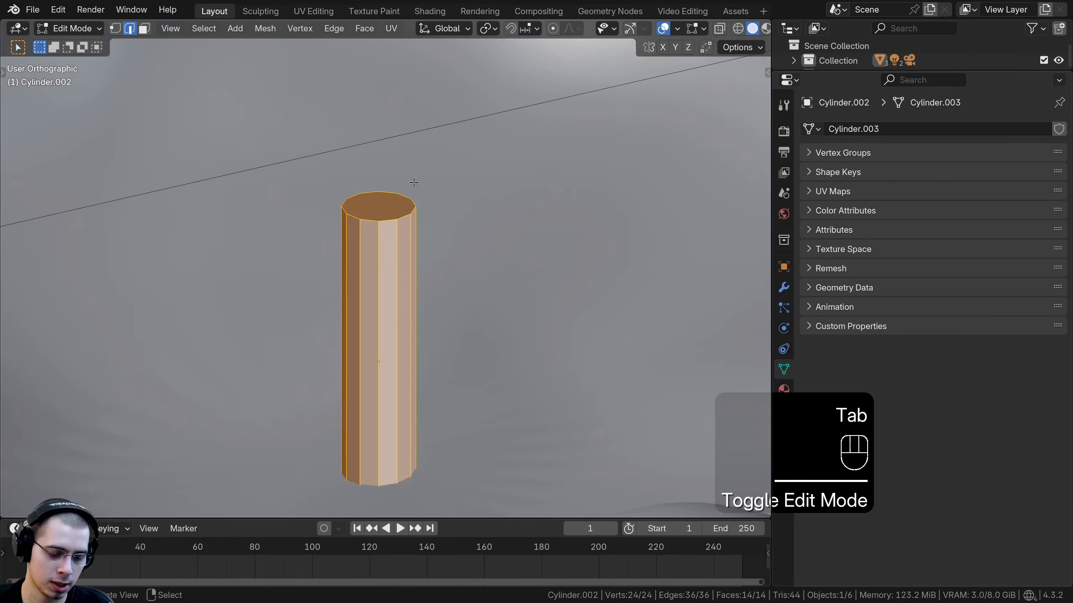
pyautogui.hotkey('shift', 'n')
pyautogui.moveTo(326, 363); pyautogui.dragTo(352, 371, button='middle')
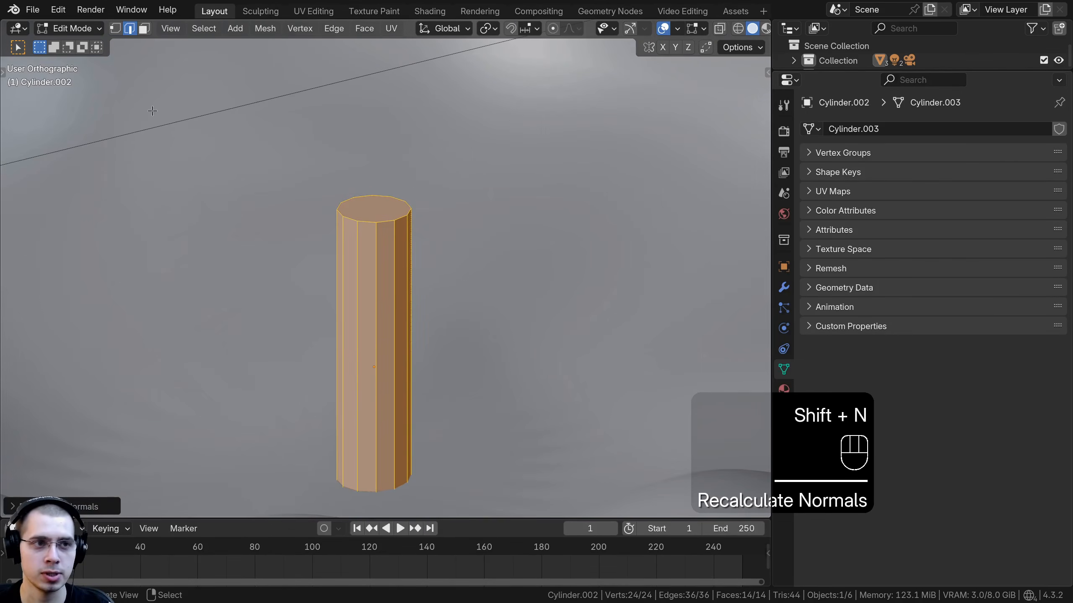
# Step: Select the wick's top face, extrude it upward, and tilt it slightly
pyautogui.click(149, 34)
pyautogui.rightClick(365, 216)
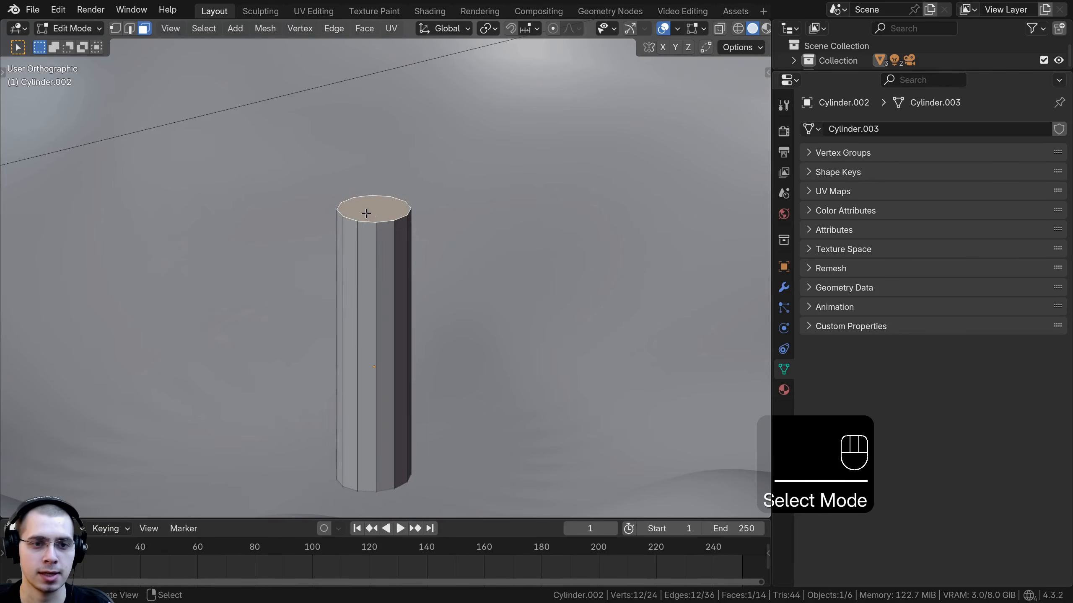
pyautogui.moveTo(382, 232); pyautogui.dragTo(399, 208, button='middle')
pyautogui.scroll(-1, 400, 209)
pyautogui.keyDown('shift'); pyautogui.moveTo(401, 210); pyautogui.dragTo(399, 233, button='middle'); pyautogui.keyUp('shift')
pyautogui.press('e')
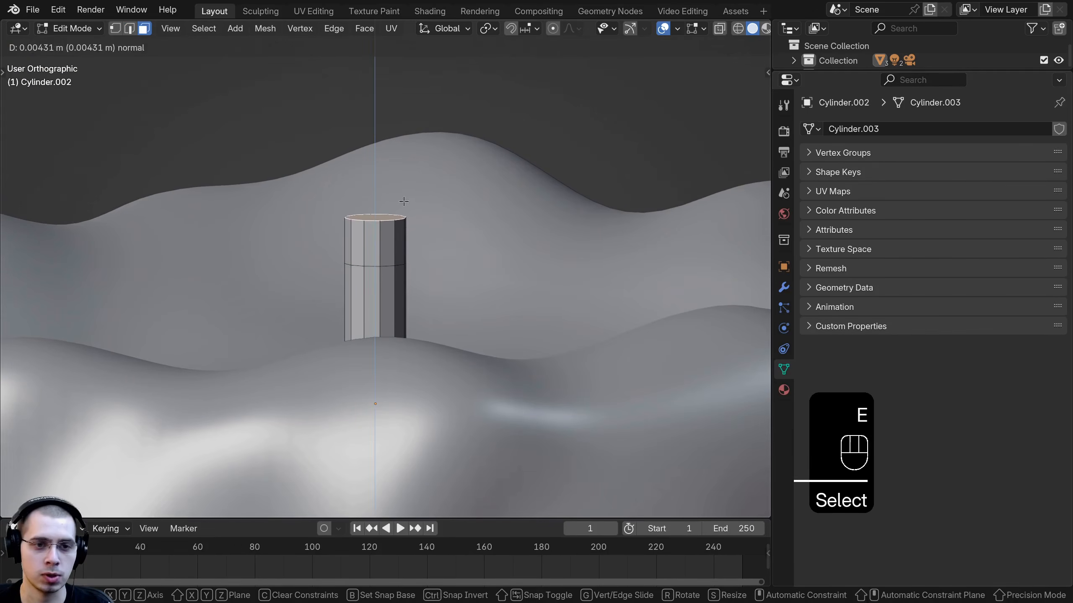
pyautogui.click(404, 201)
pyautogui.press('r')
pyautogui.click(426, 215)
pyautogui.press('g')
pyautogui.click(431, 222)
# Step: Keep extruding and rotating the top face to bend the wick's tip over to one side
pyautogui.press('e')
pyautogui.click(452, 183)
pyautogui.press('r')
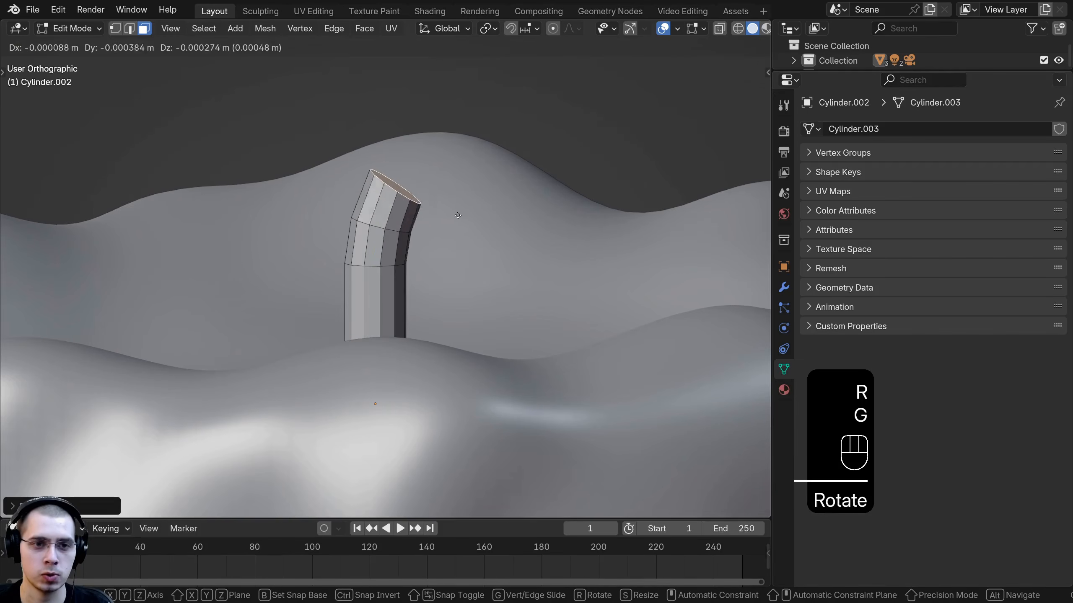
pyautogui.click(458, 217)
pyautogui.press('e')
pyautogui.click(485, 199)
pyautogui.press('r')
pyautogui.click(472, 225)
pyautogui.press('g')
pyautogui.click(476, 228)
pyautogui.press('r')
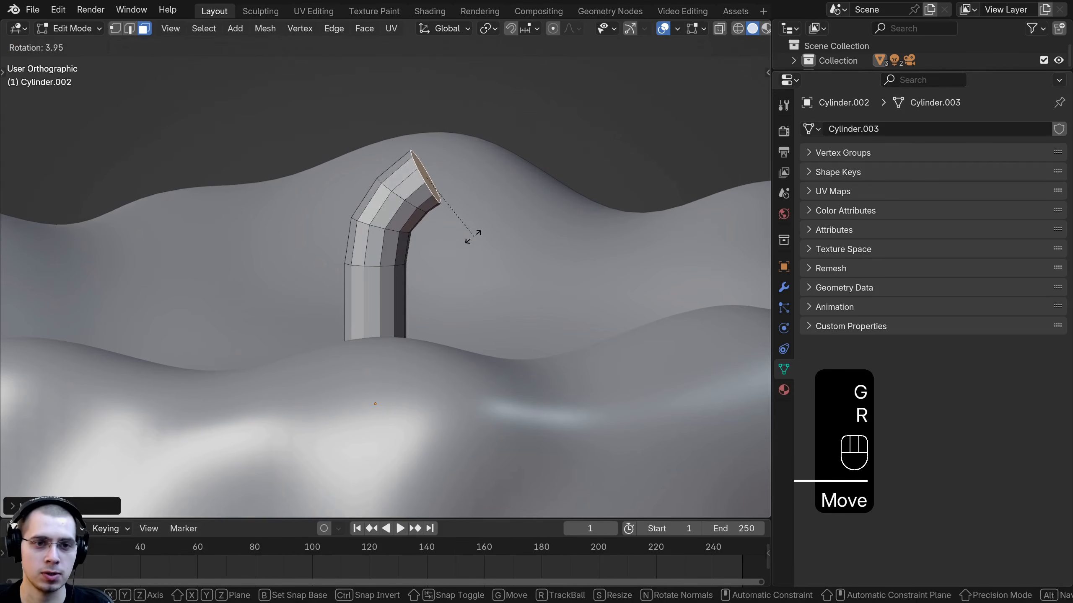
pyautogui.click(474, 234)
# Step: Shade the wick smooth
pyautogui.press('Tab')
pyautogui.scroll(3, 352, 242)
pyautogui.press('w')
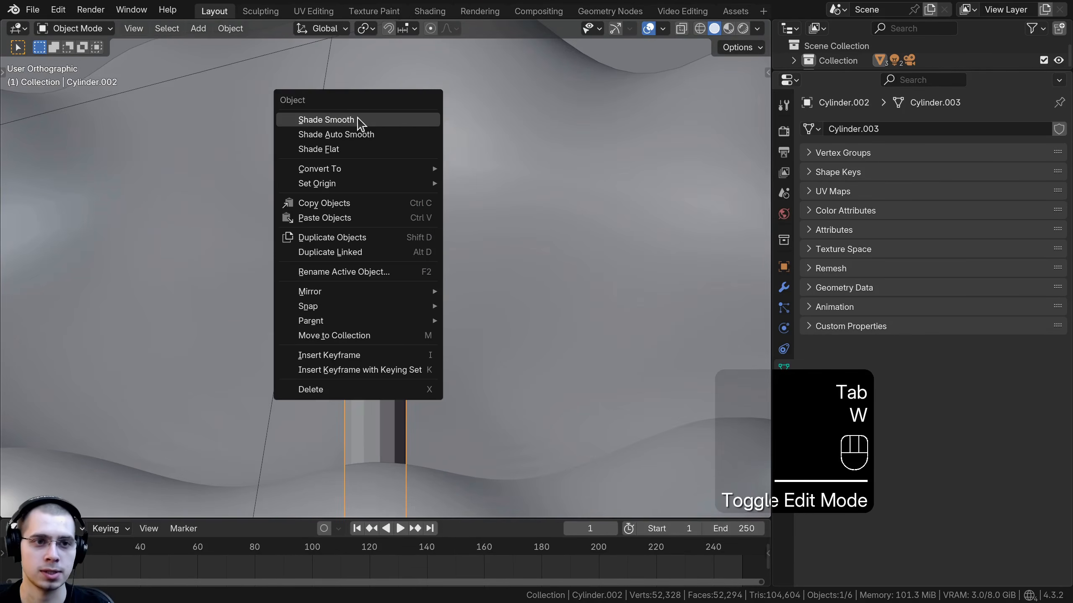
pyautogui.click(385, 120)
pyautogui.moveTo(385, 120); pyautogui.dragTo(370, 137, button='middle')
# Step: Inset the wick's top face twice
pyautogui.press('Tab')
pyautogui.scroll(1, 428, 158)
pyautogui.keyDown('shift'); pyautogui.moveTo(429, 158); pyautogui.dragTo(419, 240, button='middle'); pyautogui.keyUp('shift')
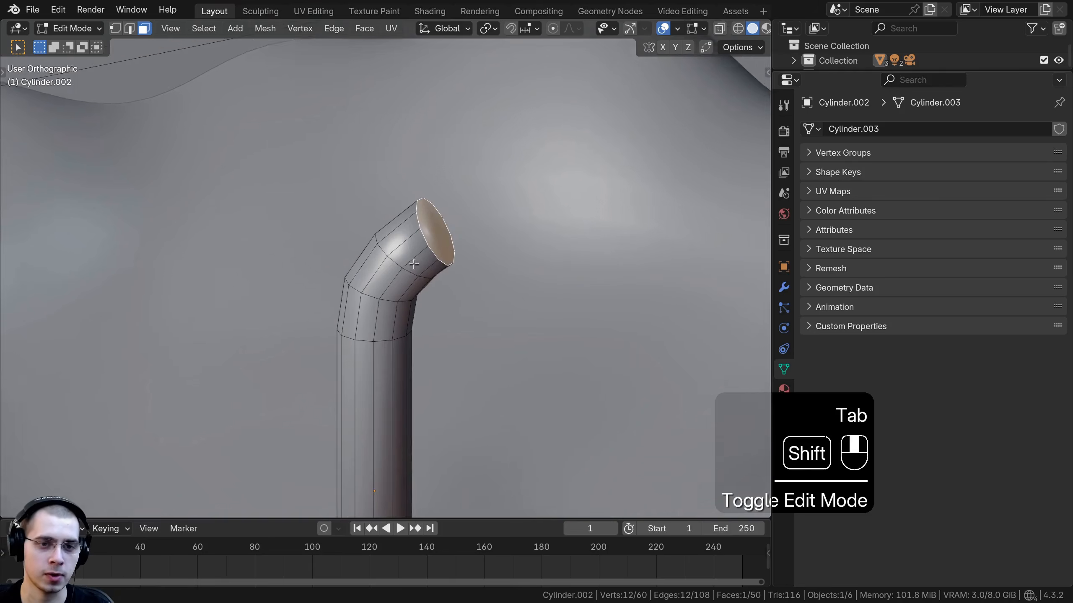
pyautogui.scroll(2, 419, 239)
pyautogui.moveTo(482, 203); pyautogui.dragTo(618, 162, button='middle')
pyautogui.press('i')
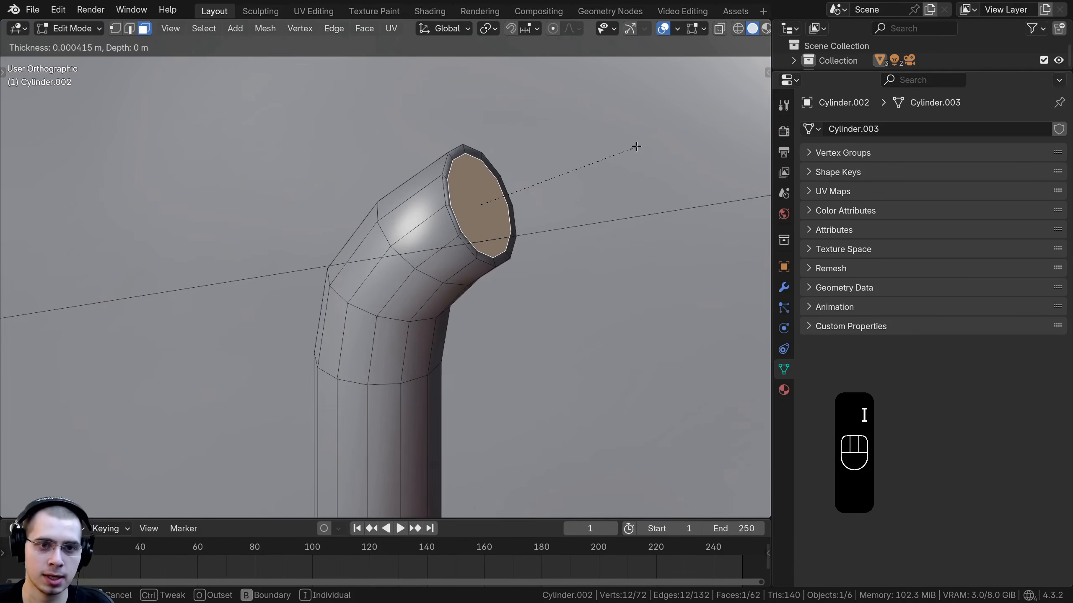
pyautogui.click(638, 148)
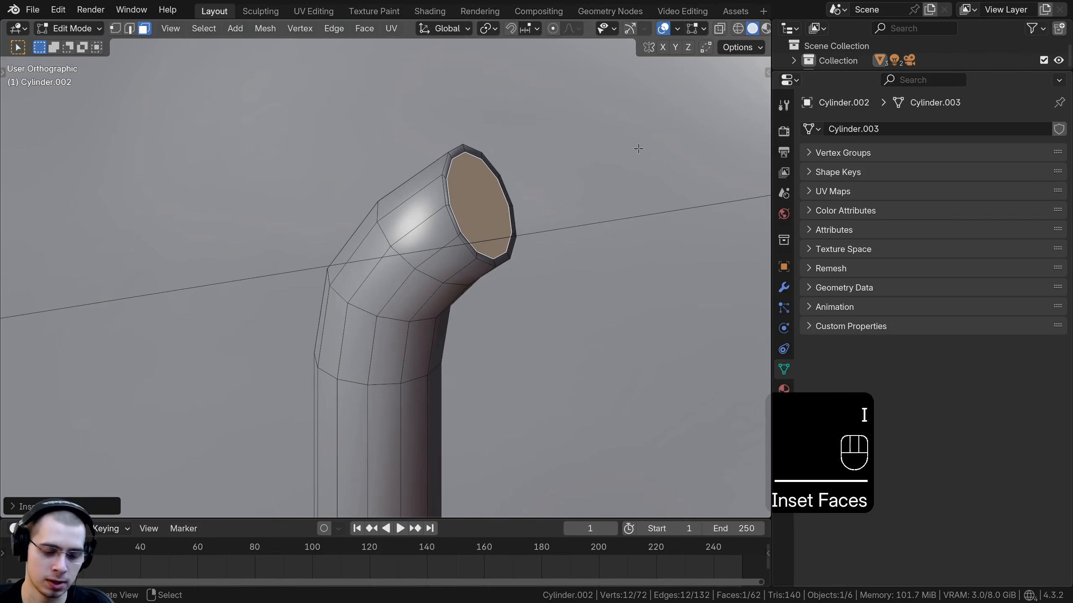
pyautogui.press('i')
pyautogui.click(501, 184)
# Step: Add a loop cut near the wick's tip and leave Edit Mode
pyautogui.hotkey('ctrl', 'r')
pyautogui.click(409, 200)
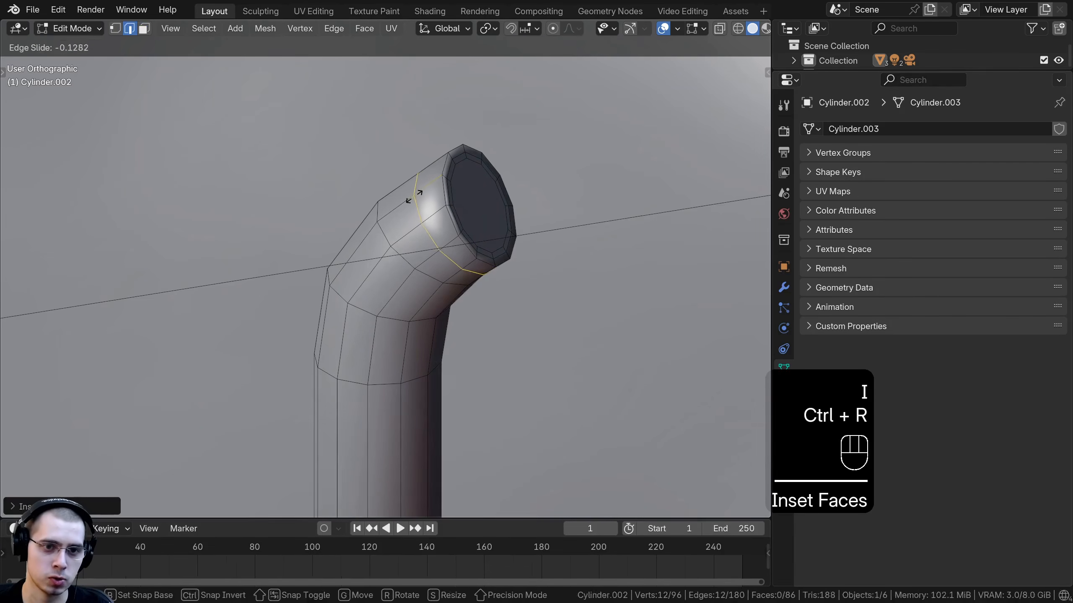
pyautogui.click(450, 176)
pyautogui.press('Tab')
pyautogui.scroll(-5, 451, 175)
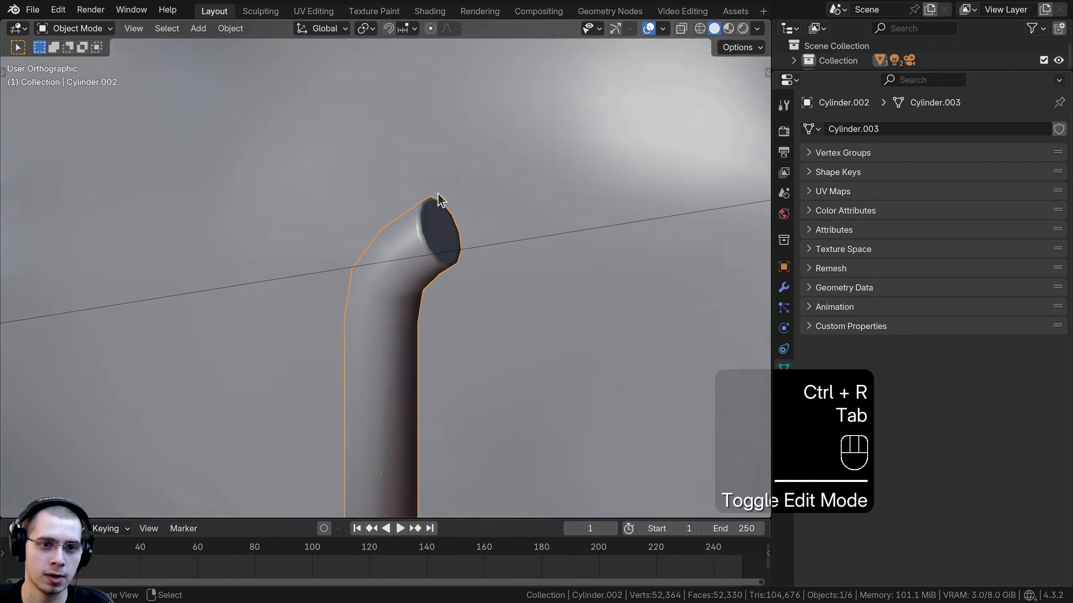
# Step: Delete the wick's bottom face from underneath, then return to Object Mode
pyautogui.moveTo(438, 193)
pyautogui.mouseDown(button='middle')
pyautogui.moveTo(441, 342)
pyautogui.moveTo(620, 310)
pyautogui.moveTo(466, 308)
pyautogui.moveTo(491, 368)
pyautogui.moveTo(480, 324)
pyautogui.moveTo(481, 373)
pyautogui.moveTo(475, 231)
pyautogui.moveTo(411, 323)
pyautogui.moveTo(408, 278)
pyautogui.mouseUp(button='middle')
pyautogui.press('KP_5')
pyautogui.keyDown('shift'); pyautogui.click(408, 278); pyautogui.keyUp('shift')
pyautogui.press('Tab')
pyautogui.scroll(2, 404, 288)
pyautogui.click(400, 282)
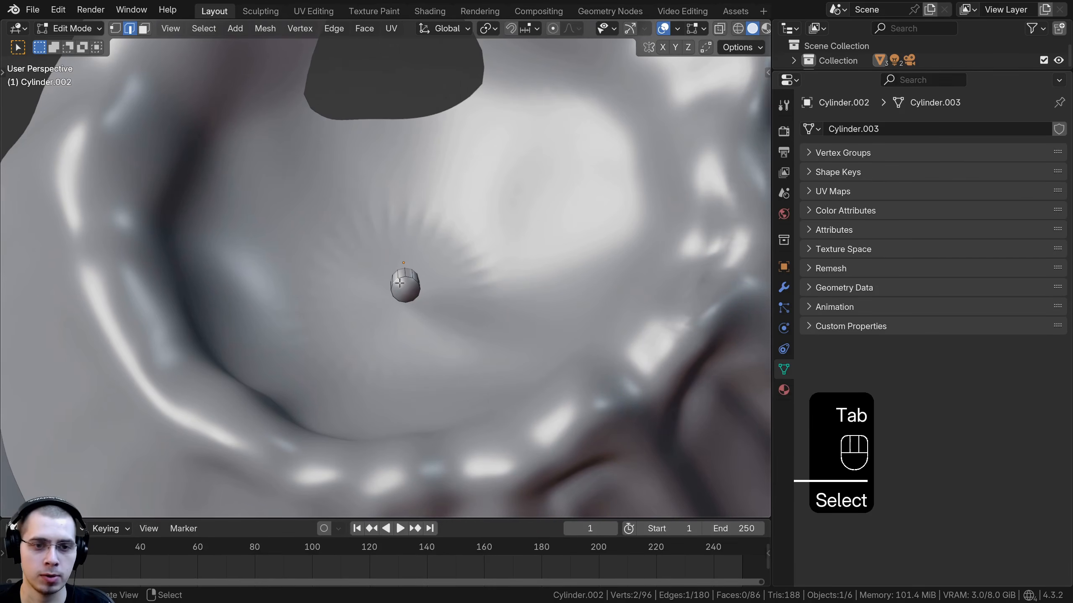
pyautogui.click(144, 28)
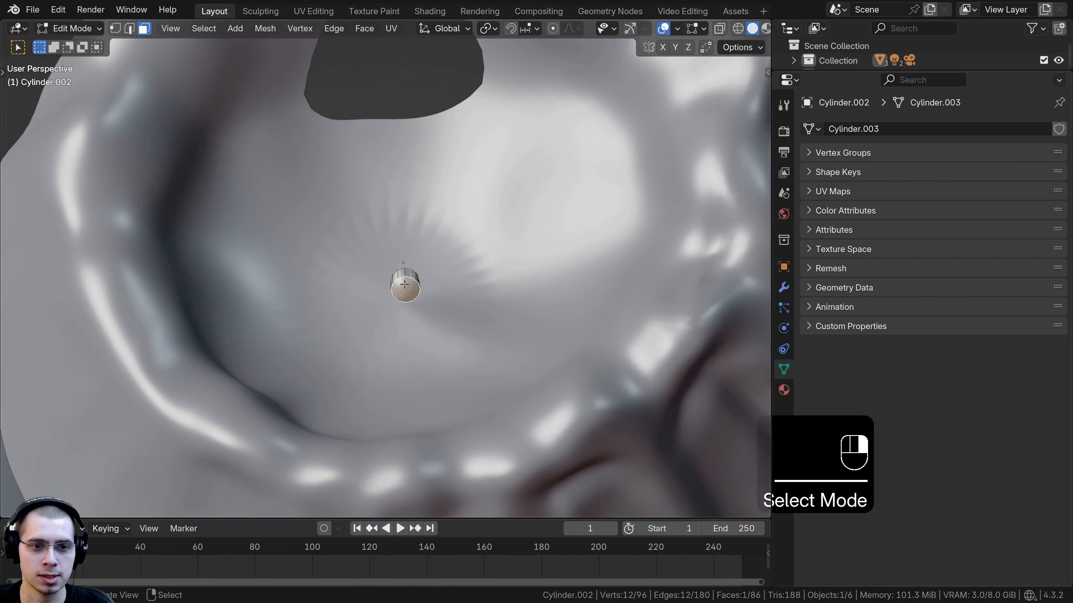
pyautogui.click(405, 284)
pyautogui.press('x')
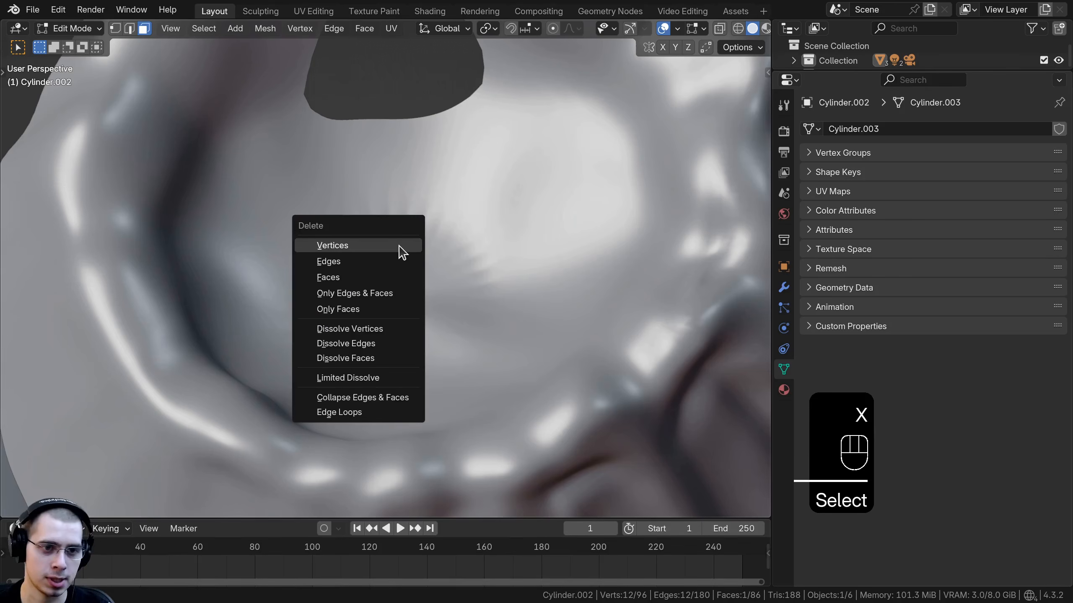
pyautogui.click(346, 279)
pyautogui.press('Tab')
# Step: Create a new material for the wick named Wick
pyautogui.moveTo(389, 244); pyautogui.dragTo(392, 374, button='middle')
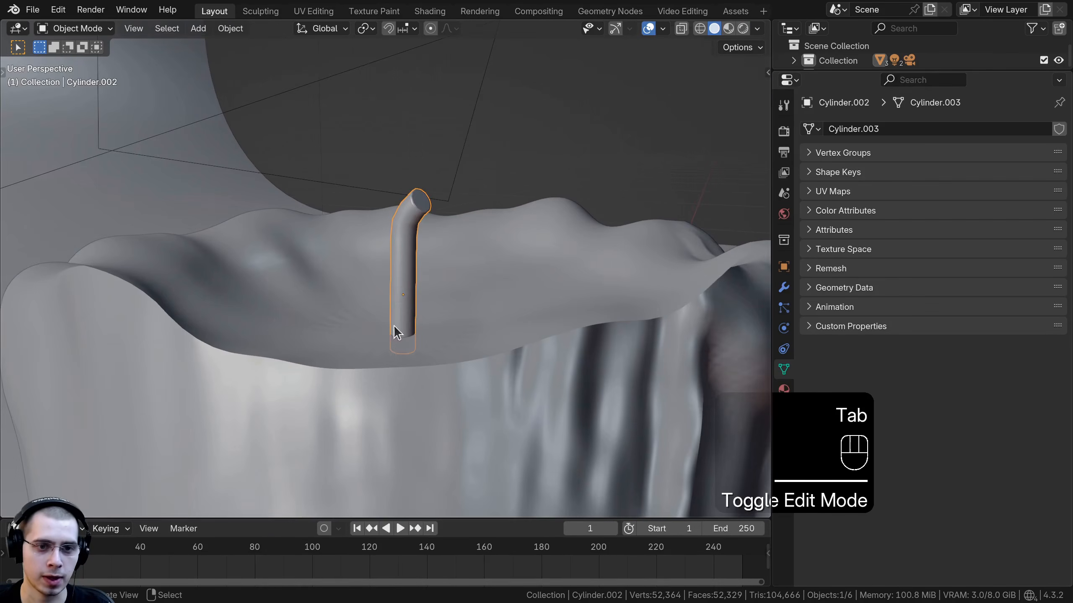
pyautogui.scroll(-4, 393, 320)
pyautogui.press('a')
pyautogui.moveTo(392, 314)
pyautogui.mouseDown(button='middle')
pyautogui.moveTo(419, 328)
pyautogui.moveTo(386, 328)
pyautogui.mouseUp(button='middle')
pyautogui.rightClick(396, 252)
pyautogui.scroll(3, 447, 271)
pyautogui.moveTo(399, 245)
pyautogui.mouseDown(button='middle')
pyautogui.moveTo(447, 272)
pyautogui.moveTo(405, 248)
pyautogui.mouseUp(button='middle')
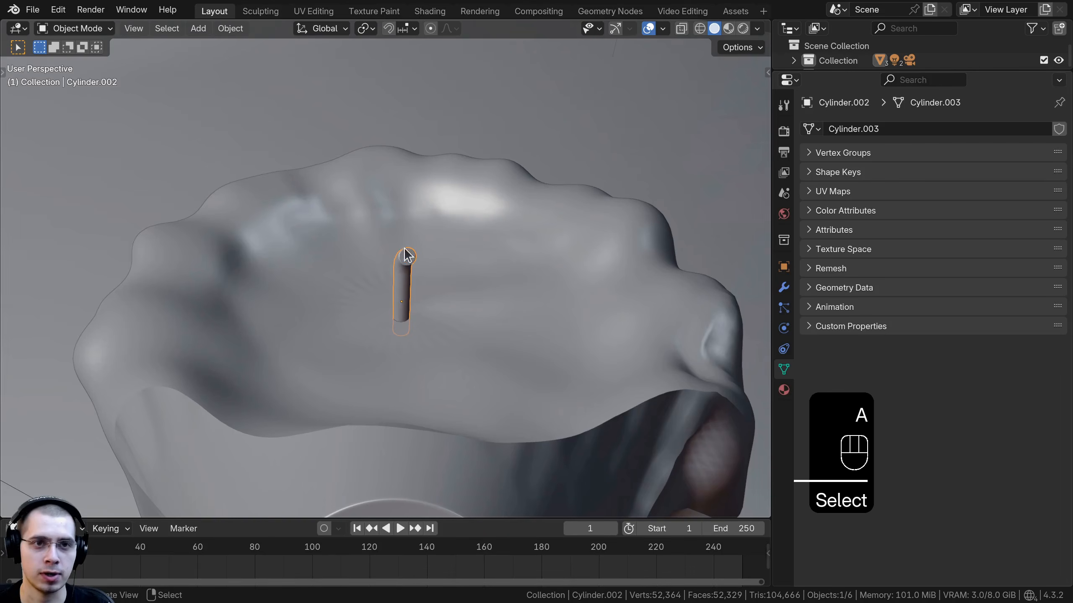
pyautogui.click(784, 391)
pyautogui.click(893, 191)
pyautogui.doubleClick(906, 191)
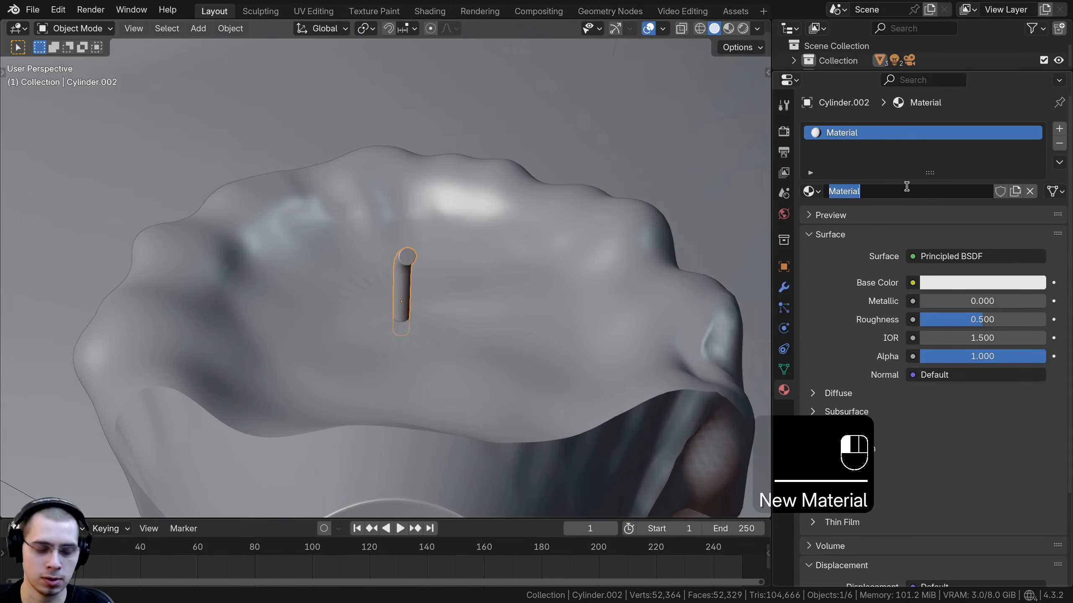
pyautogui.write('Wic')
pyautogui.press('Return')
pyautogui.moveTo(711, 194); pyautogui.dragTo(593, 250, button='middle')
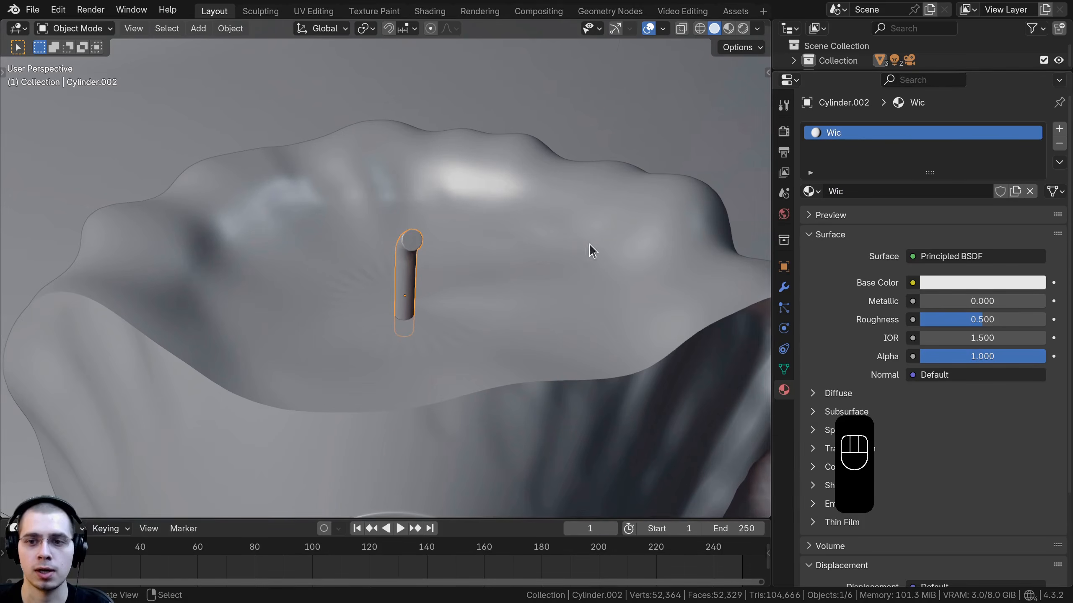
# Step: Set the Wick material's base color to black
pyautogui.click(970, 284)
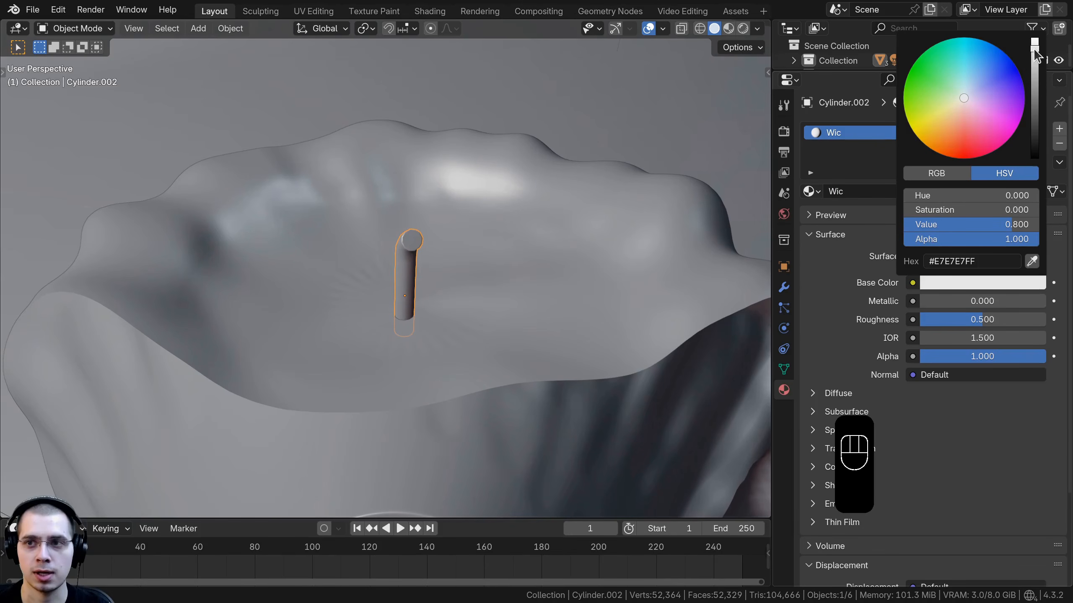
pyautogui.moveTo(1034, 51); pyautogui.dragTo(1034, 158)
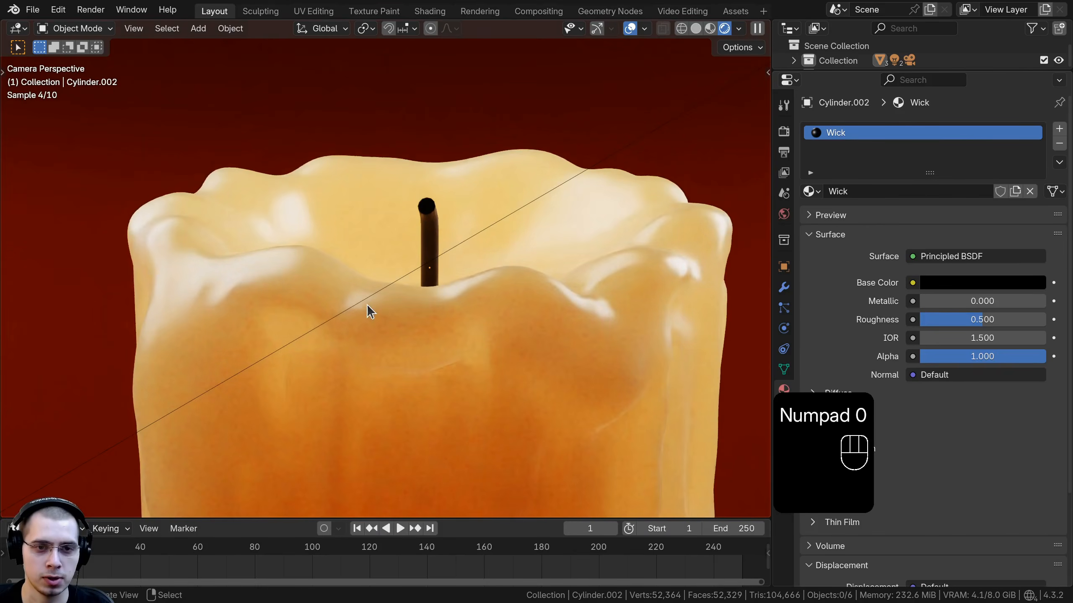
# Step: Rotate the wick about 58° around the Z axis
pyautogui.scroll(-5, 390, 301)
pyautogui.scroll(4, 393, 308)
pyautogui.click(422, 241)
pyautogui.press('r')
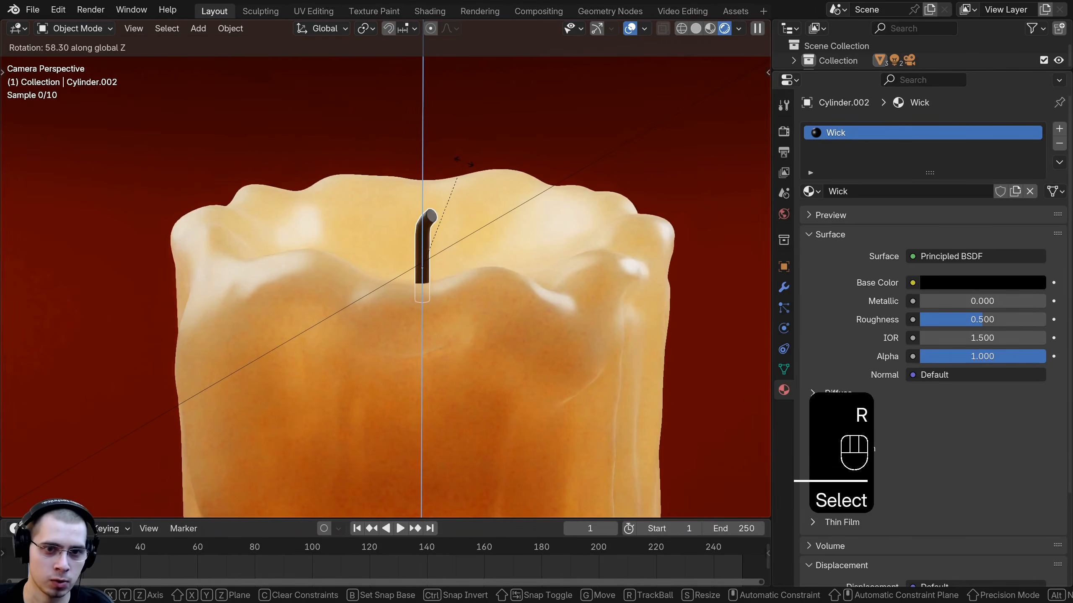
pyautogui.click(463, 161)
# Step: Deselect everything and switch the viewport to Solid shading
pyautogui.press('a')
pyautogui.scroll(-3, 377, 309)
pyautogui.press('z')
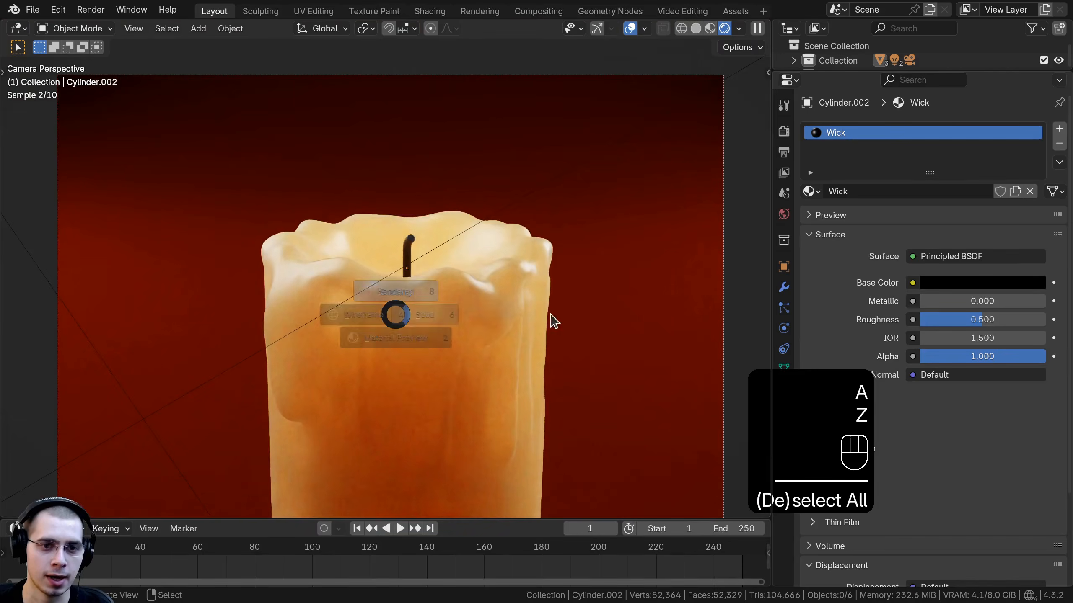
pyautogui.click(553, 321)
pyautogui.moveTo(499, 517); pyautogui.dragTo(499, 525)
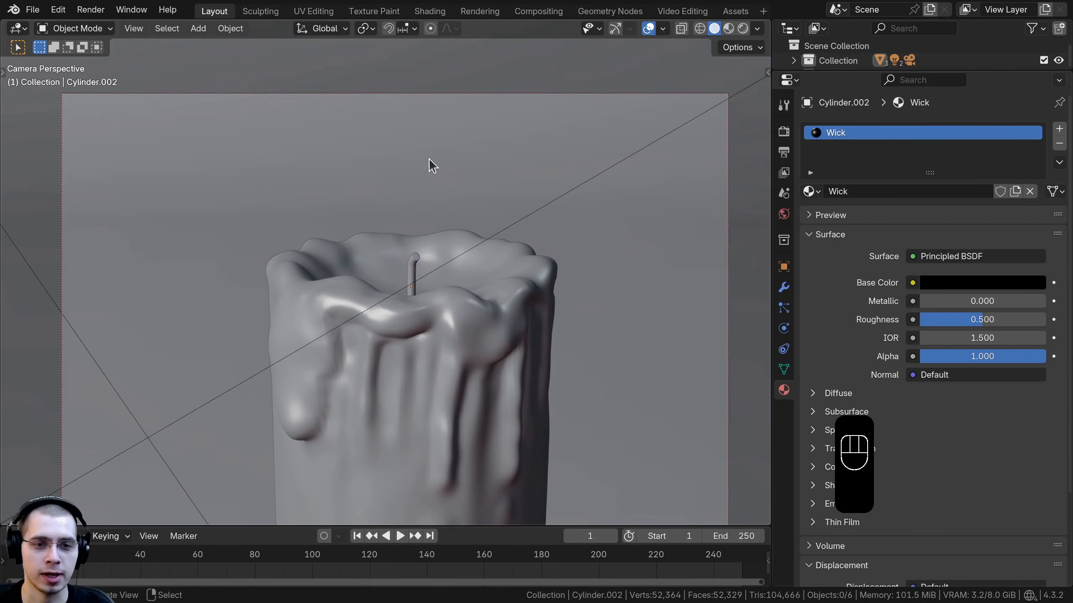
# Step: Add a UV sphere with 12 segments and 10 rings
pyautogui.hotkey('shift', 'a')
pyautogui.moveTo(431, 162)
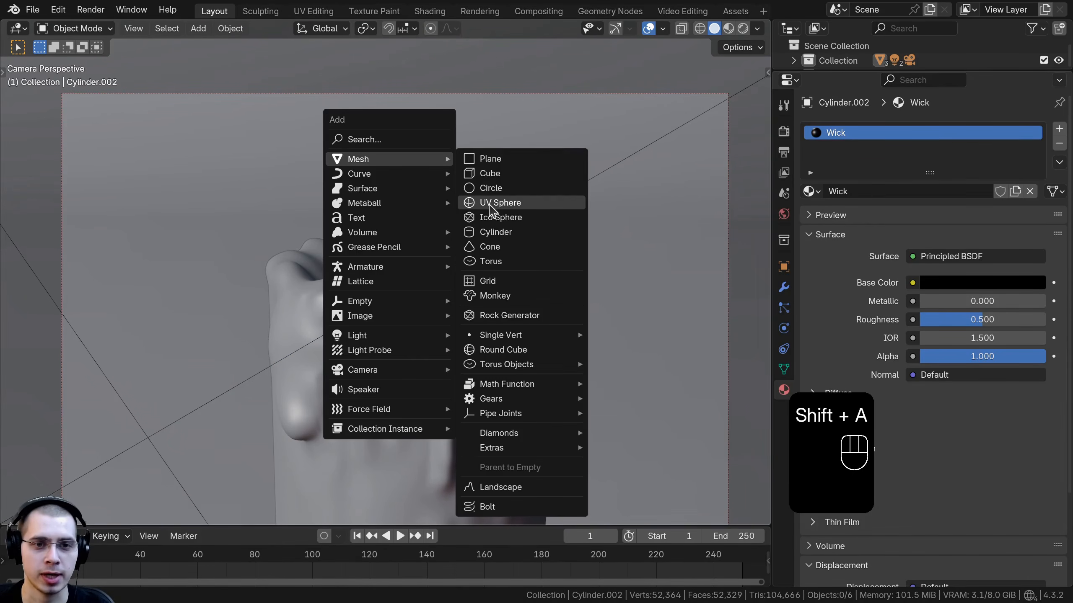
pyautogui.click(491, 204)
pyautogui.scroll(-2, 271, 383)
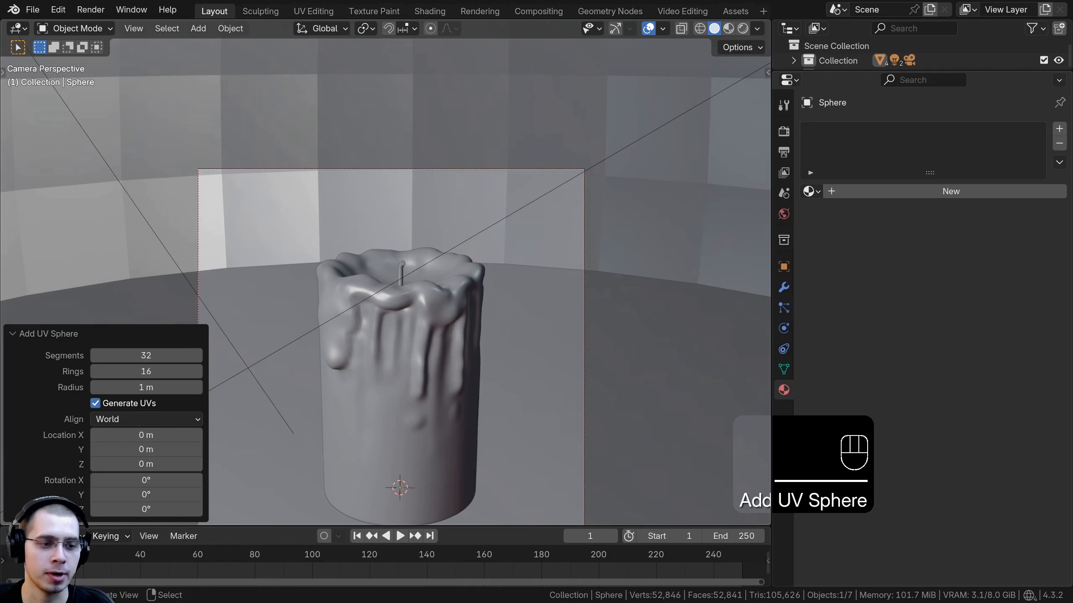
pyautogui.keyDown('shift'); pyautogui.moveTo(192, 291); pyautogui.dragTo(217, 264, button='middle'); pyautogui.keyUp('shift')
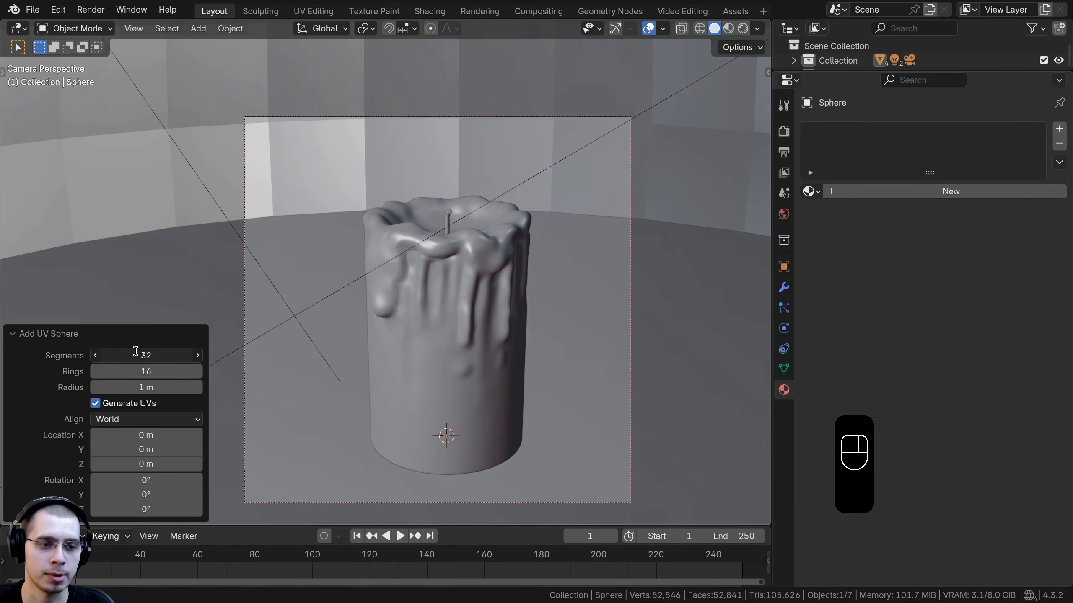
pyautogui.press('Return')
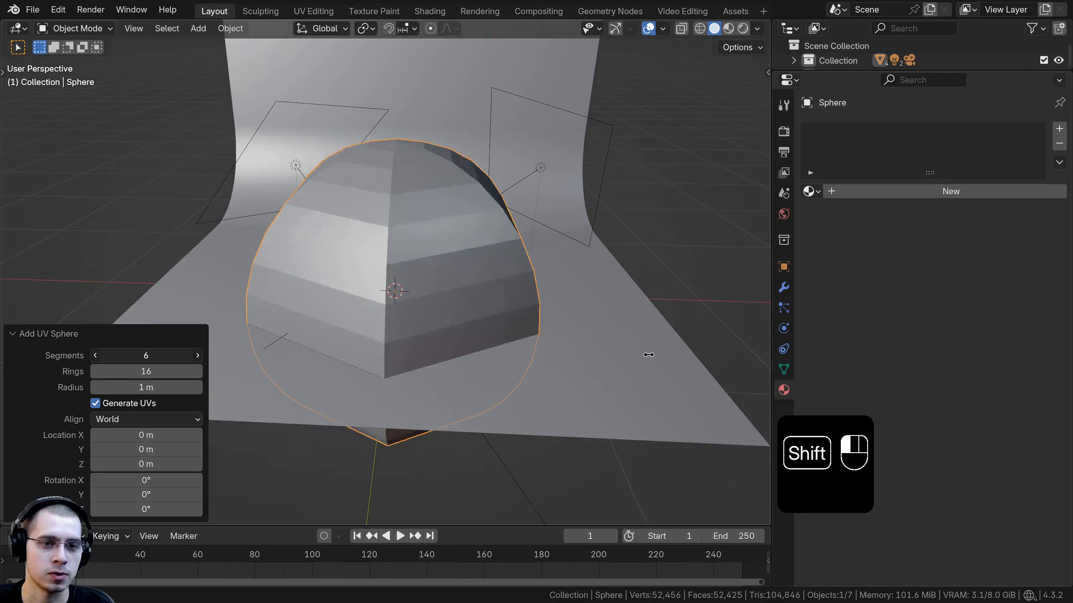
pyautogui.keyDown('shift'); pyautogui.moveTo(146, 356); pyautogui.dragTo(650, 356); pyautogui.keyUp('shift')
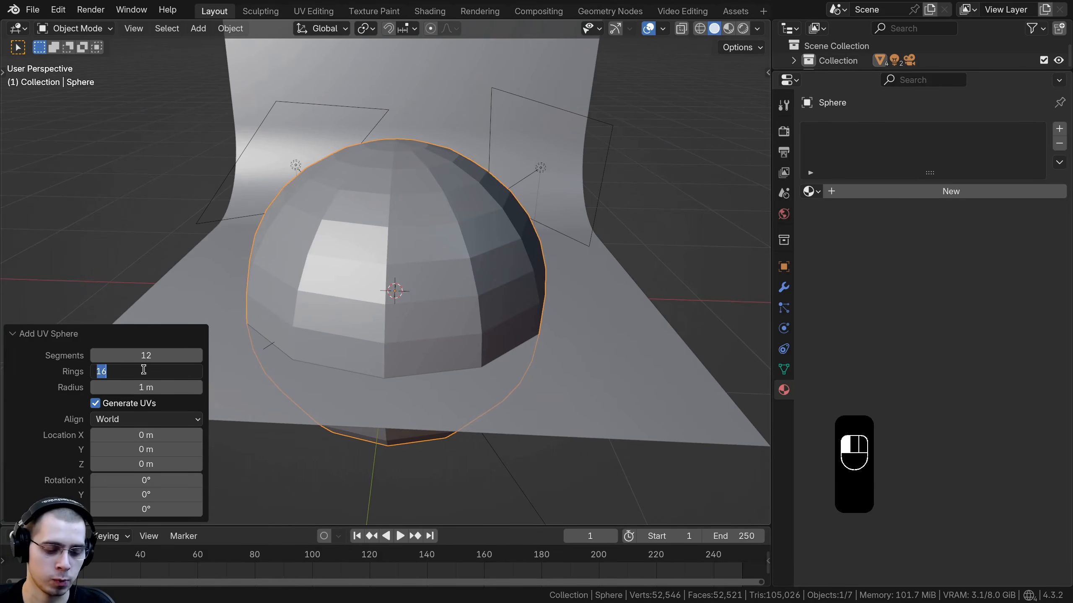
pyautogui.press('Return')
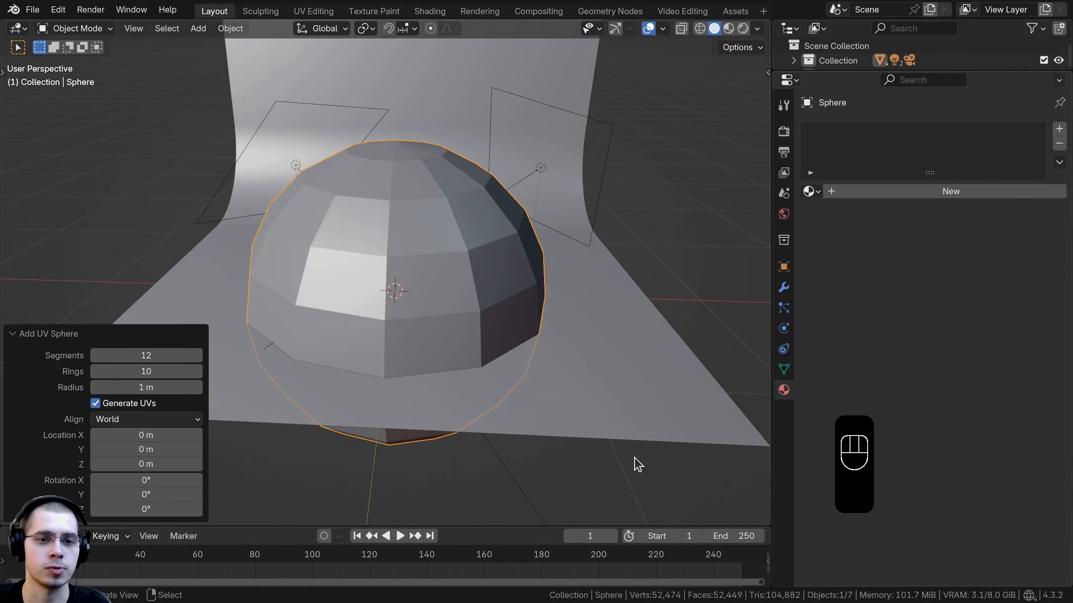
# Step: Scale the sphere down to a small size
pyautogui.keyDown('shift'); pyautogui.moveTo(381, 422); pyautogui.dragTo(393, 423, button='middle'); pyautogui.keyUp('shift')
pyautogui.click(80, 336)
pyautogui.scroll(5, 529, 300)
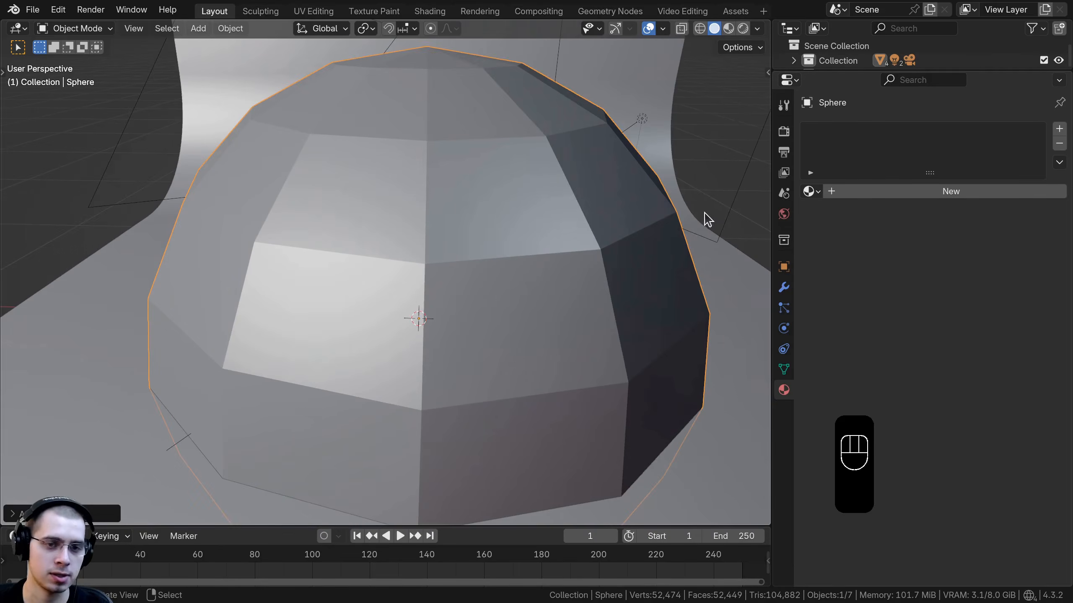
pyautogui.press('s')
pyautogui.click(453, 303)
pyautogui.moveTo(511, 313); pyautogui.dragTo(582, 344, button='middle')
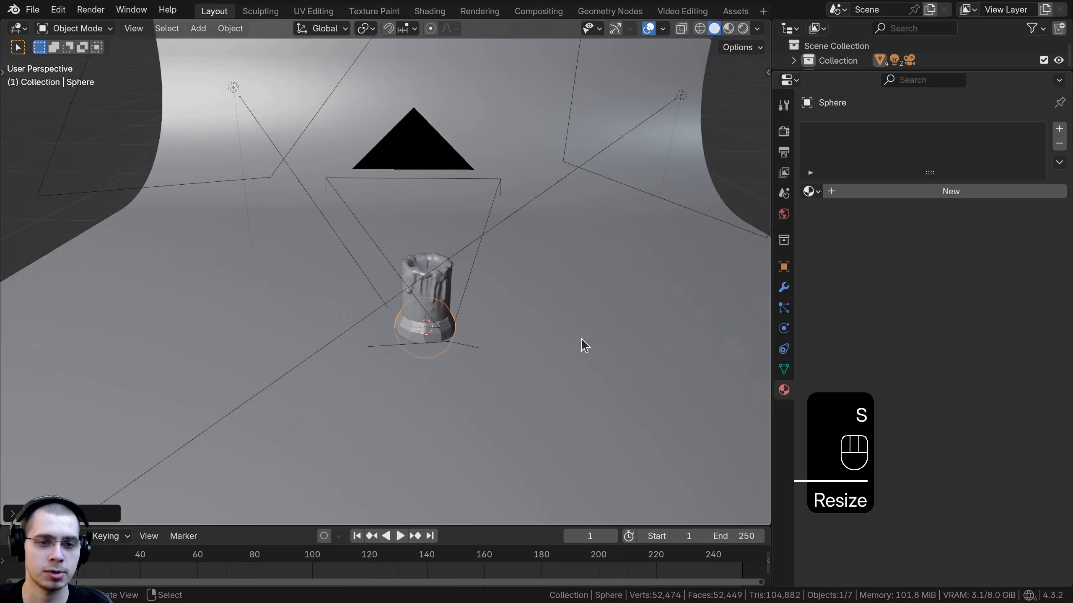
# Step: Move the sphere up along Z onto the wick's tip and scale it down further to fit
pyautogui.scroll(3, 583, 341)
pyautogui.press('g')
pyautogui.press('z')
pyautogui.click(619, 220)
pyautogui.press('s')
pyautogui.click(522, 254)
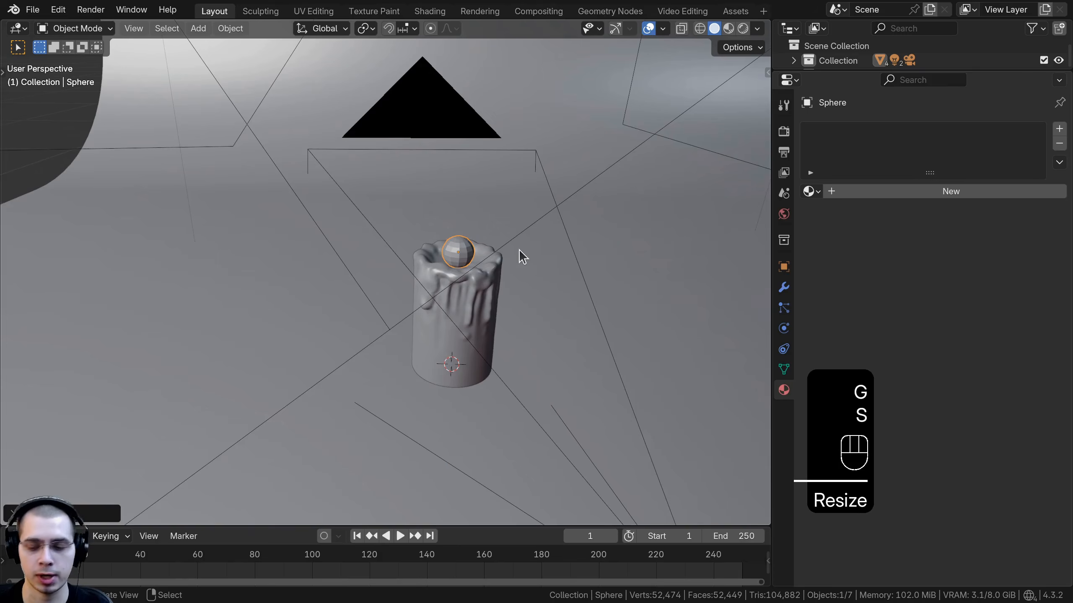
pyautogui.press('KP_Decimal')
pyautogui.keyDown('shift'); pyautogui.moveTo(522, 254); pyautogui.dragTo(543, 264, button='middle'); pyautogui.keyUp('shift')
pyautogui.press('s')
pyautogui.click(431, 270)
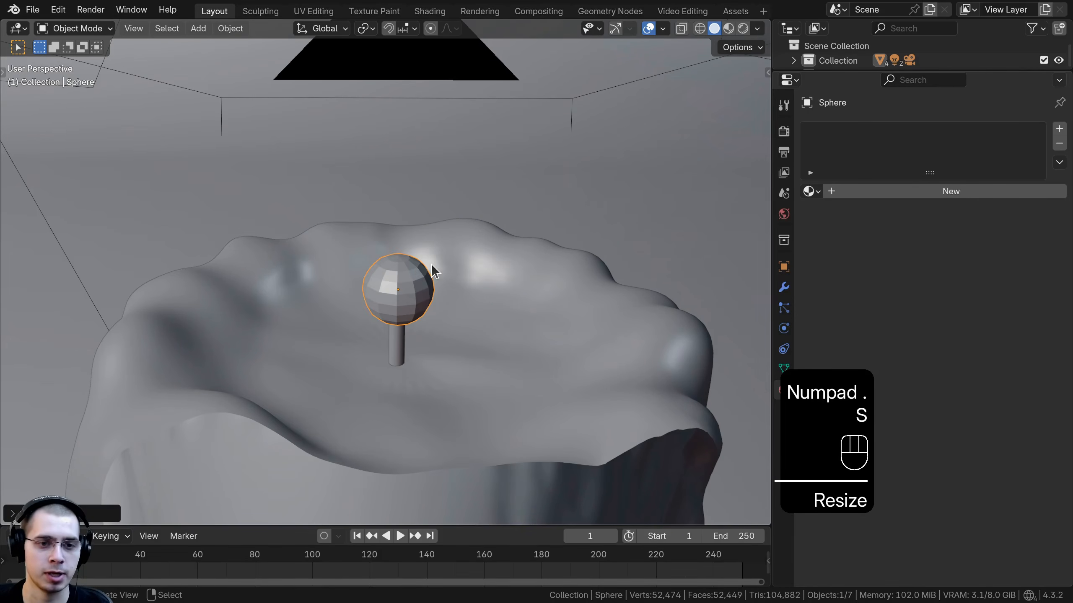
# Step: In Edit Mode, stretch the sphere along Z into an elongated flame shape and move it up
pyautogui.moveTo(431, 270); pyautogui.dragTo(527, 259, button='middle')
pyautogui.press('Tab')
pyautogui.press('s')
pyautogui.press('z')
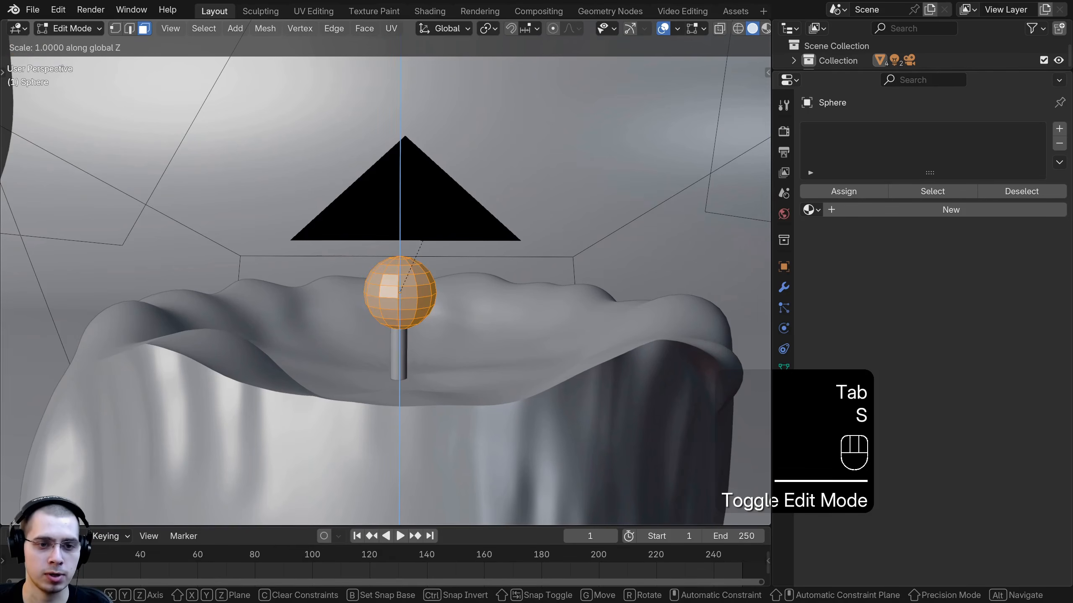
pyautogui.click(473, 83)
pyautogui.press('g')
pyautogui.press('z')
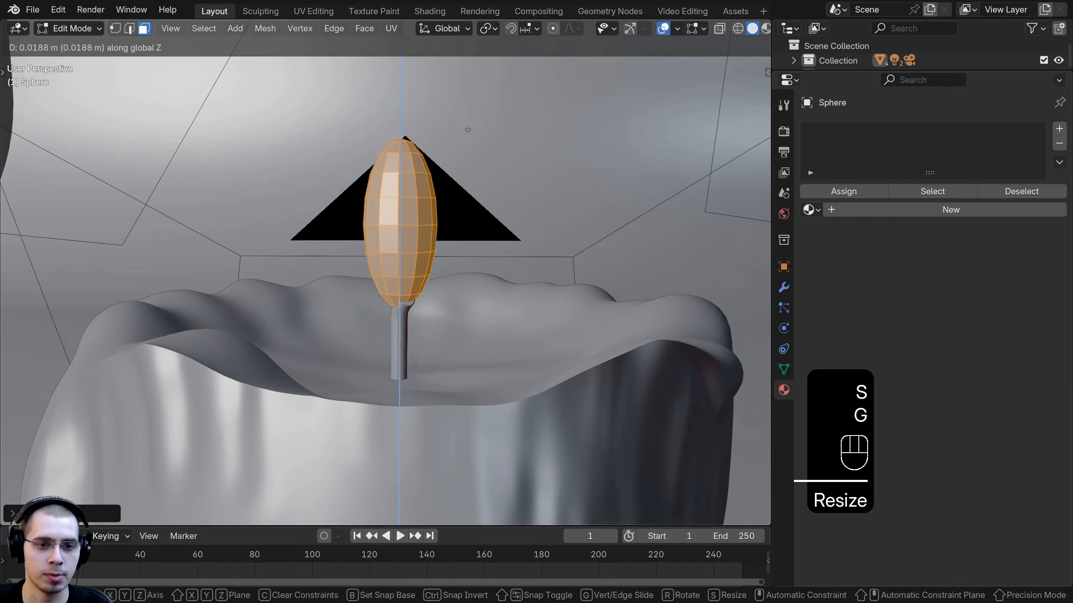
pyautogui.click(466, 137)
# Step: Move the flame object along Z so it sits on top of the wick
pyautogui.moveTo(440, 218); pyautogui.dragTo(445, 194, button='middle')
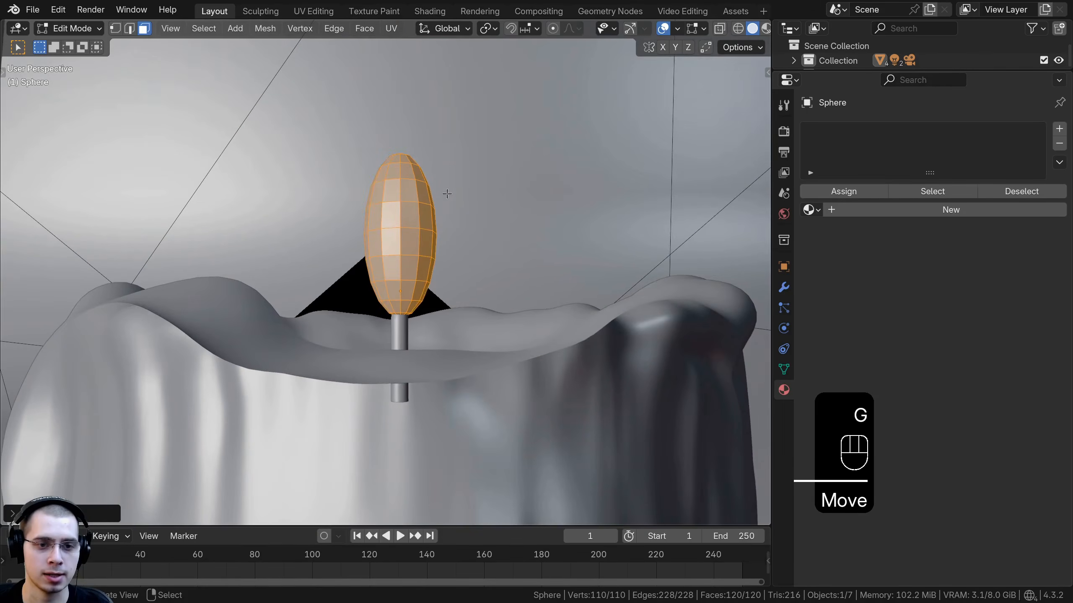
pyautogui.press('Tab')
pyautogui.press('z')
pyautogui.rightClick(449, 194)
pyautogui.press('g')
pyautogui.rightClick(418, 207)
pyautogui.rightClick(419, 208)
pyautogui.press('g')
pyautogui.press('z')
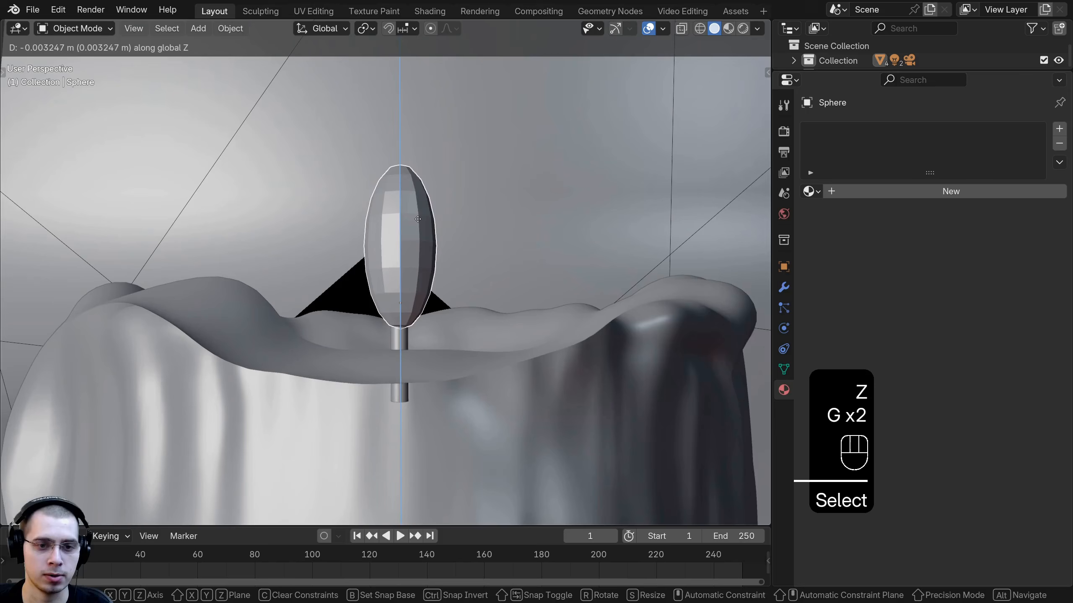
pyautogui.click(419, 218)
# Step: Stretch the flame mesh further along Z and reposition it vertically above the wick
pyautogui.press('Tab')
pyautogui.moveTo(420, 220); pyautogui.dragTo(424, 245, button='middle')
pyautogui.press('s')
pyautogui.press('z')
pyautogui.click(450, 236)
pyautogui.press('g')
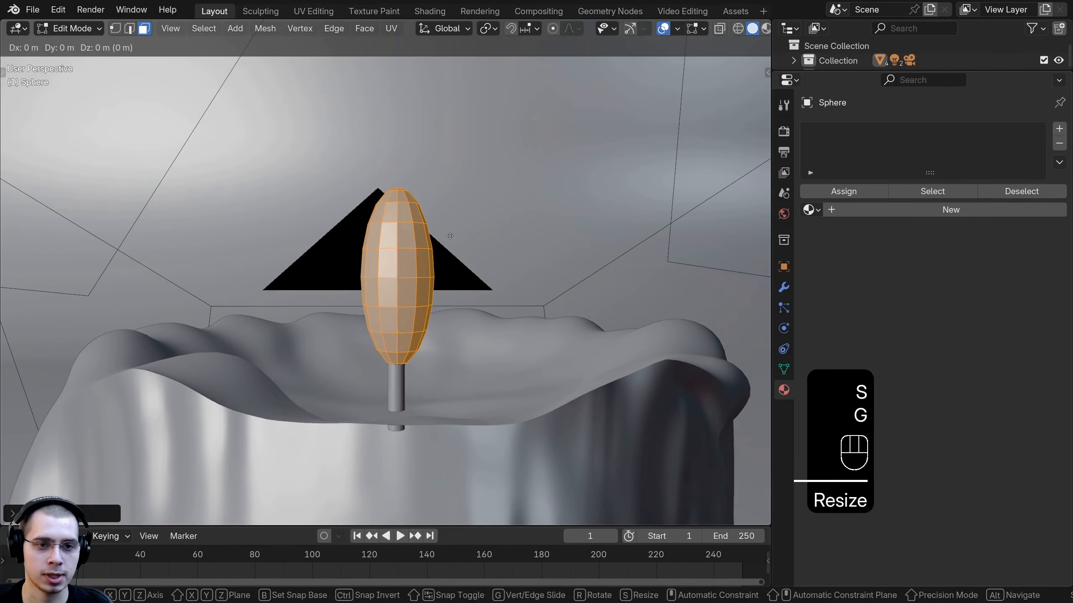
pyautogui.press('z')
pyautogui.click(449, 231)
# Step: Switch to vertex selection with X-ray, box-select the flame's top vertices and move them up along Z
pyautogui.click(114, 28)
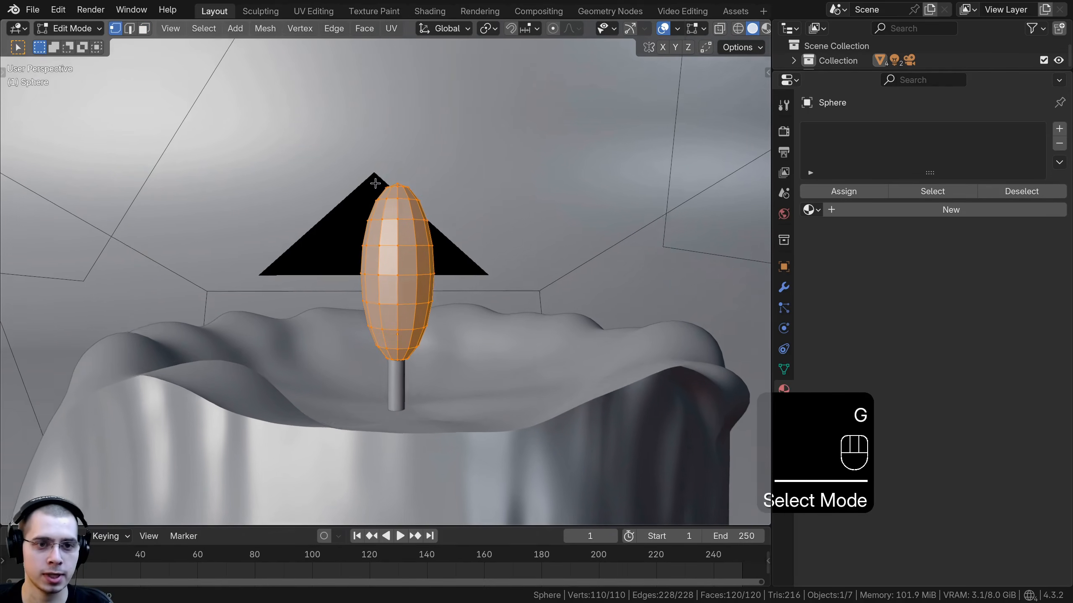
pyautogui.press('z')
pyautogui.click(337, 171)
pyautogui.press('a')
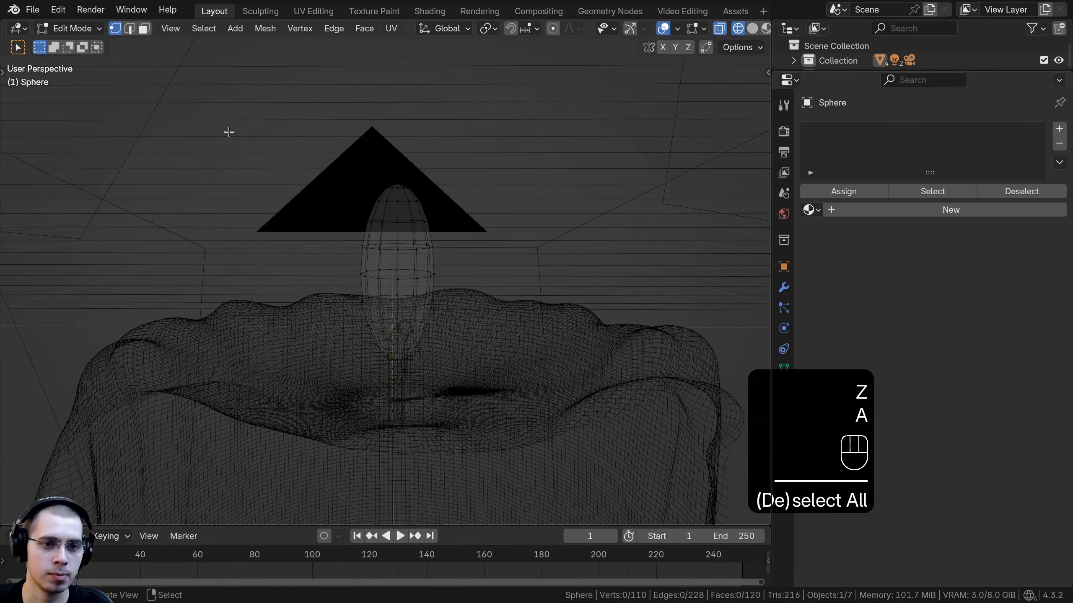
pyautogui.press('b')
pyautogui.moveTo(213, 67); pyautogui.dragTo(556, 235)
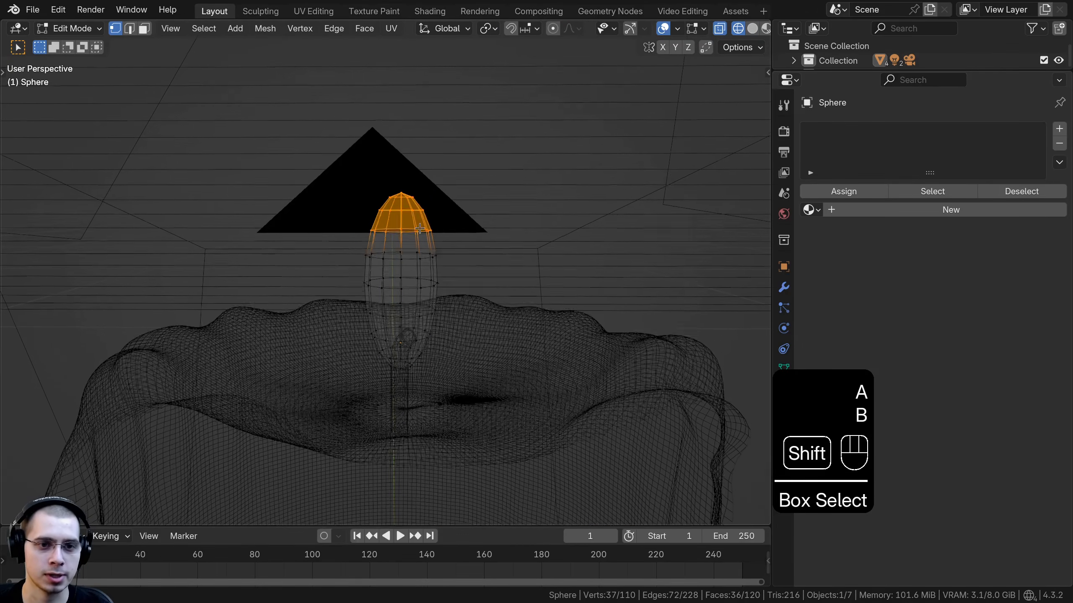
pyautogui.press('g')
pyautogui.press('z')
pyautogui.click(423, 190)
# Step: Box-select the topmost vertices and scale them inward to narrow the flame's tip
pyautogui.moveTo(301, 106); pyautogui.dragTo(486, 199)
pyautogui.press('g')
pyautogui.moveTo(485, 186); pyautogui.dragTo(485, 178, button='middle')
pyautogui.click(485, 168)
pyautogui.moveTo(345, 119); pyautogui.dragTo(446, 166)
pyautogui.press('s')
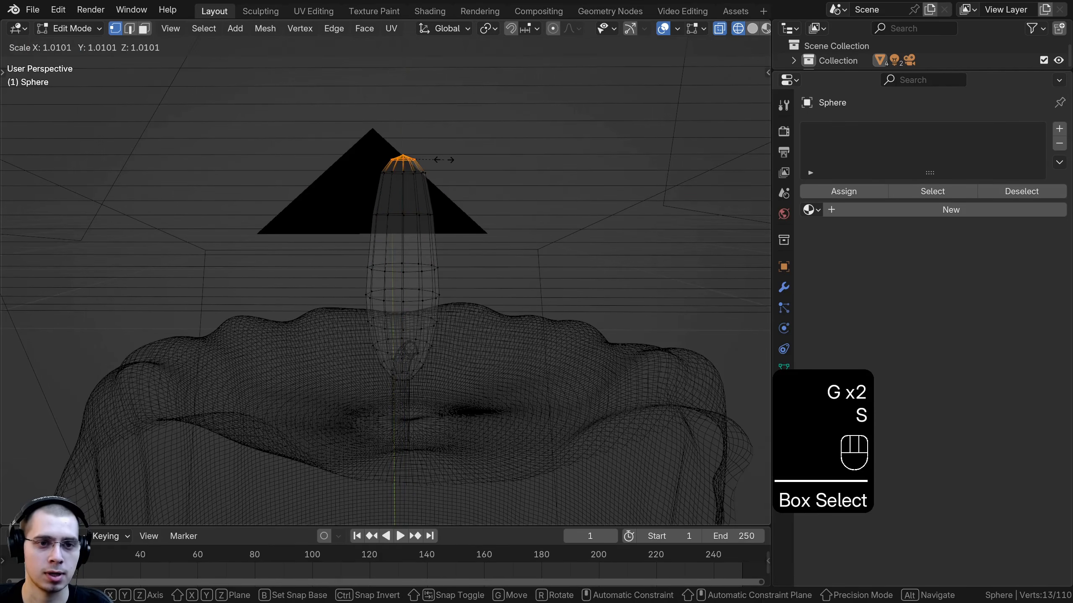
pyautogui.moveTo(444, 161); pyautogui.dragTo(447, 151, button='middle')
pyautogui.click(555, 191)
# Step: Move the tip vertex upward to sharpen the flame's pointed top
pyautogui.press('g')
pyautogui.moveTo(555, 186); pyautogui.dragTo(558, 152, button='middle')
pyautogui.rightClick(558, 169)
pyautogui.press('g')
pyautogui.click(556, 143)
pyautogui.keyDown('shift'); pyautogui.moveTo(493, 113); pyautogui.dragTo(478, 197, button='middle'); pyautogui.keyUp('shift')
pyautogui.rightClick(397, 158)
pyautogui.press('g')
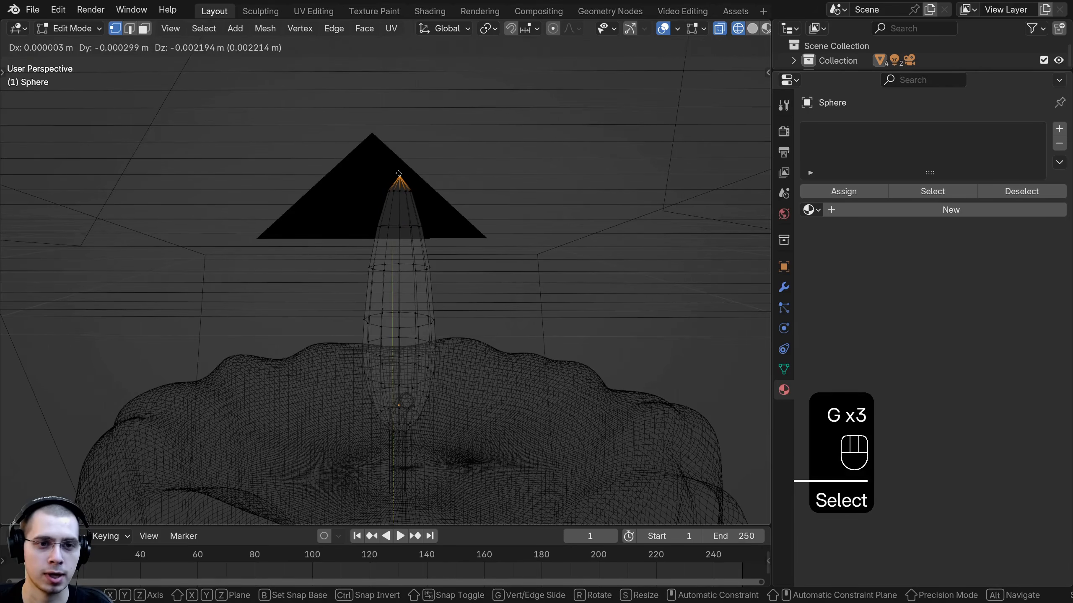
pyautogui.moveTo(397, 168); pyautogui.dragTo(398, 171, button='middle')
pyautogui.click(397, 172)
# Step: Select the flame mesh's vertices and move them to adjust the flame's position over the wick
pyautogui.press('a')
pyautogui.moveTo(383, 311); pyautogui.dragTo(479, 264, button='middle')
pyautogui.keyDown('alt'); pyautogui.click(417, 244); pyautogui.keyUp('alt')
pyautogui.press('g')
pyautogui.keyDown('alt'); pyautogui.keyDown('shift'); pyautogui.click(421, 266); pyautogui.keyUp('shift'); pyautogui.keyUp('alt')
pyautogui.keyDown('alt'); pyautogui.keyDown('shift'); pyautogui.click(420, 266); pyautogui.keyUp('shift'); pyautogui.keyUp('alt')
pyautogui.press('g')
pyautogui.click(480, 265)
# Step: Box-select the flame's lower vertices and scale them inward to taper its base
pyautogui.press('b')
pyautogui.moveTo(546, 224); pyautogui.dragTo(225, 378)
pyautogui.press('s')
pyautogui.moveTo(515, 361); pyautogui.dragTo(496, 336, button='middle')
pyautogui.click(492, 333)
pyautogui.press('s')
pyautogui.click(498, 337)
pyautogui.press('s')
pyautogui.click(496, 335)
# Step: Add a loop cut around the middle of the flame and scale it slightly
pyautogui.press('a')
pyautogui.press('b')
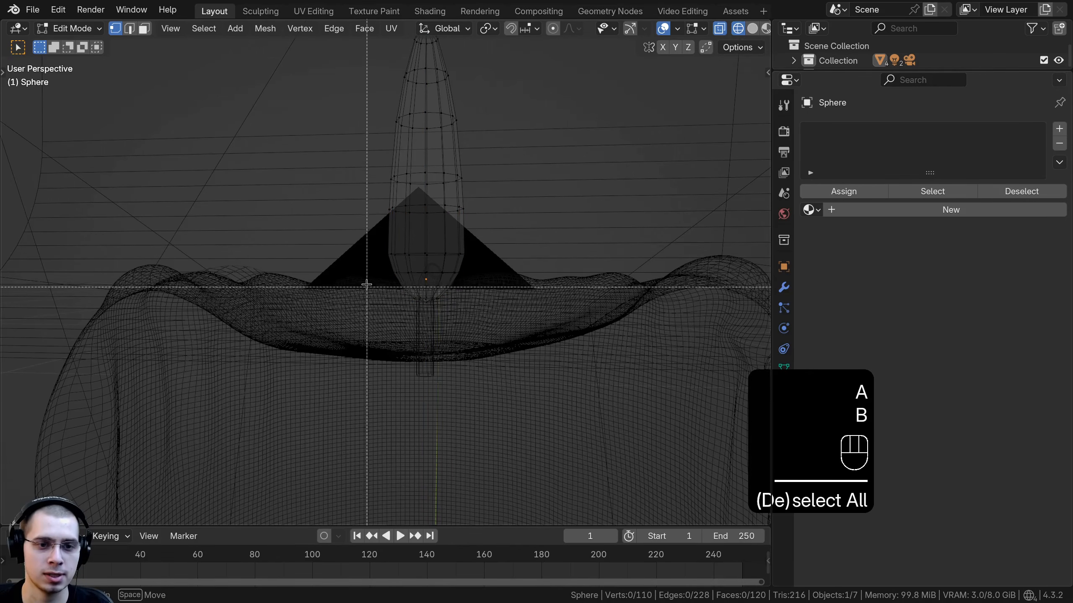
pyautogui.moveTo(368, 266); pyautogui.dragTo(486, 314)
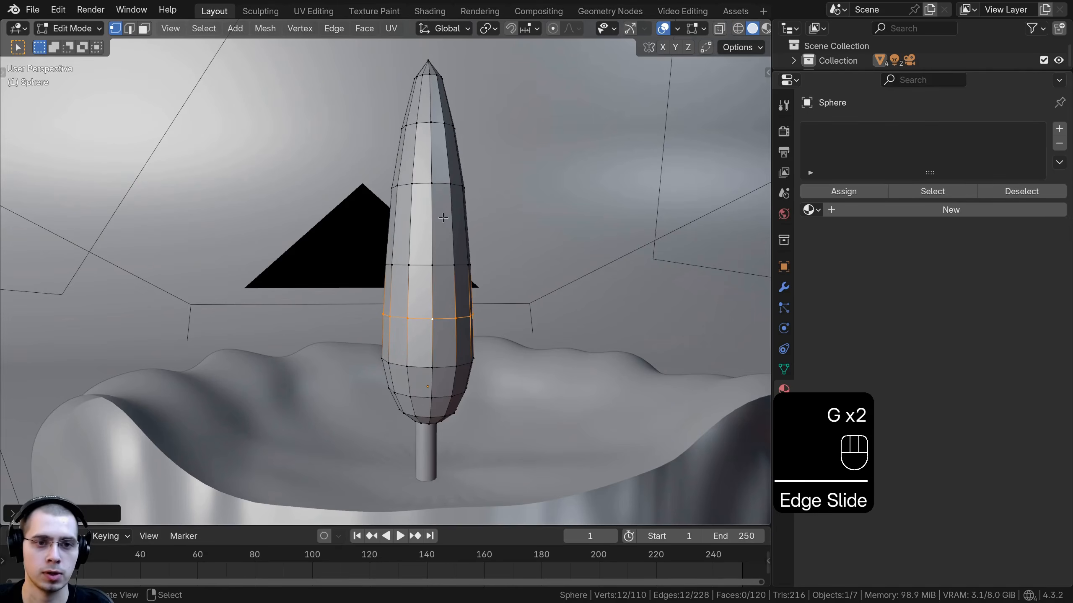
pyautogui.hotkey('ctrl', 'r')
pyautogui.doubleClick(447, 217)
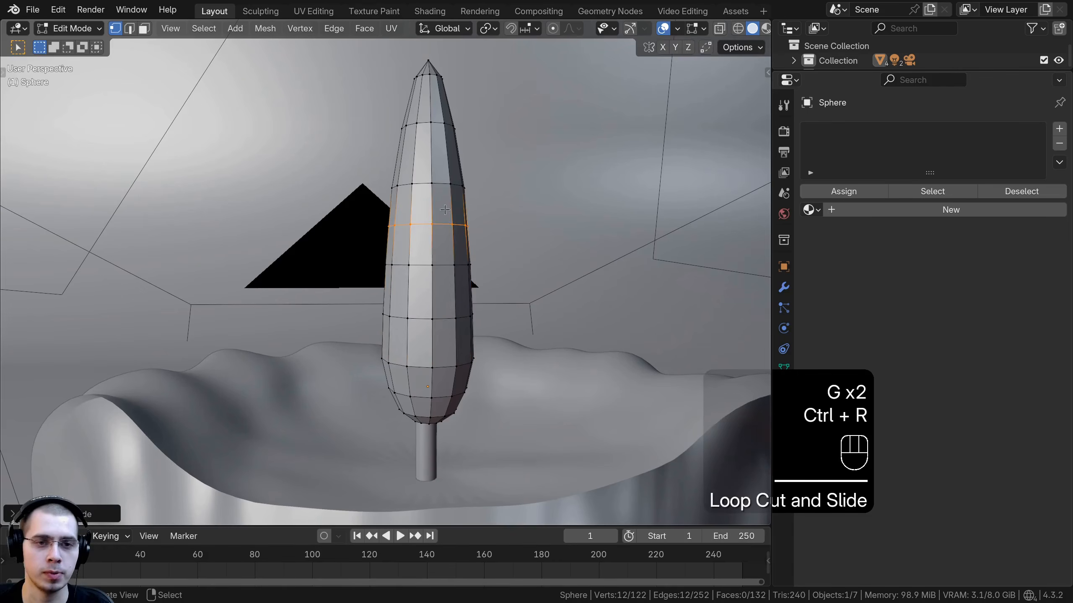
pyautogui.keyDown('shift'); pyautogui.moveTo(490, 203); pyautogui.dragTo(490, 220, button='middle'); pyautogui.keyUp('shift')
pyautogui.press('s')
pyautogui.click(492, 220)
# Step: Add another loop cut on the upper part of the flame and scale it outward
pyautogui.hotkey('ctrl', 'r')
pyautogui.doubleClick(448, 164)
pyautogui.moveTo(448, 164); pyautogui.dragTo(515, 209, button='middle')
pyautogui.press('s')
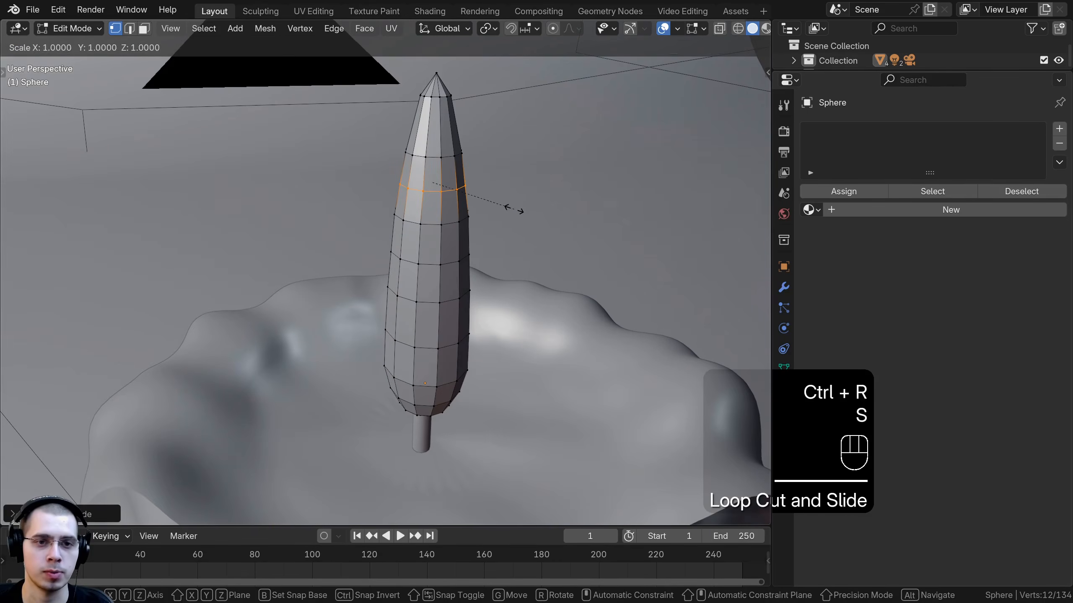
pyautogui.click(526, 211)
# Step: Add a loop cut near the flame's tip and scale it slightly outward
pyautogui.hotkey('ctrl', 'r')
pyautogui.doubleClick(450, 123)
pyautogui.press('s')
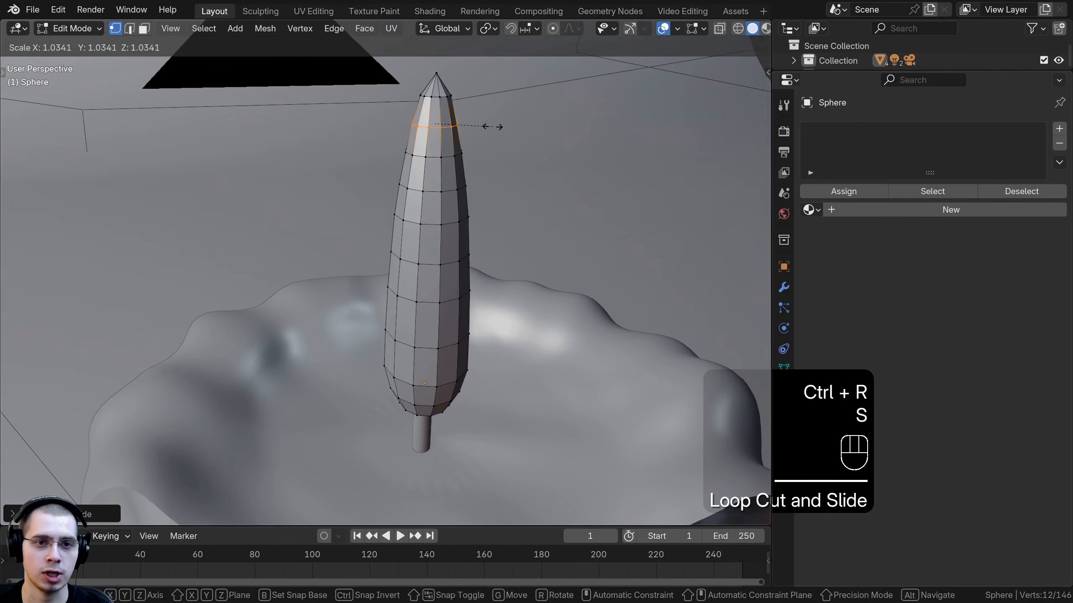
pyautogui.click(493, 127)
# Step: Return to Object Mode and apply Shade Smooth to the flame
pyautogui.press('Tab')
pyautogui.moveTo(484, 336); pyautogui.dragTo(462, 300, button='middle')
pyautogui.press('Tab')
pyautogui.press('a')
pyautogui.scroll(-1, 469, 313)
pyautogui.press('Tab')
pyautogui.press('w')
pyautogui.click(364, 109)
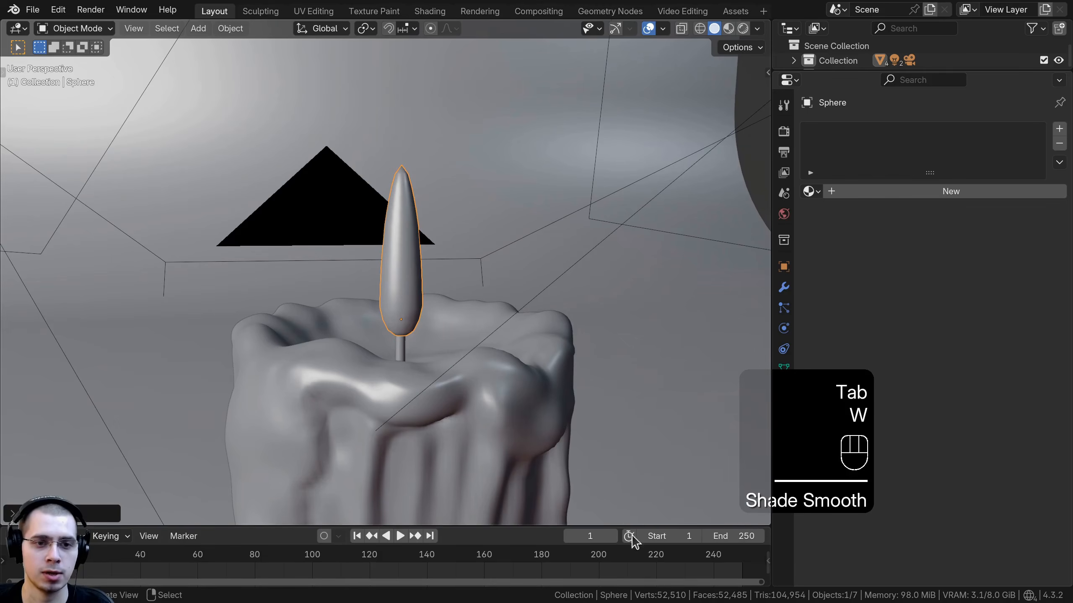
# Step: Add a level 2 Subdivision Surface modifier to the flame and open its modifier settings
pyautogui.moveTo(498, 161); pyautogui.dragTo(520, 170, button='middle')
pyautogui.hotkey('ctrl', '2')
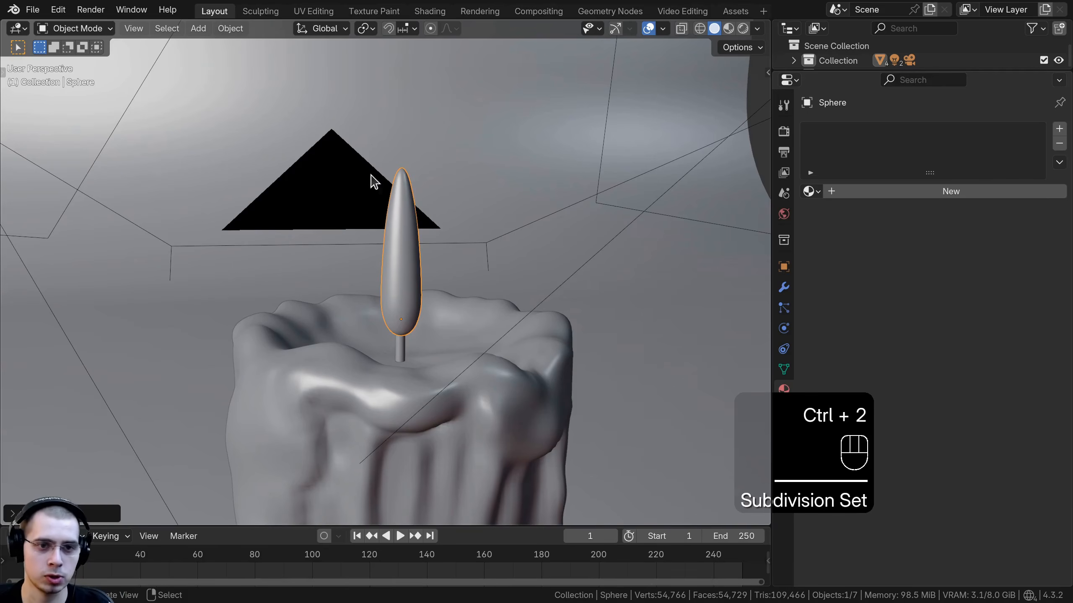
pyautogui.click(784, 289)
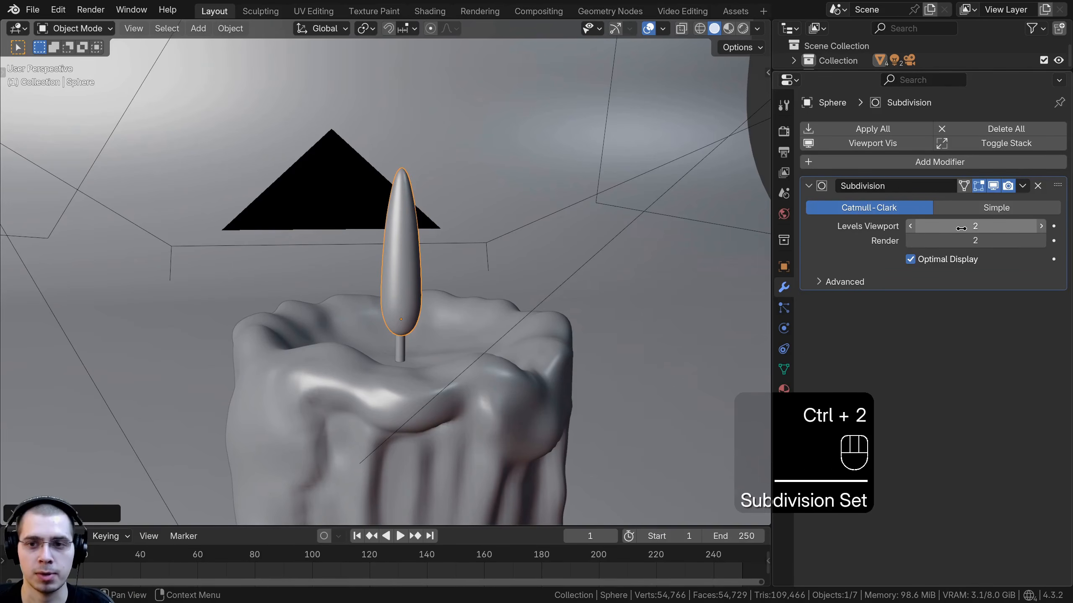
pyautogui.moveTo(447, 235); pyautogui.dragTo(406, 256, button='middle')
pyautogui.keyDown('shift'); pyautogui.moveTo(406, 256); pyautogui.dragTo(431, 236, button='middle'); pyautogui.keyUp('shift')
pyautogui.keyDown('shift'); pyautogui.moveTo(430, 236); pyautogui.dragTo(423, 247, button='middle'); pyautogui.keyUp('shift')
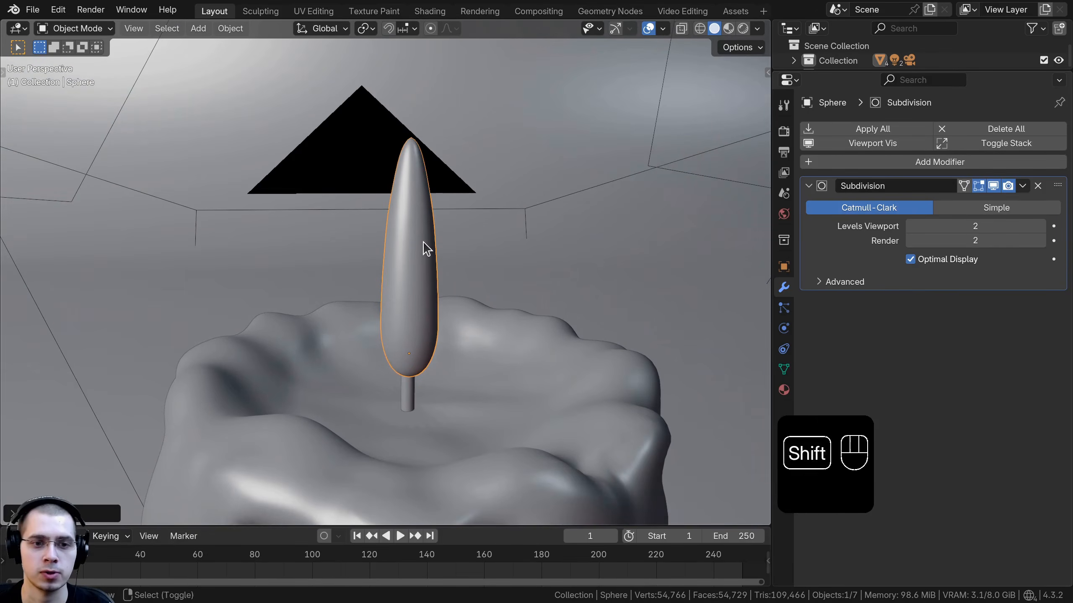
pyautogui.press('g')
pyautogui.rightClick(391, 130)
# Step: Switch to the Shading workspace and create a new material for the flame
pyautogui.click(437, 13)
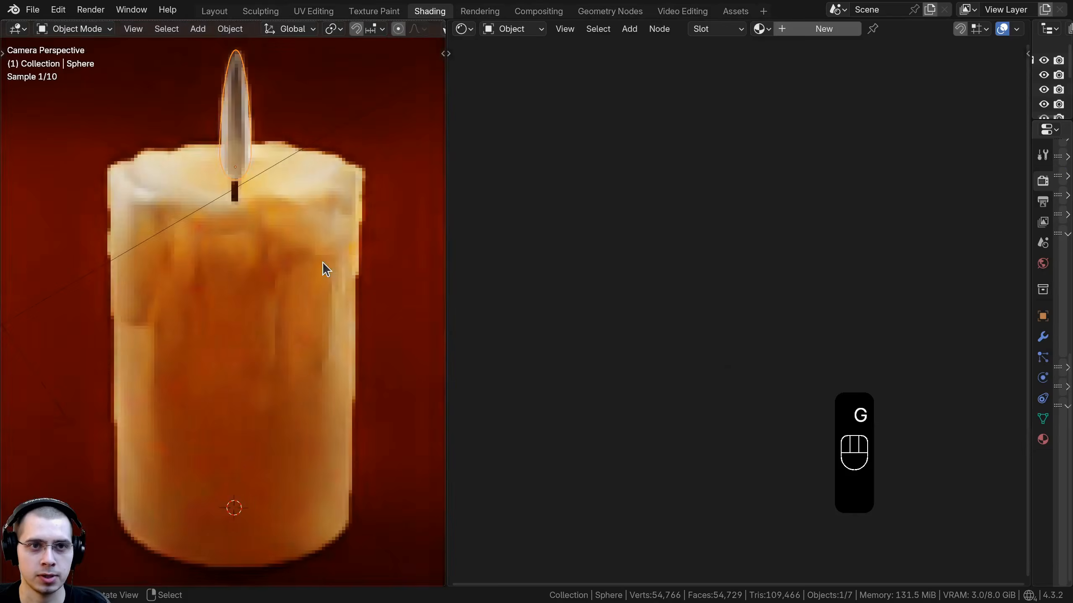
pyautogui.keyDown('shift'); pyautogui.moveTo(241, 262); pyautogui.dragTo(242, 491, button='middle'); pyautogui.keyUp('shift')
pyautogui.click(807, 37)
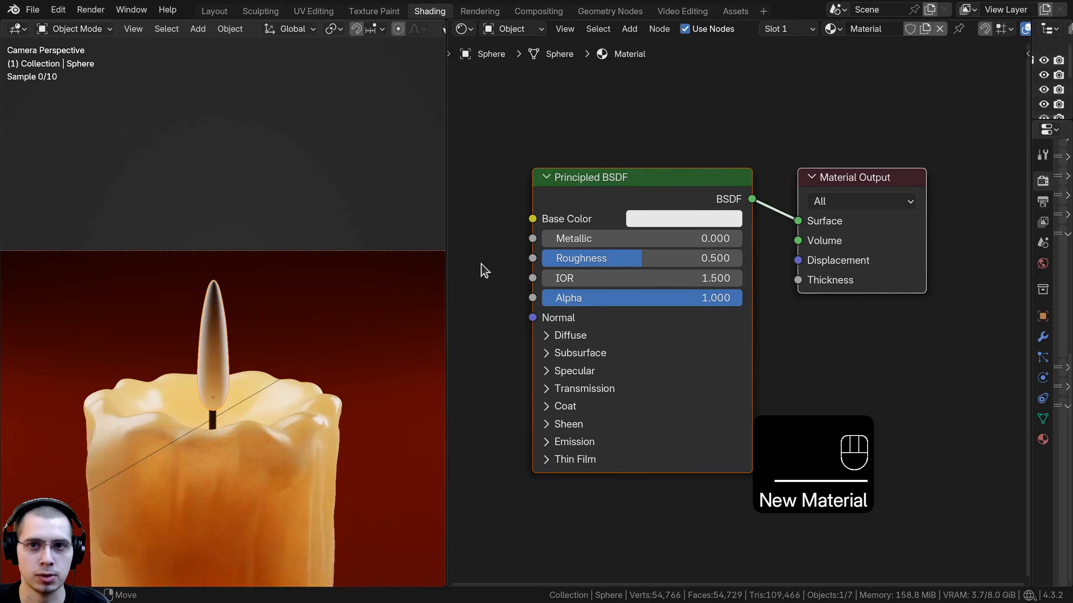
# Step: Rename the material to Candle Flame
pyautogui.click(871, 28)
pyautogui.write('Candle Flame')
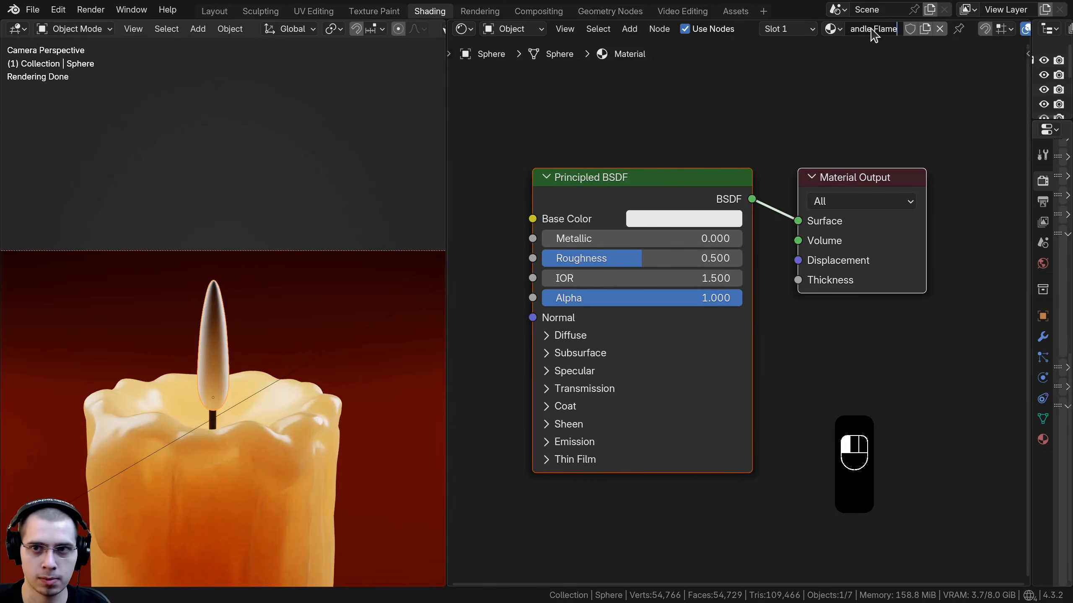
pyautogui.press('Return')
# Step: Replace the Principled BSDF with an Emission shader connected to the Material Output surface
pyautogui.moveTo(619, 207); pyautogui.dragTo(678, 186, button='middle')
pyautogui.click(639, 152)
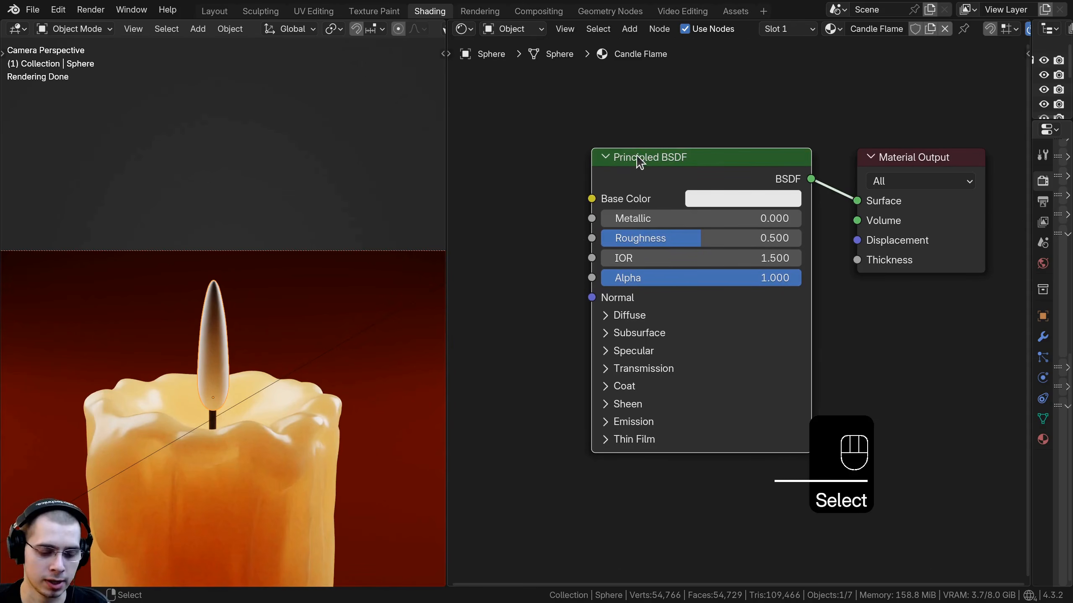
pyautogui.press('x')
pyautogui.hotkey('shift', 'a')
pyautogui.write('em')
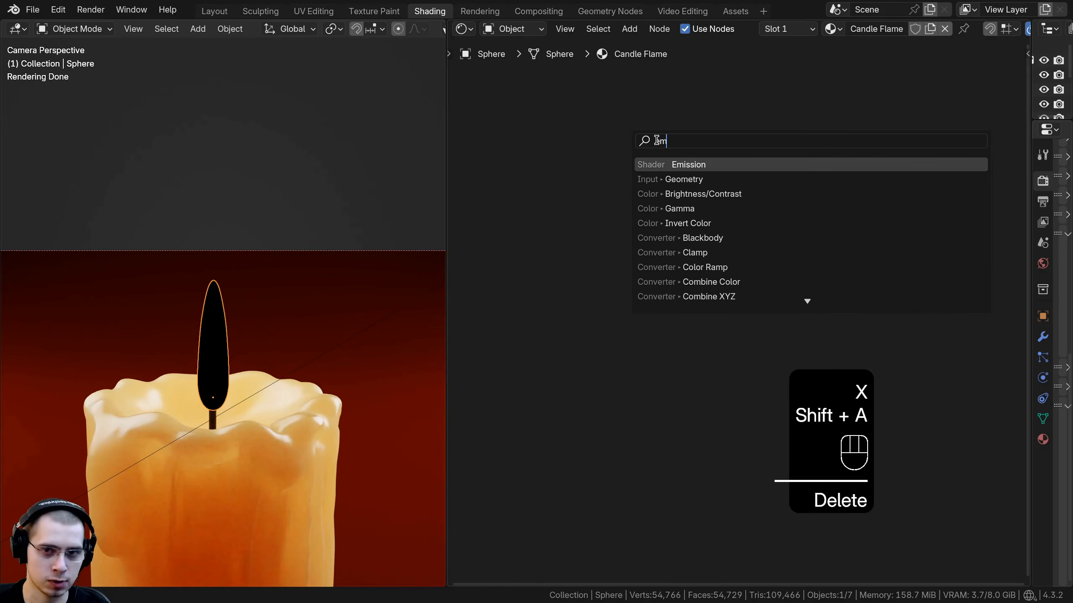
pyautogui.press('Return')
pyautogui.click(735, 169)
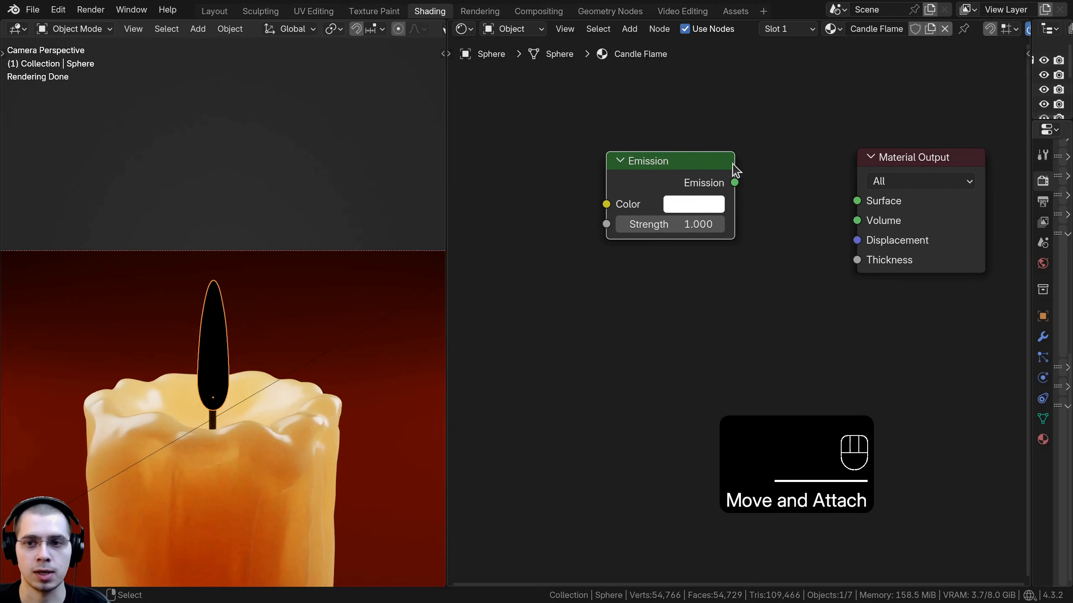
pyautogui.keyDown('ctrl'); pyautogui.keyDown('shift'); pyautogui.click(700, 175); pyautogui.keyUp('shift'); pyautogui.keyUp('ctrl')
pyautogui.moveTo(700, 175); pyautogui.dragTo(753, 179)
pyautogui.keyDown('shift'); pyautogui.moveTo(280, 318); pyautogui.dragTo(238, 279, button='middle'); pyautogui.keyUp('shift')
pyautogui.press('a')
pyautogui.moveTo(714, 168); pyautogui.dragTo(726, 168)
pyautogui.scroll(-4, 751, 274)
pyautogui.moveTo(752, 274); pyautogui.dragTo(803, 275, button='middle')
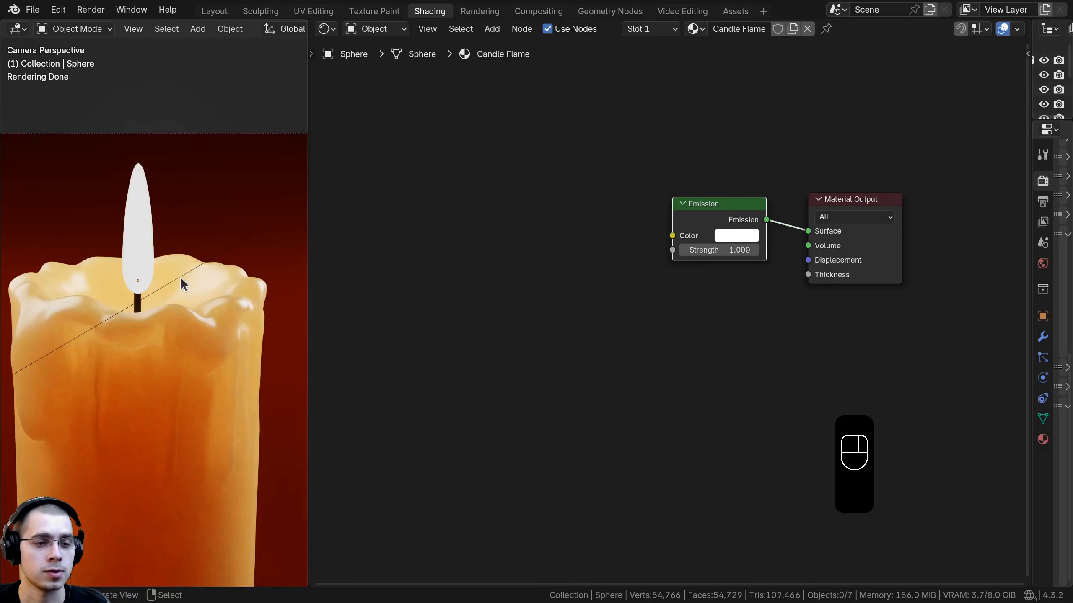
pyautogui.scroll(3, 178, 271)
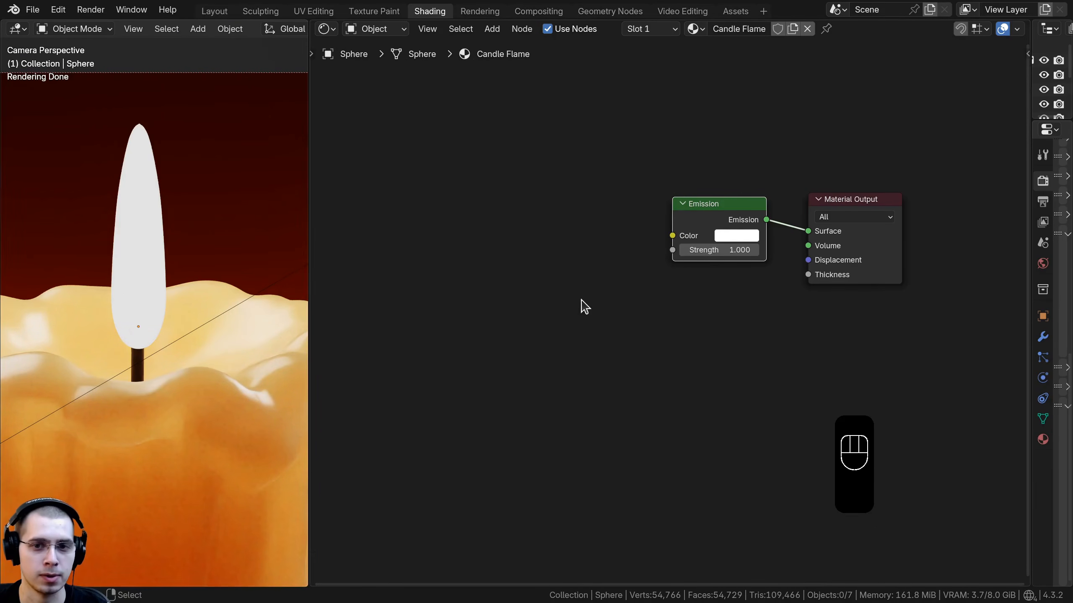
# Step: Add a Gradient Texture node and connect its Color output to the Emission color
pyautogui.hotkey('shift', 'a')
pyautogui.write('gra')
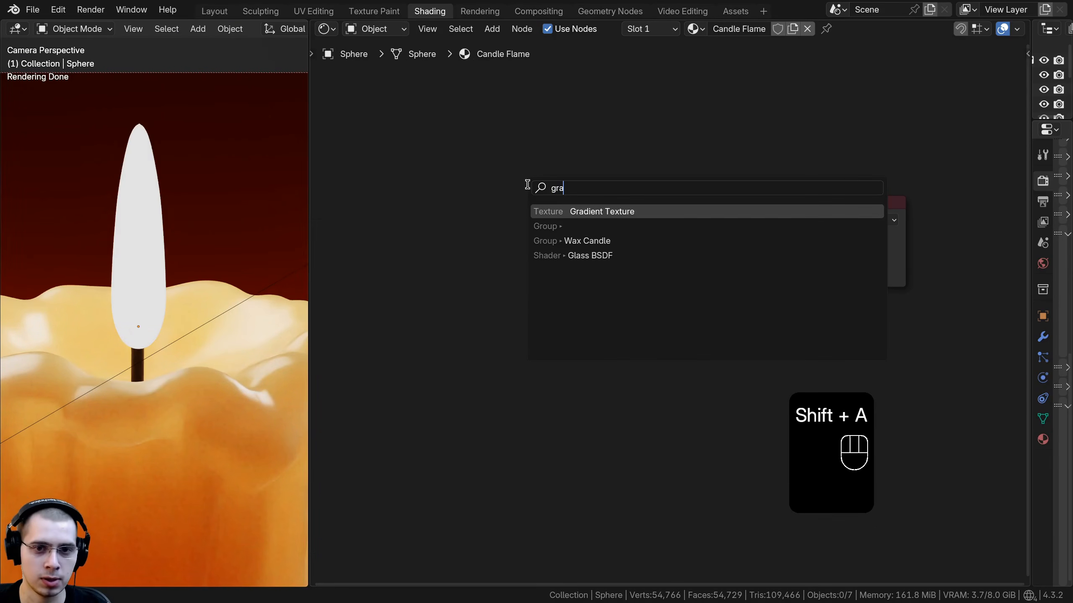
pyautogui.click(561, 210)
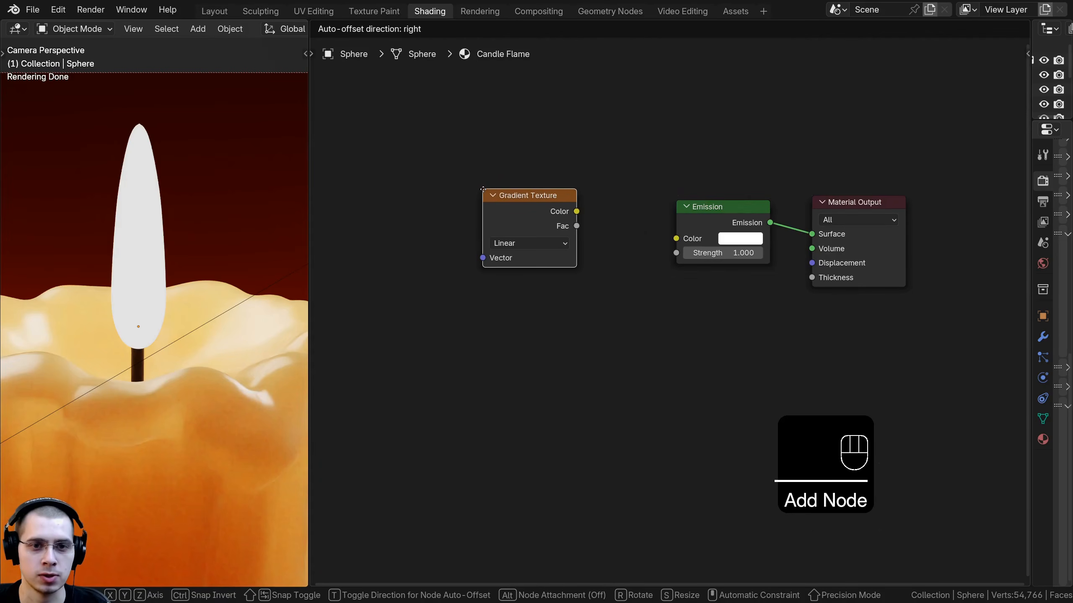
pyautogui.click(532, 289)
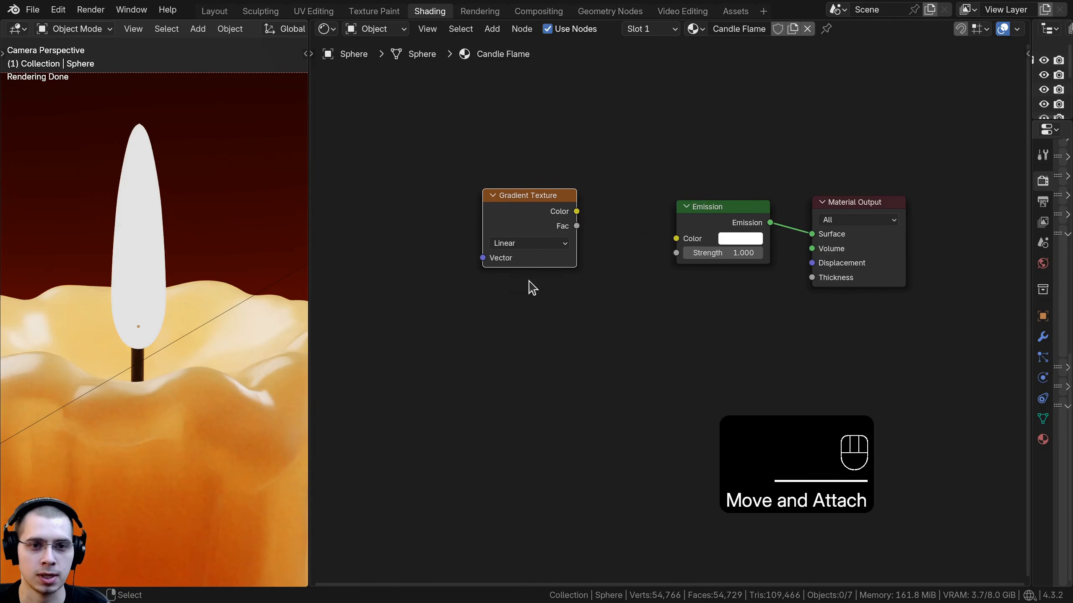
pyautogui.keyDown('ctrl'); pyautogui.keyDown('shift'); pyautogui.click(532, 220); pyautogui.keyUp('shift'); pyautogui.keyUp('ctrl')
pyautogui.moveTo(536, 211); pyautogui.dragTo(562, 211)
pyautogui.moveTo(577, 236); pyautogui.dragTo(596, 246, button='middle')
# Step: Add Texture Coordinate and Mapping nodes to the gradient and connect the Object output to the Mapping vector
pyautogui.scroll(2, 596, 245)
pyautogui.hotkey('ctrl', 't')
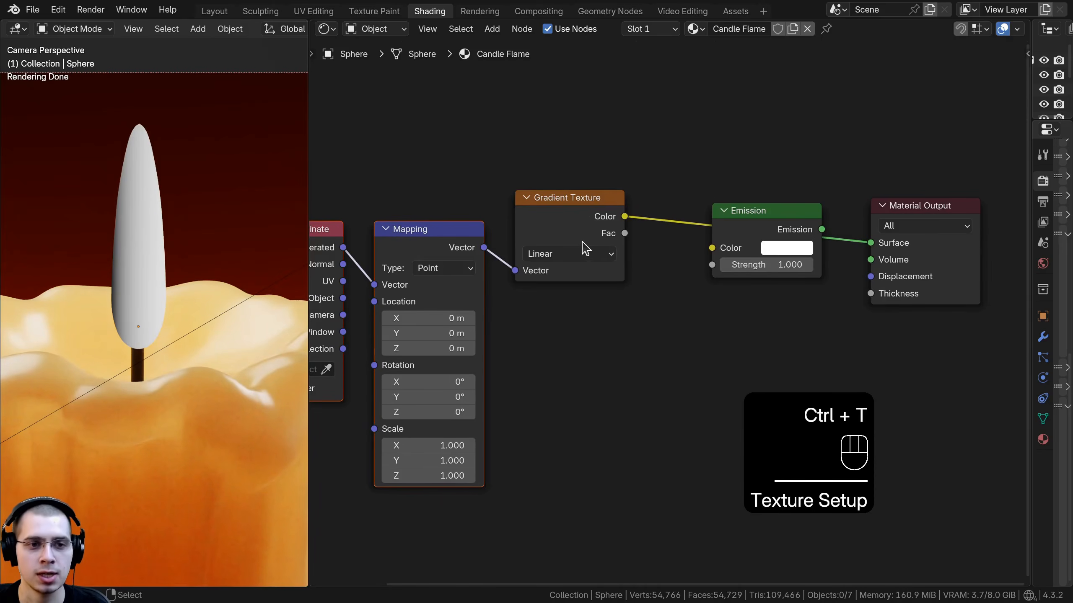
pyautogui.scroll(2, 523, 280)
pyautogui.moveTo(523, 280); pyautogui.dragTo(589, 252, button='middle')
pyautogui.press('a')
pyautogui.scroll(1, 536, 266)
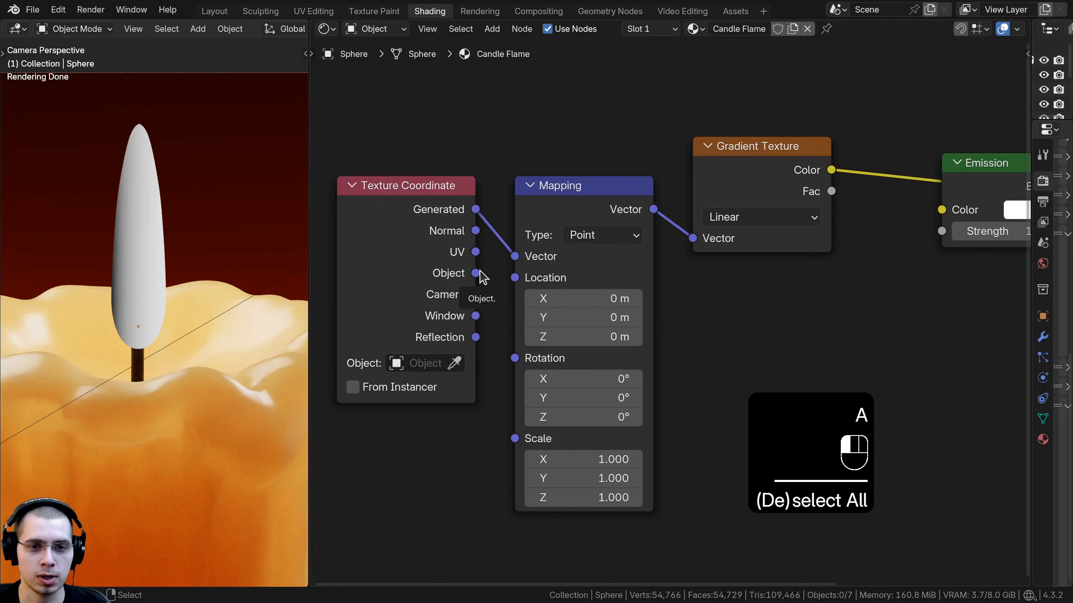
pyautogui.moveTo(476, 273)
pyautogui.mouseDown()
pyautogui.moveTo(515, 256)
pyautogui.moveTo(465, 275)
pyautogui.mouseUp()
pyautogui.scroll(-2, 533, 283)
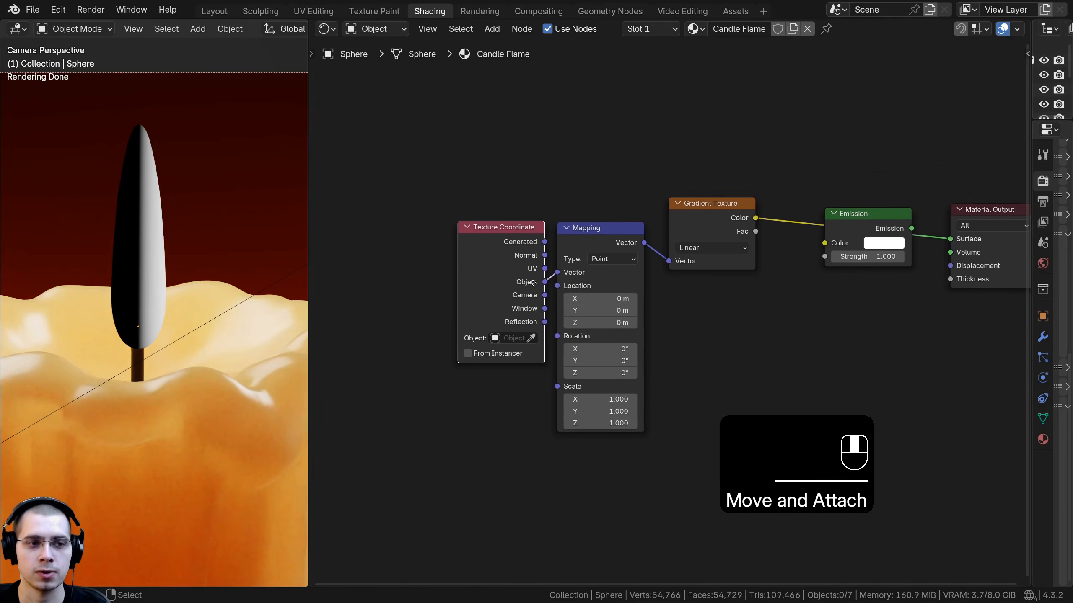
pyautogui.scroll(2, 133, 286)
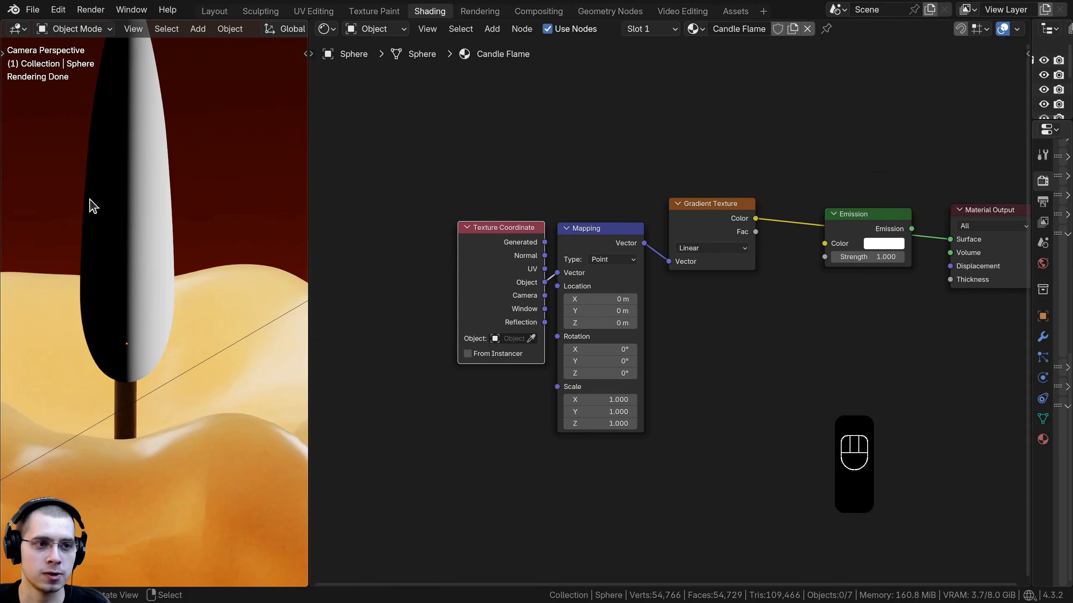
pyautogui.keyDown('shift'); pyautogui.moveTo(189, 185); pyautogui.dragTo(170, 244, button='middle'); pyautogui.keyUp('shift')
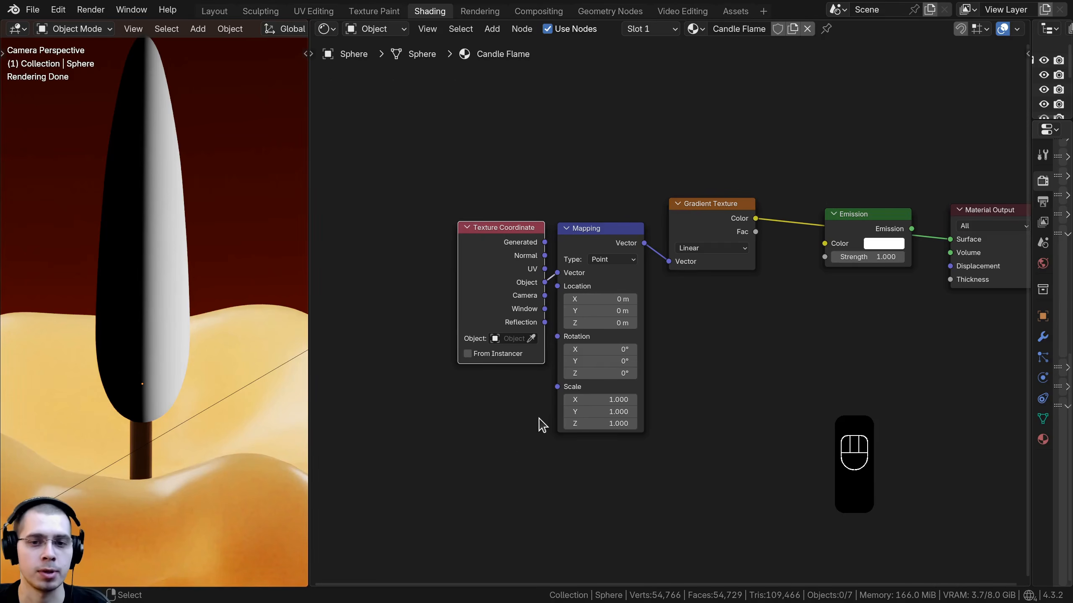
pyautogui.scroll(1, 541, 424)
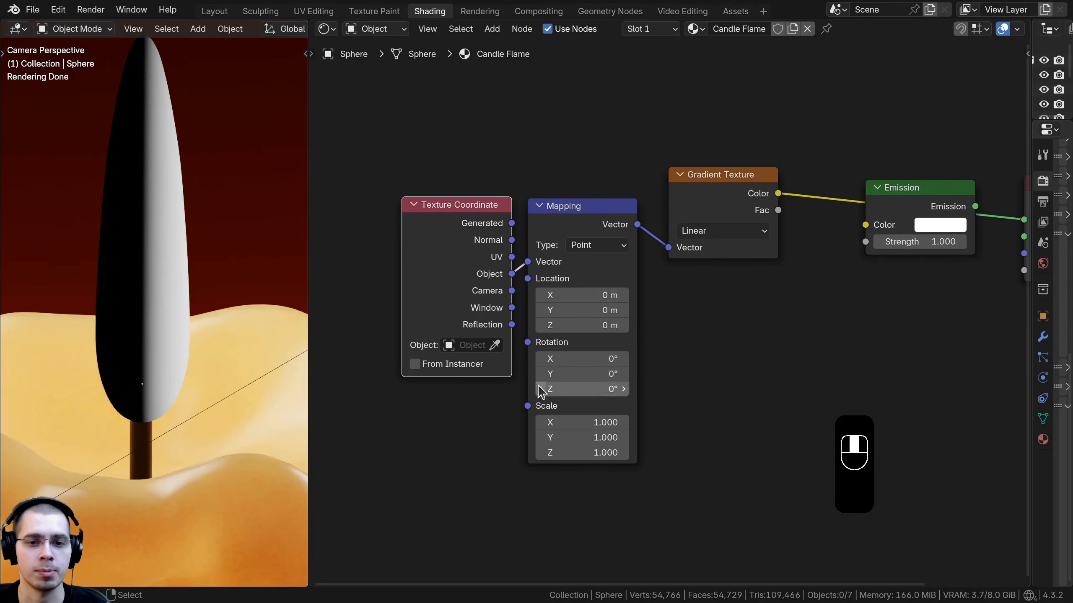
# Step: Set the Mapping node's Y rotation to 90°
pyautogui.moveTo(570, 374); pyautogui.dragTo(571, 373)
pyautogui.click(571, 374)
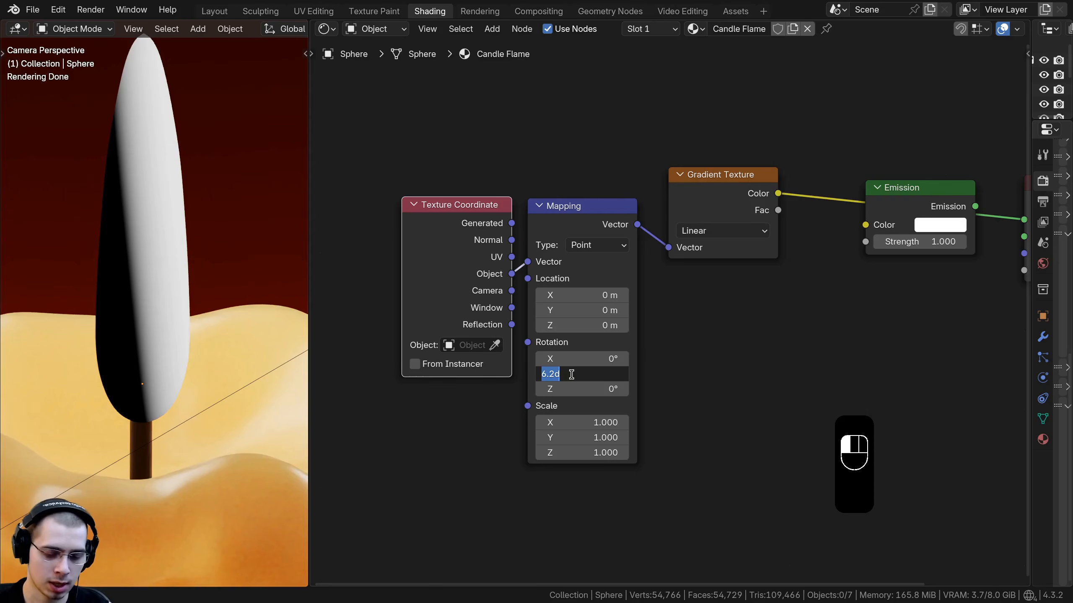
pyautogui.write('90')
pyautogui.press('Return')
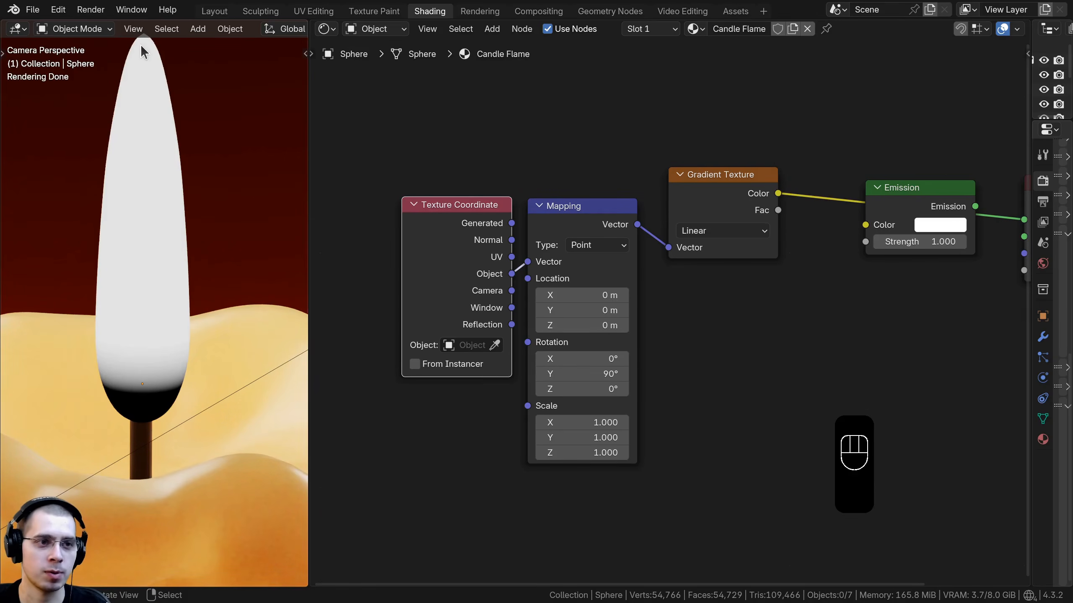
# Step: Join the Texture Coordinate and Mapping nodes into a frame
pyautogui.scroll(-1, 516, 305)
pyautogui.moveTo(517, 303); pyautogui.dragTo(535, 302, button='middle')
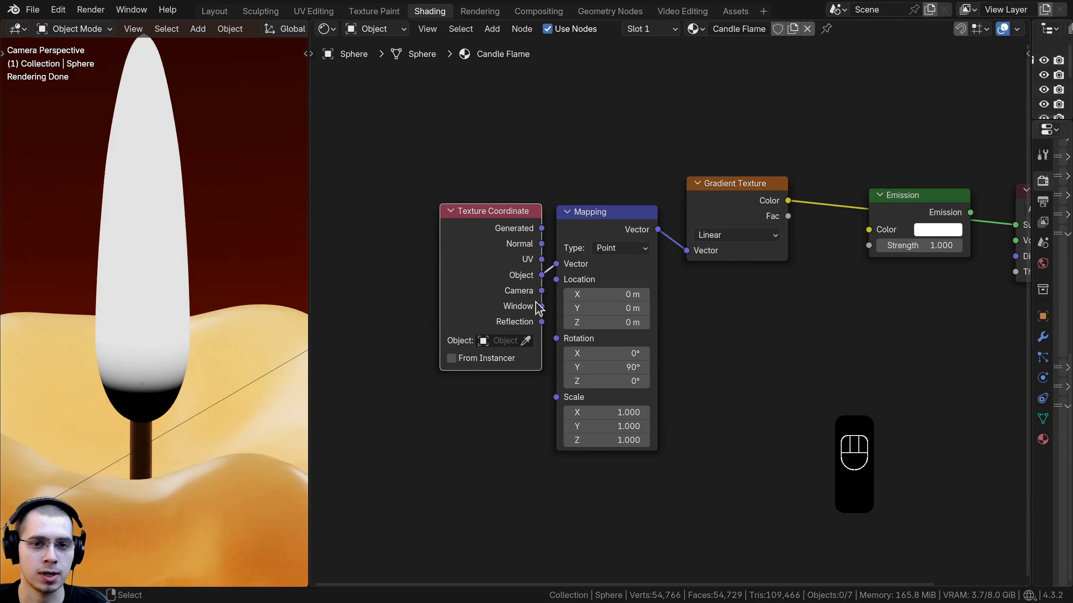
pyautogui.scroll(-1, 675, 296)
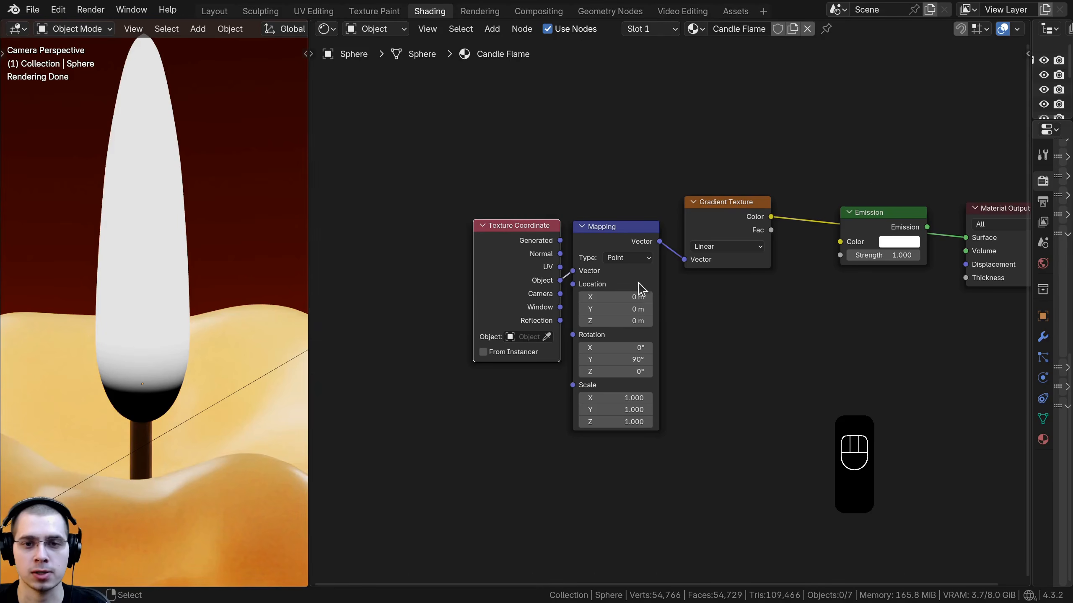
pyautogui.moveTo(484, 146); pyautogui.dragTo(637, 272)
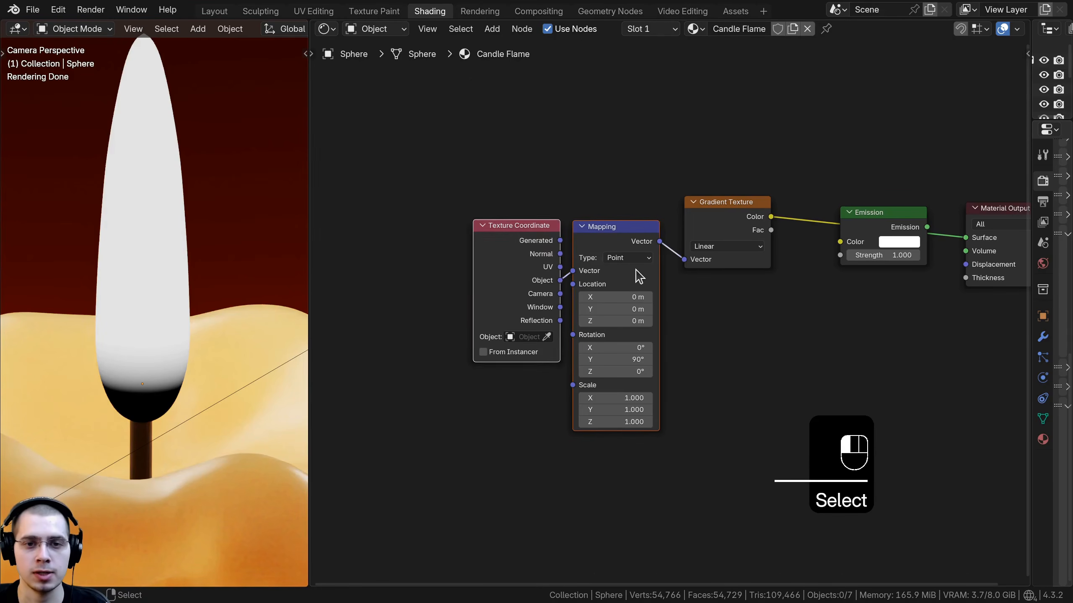
pyautogui.press('g')
pyautogui.click(536, 168)
pyautogui.press('ctrl')
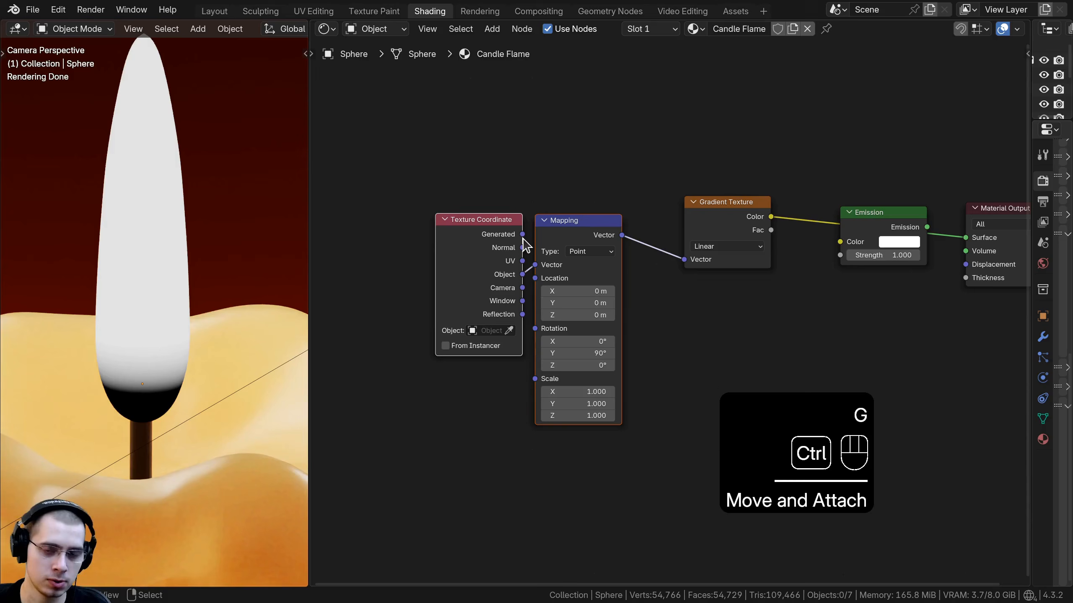
pyautogui.hotkey('ctrl', 'j')
# Step: Label the new frame Mapping
pyautogui.press('a')
pyautogui.scroll(1, 669, 316)
pyautogui.moveTo(512, 177); pyautogui.dragTo(534, 182)
pyautogui.press('F2')
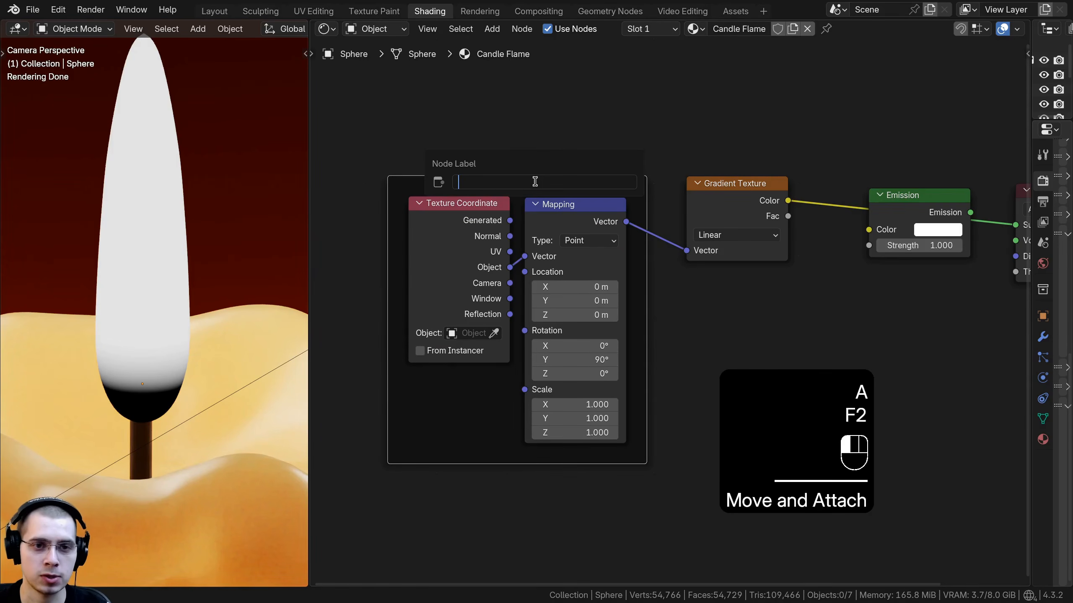
pyautogui.write('Mapping')
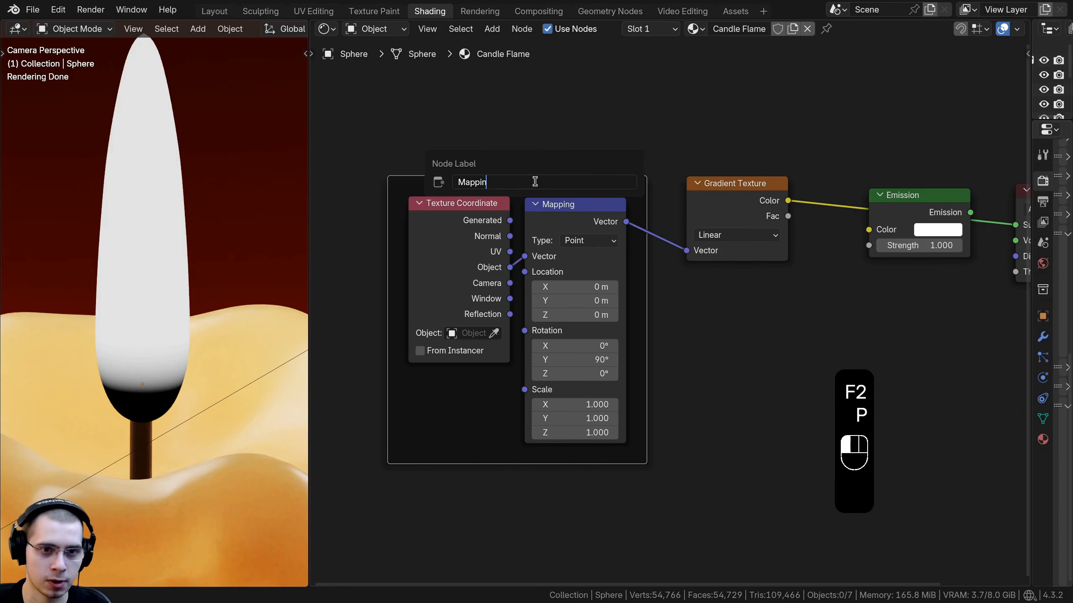
pyautogui.press('Return')
# Step: Insert a Color Ramp node between the Gradient Texture's Color and the Material Output surface
pyautogui.press('g')
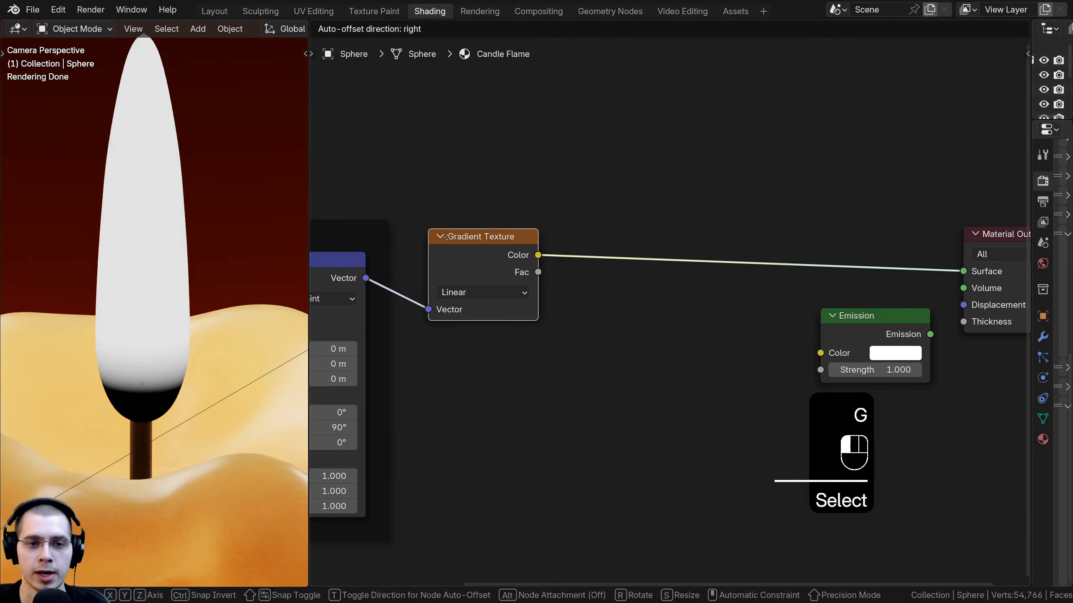
pyautogui.click(675, 270)
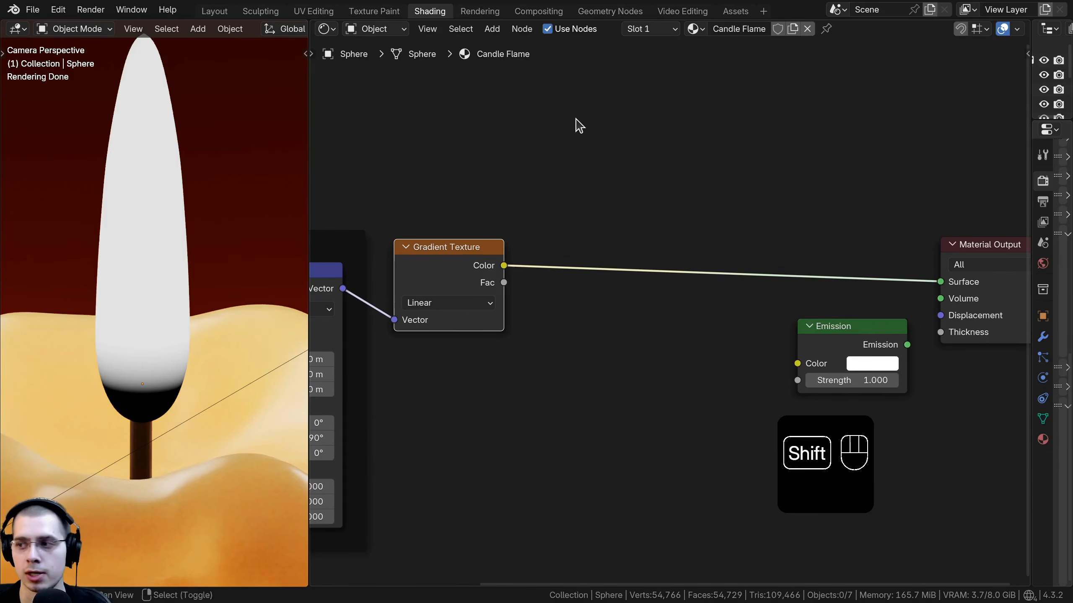
pyautogui.hotkey('shift', 'a')
pyautogui.write('col')
pyautogui.press('Down')
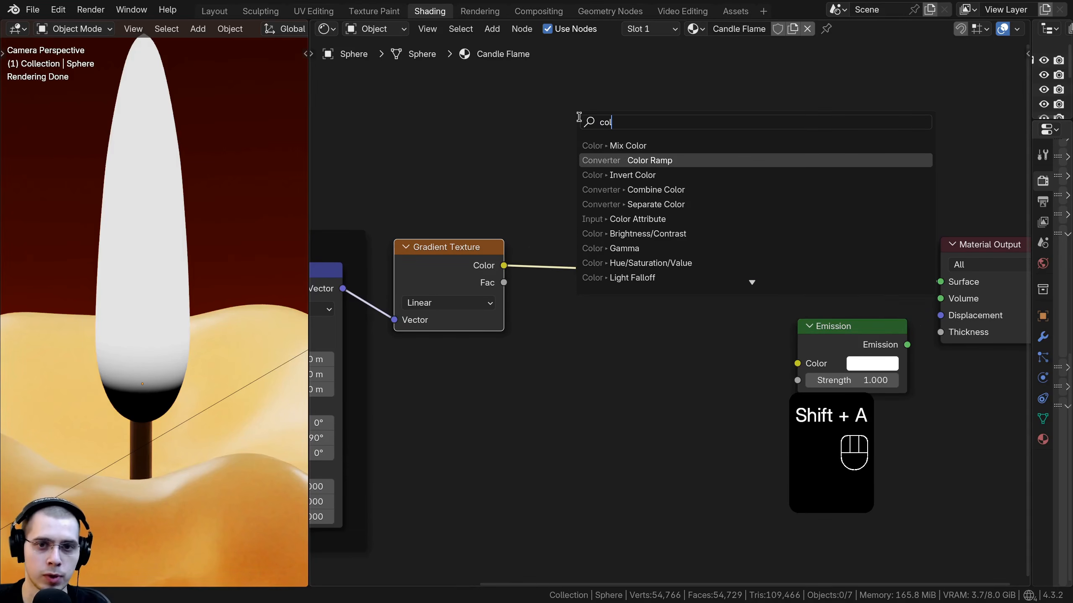
pyautogui.press('Return')
pyautogui.click(530, 203)
pyautogui.scroll(1, 599, 292)
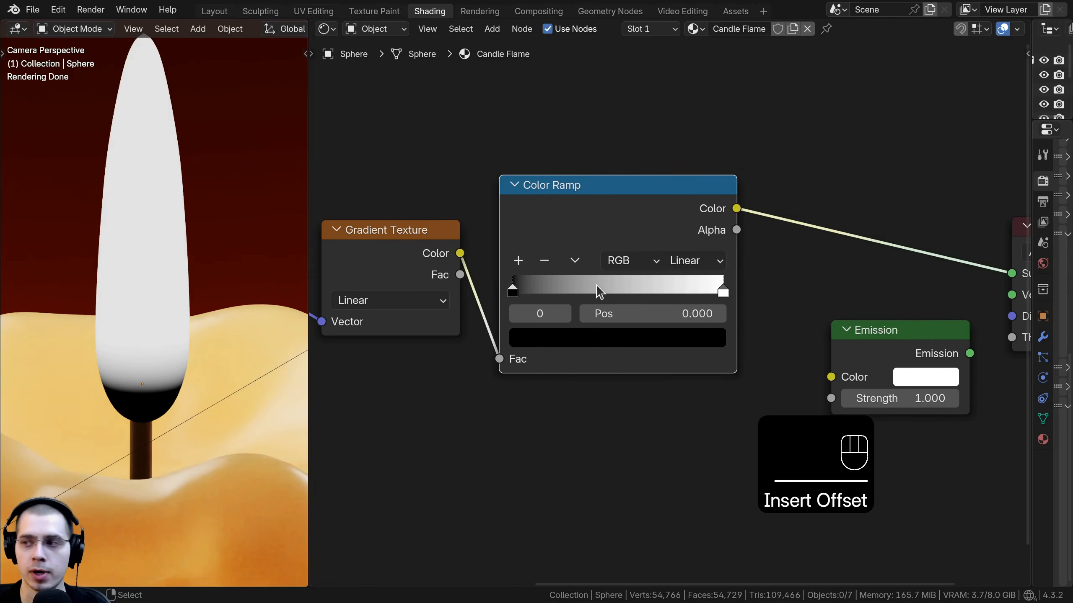
# Step: Move the ramp's white stop to about position 0.03
pyautogui.moveTo(725, 292); pyautogui.dragTo(566, 277)
pyautogui.scroll(2, 530, 296)
pyautogui.scroll(-4, 694, 287)
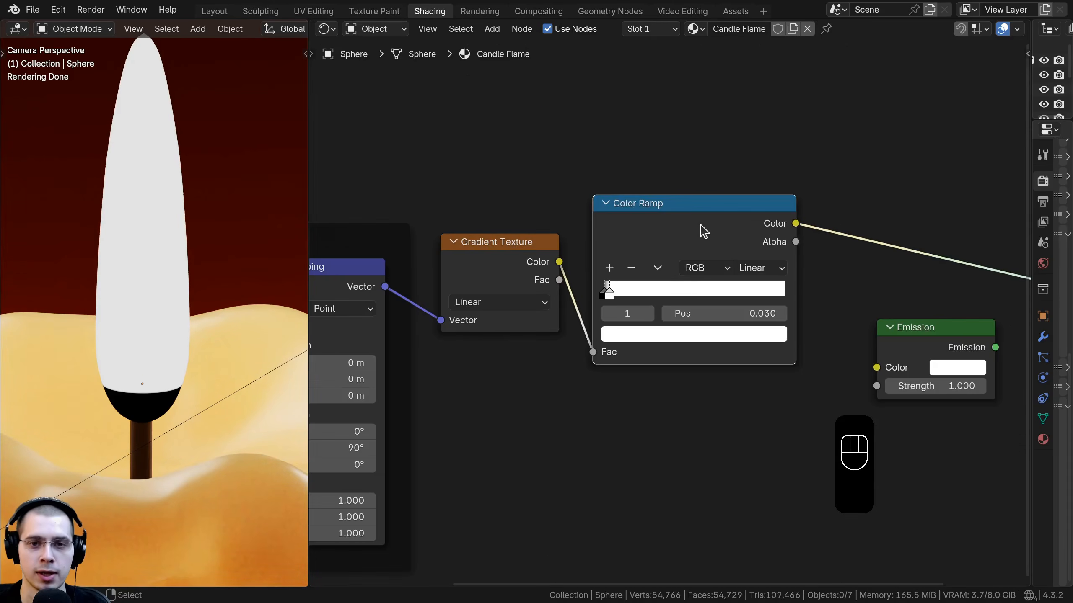
pyautogui.moveTo(700, 230); pyautogui.dragTo(687, 234)
pyautogui.moveTo(686, 242); pyautogui.dragTo(625, 267, button='middle')
# Step: Add a Mix Color node after the Color Ramp and connect the ramp's Color to the Mix Factor
pyautogui.hotkey('shift', 'a')
pyautogui.write('mix')
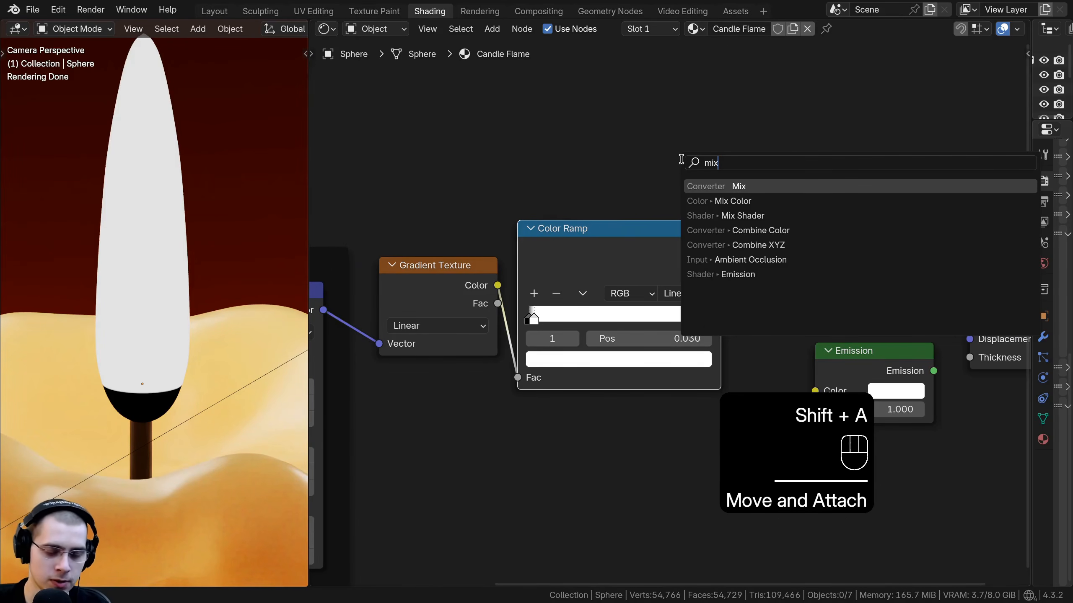
pyautogui.click(733, 200)
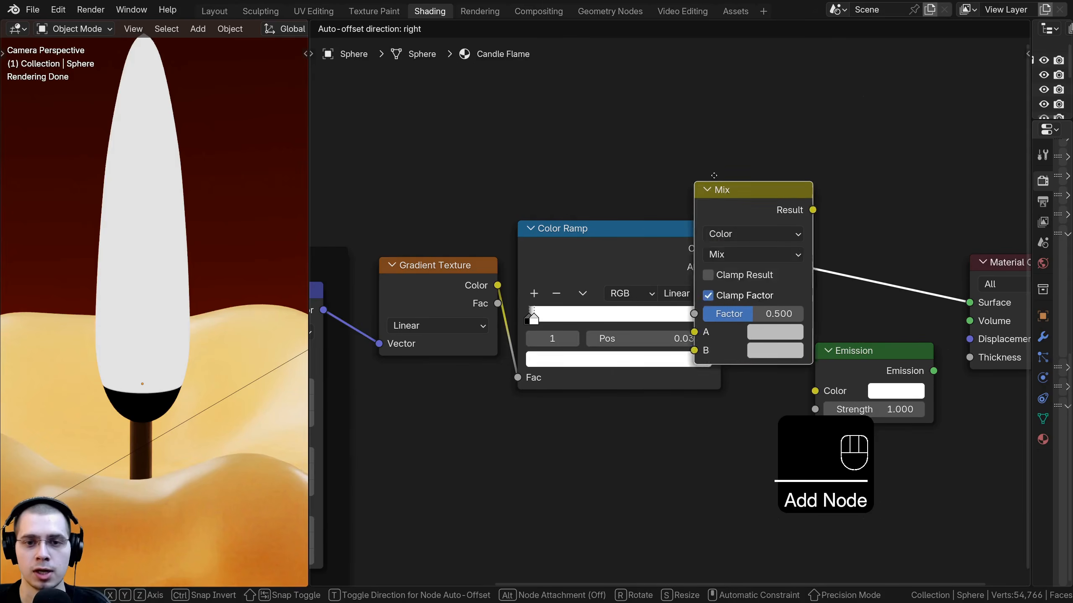
pyautogui.click(784, 192)
pyautogui.moveTo(784, 186); pyautogui.dragTo(792, 186)
pyautogui.moveTo(583, 306); pyautogui.dragTo(520, 307, button='middle')
pyautogui.scroll(2, 524, 305)
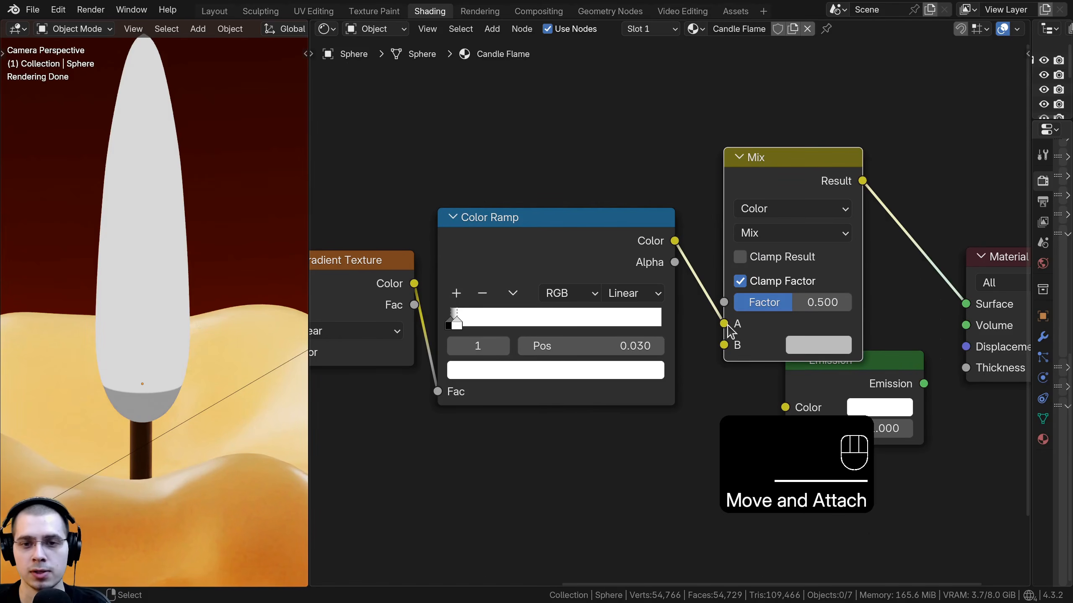
pyautogui.moveTo(724, 324); pyautogui.dragTo(724, 303)
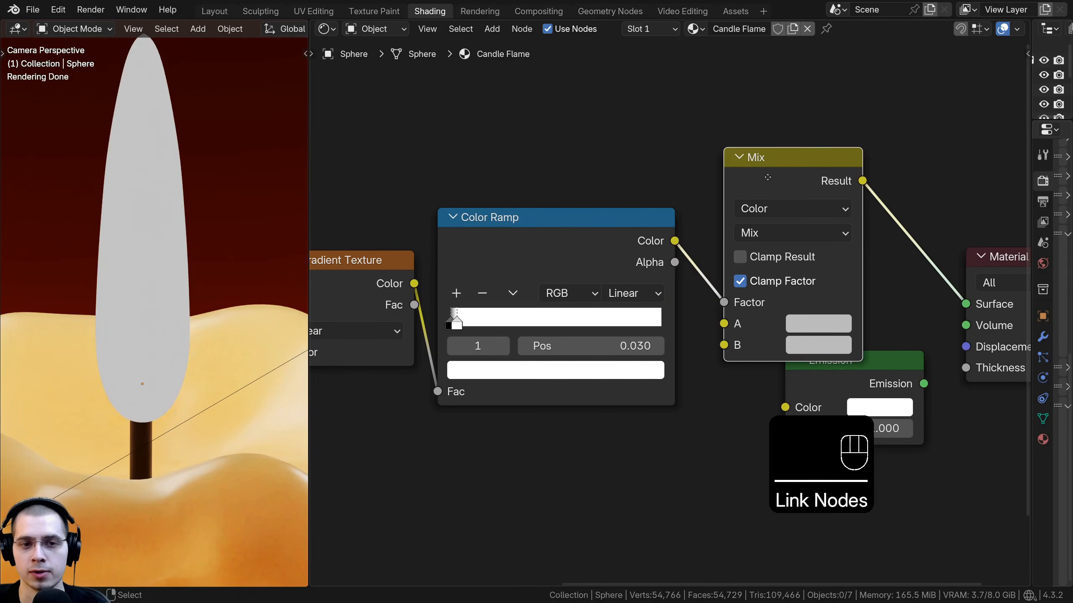
# Step: Set the Mix node's A color to orange-red #FF3800 and B to a pale yellow
pyautogui.moveTo(768, 178); pyautogui.dragTo(755, 159)
pyautogui.click(798, 330)
pyautogui.moveTo(953, 58); pyautogui.dragTo(953, 33)
pyautogui.moveTo(859, 99); pyautogui.dragTo(845, 132)
pyautogui.moveTo(686, 276); pyautogui.dragTo(610, 242, button='middle')
pyautogui.scroll(2, 610, 242)
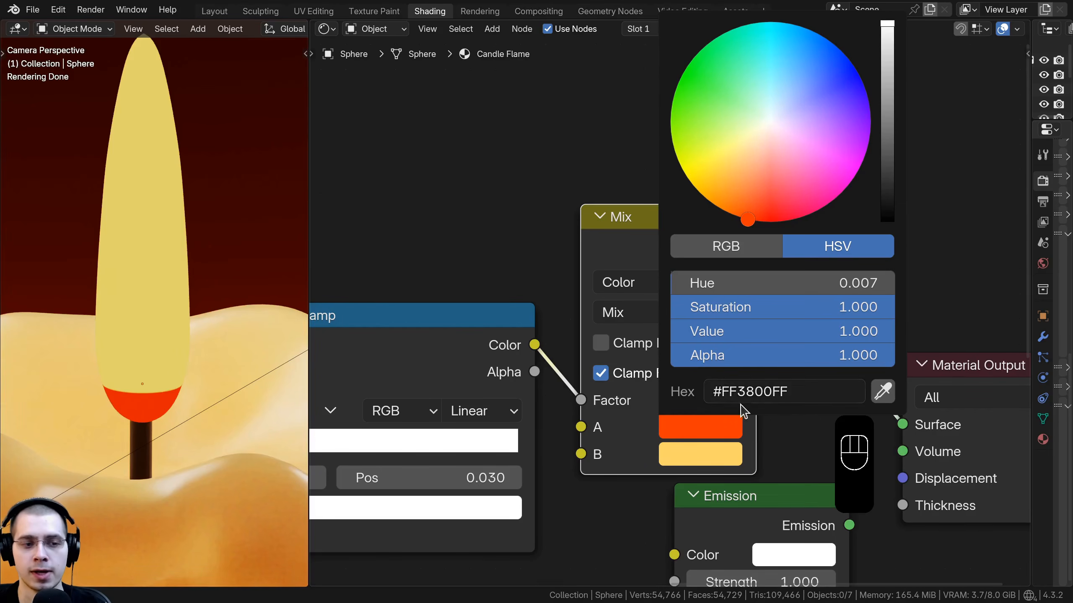
pyautogui.moveTo(637, 461); pyautogui.dragTo(635, 430, button='middle')
pyautogui.click(681, 420)
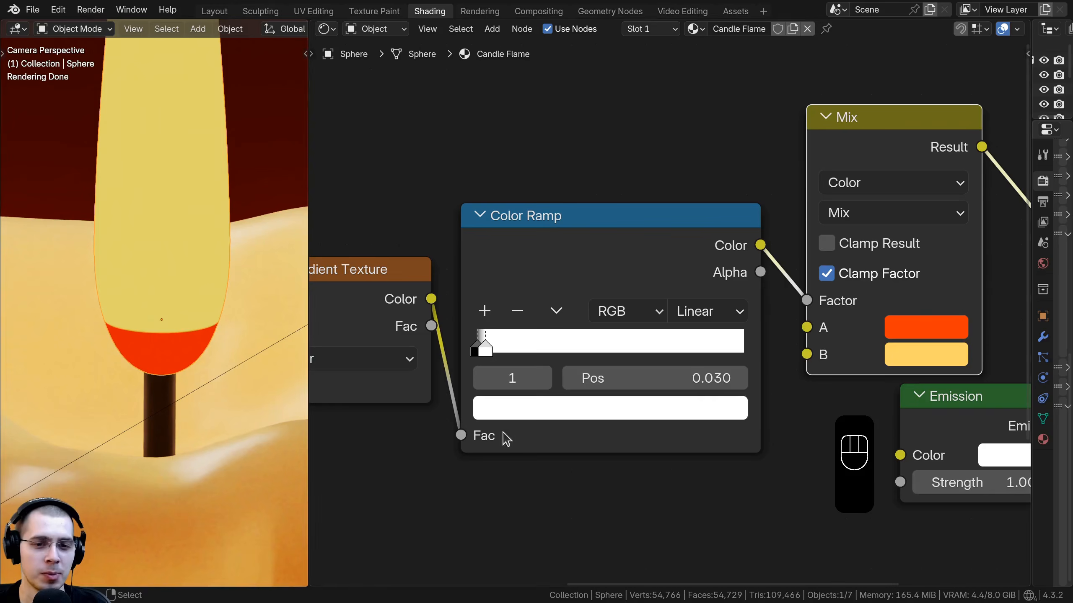
# Step: Apply the scale of the flame object
pyautogui.moveTo(541, 241); pyautogui.dragTo(541, 220)
pyautogui.moveTo(489, 320)
pyautogui.mouseDown()
pyautogui.moveTo(720, 338)
pyautogui.moveTo(485, 331)
pyautogui.mouseUp()
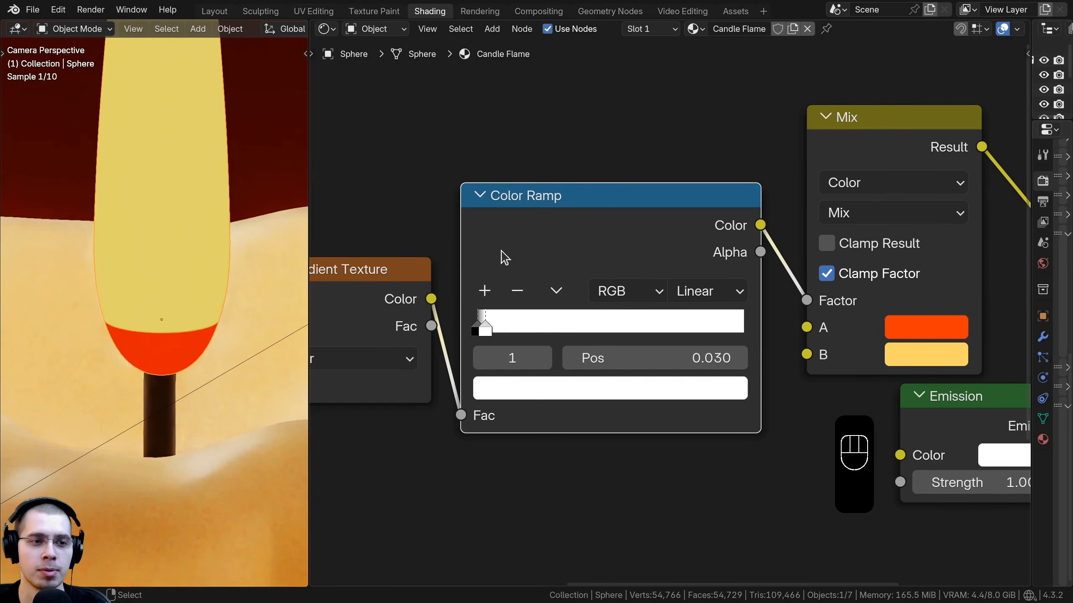
pyautogui.moveTo(220, 238); pyautogui.dragTo(184, 75, button='middle')
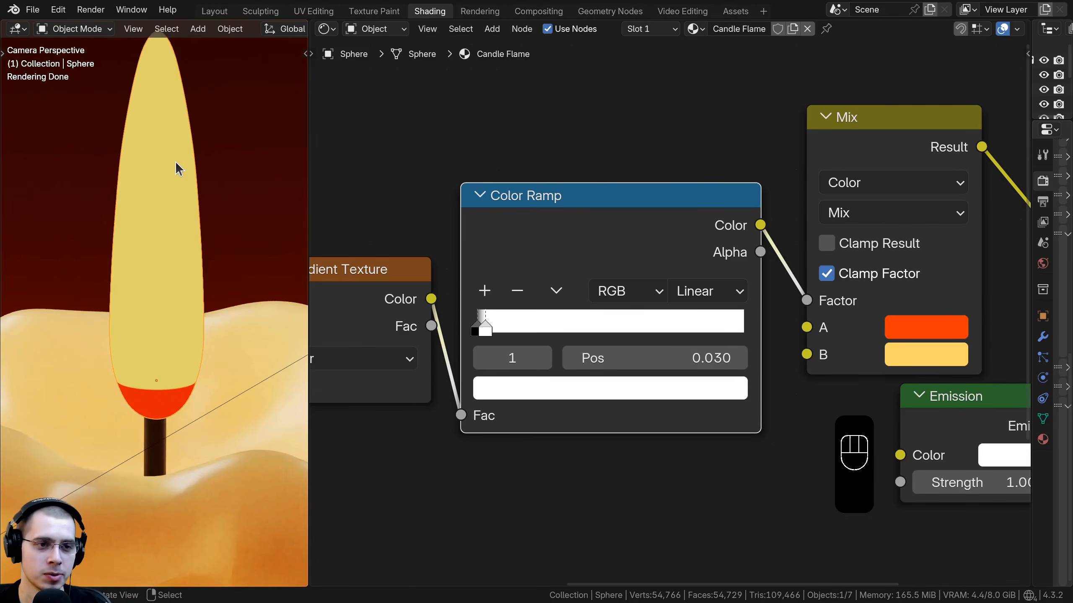
pyautogui.press('g')
pyautogui.click(180, 131)
pyautogui.hotkey('ctrl', 'a')
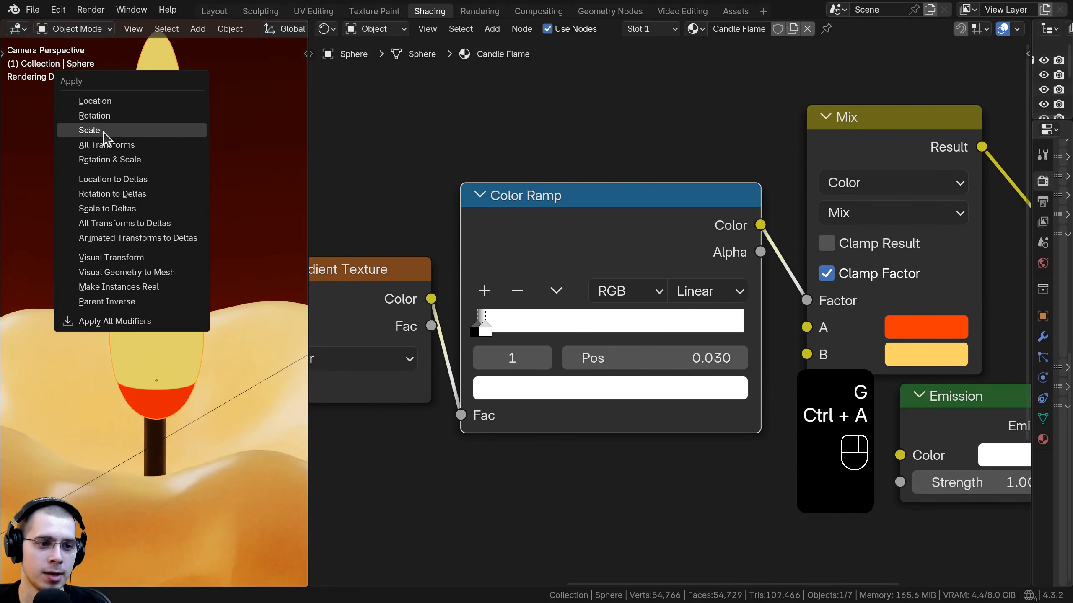
pyautogui.click(87, 133)
# Step: Move the ramp's white stop to about position 0.02
pyautogui.moveTo(485, 325)
pyautogui.mouseDown()
pyautogui.moveTo(746, 323)
pyautogui.moveTo(480, 324)
pyautogui.mouseUp()
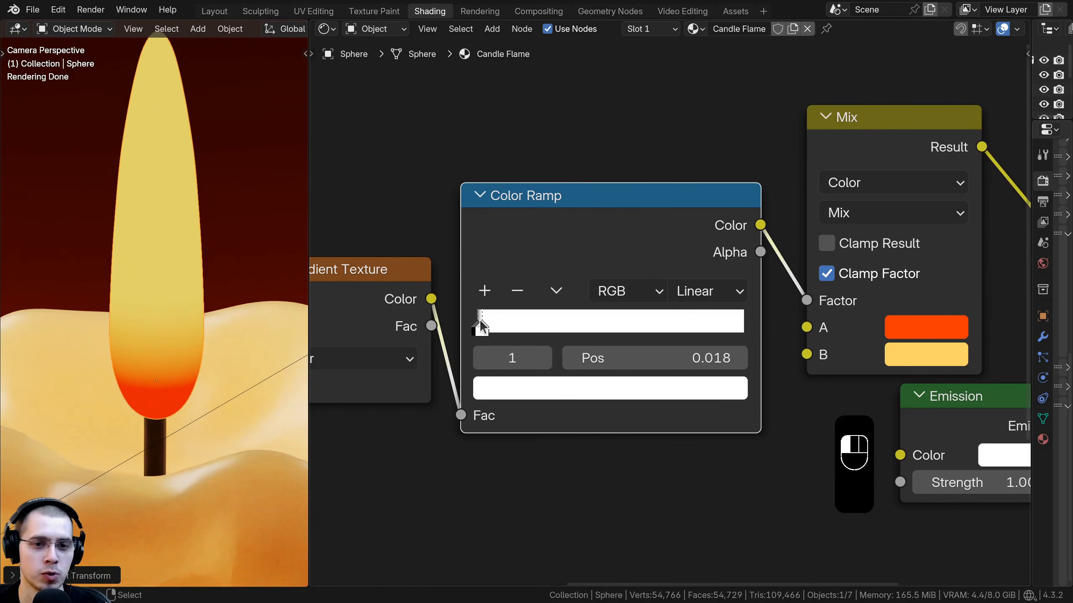
pyautogui.scroll(2, 137, 372)
pyautogui.keyDown('shift'); pyautogui.moveTo(160, 354); pyautogui.dragTo(147, 296, button='middle'); pyautogui.keyUp('shift')
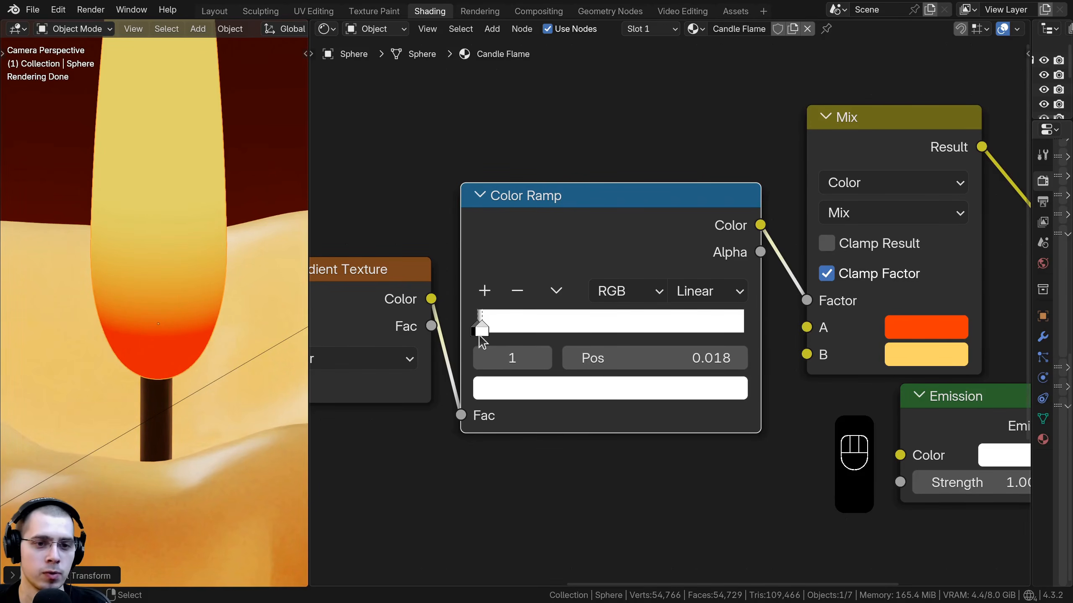
pyautogui.moveTo(491, 320); pyautogui.dragTo(491, 322)
pyautogui.keyDown('shift'); pyautogui.moveTo(203, 350); pyautogui.dragTo(201, 405, button='middle'); pyautogui.keyUp('shift')
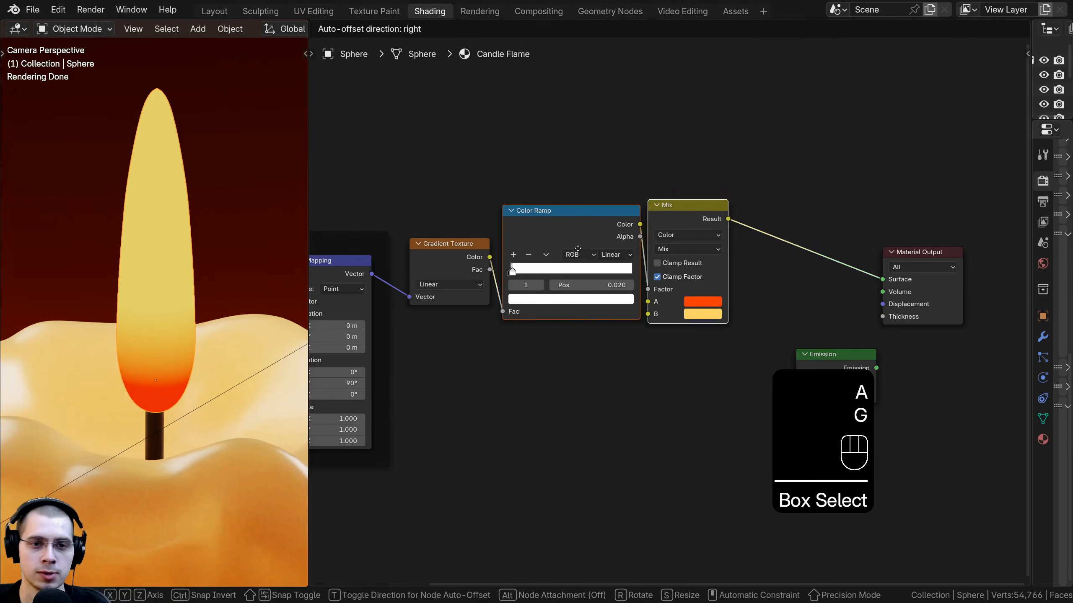
# Step: Frame the Gradient Texture, Color Ramp and Mix nodes together and label the frame Gradient
pyautogui.click(577, 250)
pyautogui.press('b')
pyautogui.moveTo(608, 161); pyautogui.dragTo(449, 307)
pyautogui.press('g')
pyautogui.click(462, 300)
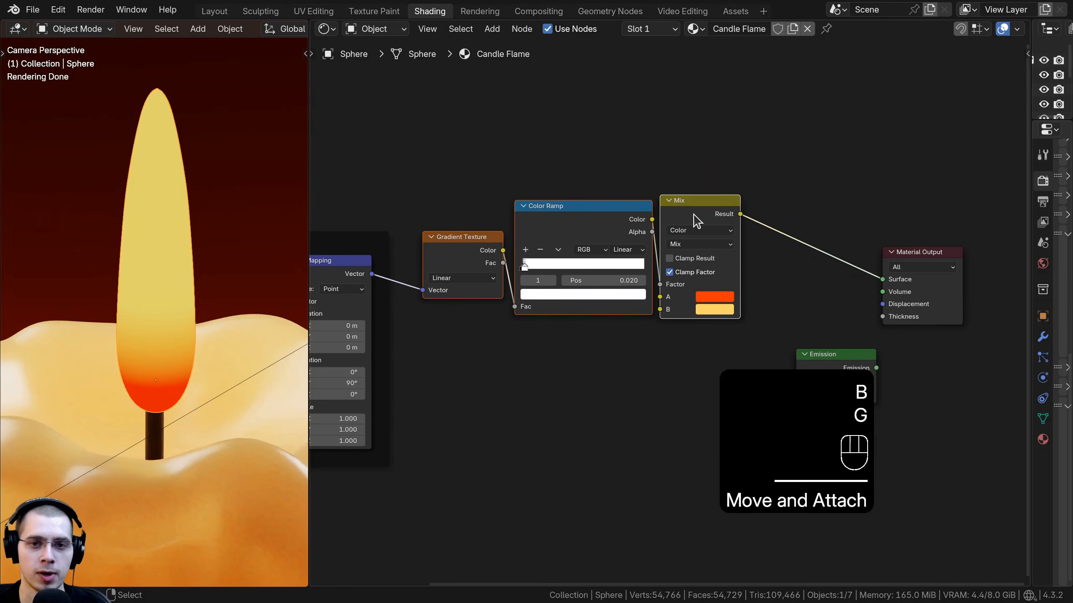
pyautogui.hotkey('ctrl', 'j')
pyautogui.press('a')
pyautogui.moveTo(553, 197); pyautogui.dragTo(553, 209)
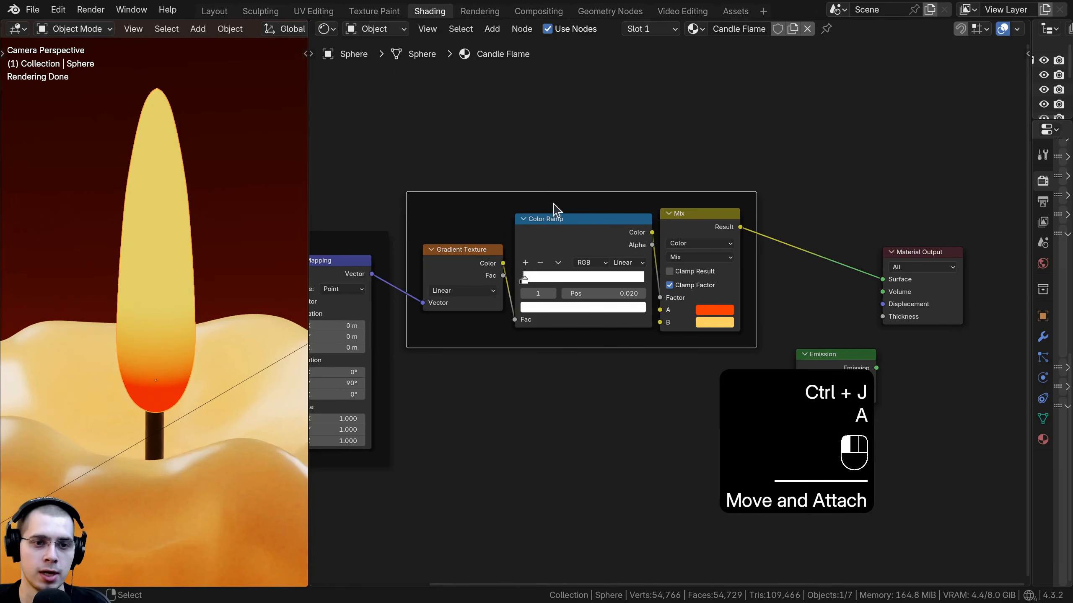
pyautogui.press('F2')
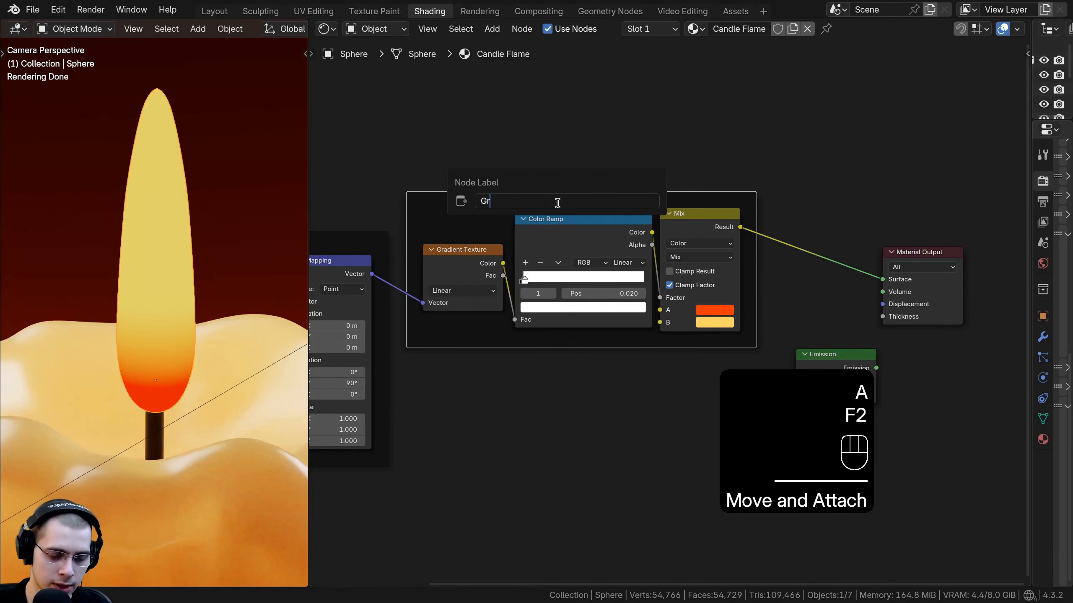
pyautogui.write('Gradient')
pyautogui.press('Return')
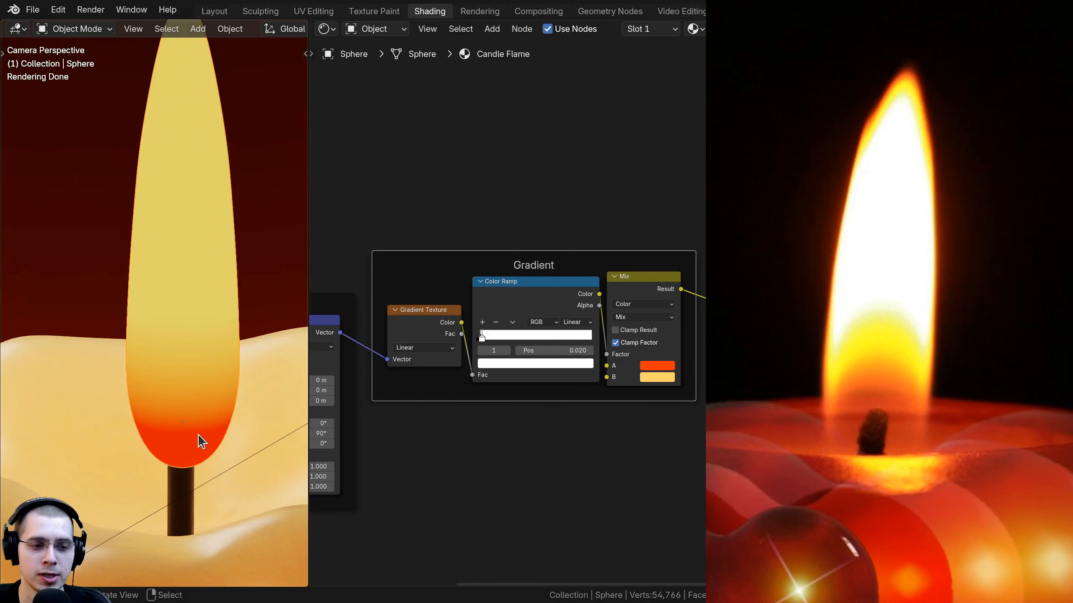
# Step: Add a Layer Weight node and preview its Fresnel output on the material surface
pyautogui.scroll(-1, 201, 397)
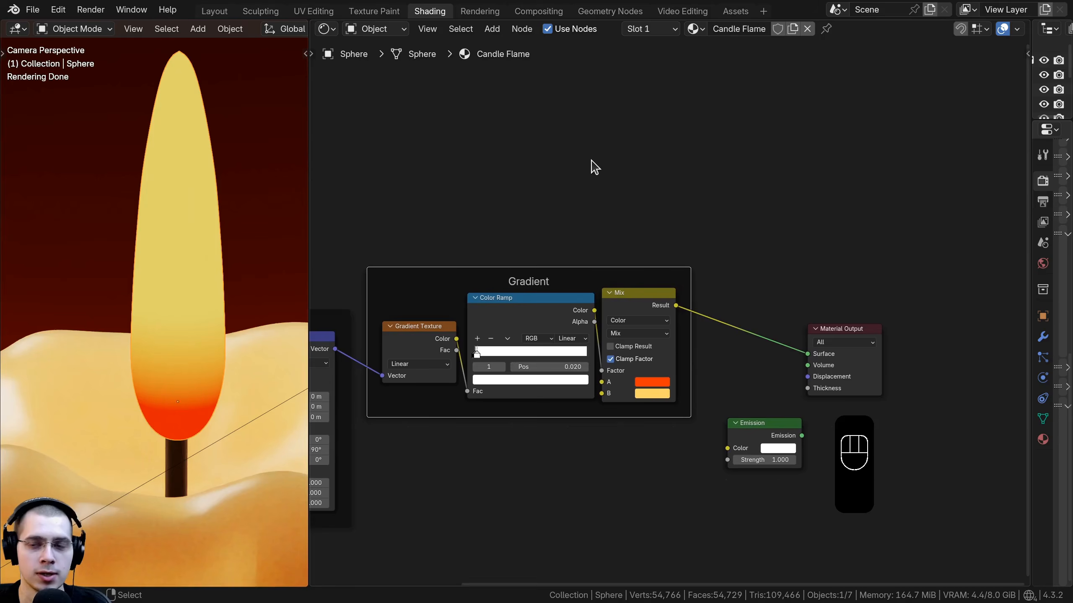
pyautogui.hotkey('shift', 'a')
pyautogui.write('lay')
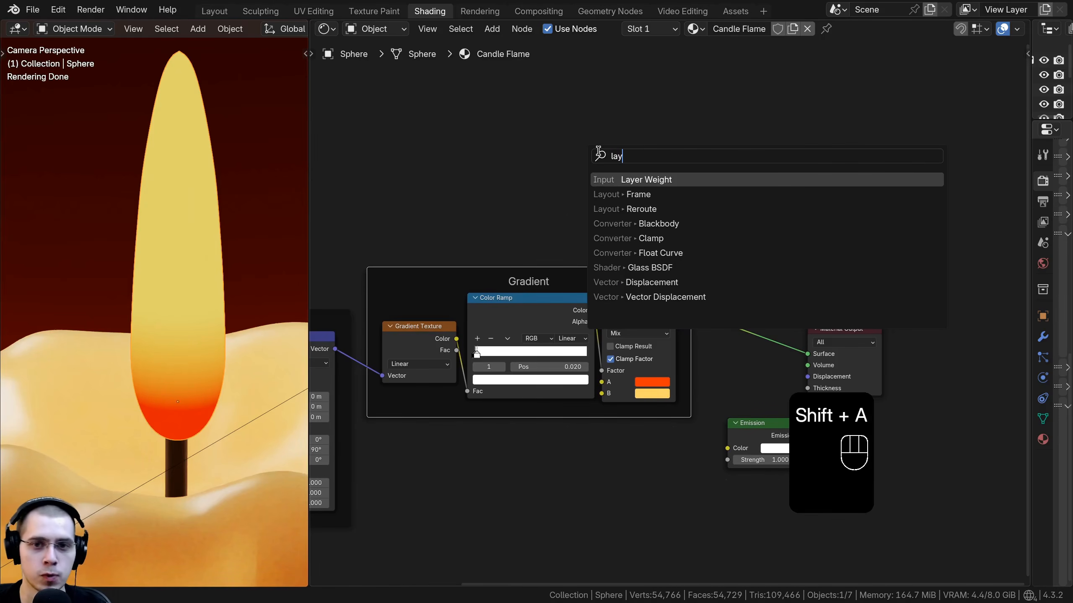
pyautogui.click(622, 179)
pyautogui.click(537, 190)
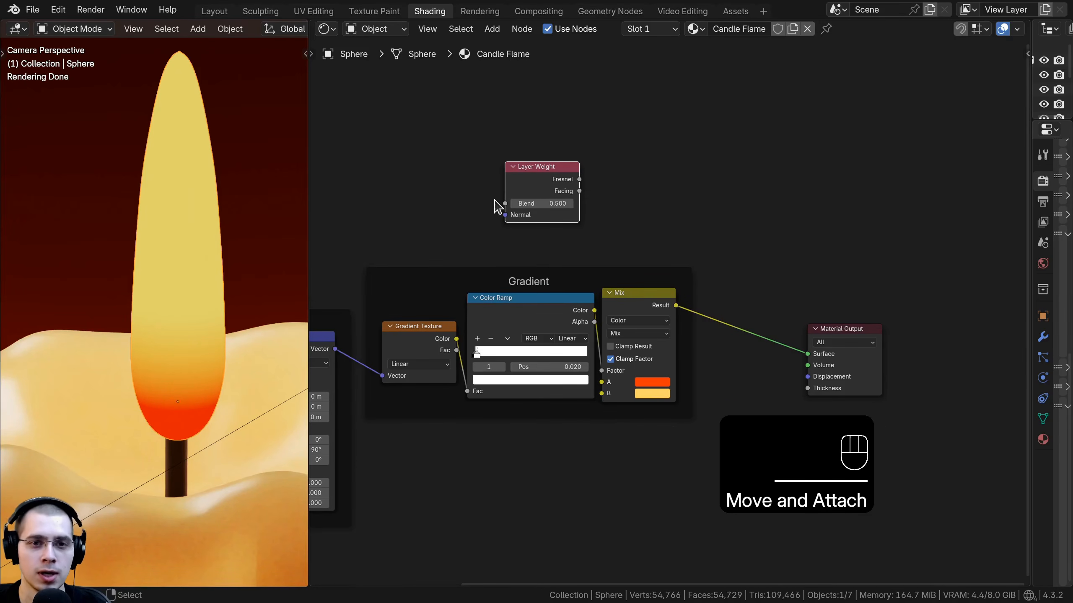
pyautogui.keyDown('ctrl'); pyautogui.keyDown('shift'); pyautogui.click(528, 175); pyautogui.keyUp('shift'); pyautogui.keyUp('ctrl')
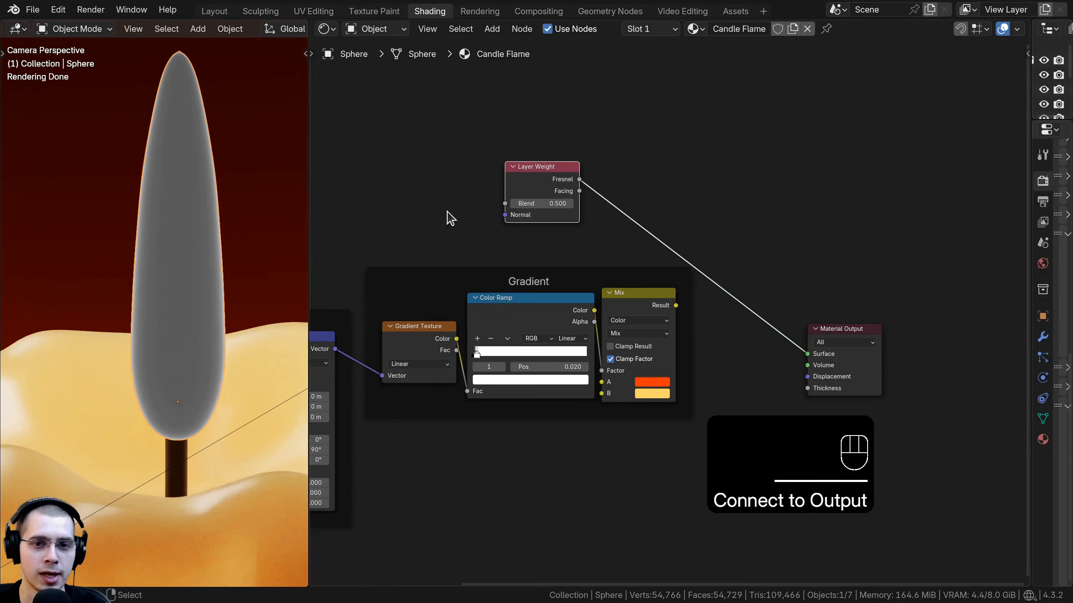
# Step: Insert a Color Ramp node between the Fresnel output and the Material Output surface
pyautogui.scroll(1, 692, 167)
pyautogui.hotkey('shift', 'a')
pyautogui.moveTo(692, 160)
pyautogui.write('co')
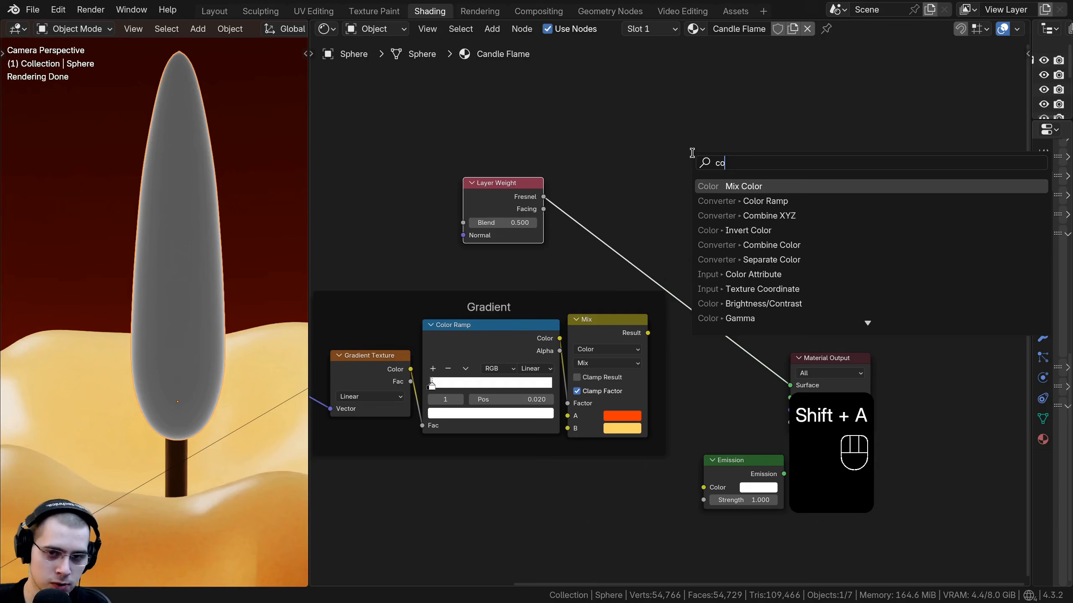
pyautogui.write('l')
pyautogui.click(713, 201)
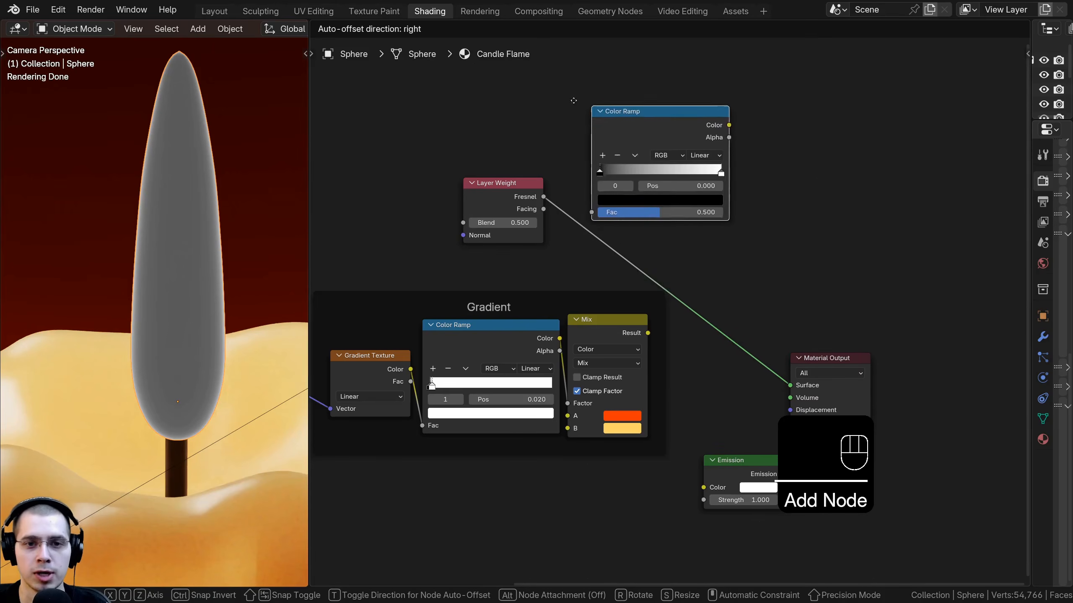
pyautogui.click(562, 166)
pyautogui.scroll(9, 634, 250)
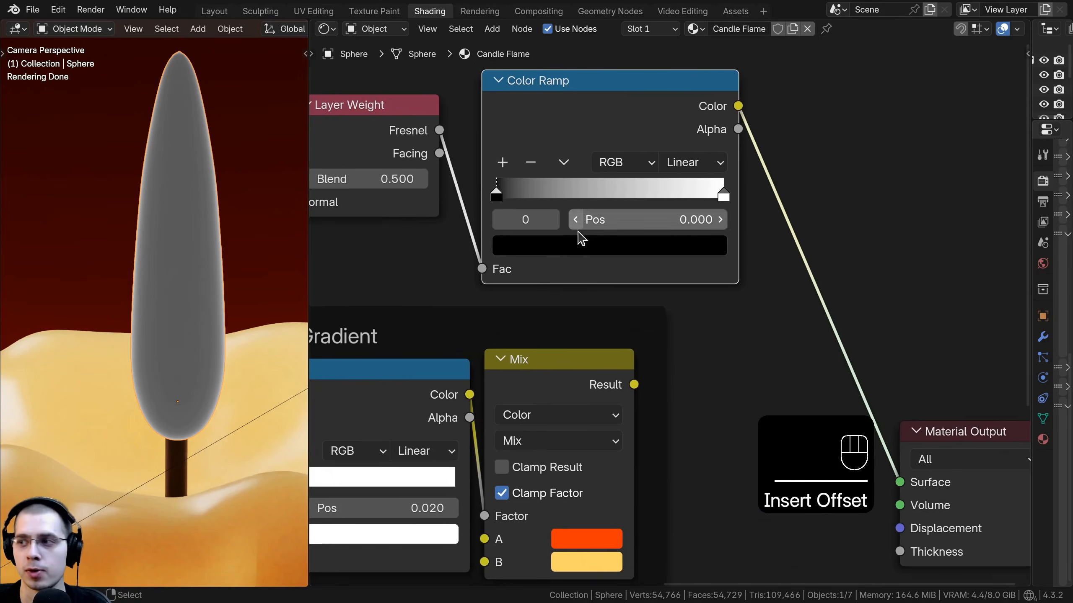
# Step: Invert the Fresnel ramp, placing the white stop at about 0.1 and the black stop near 0.45
pyautogui.moveTo(738, 206); pyautogui.dragTo(607, 207)
pyautogui.moveTo(582, 228); pyautogui.dragTo(593, 275, button='middle')
pyautogui.scroll(4, 592, 273)
pyautogui.moveTo(496, 240); pyautogui.dragTo(520, 241, button='middle')
pyautogui.moveTo(506, 232); pyautogui.dragTo(503, 231)
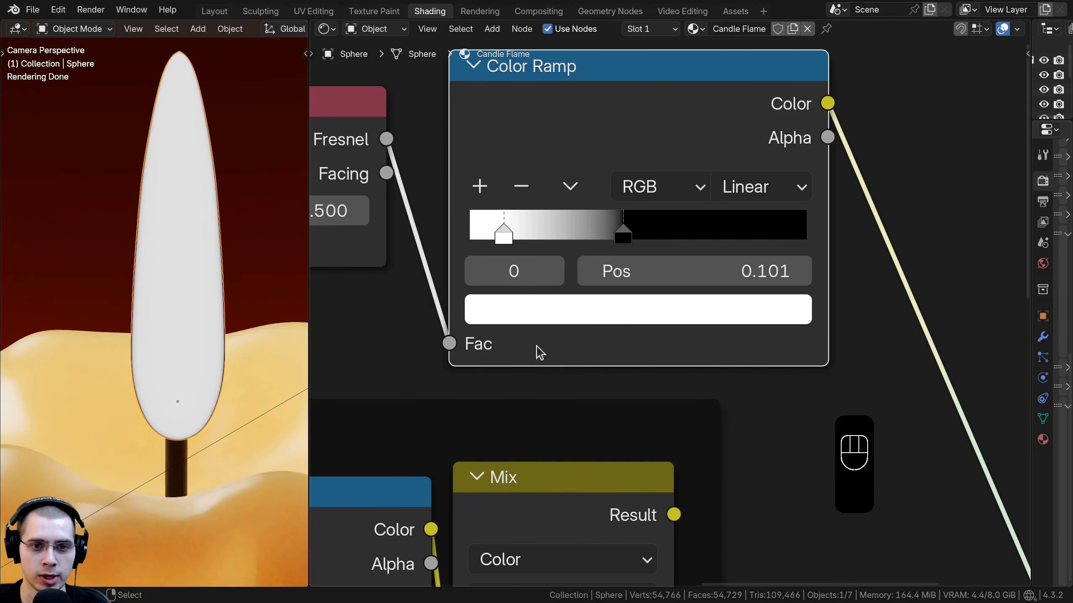
# Step: Move the Fresnel ramp's black stop to about 0.264
pyautogui.moveTo(537, 346); pyautogui.dragTo(557, 349, button='middle')
pyautogui.moveTo(648, 238); pyautogui.dragTo(584, 237)
pyautogui.press('a')
pyautogui.press('a')
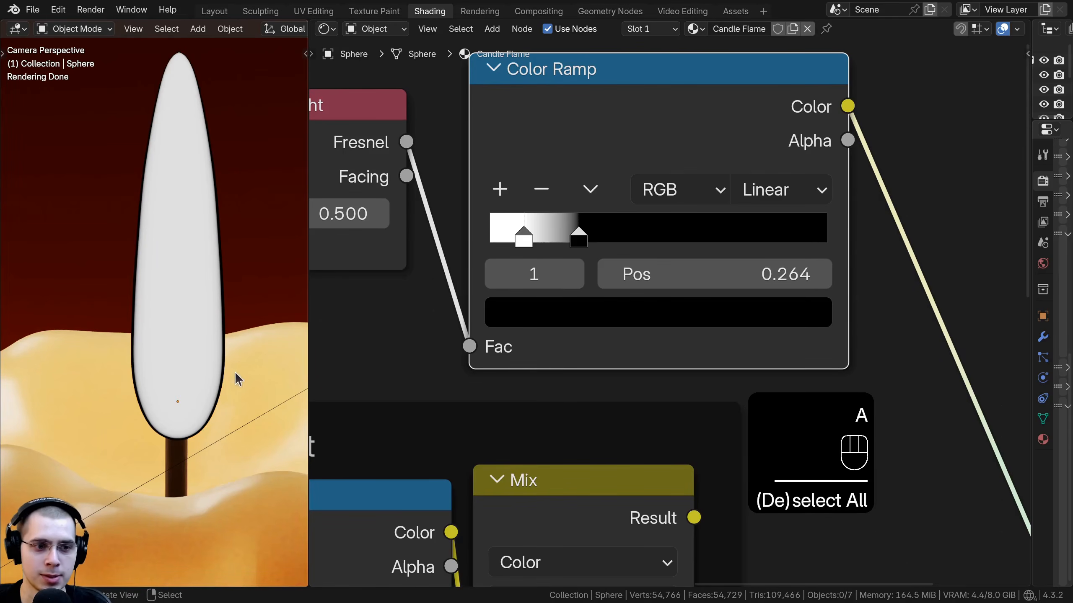
# Step: Insert a Mix Color node after the Fresnel ramp, feeding the ramp's Color into the Mix Factor
pyautogui.scroll(-5, 650, 182)
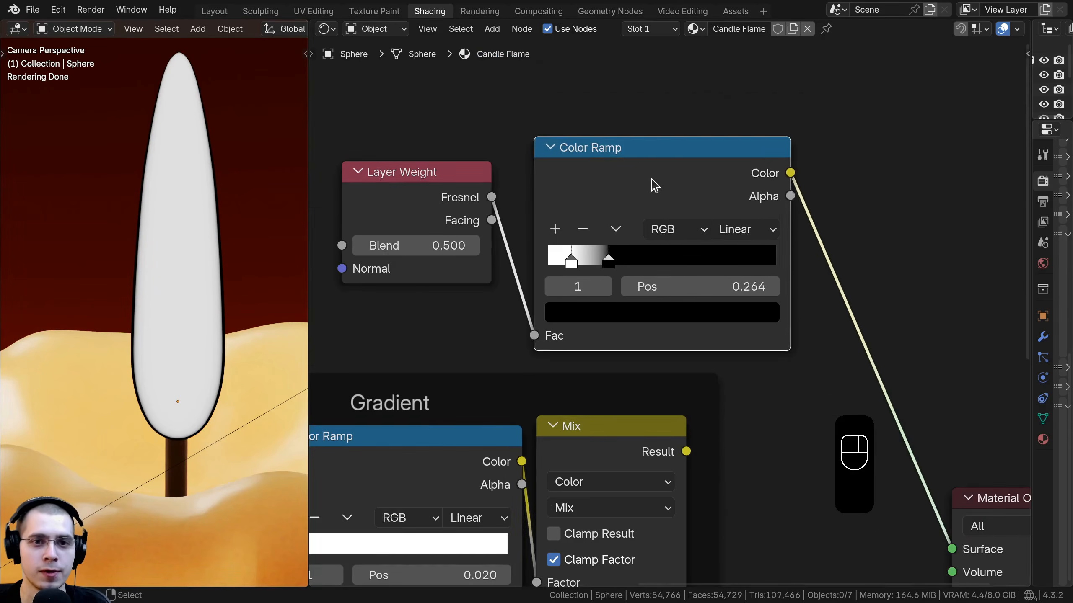
pyautogui.moveTo(650, 181); pyautogui.dragTo(627, 166)
pyautogui.scroll(-5, 760, 198)
pyautogui.moveTo(799, 207); pyautogui.dragTo(731, 165, button='middle')
pyautogui.scroll(1, 802, 164)
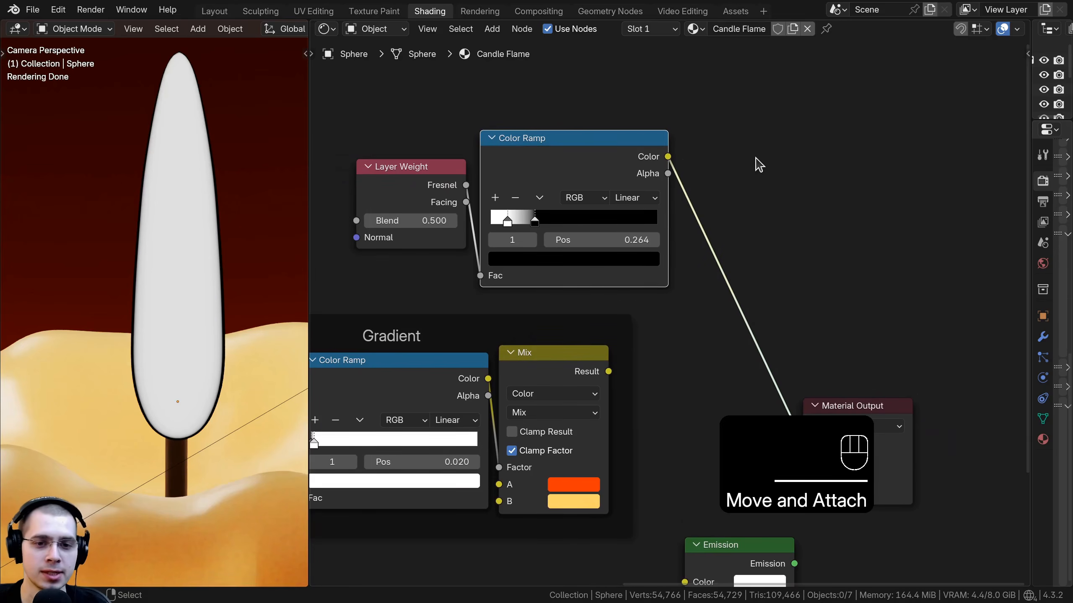
pyautogui.hotkey('shift', 'a')
pyautogui.click(793, 155)
pyautogui.write('mi')
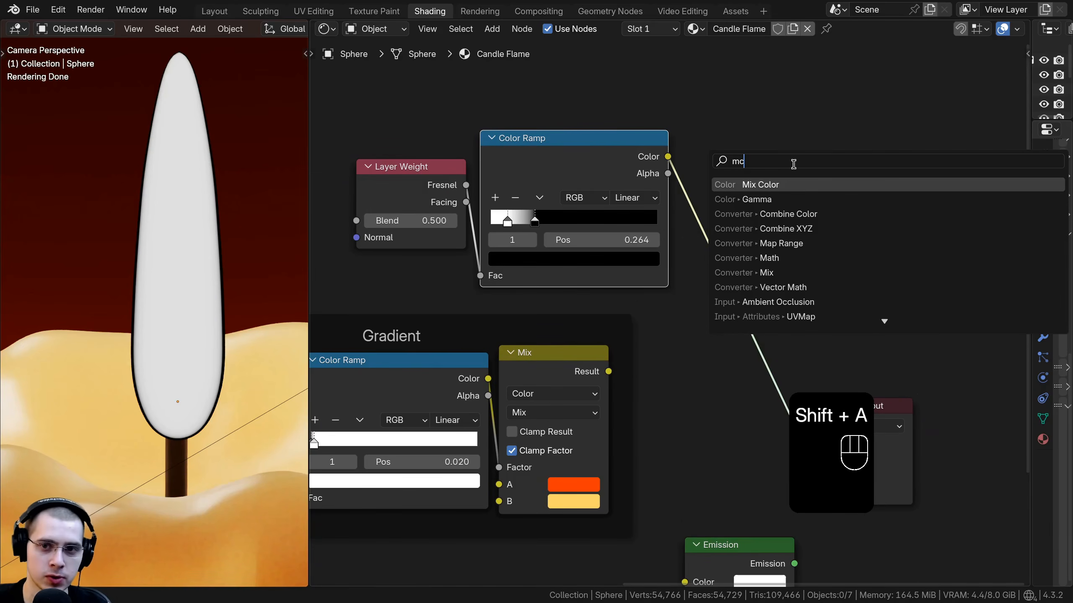
pyautogui.click(727, 185)
pyautogui.click(698, 150)
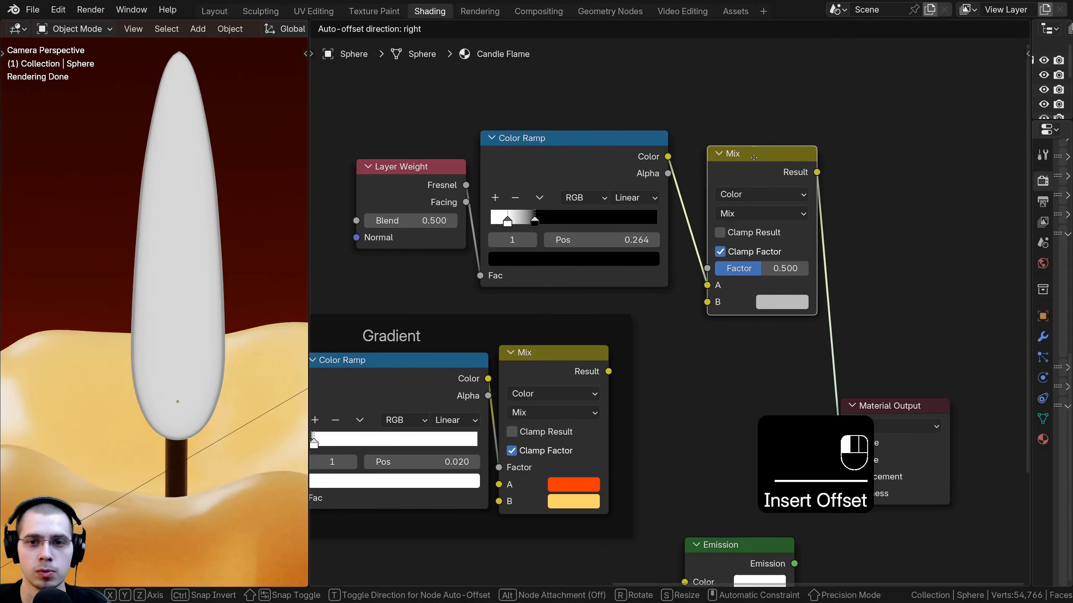
pyautogui.moveTo(676, 161); pyautogui.dragTo(662, 117, button='middle')
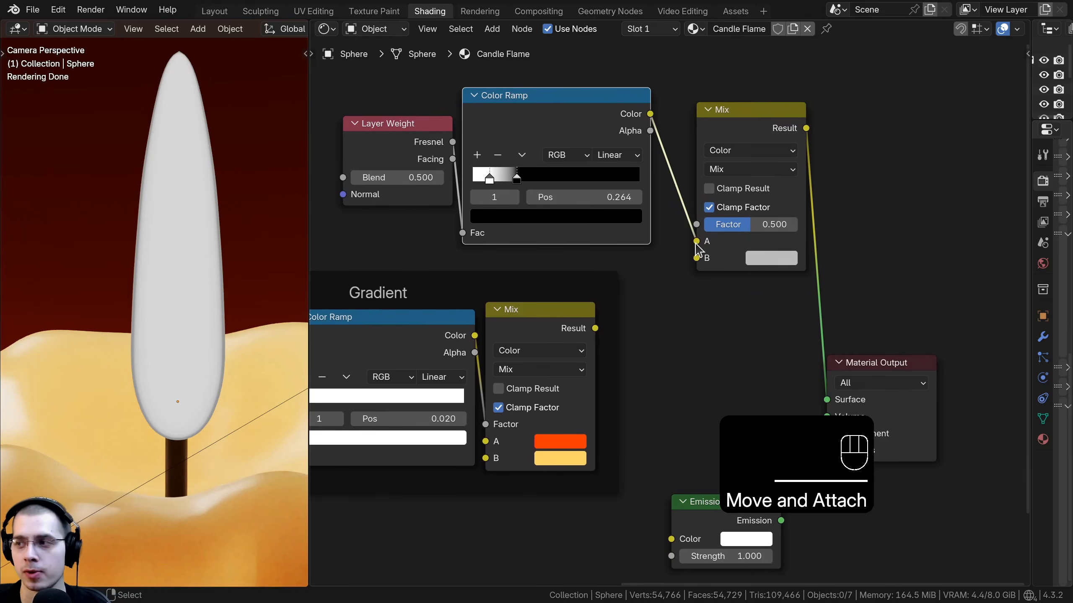
pyautogui.moveTo(696, 241); pyautogui.dragTo(693, 228)
# Step: Connect the Gradient frame's Mix result into the new Mix's B input and copy the orange color into its A
pyautogui.moveTo(446, 292); pyautogui.dragTo(501, 258, button='middle')
pyautogui.moveTo(640, 296); pyautogui.dragTo(759, 226)
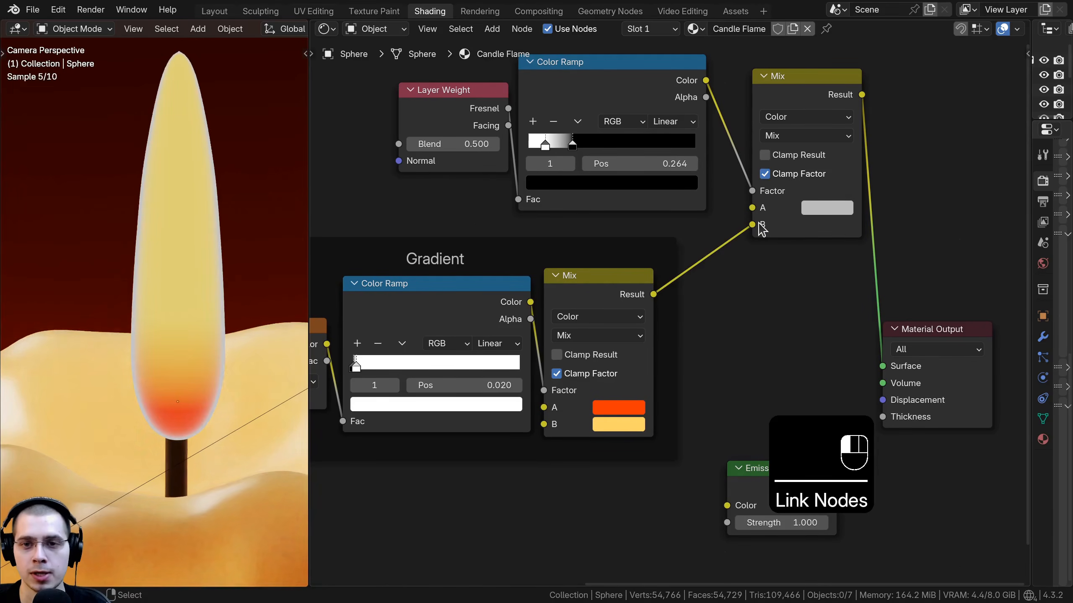
pyautogui.moveTo(623, 413); pyautogui.dragTo(829, 211)
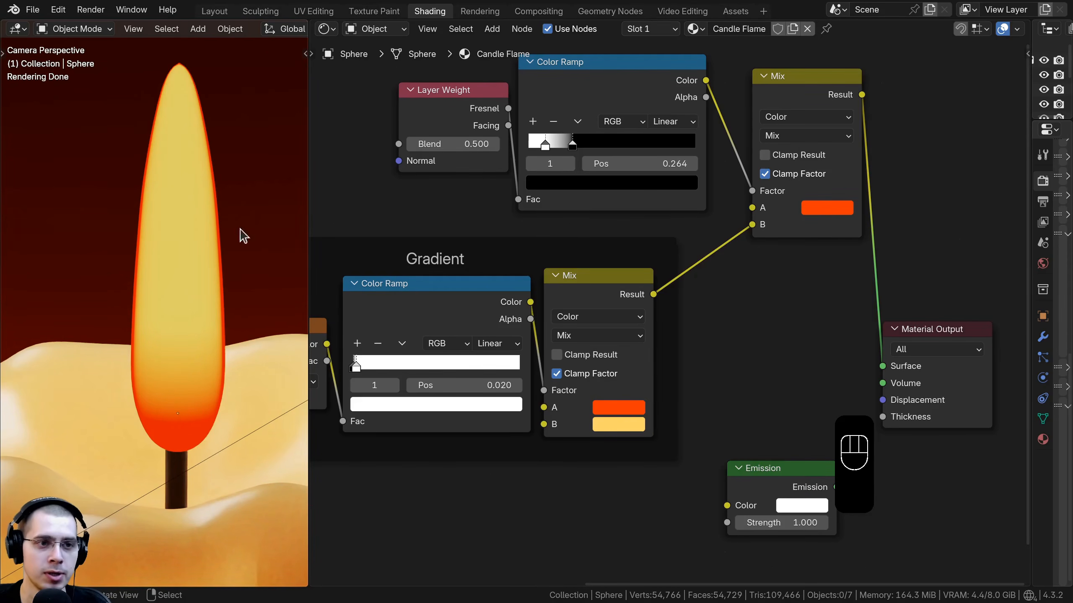
# Step: Frame the Layer Weight, Fresnel Color Ramp and new Mix nodes together and label the frame Edges
pyautogui.scroll(-2, 701, 304)
pyautogui.press('a')
pyautogui.press('a')
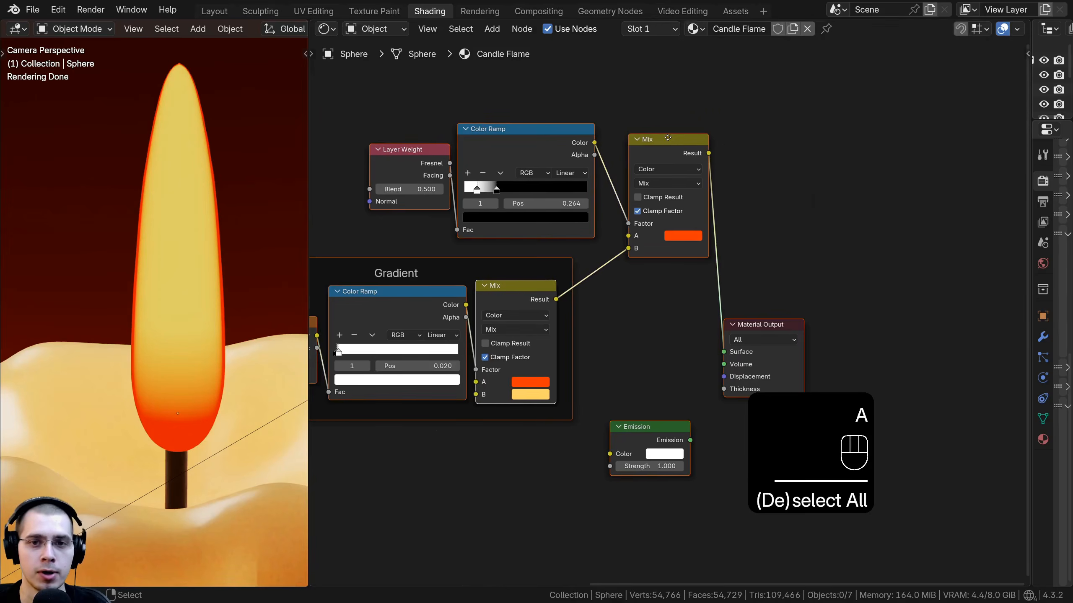
pyautogui.moveTo(741, 64); pyautogui.dragTo(337, 207)
pyautogui.press('g')
pyautogui.click(595, 129)
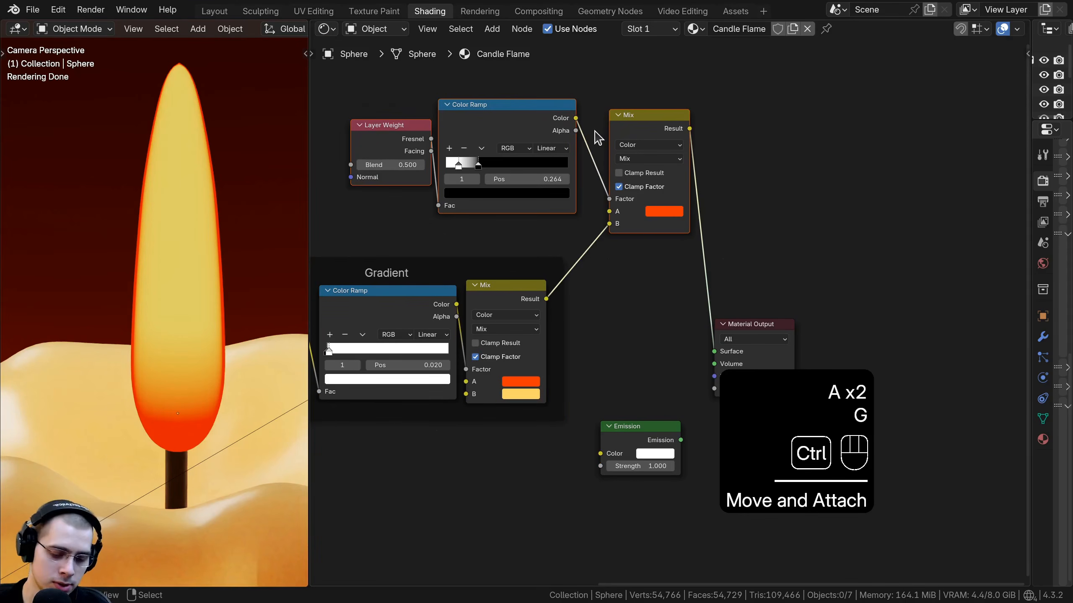
pyautogui.hotkey('ctrl', 'j')
pyautogui.press('a')
pyautogui.moveTo(550, 87); pyautogui.dragTo(553, 90)
pyautogui.press('F2')
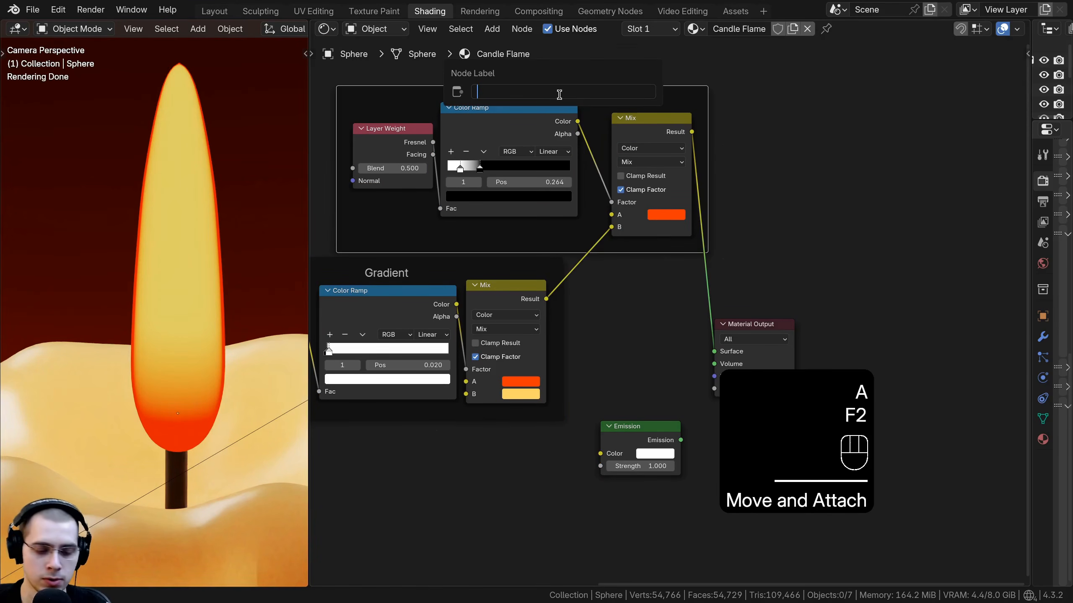
pyautogui.write('Edges')
pyautogui.press('Return')
pyautogui.press('a')
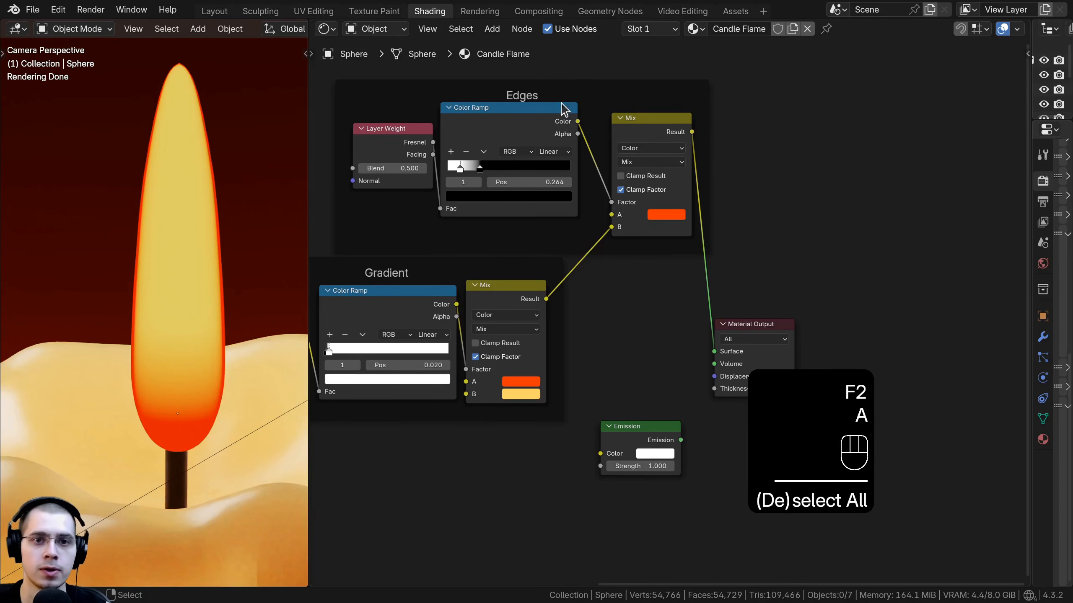
# Step: Insert the Emission node between the Edges Mix result and the Material Output surface
pyautogui.moveTo(663, 128); pyautogui.dragTo(643, 121)
pyautogui.press('a')
pyautogui.moveTo(728, 240); pyautogui.dragTo(708, 227, button='middle')
pyautogui.moveTo(737, 313); pyautogui.dragTo(843, 266)
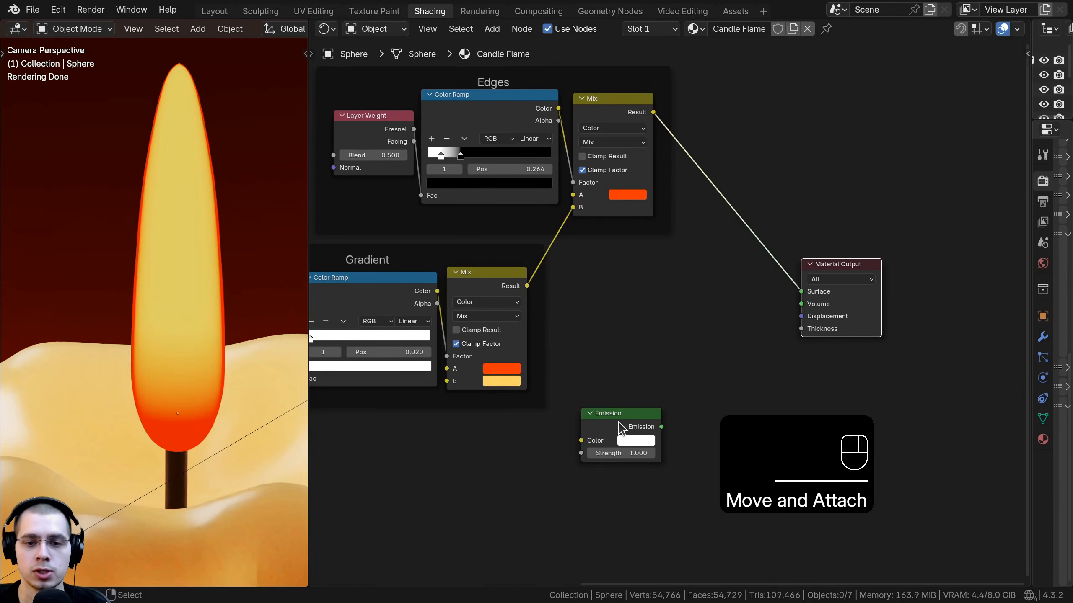
pyautogui.moveTo(619, 424); pyautogui.dragTo(823, 287)
pyautogui.scroll(-2, 198, 265)
pyautogui.press('a')
pyautogui.press('Escape')
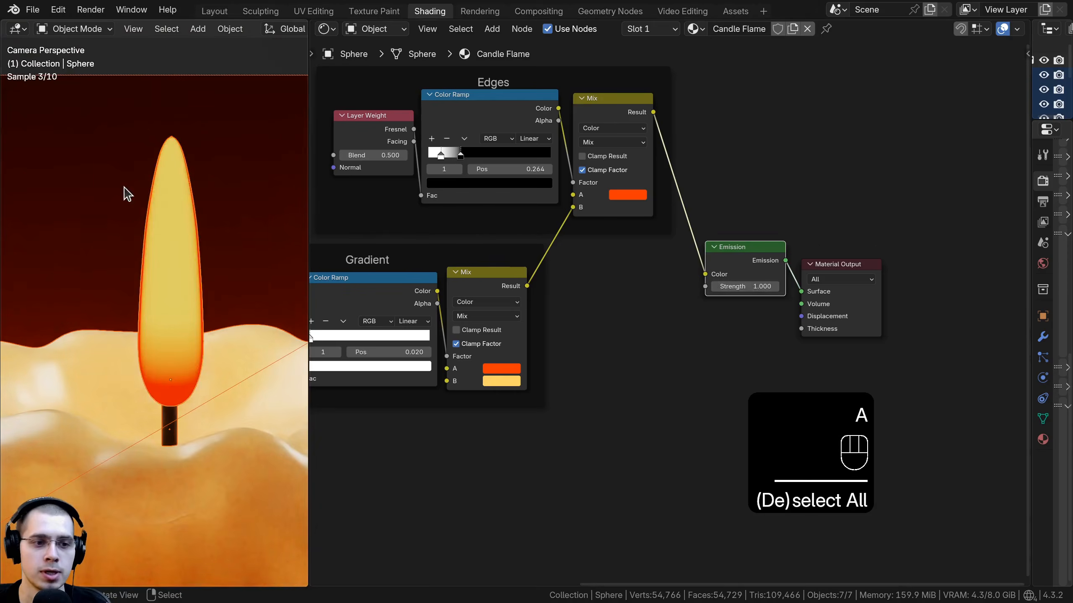
# Step: Add a new Color Ramp node below the Gradient frame and preview its output on the flame
pyautogui.press('a')
pyautogui.scroll(3, 221, 317)
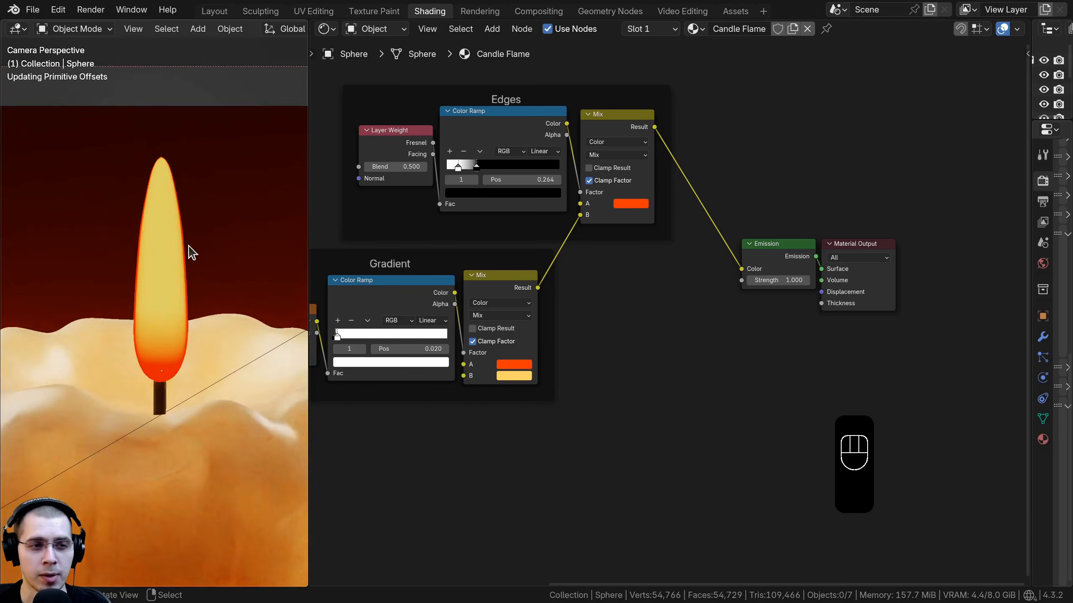
pyautogui.scroll(1, 191, 253)
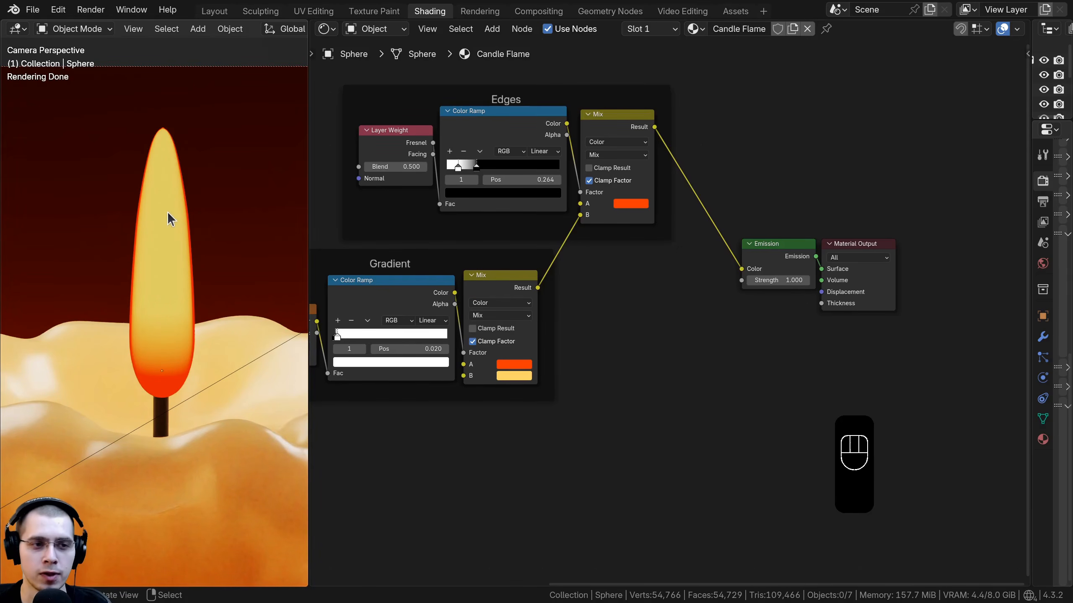
pyautogui.keyDown('shift'); pyautogui.moveTo(162, 201); pyautogui.dragTo(160, 166, button='middle'); pyautogui.keyUp('shift')
pyautogui.scroll(1, 149, 312)
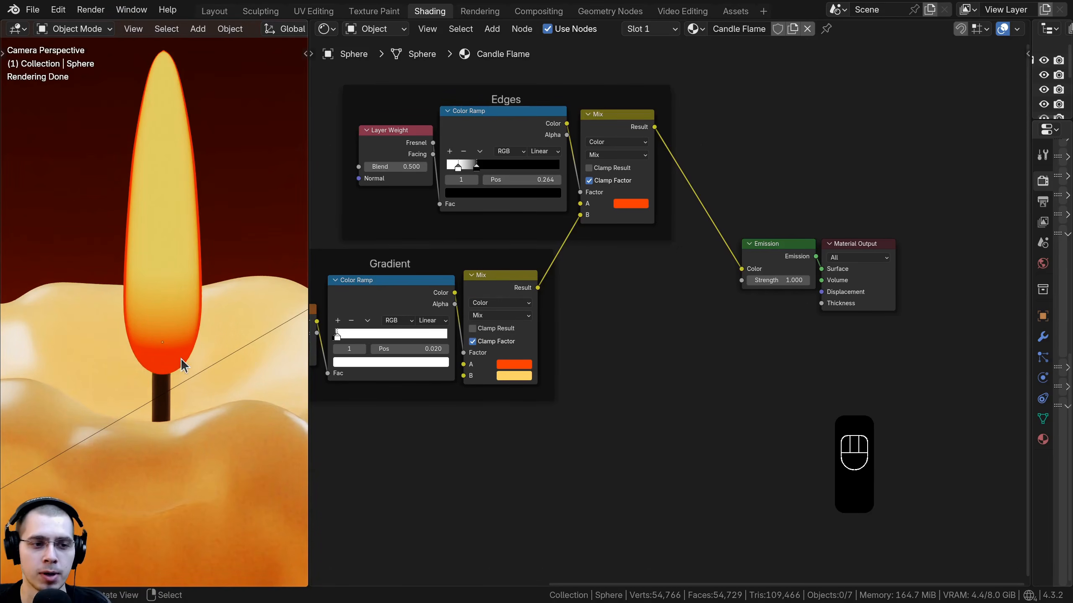
pyautogui.moveTo(618, 307); pyautogui.dragTo(637, 280, button='middle')
pyautogui.scroll(-1, 637, 280)
pyautogui.moveTo(569, 228); pyautogui.dragTo(610, 180, button='middle')
pyautogui.hotkey('shift', 'a')
pyautogui.click(580, 172)
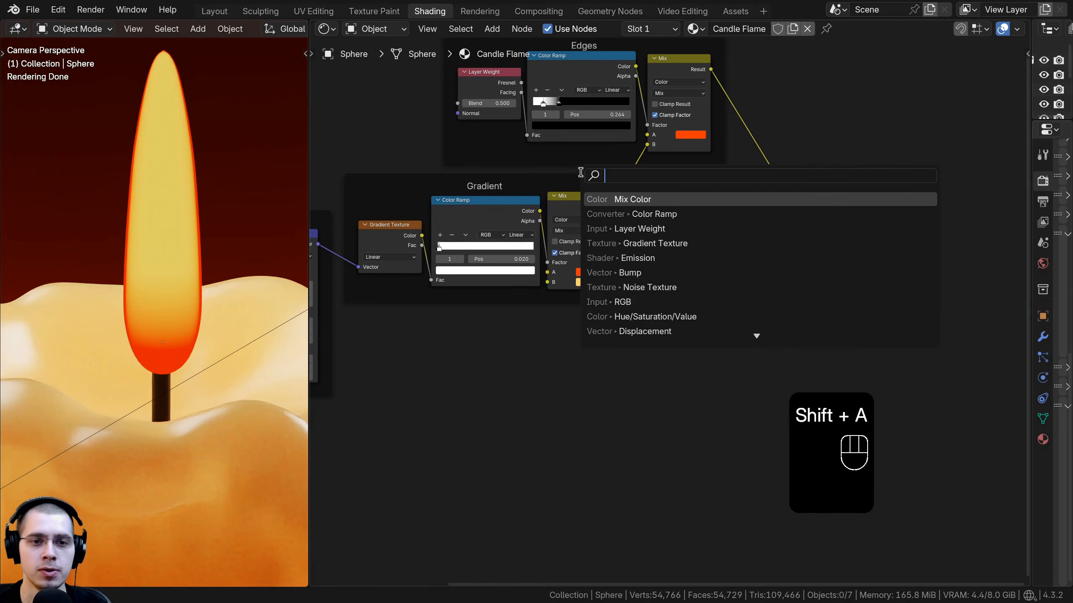
pyautogui.write('col')
pyautogui.press('Down')
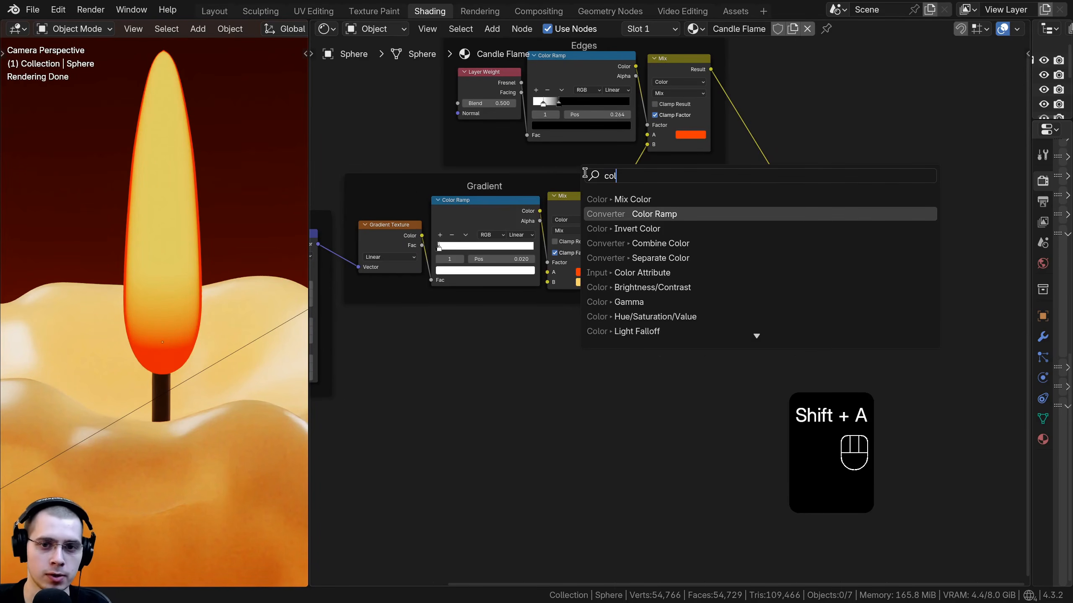
pyautogui.press('Return')
pyautogui.click(519, 322)
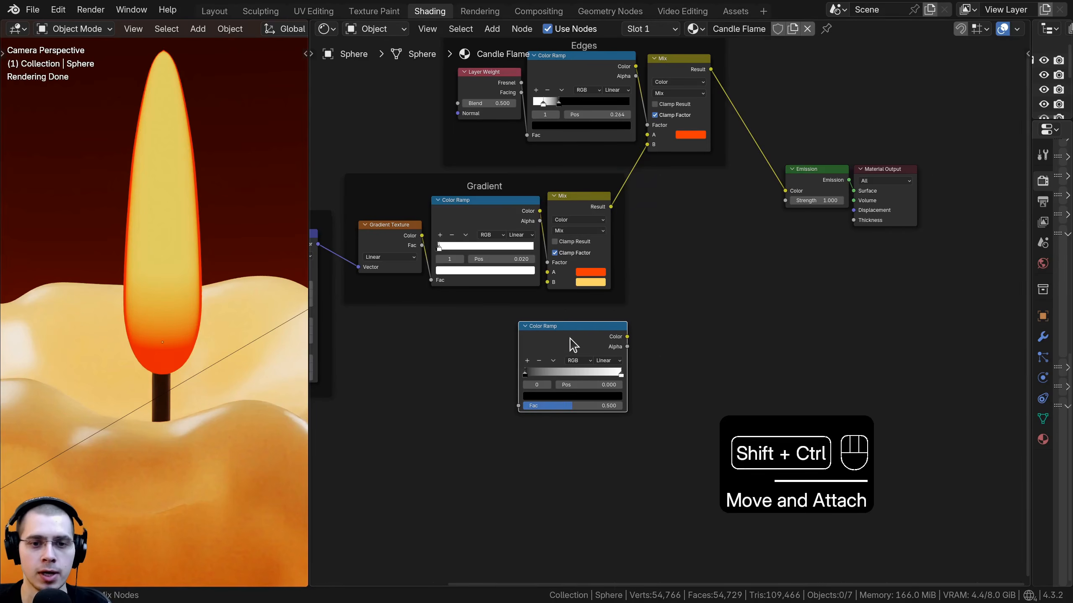
pyautogui.keyDown('ctrl'); pyautogui.keyDown('shift'); pyautogui.click(621, 338); pyautogui.keyUp('shift'); pyautogui.keyUp('ctrl')
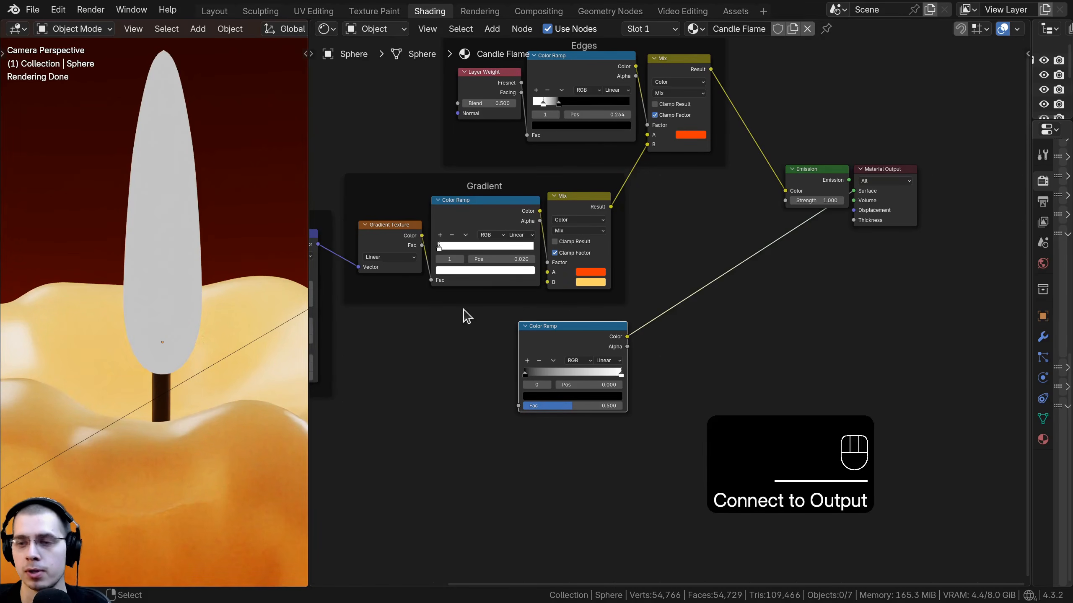
# Step: Feed the Gradient Texture into the new ramp's Fac and move its white stop to about 0.038
pyautogui.scroll(1, 562, 263)
pyautogui.moveTo(494, 295); pyautogui.dragTo(602, 255, button='middle')
pyautogui.scroll(1, 603, 254)
pyautogui.moveTo(480, 190); pyautogui.dragTo(632, 388)
pyautogui.moveTo(617, 382); pyautogui.dragTo(566, 391, button='middle')
pyautogui.scroll(1, 567, 392)
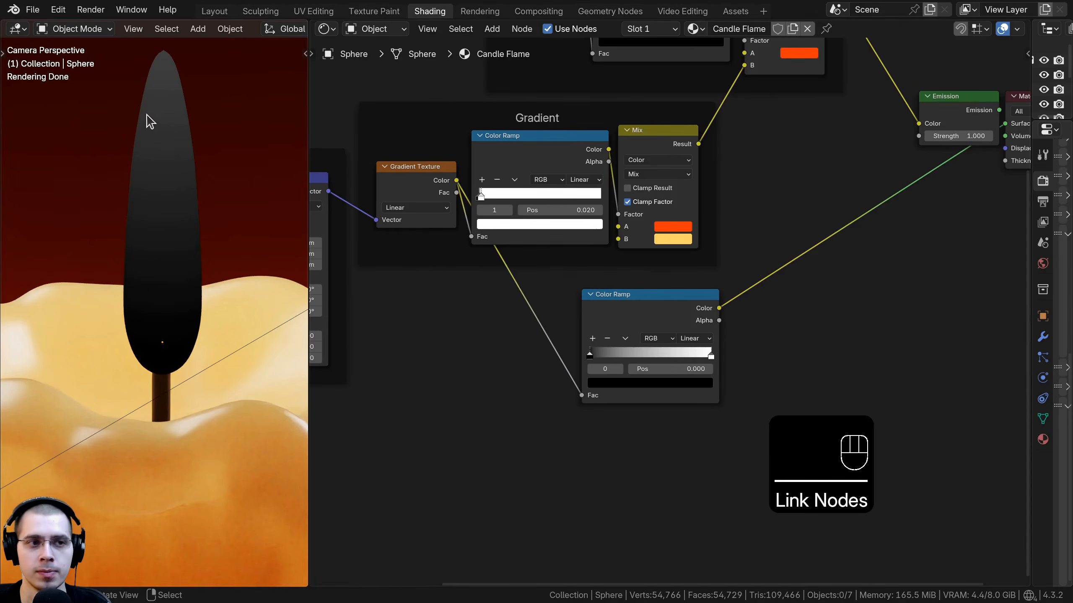
pyautogui.scroll(4, 756, 376)
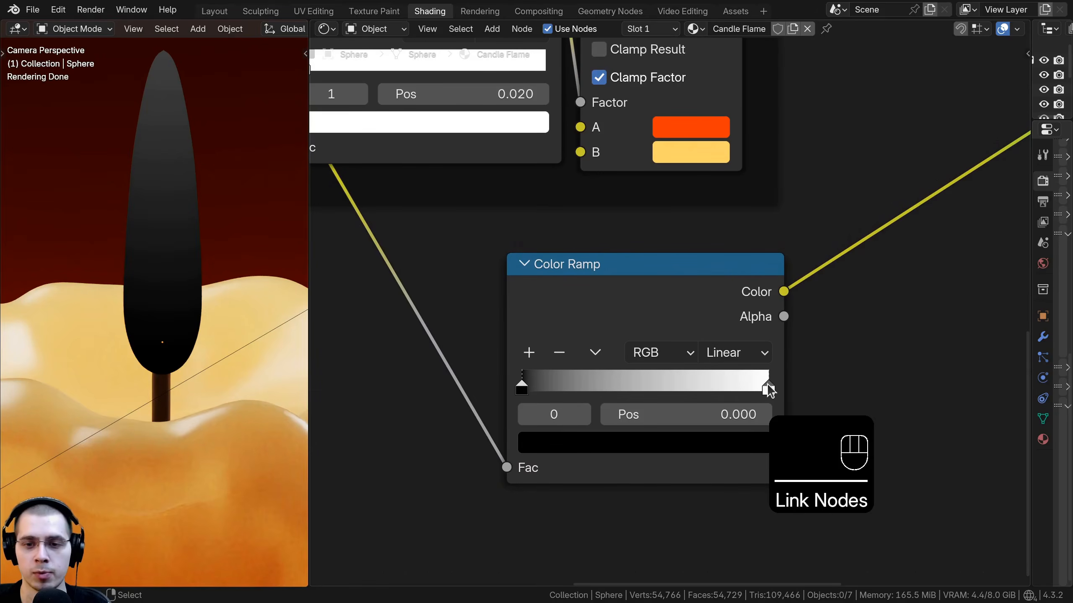
pyautogui.moveTo(767, 383); pyautogui.dragTo(548, 401)
# Step: Set the new ramp's black stop color to grey, hex A1A1A1
pyautogui.scroll(2, 589, 385)
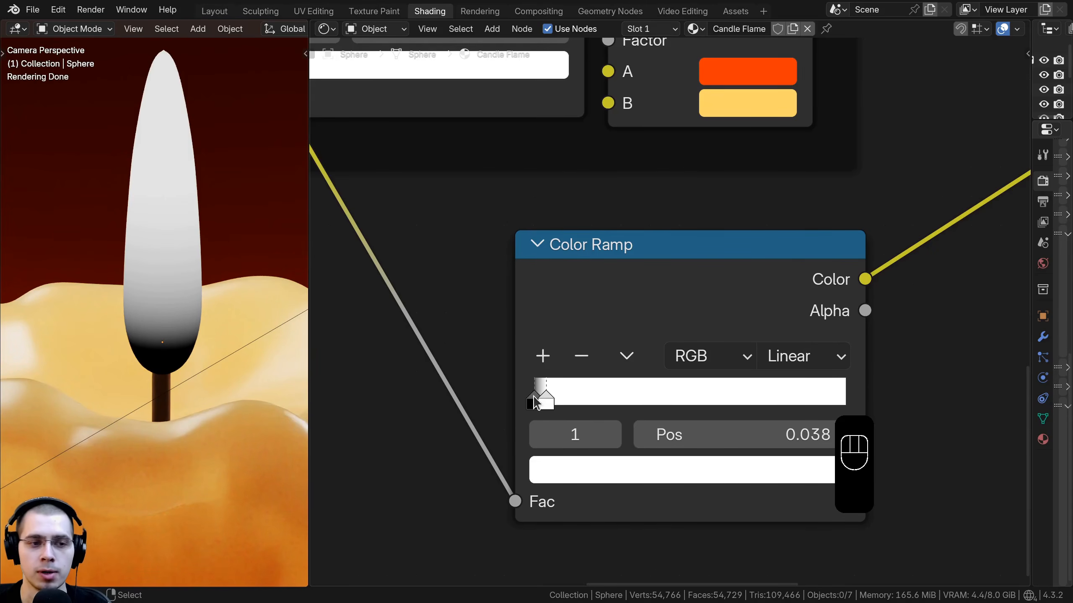
pyautogui.scroll(-1, 566, 382)
pyautogui.click(571, 380)
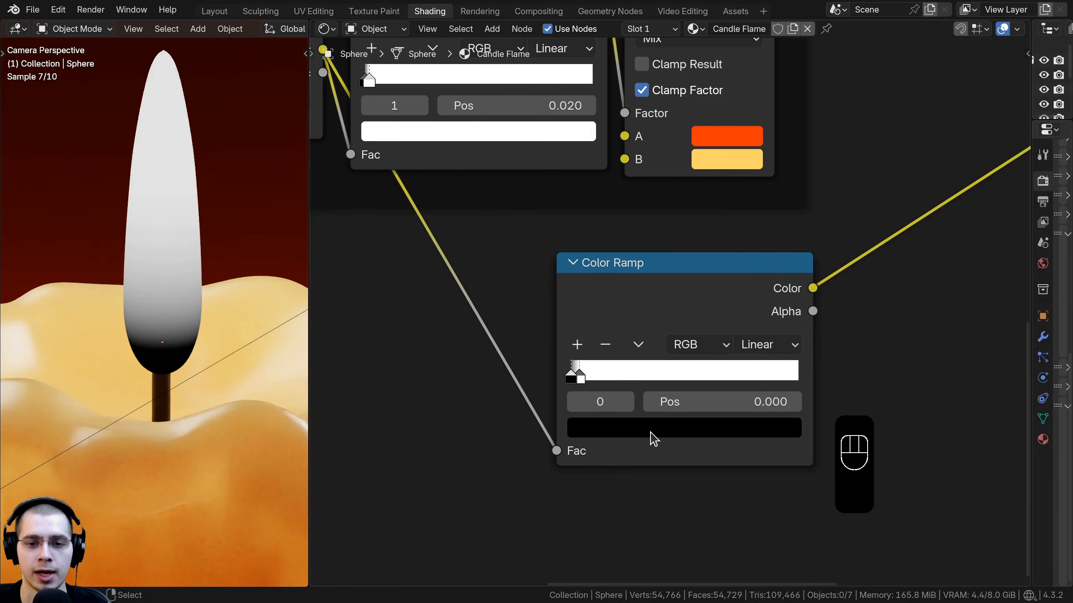
pyautogui.click(651, 436)
pyautogui.click(651, 439)
pyautogui.click(651, 437)
pyautogui.moveTo(763, 230); pyautogui.dragTo(763, 162)
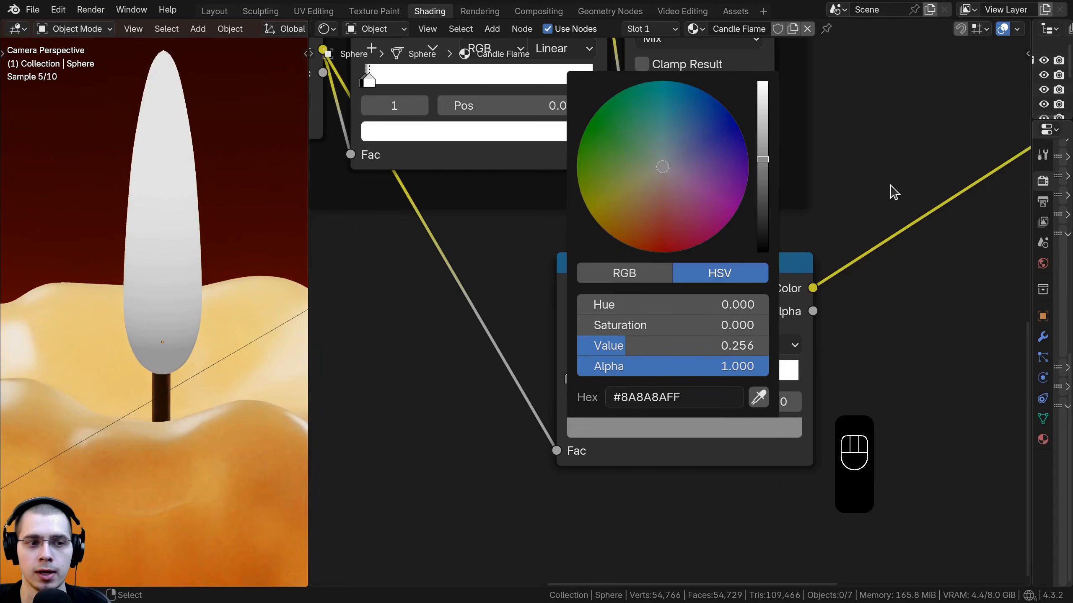
pyautogui.write('#A1A1A1FF')
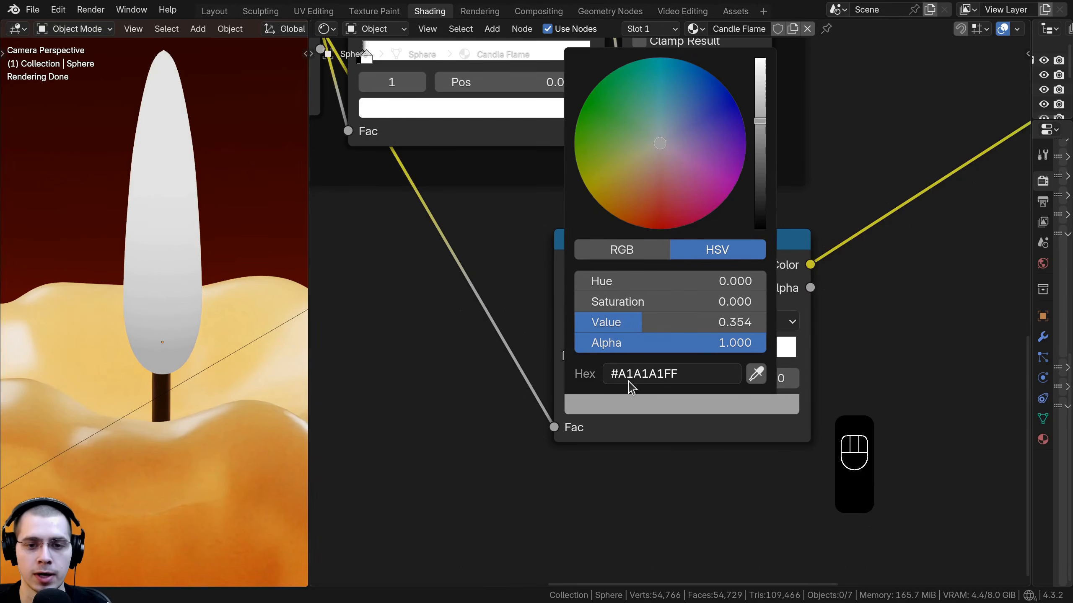
pyautogui.moveTo(699, 297); pyautogui.dragTo(642, 293)
# Step: Connect the new ramp's Color to the Emission Strength and preview the Emission output again
pyautogui.scroll(-6, 642, 293)
pyautogui.moveTo(891, 142); pyautogui.dragTo(853, 196, button='middle')
pyautogui.scroll(-1, 691, 296)
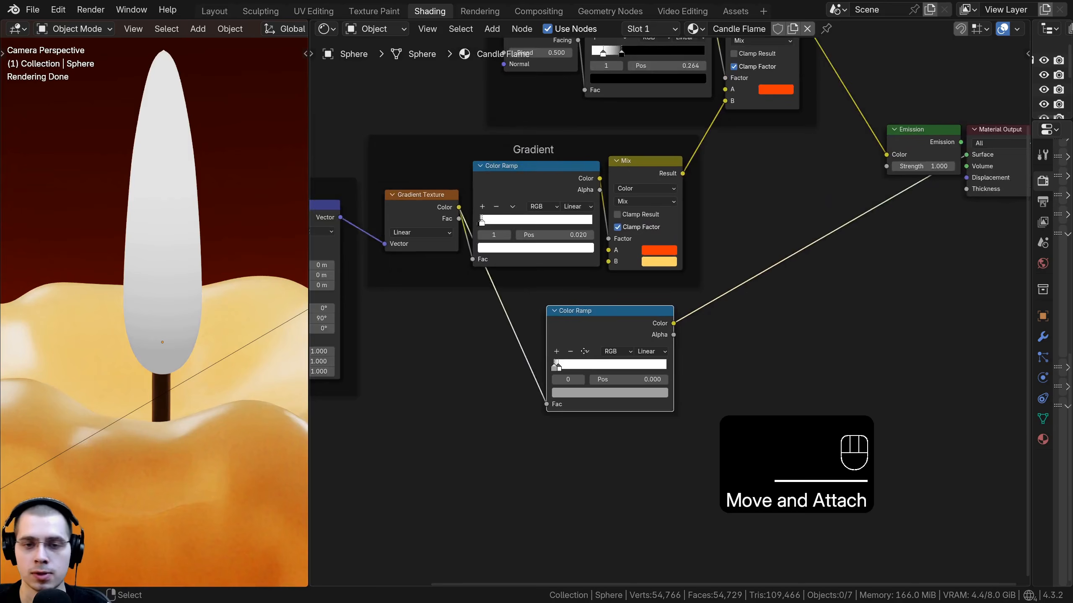
pyautogui.moveTo(664, 330); pyautogui.dragTo(536, 359, button='middle')
pyautogui.moveTo(682, 63); pyautogui.dragTo(760, 207)
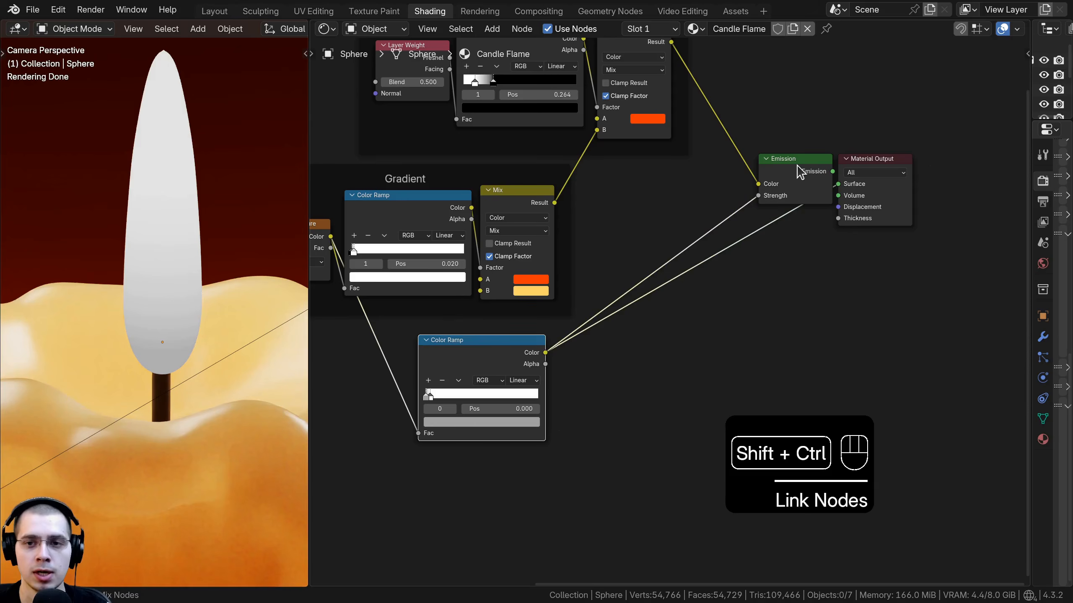
pyautogui.keyDown('ctrl'); pyautogui.keyDown('shift'); pyautogui.click(799, 167); pyautogui.keyUp('shift'); pyautogui.keyUp('ctrl')
# Step: Raise the value of the new ramp's grey stop color
pyautogui.moveTo(487, 351); pyautogui.dragTo(543, 350, button='middle')
pyautogui.scroll(1, 312, 227)
pyautogui.moveTo(313, 227); pyautogui.dragTo(317, 200, button='middle')
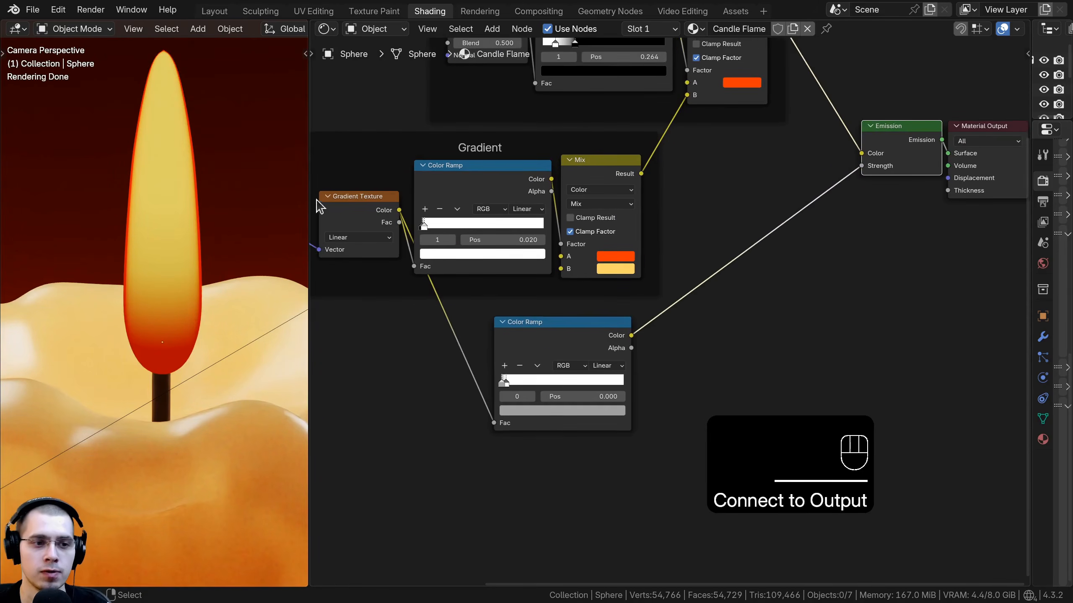
pyautogui.scroll(1, 566, 367)
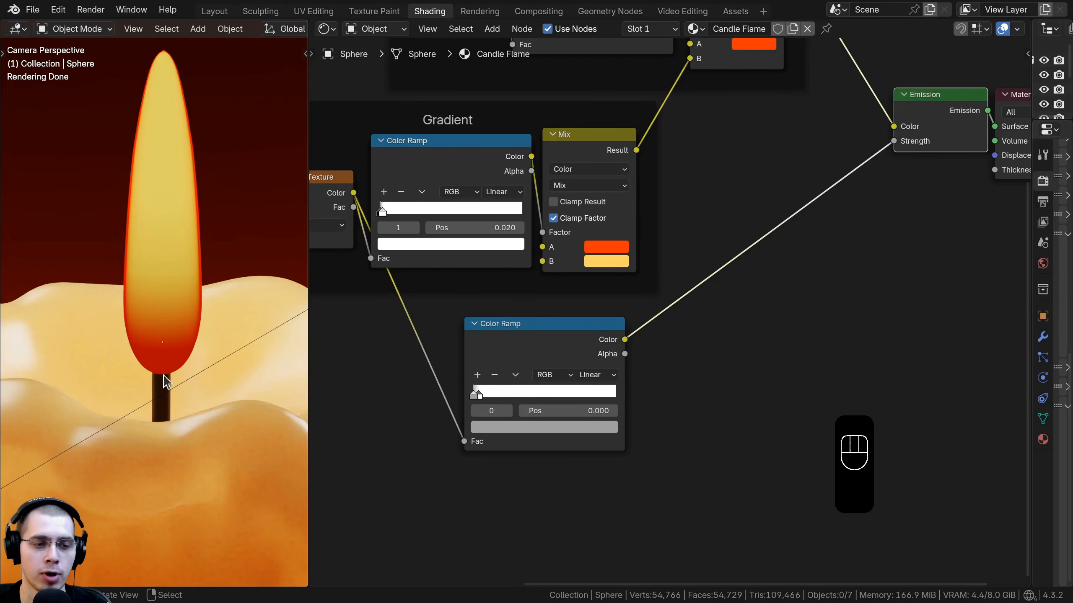
pyautogui.moveTo(489, 419); pyautogui.dragTo(523, 409, button='middle')
pyautogui.click(528, 415)
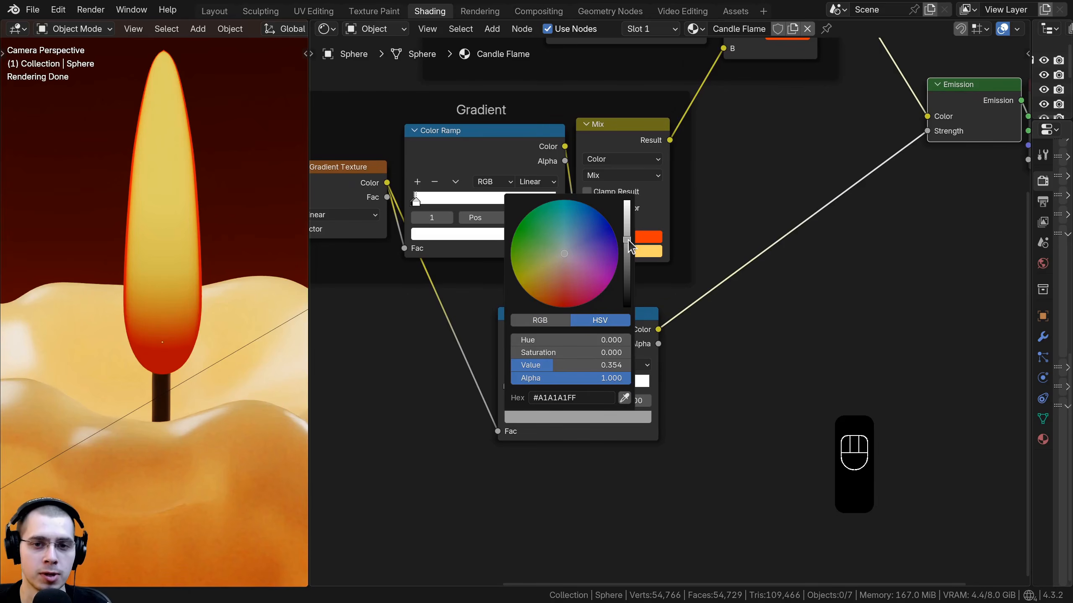
pyautogui.moveTo(628, 241); pyautogui.dragTo(626, 201)
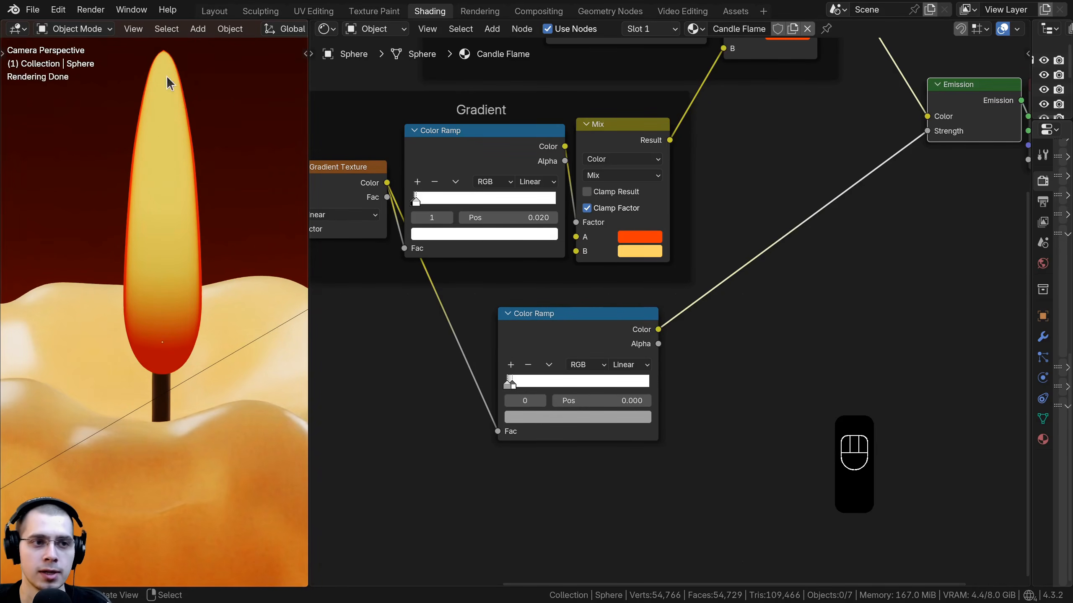
pyautogui.moveTo(525, 333); pyautogui.dragTo(504, 323)
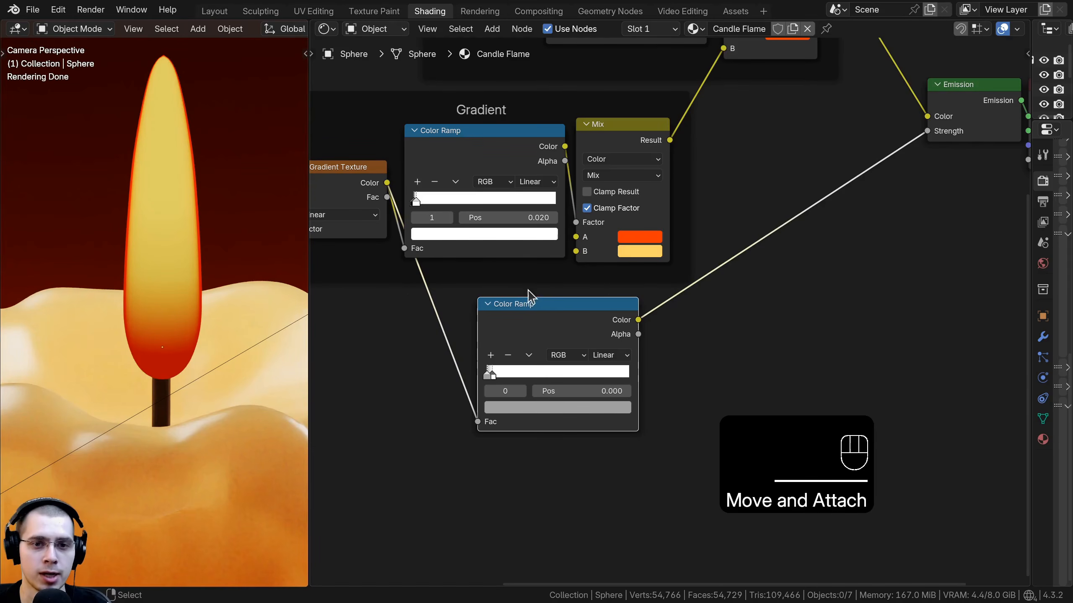
pyautogui.hotkey('ctrl', 'z')
# Step: Insert a Math node set to Multiply between the new ramp's Color and the Emission Strength
pyautogui.scroll(-1, 648, 274)
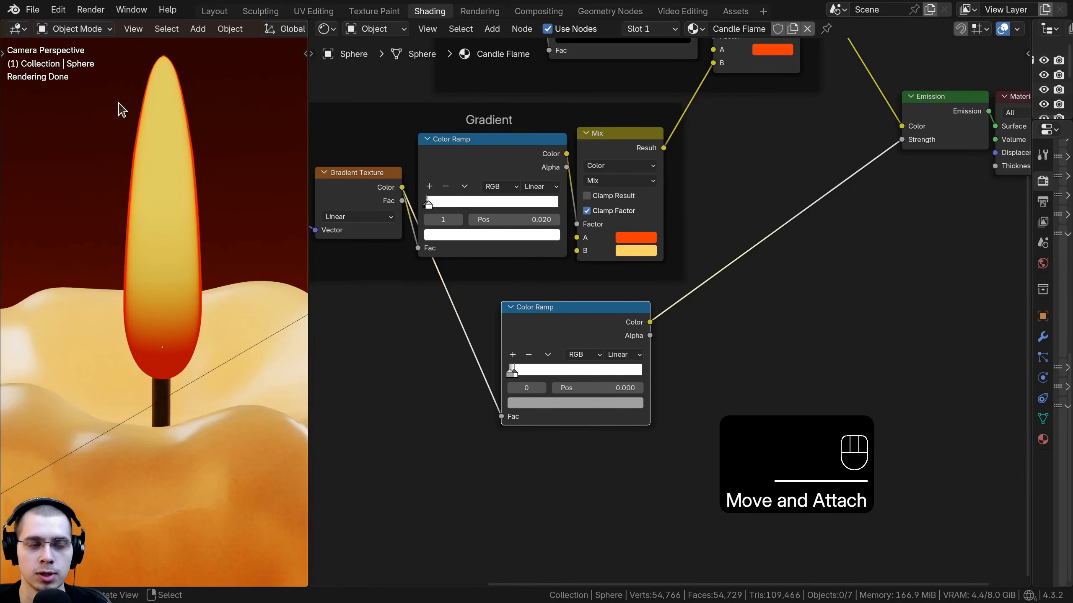
pyautogui.hotkey('shift', 'a')
pyautogui.write('ma')
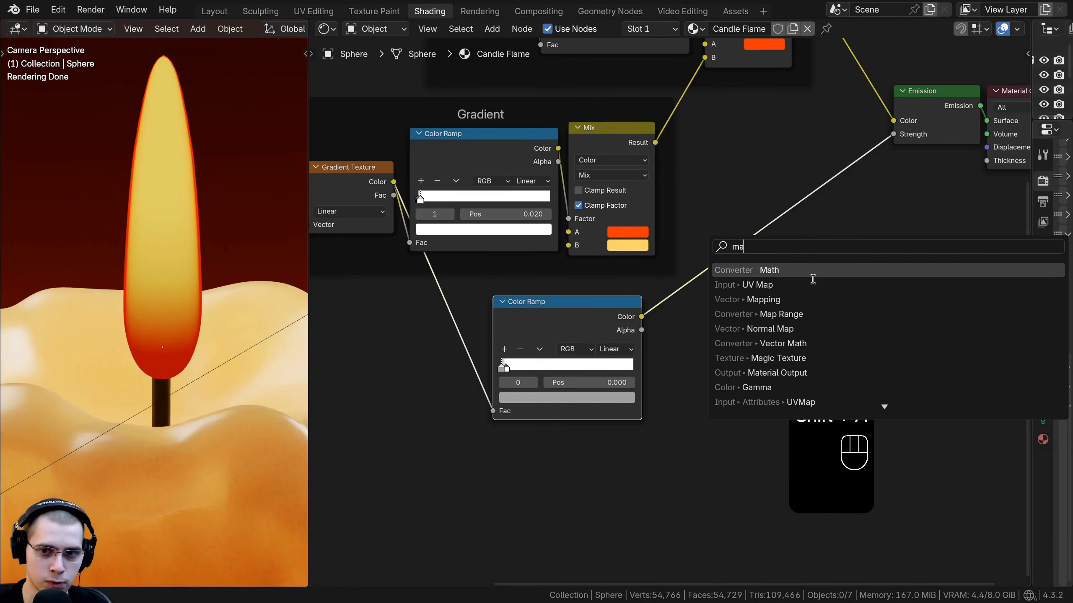
pyautogui.write('th')
pyautogui.press('Return')
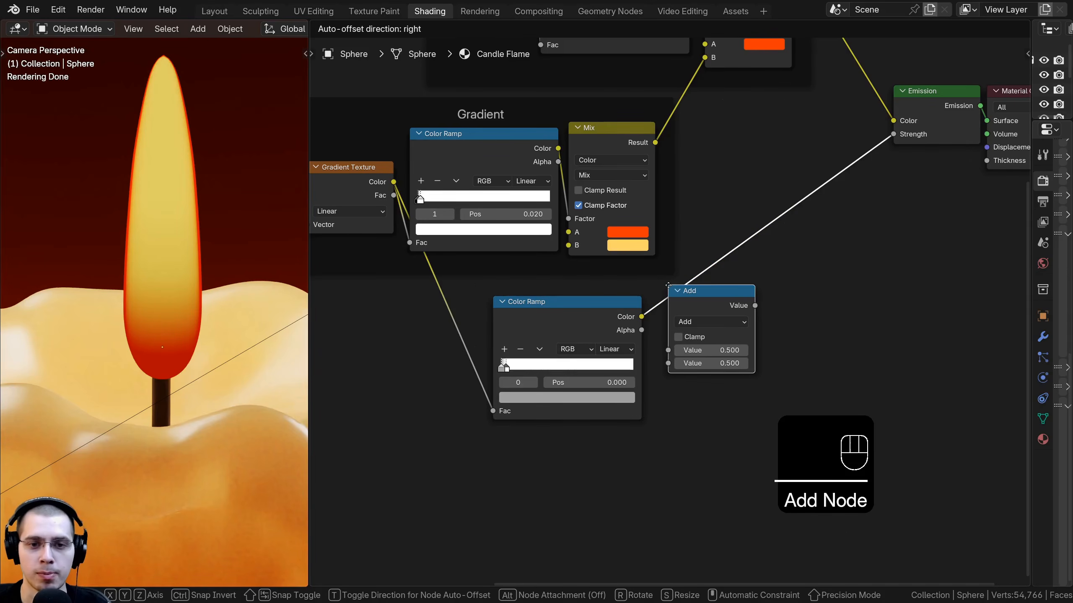
pyautogui.click(668, 285)
pyautogui.scroll(2, 669, 310)
pyautogui.click(690, 334)
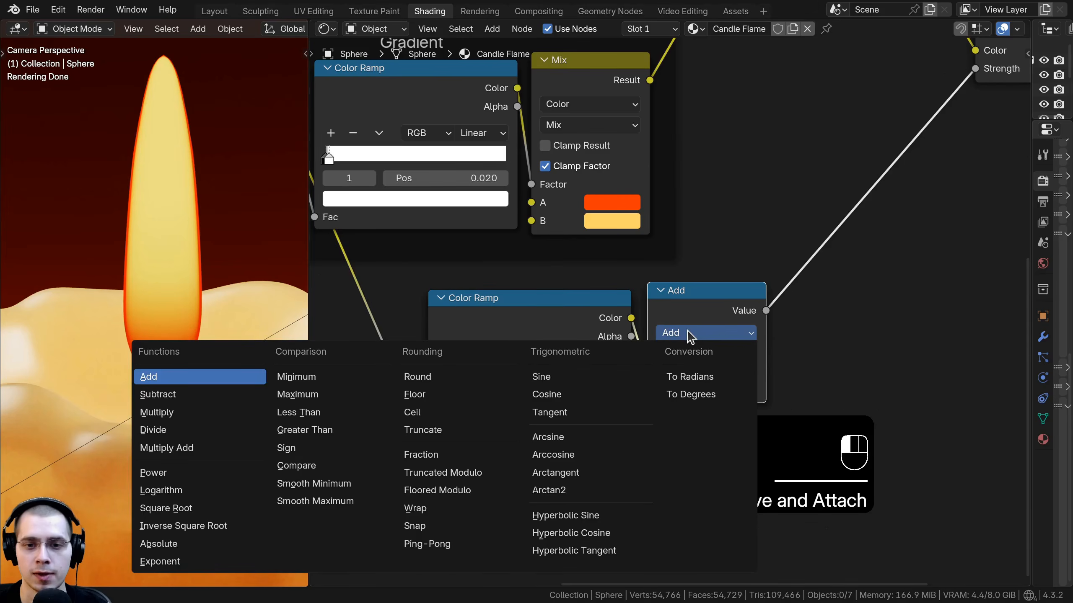
pyautogui.click(157, 412)
# Step: Set the Multiply node's second value to 10
pyautogui.scroll(1, 689, 303)
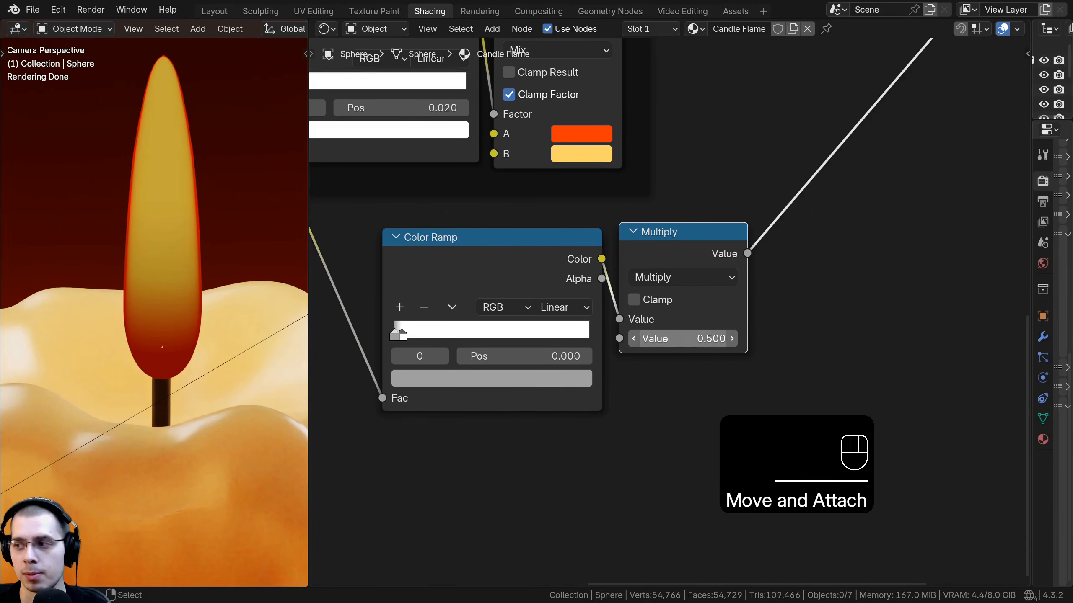
pyautogui.click(685, 340)
pyautogui.write('10')
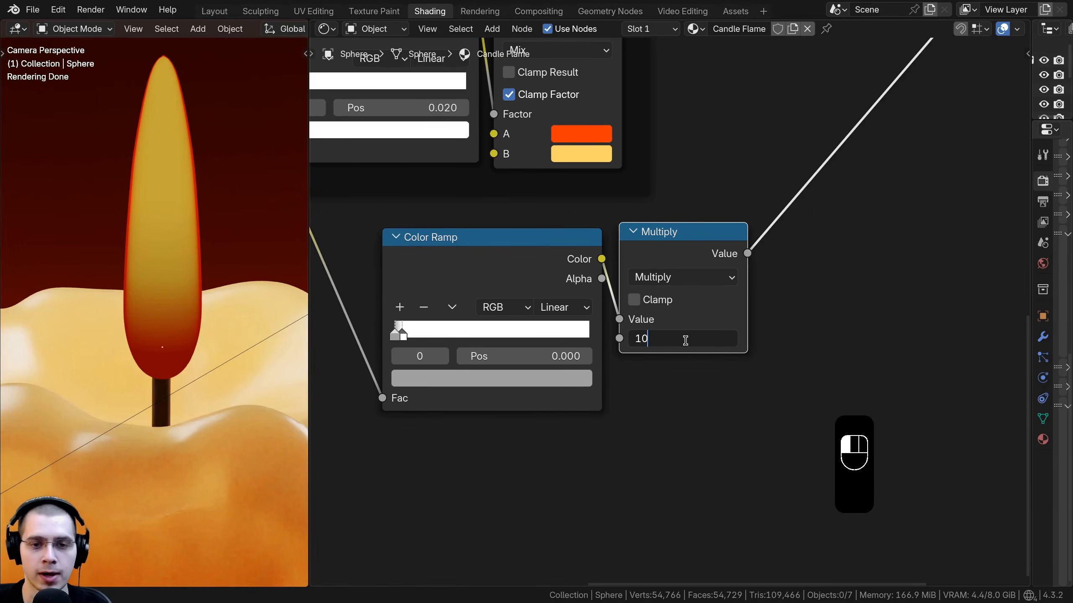
pyautogui.press('Return')
# Step: Join the new ramp and Multiply node into a frame labelled Brightness
pyautogui.scroll(-1, 157, 182)
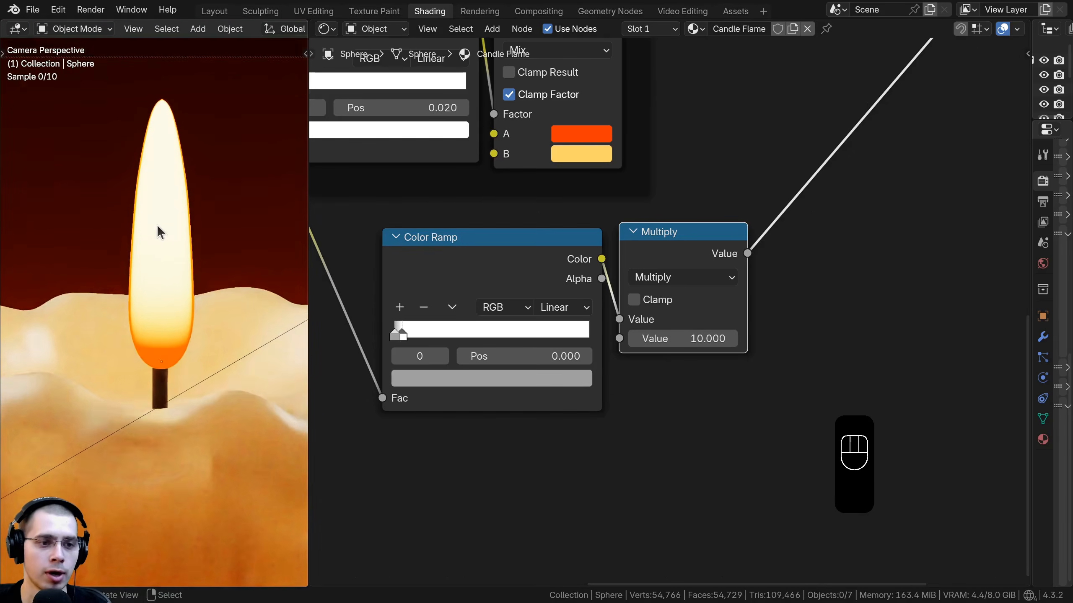
pyautogui.keyDown('shift'); pyautogui.moveTo(158, 227); pyautogui.dragTo(159, 248, button='middle'); pyautogui.keyUp('shift')
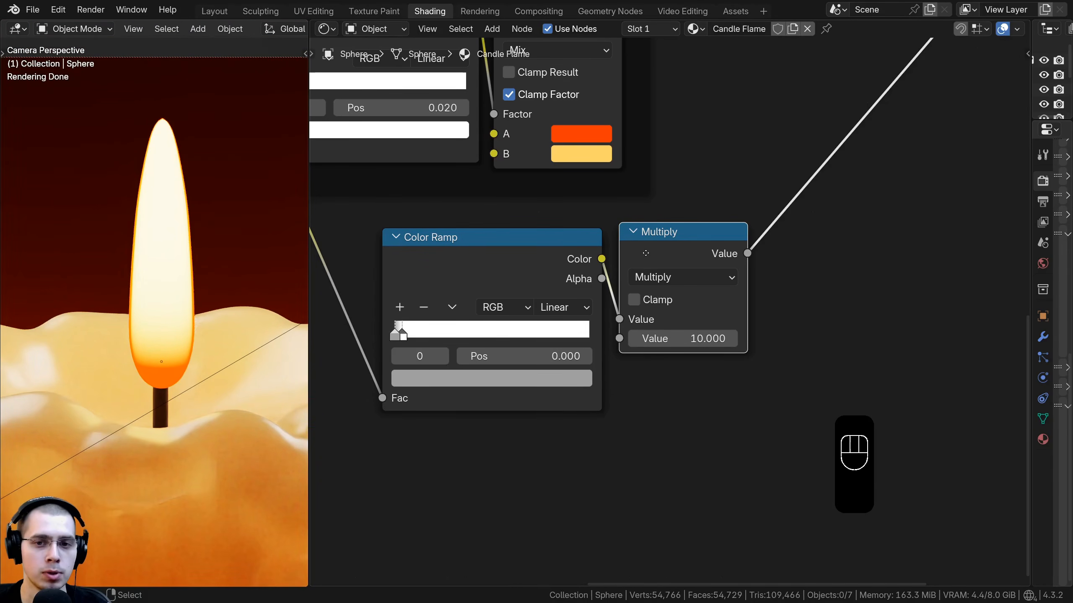
pyautogui.moveTo(645, 252); pyautogui.dragTo(648, 263)
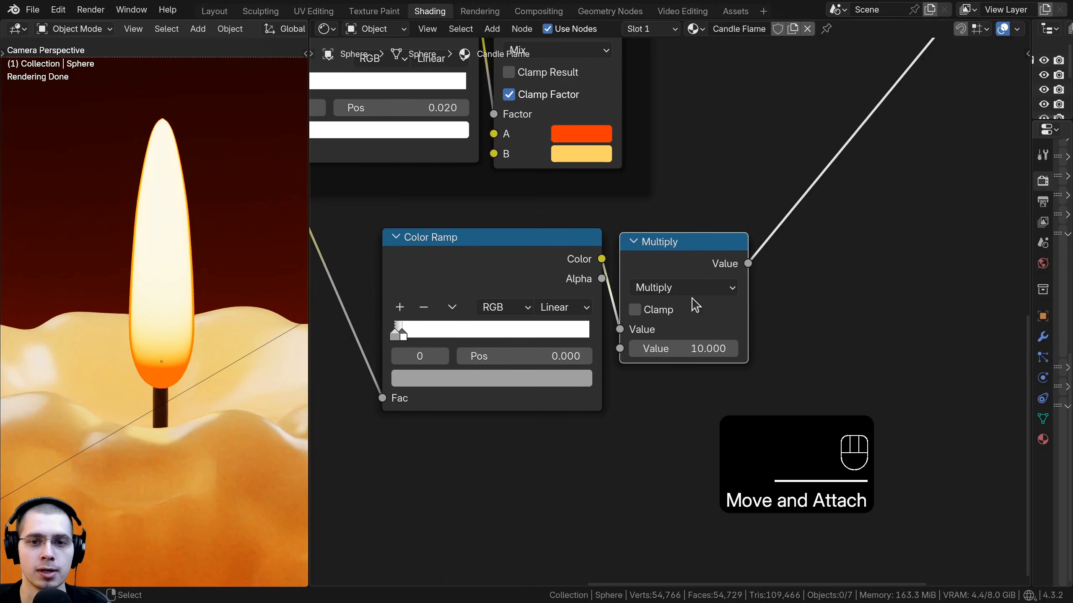
pyautogui.scroll(-2, 692, 305)
pyautogui.click(522, 290)
pyautogui.keyDown('ctrl'); pyautogui.click(530, 290); pyautogui.keyUp('ctrl')
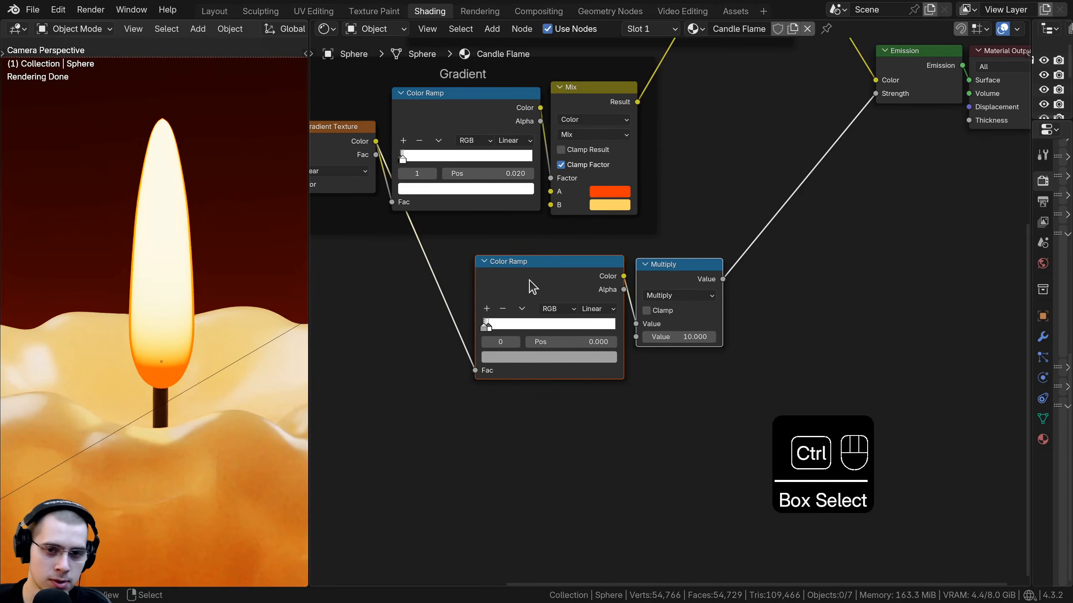
pyautogui.hotkey('ctrl', 'j')
pyautogui.moveTo(573, 246); pyautogui.dragTo(575, 252)
pyautogui.press('F2')
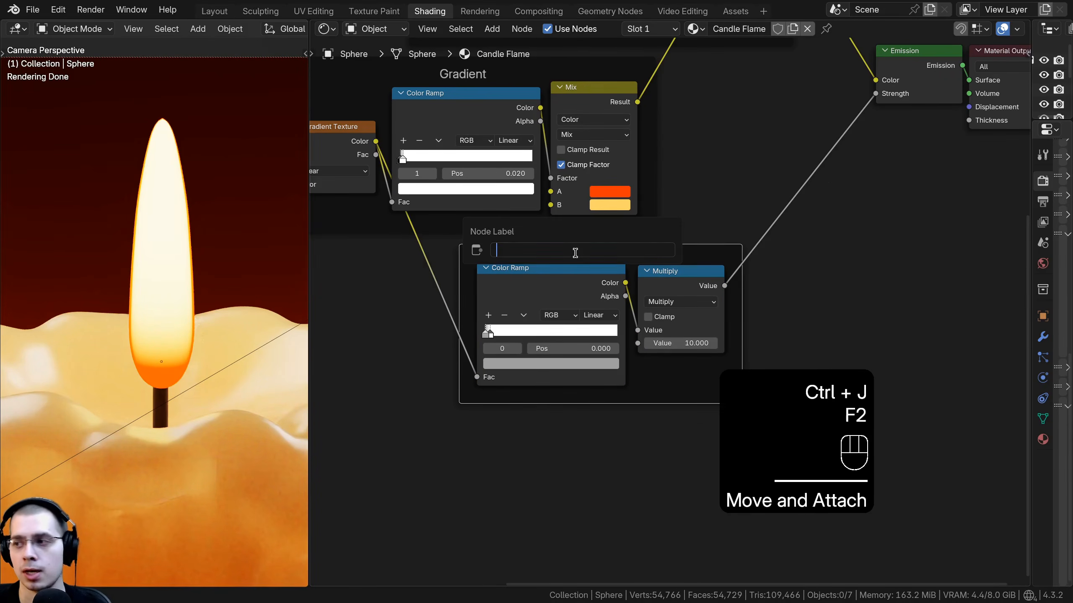
pyautogui.write('Brightness')
pyautogui.press('Return')
pyautogui.press('a')
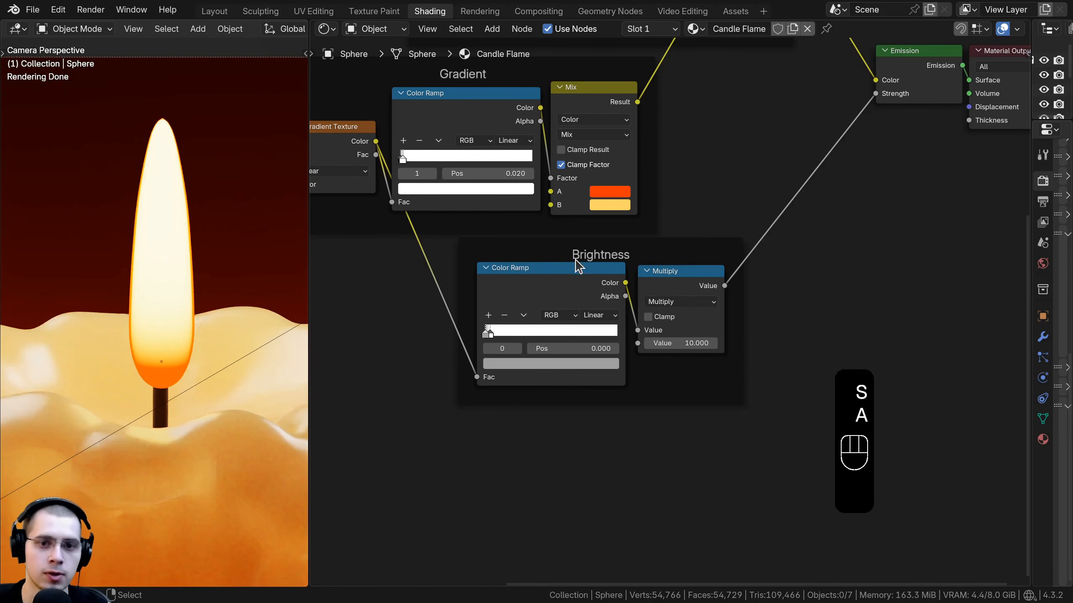
pyautogui.click(596, 260)
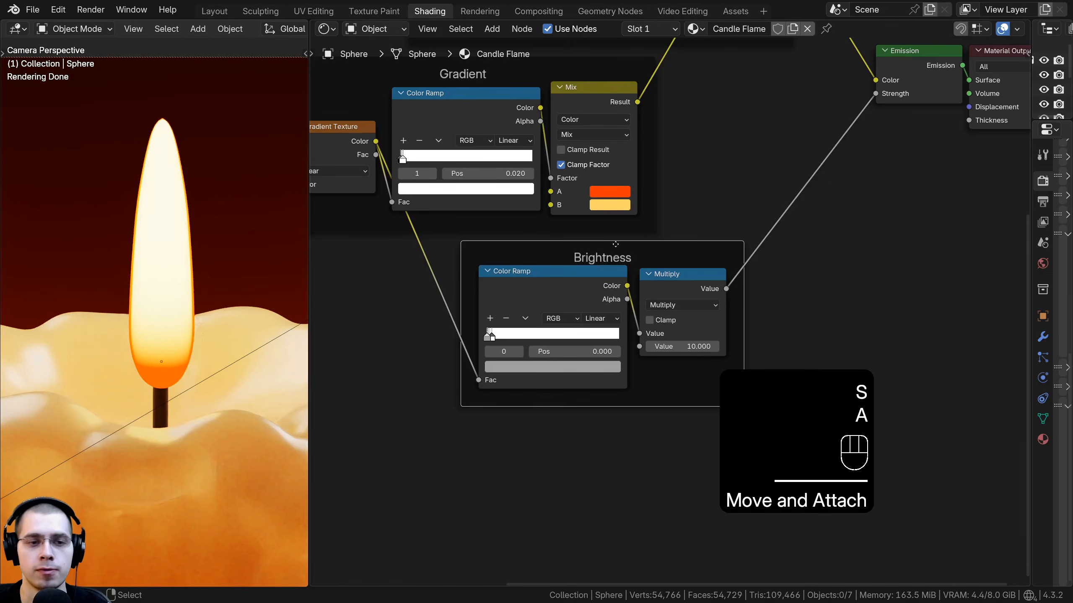
pyautogui.scroll(-2, 390, 257)
pyautogui.scroll(2, 202, 362)
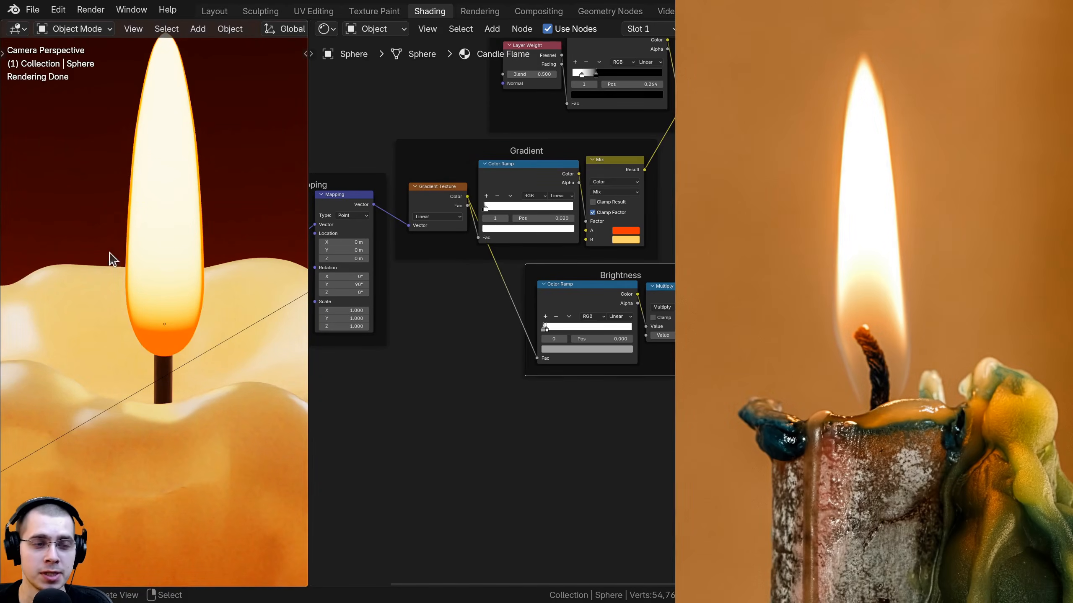
pyautogui.keyDown('shift'); pyautogui.moveTo(99, 240); pyautogui.dragTo(99, 238, button='middle'); pyautogui.keyUp('shift')
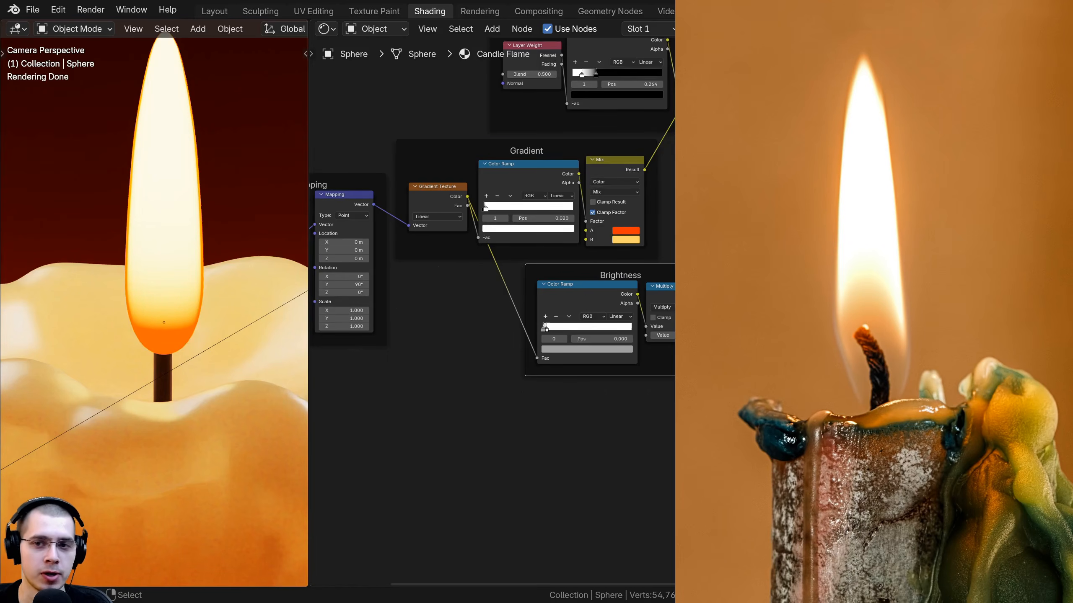
# Step: Insert a Mix Shader between the Emission node and the Material Output
pyautogui.scroll(-2, 908, 173)
pyautogui.moveTo(908, 173); pyautogui.dragTo(669, 306, button='middle')
pyautogui.scroll(6, 669, 295)
pyautogui.moveTo(645, 270); pyautogui.dragTo(786, 263)
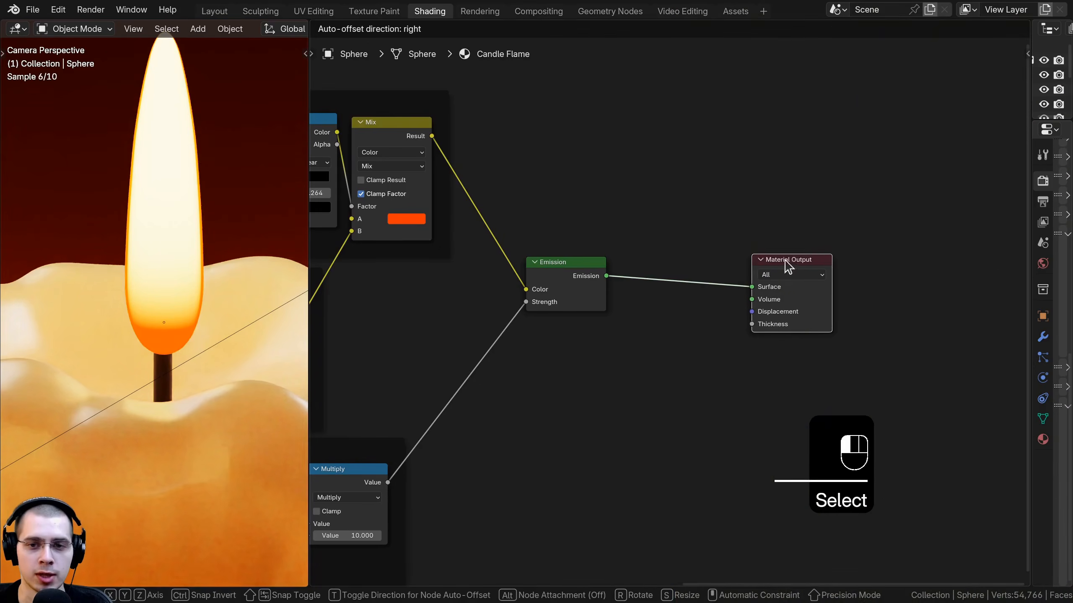
pyautogui.hotkey('shift', 'a')
pyautogui.write('mis')
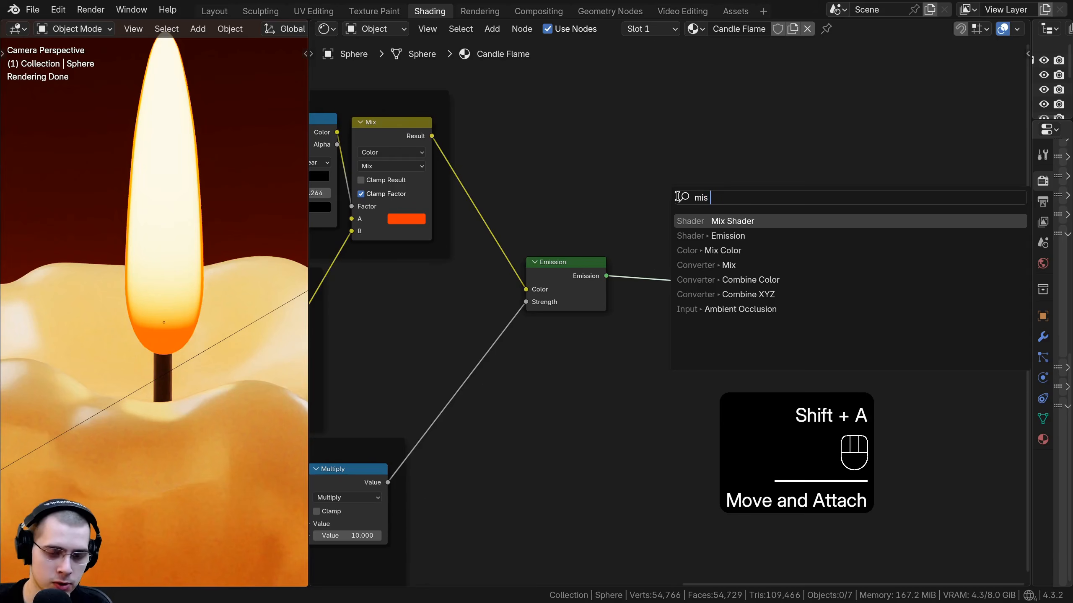
pyautogui.press('Return')
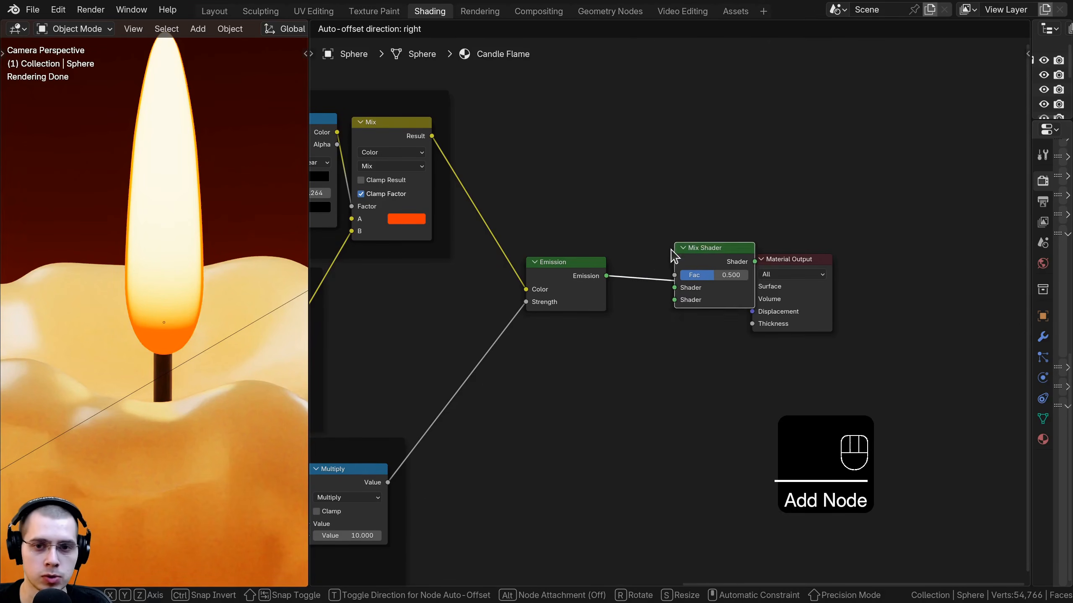
pyautogui.click(652, 190)
# Step: Add a Transparent BSDF and connect it to the Mix Shader's second Shader input
pyautogui.hotkey('shift', 'a')
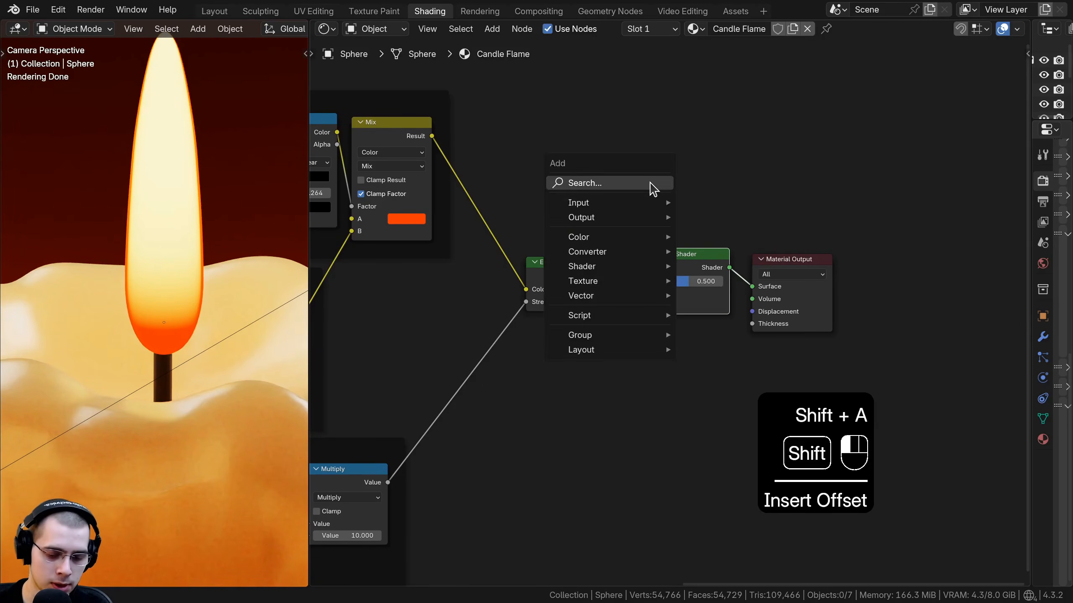
pyautogui.write('tra')
pyautogui.click(718, 223)
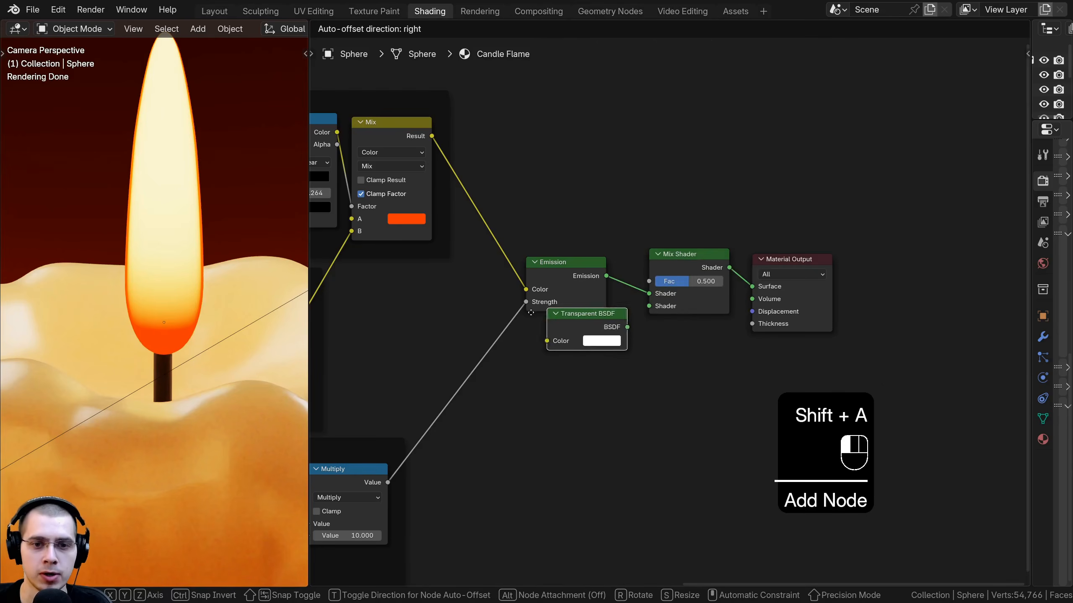
pyautogui.click(580, 358)
pyautogui.scroll(1, 580, 358)
pyautogui.moveTo(578, 352); pyautogui.dragTo(641, 307)
pyautogui.moveTo(548, 254); pyautogui.dragTo(536, 250)
pyautogui.moveTo(522, 356); pyautogui.dragTo(525, 354)
pyautogui.moveTo(539, 271); pyautogui.dragTo(539, 270)
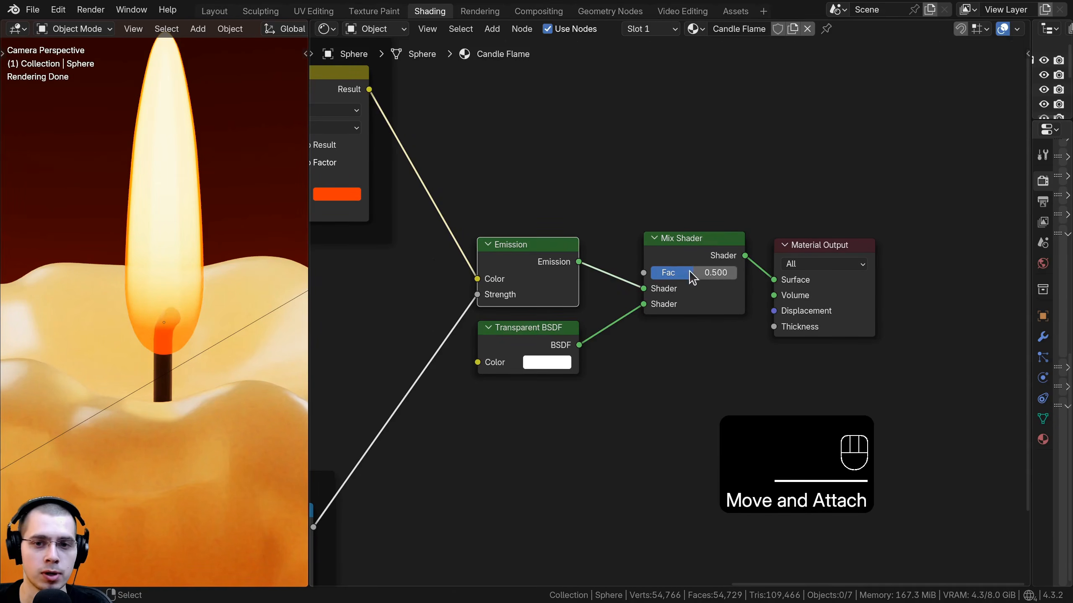
pyautogui.moveTo(691, 278)
pyautogui.mouseDown()
pyautogui.moveTo(657, 277)
pyautogui.moveTo(736, 272)
pyautogui.moveTo(650, 272)
pyautogui.moveTo(676, 272)
pyautogui.mouseUp()
pyautogui.rightClick(676, 273)
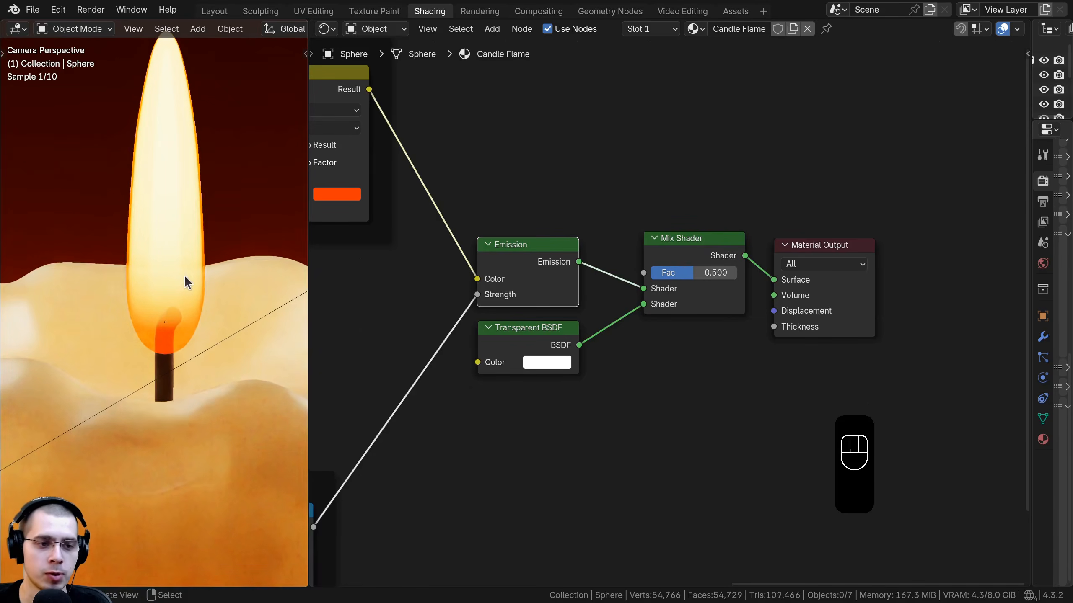
pyautogui.keyDown('shift'); pyautogui.moveTo(148, 201); pyautogui.dragTo(150, 214, button='middle'); pyautogui.keyUp('shift')
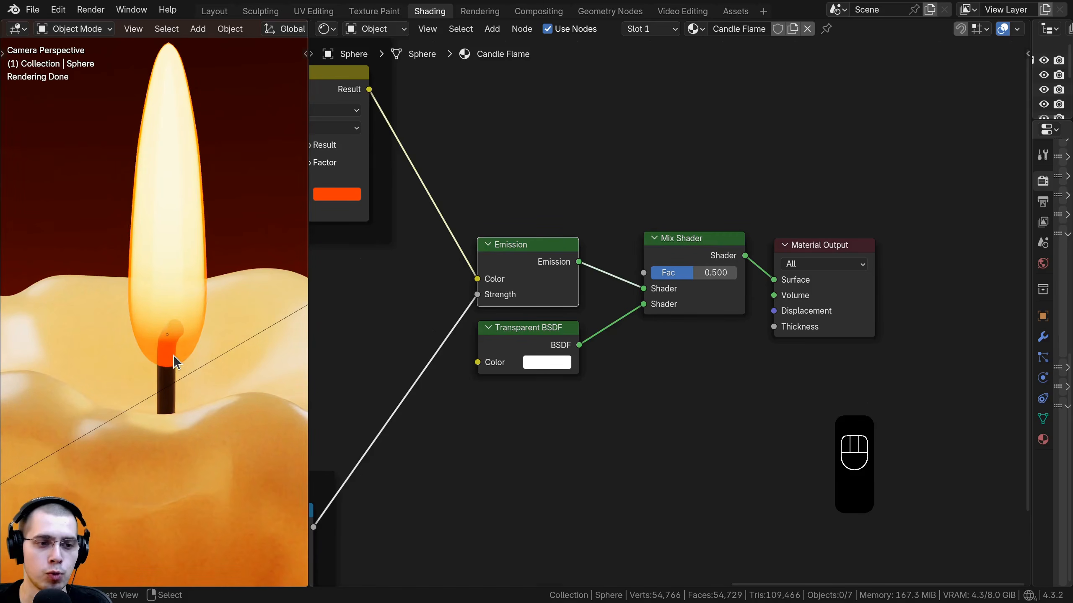
# Step: Add another Color Ramp fed by the Gradient Texture's Color and preview its output
pyautogui.scroll(-6, 634, 363)
pyautogui.moveTo(645, 364); pyautogui.dragTo(827, 234, button='middle')
pyautogui.moveTo(562, 352); pyautogui.dragTo(627, 282, button='middle')
pyautogui.hotkey('shift', 'a')
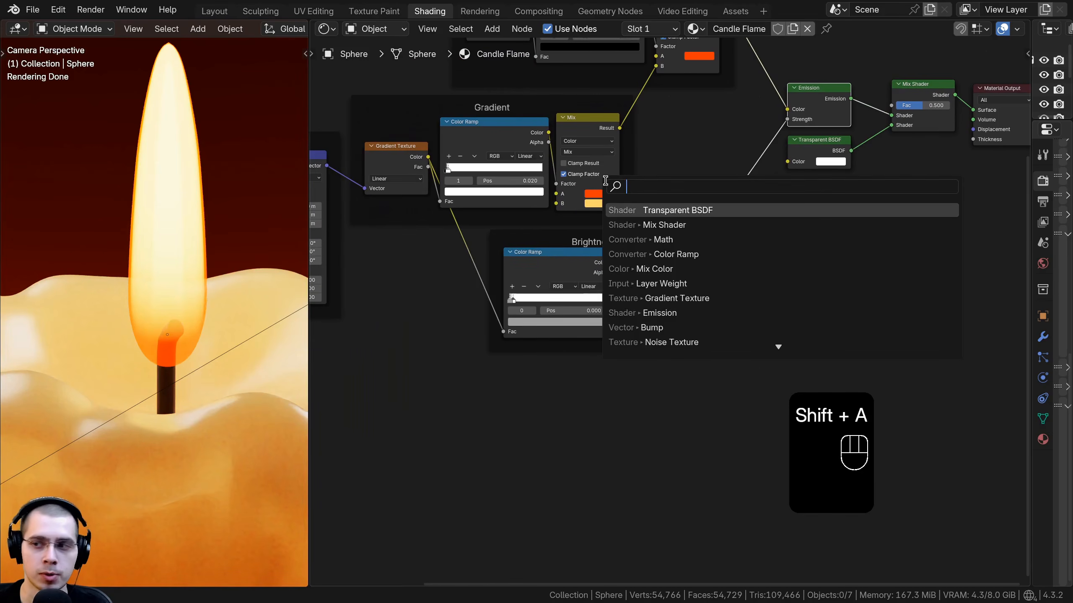
pyautogui.write('color')
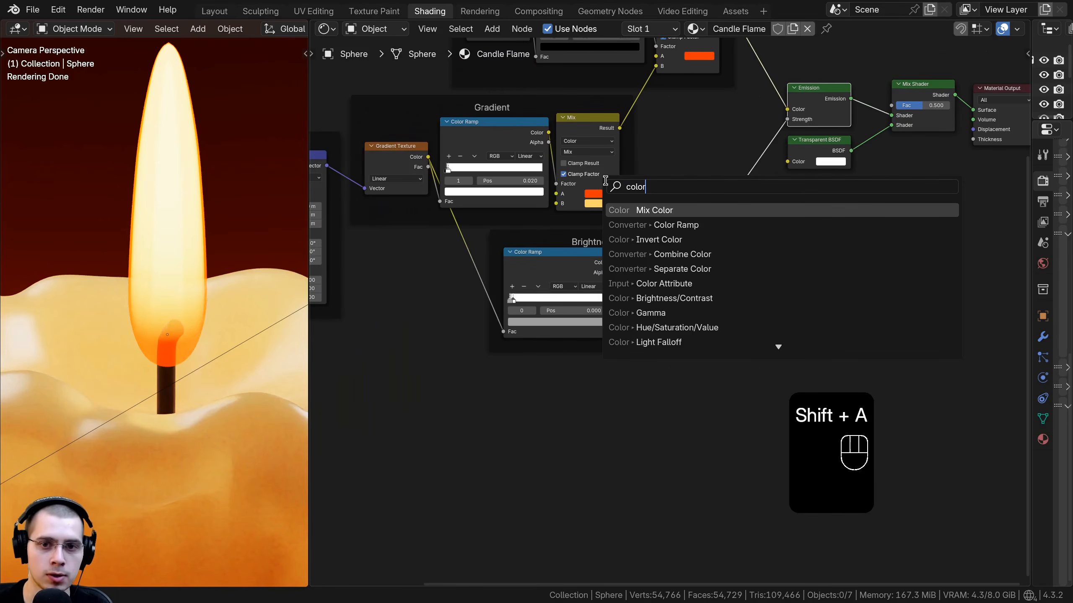
pyautogui.click(659, 225)
pyautogui.click(635, 418)
pyautogui.moveTo(425, 181); pyautogui.dragTo(476, 152, button='middle')
pyautogui.moveTo(476, 152); pyautogui.dragTo(557, 446)
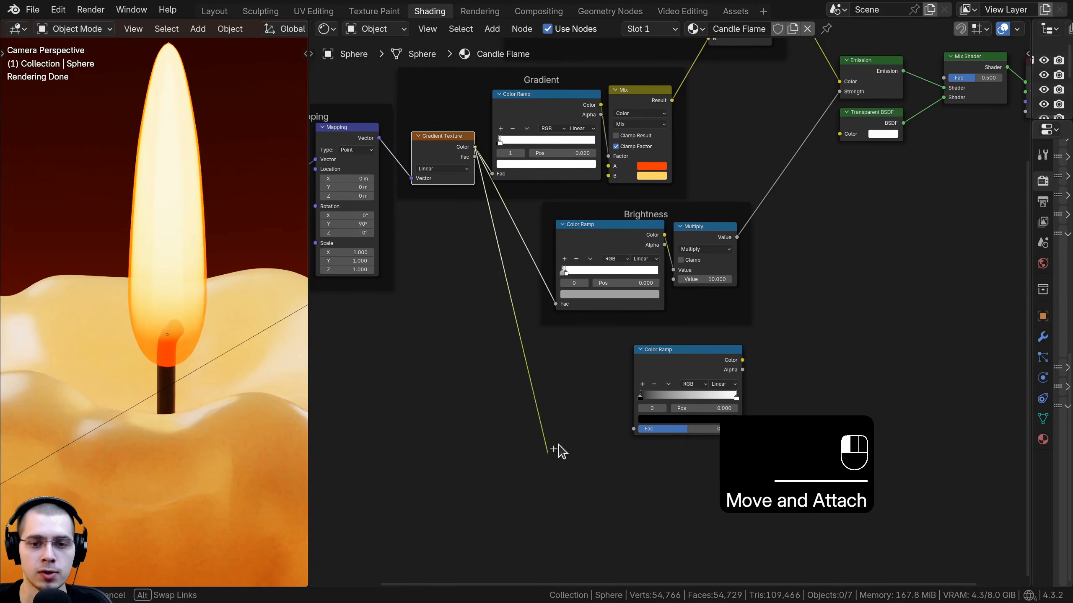
pyautogui.moveTo(631, 430); pyautogui.dragTo(633, 430)
pyautogui.moveTo(727, 428); pyautogui.dragTo(618, 446, button='middle')
pyautogui.scroll(3, 619, 446)
pyautogui.keyDown('ctrl'); pyautogui.keyDown('shift'); pyautogui.click(612, 363); pyautogui.keyUp('shift'); pyautogui.keyUp('ctrl')
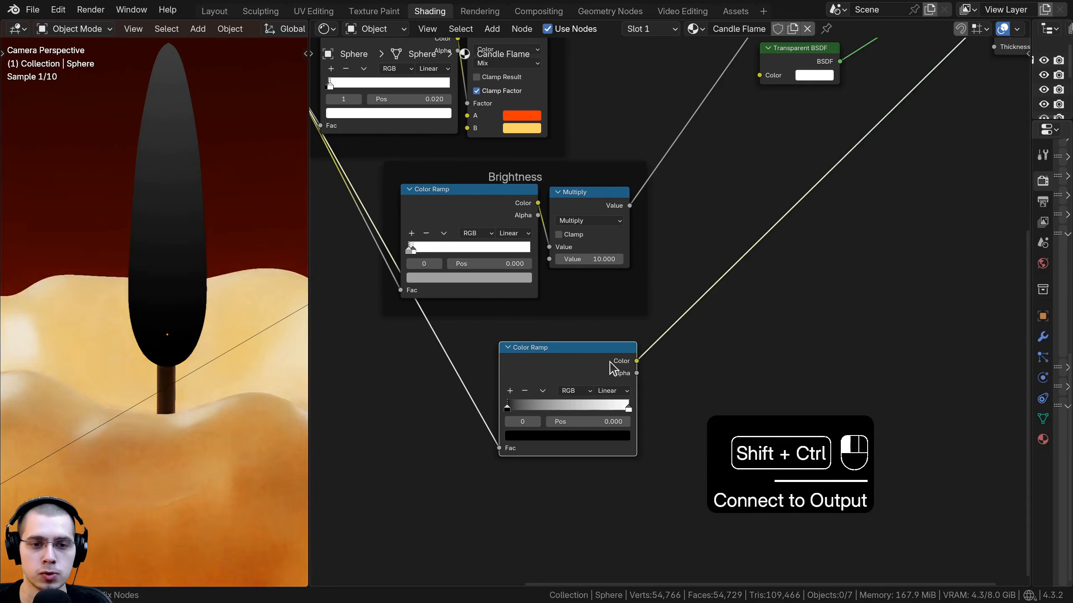
# Step: Widen the third Color Ramp and move its stops so the transition sits near the start, at about 0.012
pyautogui.moveTo(814, 370); pyautogui.dragTo(839, 353, button='middle')
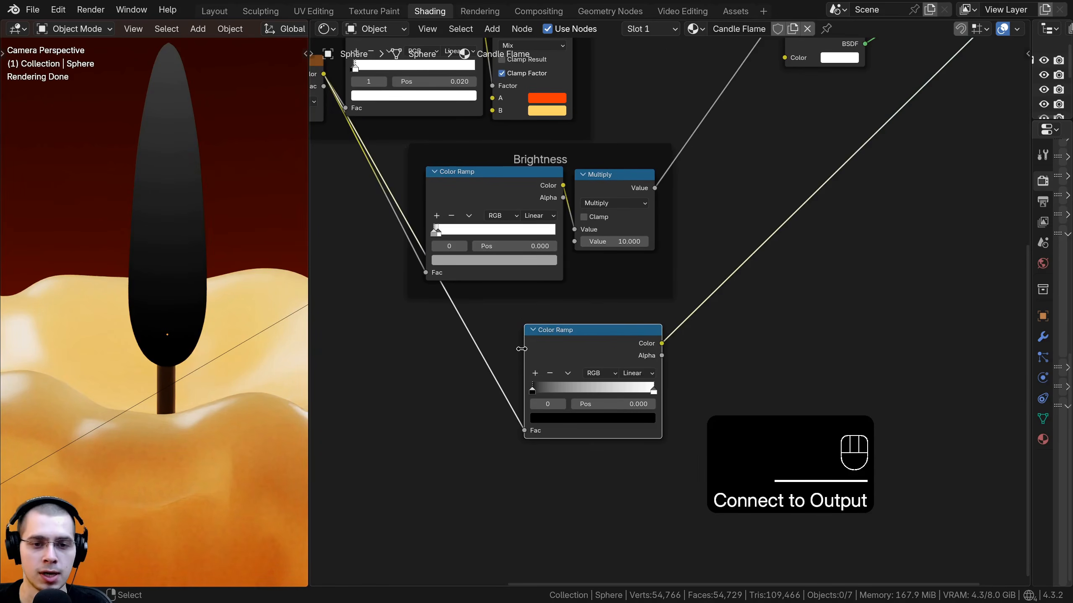
pyautogui.moveTo(522, 348); pyautogui.dragTo(410, 348)
pyautogui.moveTo(662, 330); pyautogui.dragTo(713, 337)
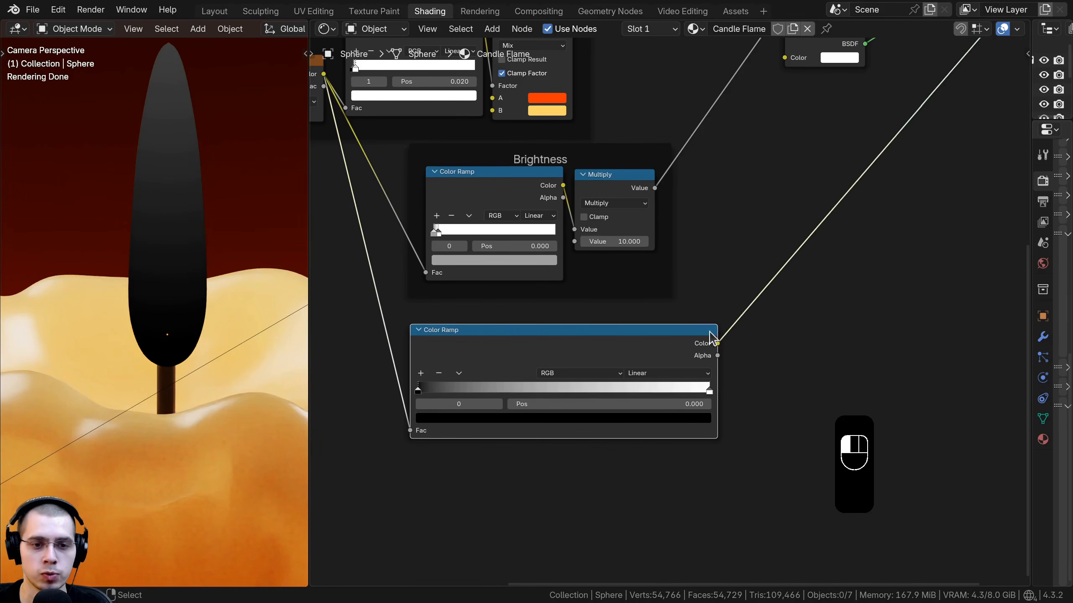
pyautogui.moveTo(533, 369); pyautogui.dragTo(539, 358)
pyautogui.moveTo(564, 513); pyautogui.dragTo(630, 502, button='middle')
pyautogui.scroll(3, 630, 502)
pyautogui.scroll(1, 622, 483)
pyautogui.moveTo(653, 451); pyautogui.dragTo(666, 453, button='middle')
pyautogui.scroll(1, 666, 453)
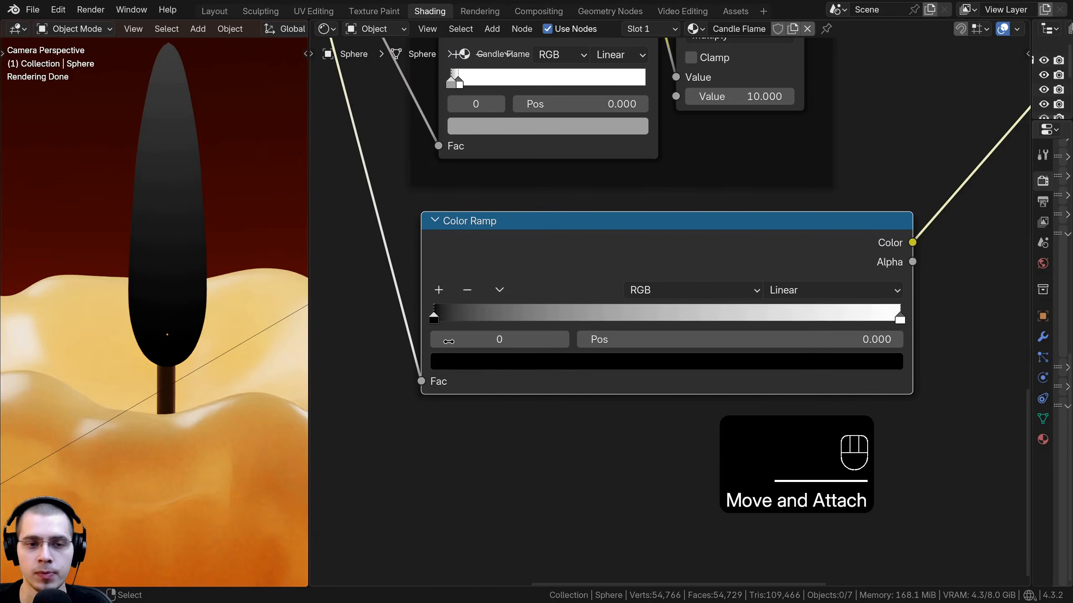
pyautogui.moveTo(434, 317); pyautogui.dragTo(496, 317)
pyautogui.moveTo(896, 317); pyautogui.dragTo(366, 342)
pyautogui.scroll(2, 536, 332)
pyautogui.scroll(1, 423, 344)
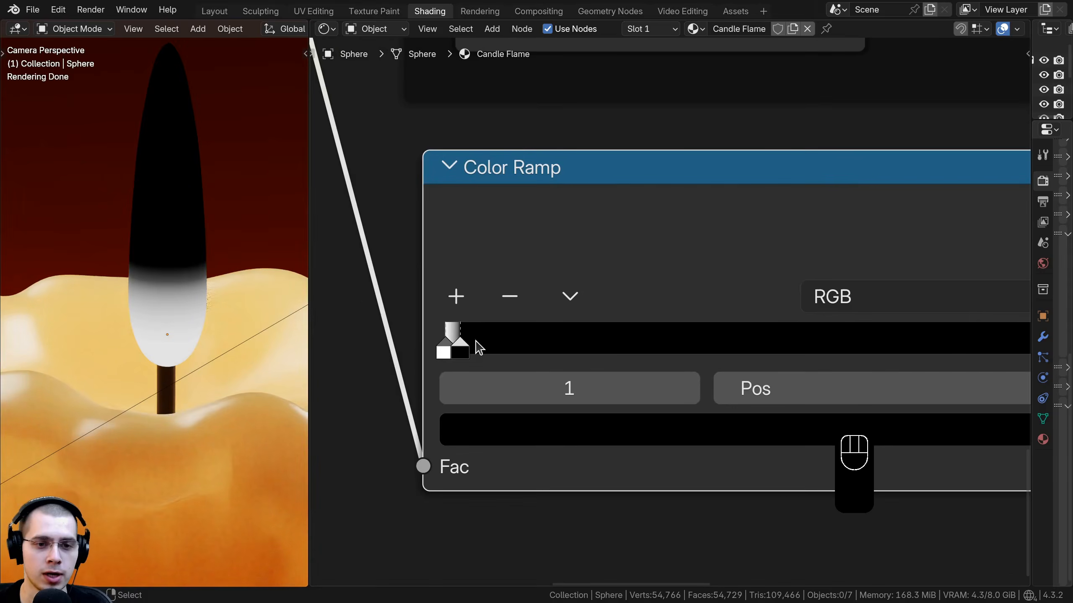
pyautogui.moveTo(448, 336); pyautogui.dragTo(442, 337)
pyautogui.scroll(-3, 720, 295)
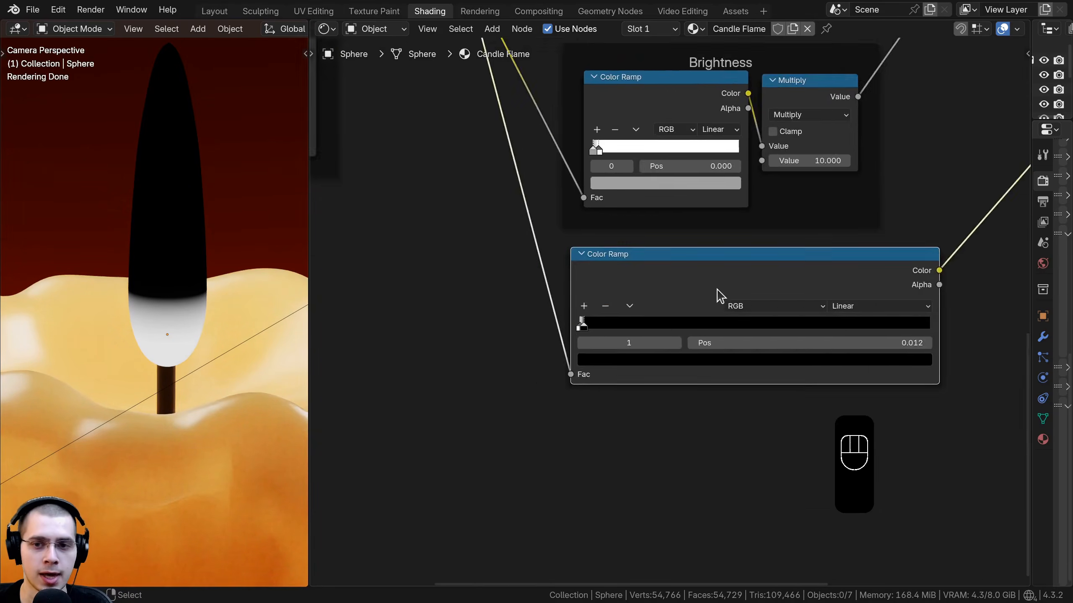
# Step: Connect the third ramp's Color to the Mix Shader's Fac and preview the Mix Shader output
pyautogui.moveTo(717, 289); pyautogui.dragTo(710, 291)
pyautogui.moveTo(709, 291); pyautogui.dragTo(524, 359, button='middle')
pyautogui.scroll(-3, 654, 361)
pyautogui.moveTo(672, 343); pyautogui.dragTo(652, 428, button='middle')
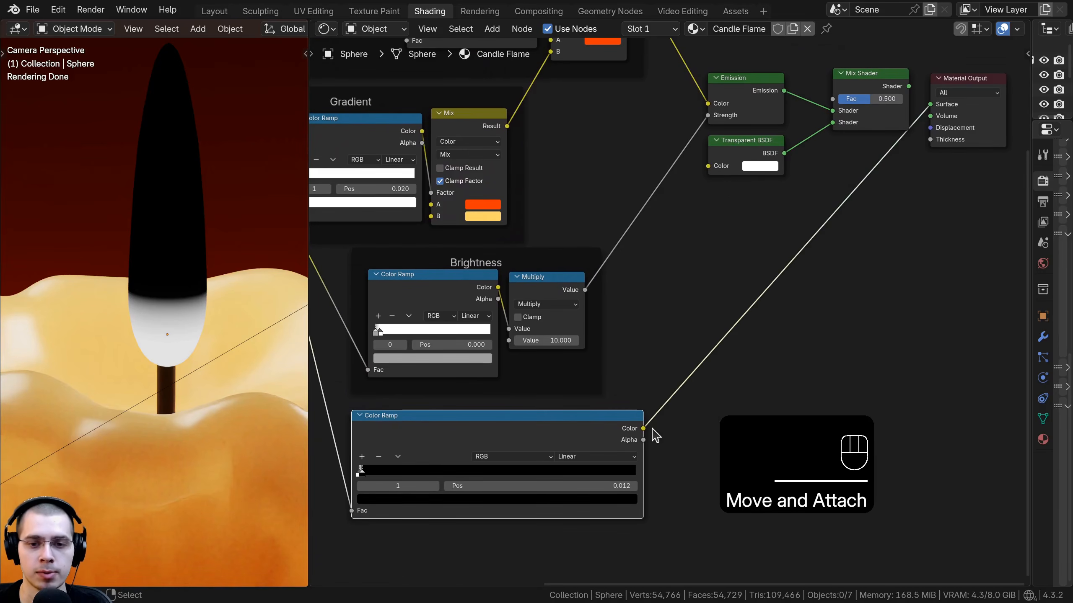
pyautogui.moveTo(456, 146); pyautogui.dragTo(838, 128)
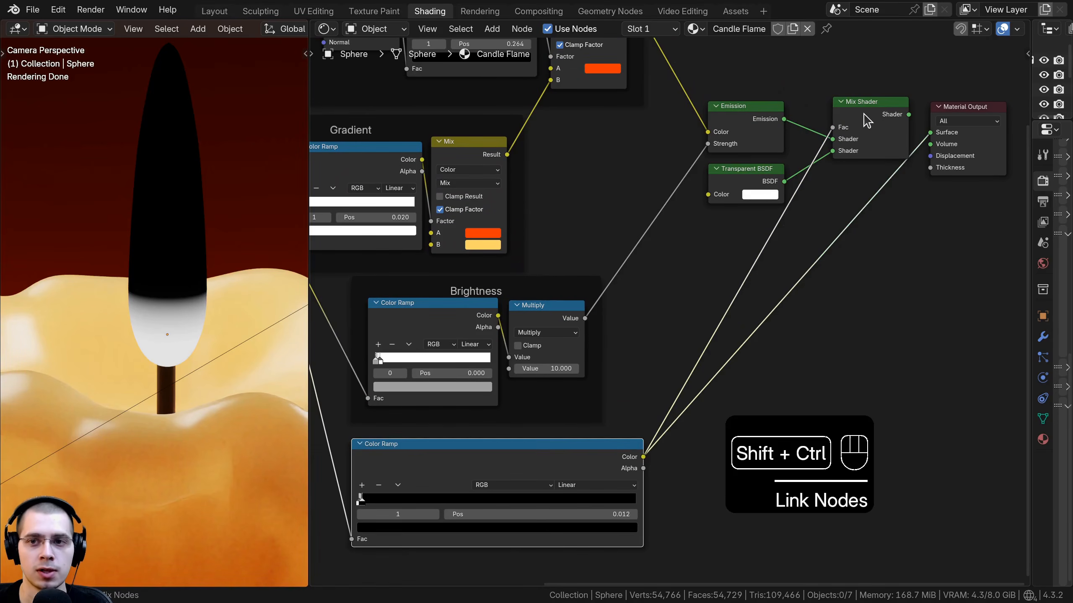
pyautogui.keyDown('ctrl'); pyautogui.keyDown('shift'); pyautogui.click(865, 116); pyautogui.keyUp('shift'); pyautogui.keyUp('ctrl')
# Step: Zoom in on the flame base around the wick and on the third Color Ramp's stops to inspect the fade
pyautogui.keyDown('shift'); pyautogui.moveTo(220, 273); pyautogui.dragTo(218, 232, button='middle'); pyautogui.keyUp('shift')
pyautogui.scroll(3, 155, 288)
pyautogui.moveTo(374, 502); pyautogui.dragTo(512, 292, button='middle')
pyautogui.scroll(5, 480, 425)
pyautogui.moveTo(489, 283)
pyautogui.mouseDown()
pyautogui.moveTo(532, 285)
pyautogui.moveTo(473, 289)
pyautogui.moveTo(513, 290)
pyautogui.moveTo(493, 292)
pyautogui.mouseUp()
pyautogui.click(480, 287)
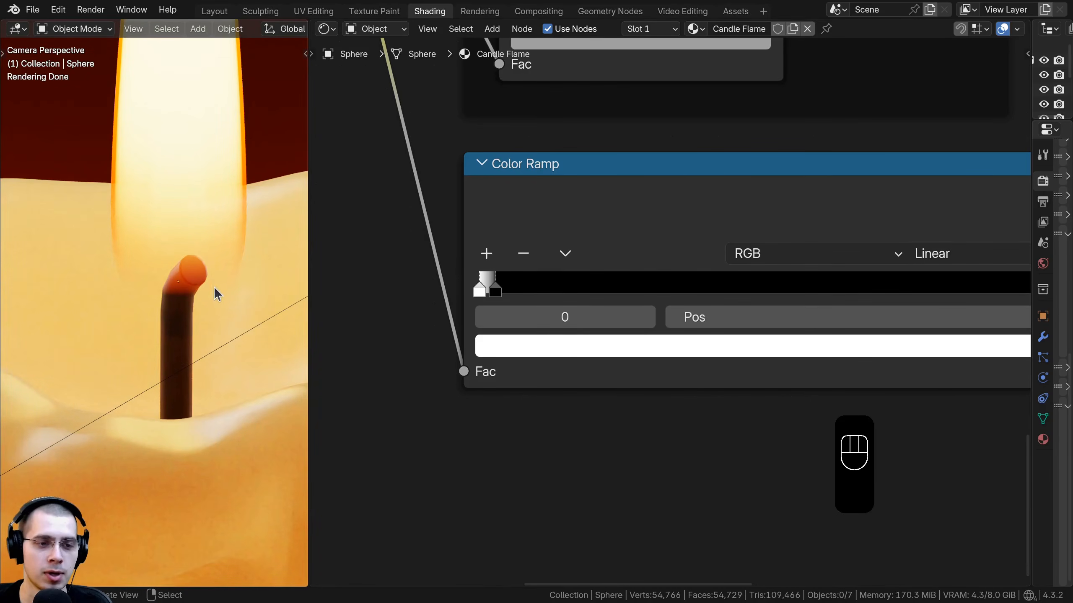
pyautogui.scroll(-6, 174, 274)
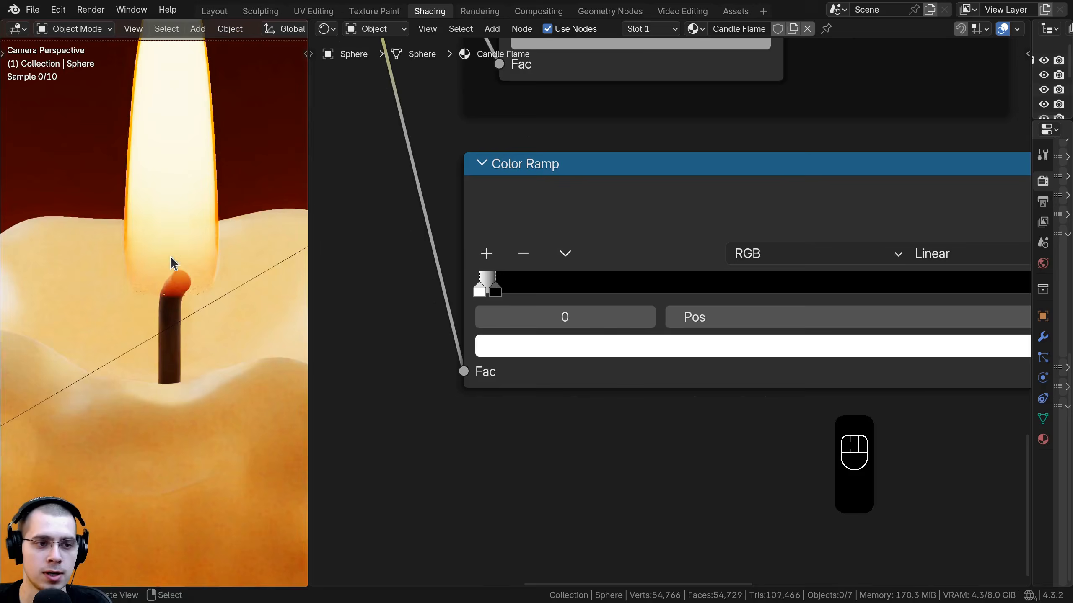
# Step: Lower the flame mesh along Z by about 0.013 m so its base surrounds the wick
pyautogui.keyDown('shift'); pyautogui.moveTo(185, 195); pyautogui.dragTo(177, 242, button='middle'); pyautogui.keyUp('shift')
pyautogui.rightClick(171, 235)
pyautogui.press('g')
pyautogui.press('z')
pyautogui.click(167, 251)
pyautogui.press('Tab')
pyautogui.press('a')
pyautogui.scroll(3, 186, 191)
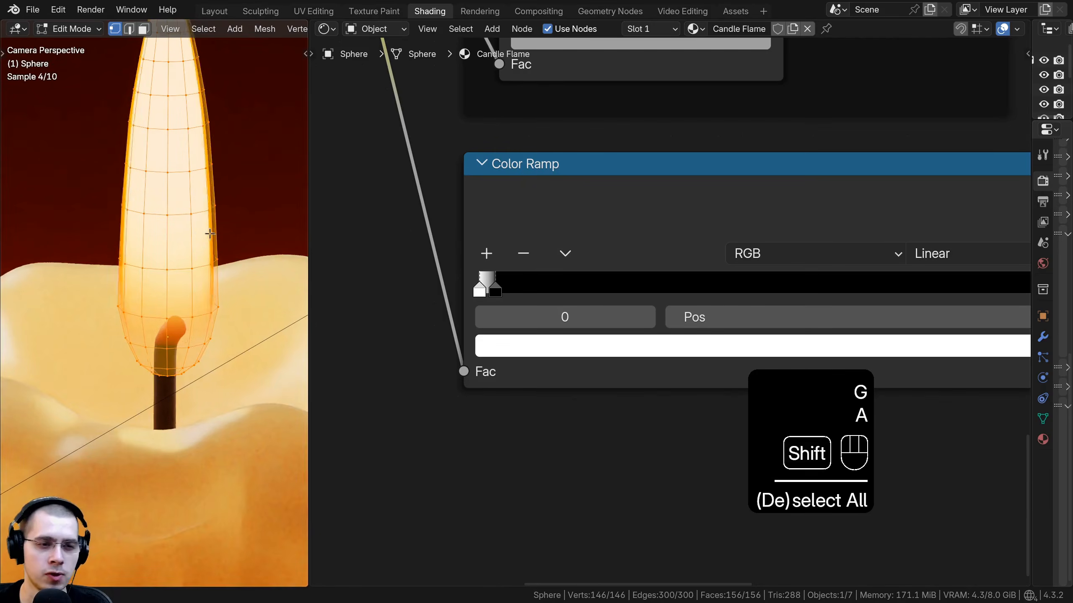
pyautogui.press('g')
pyautogui.press('z')
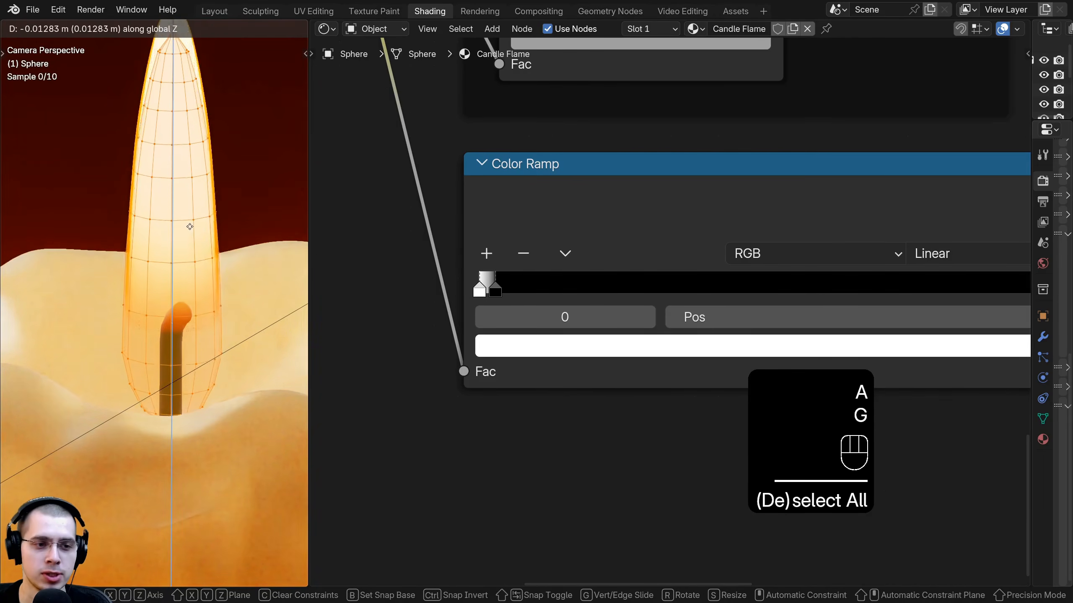
pyautogui.click(179, 146)
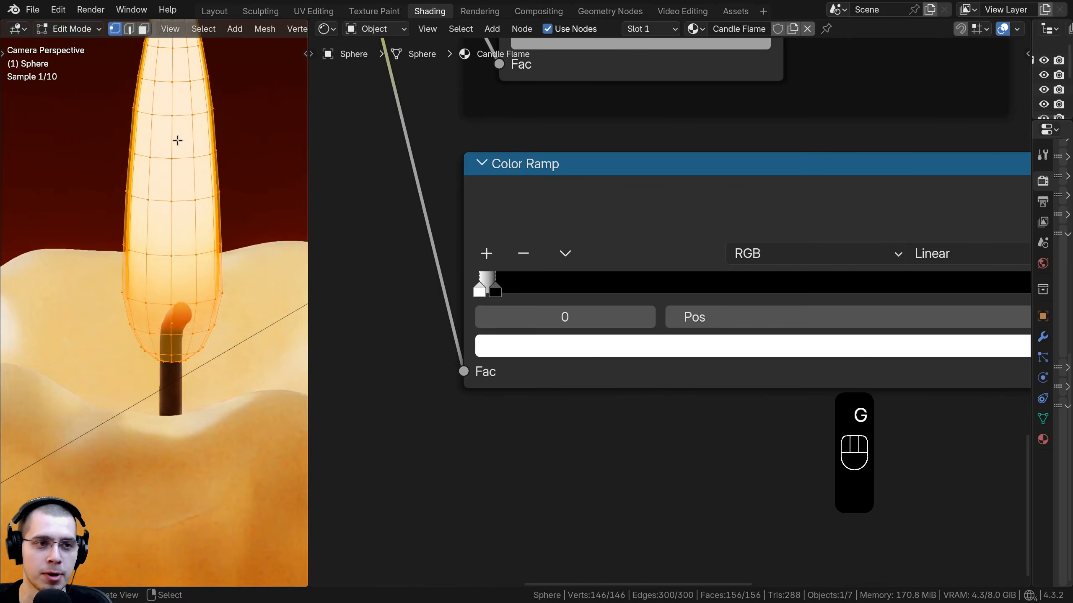
pyautogui.keyDown('shift'); pyautogui.moveTo(199, 211); pyautogui.dragTo(194, 148, button='middle'); pyautogui.keyUp('shift')
pyautogui.scroll(2, 186, 162)
pyautogui.press('Tab')
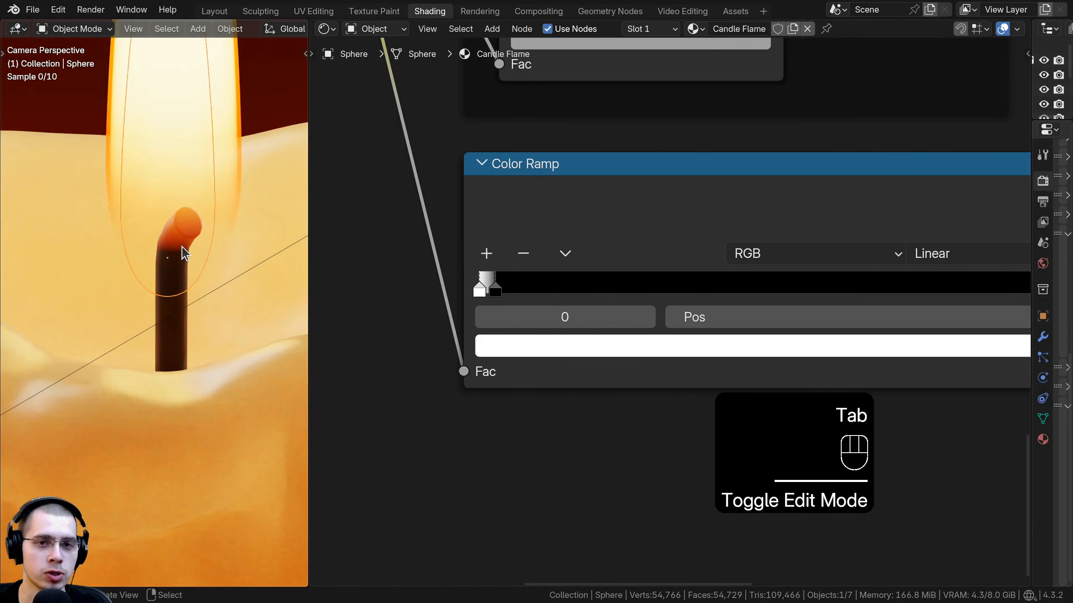
pyautogui.scroll(-2, 202, 180)
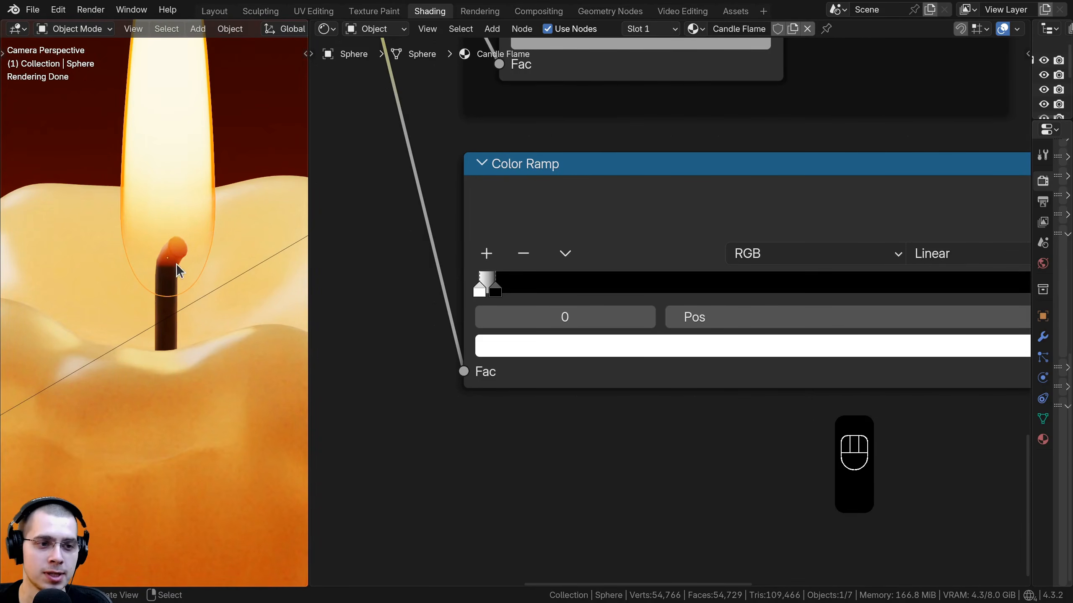
# Step: Fine-tune the flame mesh's height along Z in Edit Mode until its base sits just around the wick tip
pyautogui.press('Tab')
pyautogui.press('g')
pyautogui.click(129, 324)
pyautogui.press('Tab')
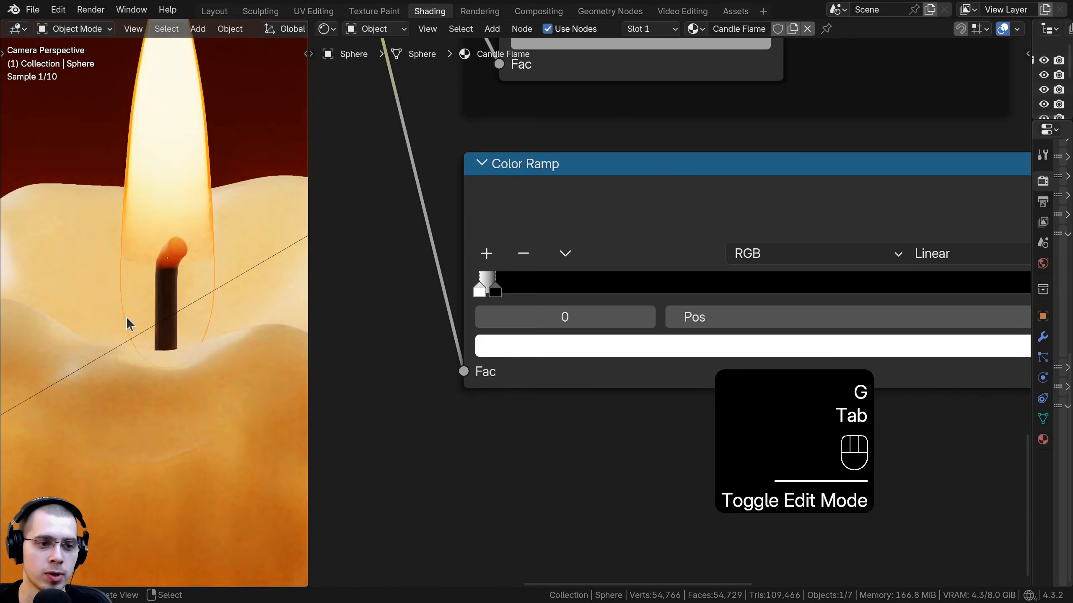
pyautogui.press('Tab')
pyautogui.press('g')
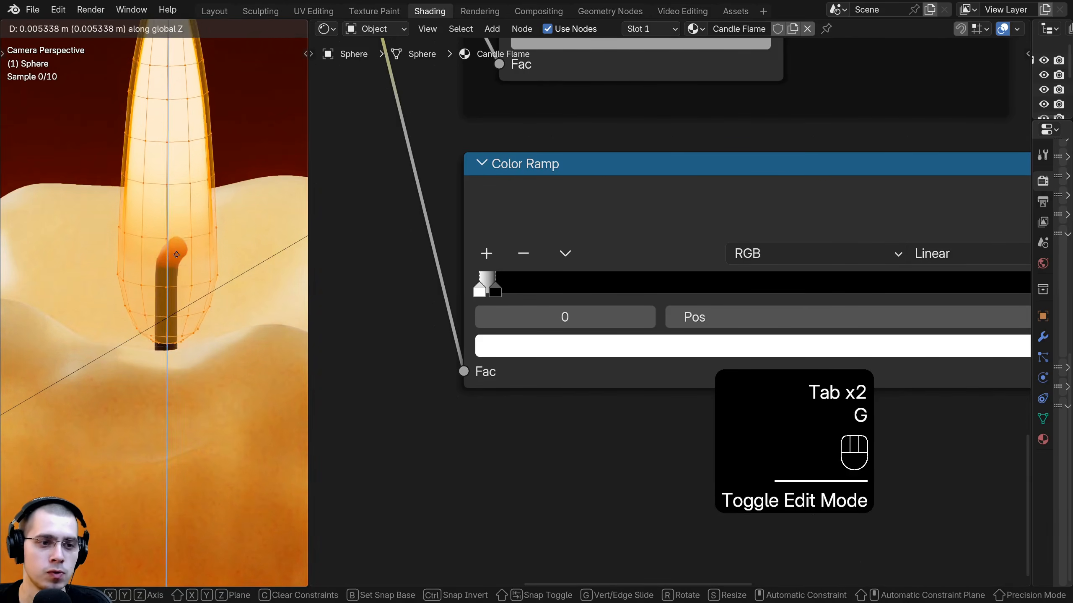
pyautogui.click(157, 249)
pyautogui.press('Tab')
pyautogui.keyDown('shift'); pyautogui.moveTo(171, 283); pyautogui.dragTo(170, 288, button='middle'); pyautogui.keyUp('shift')
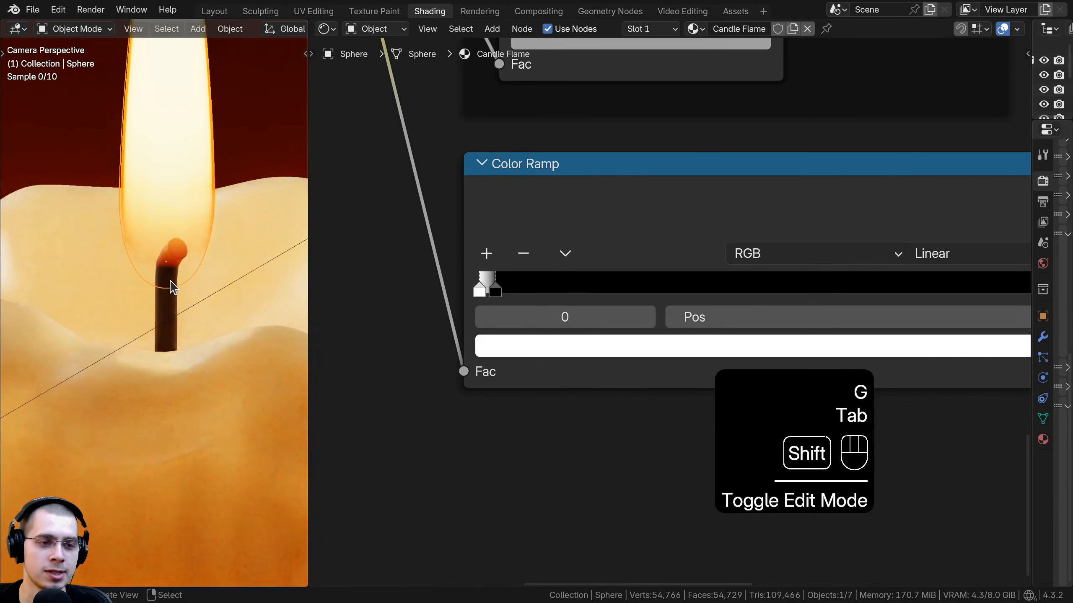
pyautogui.scroll(2, 170, 287)
pyautogui.press('Tab')
pyautogui.press('g')
pyautogui.click(173, 250)
pyautogui.press('Tab')
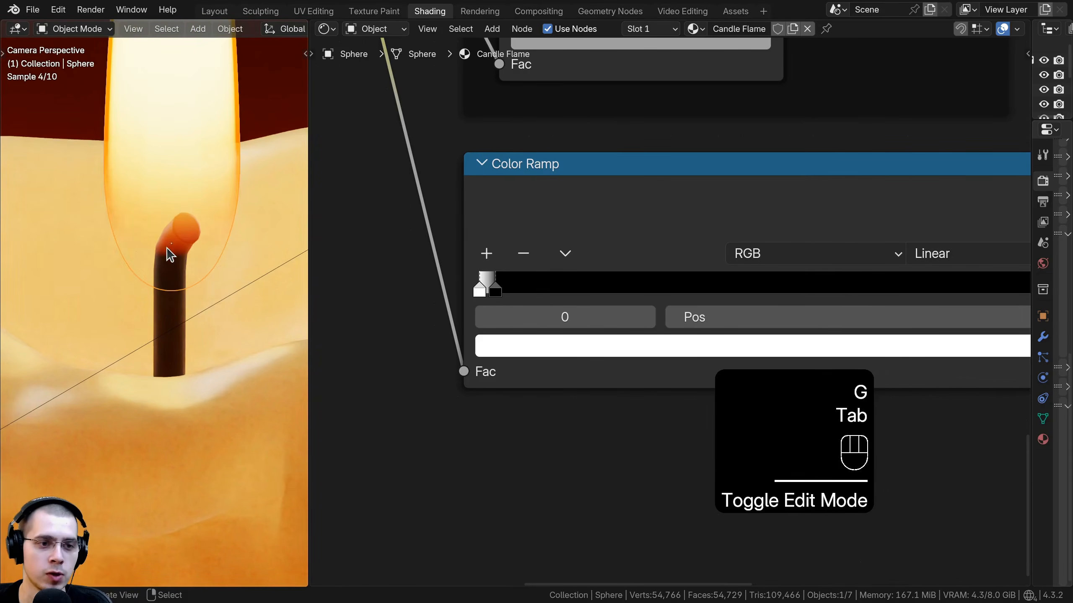
pyautogui.scroll(-2, 171, 246)
pyautogui.press('g')
pyautogui.click(162, 160)
pyautogui.press('Tab')
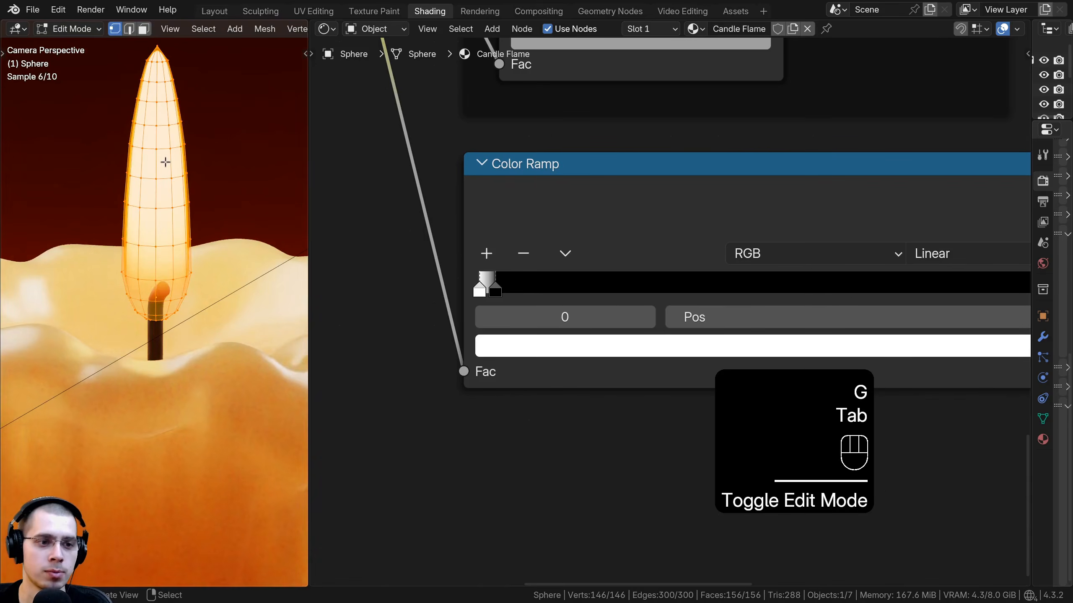
pyautogui.press('Tab')
pyautogui.scroll(3, 144, 298)
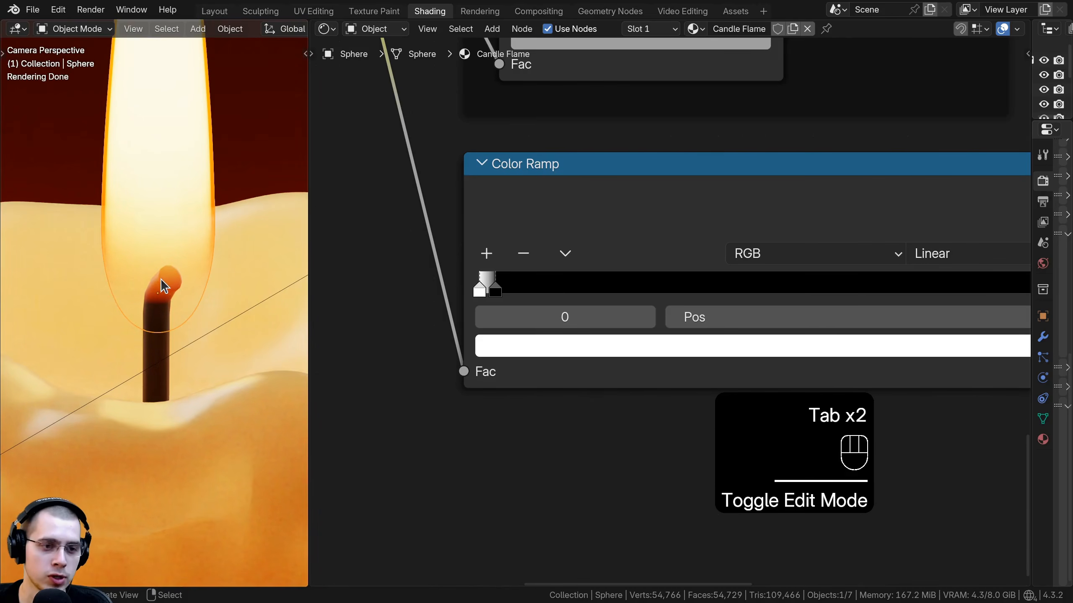
pyautogui.press('a')
pyautogui.scroll(-4, 174, 304)
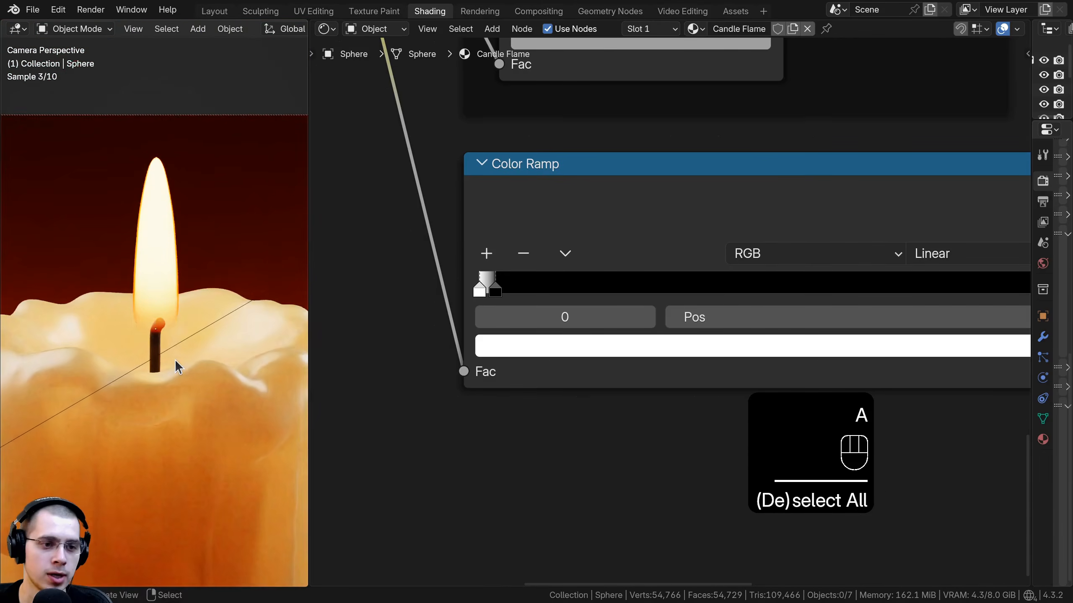
# Step: Add a Hue/Saturation/Value node near the third Color Ramp
pyautogui.scroll(4, 169, 338)
pyautogui.scroll(-2, 565, 287)
pyautogui.hotkey('shift', 'a')
pyautogui.click(613, 268)
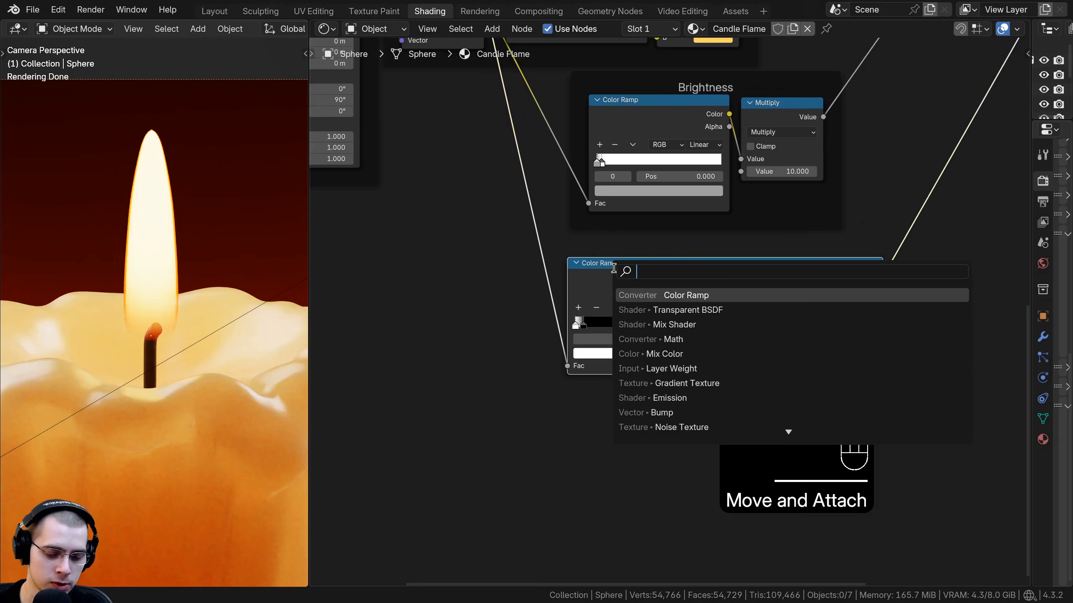
pyautogui.write('hue')
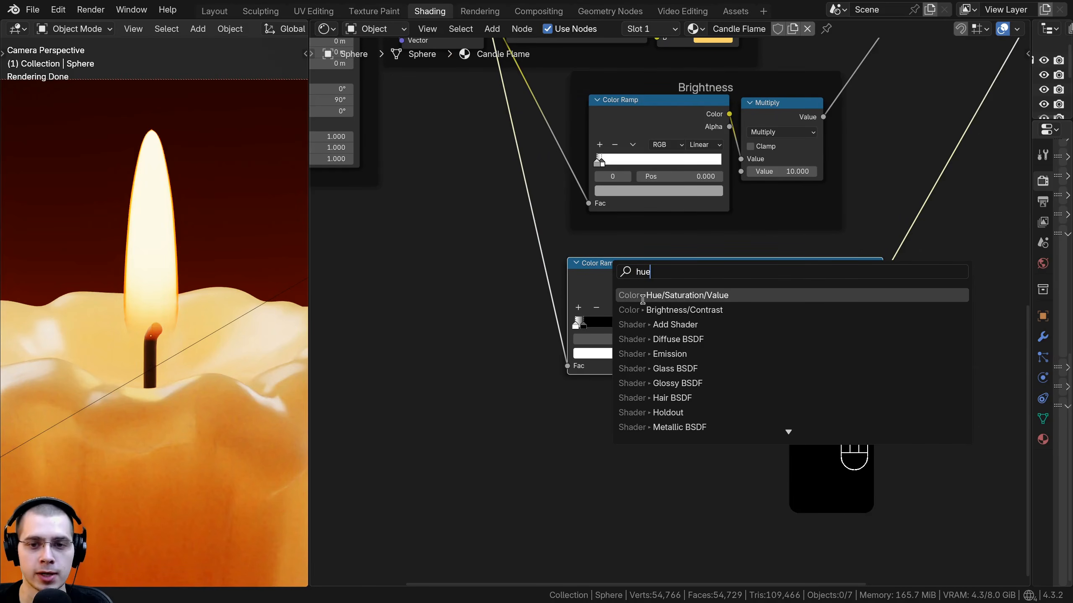
pyautogui.press('Return')
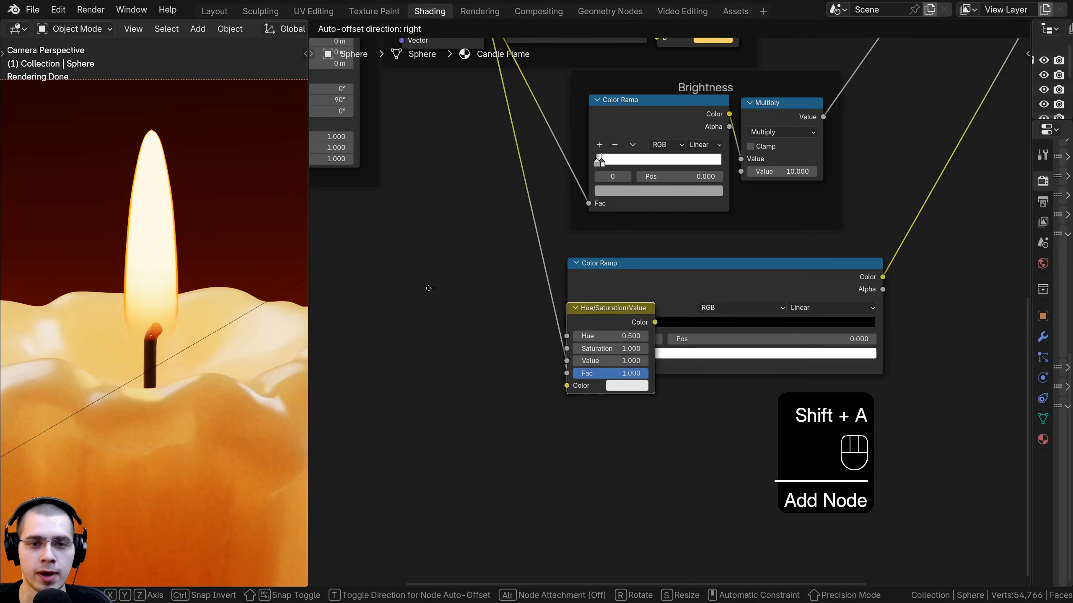
# Step: Place the Hue/Saturation/Value node left of the third Color Ramp and narrow the ramp
pyautogui.click(508, 211)
pyautogui.moveTo(540, 231); pyautogui.dragTo(513, 307)
pyautogui.scroll(2, 623, 373)
pyautogui.rightClick(545, 307)
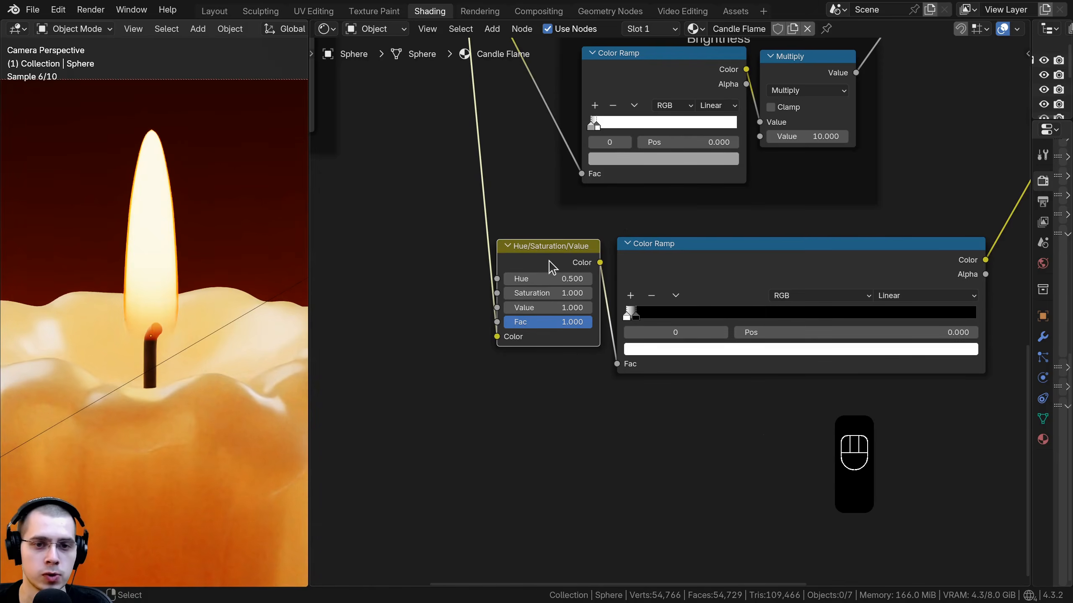
pyautogui.click(549, 262)
pyautogui.scroll(-4, 720, 426)
pyautogui.moveTo(723, 433); pyautogui.dragTo(697, 412, button='middle')
pyautogui.moveTo(887, 347); pyautogui.dragTo(771, 352)
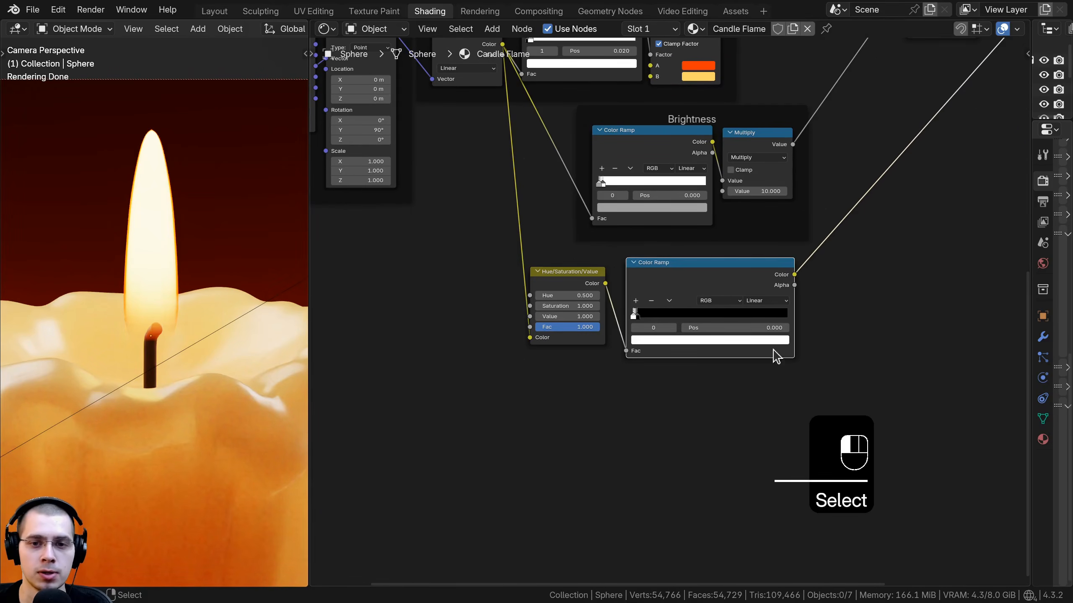
# Step: Join the Hue/Saturation/Value node and third Color Ramp in a frame labelled Transparency
pyautogui.moveTo(802, 403); pyautogui.dragTo(550, 273)
pyautogui.hotkey('ctrl', 'j')
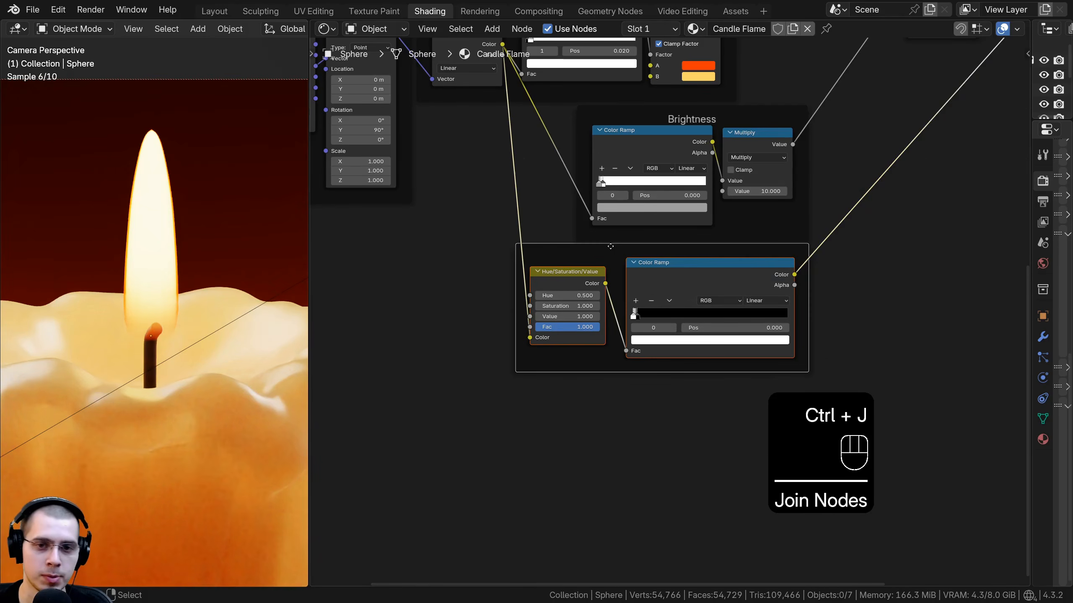
pyautogui.moveTo(618, 245); pyautogui.dragTo(636, 253)
pyautogui.press('F2')
pyautogui.write('T')
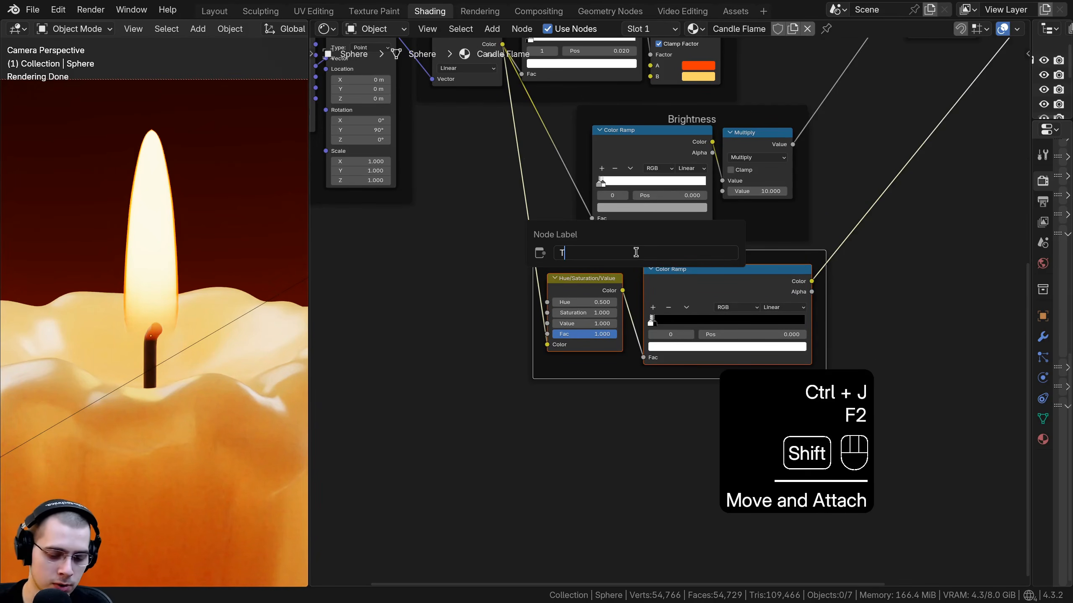
pyautogui.write('ransparency')
pyautogui.press('Return')
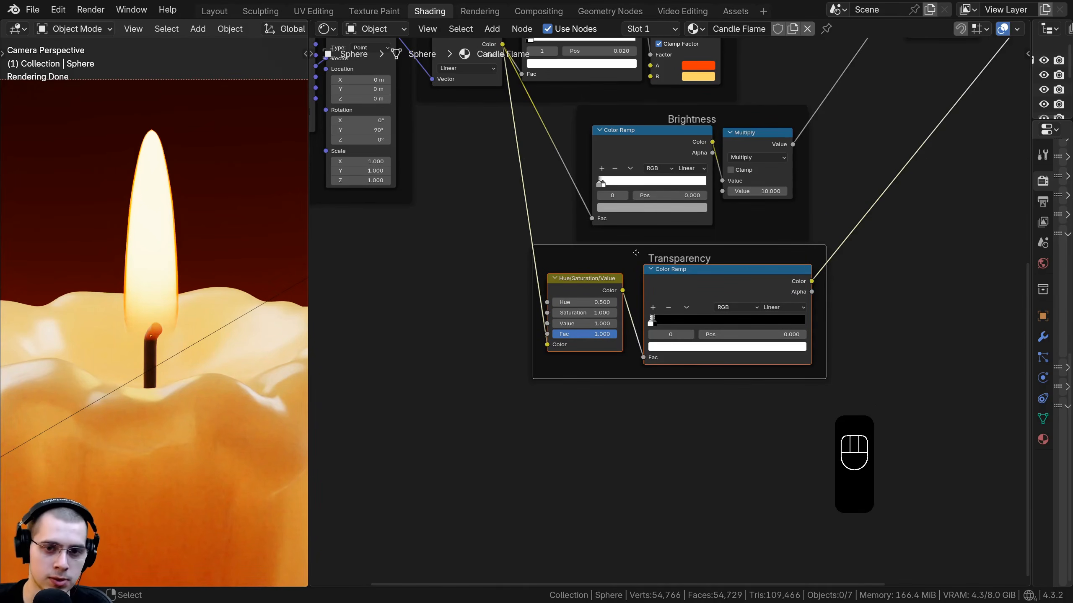
# Step: Move the Transparency frame into place below the Brightness frame
pyautogui.press('a')
pyautogui.press('a')
pyautogui.moveTo(631, 249); pyautogui.dragTo(632, 258)
pyautogui.scroll(-3, 646, 313)
pyautogui.moveTo(652, 326); pyautogui.dragTo(650, 373, button='middle')
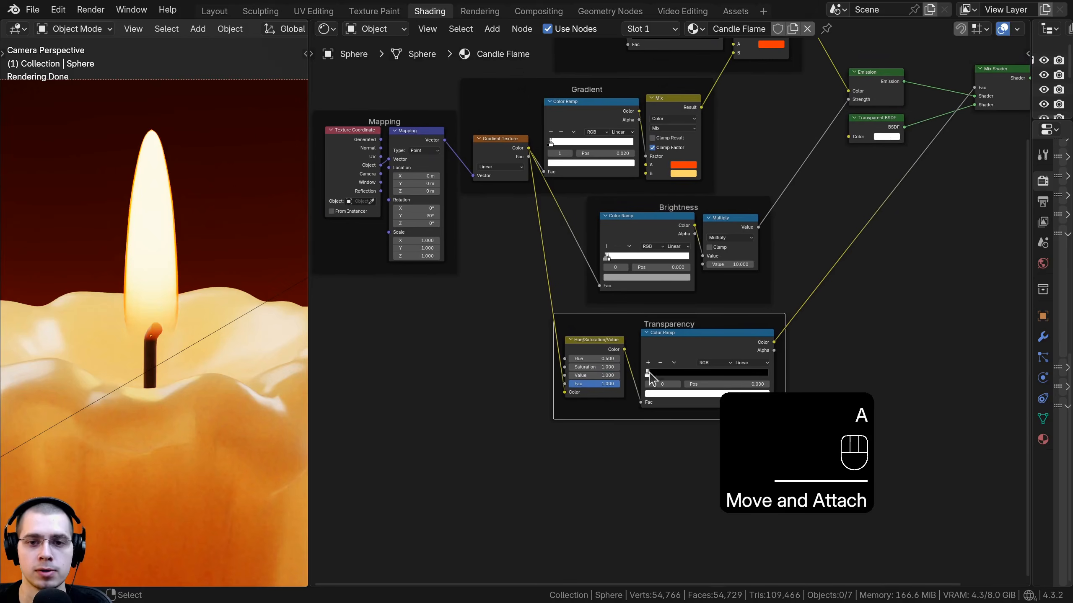
pyautogui.keyDown('shift'); pyautogui.moveTo(125, 250); pyautogui.dragTo(124, 273, button='middle'); pyautogui.keyUp('shift')
pyautogui.scroll(2, 126, 266)
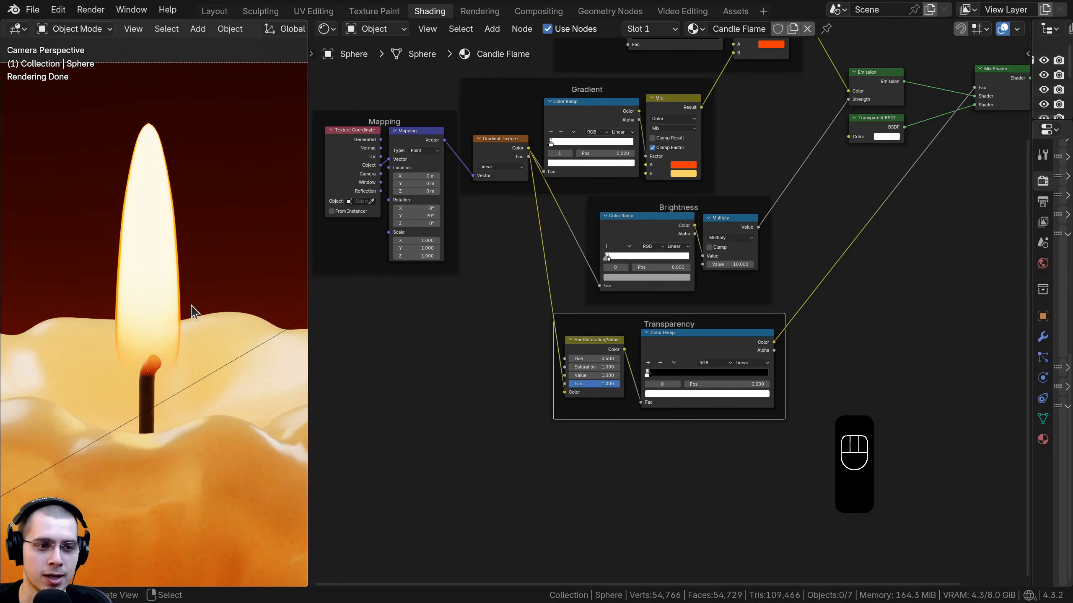
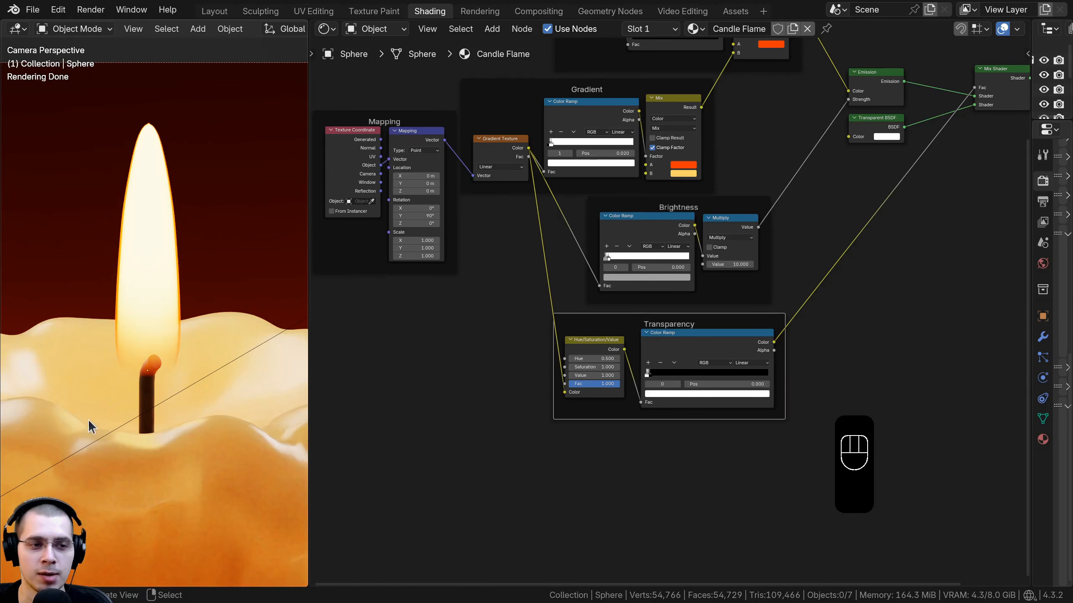
# Step: Add a Noise Texture node and link the Mapping node's Vector output into its Vector input
pyautogui.moveTo(704, 242); pyautogui.dragTo(503, 354, button='middle')
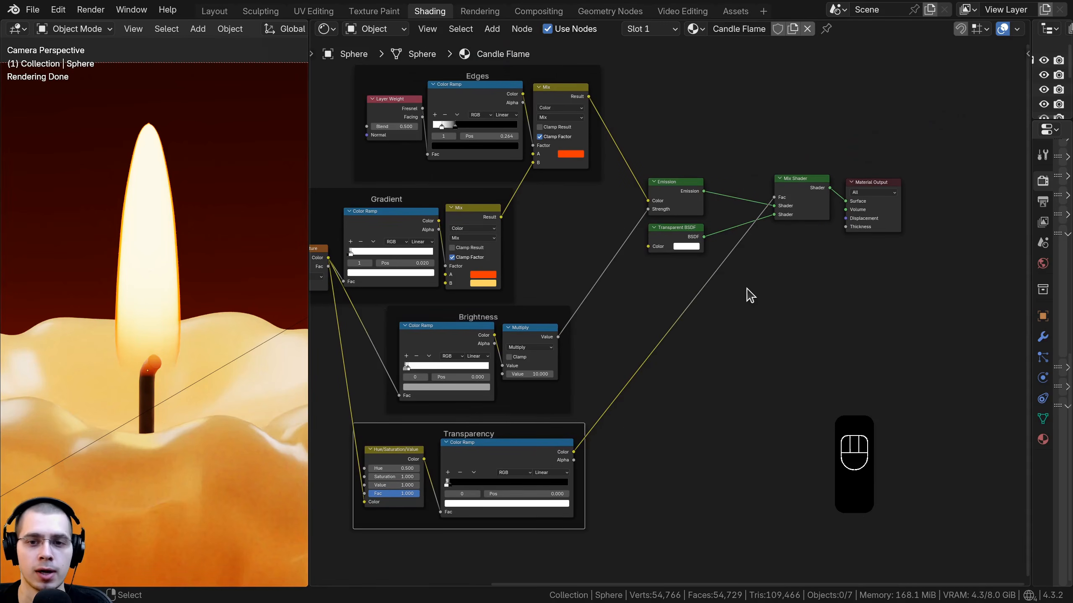
pyautogui.hotkey('shift', 'a')
pyautogui.write('nois')
pyautogui.press('Return')
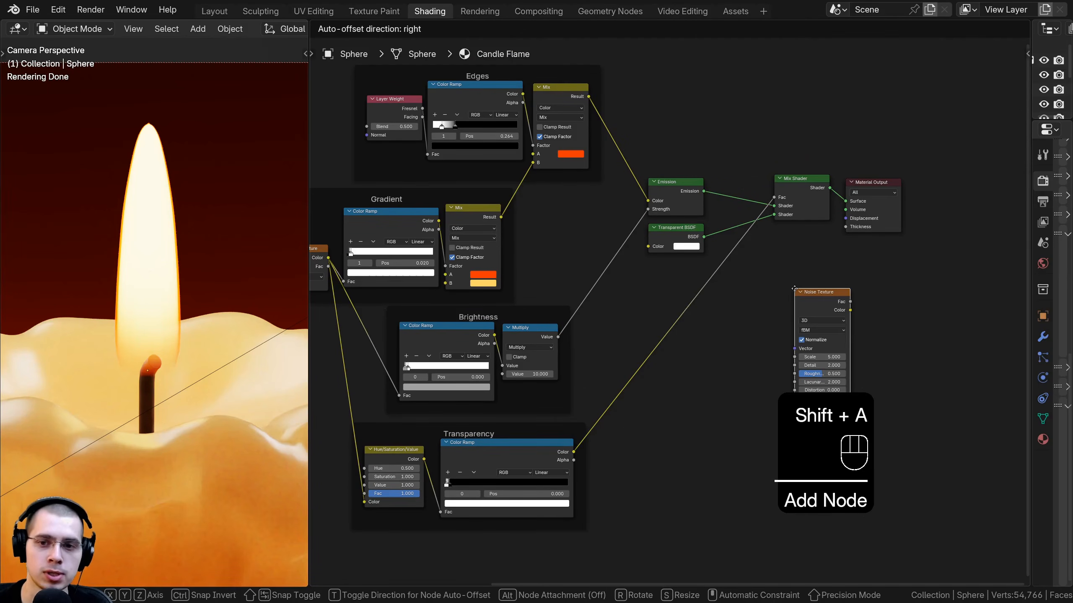
pyautogui.click(745, 269)
pyautogui.moveTo(594, 344); pyautogui.dragTo(770, 308, button='middle')
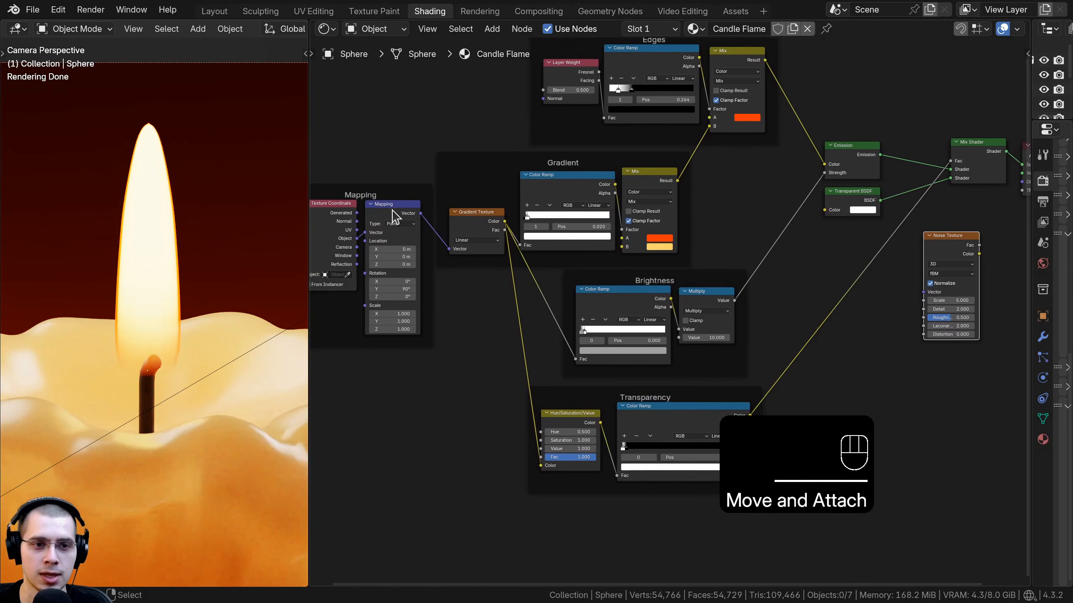
pyautogui.moveTo(391, 207); pyautogui.dragTo(924, 295)
# Step: Preview the Noise Texture's Fac on the material output and switch the noise to 4D
pyautogui.moveTo(984, 290); pyautogui.dragTo(727, 329, button='middle')
pyautogui.scroll(6, 727, 328)
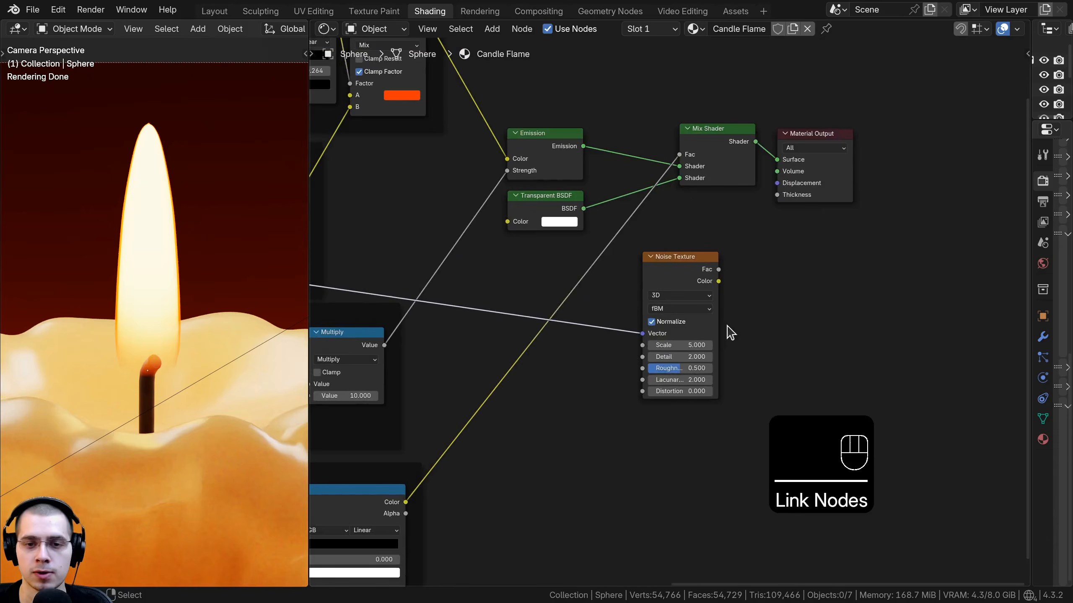
pyautogui.keyDown('ctrl'); pyautogui.keyDown('shift'); pyautogui.click(698, 273); pyautogui.keyUp('shift'); pyautogui.keyUp('ctrl')
pyautogui.moveTo(698, 272); pyautogui.dragTo(694, 266)
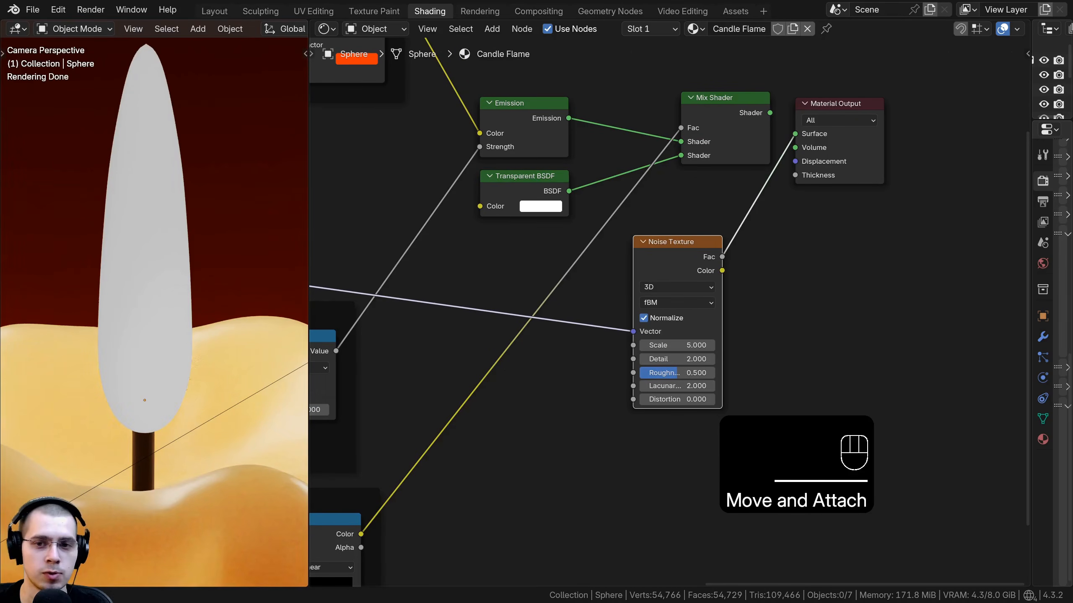
pyautogui.scroll(1, 663, 217)
pyautogui.click(662, 213)
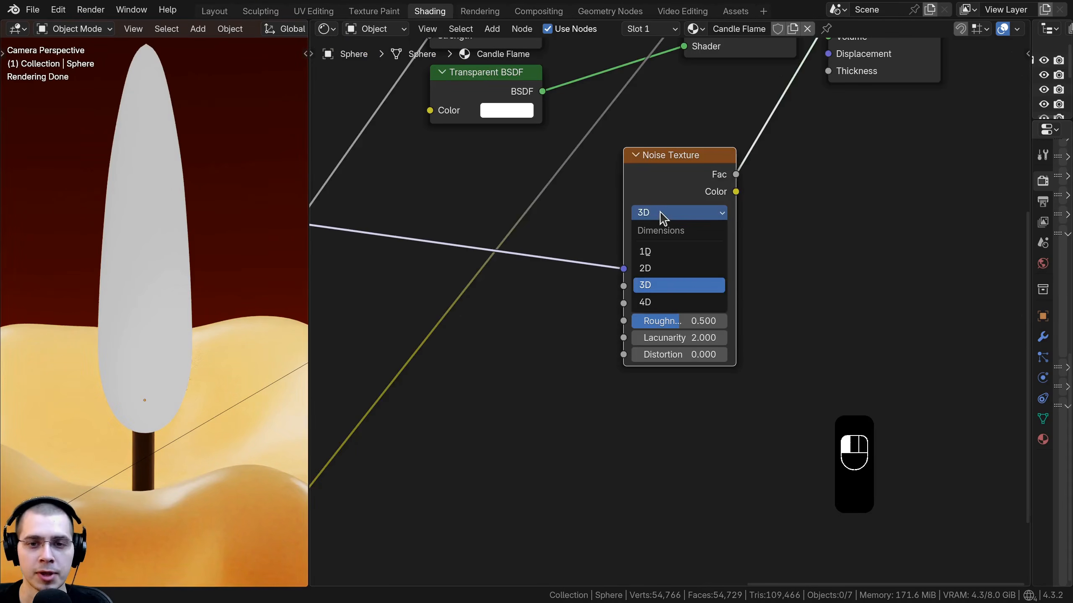
pyautogui.click(662, 302)
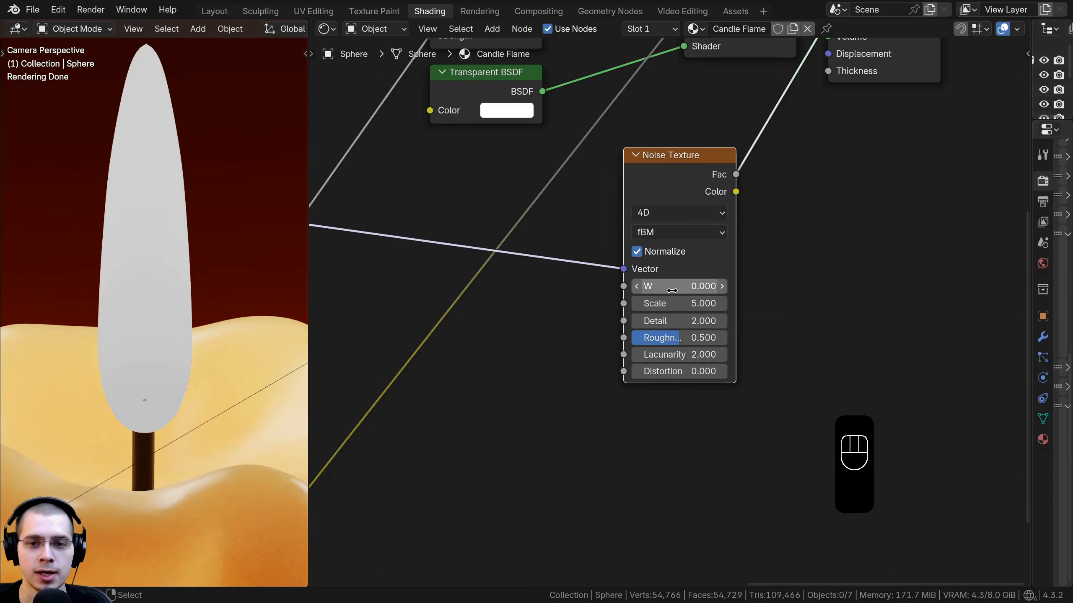
# Step: Try different W values on the Noise Texture, then reset W to its default
pyautogui.moveTo(679, 286); pyautogui.dragTo(709, 287)
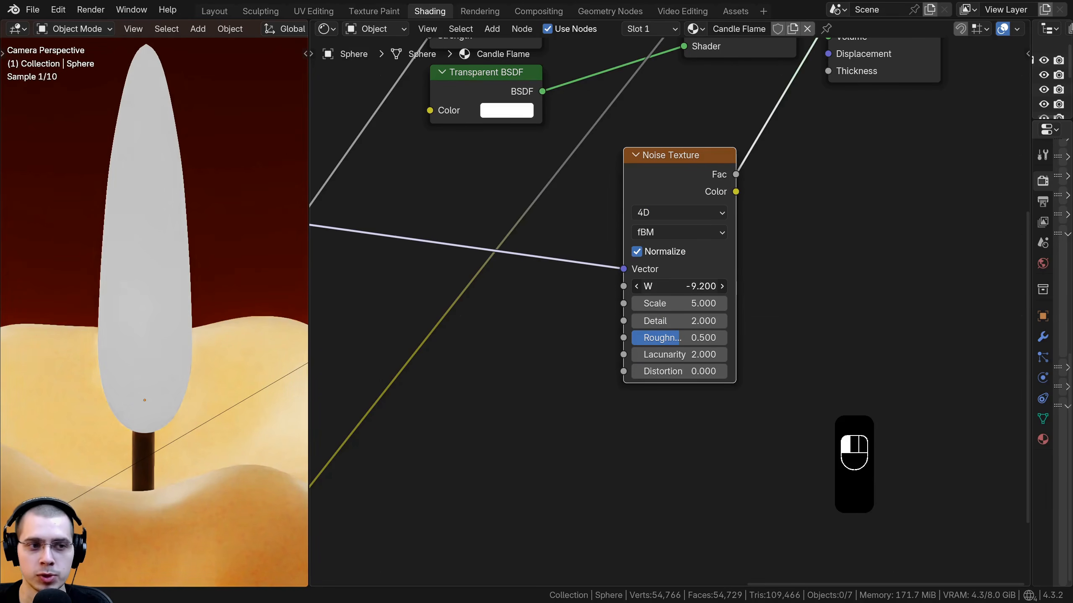
pyautogui.moveTo(640, 286)
pyautogui.mouseDown()
pyautogui.moveTo(615, 287)
pyautogui.moveTo(738, 286)
pyautogui.moveTo(657, 286)
pyautogui.mouseUp()
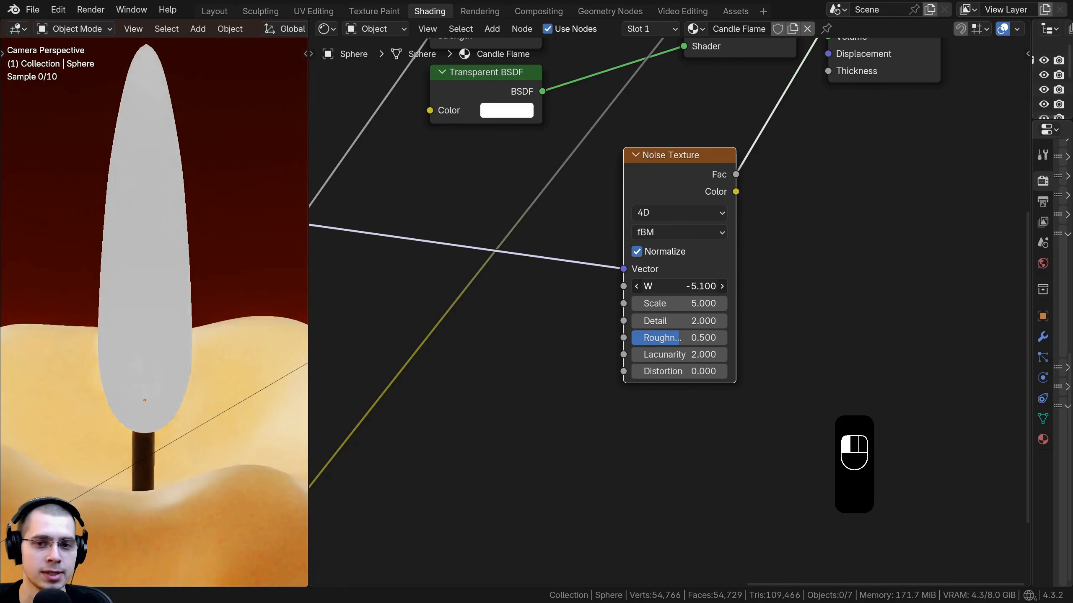
pyautogui.rightClick(657, 286)
pyautogui.moveTo(668, 183); pyautogui.dragTo(665, 182)
# Step: Set the Noise Texture's Scale to 3
pyautogui.click(693, 303)
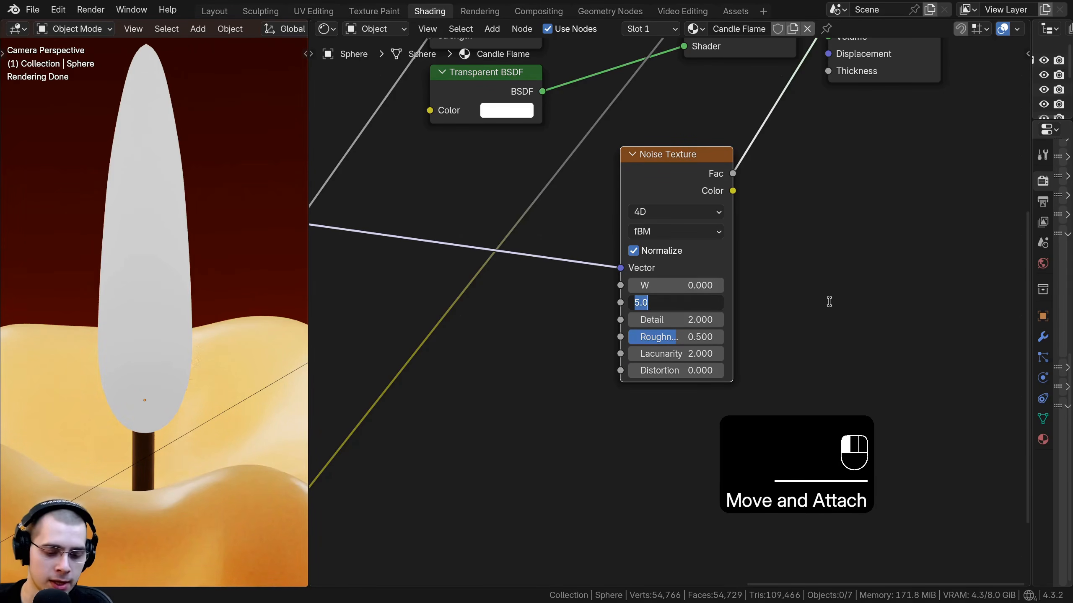
pyautogui.write('3')
pyautogui.press('Return')
pyautogui.scroll(-2, 681, 352)
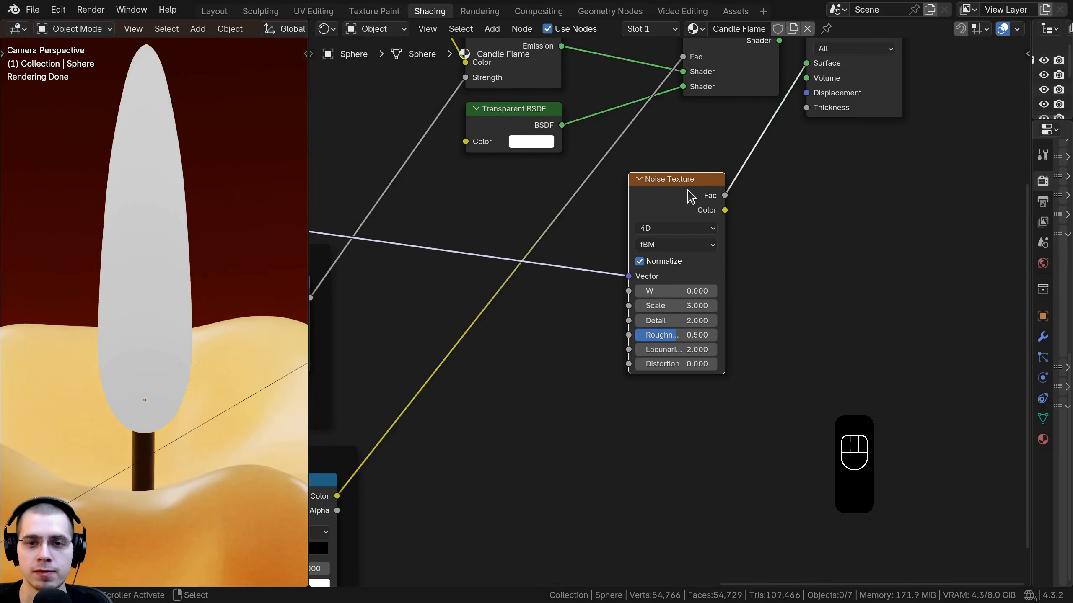
pyautogui.moveTo(688, 189); pyautogui.dragTo(682, 188)
# Step: Add a Displacement node next to the Noise Texture
pyautogui.moveTo(756, 248); pyautogui.dragTo(680, 320, button='middle')
pyautogui.hotkey('shift', 'a')
pyautogui.click(727, 247)
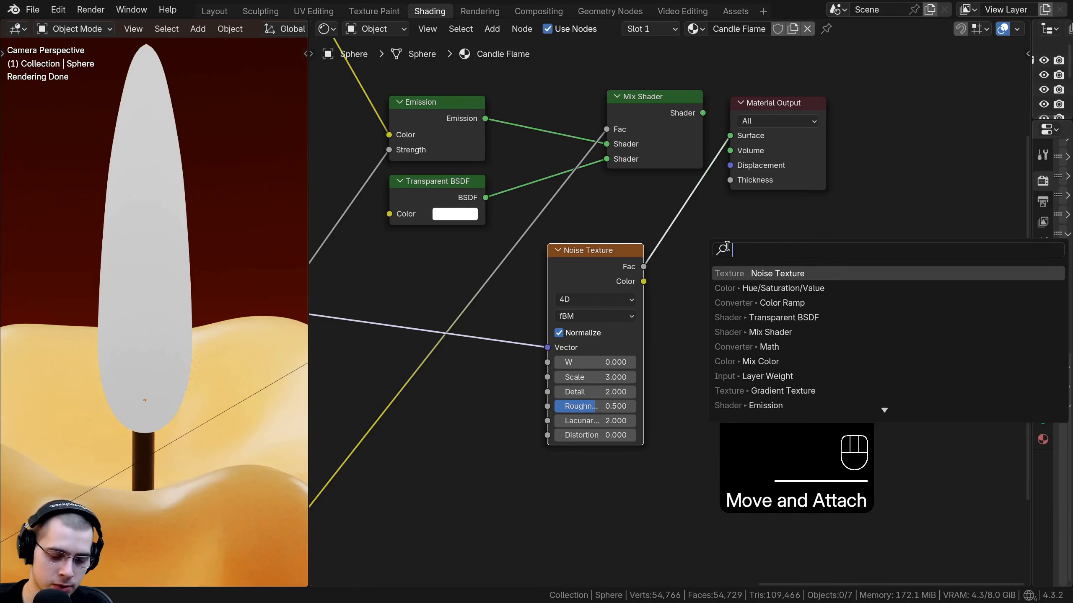
pyautogui.write('disp')
pyautogui.press('Return')
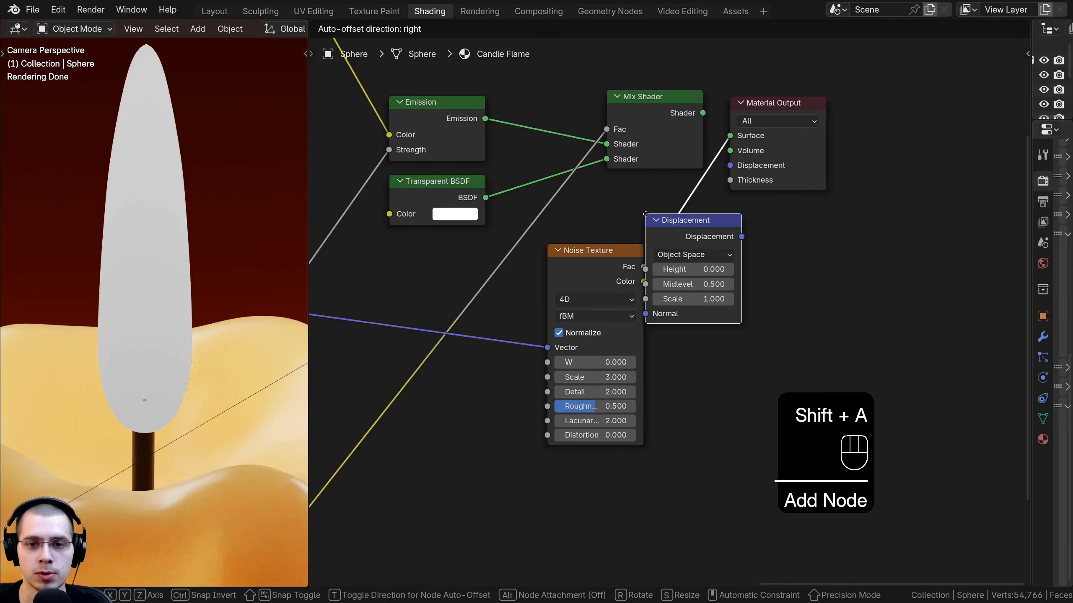
pyautogui.click(646, 214)
pyautogui.moveTo(679, 220); pyautogui.dragTo(680, 230)
pyautogui.moveTo(593, 260); pyautogui.dragTo(587, 255)
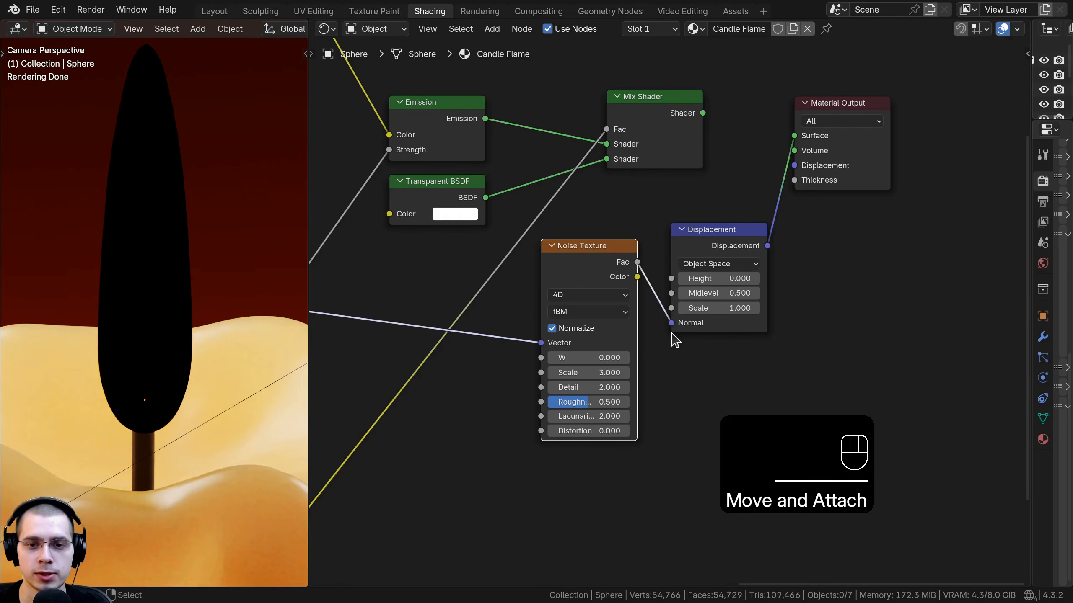
# Step: Connect the Noise Texture's Fac output to the Displacement node's Height input instead of Normal
pyautogui.moveTo(671, 323); pyautogui.dragTo(614, 329)
pyautogui.moveTo(672, 278); pyautogui.dragTo(672, 278)
pyautogui.moveTo(694, 254); pyautogui.dragTo(672, 260)
pyautogui.moveTo(689, 269); pyautogui.dragTo(666, 299, button='middle')
pyautogui.scroll(3, 674, 311)
pyautogui.click(667, 262)
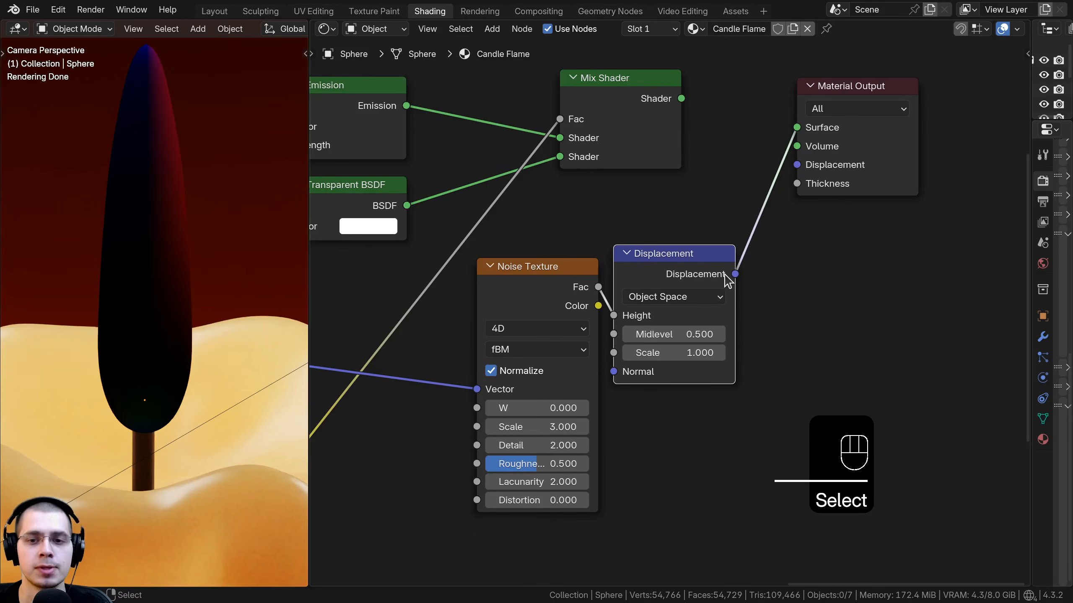
# Step: Plug the Displacement node into the Material Output's Displacement socket and reconnect the Mix Shader to Surface
pyautogui.moveTo(794, 127); pyautogui.dragTo(745, 132)
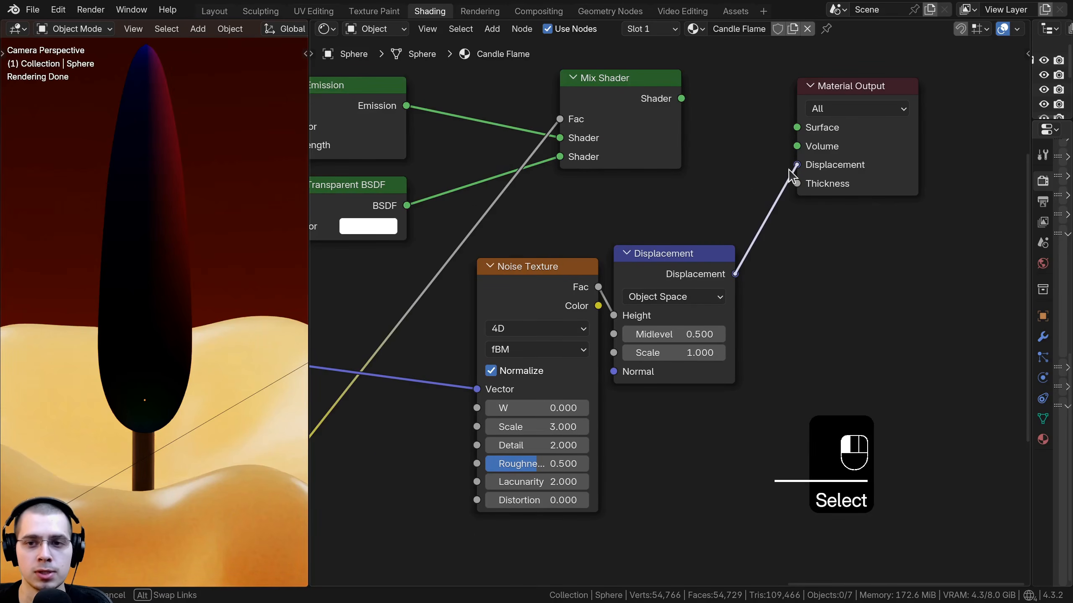
pyautogui.moveTo(789, 173); pyautogui.dragTo(795, 165)
pyautogui.moveTo(699, 119); pyautogui.dragTo(675, 168, button='middle')
pyautogui.moveTo(656, 147); pyautogui.dragTo(772, 171)
pyautogui.moveTo(809, 142); pyautogui.dragTo(796, 137)
pyautogui.scroll(-4, 127, 197)
pyautogui.click(130, 196)
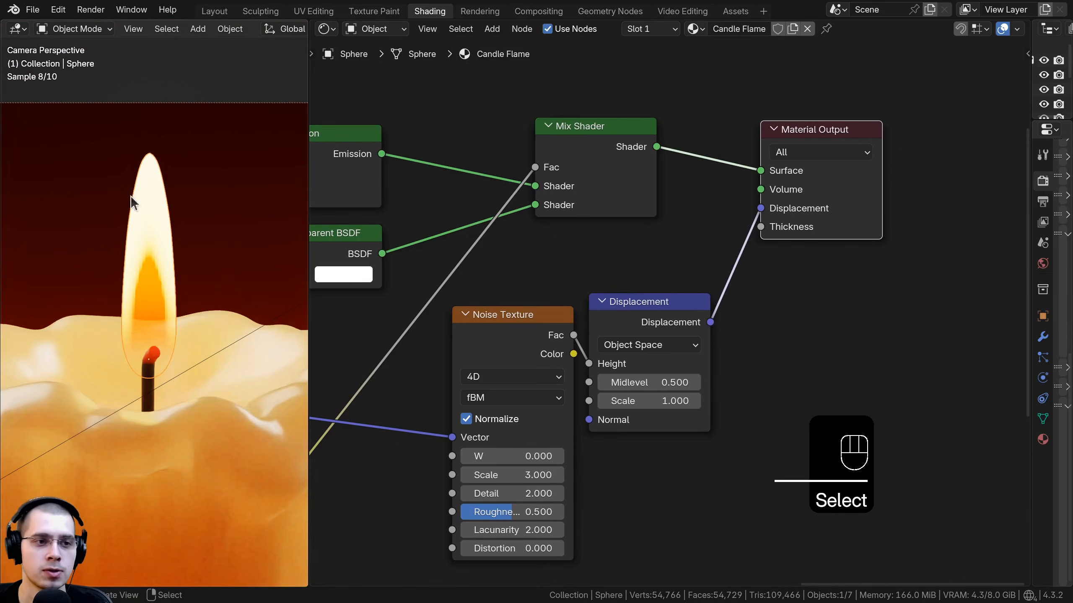
pyautogui.scroll(2, 160, 275)
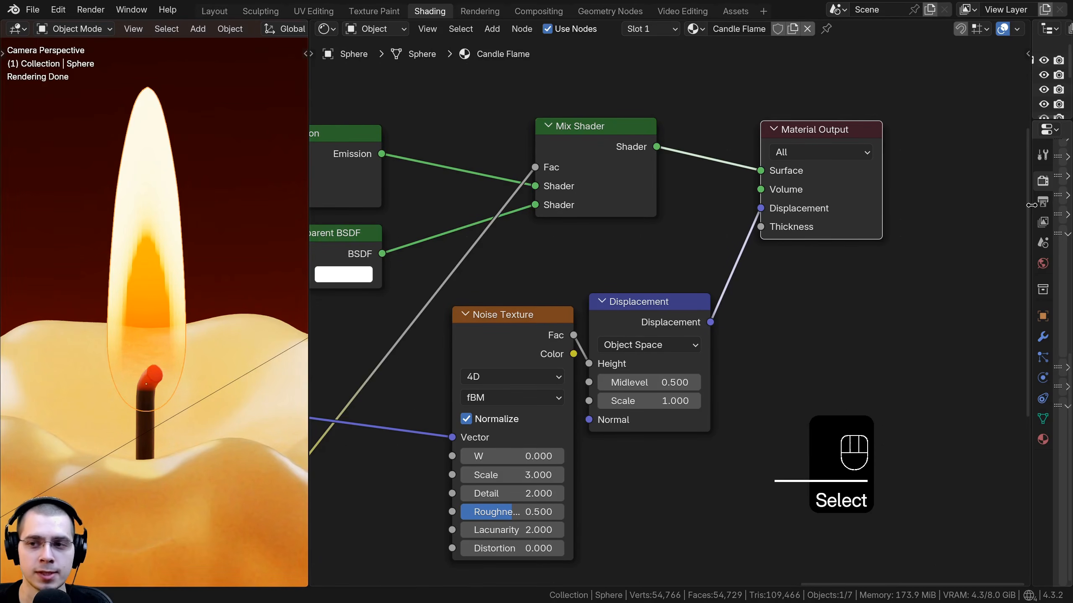
# Step: Set the material's surface displacement method to Displacement and Bump
pyautogui.moveTo(1029, 205); pyautogui.dragTo(764, 178)
pyautogui.click(800, 234)
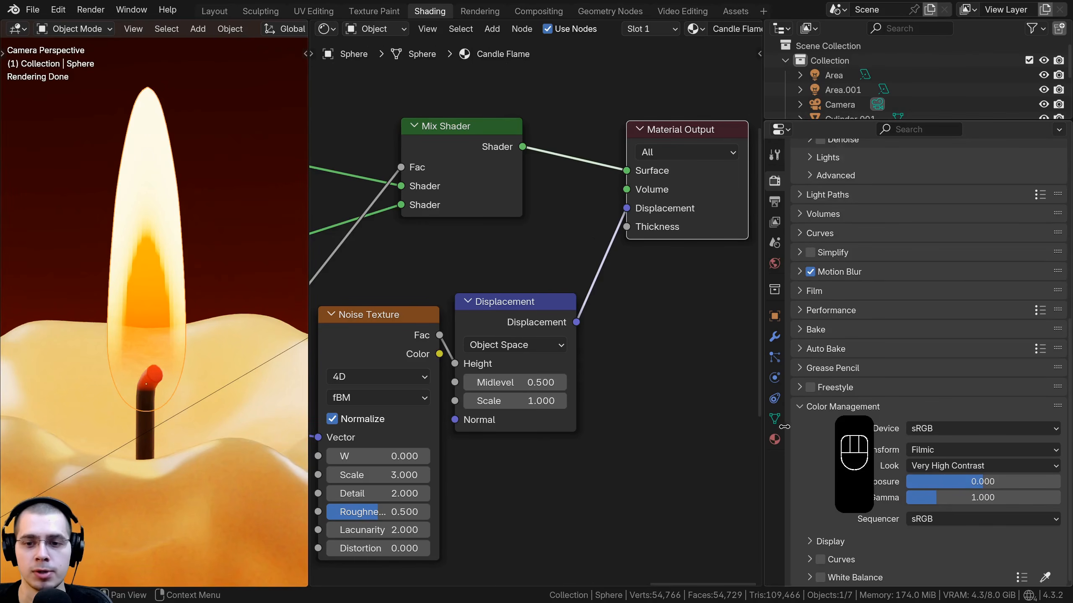
pyautogui.click(775, 442)
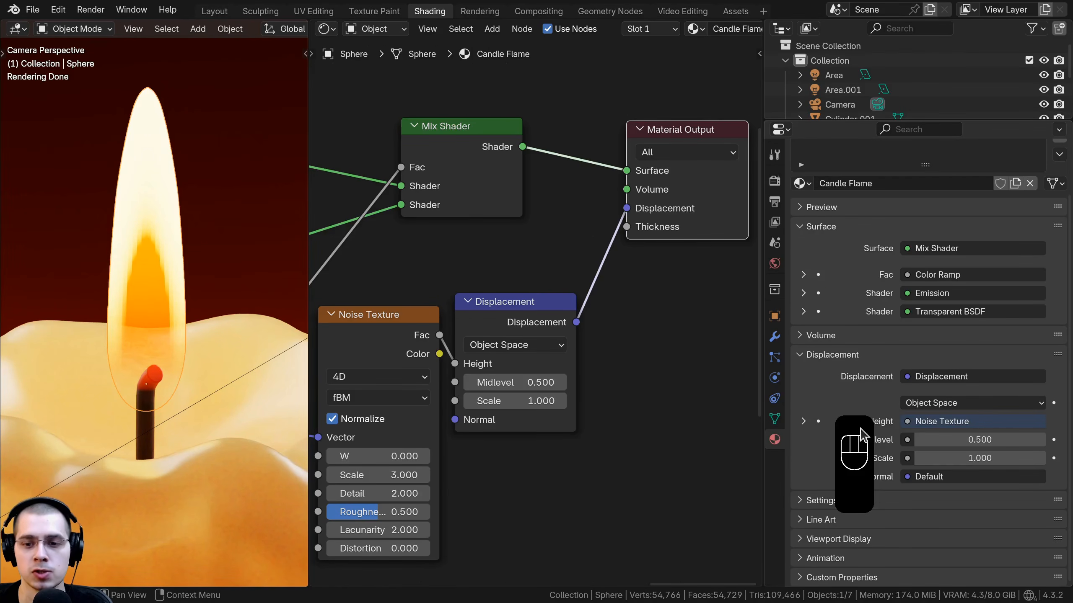
pyautogui.click(807, 505)
pyautogui.scroll(-7, 827, 449)
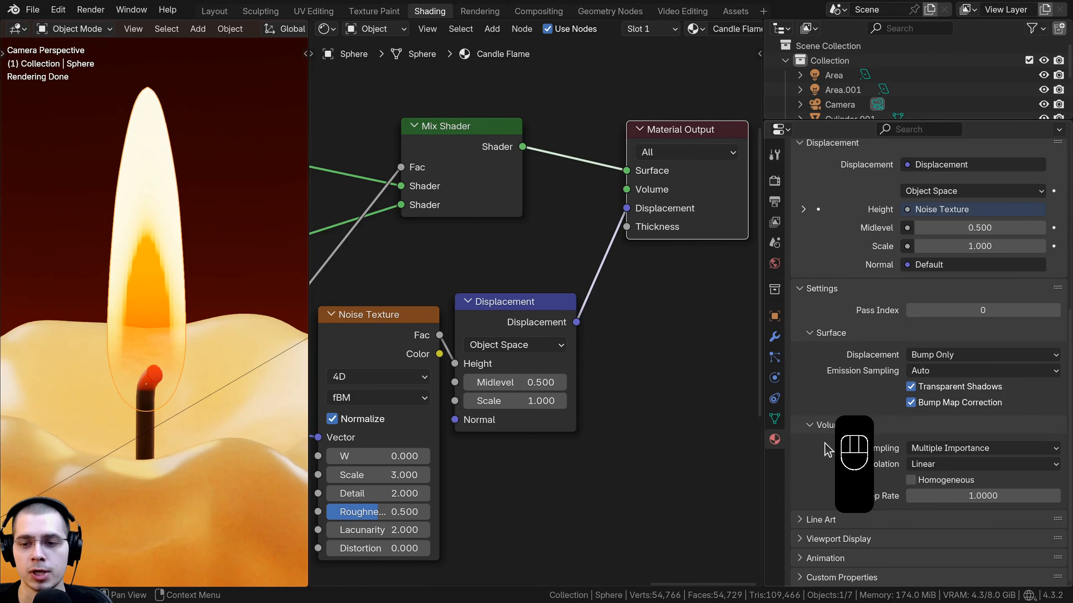
pyautogui.click(945, 355)
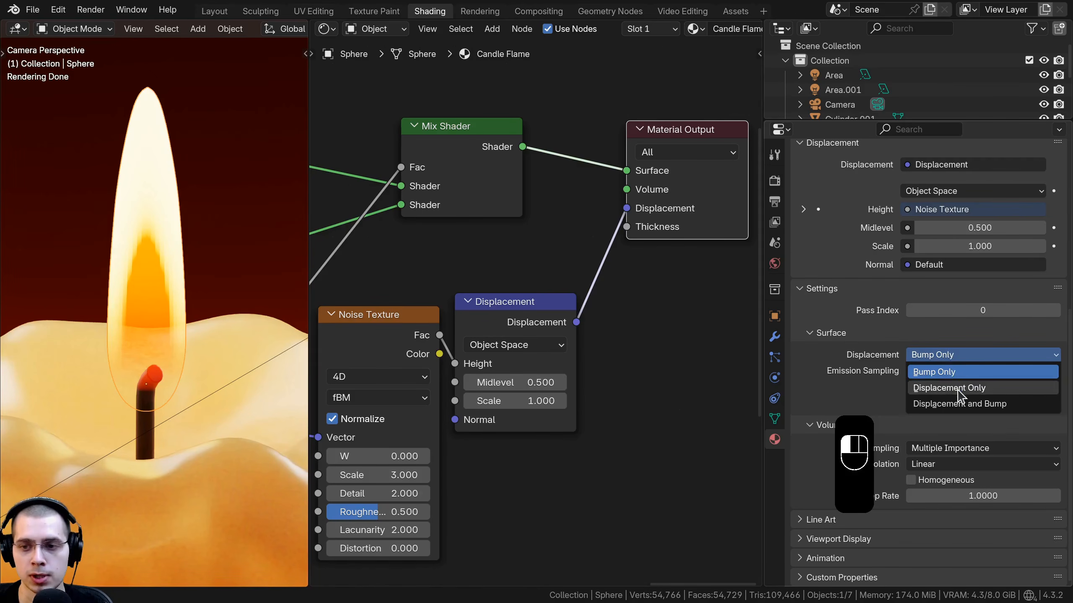
pyautogui.click(960, 405)
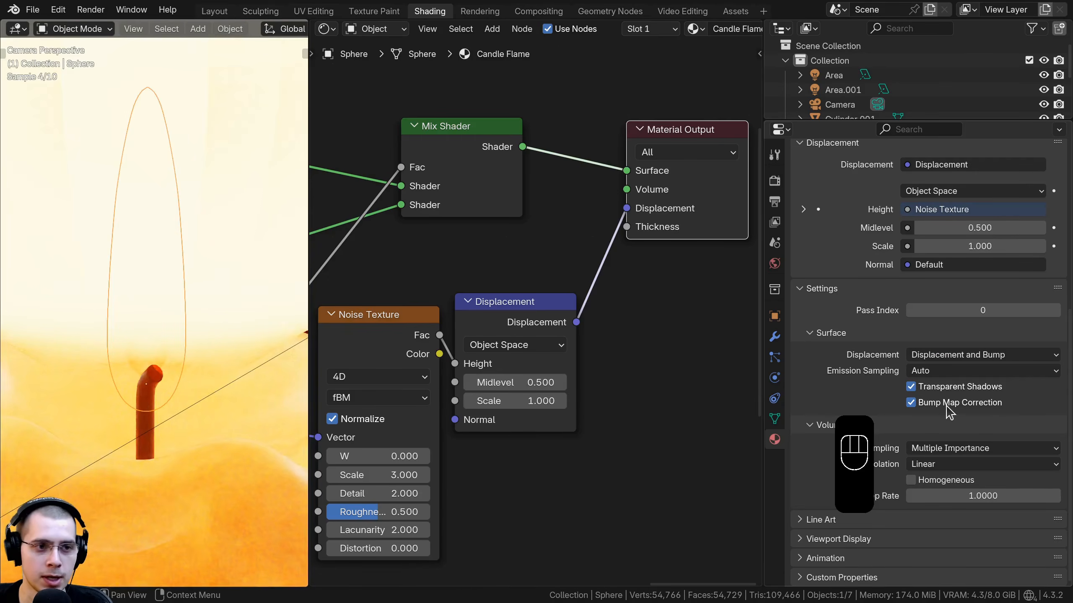
# Step: Set the Displacement node's Scale to 0.015
pyautogui.keyDown('shift'); pyautogui.moveTo(137, 277); pyautogui.dragTo(111, 267, button='middle'); pyautogui.keyUp('shift')
pyautogui.scroll(1, 140, 304)
pyautogui.scroll(1, 325, 557)
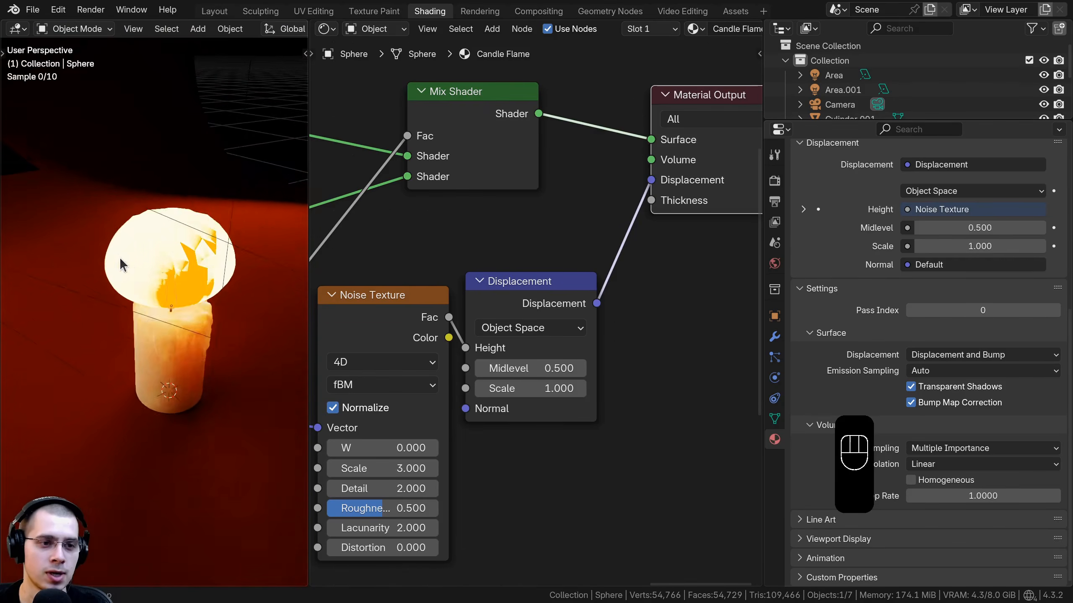
pyautogui.moveTo(521, 342); pyautogui.dragTo(554, 316, button='middle')
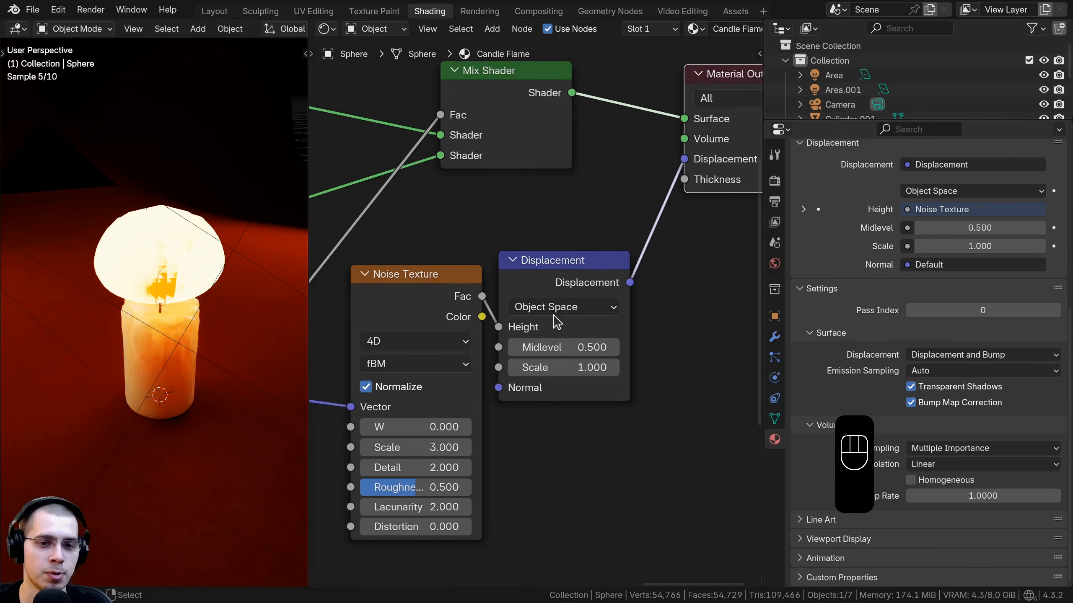
pyautogui.scroll(3, 554, 316)
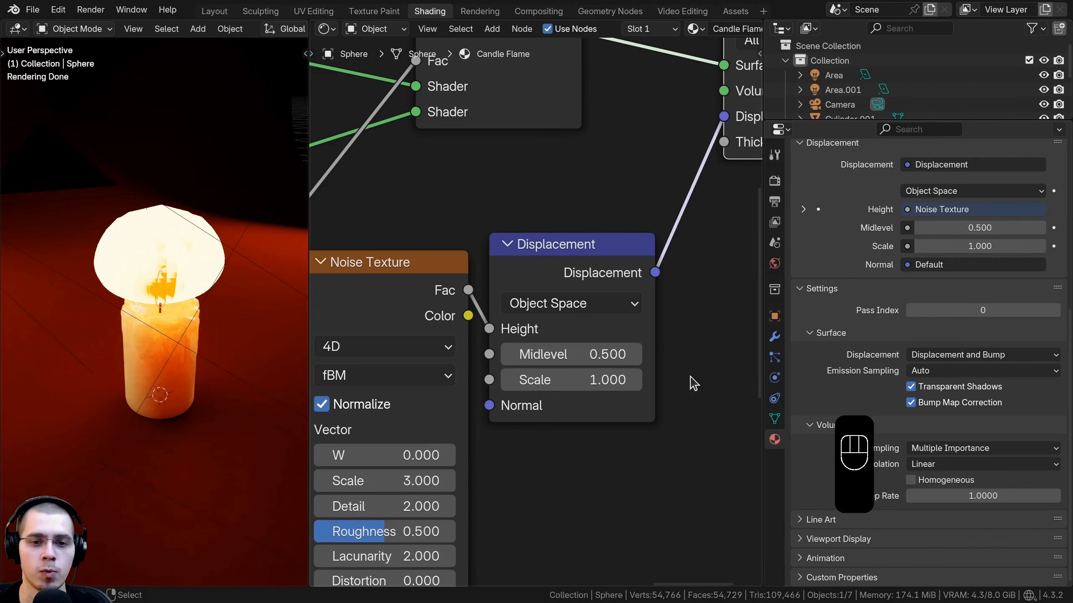
pyautogui.click(557, 382)
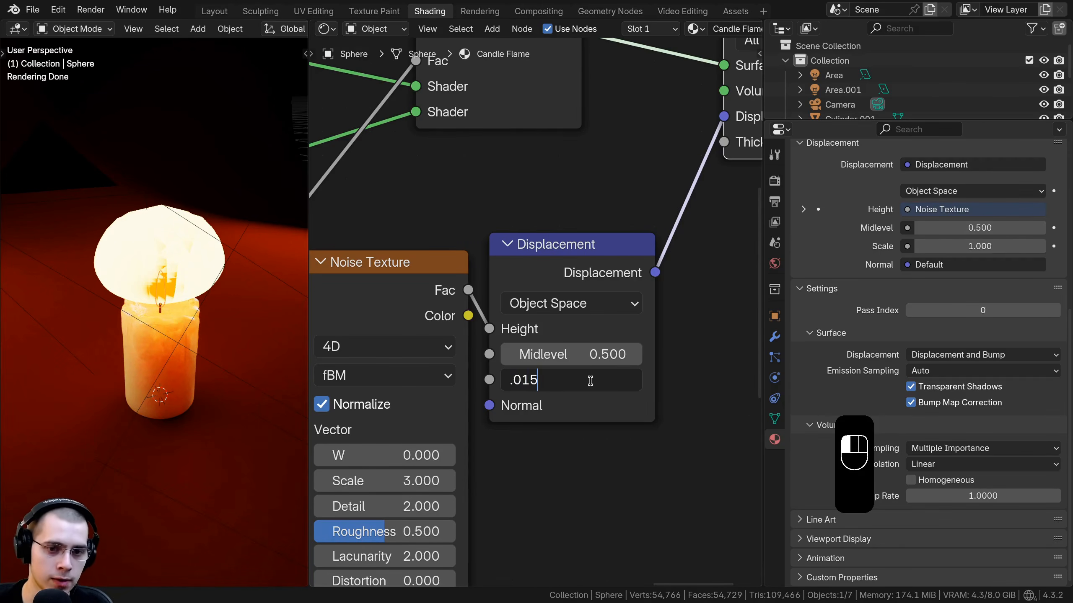
pyautogui.press('Return')
pyautogui.press('KP_0')
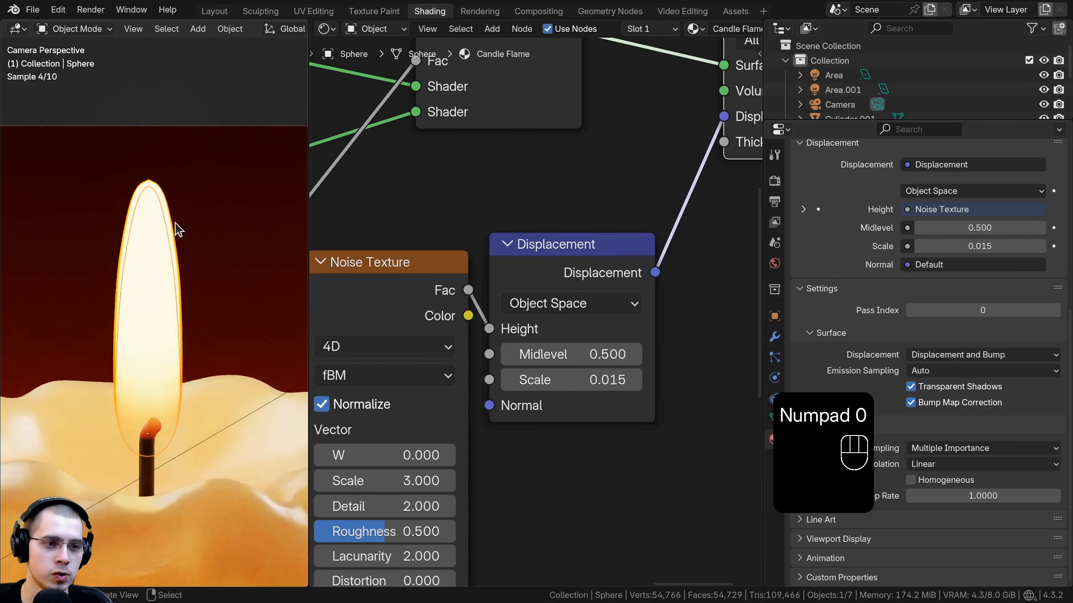
# Step: Join the Noise Texture and Displacement nodes in a frame labelled Displace
pyautogui.press('a')
pyautogui.moveTo(542, 330); pyautogui.dragTo(597, 254, button='middle')
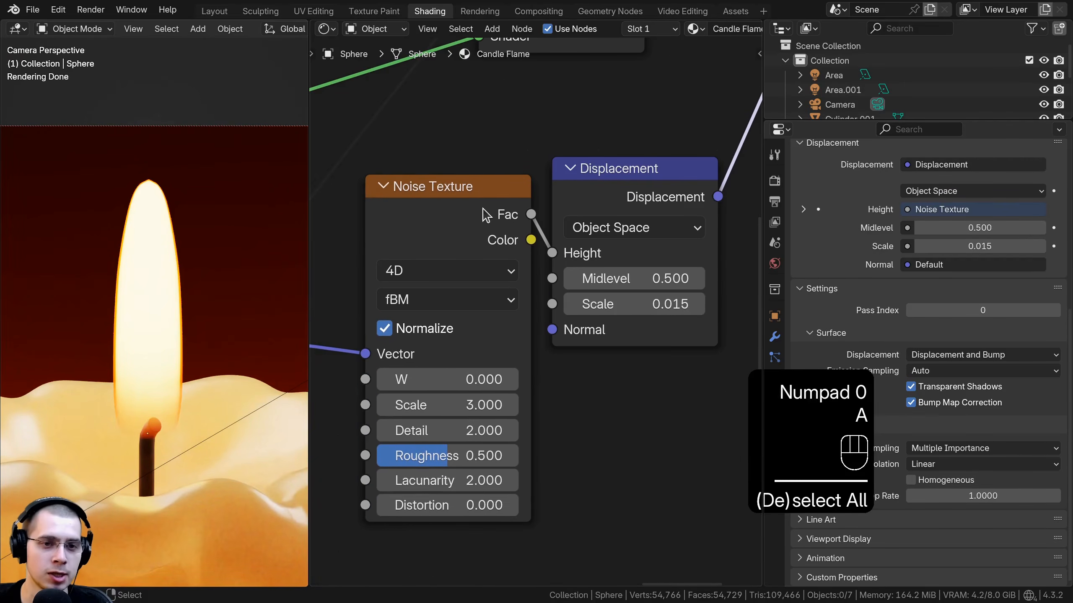
pyautogui.moveTo(443, 355)
pyautogui.mouseDown()
pyautogui.moveTo(545, 355)
pyautogui.moveTo(384, 355)
pyautogui.moveTo(554, 355)
pyautogui.moveTo(447, 355)
pyautogui.mouseUp()
pyautogui.moveTo(624, 403); pyautogui.dragTo(519, 234)
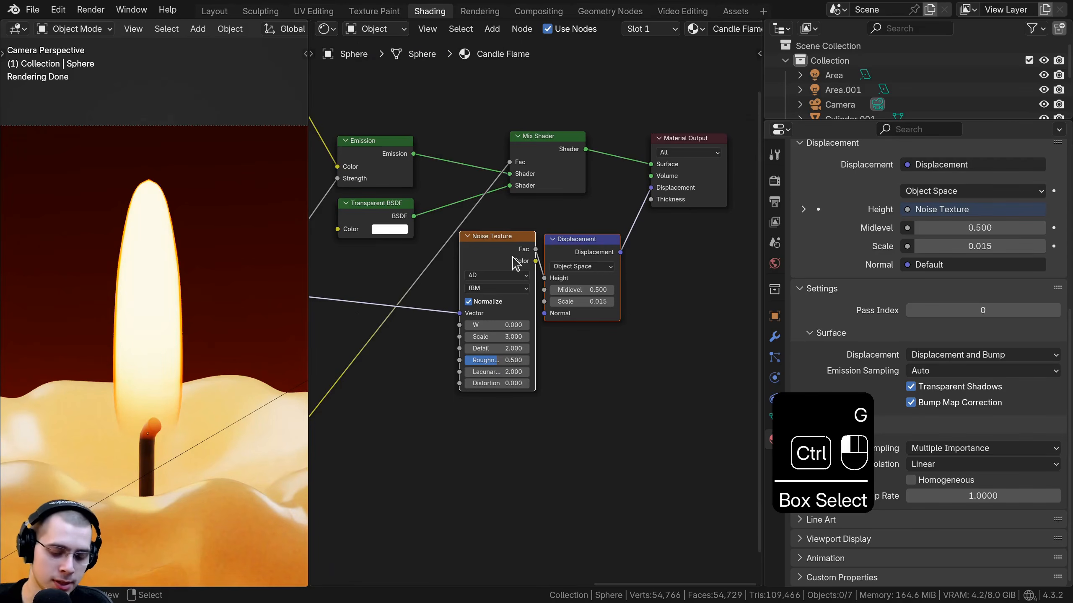
pyautogui.hotkey('ctrl', 'j')
pyautogui.press('F2')
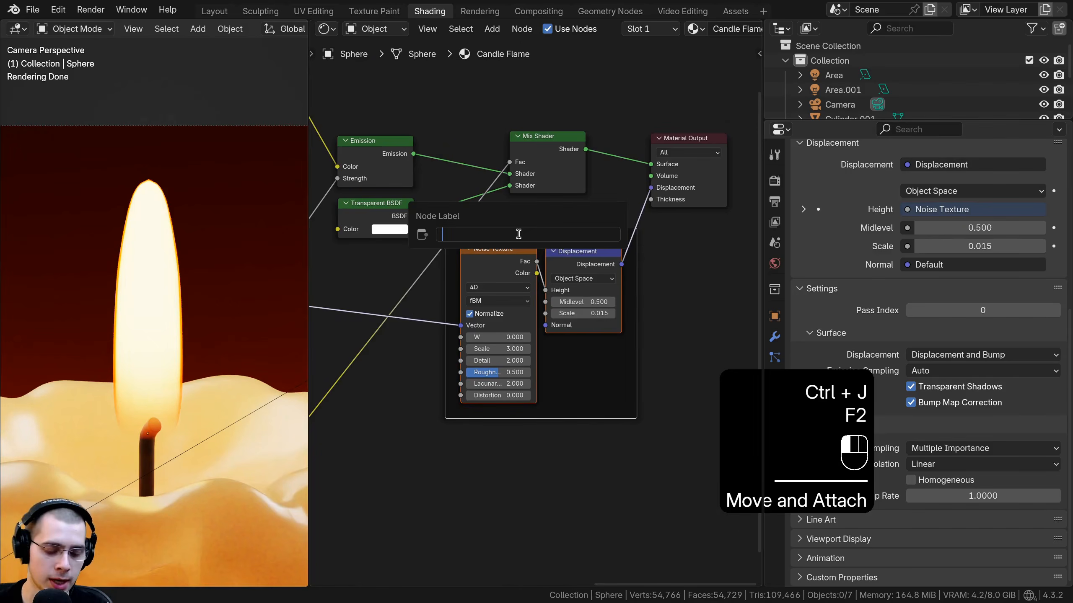
pyautogui.write('Displace')
pyautogui.press('Return')
# Step: Select the Emission, Transparent BSDF and Mix Shader nodes and move them into place
pyautogui.press('a')
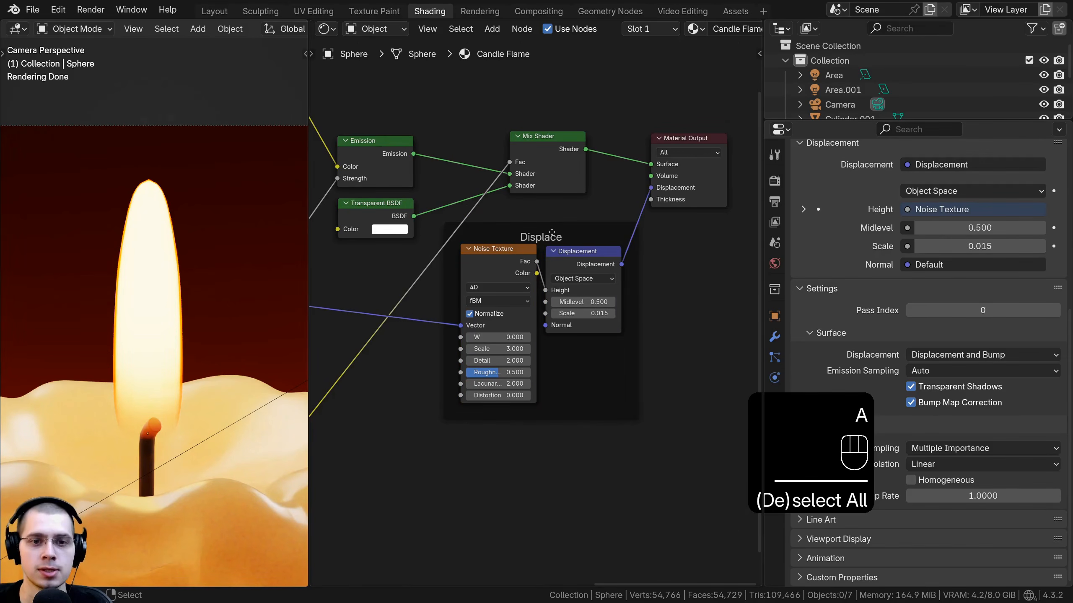
pyautogui.scroll(-4, 548, 254)
pyautogui.moveTo(406, 165); pyautogui.dragTo(500, 254)
pyautogui.moveTo(501, 254); pyautogui.dragTo(613, 307, button='middle')
pyautogui.hotkey('ctrl', 'z')
pyautogui.press('g')
pyautogui.click(567, 185)
pyautogui.press('b')
pyautogui.moveTo(565, 172); pyautogui.dragTo(685, 265)
pyautogui.press('g')
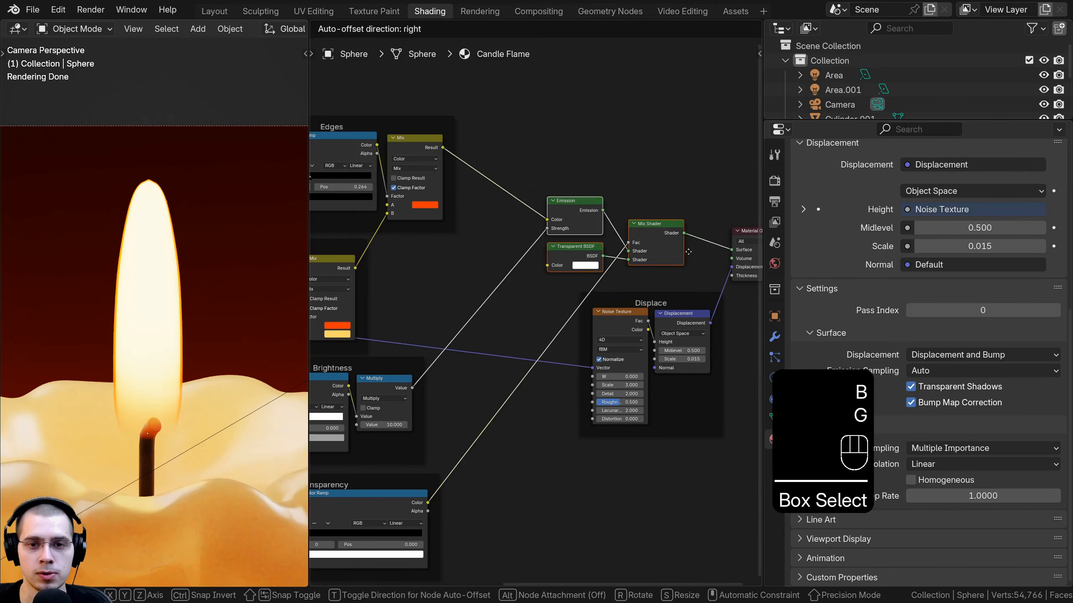
pyautogui.click(689, 249)
# Step: Join the Emission, Transparent BSDF and Mix Shader nodes in a frame labelled Shader
pyautogui.hotkey('ctrl', 'j')
pyautogui.scroll(1, 626, 254)
pyautogui.press('a')
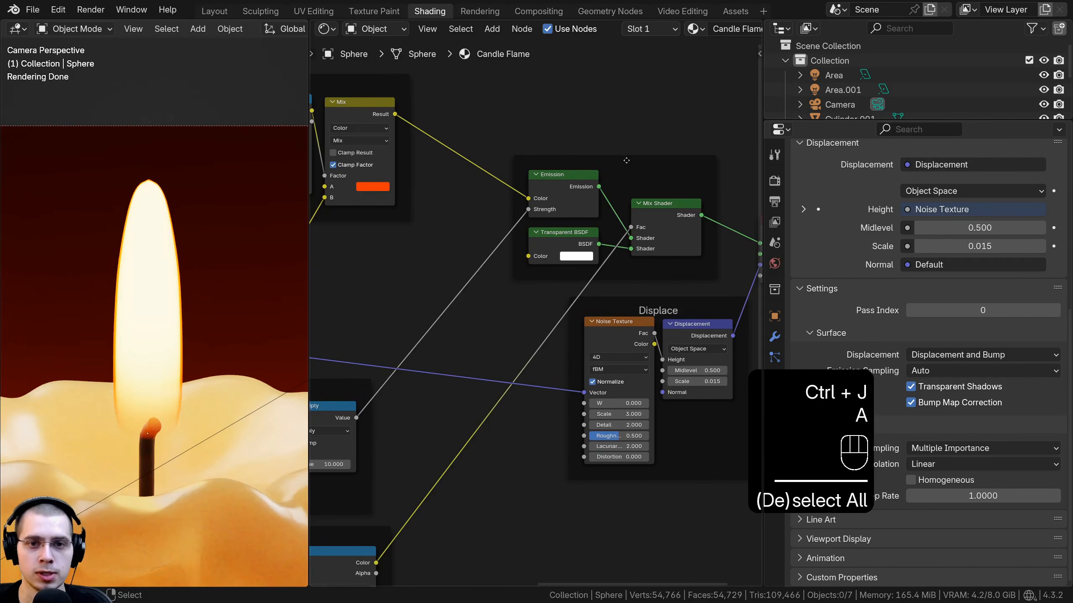
pyautogui.click(627, 161)
pyautogui.press('F2')
pyautogui.write('Shader')
pyautogui.press('Return')
pyautogui.press('a')
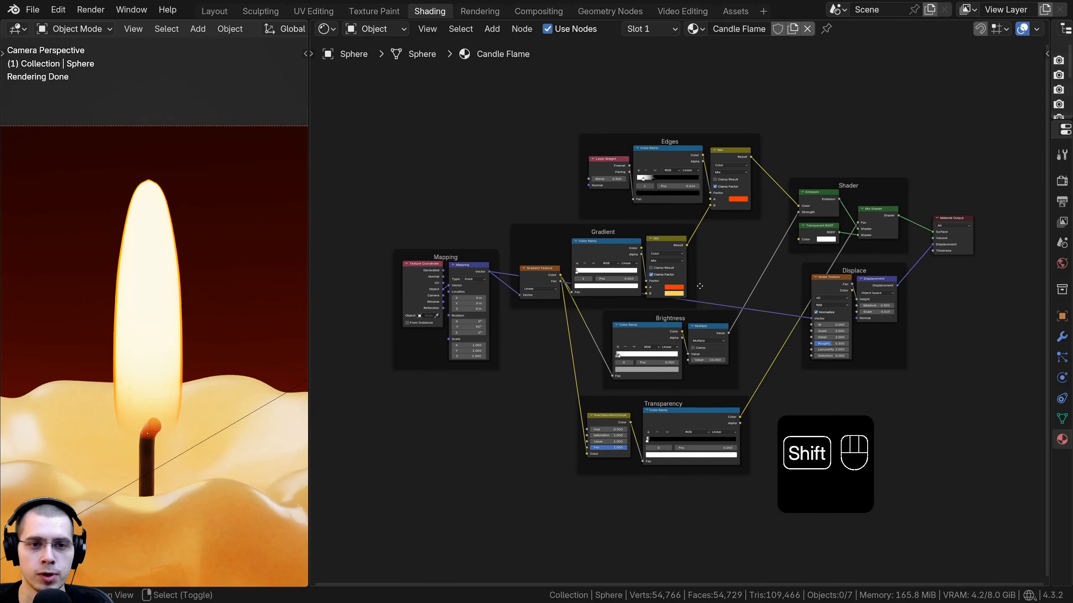
# Step: Box-select all frames of the flame node tree and shift them slightly
pyautogui.keyDown('shift'); pyautogui.scroll(-1, 388, 180); pyautogui.keyUp('shift')
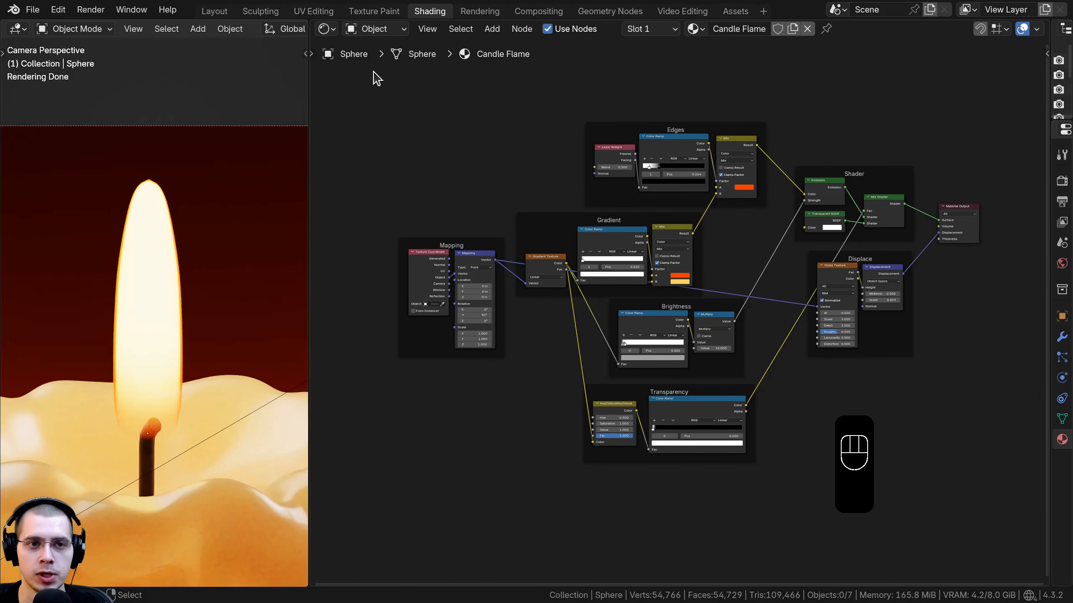
pyautogui.moveTo(372, 70); pyautogui.dragTo(908, 483)
pyautogui.moveTo(843, 327); pyautogui.dragTo(836, 327, button='middle')
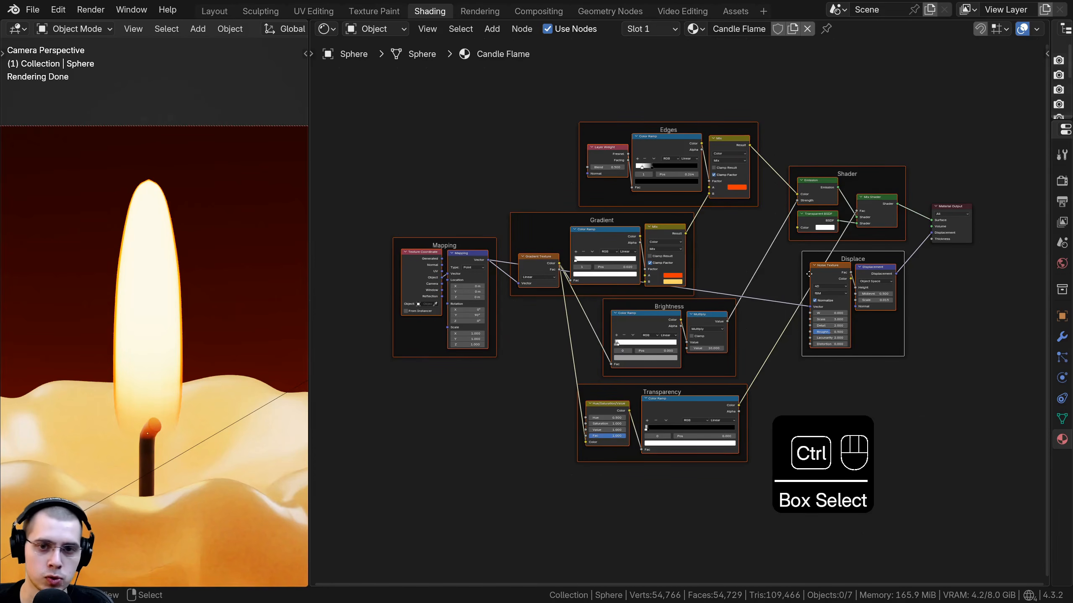
# Step: Collapse all framed flame nodes into a node group and leave the group
pyautogui.hotkey('ctrl', 'g')
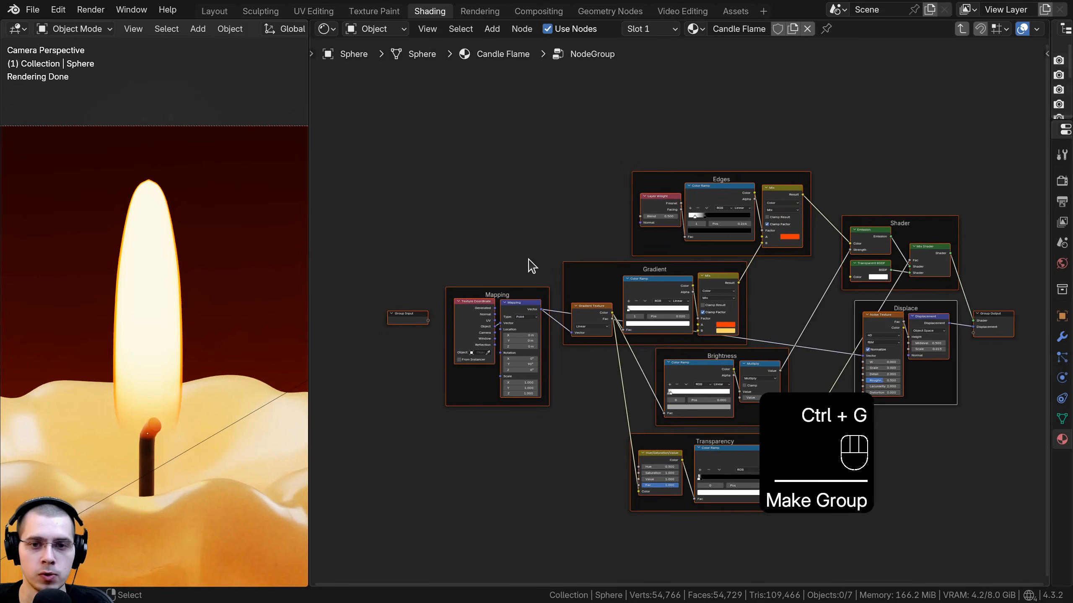
pyautogui.press('Tab')
pyautogui.moveTo(731, 268); pyautogui.dragTo(475, 329, button='middle')
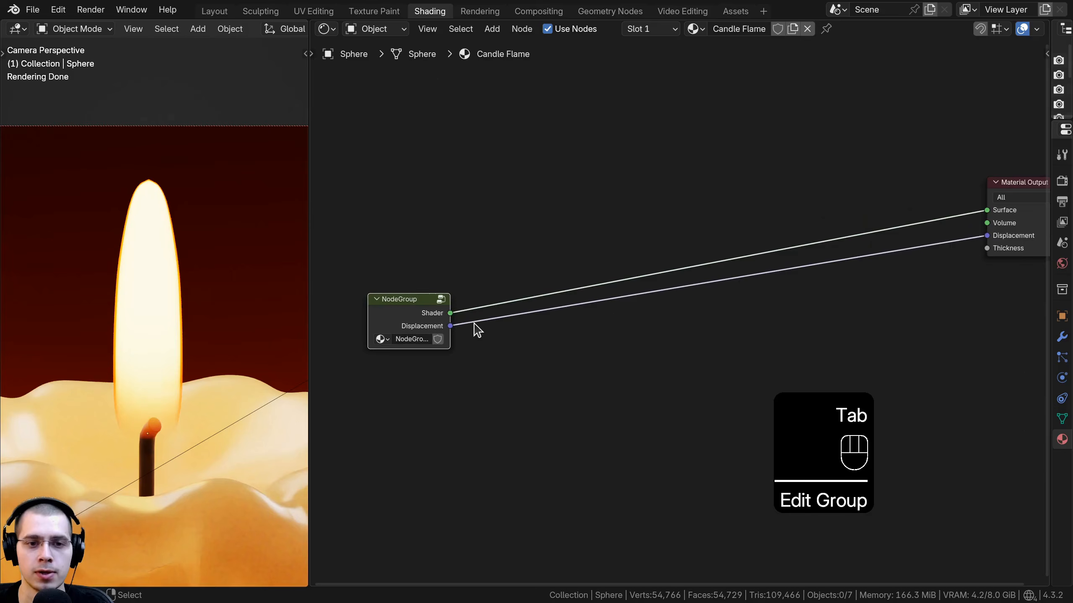
# Step: Move the Material Output node and the group node close together
pyautogui.press('g')
pyautogui.click(984, 218)
pyautogui.moveTo(983, 212); pyautogui.dragTo(676, 302, button='middle')
pyautogui.press('g')
pyautogui.click(676, 292)
pyautogui.moveTo(575, 297); pyautogui.dragTo(551, 282)
pyautogui.moveTo(551, 282); pyautogui.dragTo(600, 207, button='middle')
pyautogui.click(630, 171)
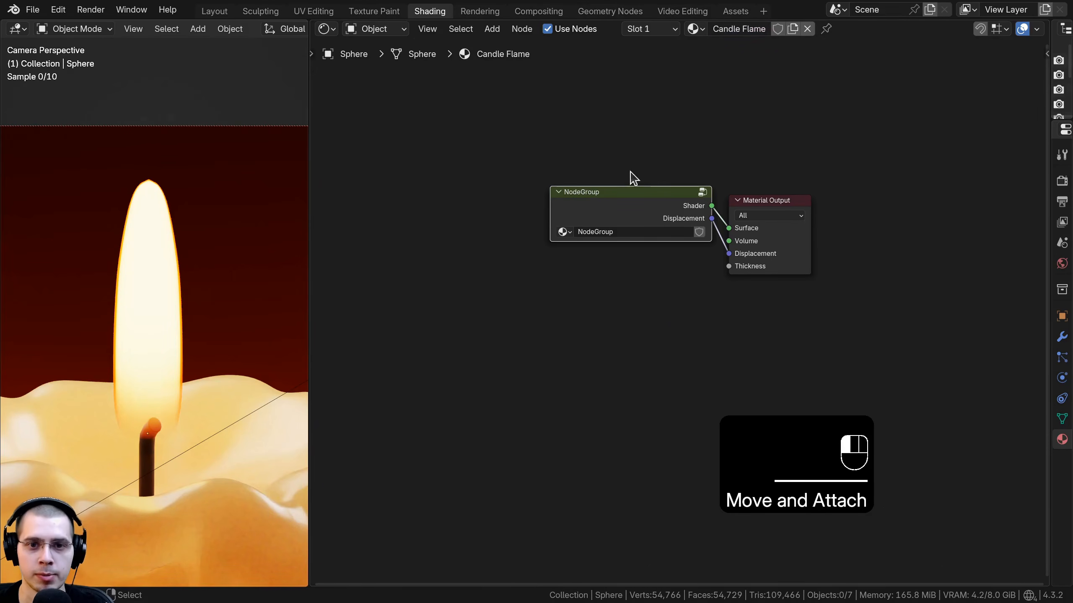
# Step: Name the node group Candle Flame, enter it, and open the sidebar showing its group sockets
pyautogui.moveTo(616, 203); pyautogui.dragTo(596, 211)
pyautogui.scroll(1, 625, 211)
pyautogui.press('Tab')
pyautogui.moveTo(622, 254); pyautogui.dragTo(650, 262, button='middle')
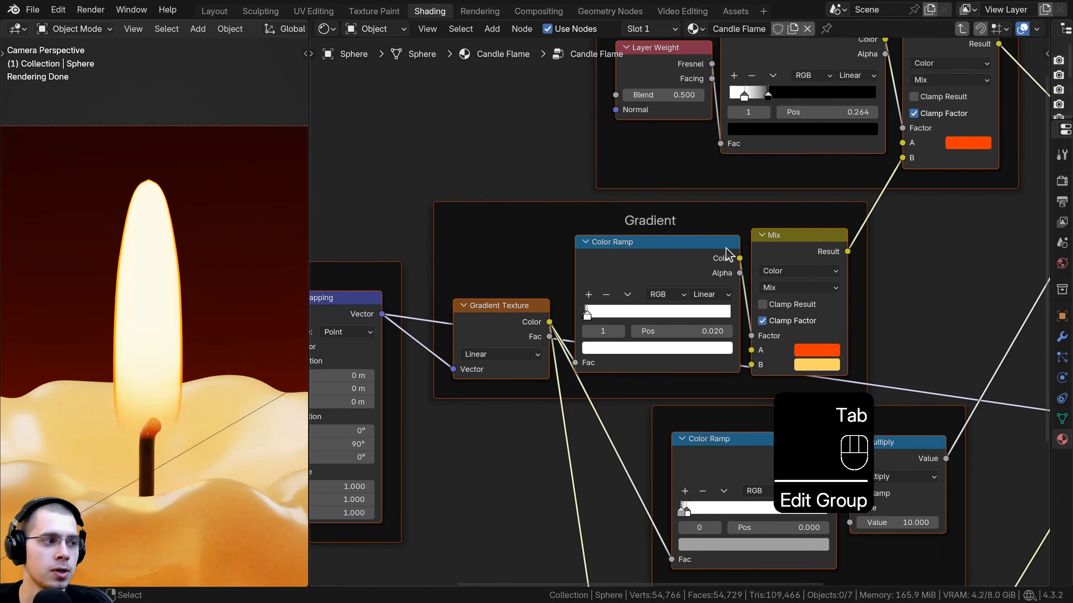
pyautogui.scroll(-2, 742, 259)
pyautogui.moveTo(755, 249); pyautogui.dragTo(746, 259, button='middle')
pyautogui.press('n')
# Step: Position the Group Input node inside the group next to the Brightness frame
pyautogui.moveTo(543, 295); pyautogui.dragTo(534, 313, button='middle')
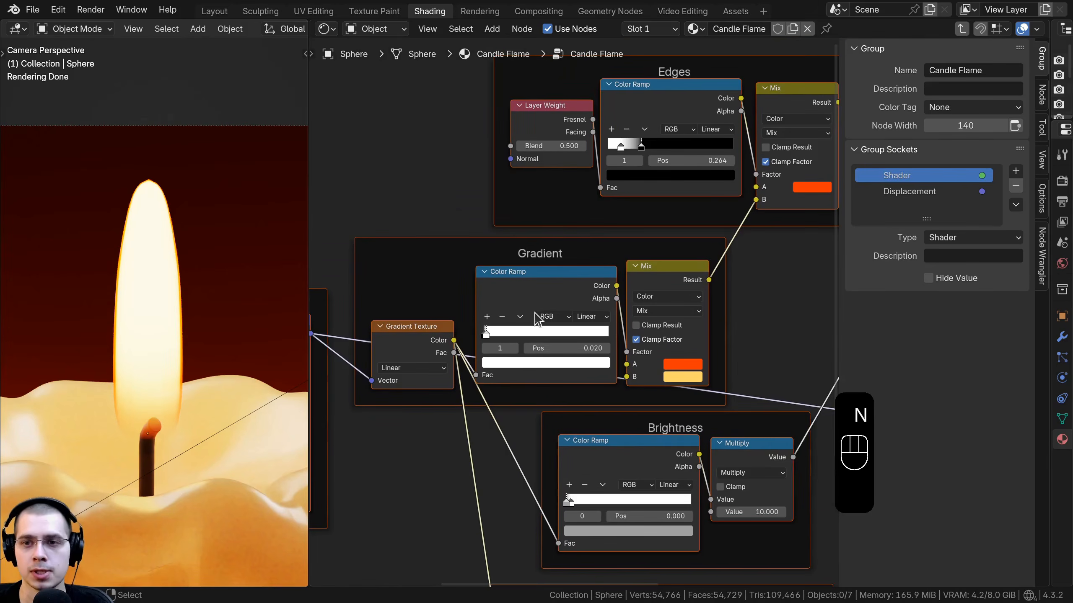
pyautogui.scroll(-7, 519, 310)
pyautogui.moveTo(403, 303); pyautogui.dragTo(552, 281, button='middle')
pyautogui.scroll(4, 558, 285)
pyautogui.moveTo(498, 338); pyautogui.dragTo(577, 312, button='middle')
pyautogui.scroll(1, 579, 311)
pyautogui.press('a')
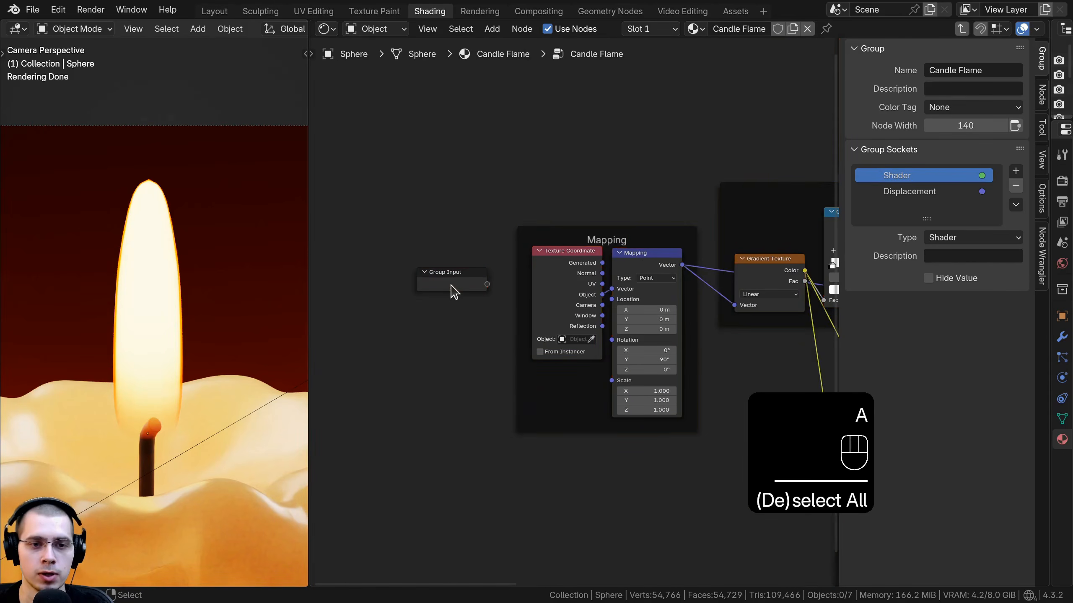
pyautogui.moveTo(453, 292); pyautogui.dragTo(444, 285)
pyautogui.moveTo(310, 266); pyautogui.dragTo(240, 260)
pyautogui.press('g')
pyautogui.click(447, 156)
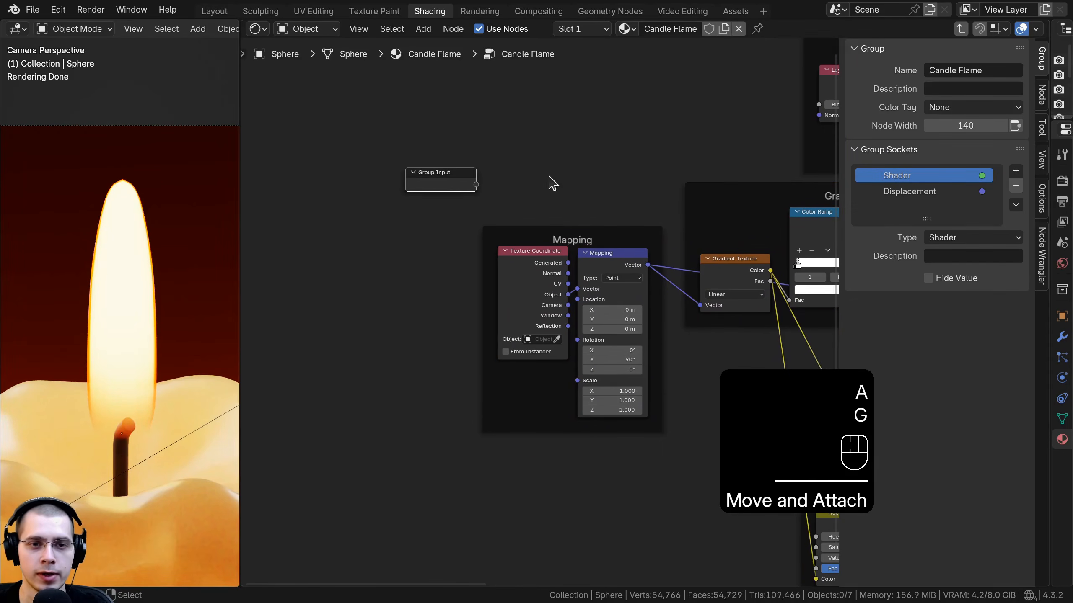
pyautogui.moveTo(544, 190); pyautogui.dragTo(424, 272, button='middle')
pyautogui.press('g')
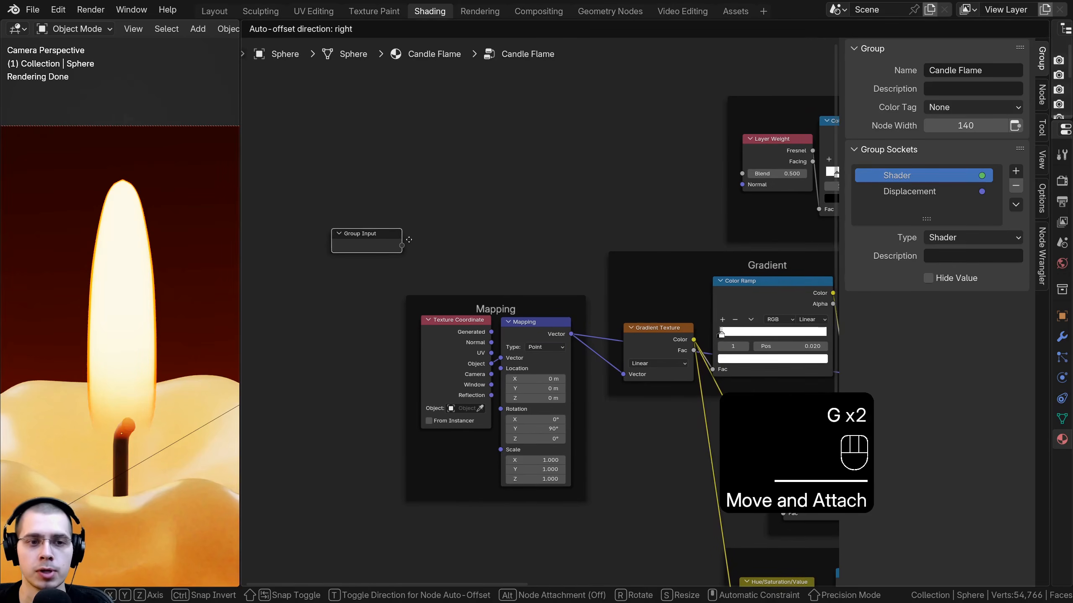
pyautogui.click(414, 233)
pyautogui.scroll(-5, 684, 248)
pyautogui.moveTo(684, 248); pyautogui.dragTo(558, 257, button='middle')
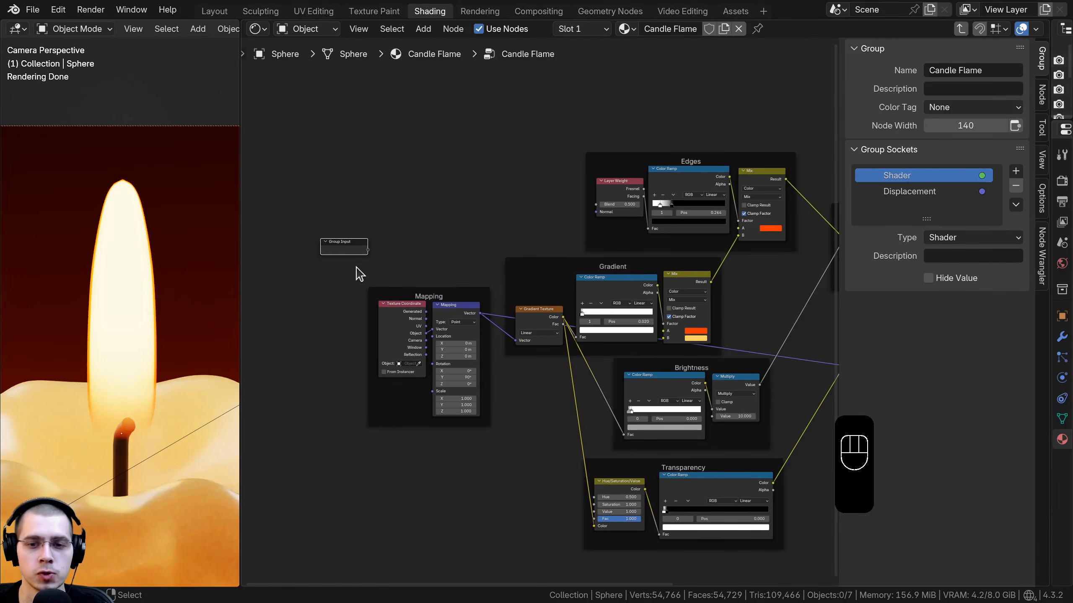
pyautogui.moveTo(367, 236); pyautogui.dragTo(334, 156, button='middle')
pyautogui.scroll(3, 338, 158)
pyautogui.press('g')
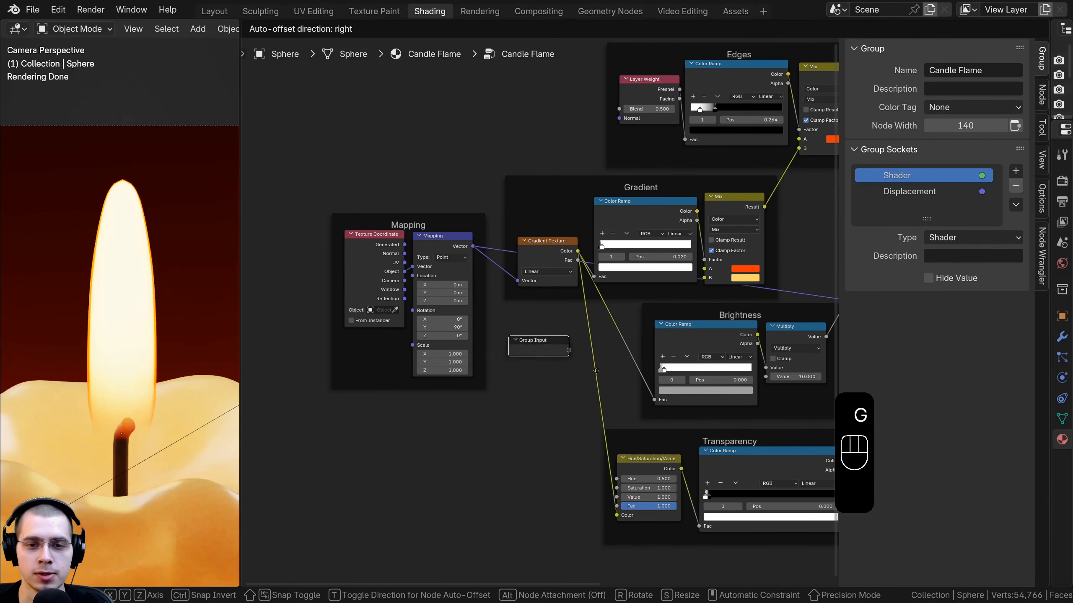
pyautogui.click(607, 376)
pyautogui.moveTo(568, 330); pyautogui.dragTo(527, 234, button='middle')
pyautogui.scroll(4, 764, 249)
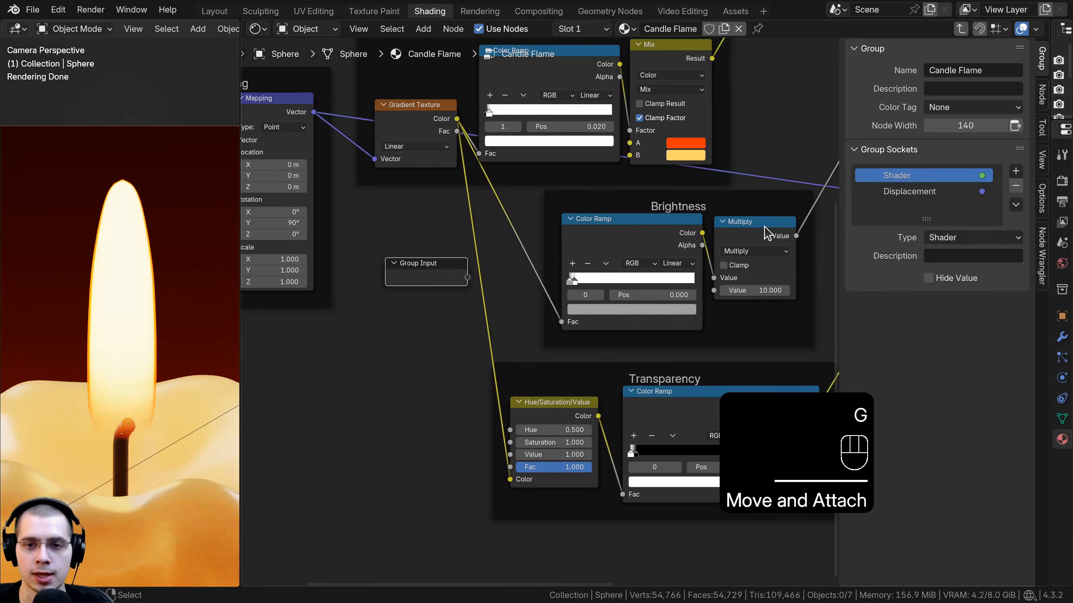
# Step: Expose the Brightness Multiply node's second Value as a group input named Flame Brightness
pyautogui.moveTo(756, 291); pyautogui.dragTo(781, 291)
pyautogui.rightClick(781, 290)
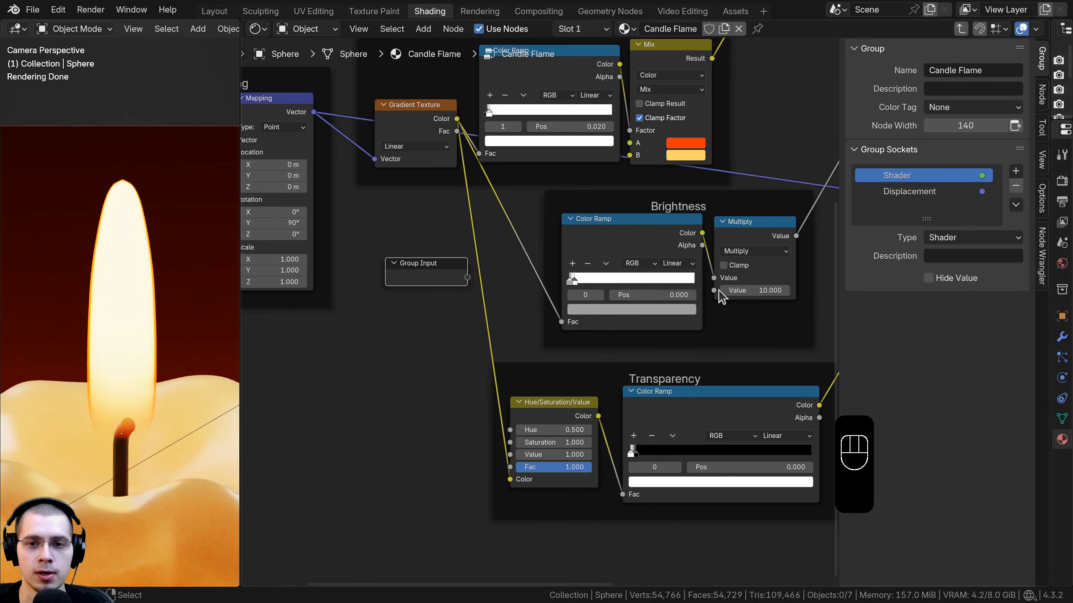
pyautogui.moveTo(714, 291); pyautogui.dragTo(393, 276)
pyautogui.doubleClick(919, 207)
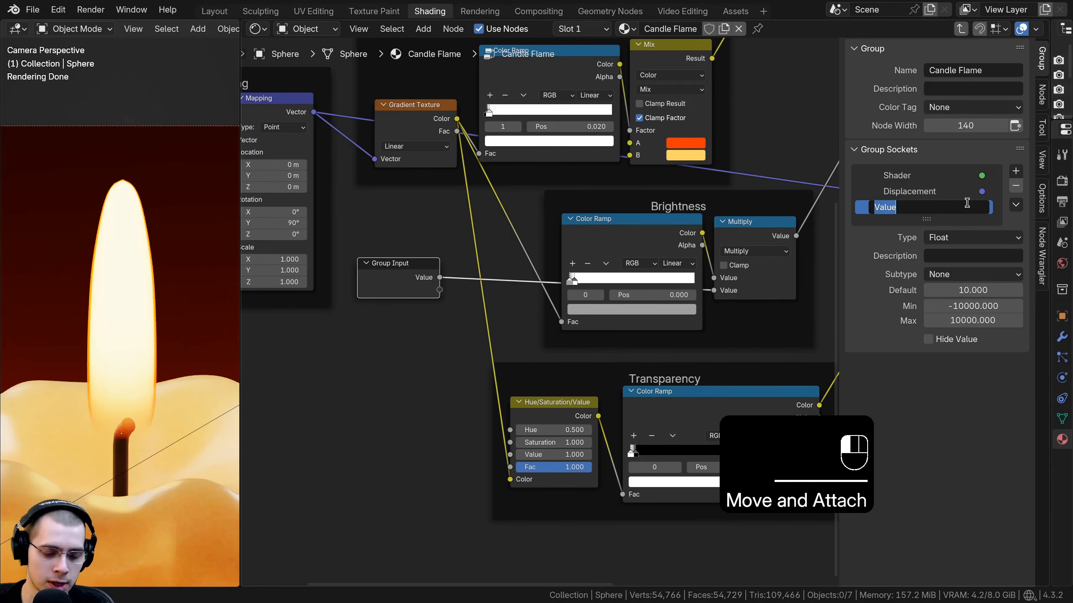
pyautogui.write('Flame Brightness')
pyautogui.press('Return')
# Step: Expose the Transparency frame's Hue/Saturation/Value Value as a group input named Transparency
pyautogui.scroll(2, 587, 334)
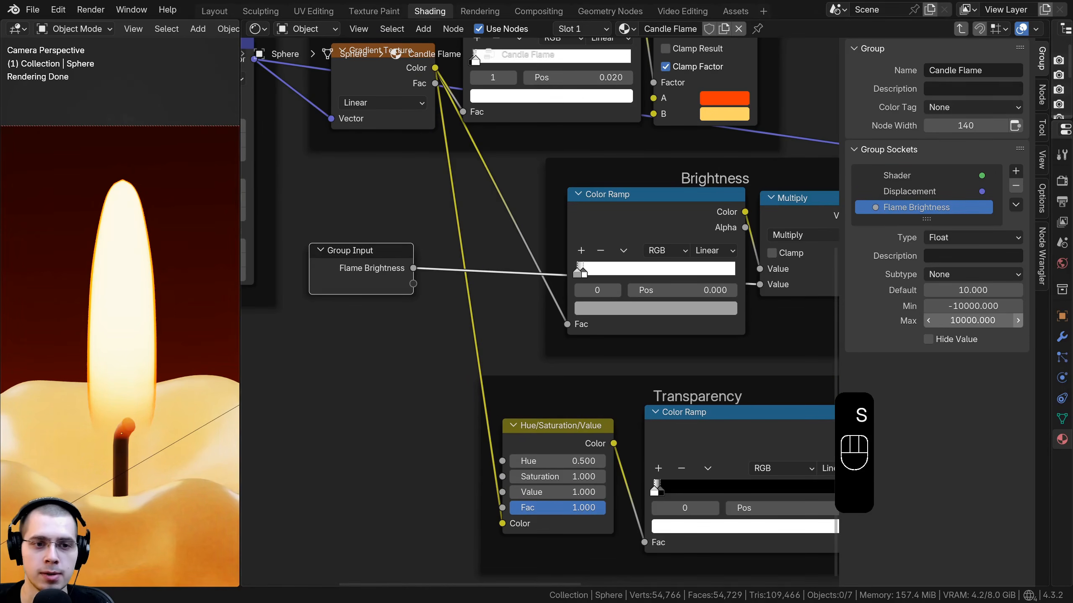
pyautogui.scroll(-4, 650, 284)
pyautogui.press('g')
pyautogui.click(426, 308)
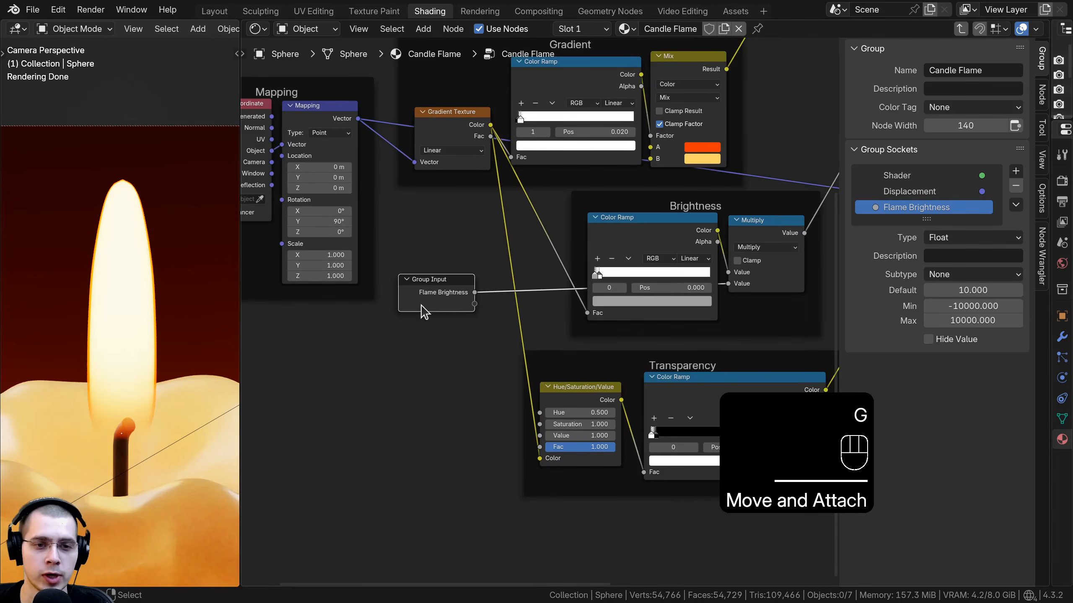
pyautogui.scroll(1, 435, 311)
pyautogui.moveTo(436, 312); pyautogui.dragTo(457, 291, button='middle')
pyautogui.scroll(1, 557, 346)
pyautogui.moveTo(566, 338); pyautogui.dragTo(581, 263, button='middle')
pyautogui.moveTo(623, 313); pyautogui.dragTo(627, 301)
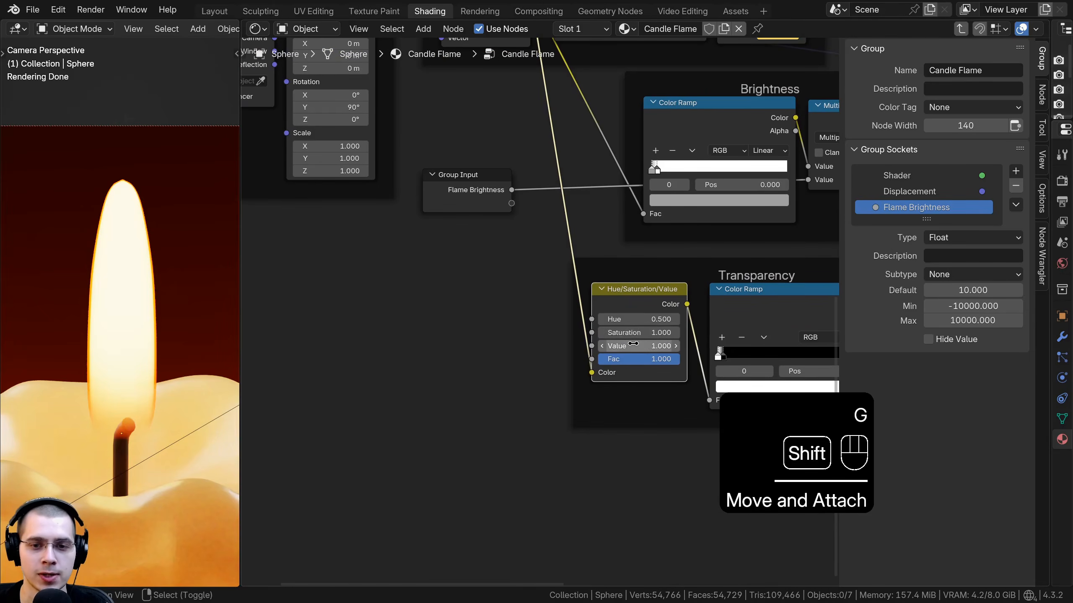
pyautogui.keyDown('shift'); pyautogui.moveTo(633, 345); pyautogui.dragTo(604, 359); pyautogui.keyUp('shift')
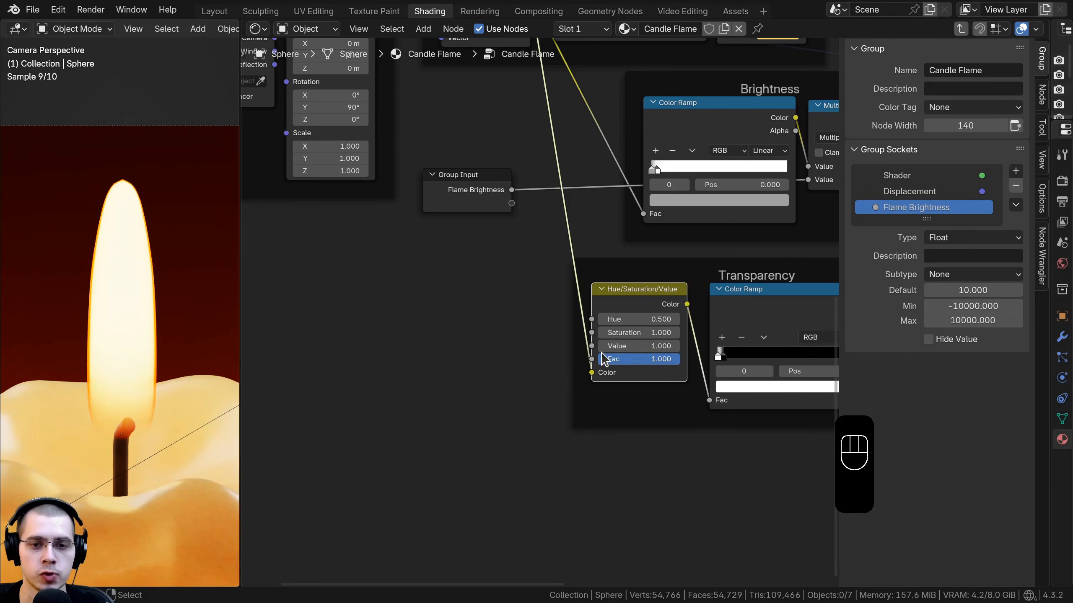
pyautogui.moveTo(512, 213); pyautogui.dragTo(511, 204)
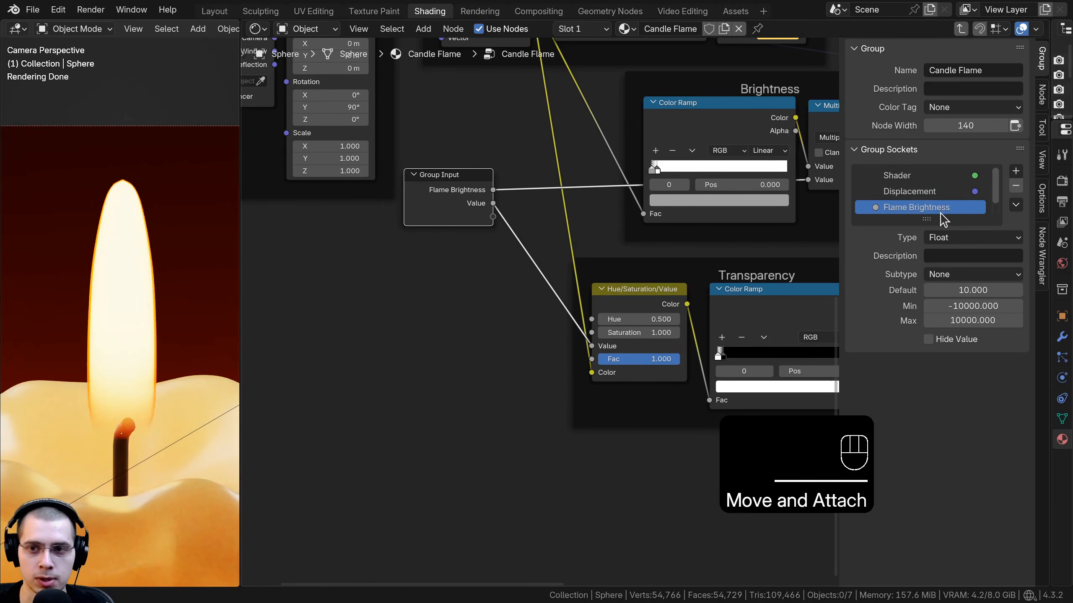
pyautogui.doubleClick(960, 224)
pyautogui.write('T')
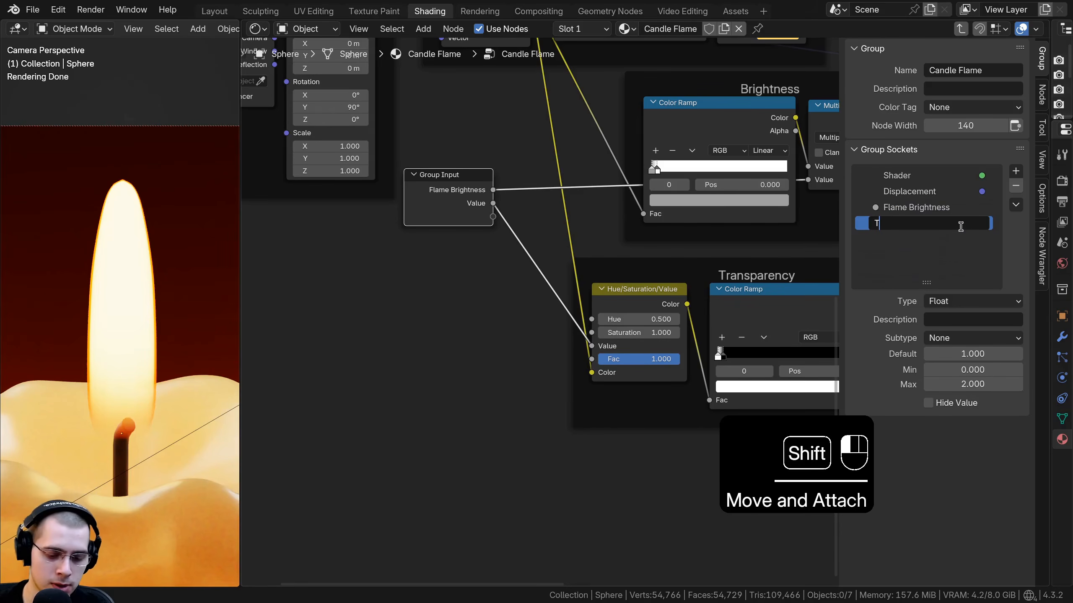
pyautogui.write('ransparency')
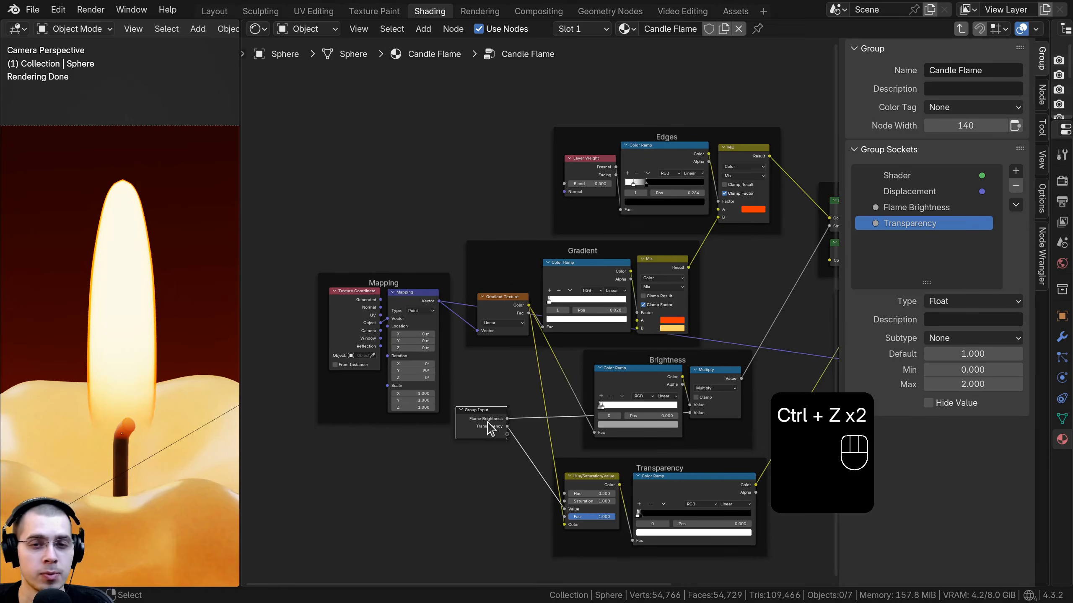
# Step: Move the Group Input above the frames and insert a Hue/Saturation/Value node between Layer Weight and Color Ramp in Edges
pyautogui.press('g')
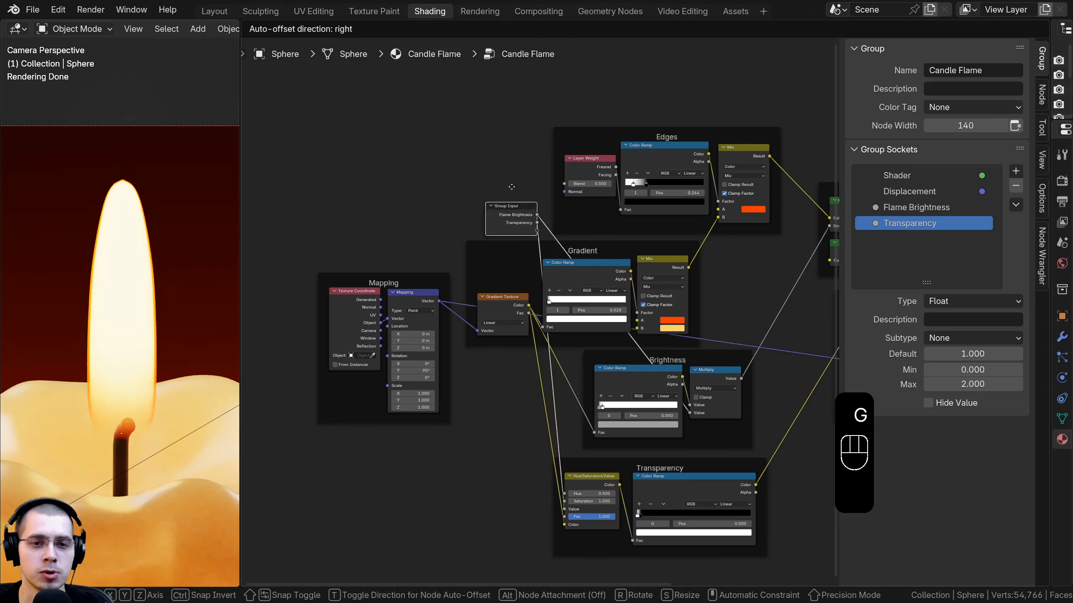
pyautogui.click(451, 159)
pyautogui.scroll(3, 465, 224)
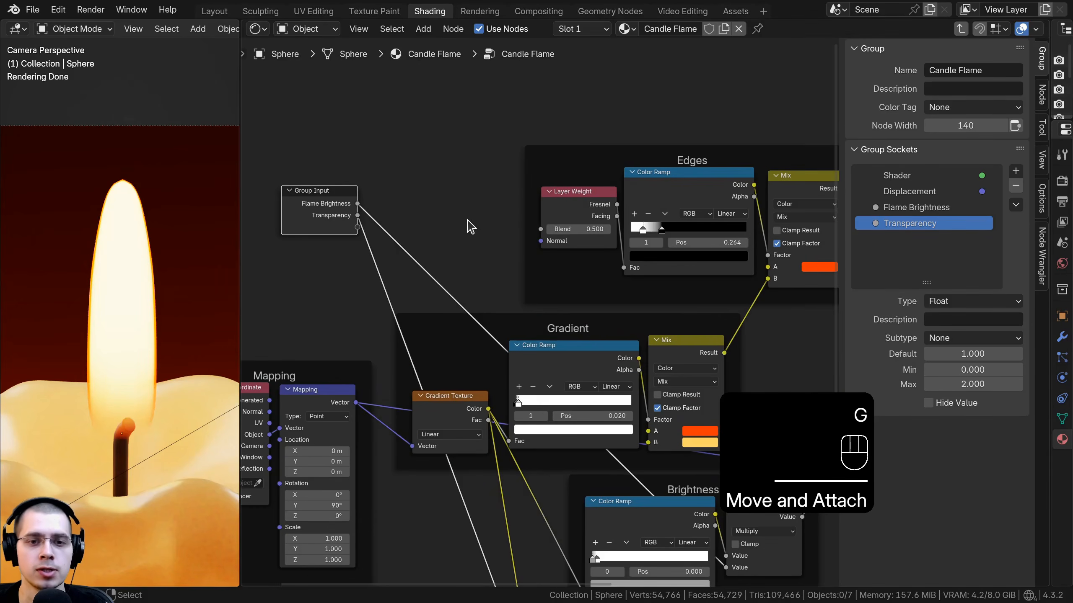
pyautogui.moveTo(575, 232); pyautogui.dragTo(470, 230)
pyautogui.hotkey('shift', 'a')
pyautogui.write('hu')
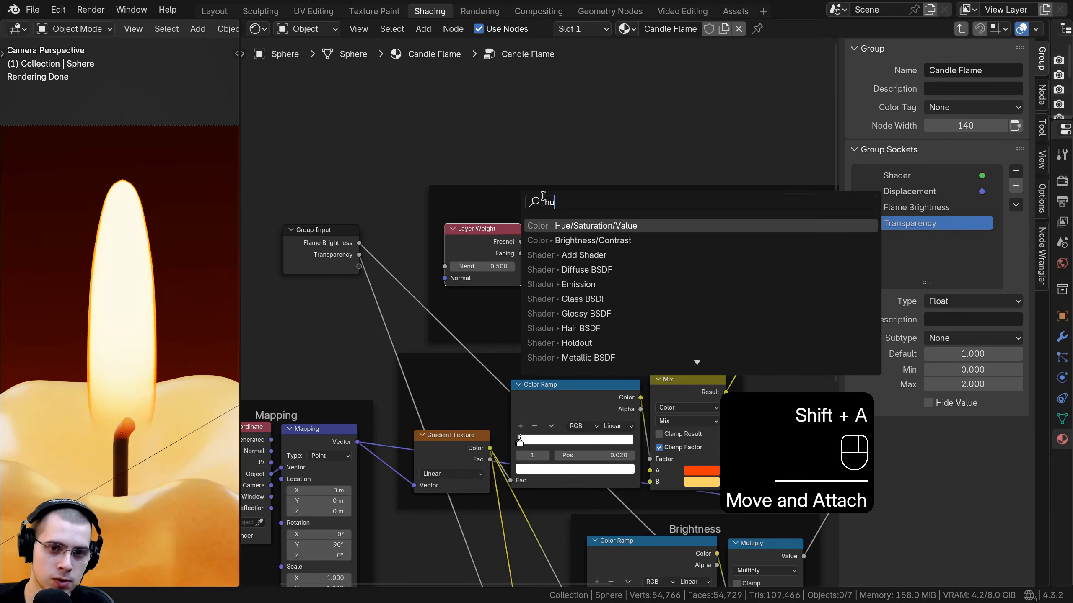
pyautogui.click(558, 225)
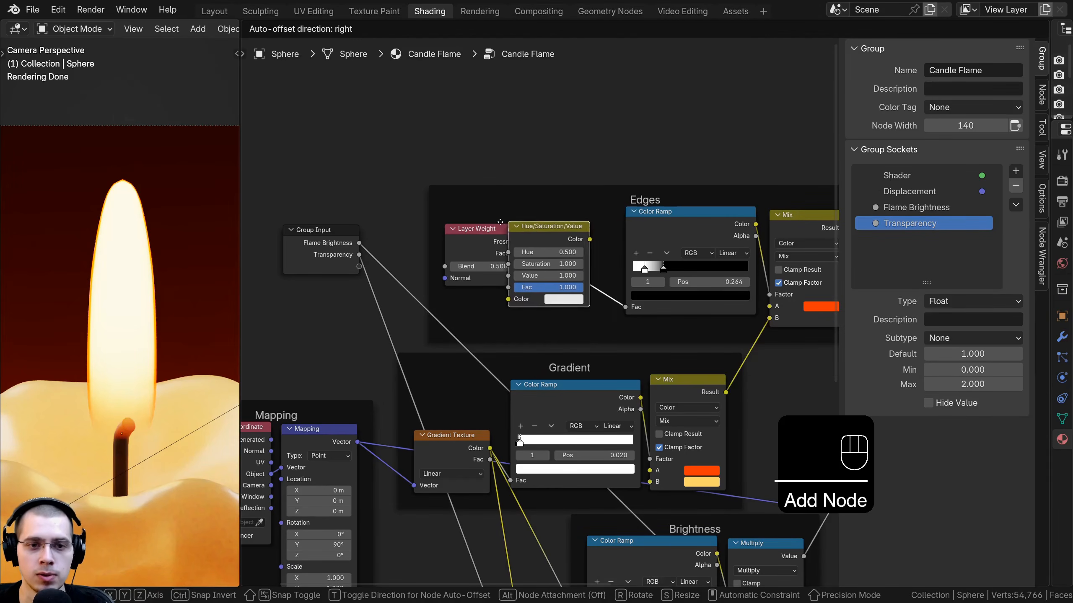
pyautogui.click(566, 226)
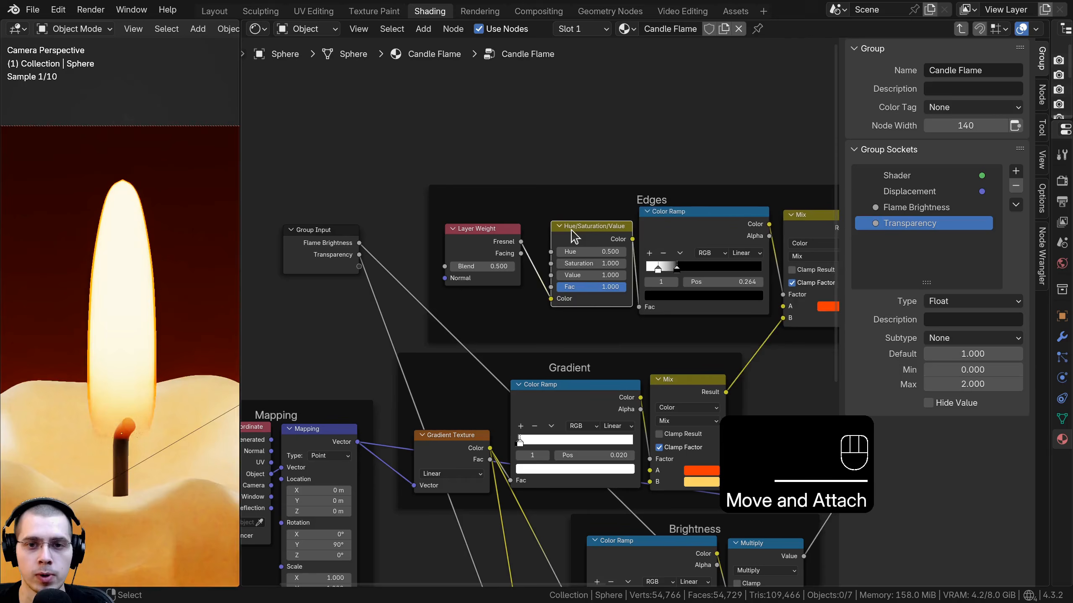
pyautogui.scroll(2, 572, 310)
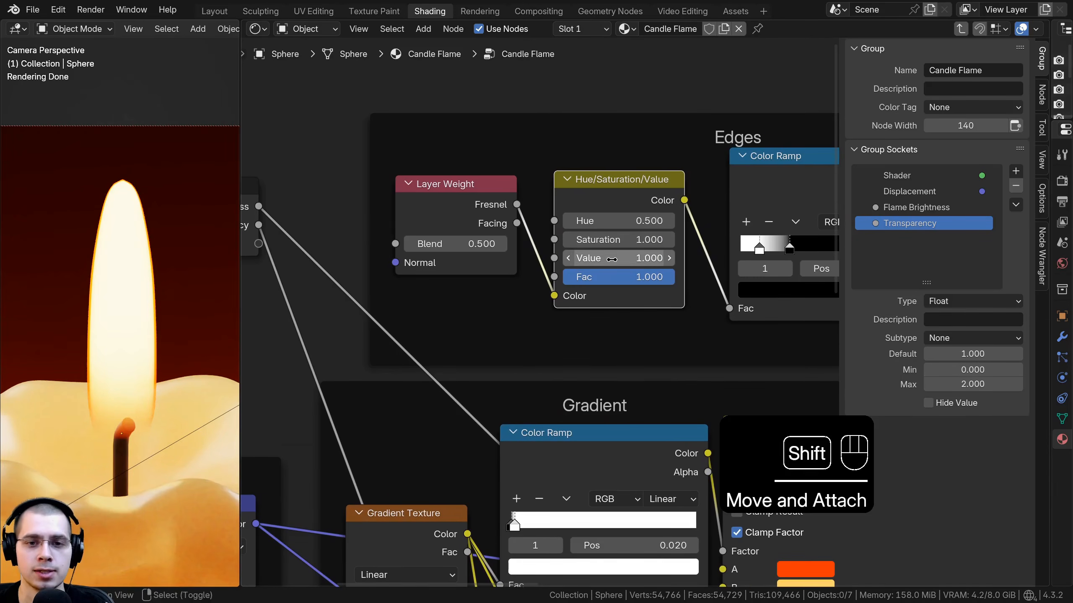
# Step: Set the new Hue/Saturation/Value node's Value to 0.230
pyautogui.keyDown('shift'); pyautogui.moveTo(611, 259); pyautogui.dragTo(653, 259); pyautogui.keyUp('shift')
pyautogui.rightClick(653, 259)
pyautogui.scroll(2, 181, 178)
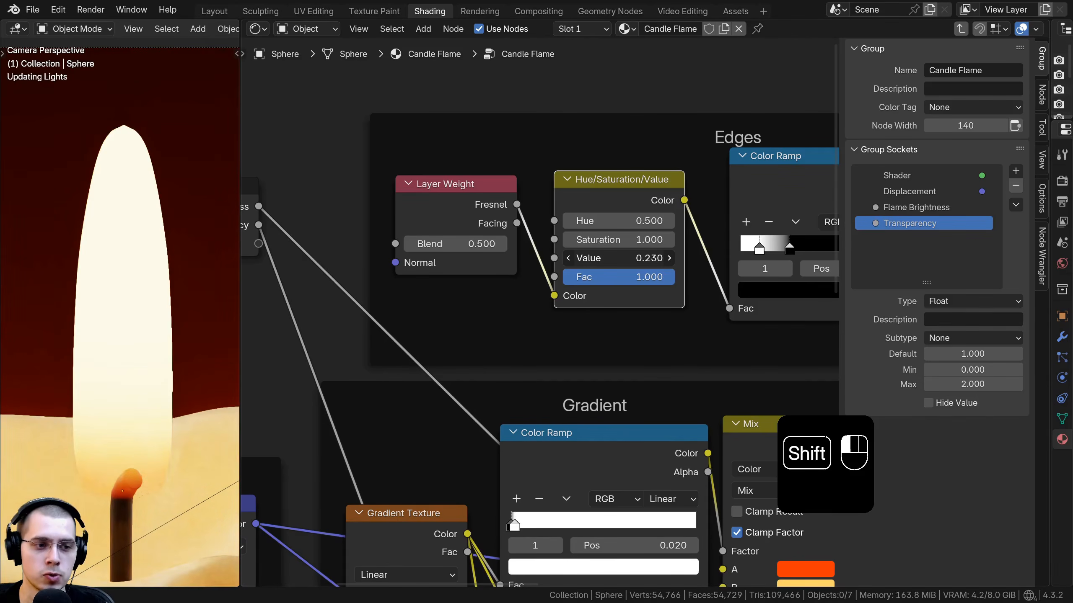
# Step: Expose that Hue/Saturation/Value node's Value as a group input named Edge Brightness
pyautogui.scroll(-1, 581, 306)
pyautogui.scroll(-1, 578, 300)
pyautogui.moveTo(578, 300); pyautogui.dragTo(700, 284, button='middle')
pyautogui.moveTo(675, 257); pyautogui.dragTo(451, 246)
pyautogui.doubleClick(905, 239)
pyautogui.write('Edge Brightness')
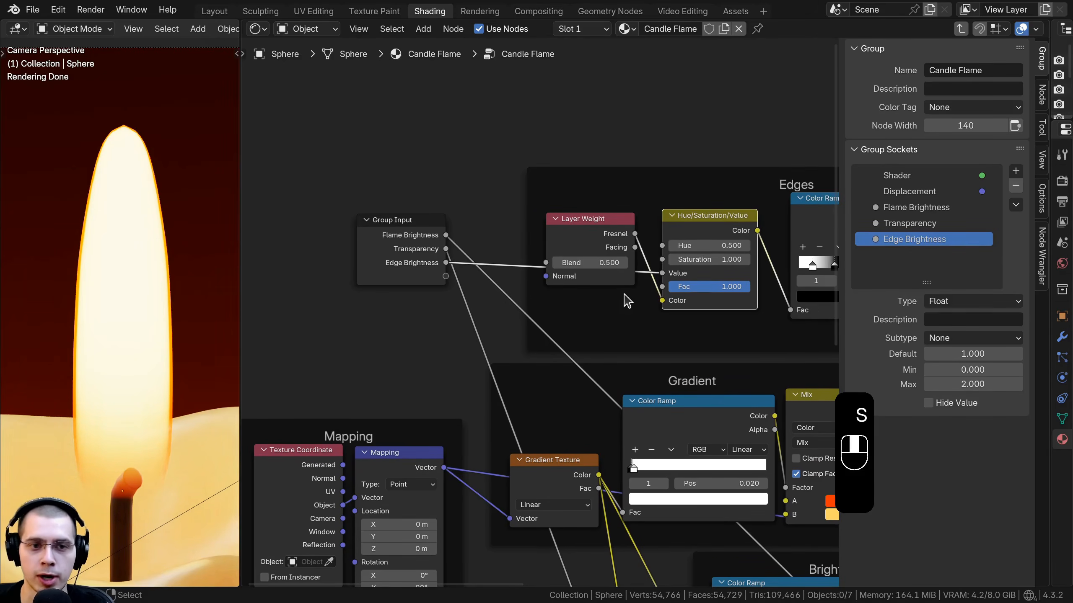
# Step: Leave the group and set the Candle Flame node's Edge Brightness to 2.000
pyautogui.press('Tab')
pyautogui.scroll(2, 621, 298)
pyautogui.keyDown('shift'); pyautogui.moveTo(465, 302); pyautogui.dragTo(506, 301); pyautogui.keyUp('shift')
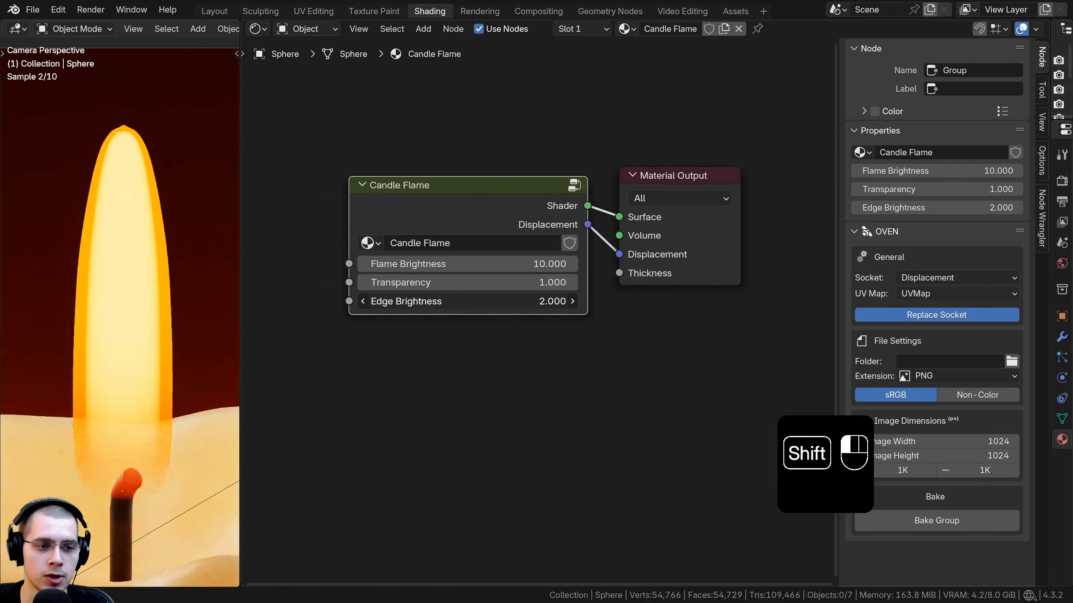
# Step: Re-enter the group and move the Group Input node beside the Edges frame
pyautogui.click(479, 201)
pyautogui.press('Tab')
pyautogui.scroll(-6, 489, 215)
pyautogui.click(483, 277)
pyautogui.press('g')
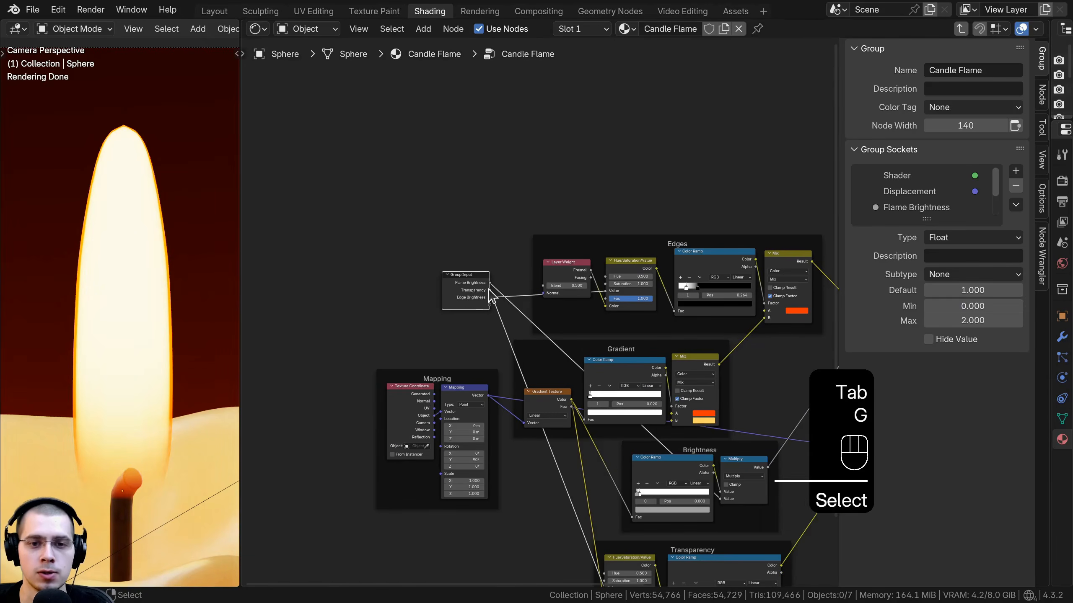
pyautogui.click(489, 290)
pyautogui.scroll(2, 443, 285)
pyautogui.click(440, 272)
pyautogui.moveTo(439, 272); pyautogui.dragTo(344, 202, button='middle')
pyautogui.click(767, 153)
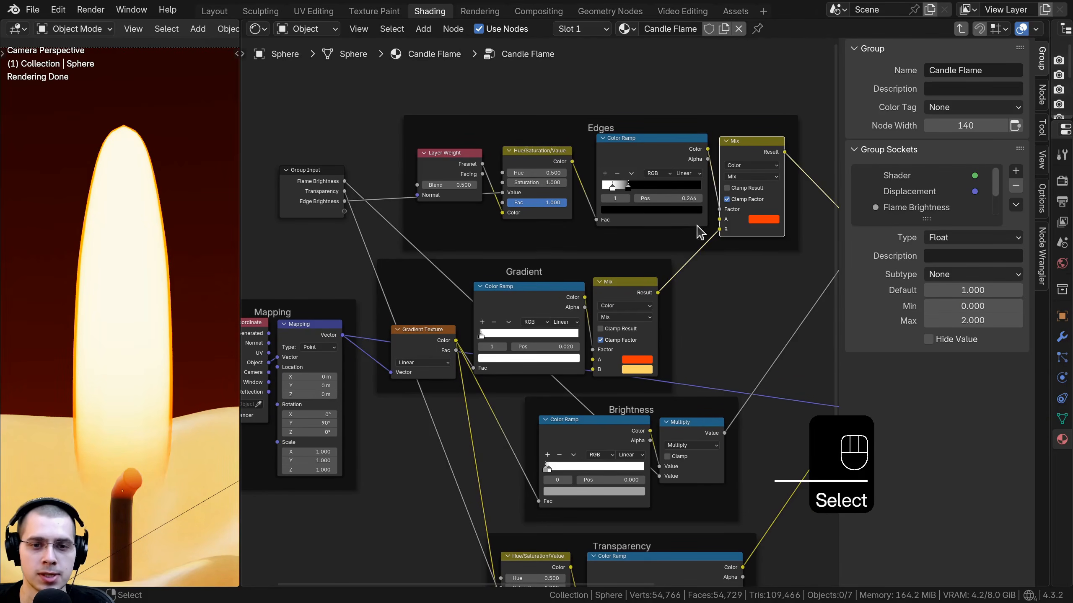
# Step: Connect the A colour inputs of the Edges and Gradient Mix nodes to one new shared group input
pyautogui.click(637, 297)
pyautogui.moveTo(638, 296); pyautogui.dragTo(656, 302, button='middle')
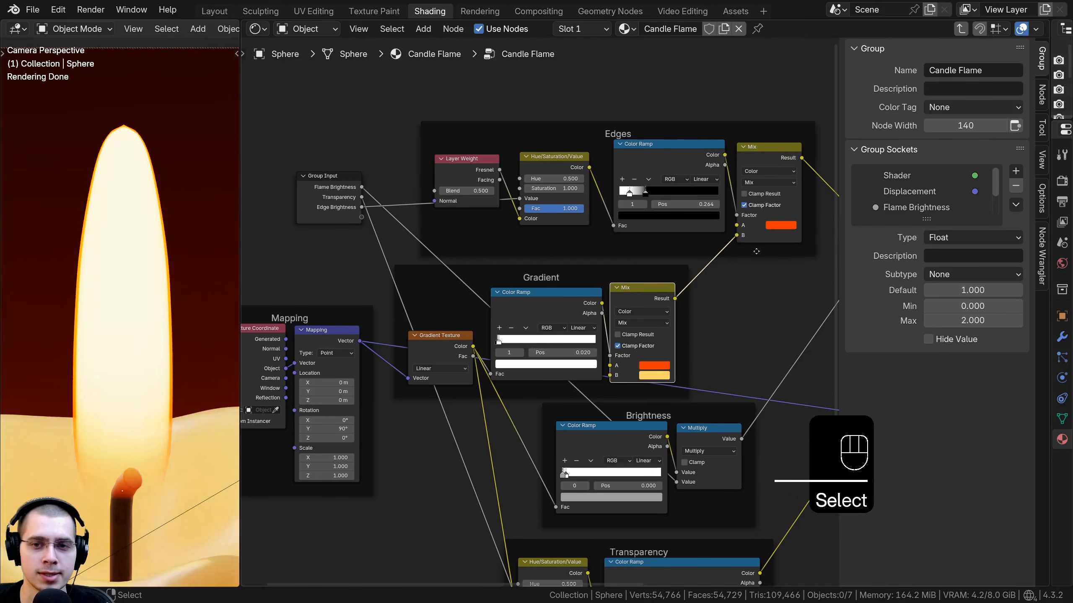
pyautogui.moveTo(737, 224); pyautogui.dragTo(474, 196)
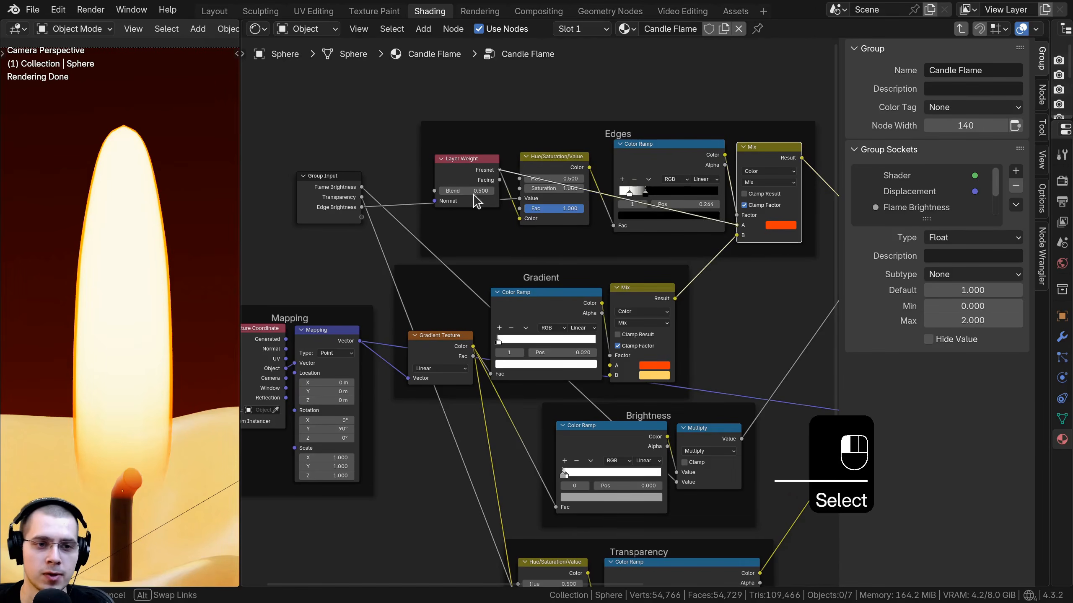
pyautogui.moveTo(369, 221); pyautogui.dragTo(363, 217)
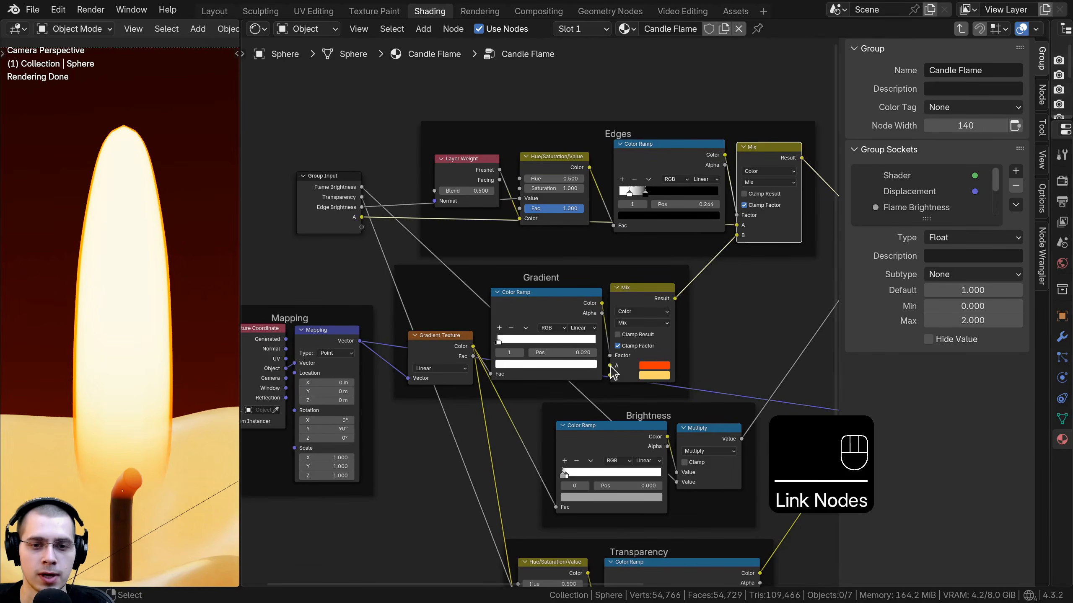
pyautogui.moveTo(610, 374); pyautogui.dragTo(475, 165)
pyautogui.moveTo(363, 221); pyautogui.dragTo(359, 220)
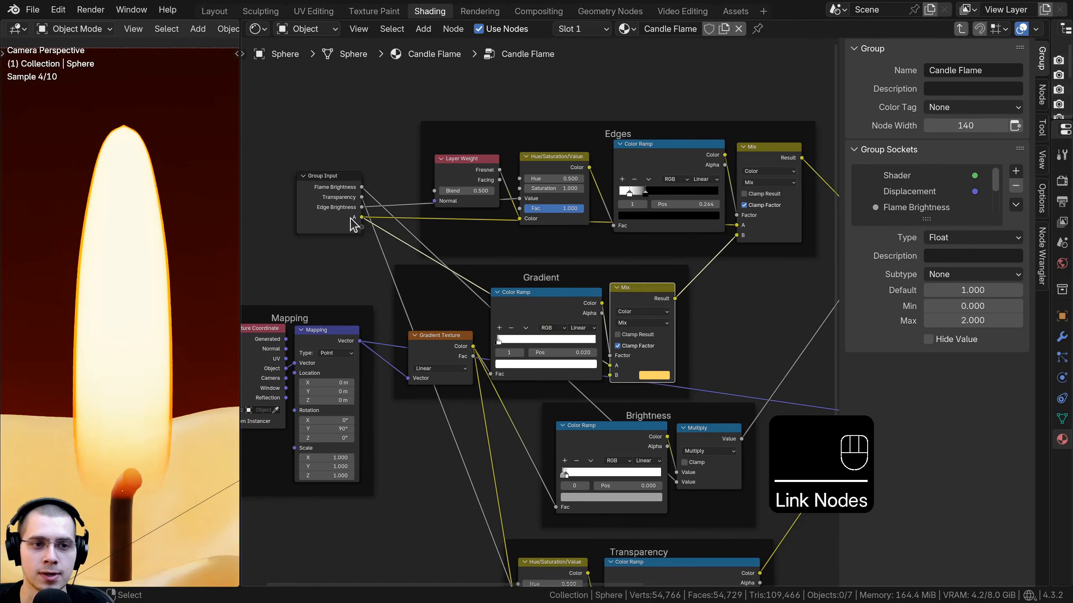
# Step: Rename the shared A group input to Color 1
pyautogui.press('Tab')
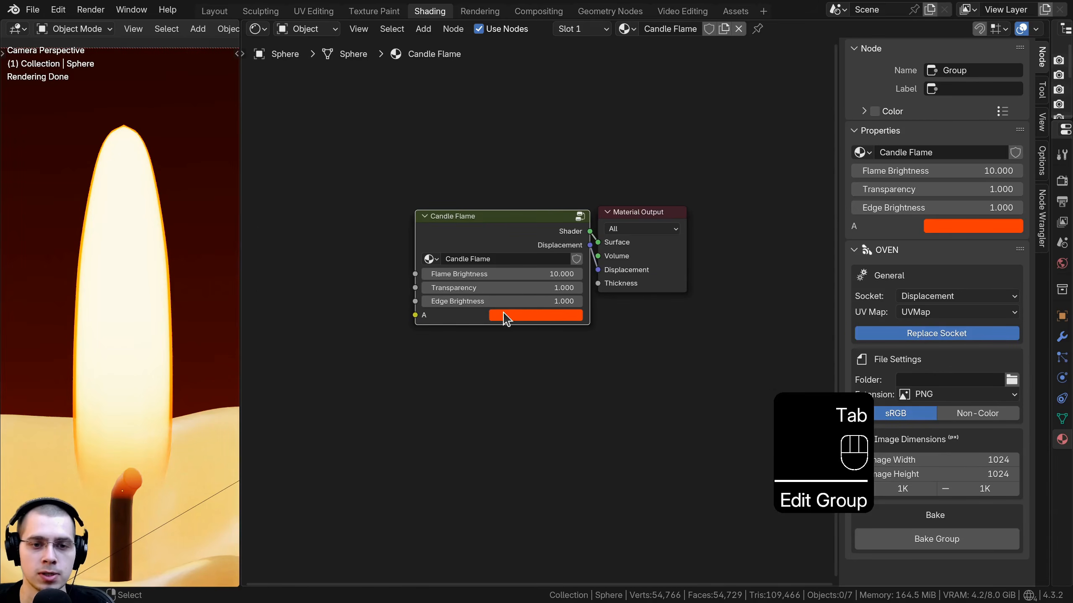
pyautogui.press('Tab')
pyautogui.click(929, 209)
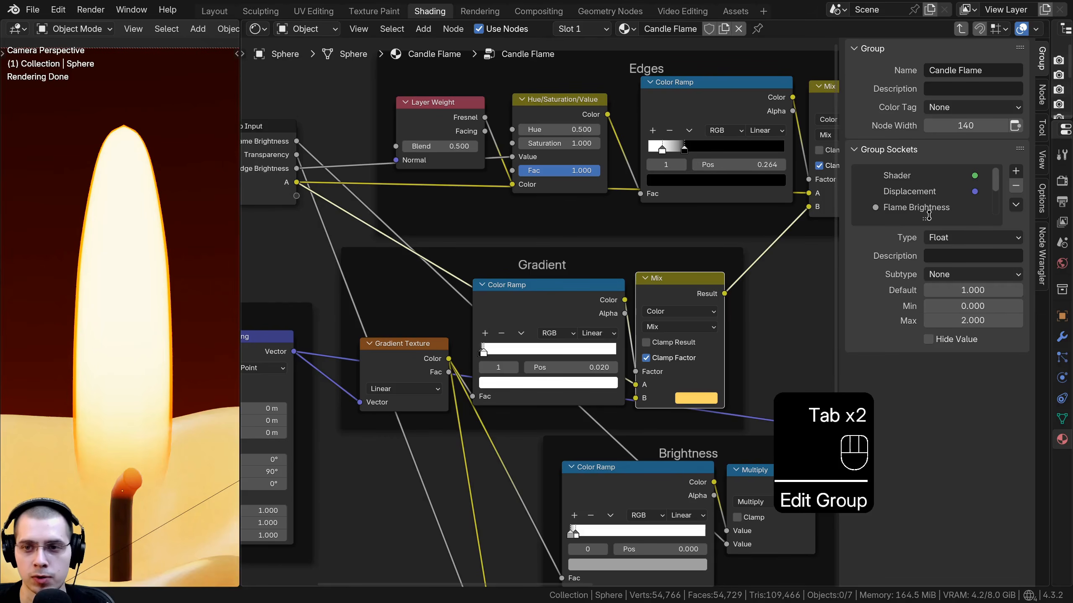
pyautogui.moveTo(928, 215); pyautogui.dragTo(926, 379)
pyautogui.click(899, 255)
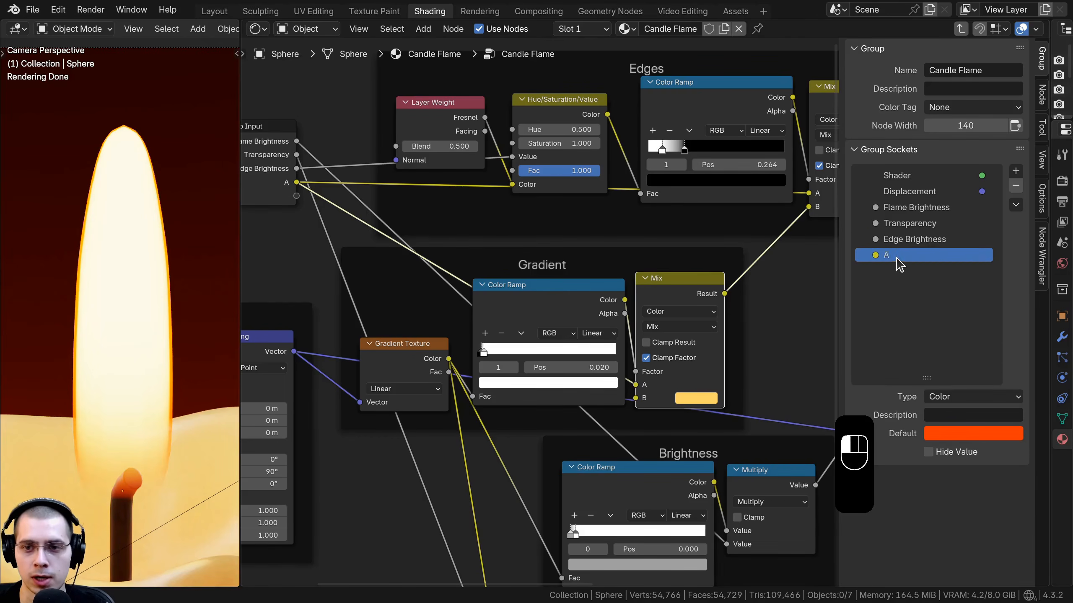
pyautogui.doubleClick(904, 255)
pyautogui.write('Color 1')
pyautogui.press('Return')
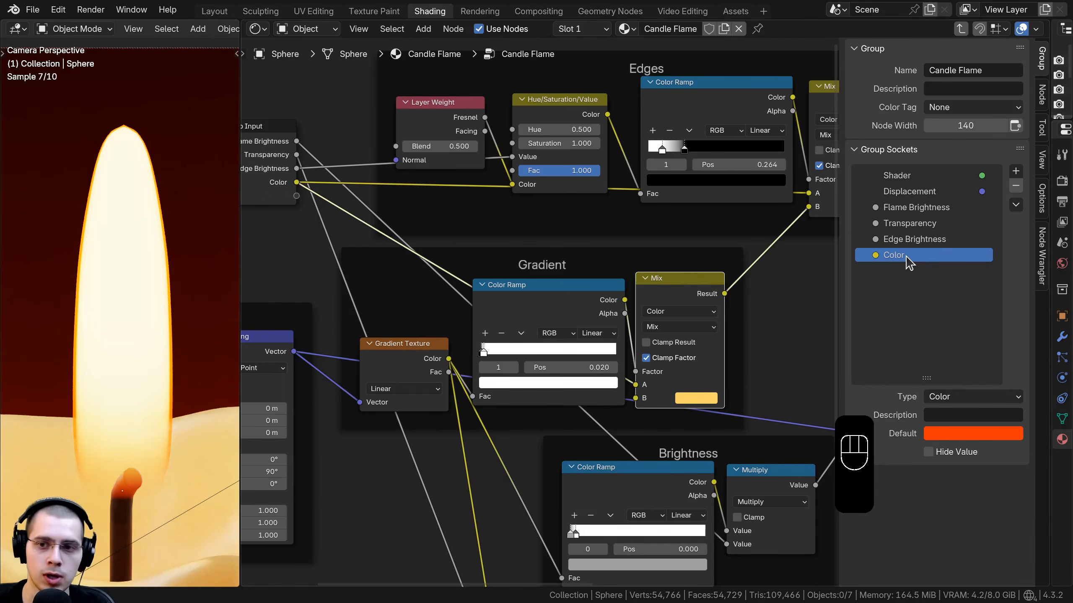
# Step: Connect the Gradient Mix node's B input to a new group input and name it Color 2
pyautogui.moveTo(643, 401); pyautogui.dragTo(672, 406, button='middle')
pyautogui.moveTo(679, 391); pyautogui.dragTo(327, 201)
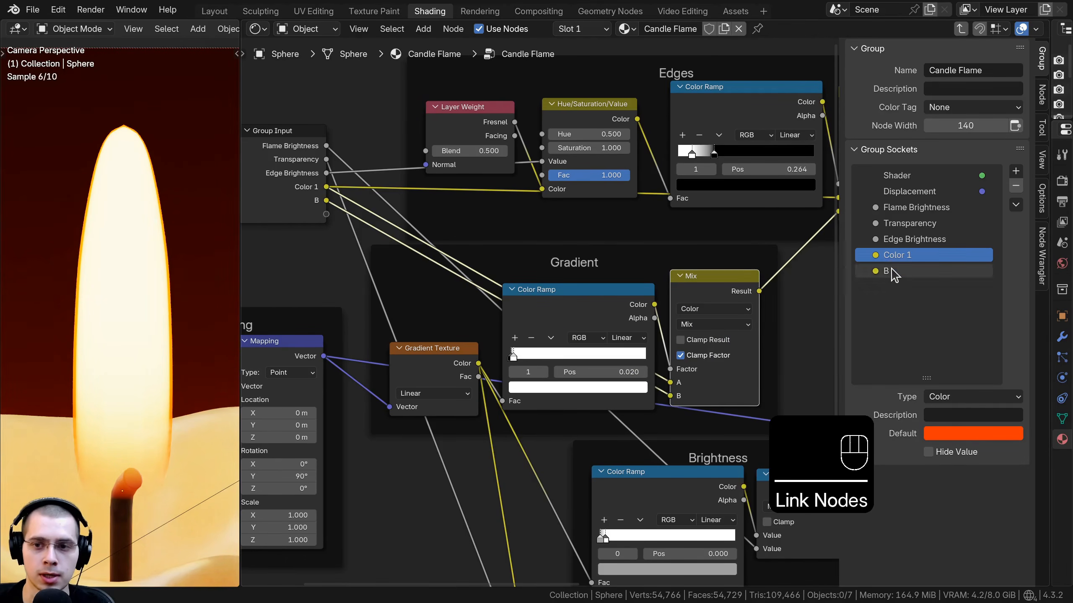
pyautogui.doubleClick(902, 269)
pyautogui.write('Color 2')
pyautogui.press('Return')
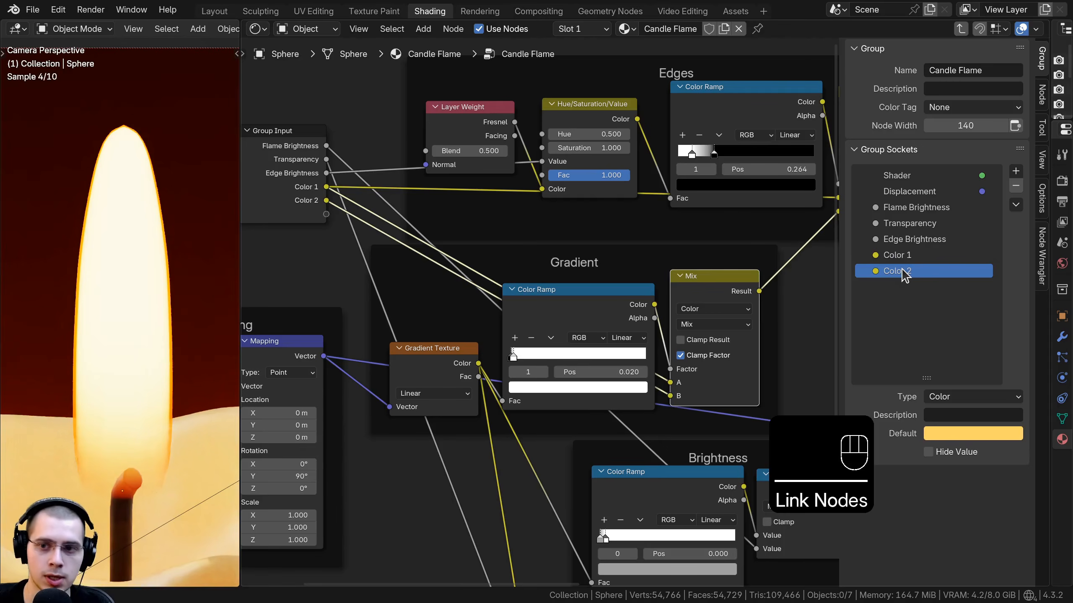
# Step: Move the Group Input node beside the Displace frame
pyautogui.scroll(-4, 536, 319)
pyautogui.moveTo(536, 319); pyautogui.dragTo(567, 316, button='middle')
pyautogui.scroll(-2, 507, 288)
pyautogui.moveTo(507, 287); pyautogui.dragTo(500, 207, button='middle')
pyautogui.click(376, 119)
pyautogui.moveTo(371, 135); pyautogui.dragTo(335, 124, button='middle')
pyautogui.scroll(-2, 376, 119)
pyautogui.press('g')
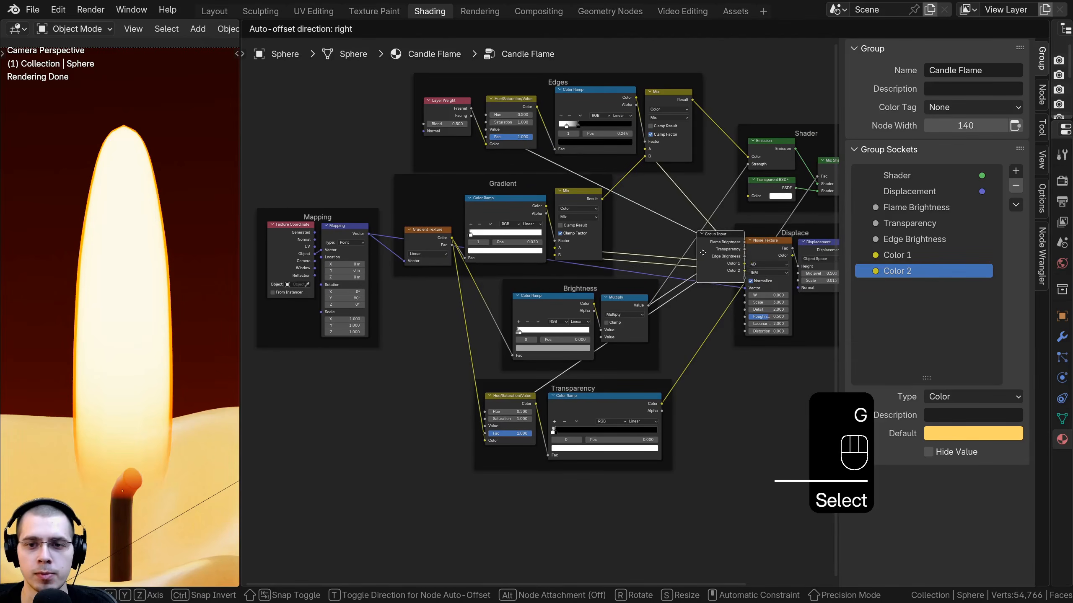
pyautogui.click(813, 273)
pyautogui.moveTo(813, 273); pyautogui.dragTo(606, 293, button='middle')
# Step: Connect the Noise Texture's Scale and Detail inputs to new group inputs
pyautogui.scroll(8, 606, 293)
pyautogui.moveTo(597, 361); pyautogui.dragTo(608, 359, button='middle')
pyautogui.scroll(3, 581, 422)
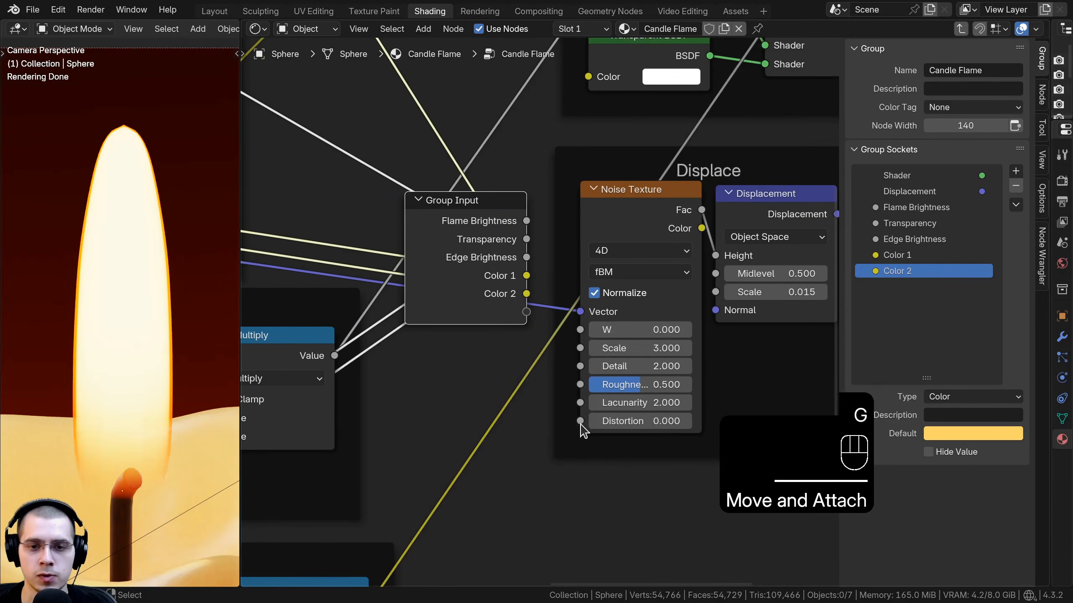
pyautogui.scroll(1, 602, 423)
pyautogui.moveTo(580, 348); pyautogui.dragTo(523, 317)
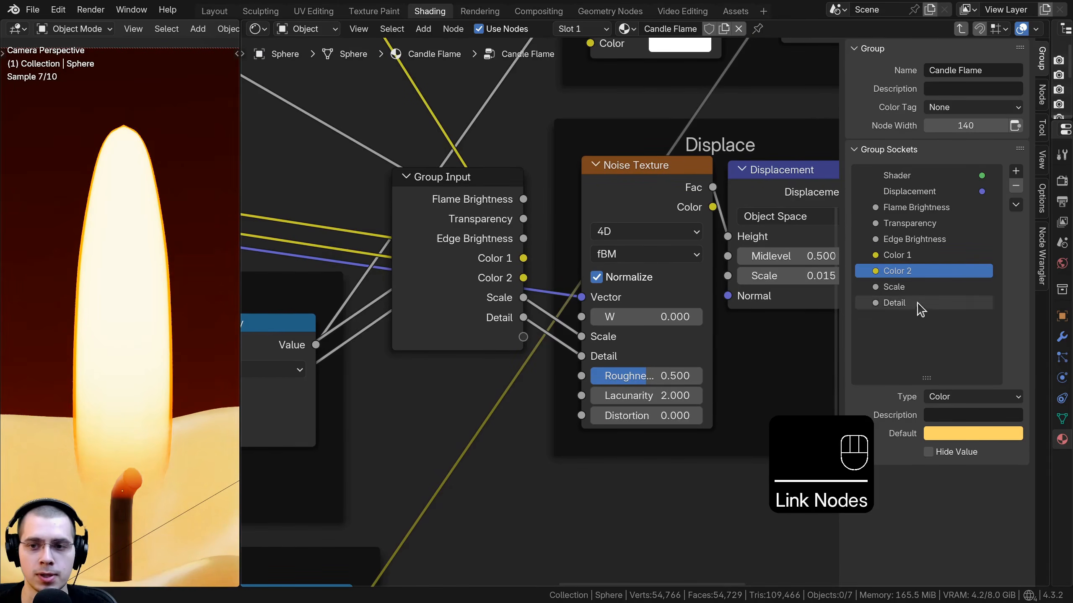
# Step: Rename those group inputs to Noise Scale and Noise Detail
pyautogui.doubleClick(896, 287)
pyautogui.click(873, 285)
pyautogui.write('Nos')
pyautogui.press('BackSpace')
pyautogui.write('ise')
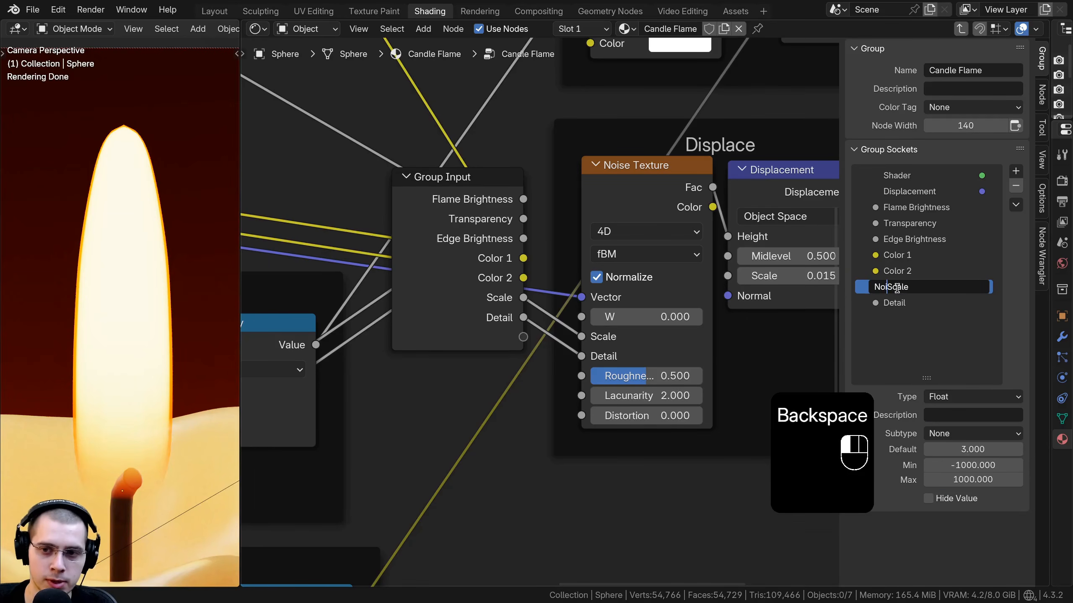
pyautogui.press('Return')
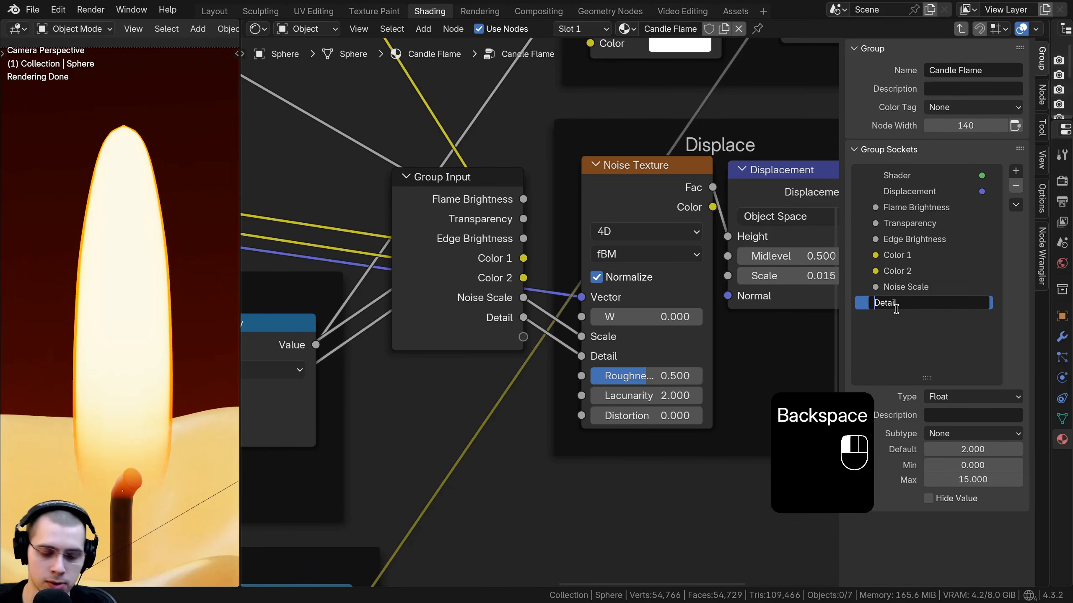
pyautogui.write('Noise')
pyautogui.click(899, 315)
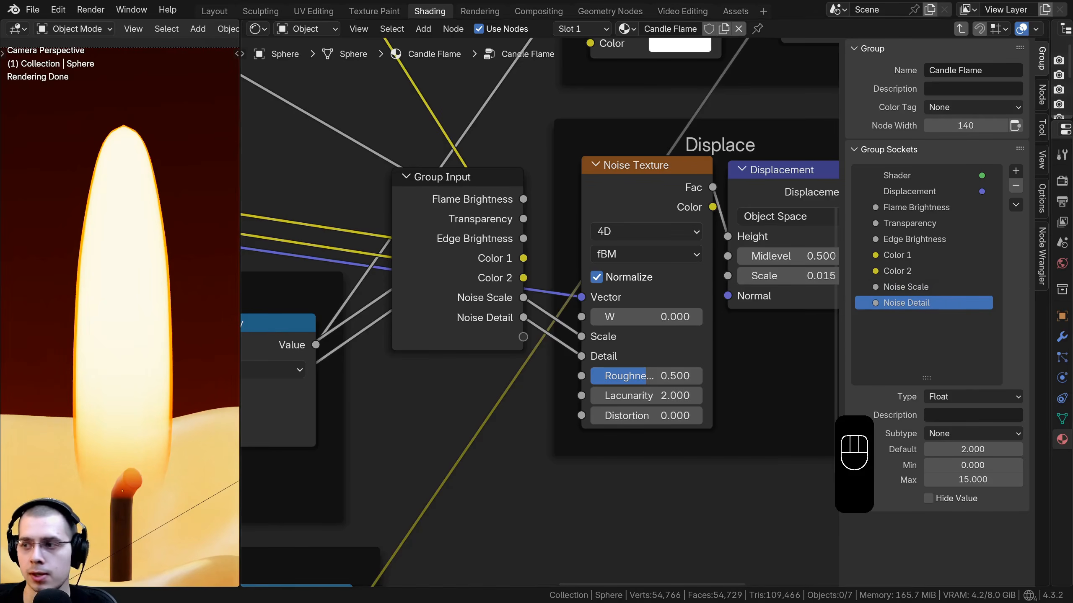
pyautogui.moveTo(621, 314); pyautogui.dragTo(628, 313, button='middle')
pyautogui.moveTo(661, 319)
pyautogui.mouseDown()
pyautogui.moveTo(704, 319)
pyautogui.moveTo(664, 320)
pyautogui.mouseUp()
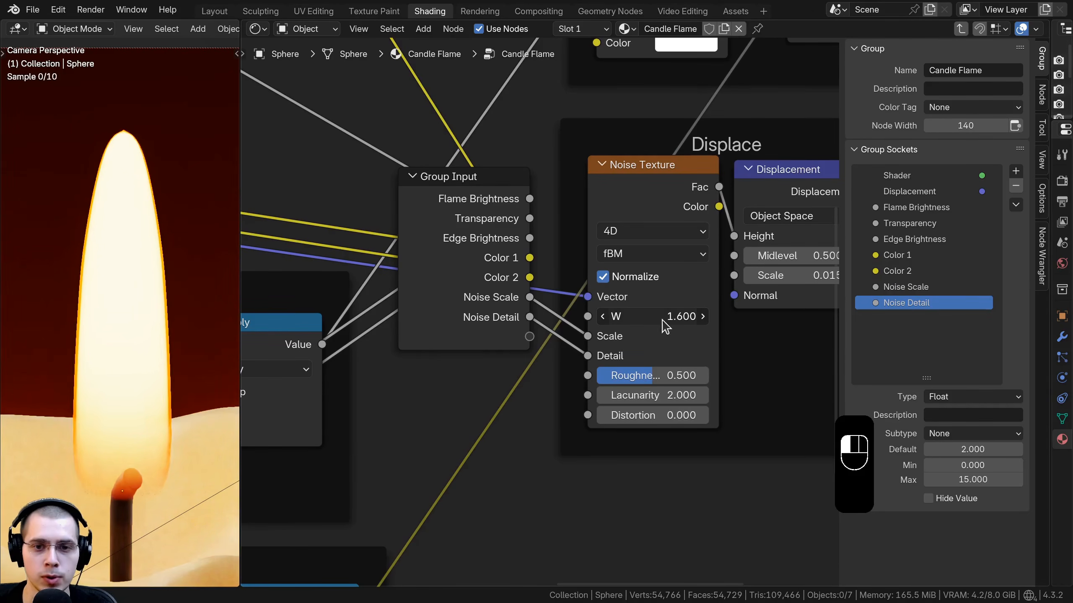
pyautogui.rightClick(664, 320)
# Step: Connect the Noise Texture's W input to a new group input named Animate Noise
pyautogui.moveTo(588, 317); pyautogui.dragTo(582, 302)
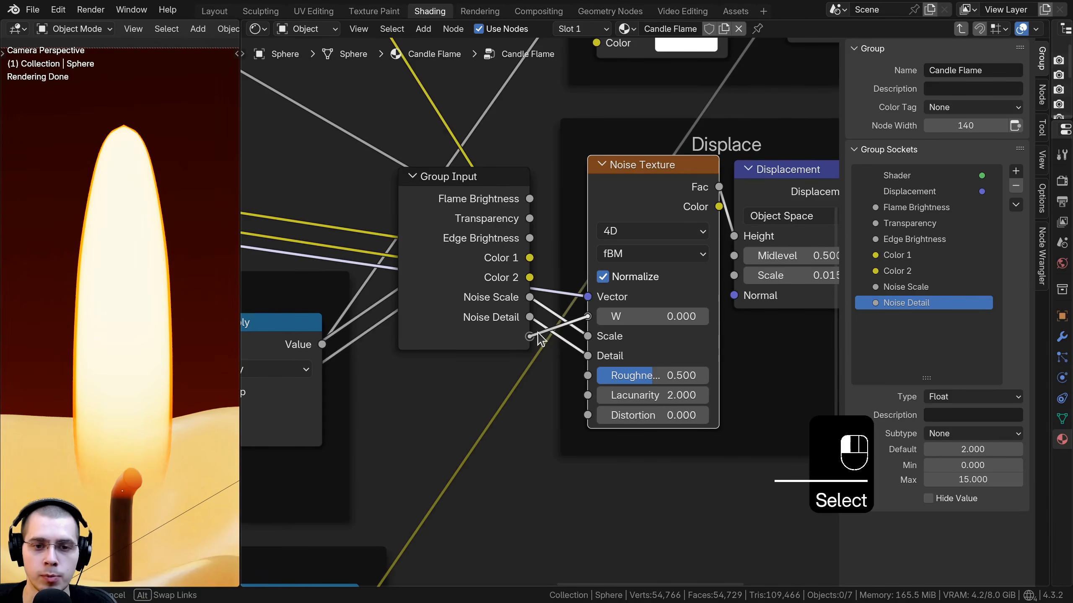
pyautogui.moveTo(538, 338); pyautogui.dragTo(530, 337)
pyautogui.doubleClick(895, 319)
pyautogui.write('Animate Nois')
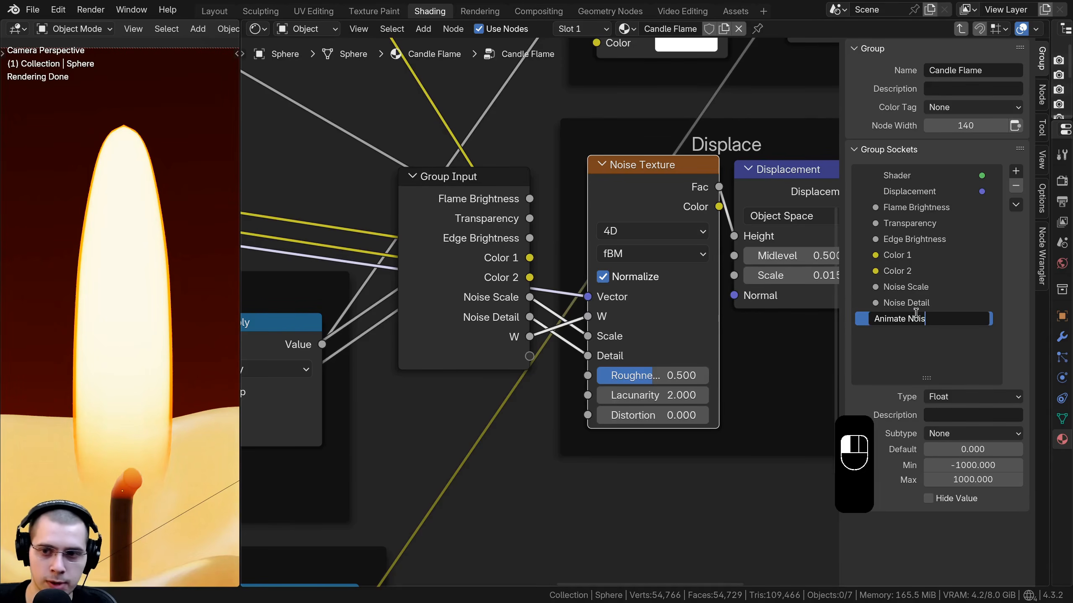
pyautogui.write('e')
pyautogui.press('Return')
# Step: Expose the Displacement node's Scale as a group input named Displacement Strength
pyautogui.scroll(-2, 718, 219)
pyautogui.moveTo(755, 193); pyautogui.dragTo(747, 185)
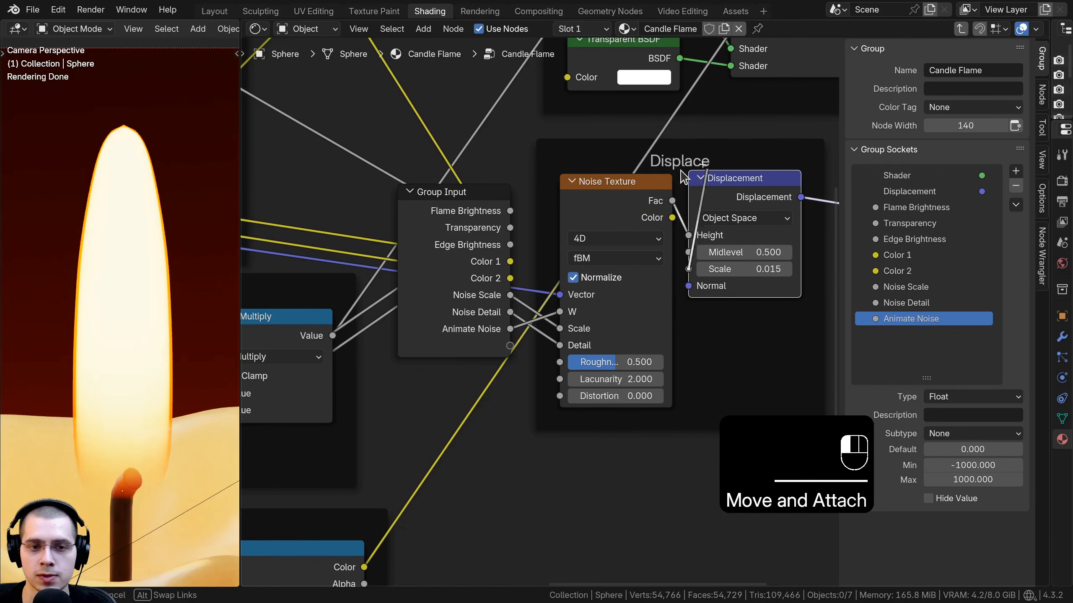
pyautogui.moveTo(510, 350); pyautogui.dragTo(510, 346)
pyautogui.doubleClick(916, 333)
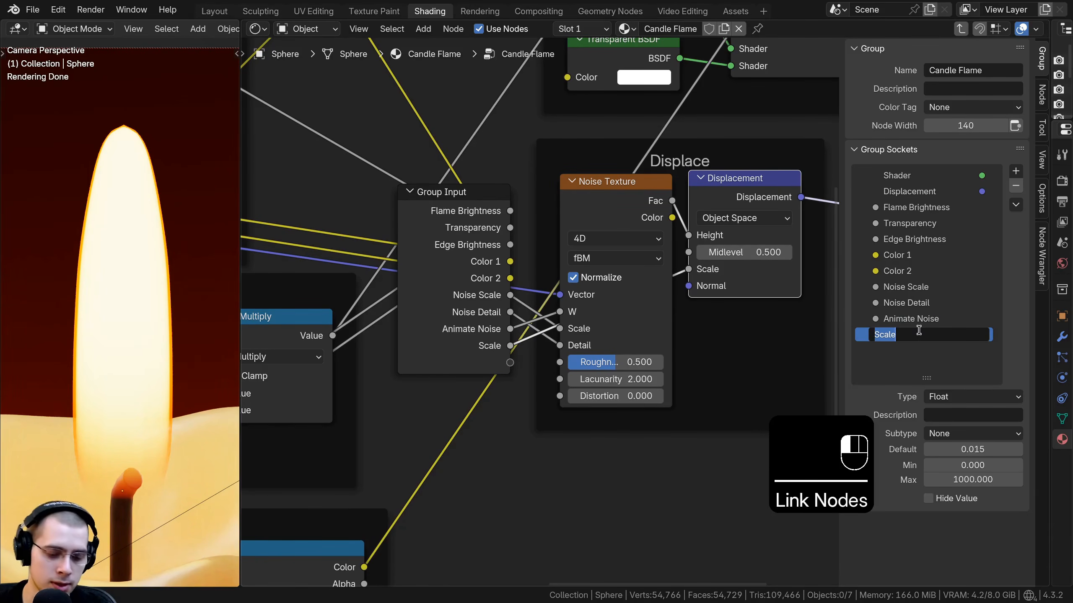
pyautogui.write('Displacement Stregth')
pyautogui.press('Return')
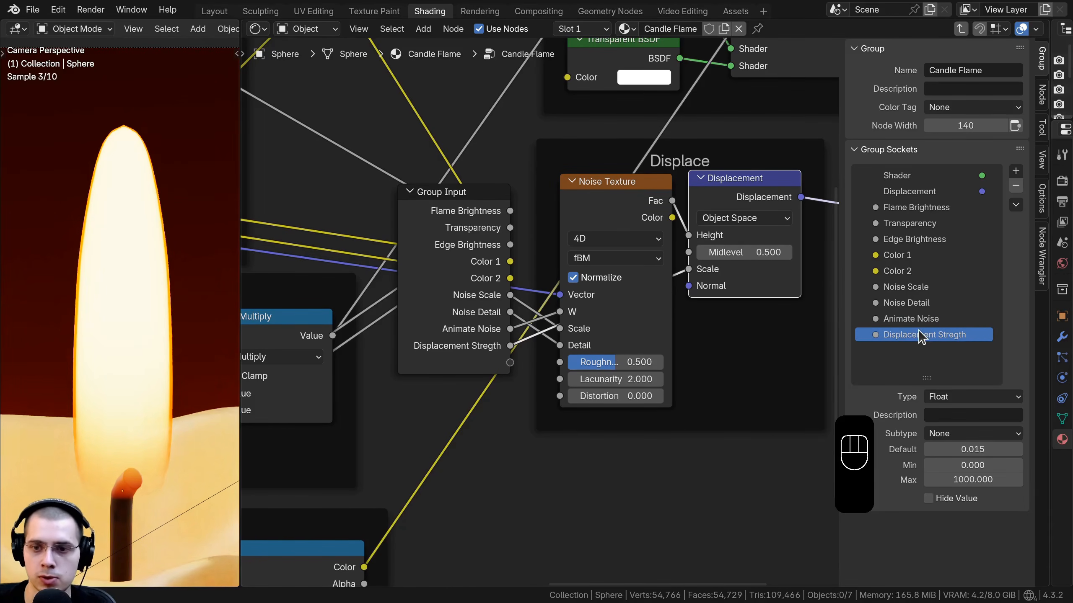
pyautogui.doubleClick(982, 338)
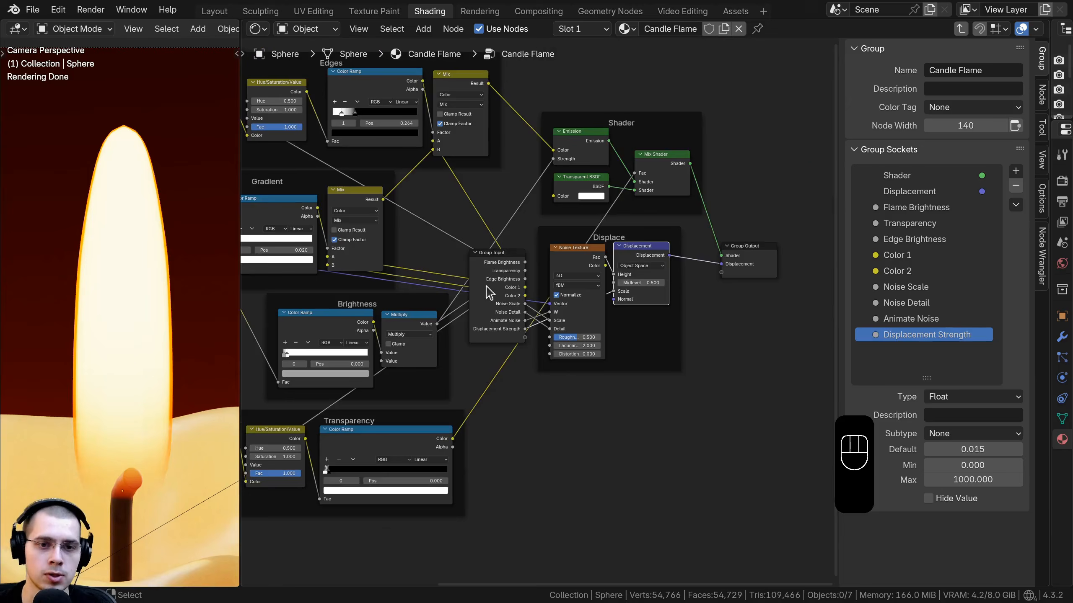
# Step: Move the Group Input node to the left of the Mapping frame and leave the group
pyautogui.moveTo(488, 293); pyautogui.dragTo(713, 297, button='middle')
pyautogui.scroll(-1, 730, 297)
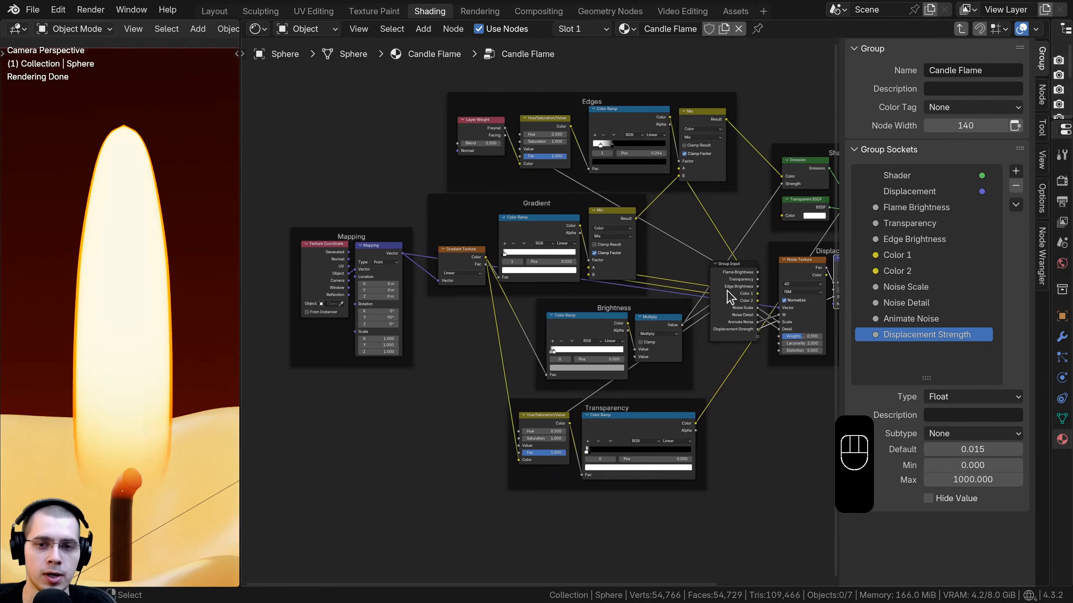
pyautogui.click(730, 297)
pyautogui.press('g')
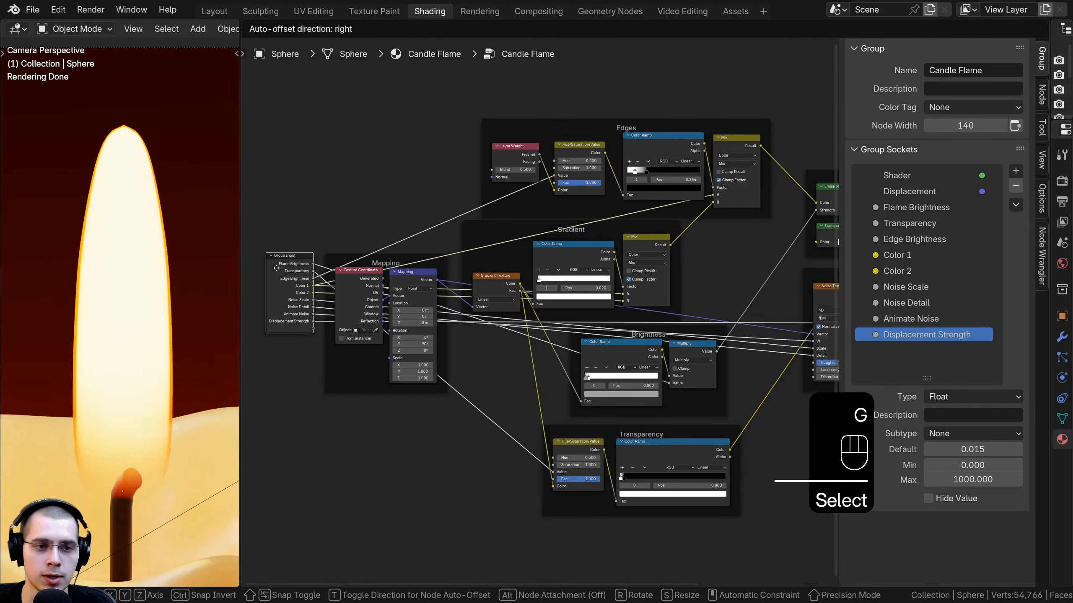
pyautogui.click(276, 267)
pyautogui.moveTo(646, 243); pyautogui.dragTo(638, 243, button='middle')
pyautogui.press('Tab')
# Step: Try adjusting the Candle Flame node's Flame Brightness and Edge Brightness, cancelling each change
pyautogui.scroll(4, 637, 231)
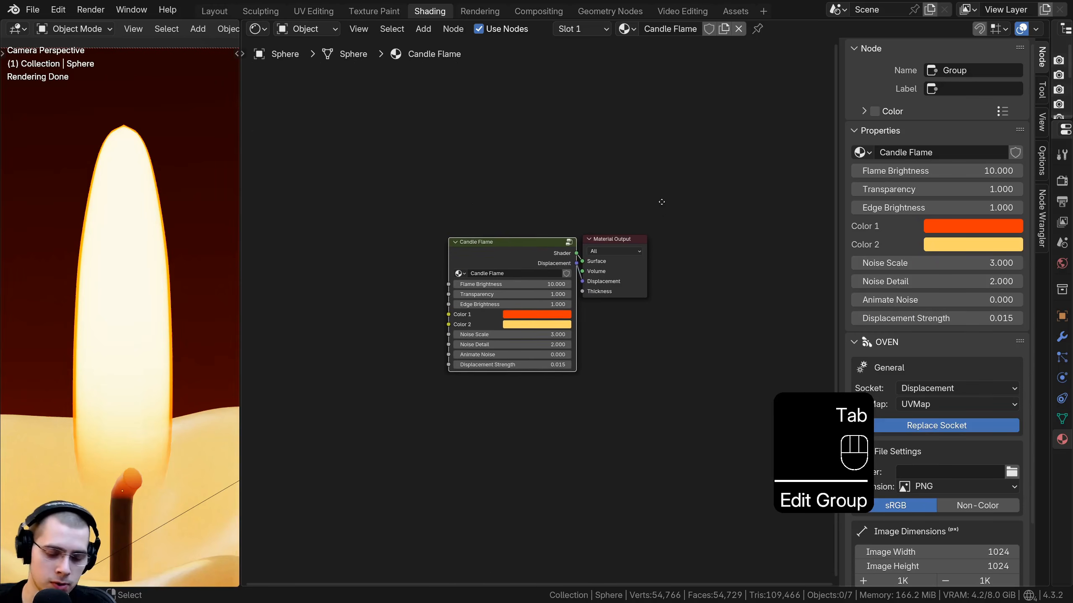
pyautogui.moveTo(661, 202); pyautogui.dragTo(677, 198, button='middle')
pyautogui.press('n')
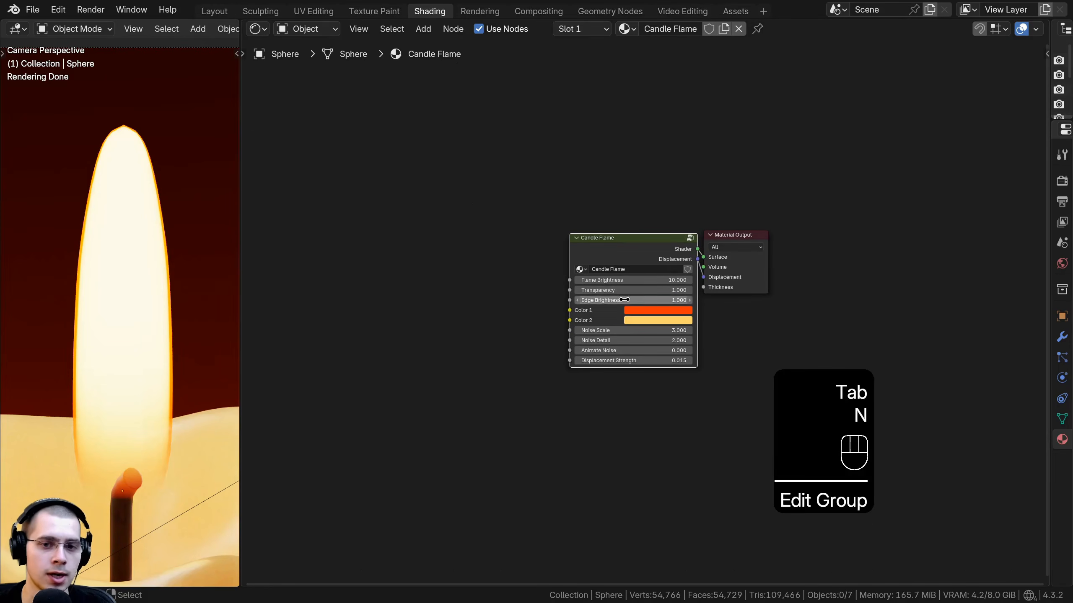
pyautogui.scroll(5, 641, 308)
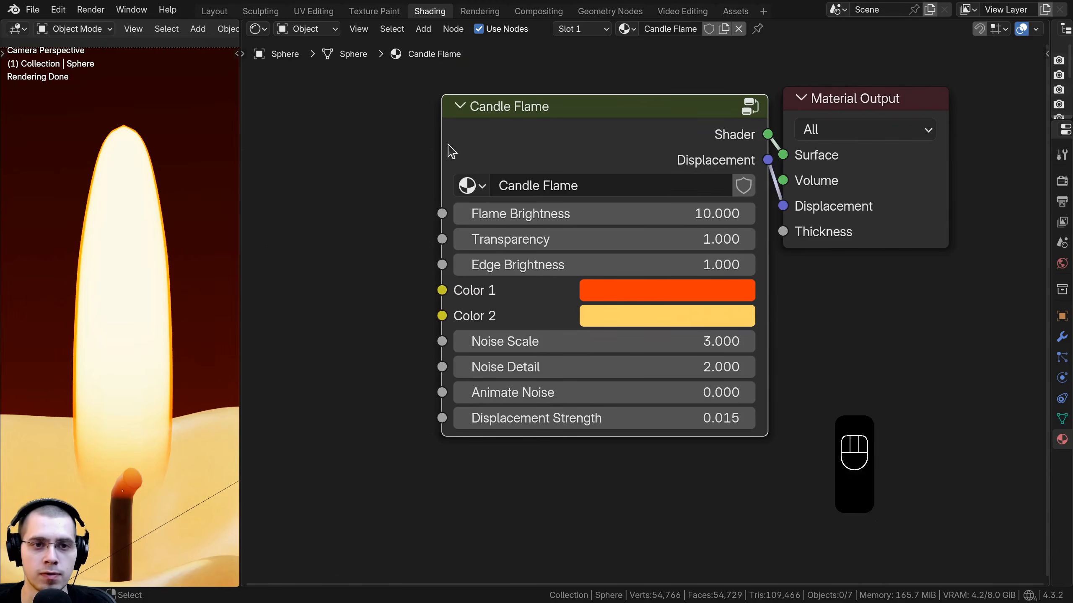
pyautogui.moveTo(442, 139); pyautogui.dragTo(495, 138)
pyautogui.moveTo(591, 214); pyautogui.dragTo(580, 265)
pyautogui.rightClick(539, 214)
pyautogui.rightClick(570, 240)
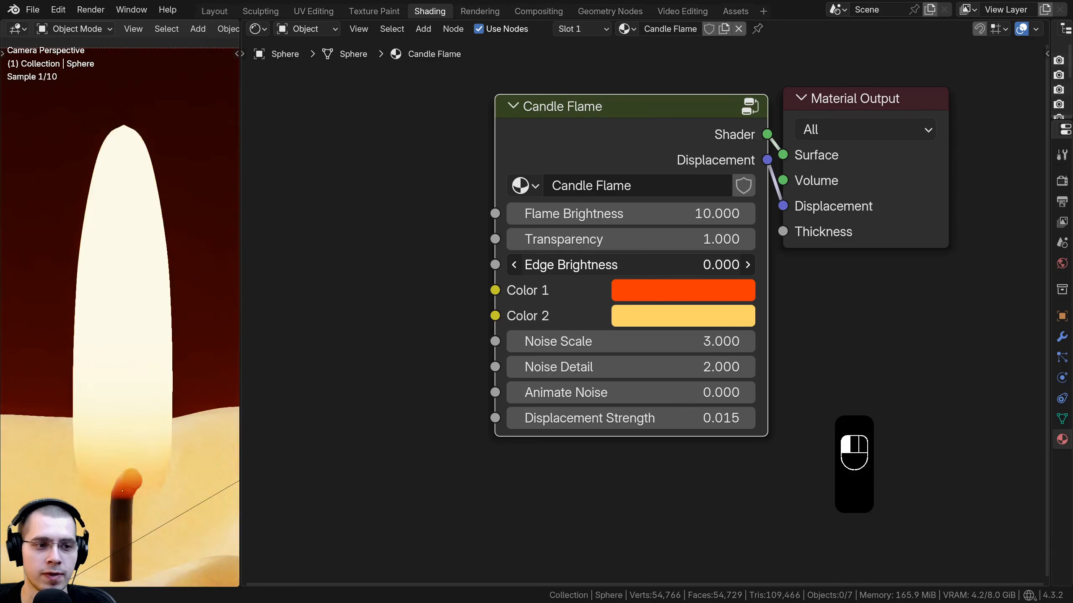
pyautogui.rightClick(580, 266)
# Step: Try changing the Candle Flame node's Color 1 and Color 2, cancelling each change
pyautogui.click(633, 291)
pyautogui.moveTo(708, 410); pyautogui.dragTo(702, 339)
pyautogui.rightClick(702, 339)
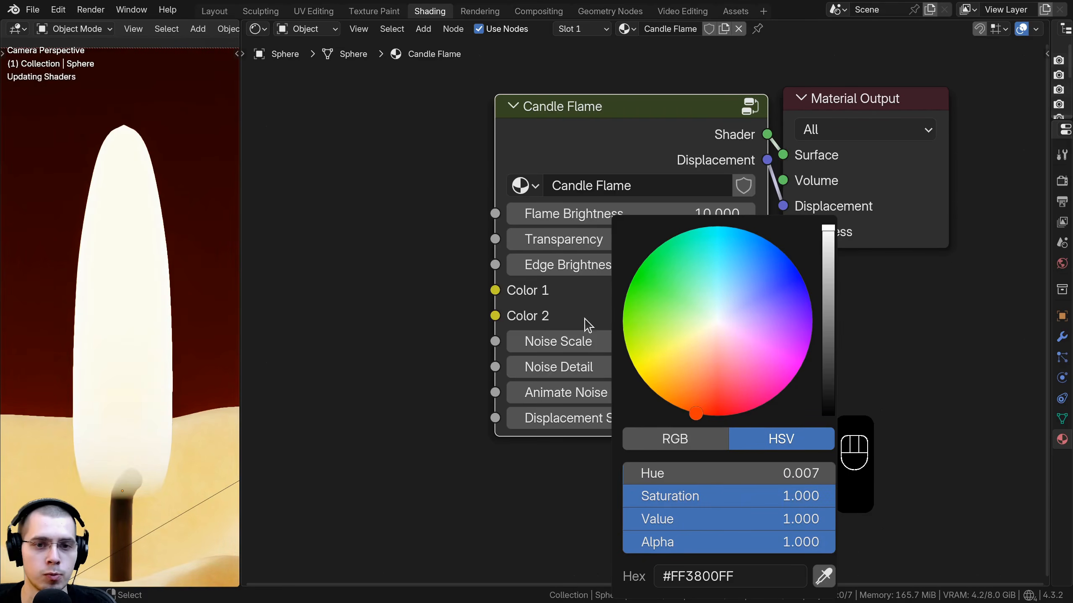
pyautogui.click(621, 315)
pyautogui.moveTo(723, 178); pyautogui.dragTo(672, 198)
pyautogui.rightClick(826, 191)
# Step: Try adjusting Noise Scale, Noise Detail and Animate Noise on the Candle Flame node, cancelling each change
pyautogui.moveTo(549, 341); pyautogui.dragTo(760, 341)
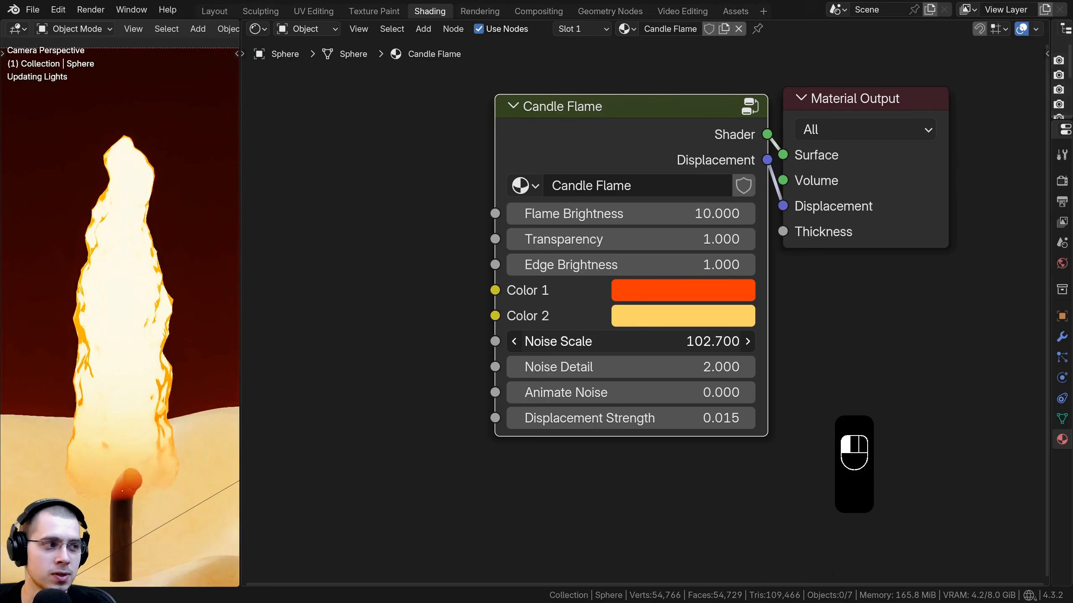
pyautogui.rightClick(627, 341)
pyautogui.moveTo(627, 366); pyautogui.dragTo(672, 366)
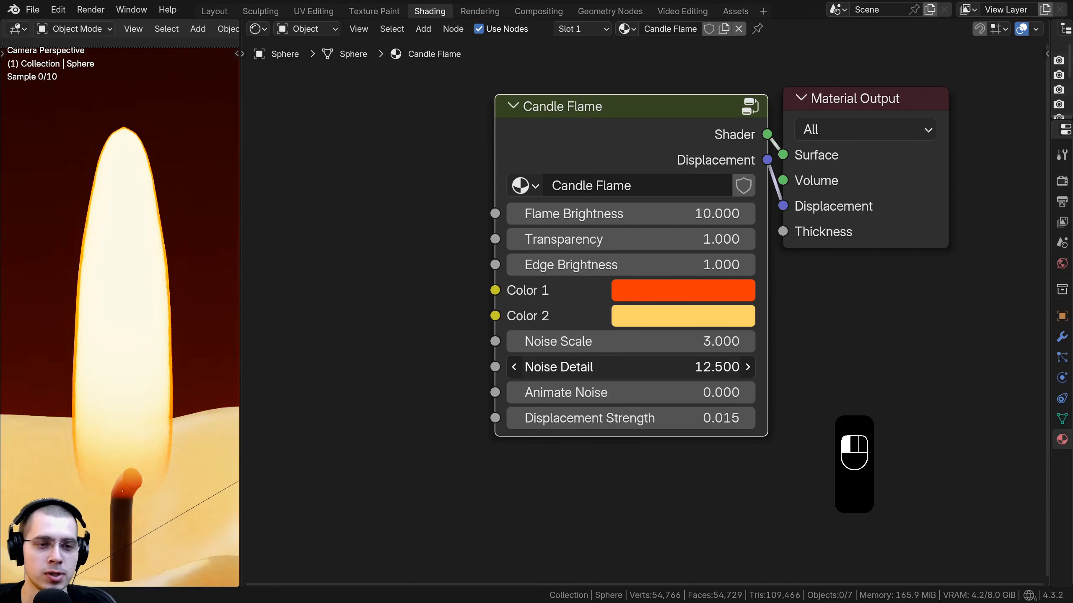
pyautogui.rightClick(591, 367)
pyautogui.moveTo(592, 393); pyautogui.dragTo(583, 375, button='middle')
pyautogui.moveTo(583, 375); pyautogui.dragTo(715, 400)
pyautogui.rightClick(663, 374)
pyautogui.rightClick(714, 400)
pyautogui.scroll(-1, 563, 208)
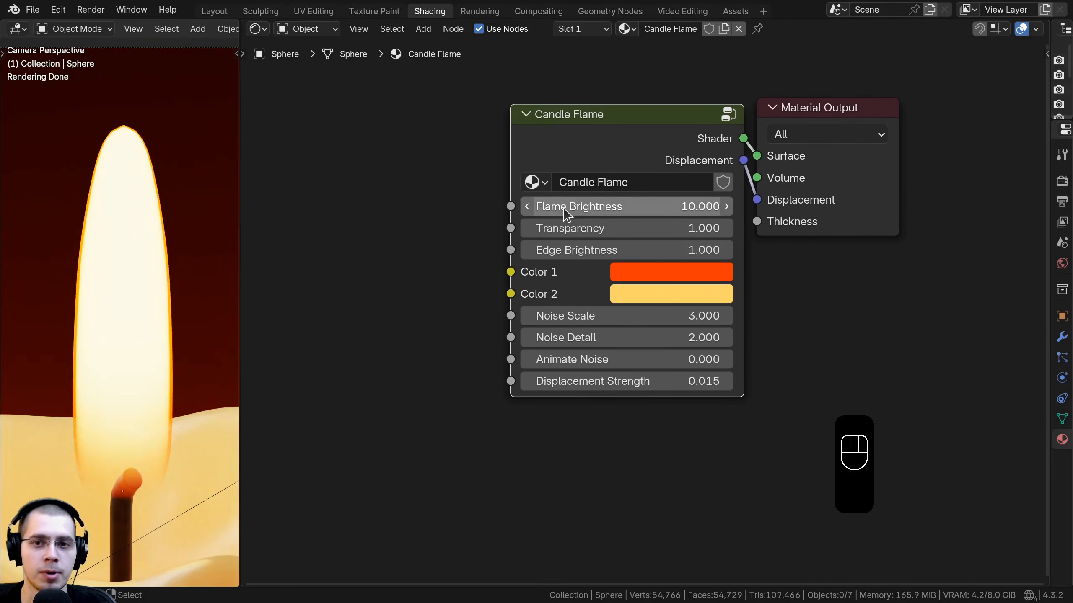
# Step: Save the file and widen the 3D viewport area
pyautogui.hotkey('ctrl', 's')
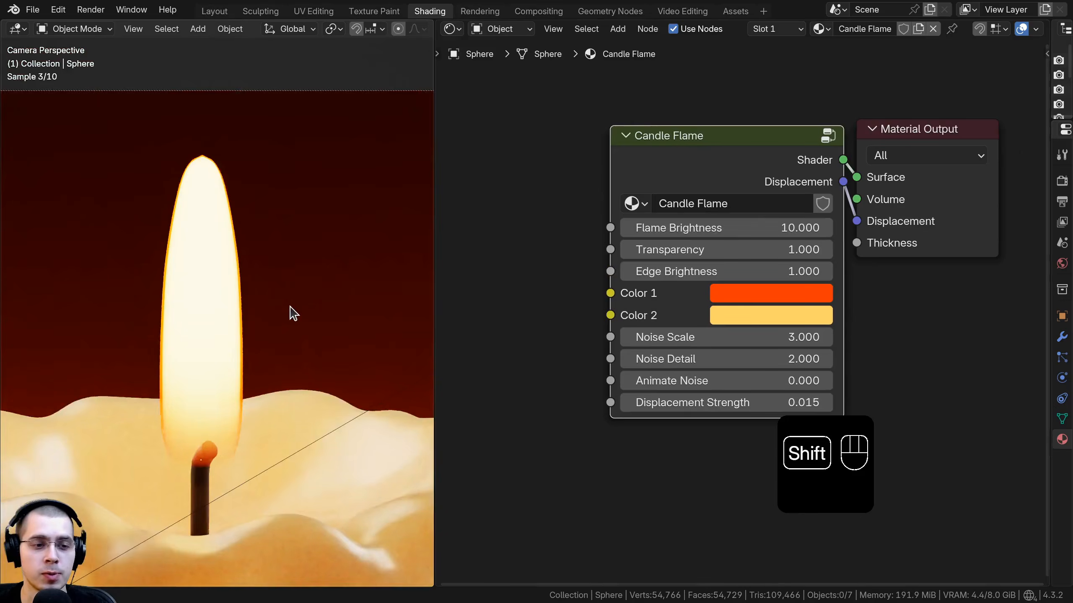
pyautogui.keyDown('shift'); pyautogui.moveTo(289, 311); pyautogui.dragTo(289, 292, button='middle'); pyautogui.keyUp('shift')
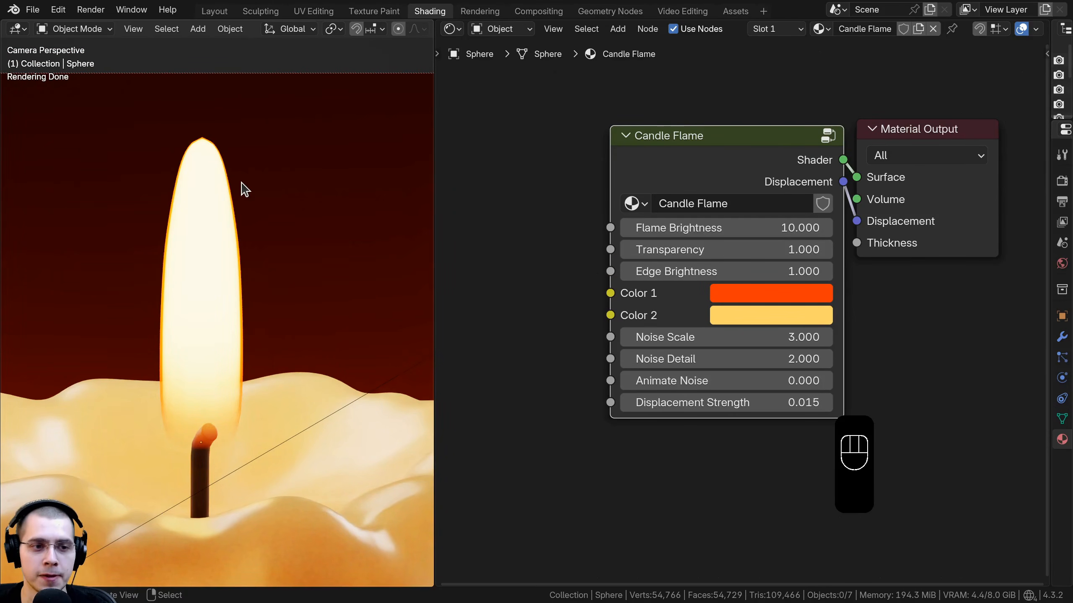
pyautogui.moveTo(685, 281); pyautogui.dragTo(681, 285, button='middle')
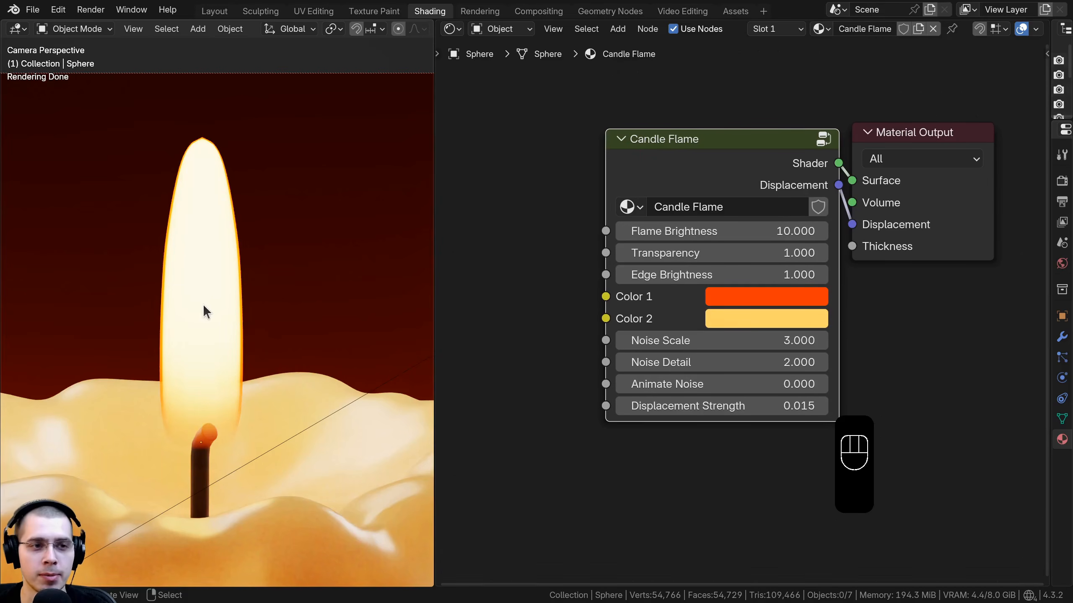
# Step: Open the Compositing workspace with compositing nodes enabled
pyautogui.click(537, 12)
pyautogui.click(167, 29)
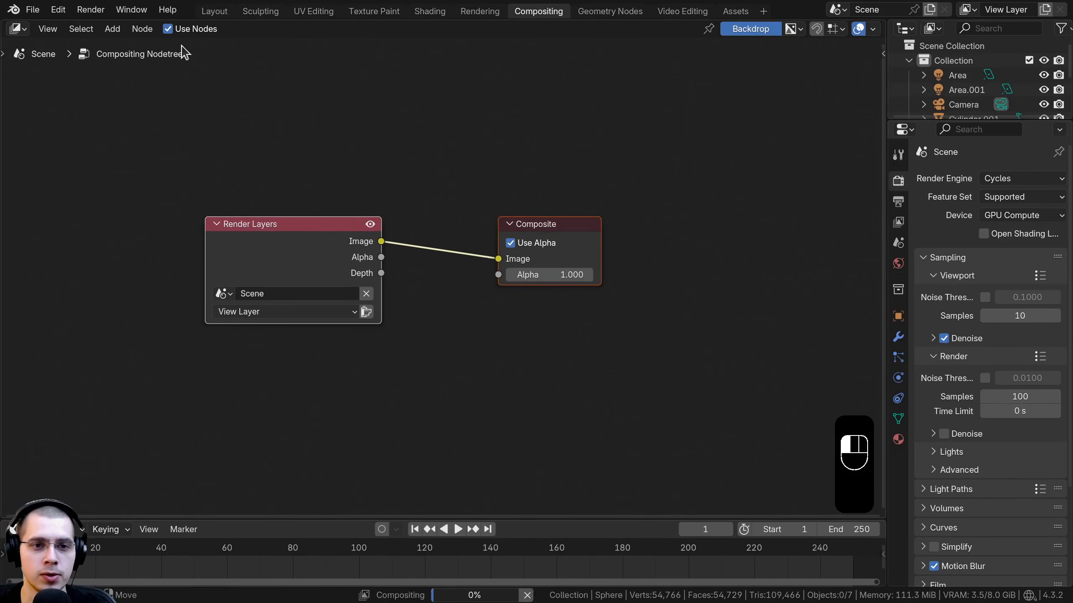
pyautogui.moveTo(451, 122); pyautogui.dragTo(498, 194, button='middle')
# Step: Insert a Glare node between Render Layers and Composite and link its output to a Viewer
pyautogui.hotkey('shift', 'a')
pyautogui.moveTo(499, 174)
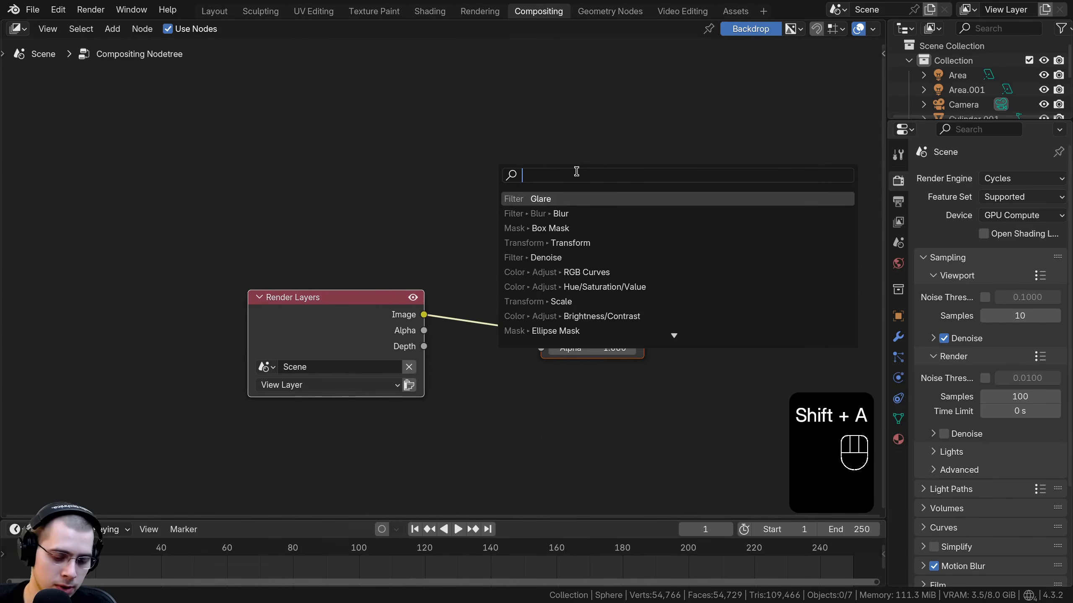
pyautogui.write('gla')
pyautogui.press('Return')
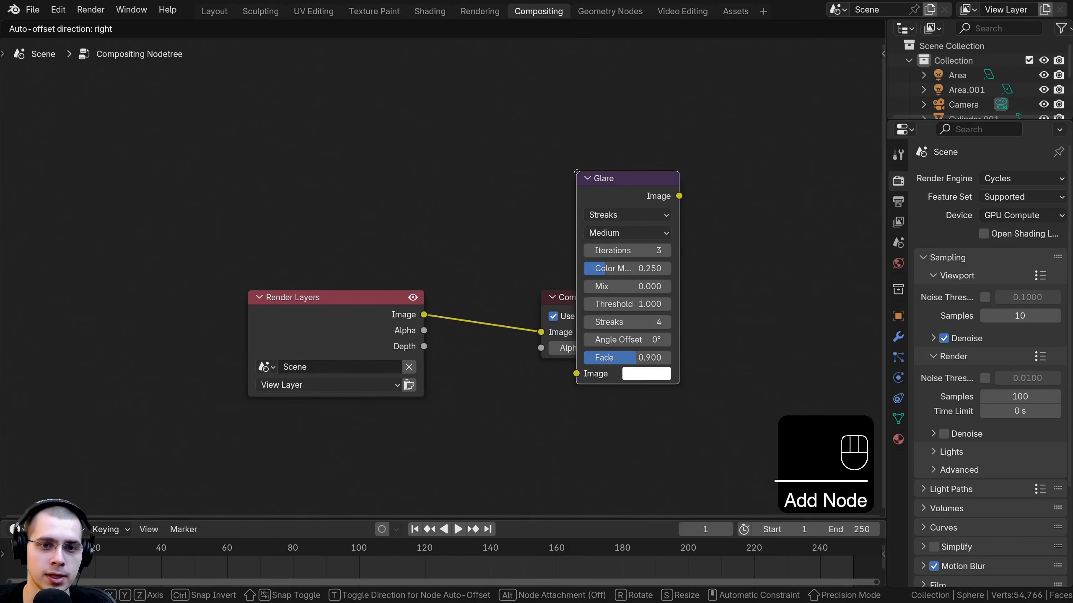
pyautogui.click(427, 270)
pyautogui.moveTo(574, 278); pyautogui.dragTo(588, 244, button='middle')
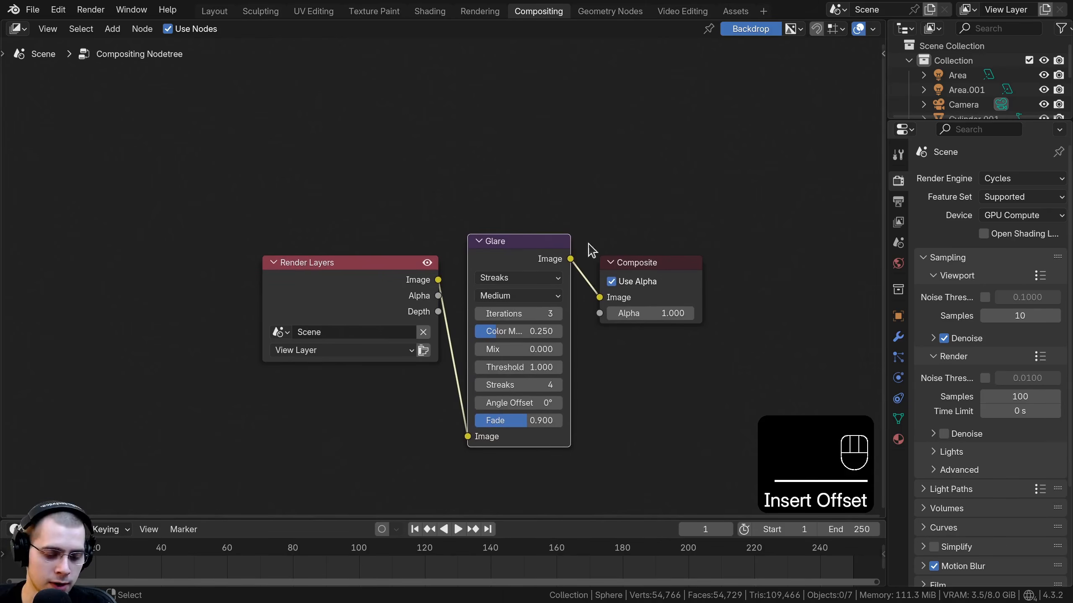
pyautogui.keyDown('ctrl'); pyautogui.keyDown('shift'); pyautogui.click(549, 250); pyautogui.keyUp('shift'); pyautogui.keyUp('ctrl')
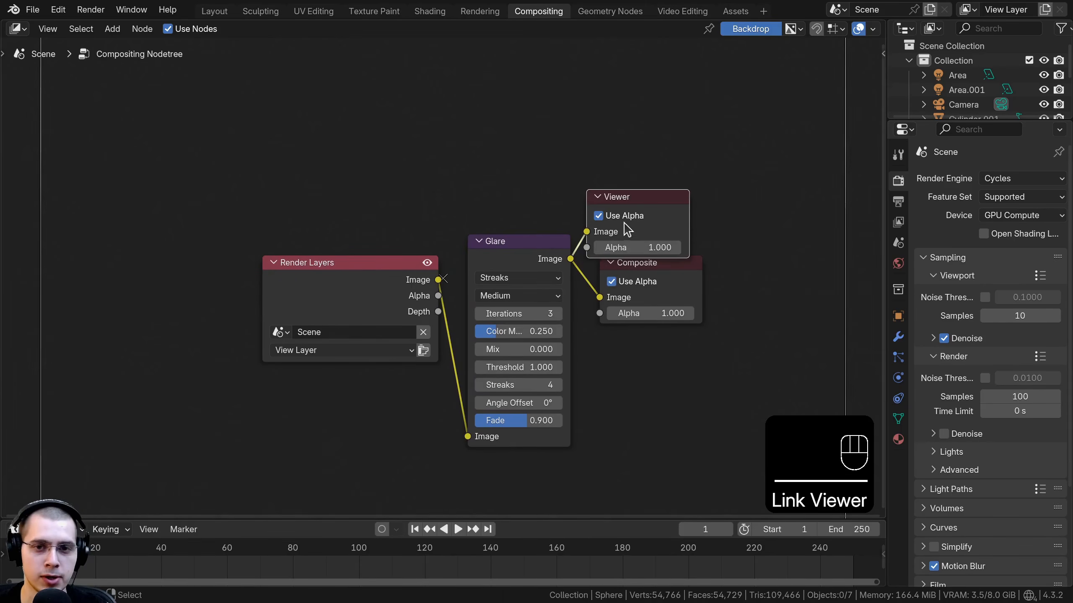
# Step: Rearrange the Viewer node above the Composite node so both take the Glare output
pyautogui.moveTo(641, 196); pyautogui.dragTo(651, 184)
pyautogui.moveTo(674, 161); pyautogui.dragTo(643, 312)
pyautogui.press('g')
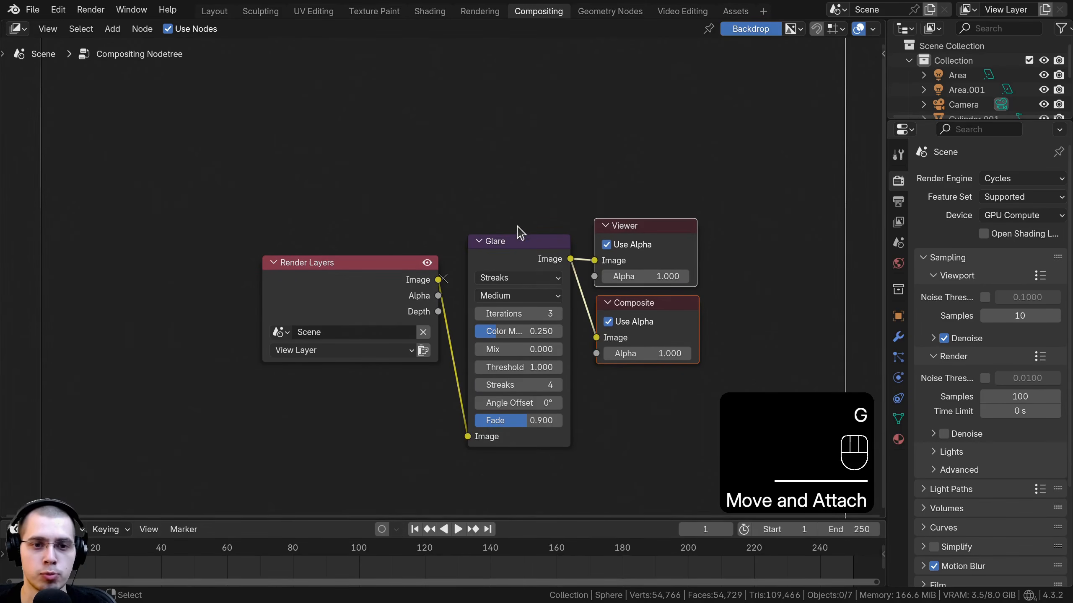
pyautogui.moveTo(515, 249); pyautogui.dragTo(508, 239)
pyautogui.moveTo(551, 253); pyautogui.dragTo(575, 254, button='middle')
pyautogui.scroll(1, 568, 262)
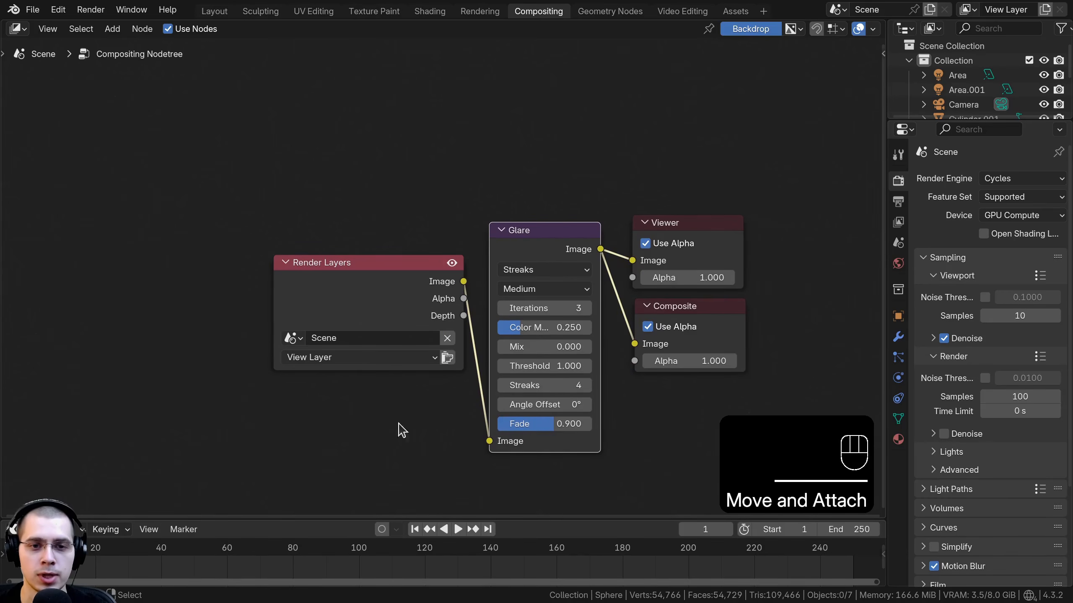
pyautogui.scroll(-2, 946, 74)
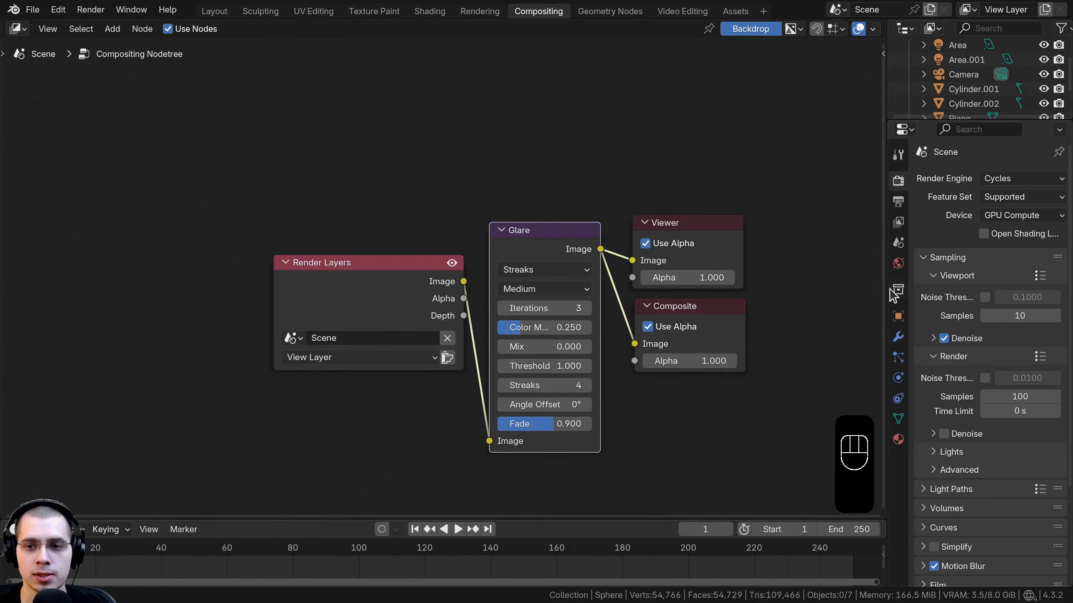
# Step: Set the render samples to 200 and enable render Denoise
pyautogui.moveTo(885, 288); pyautogui.dragTo(832, 281)
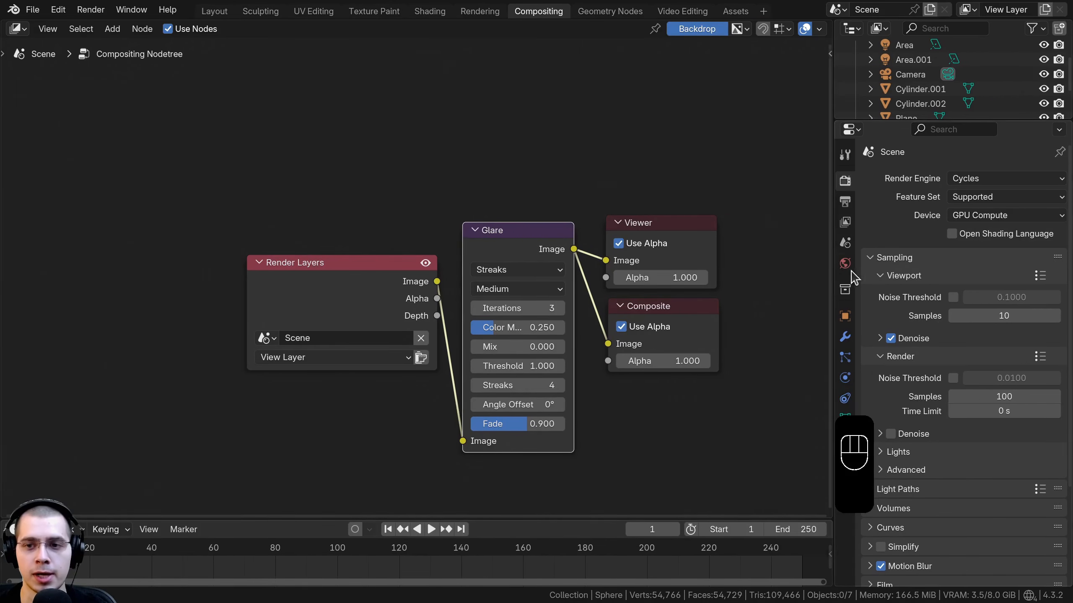
pyautogui.click(846, 186)
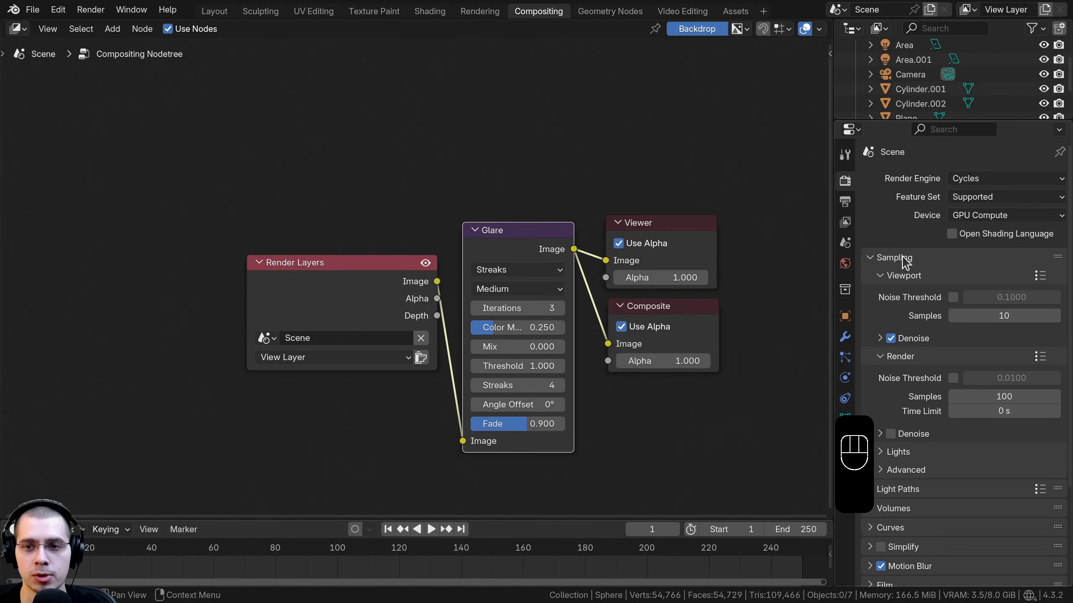
pyautogui.scroll(-5, 864, 412)
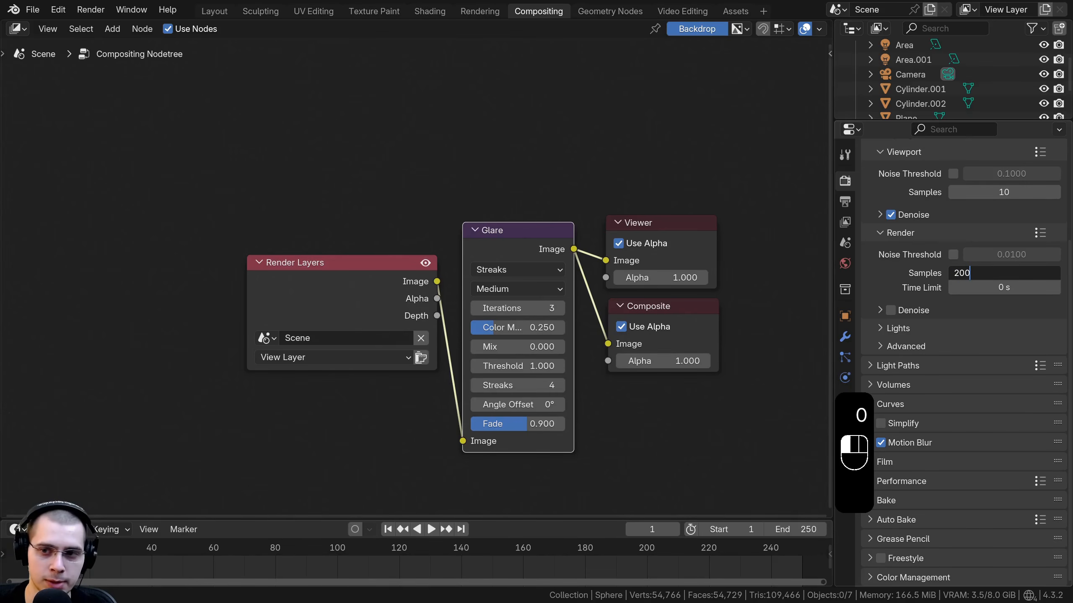
pyautogui.press('Return')
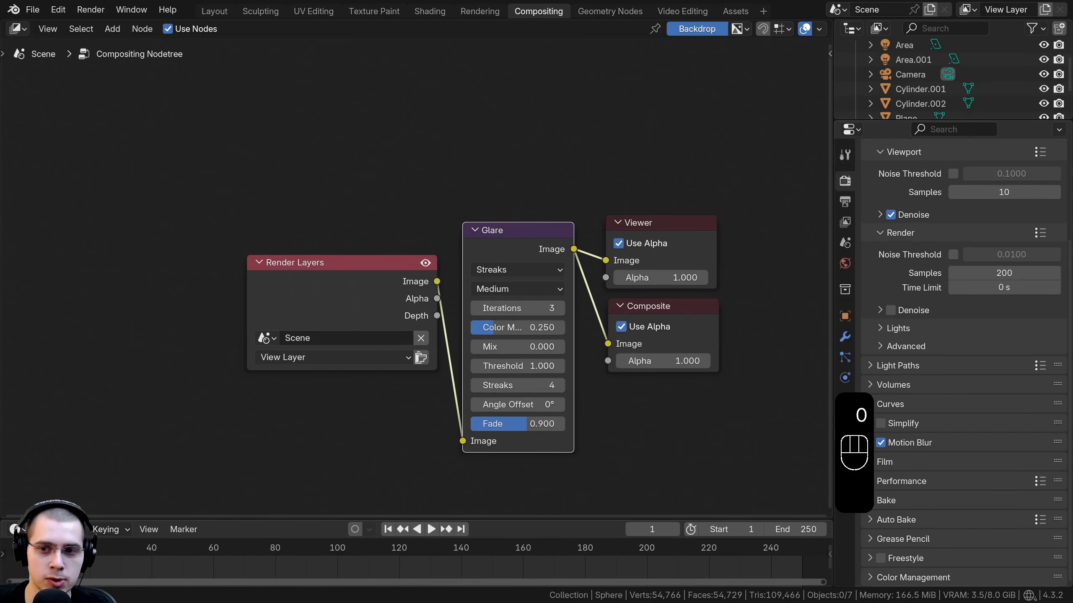
pyautogui.click(890, 311)
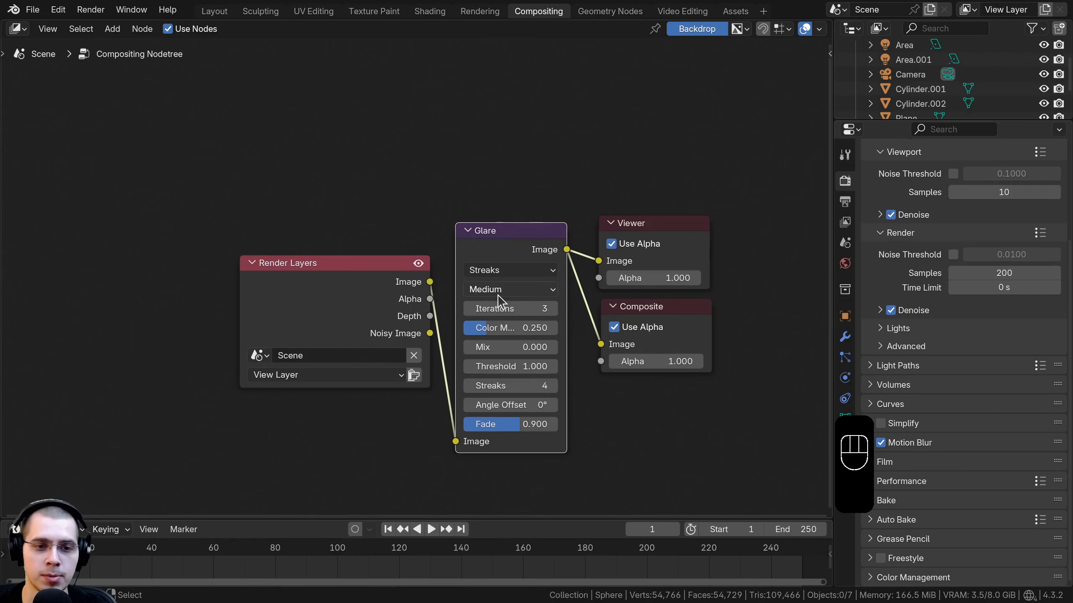
# Step: Save the file and render a still image, closing the render window afterwards
pyautogui.hotkey('ctrl', 's')
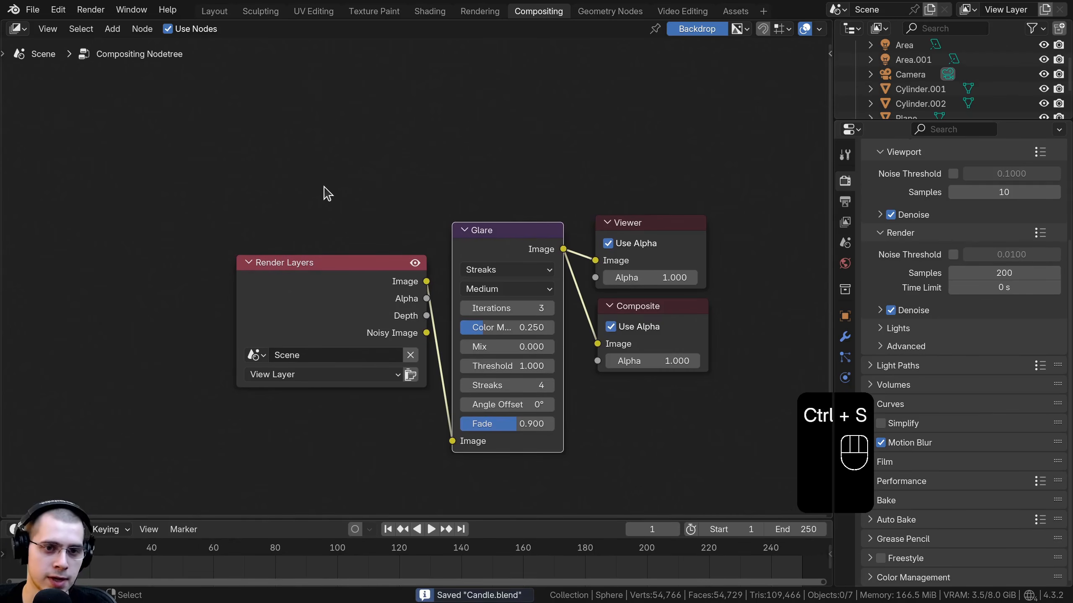
pyautogui.click(86, 10)
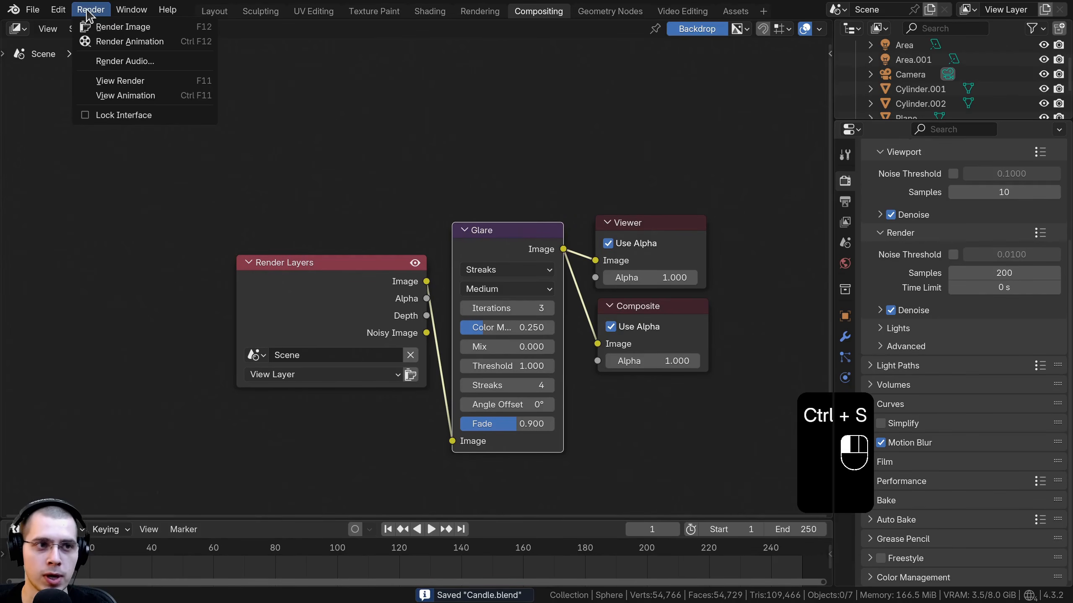
pyautogui.click(151, 29)
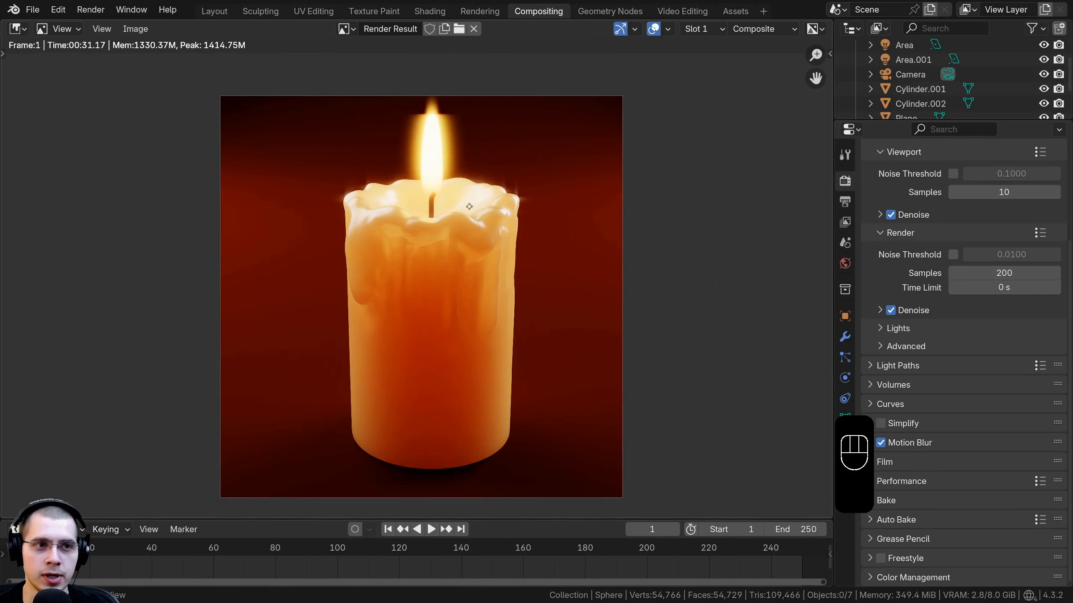
pyautogui.scroll(1, 462, 132)
pyautogui.press('Escape')
pyautogui.press('Escape')
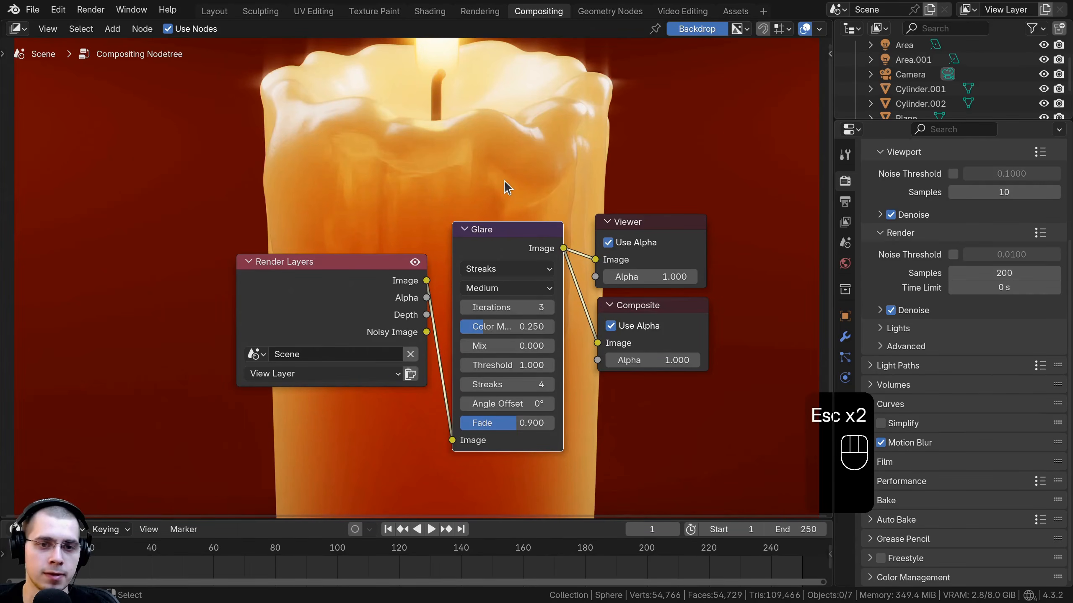
# Step: Change the Glare node's type from Streaks to Bloom
pyautogui.press('v')
pyautogui.press('v')
pyautogui.press('v')
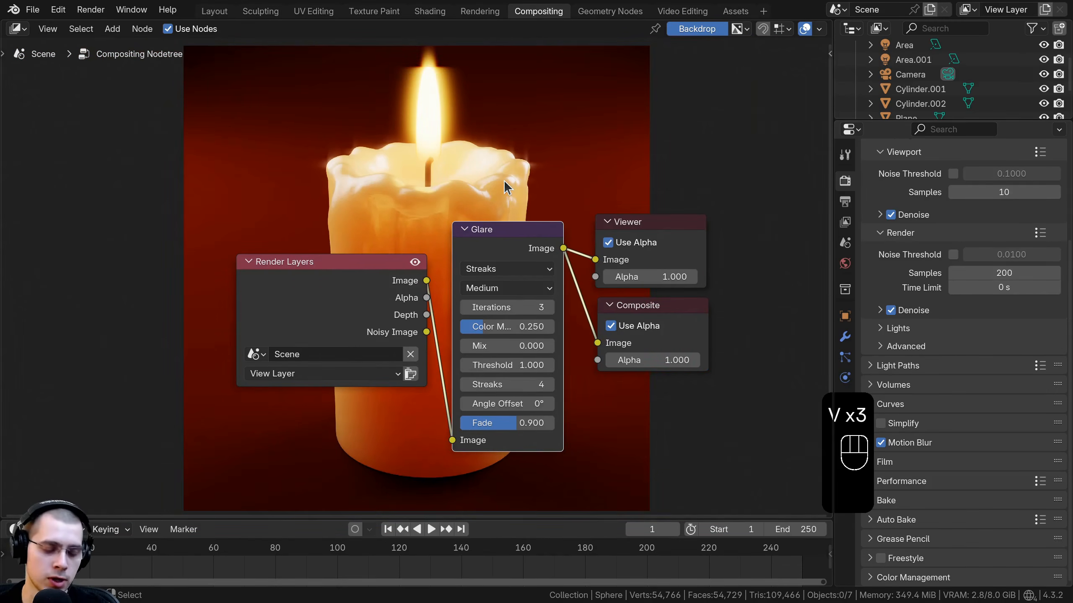
pyautogui.scroll(1, 505, 182)
pyautogui.click(500, 233)
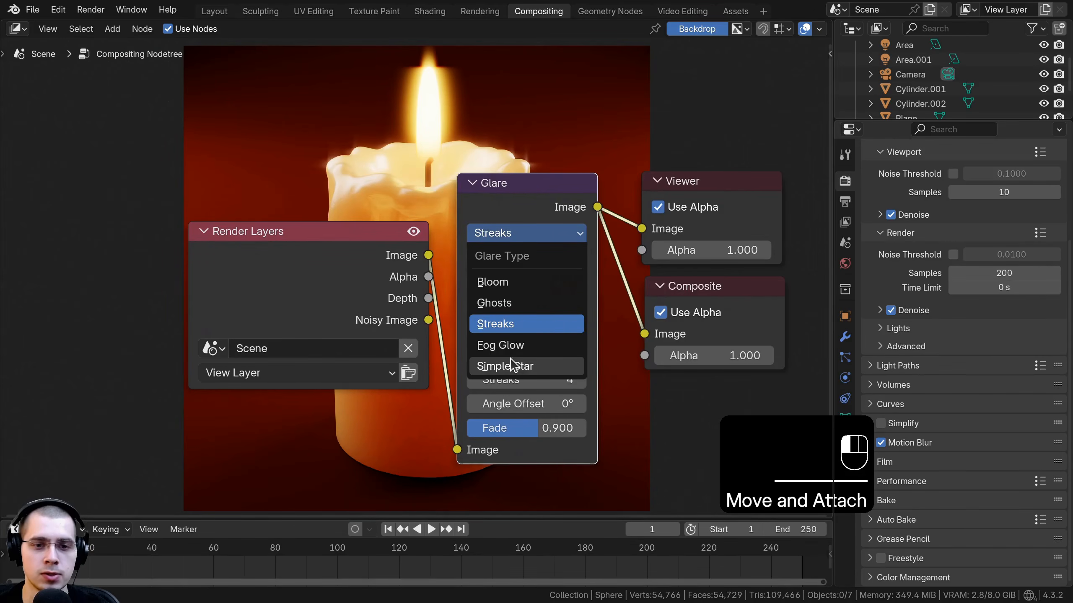
pyautogui.click(510, 288)
# Step: Move the Render Layers node aside and set the Glare Size to 4
pyautogui.moveTo(258, 277); pyautogui.dragTo(203, 274)
pyautogui.moveTo(203, 274); pyautogui.dragTo(207, 290, button='middle')
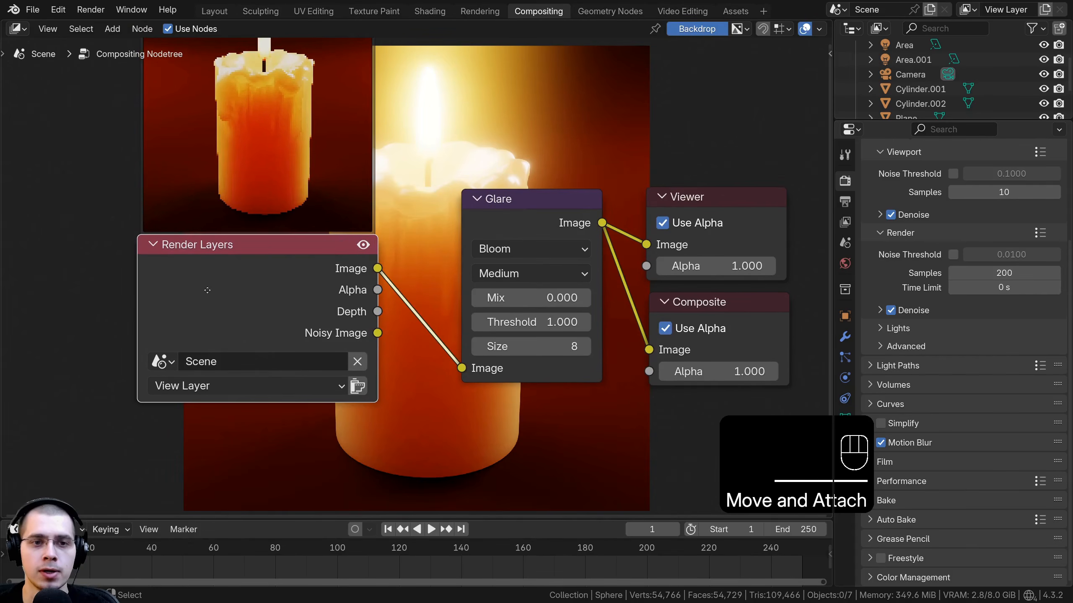
pyautogui.moveTo(207, 290); pyautogui.dragTo(128, 302)
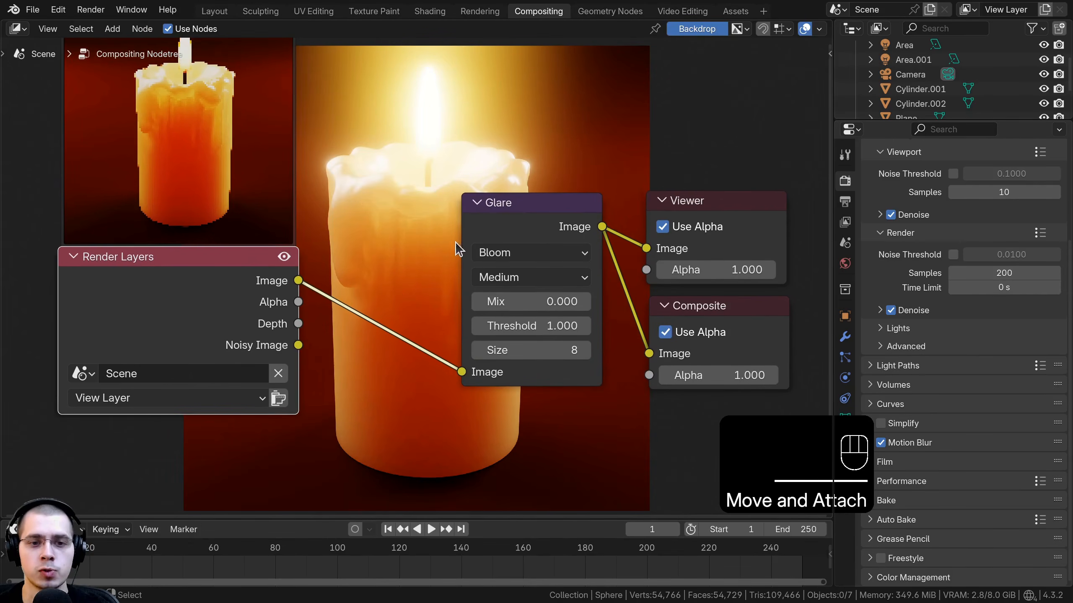
pyautogui.click(478, 350)
pyautogui.click(477, 350)
pyautogui.click(477, 350)
pyautogui.click(477, 350)
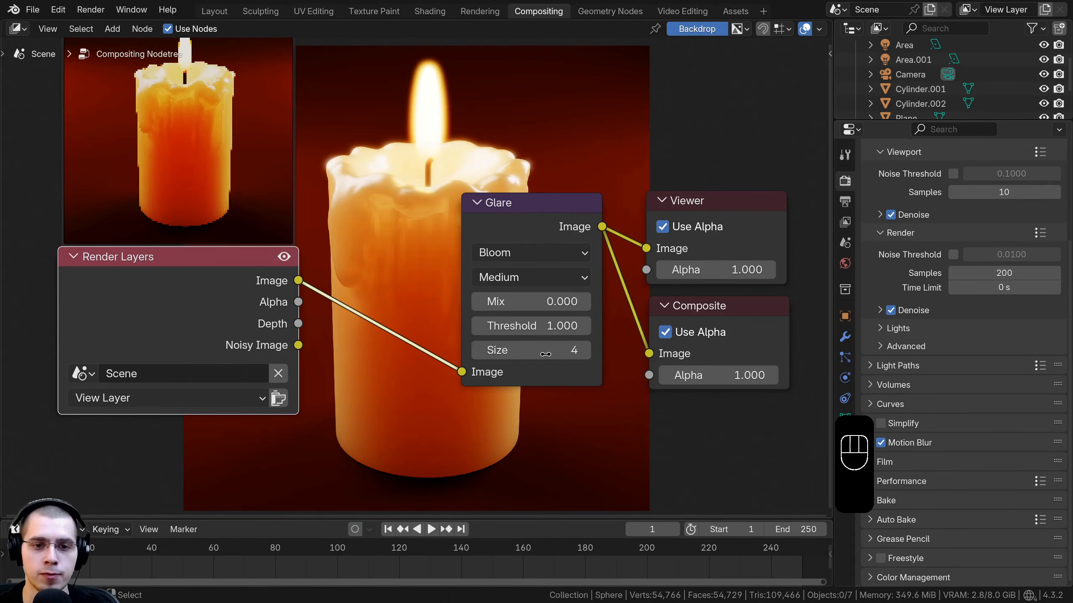
# Step: Set the Glare Mix to -0.7 and try dragging Threshold, cancelling that change
pyautogui.moveTo(540, 303)
pyautogui.mouseDown()
pyautogui.moveTo(479, 303)
pyautogui.moveTo(545, 302)
pyautogui.mouseUp()
pyautogui.click(547, 303)
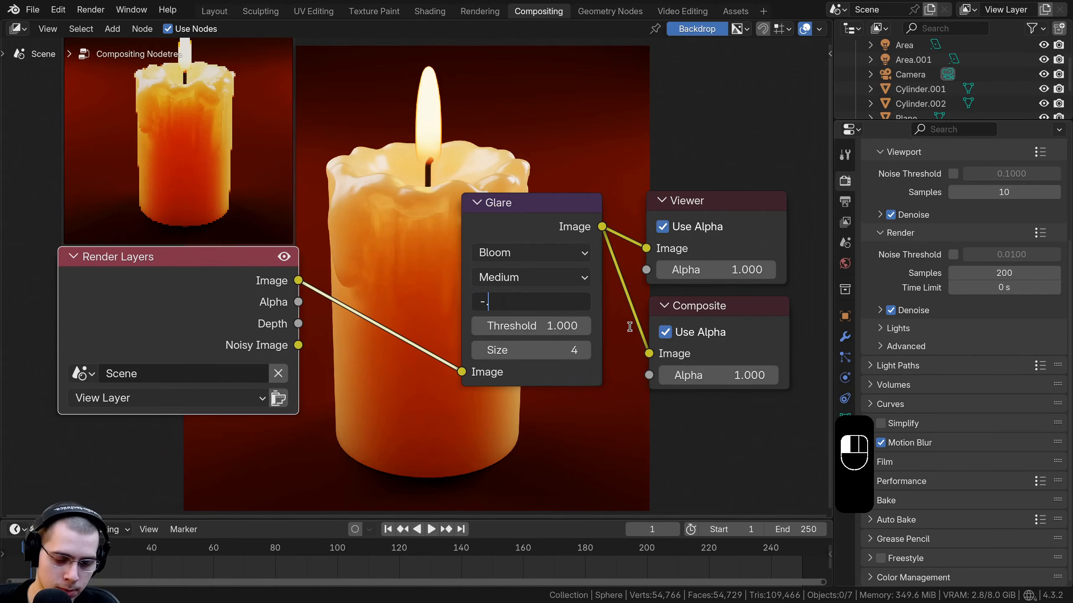
pyautogui.write('-0.7')
pyautogui.press('Return')
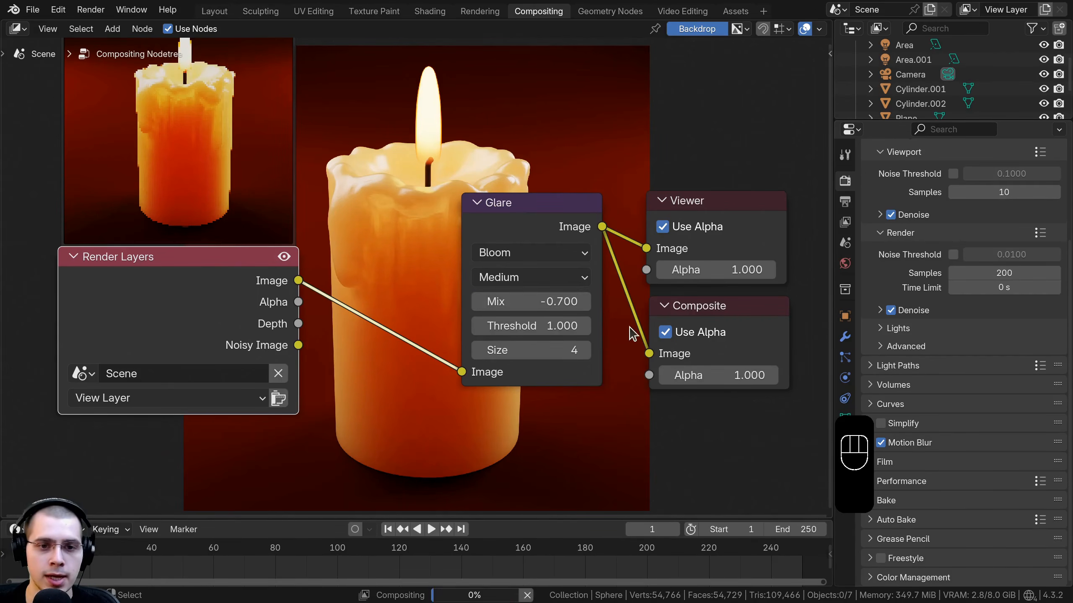
pyautogui.moveTo(539, 326); pyautogui.dragTo(497, 326)
pyautogui.rightClick(496, 326)
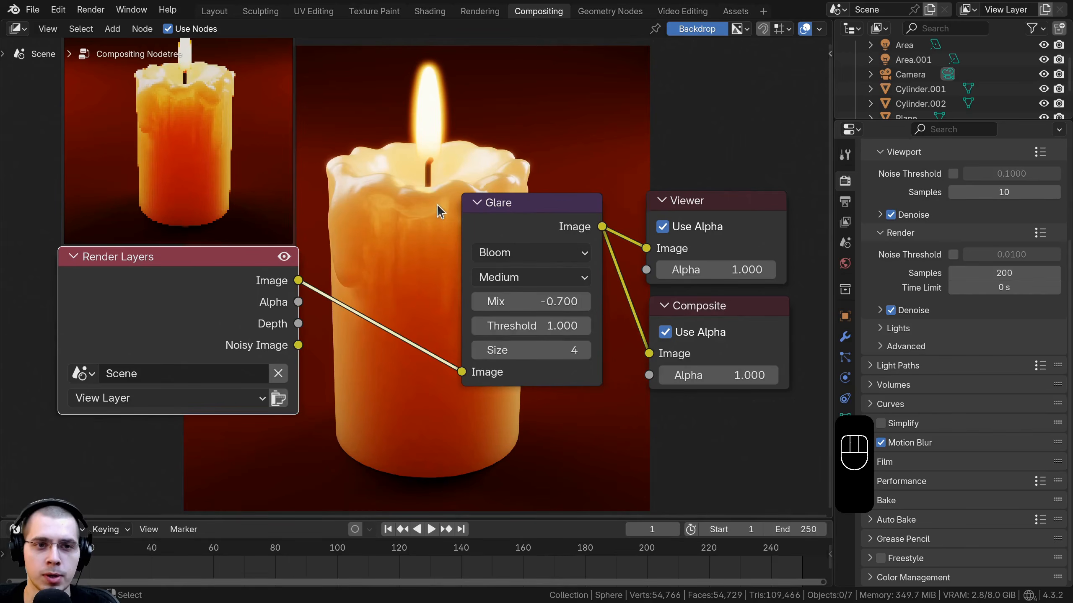
# Step: Toggle the Glare node's mute repeatedly to compare the backdrop with and without glare
pyautogui.scroll(-2, 437, 204)
pyautogui.moveTo(436, 204); pyautogui.dragTo(434, 268, button='middle')
pyautogui.moveTo(197, 375); pyautogui.dragTo(213, 375)
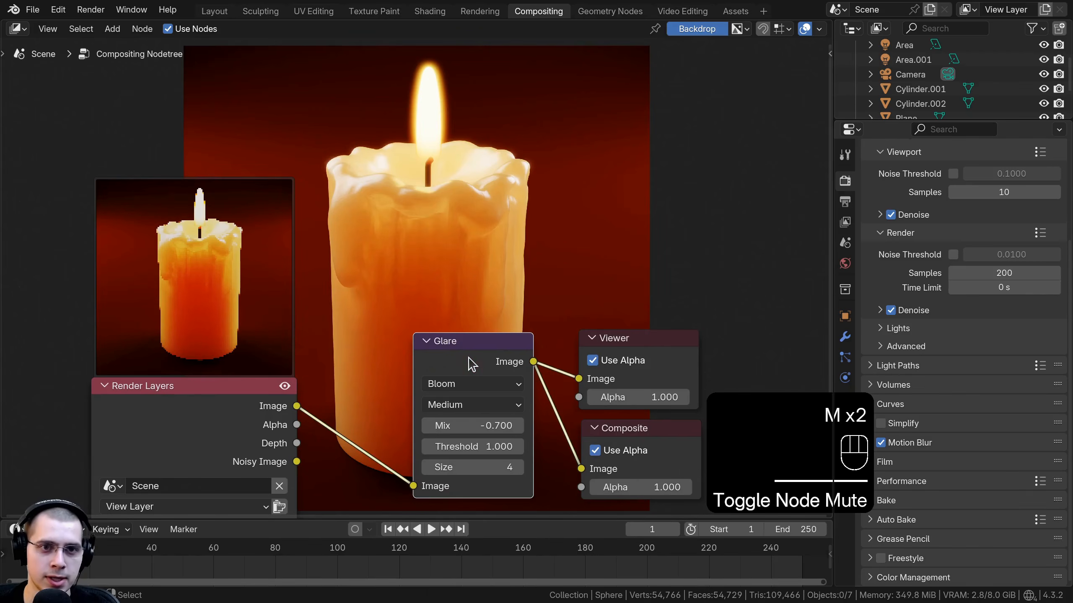
pyautogui.press('m')
pyautogui.press('m')
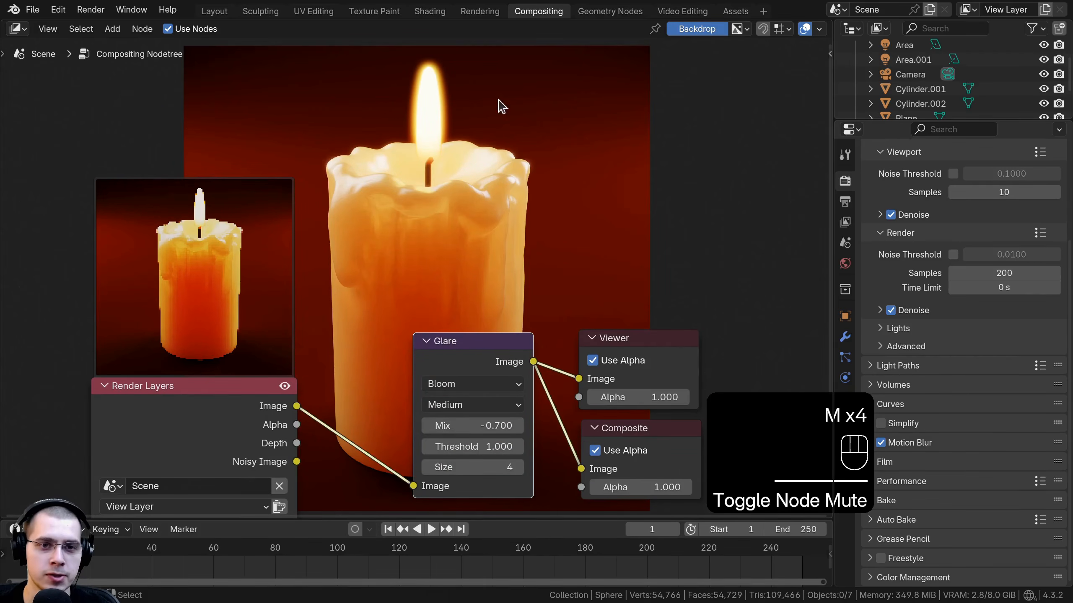
pyautogui.press('m')
pyautogui.press('m')
pyautogui.scroll(1, 479, 488)
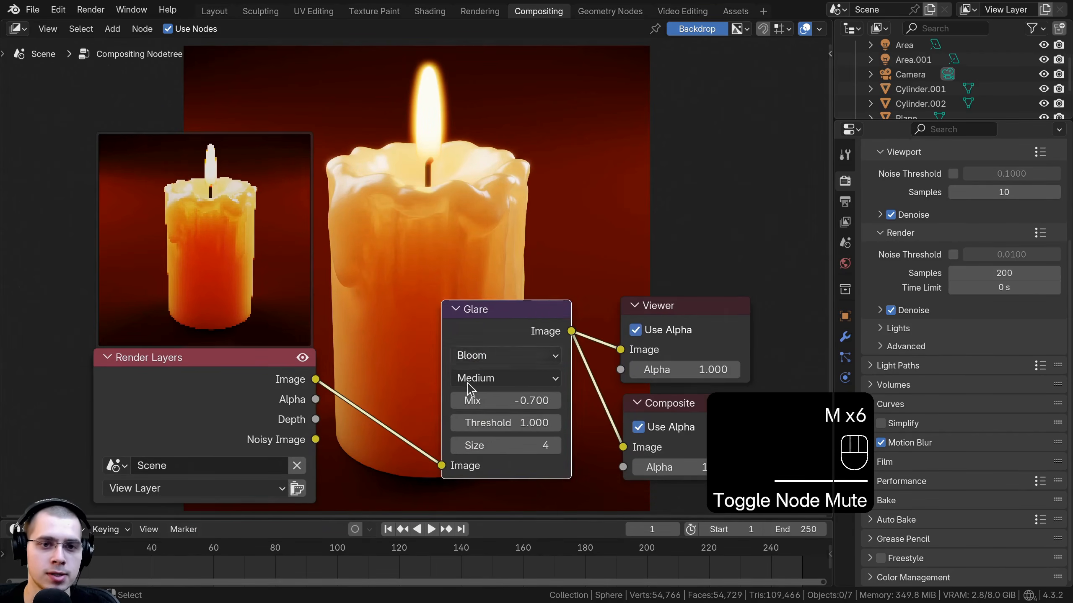
pyautogui.press('m')
pyautogui.press('m')
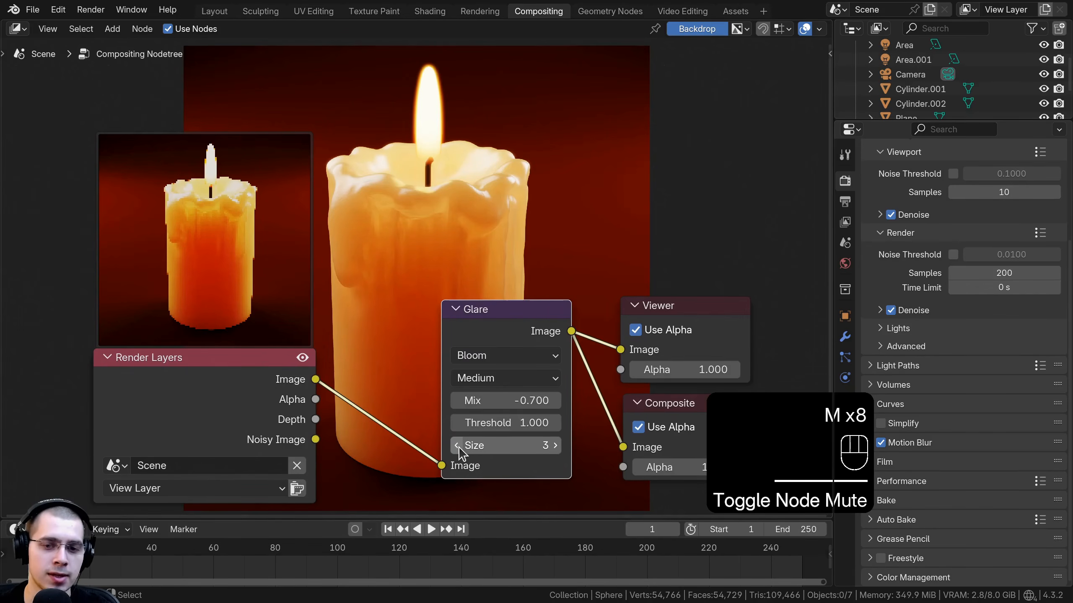
# Step: Set the Glare Size to 3 and toggle the node's mute again to compare
pyautogui.click(458, 446)
pyautogui.moveTo(520, 311); pyautogui.dragTo(524, 314)
pyautogui.press('m')
pyautogui.press('m')
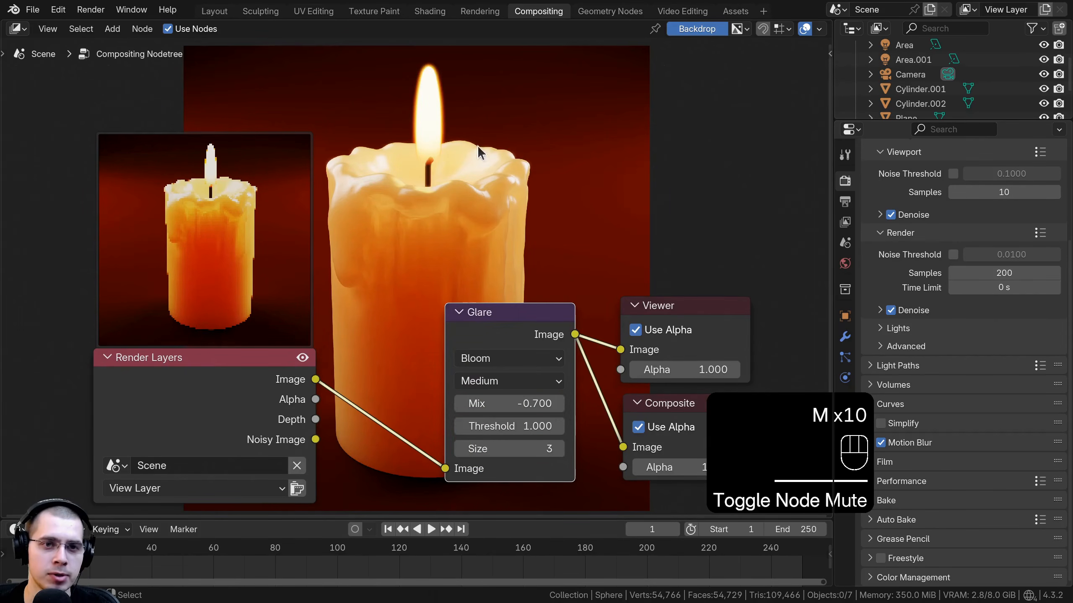
pyautogui.press('m')
pyautogui.press('m')
pyautogui.moveTo(475, 326); pyautogui.dragTo(477, 326, button='middle')
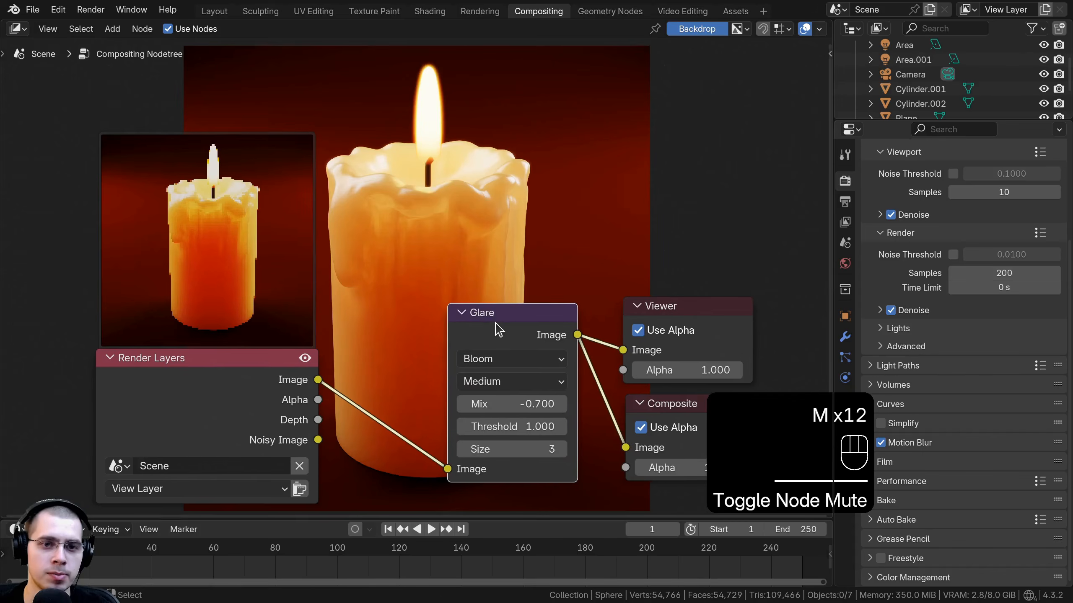
pyautogui.moveTo(494, 324); pyautogui.dragTo(502, 326)
pyautogui.moveTo(266, 383); pyautogui.dragTo(320, 351)
pyautogui.press('a')
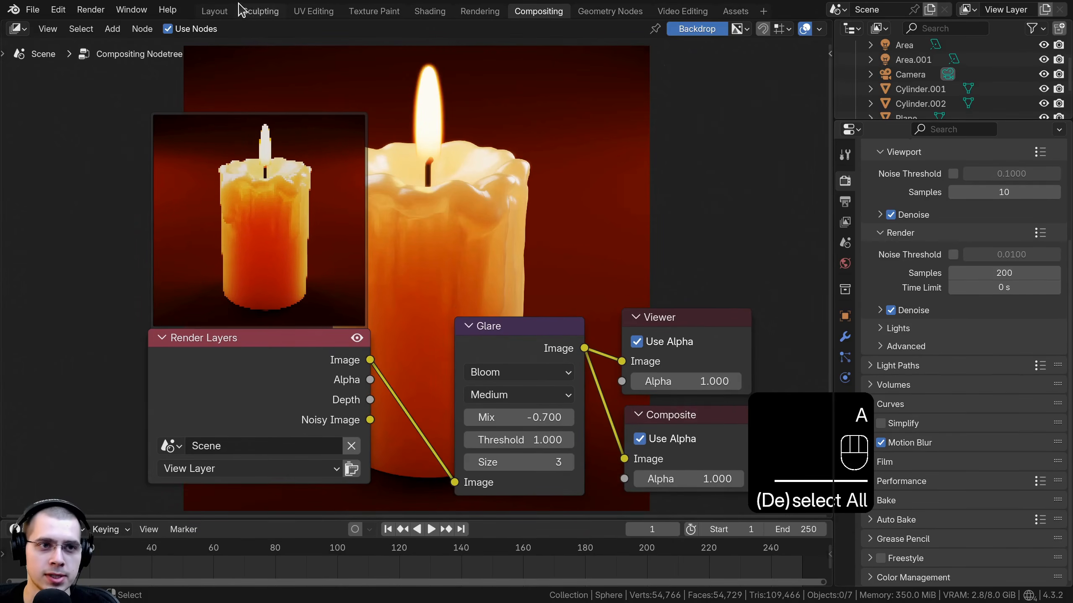
# Step: In the Layout workspace, view through the camera in Rendered shading
pyautogui.click(210, 11)
pyautogui.press('z')
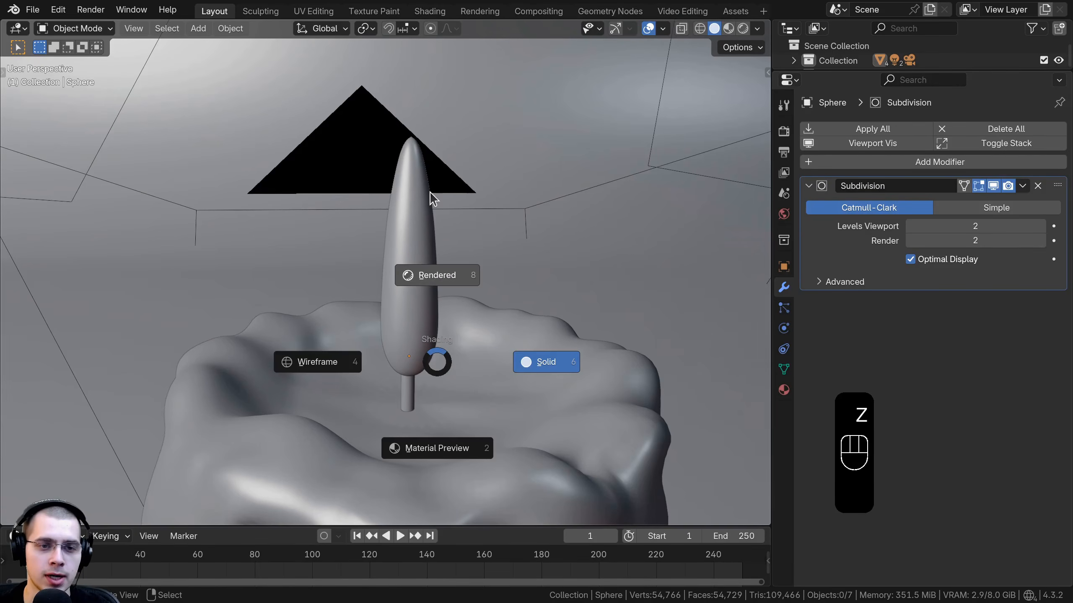
pyautogui.click(431, 198)
pyautogui.press('KP_0')
pyautogui.scroll(6, 454, 160)
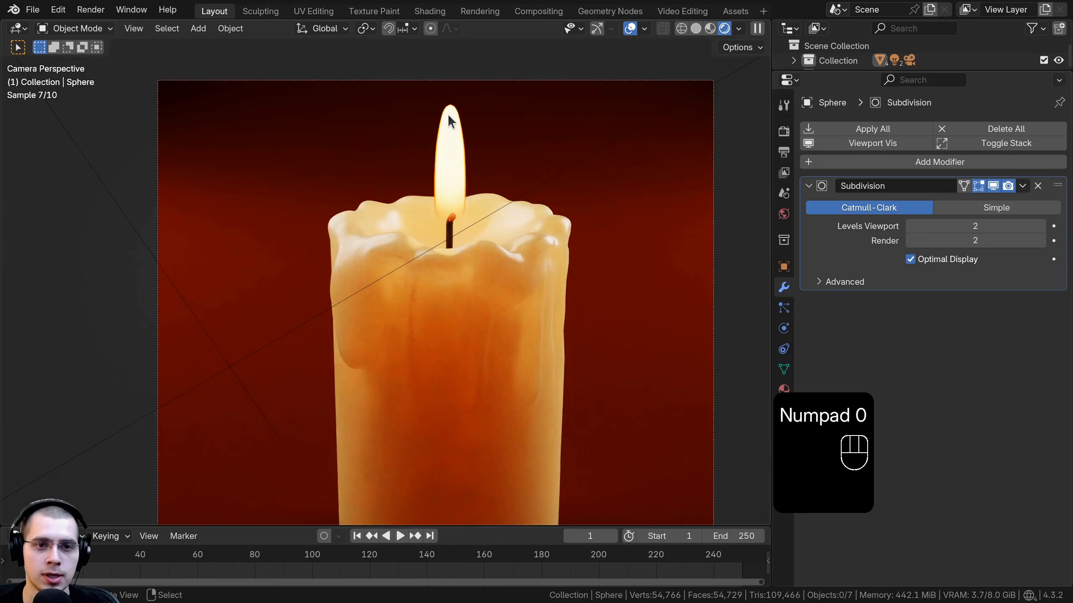
# Step: Set the viewport shading compositor to Always
pyautogui.click(739, 29)
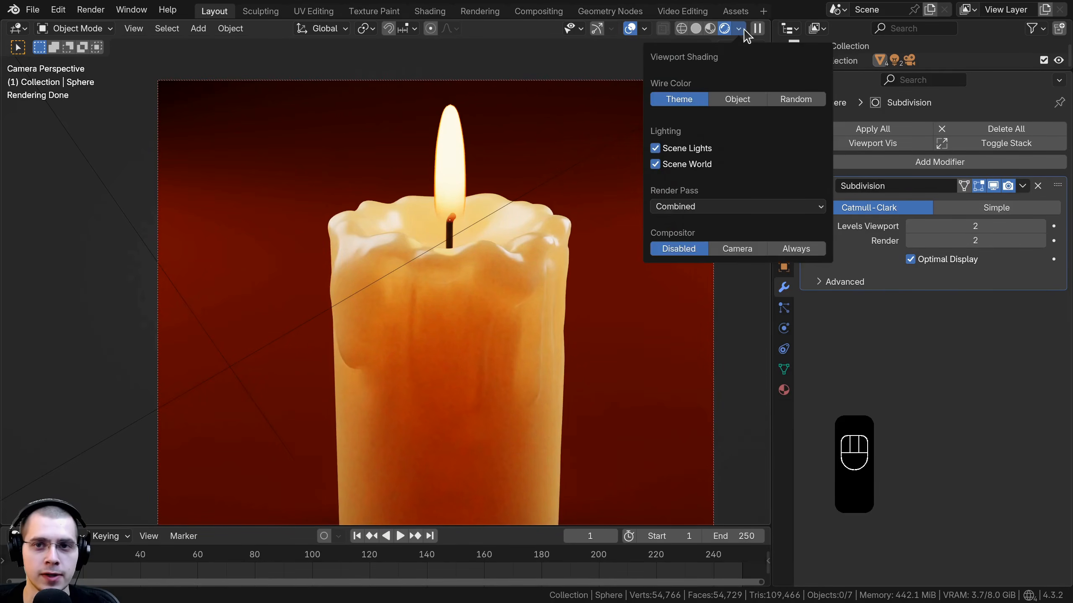
pyautogui.click(796, 249)
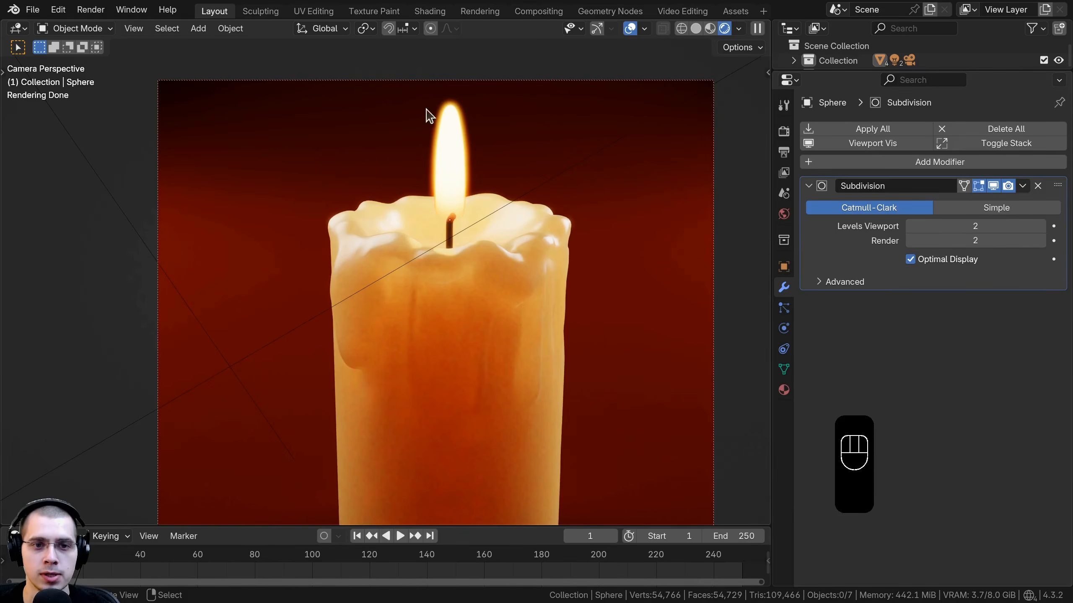
pyautogui.scroll(3, 426, 115)
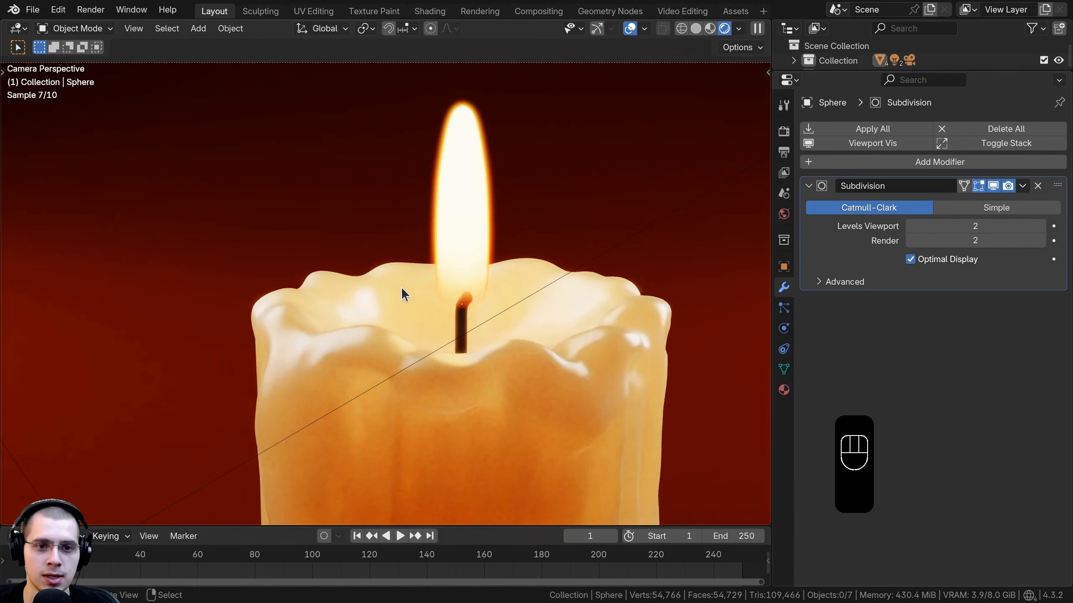
pyautogui.scroll(-7, 405, 293)
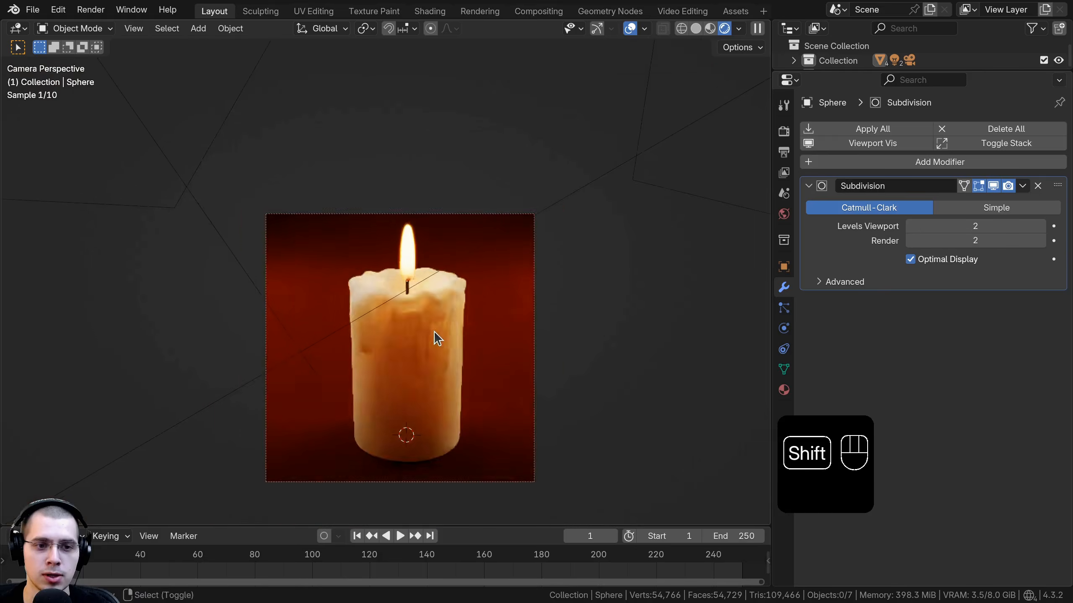
pyautogui.keyDown('shift'); pyautogui.moveTo(433, 349); pyautogui.dragTo(444, 300, button='middle'); pyautogui.keyUp('shift')
pyautogui.scroll(1, 445, 300)
# Step: Save the file and switch to the Shading workspace
pyautogui.hotkey('ctrl', 's')
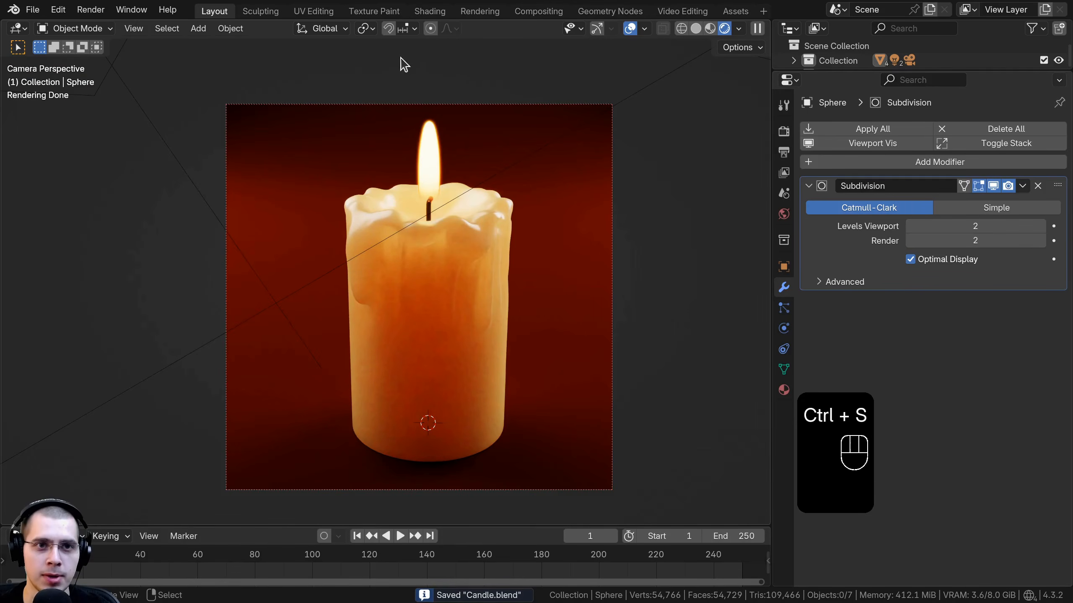
pyautogui.click(434, 15)
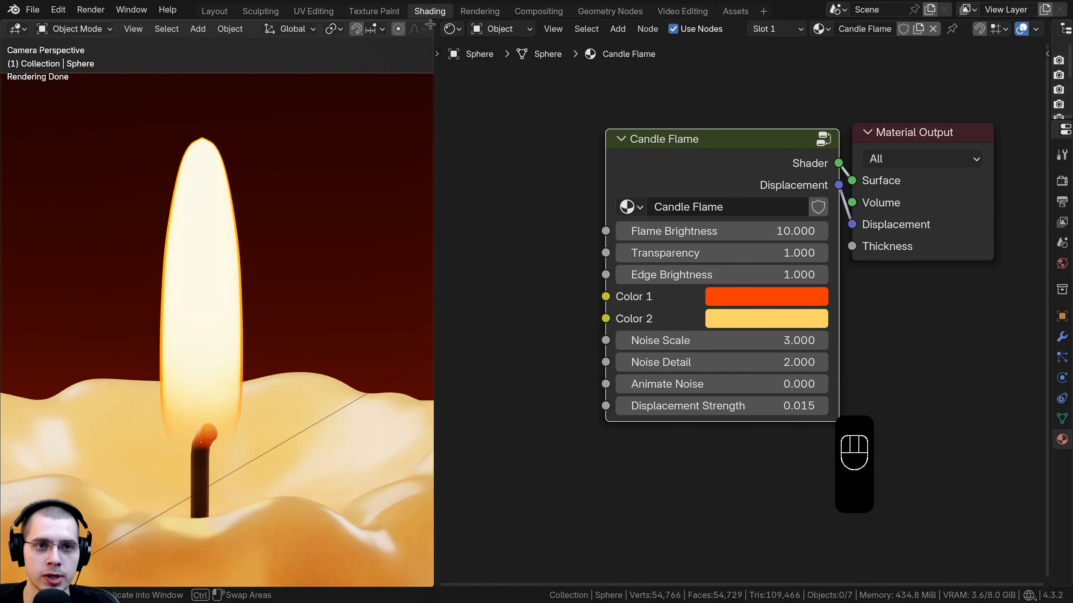
# Step: Split a Timeline area off below the 3D viewport and stretch it across the full width of the workspace
pyautogui.moveTo(429, 22); pyautogui.dragTo(401, 517)
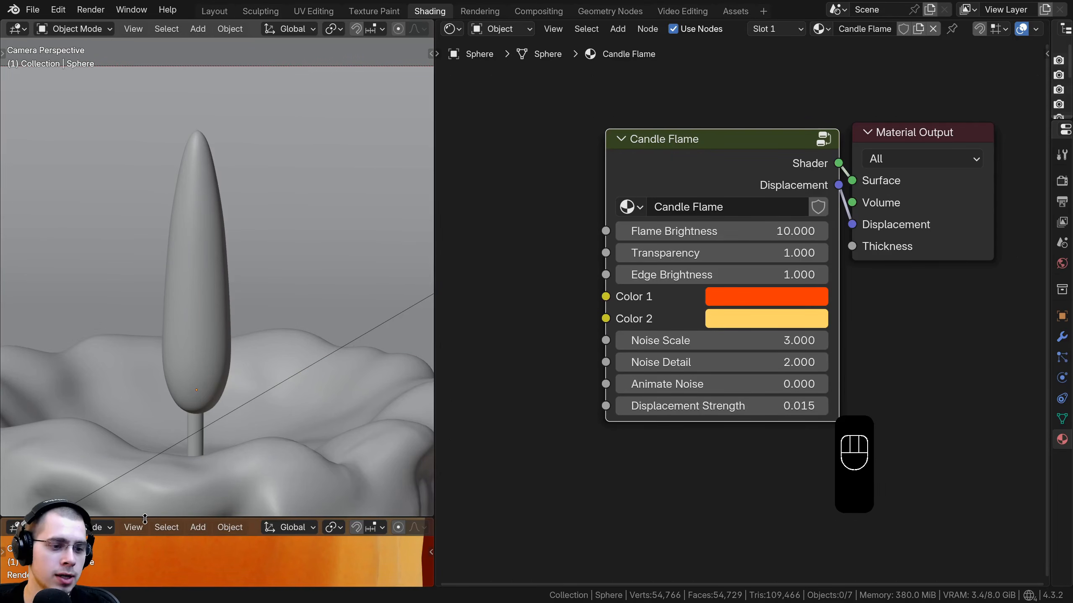
pyautogui.moveTo(145, 519); pyautogui.dragTo(144, 466)
pyautogui.click(17, 472)
pyautogui.click(17, 474)
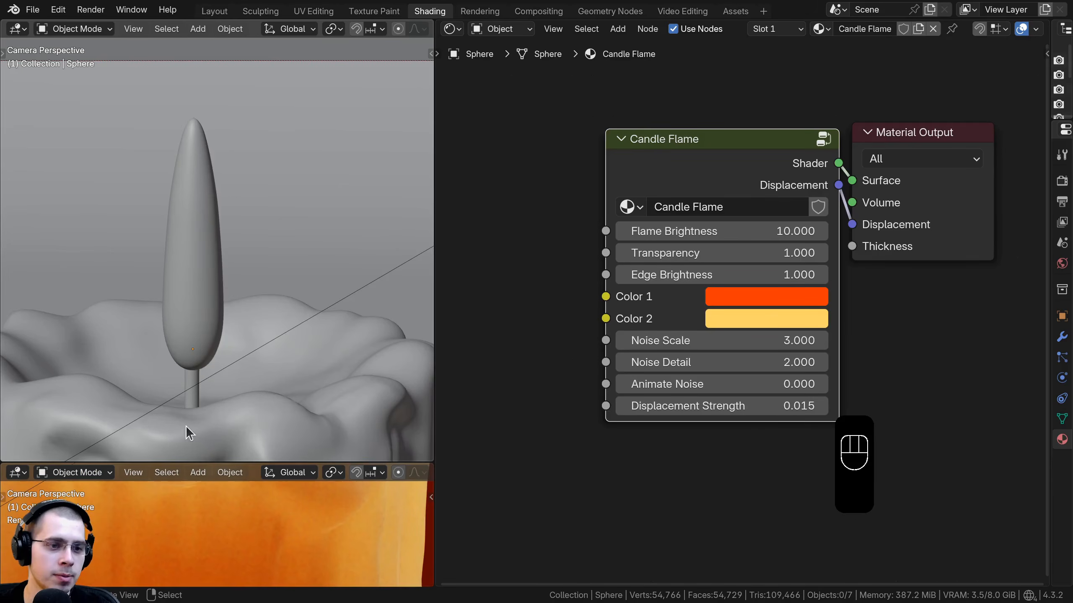
pyautogui.click(17, 472)
pyautogui.click(216, 341)
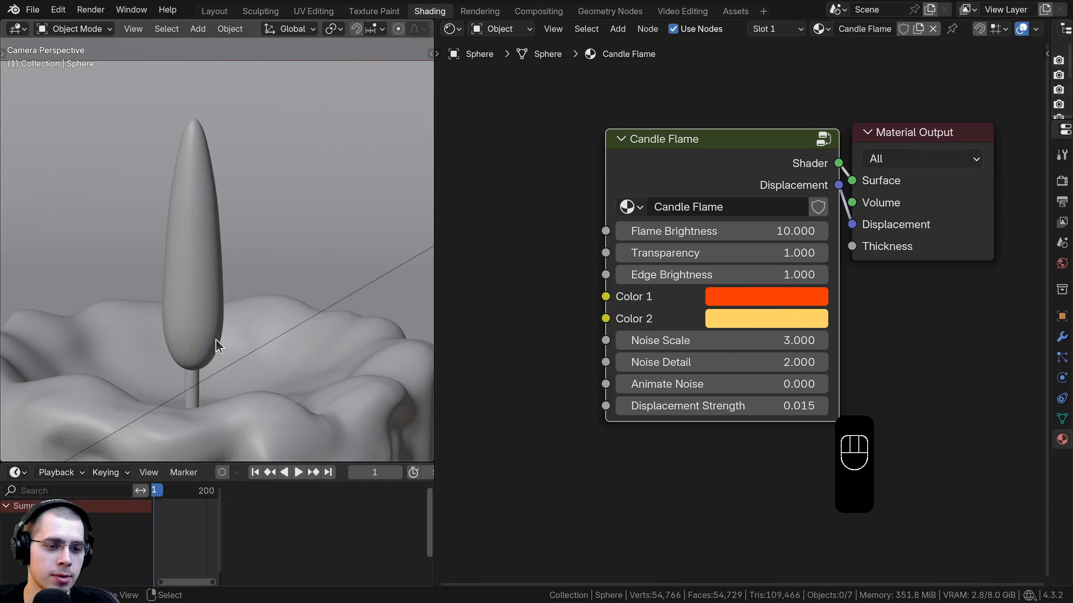
pyautogui.moveTo(430, 468); pyautogui.dragTo(464, 509)
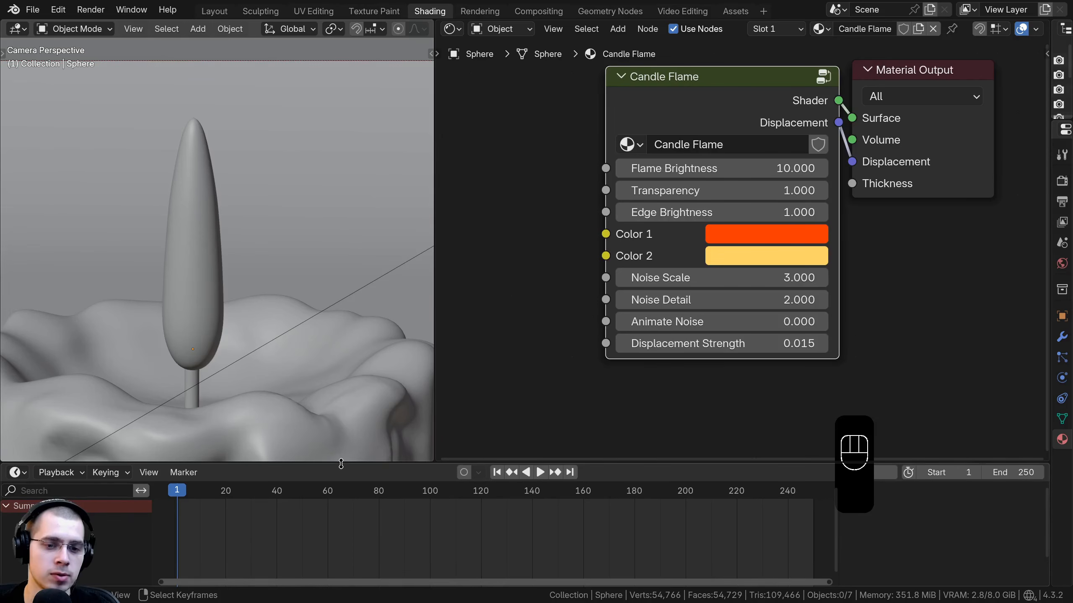
pyautogui.moveTo(341, 464); pyautogui.dragTo(340, 484)
pyautogui.press('Home')
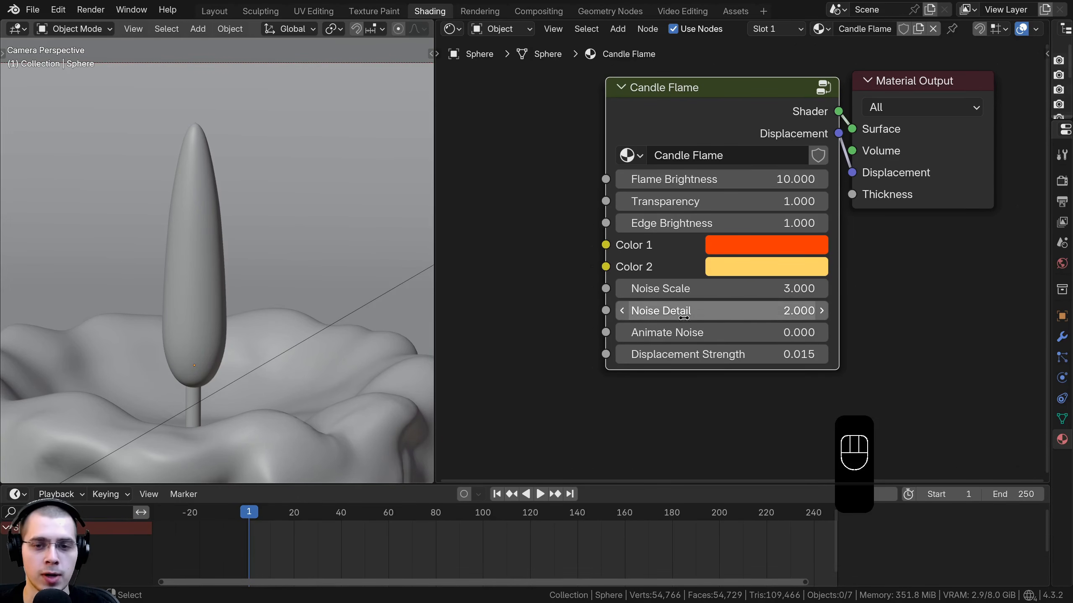
# Step: Keyframe the Candle Flame node's Animate Noise value of 0 at frame 1
pyautogui.moveTo(643, 142); pyautogui.dragTo(622, 160, button='middle')
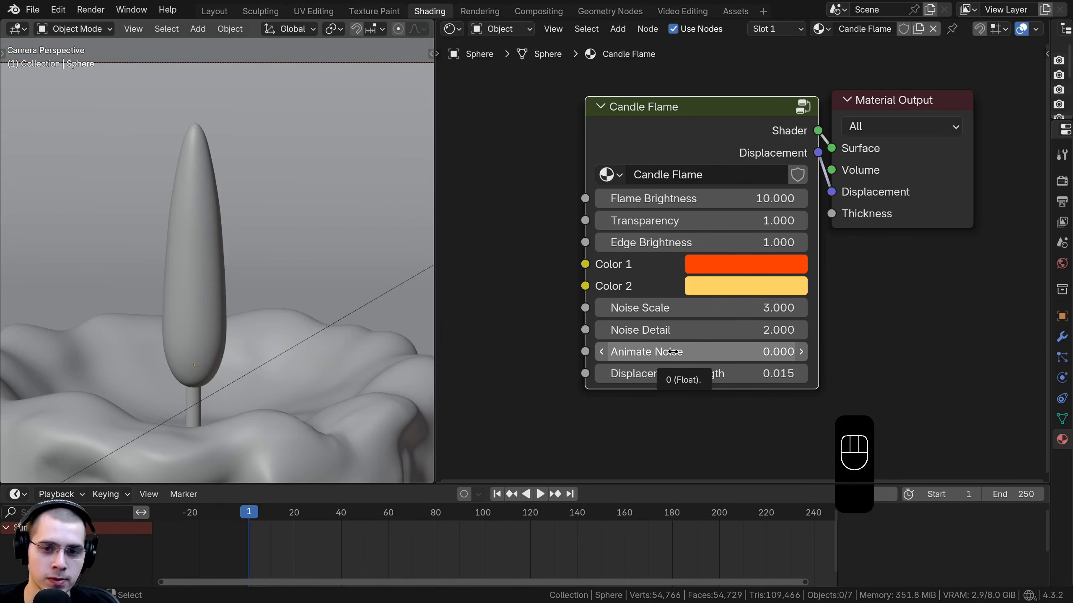
pyautogui.press('i')
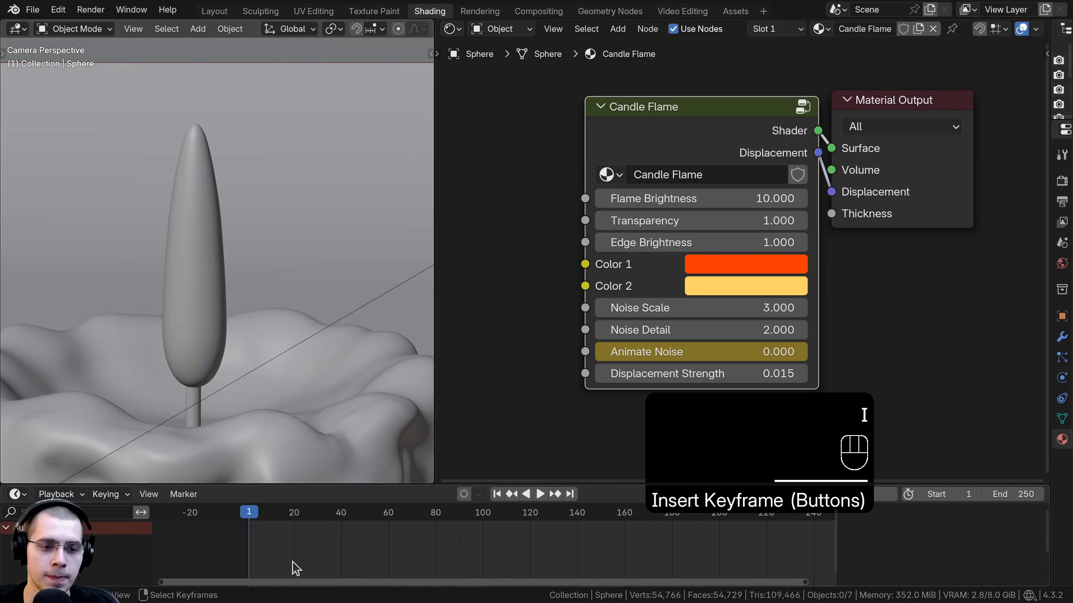
# Step: Move to frame 250, set Animate Noise to 1.5 and keyframe it
pyautogui.moveTo(252, 514); pyautogui.dragTo(811, 580)
pyautogui.moveTo(816, 578); pyautogui.dragTo(632, 559, button='middle')
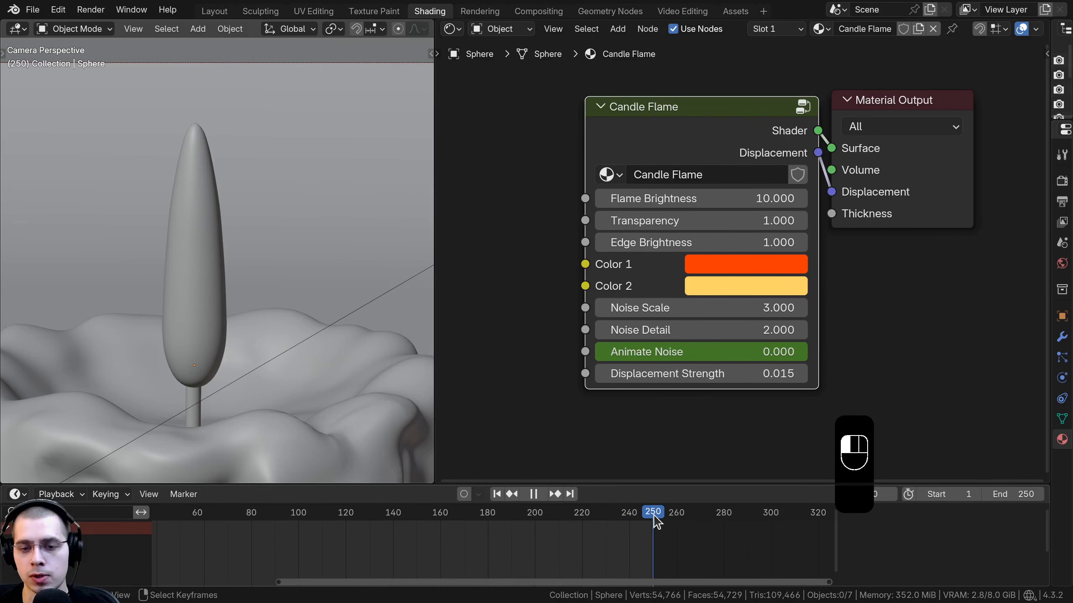
pyautogui.moveTo(655, 520); pyautogui.dragTo(709, 532, button='middle')
pyautogui.scroll(-2, 686, 573)
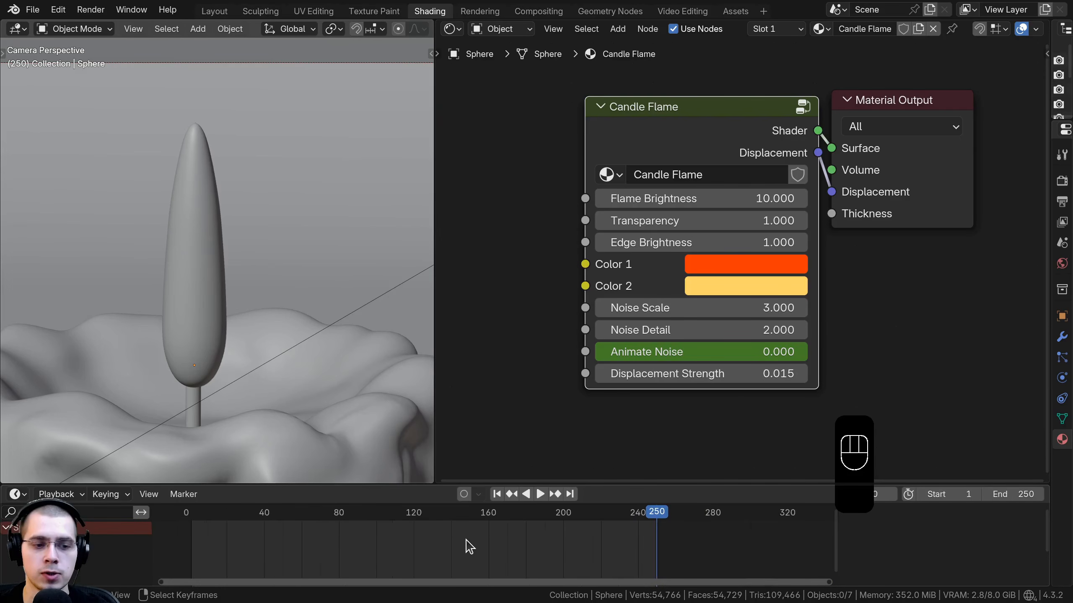
pyautogui.moveTo(322, 577); pyautogui.dragTo(363, 527, button='middle')
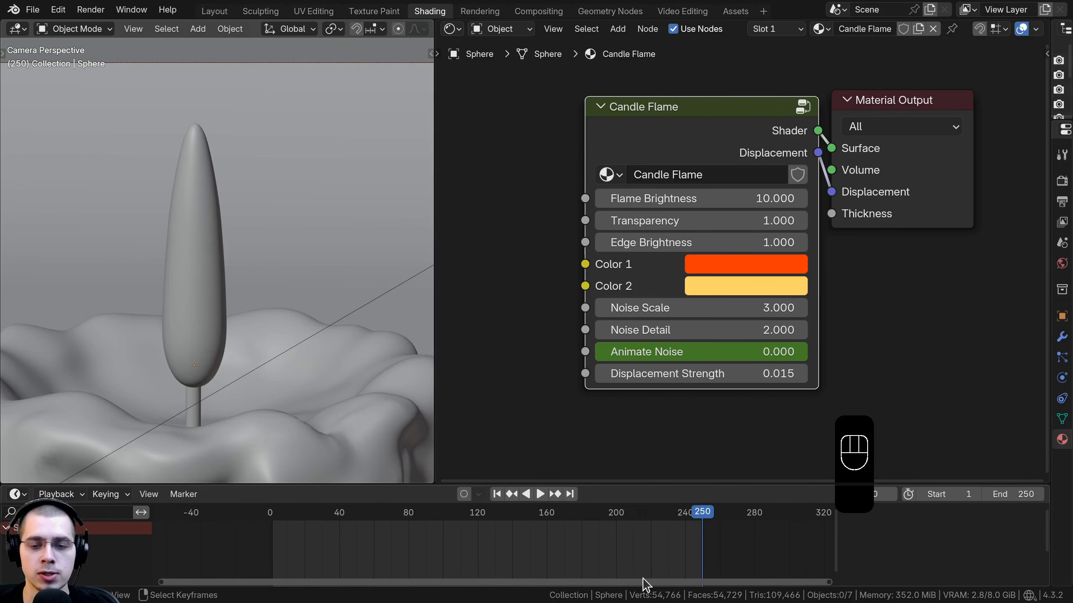
pyautogui.click(701, 354)
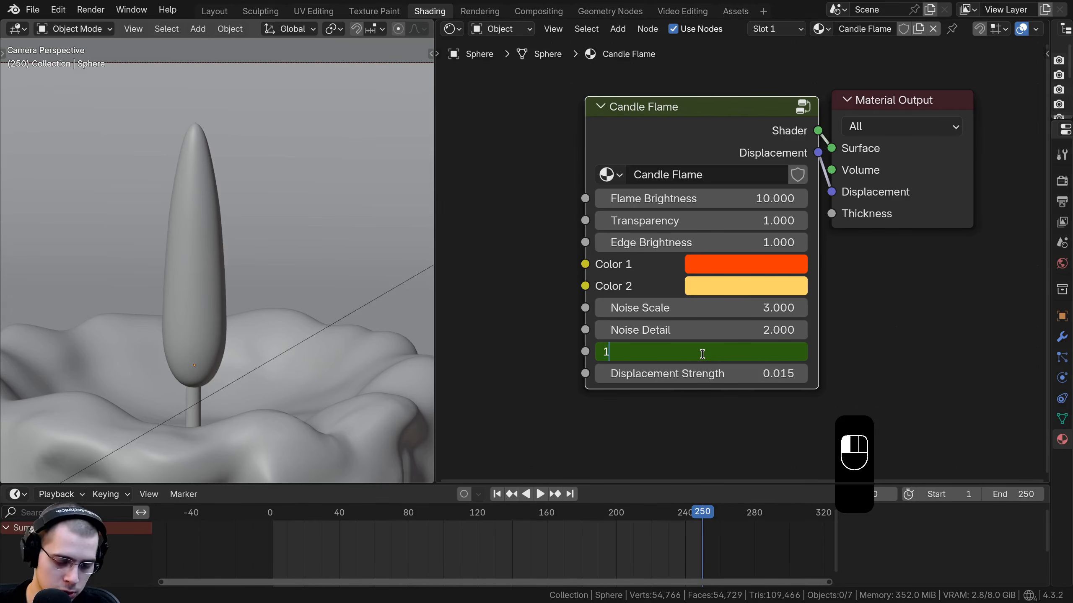
pyautogui.write('1.5')
pyautogui.press('Return')
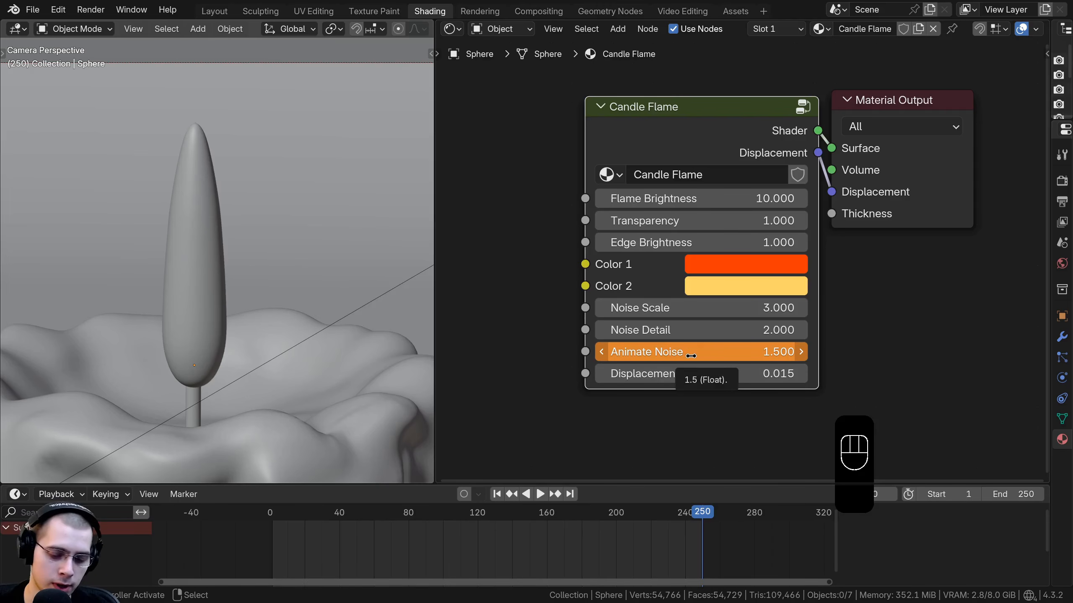
pyautogui.press('i')
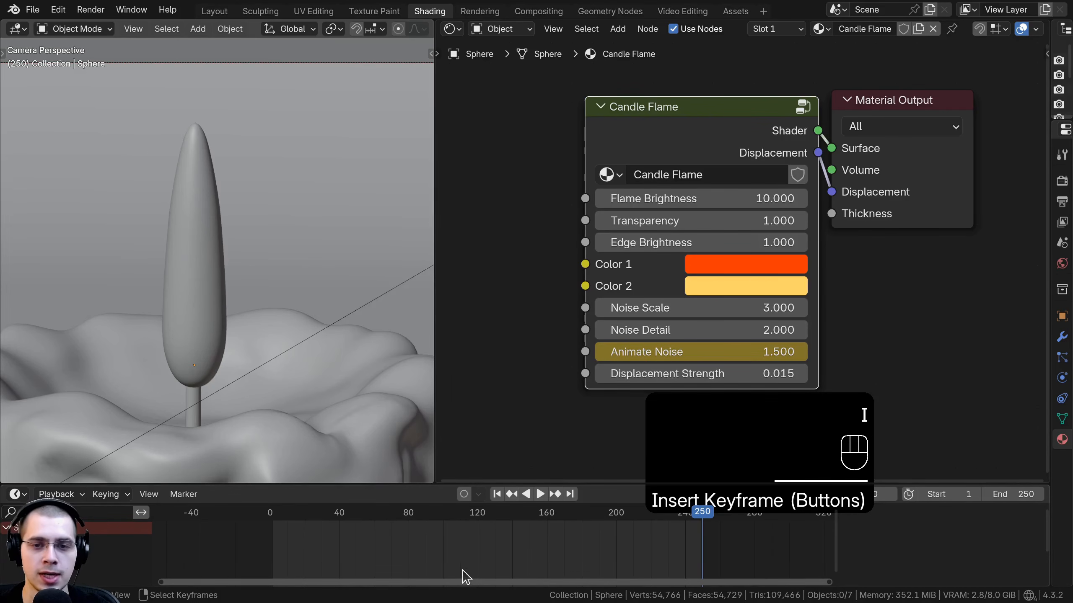
# Step: Select the flame object and play back its animation in Rendered viewport shading, then stop playback
pyautogui.click(709, 140)
pyautogui.press('g')
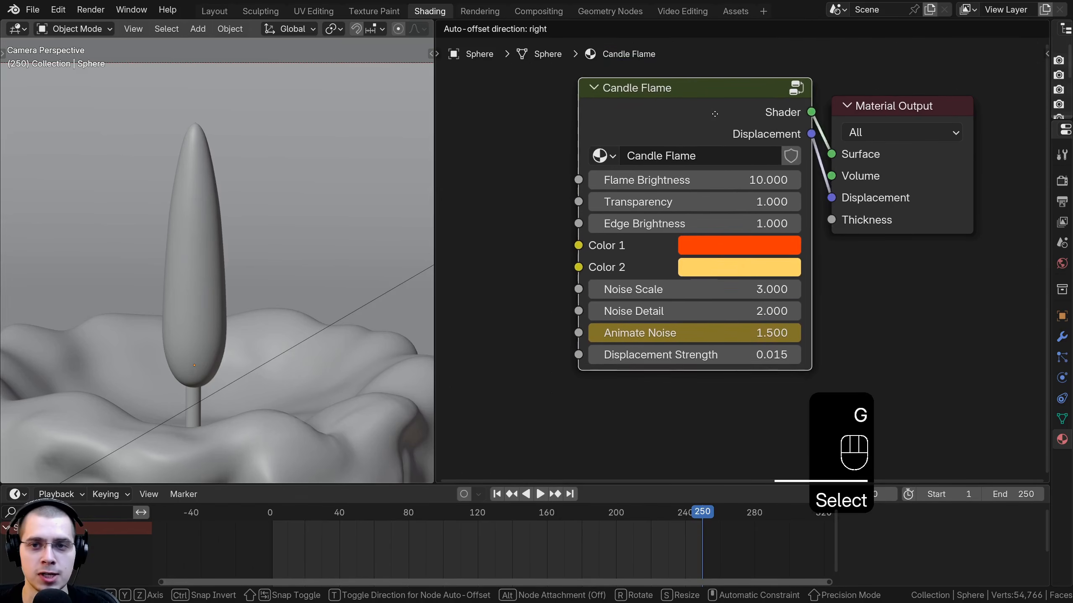
pyautogui.click(198, 204)
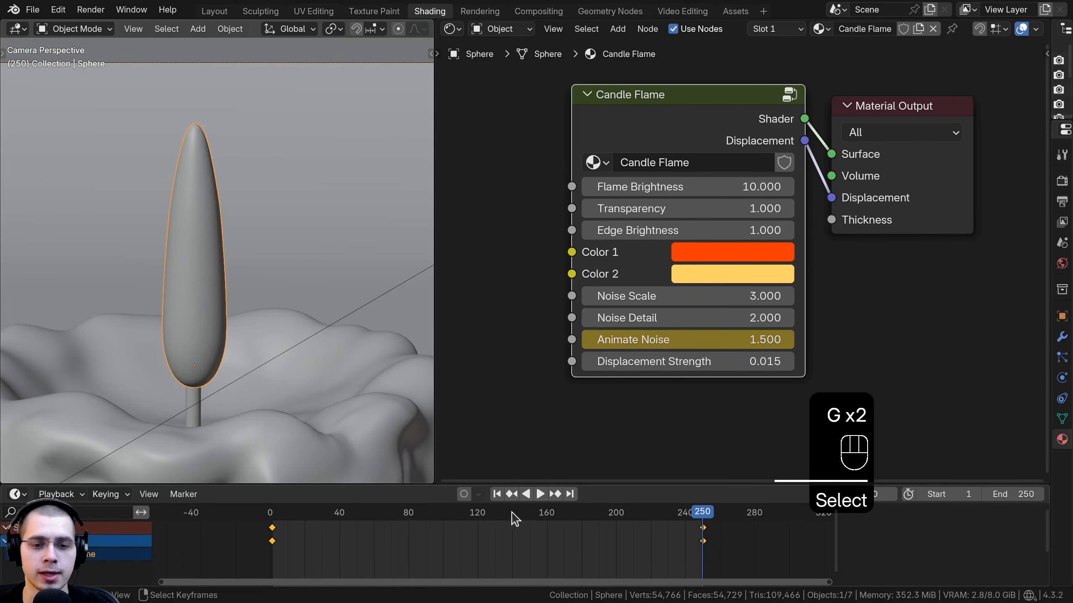
pyautogui.moveTo(511, 484); pyautogui.dragTo(511, 439)
pyautogui.press('space')
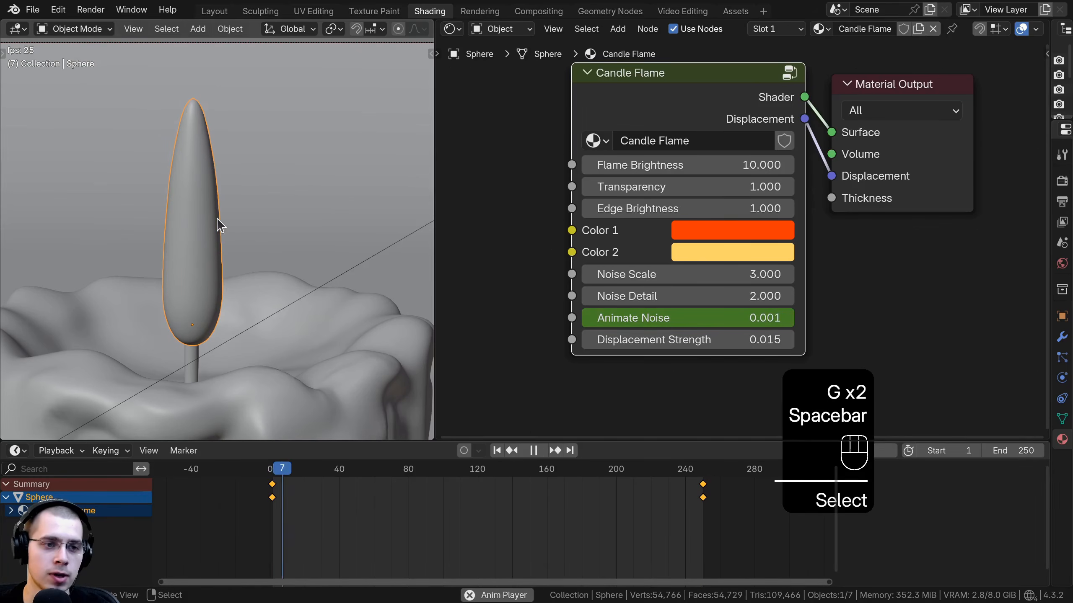
pyautogui.press('z')
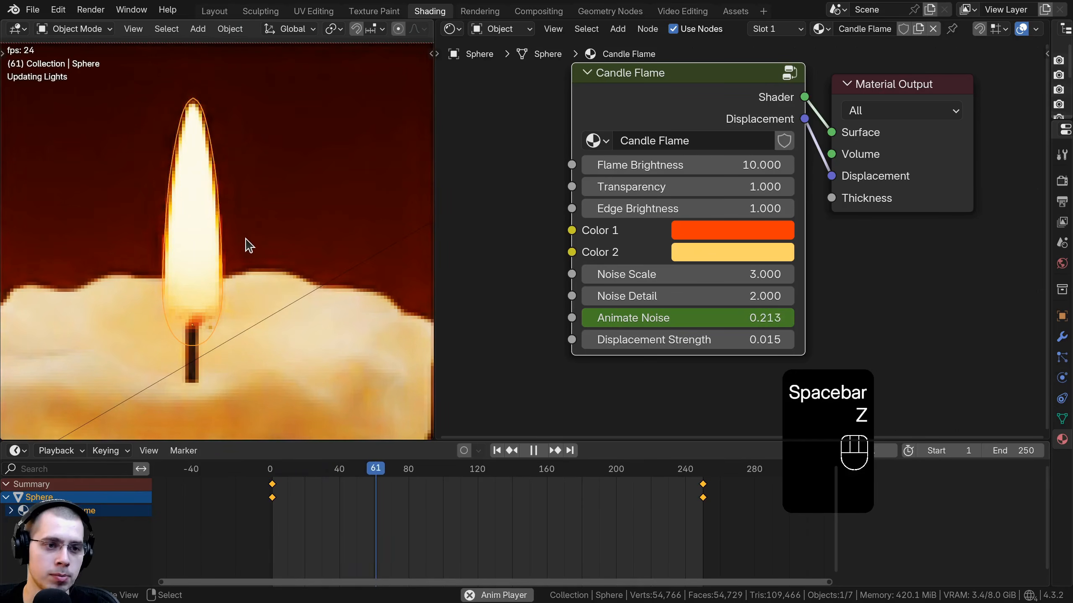
pyautogui.scroll(-3, 208, 242)
pyautogui.press('a')
pyautogui.scroll(2, 209, 208)
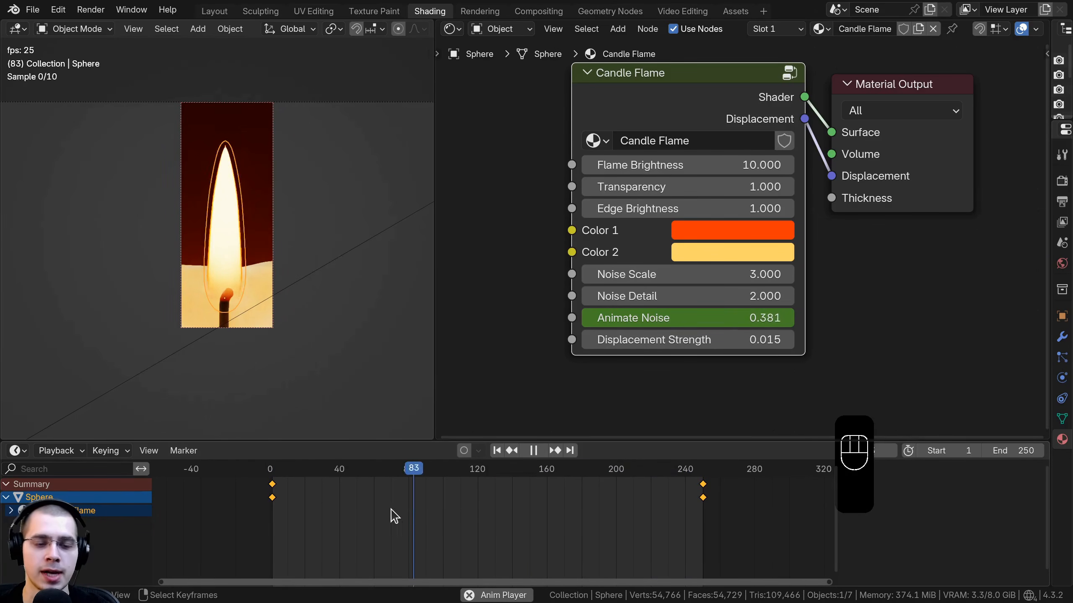
pyautogui.press('space')
# Step: Select all keyframes and set their interpolation to Linear
pyautogui.keyDown('ctrl'); pyautogui.hscroll(-5, 625, 505); pyautogui.keyUp('ctrl')
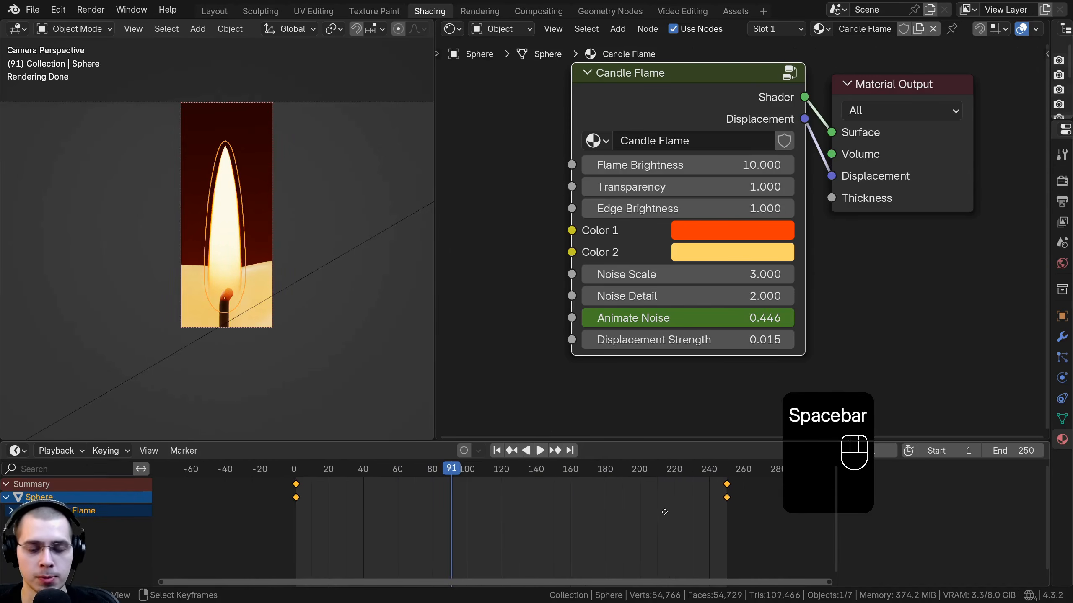
pyautogui.press('a')
pyautogui.press('a')
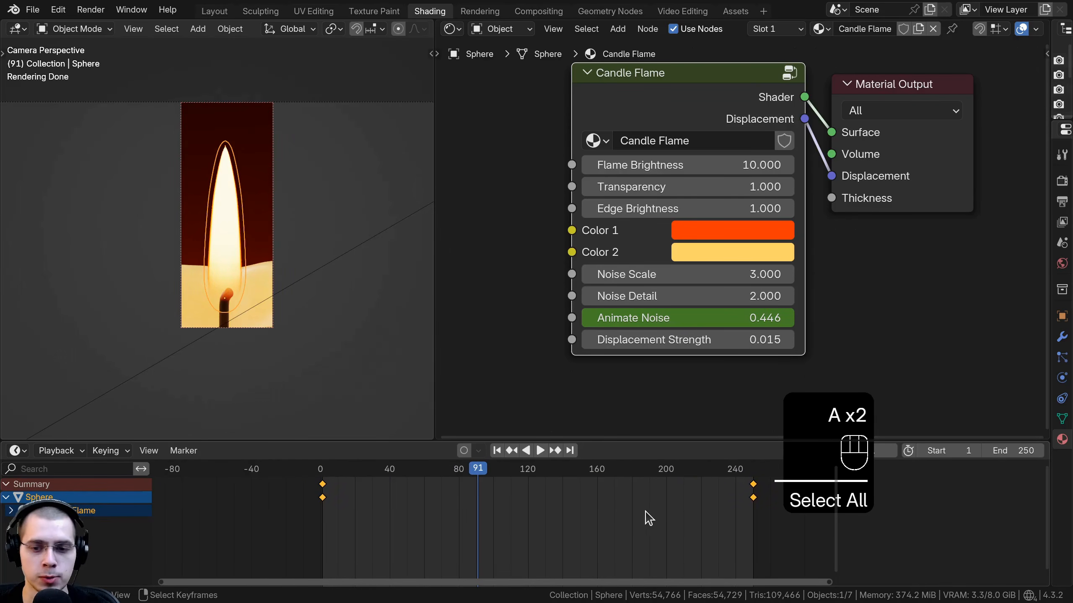
pyautogui.press('t')
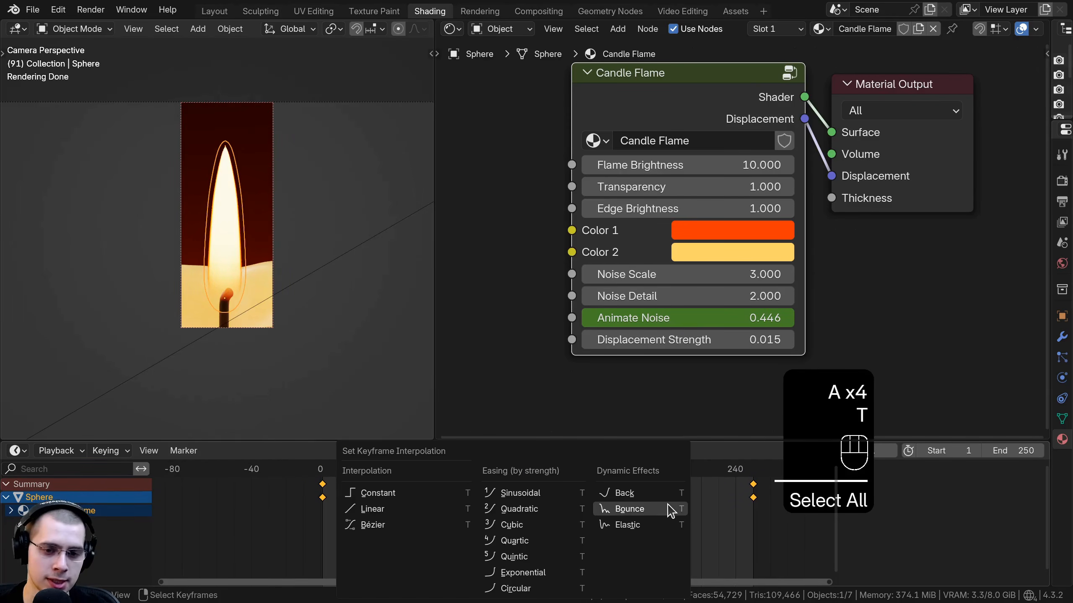
pyautogui.click(378, 509)
# Step: Play the animation while viewing the whole candle, then stop playback
pyautogui.press('space')
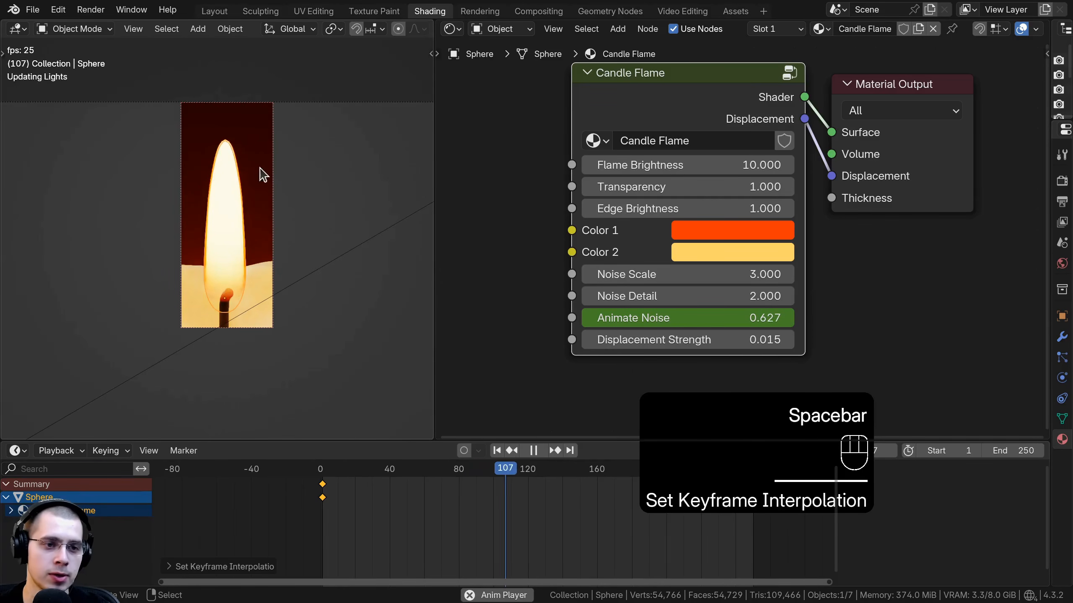
pyautogui.press('a')
pyautogui.scroll(3, 249, 150)
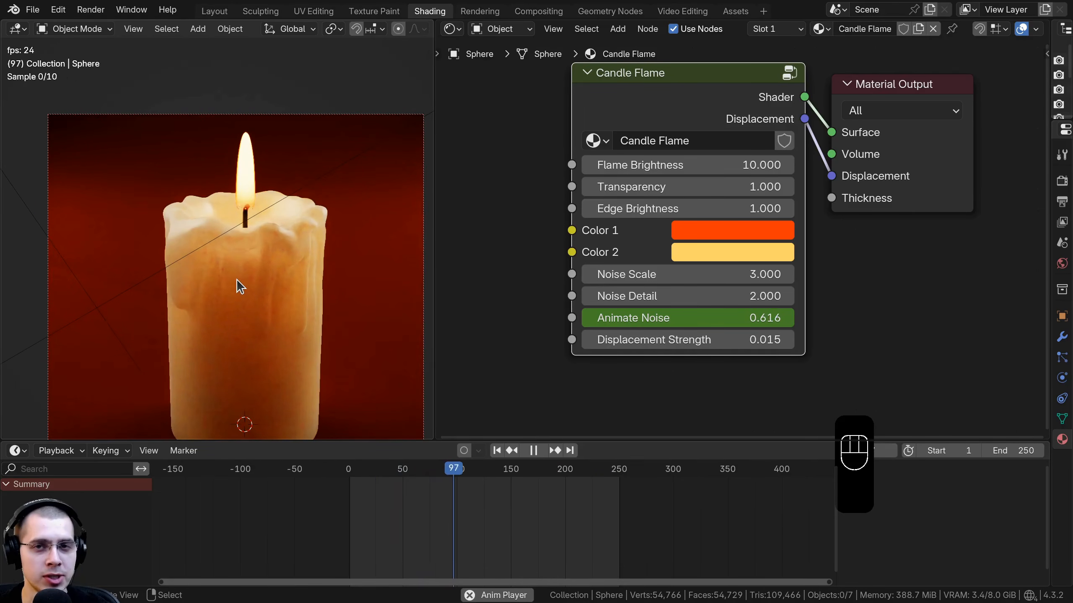
pyautogui.press('space')
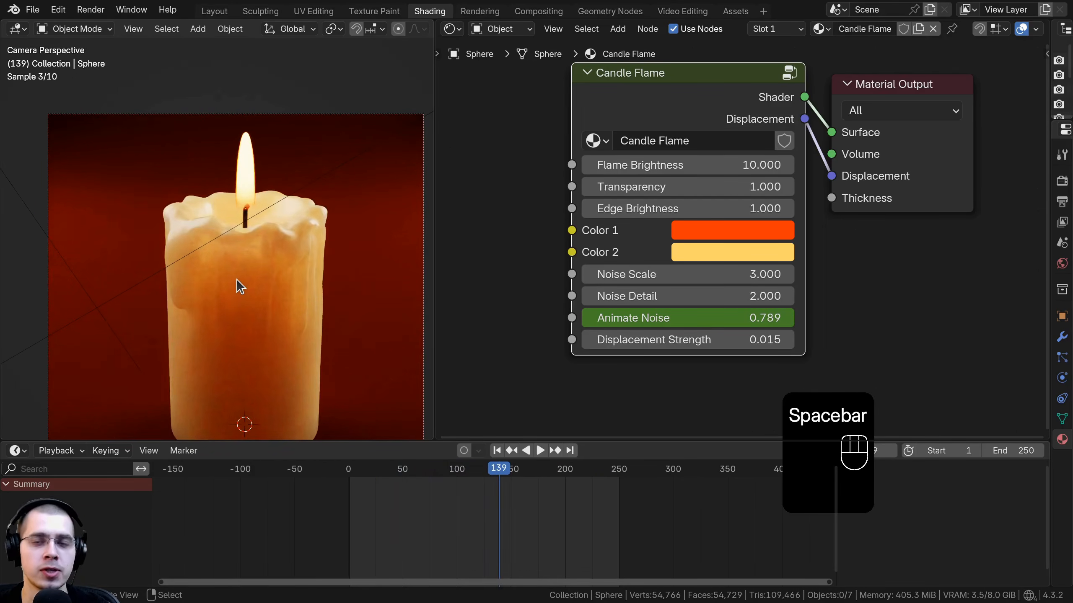